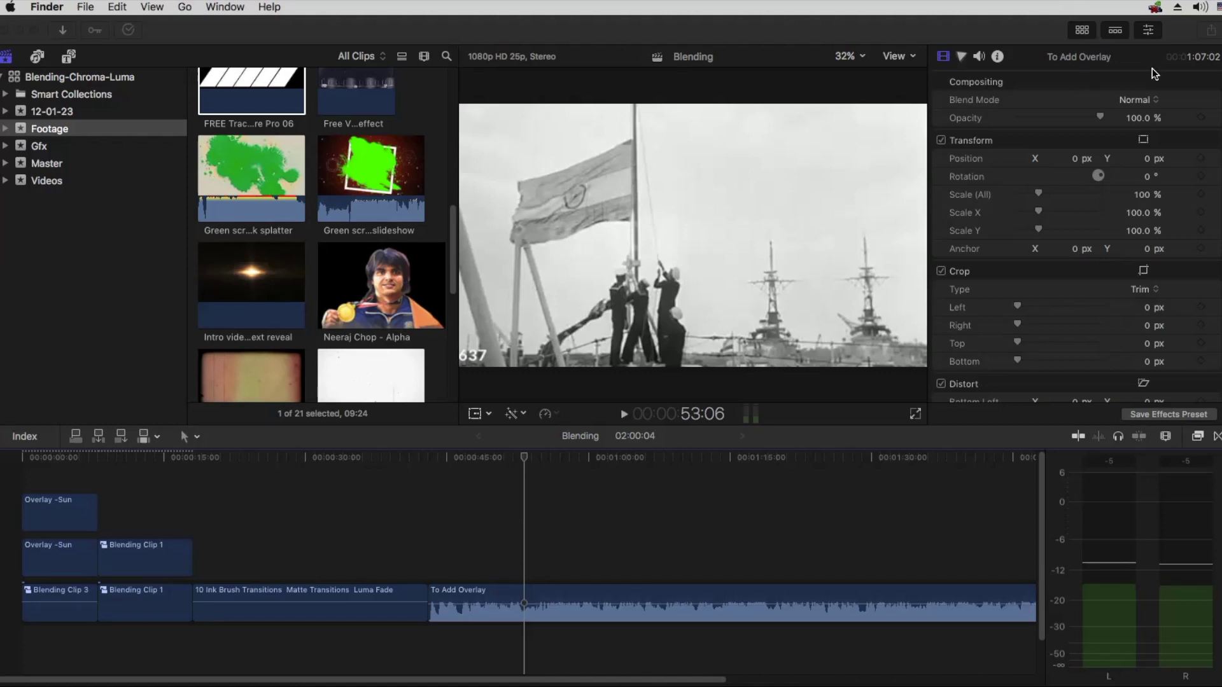
Step: Place the FREE Track Matte arrow clip on the timeline above the ink brush transitions clip and show it in the viewer
left_click(1149, 100)
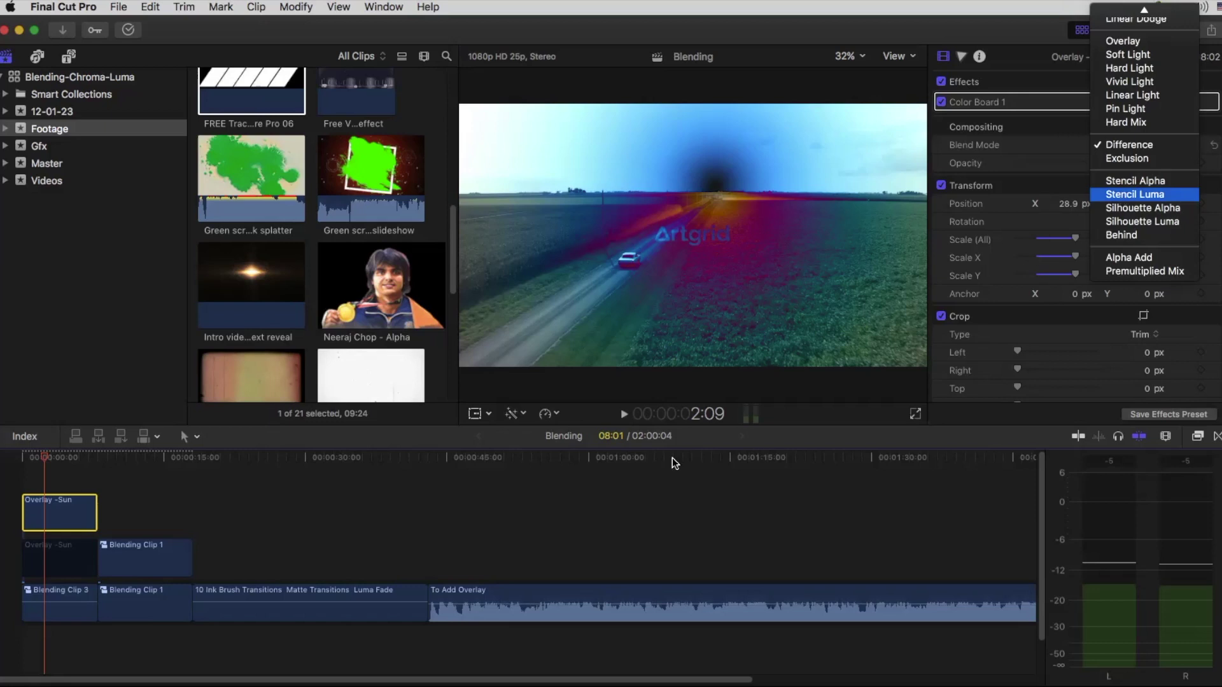
left_click(318, 253)
left_click(248, 124)
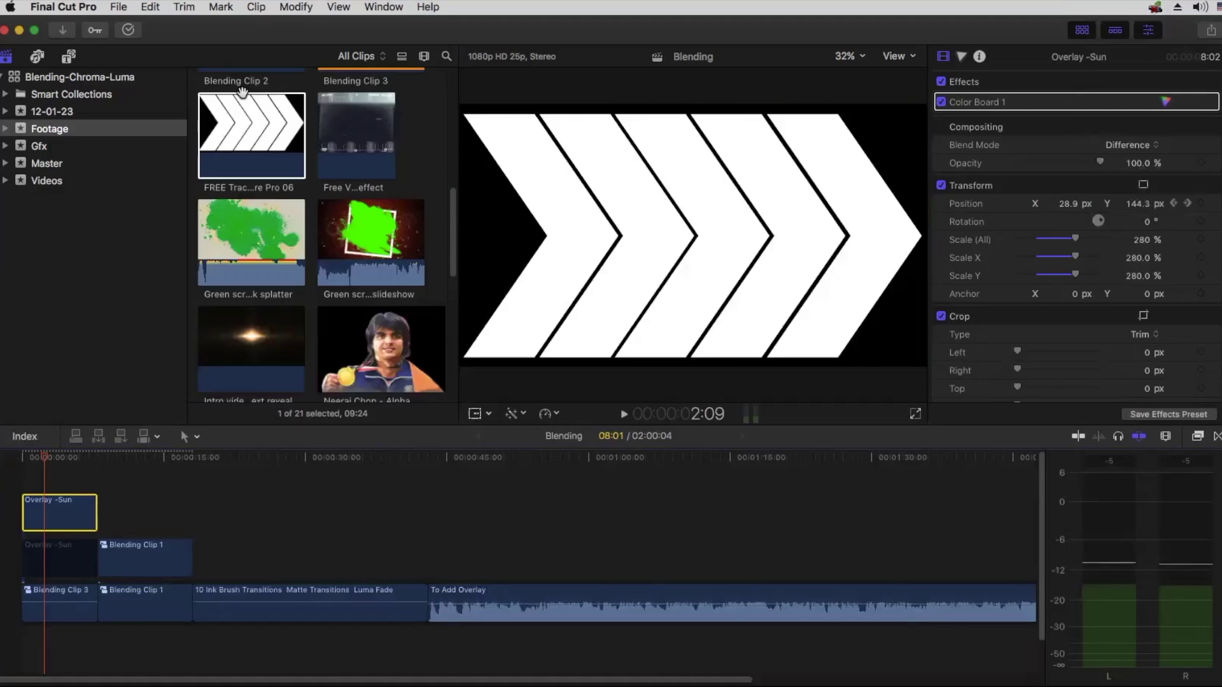
left_click_drag(431, 421, 366, 500)
left_click(367, 456)
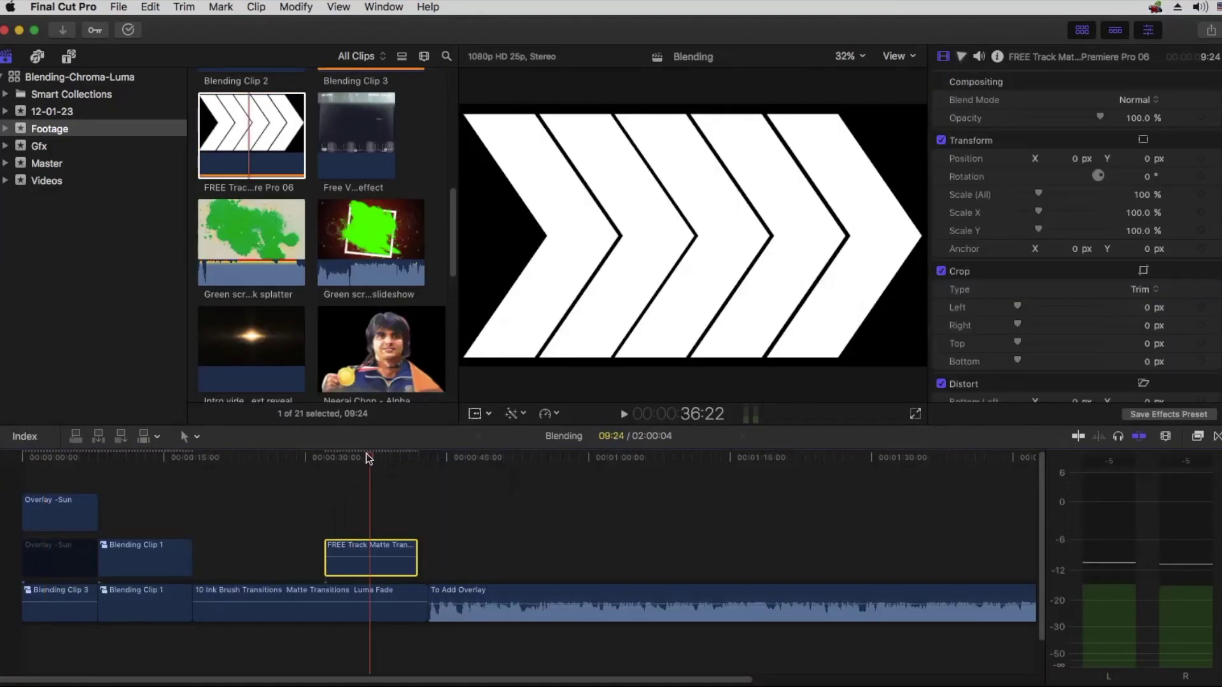
Step: Move the arrow matte clip above the early part of the To Add Overlay clip and set the playhead to 46:22
left_click_drag(372, 547, 676, 546)
mouse_move(441, 457)
left_mouse_down()
mouse_move(499, 458)
mouse_move(465, 458)
left_mouse_up()
left_click_drag(676, 546, 491, 547)
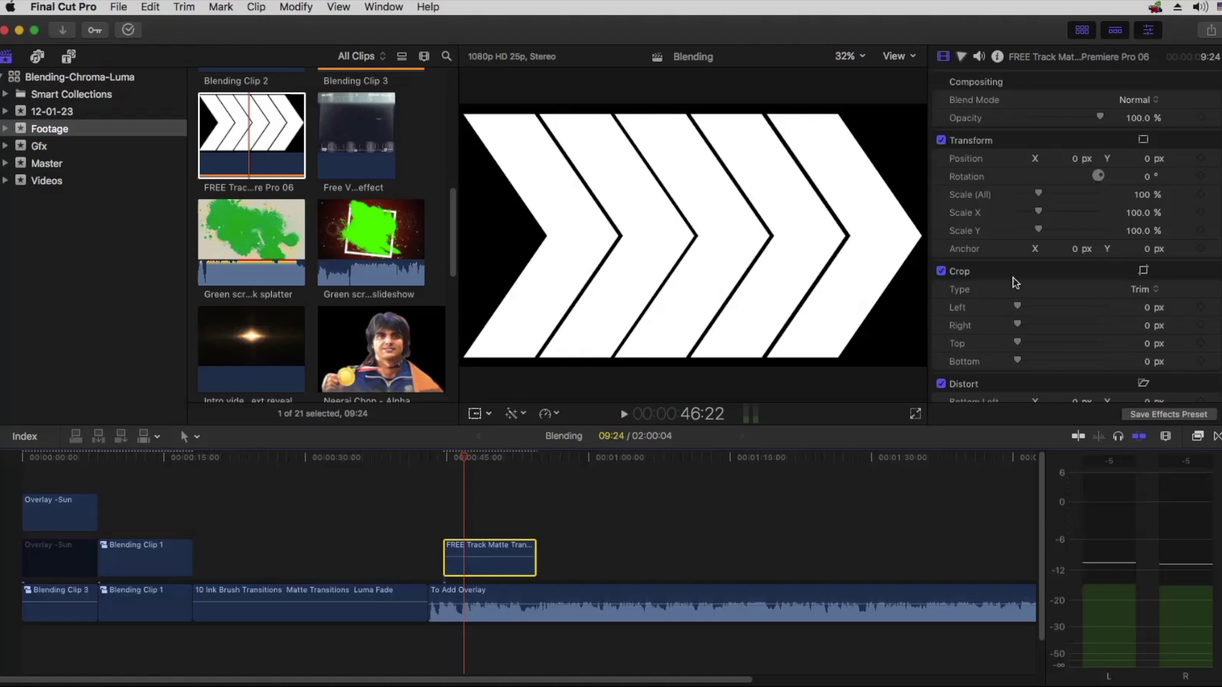
left_click(1135, 100)
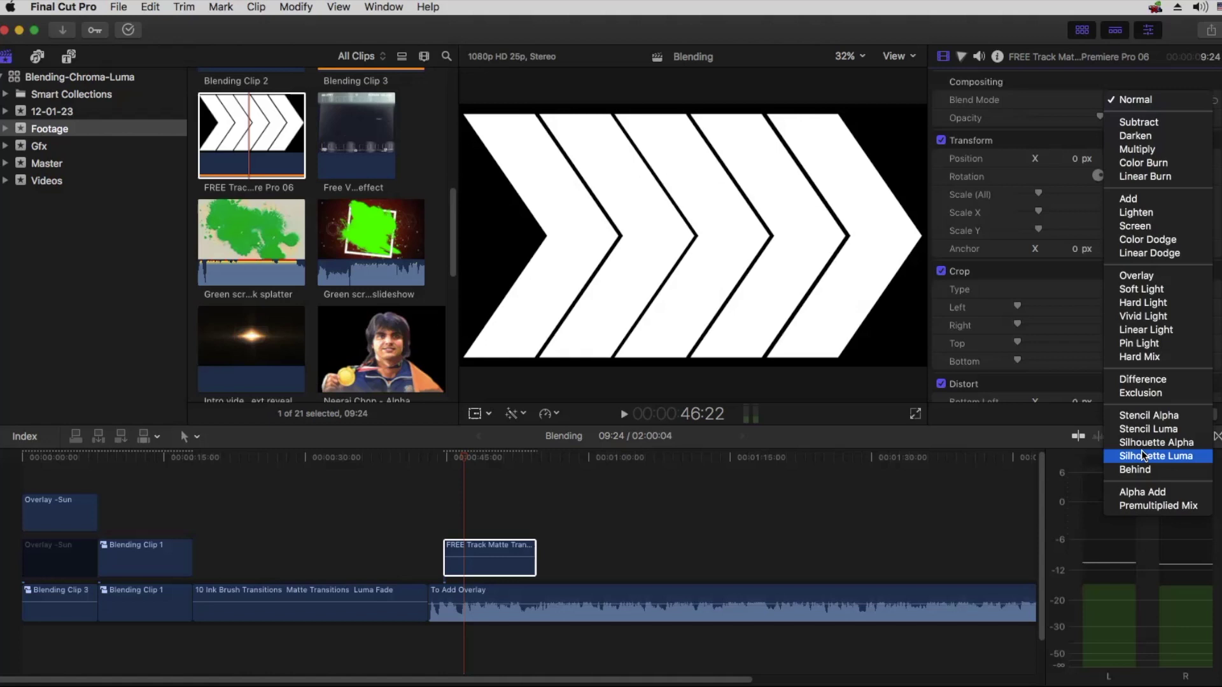
left_click(481, 499)
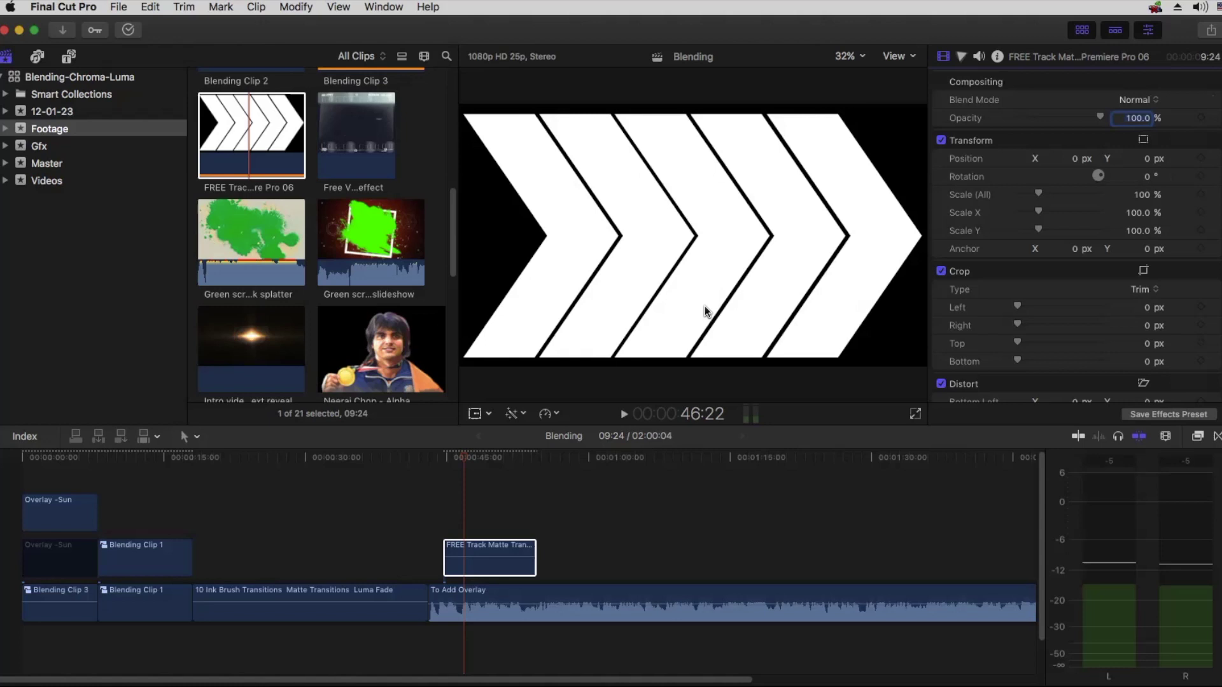
left_click(1132, 101)
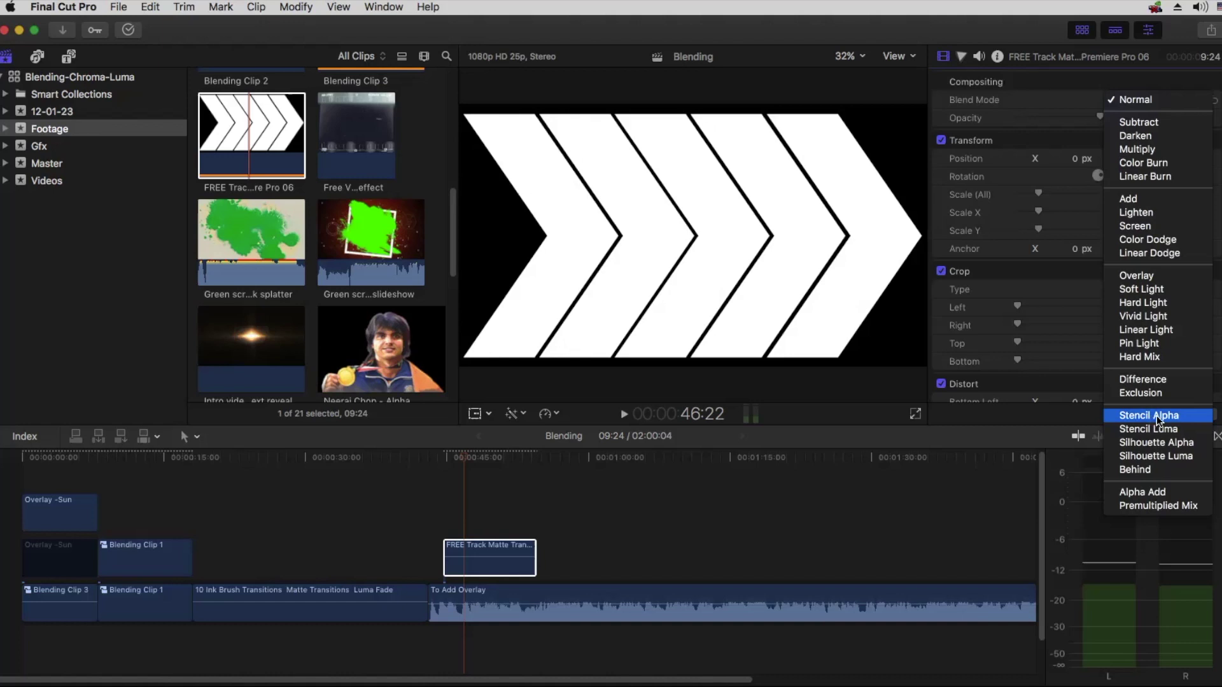
Step: Add a 4-second portion of the Neeraj Chop - Alpha clip above the To Add Overlay clip and place the playhead at 1:03:19
left_click(391, 345)
left_click(391, 345)
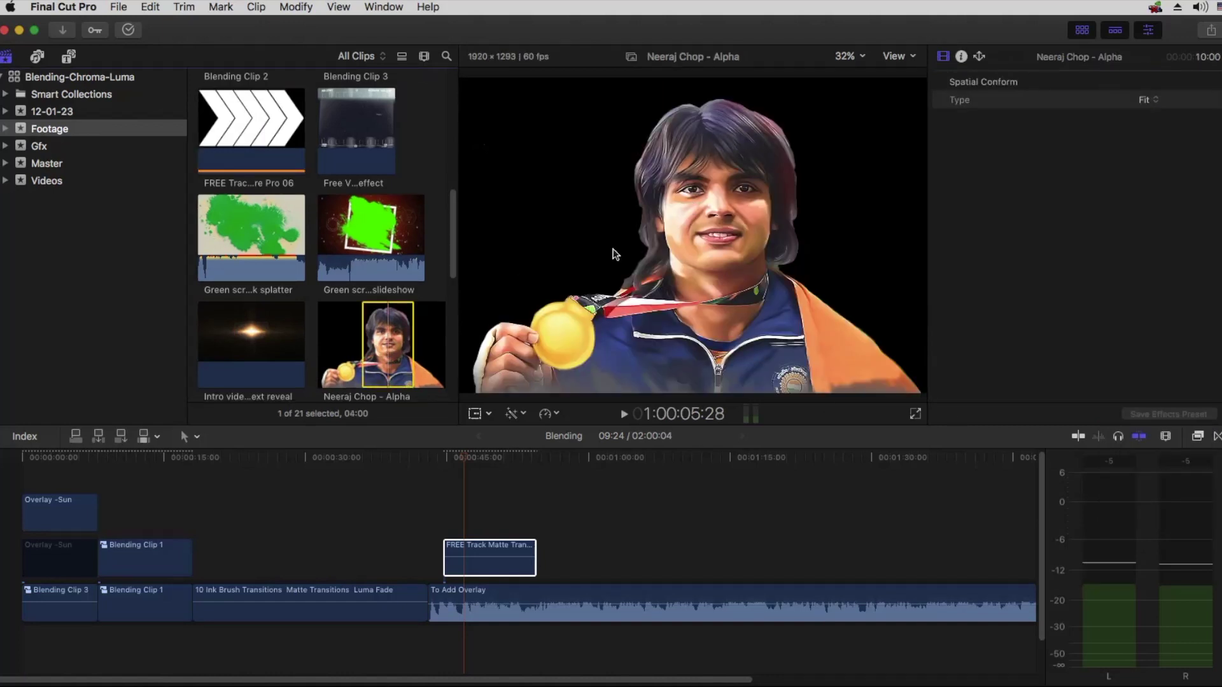
left_click_drag(389, 340, 621, 536)
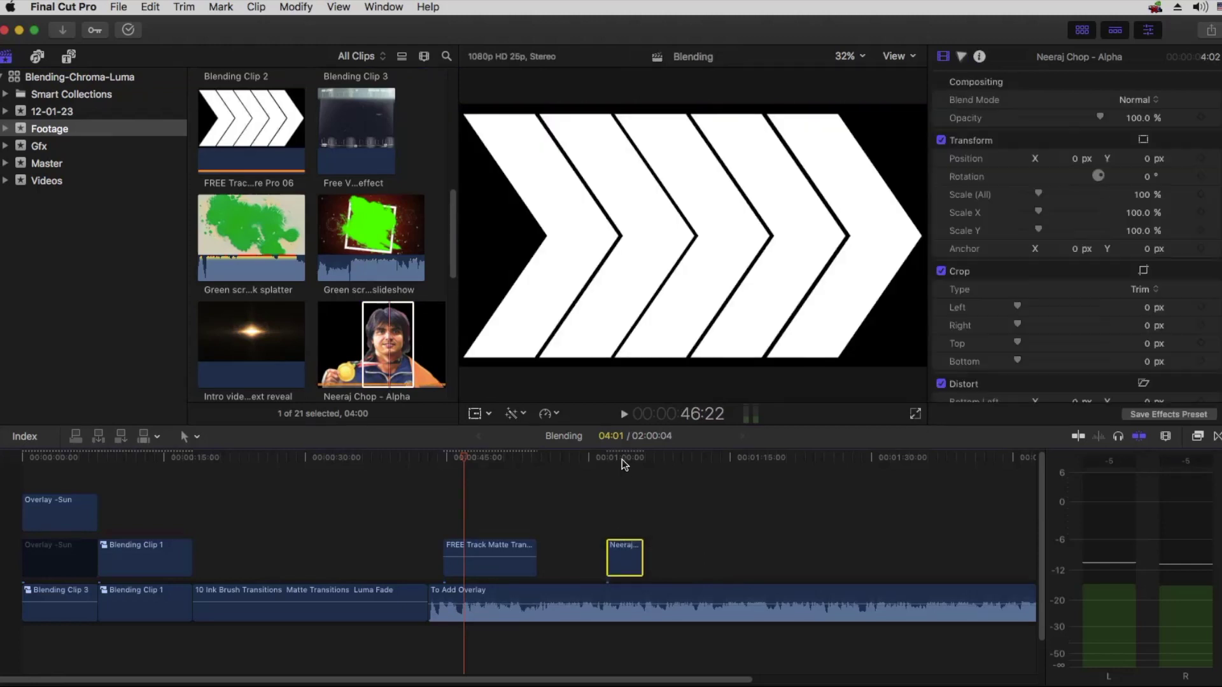
left_click(624, 458)
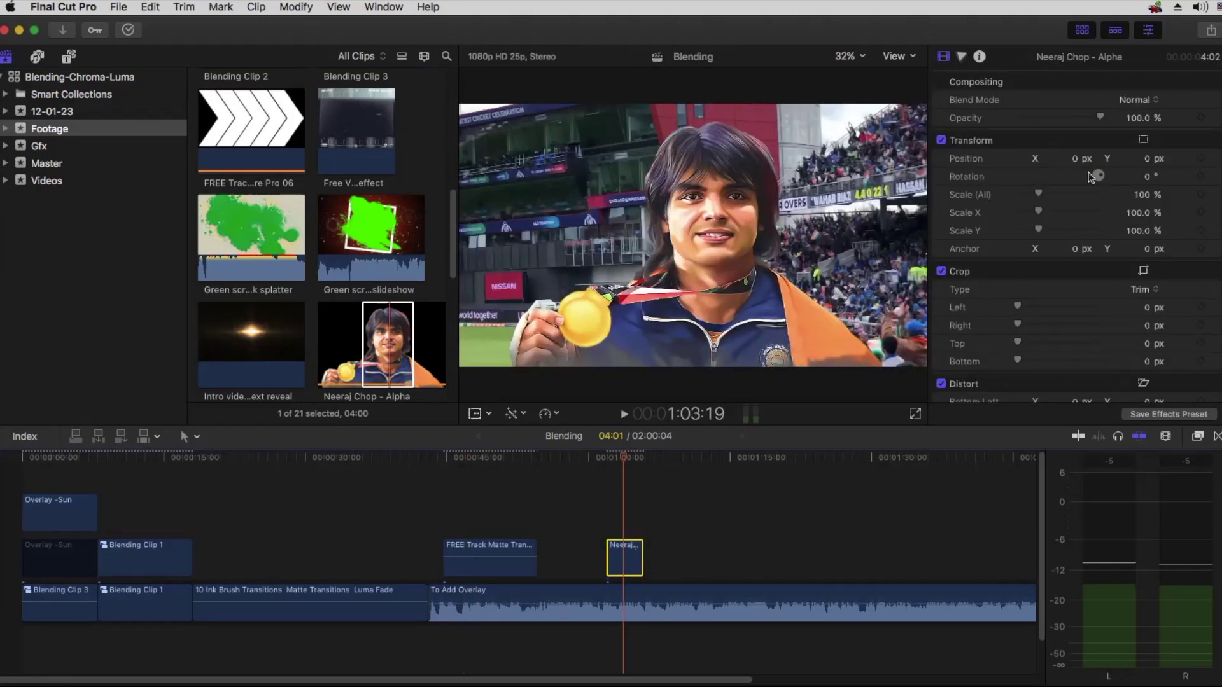
Step: Try the Multiply blend mode on the athlete portrait clip and raise its vertical position to 118 px
left_click(1125, 100)
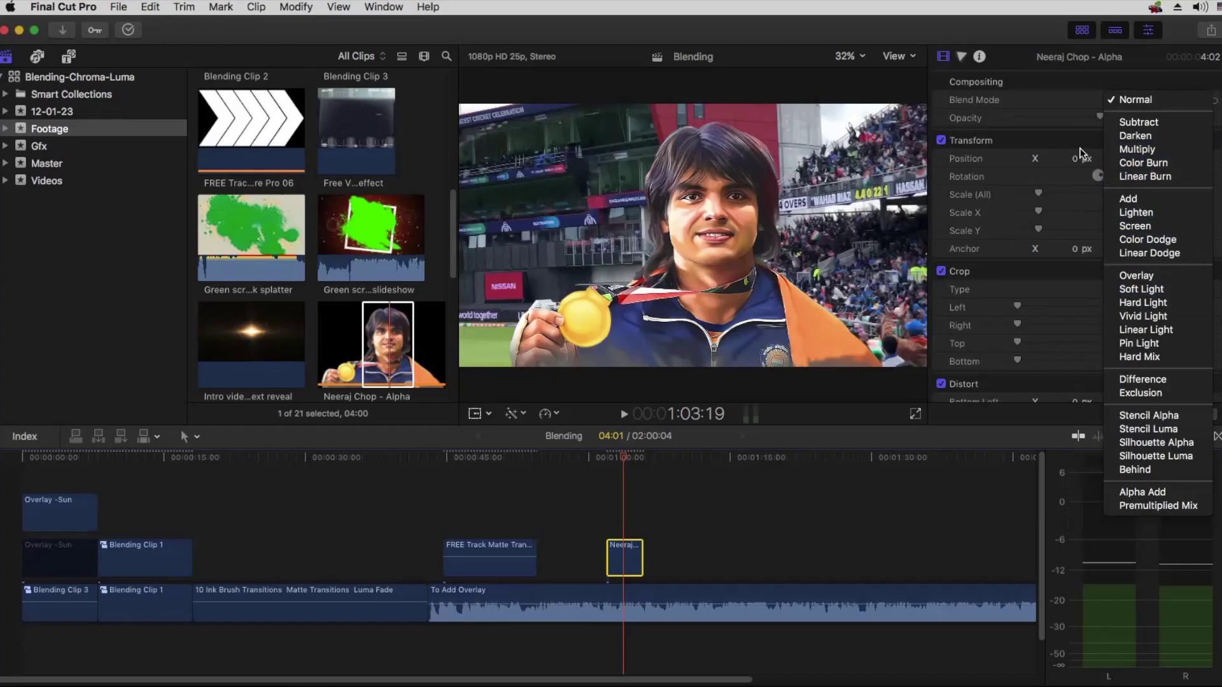
left_click(1136, 150)
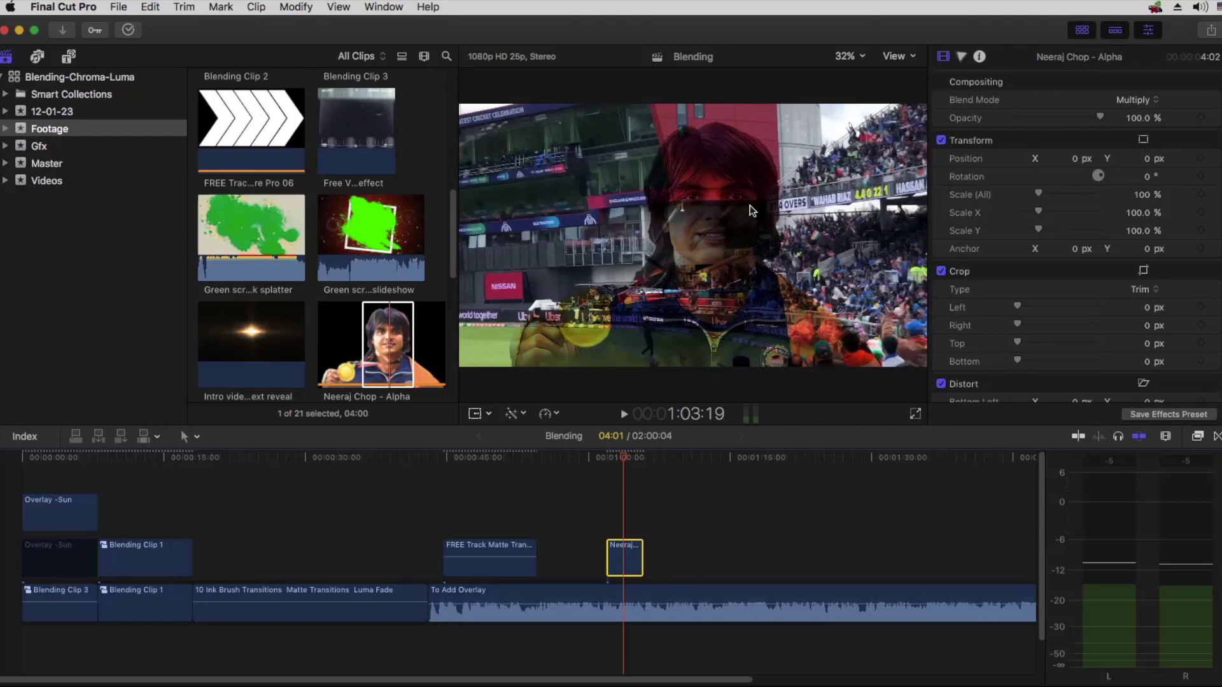
left_click(738, 166)
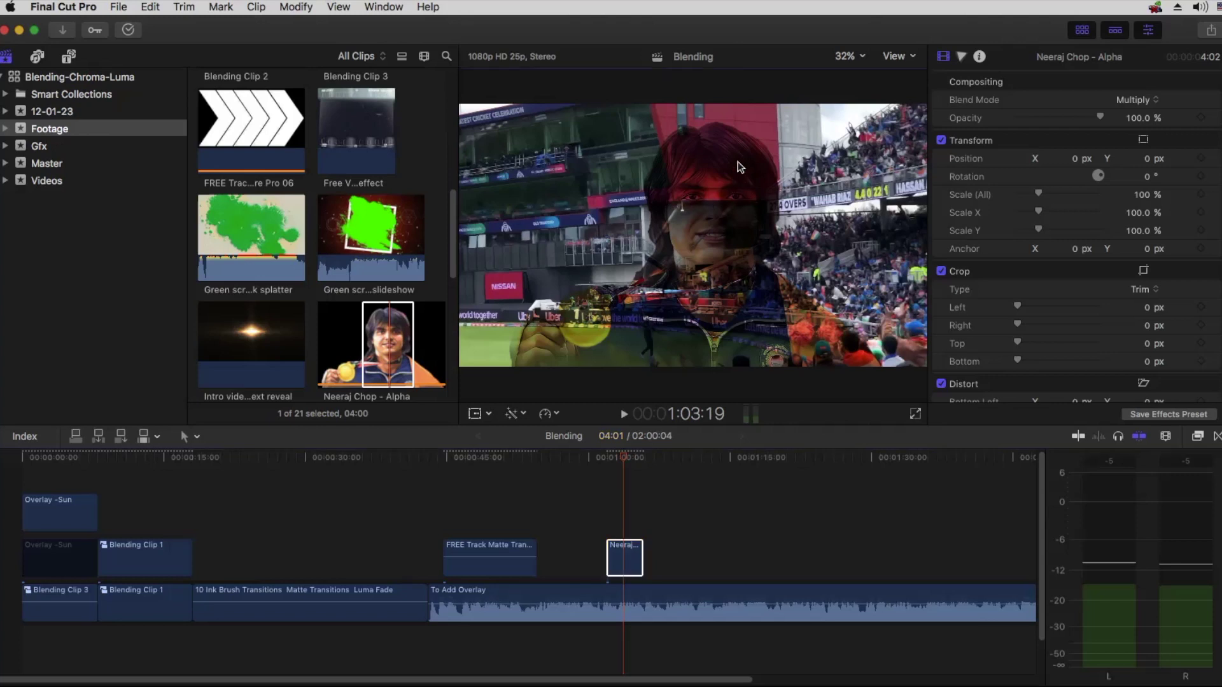
left_click(626, 558)
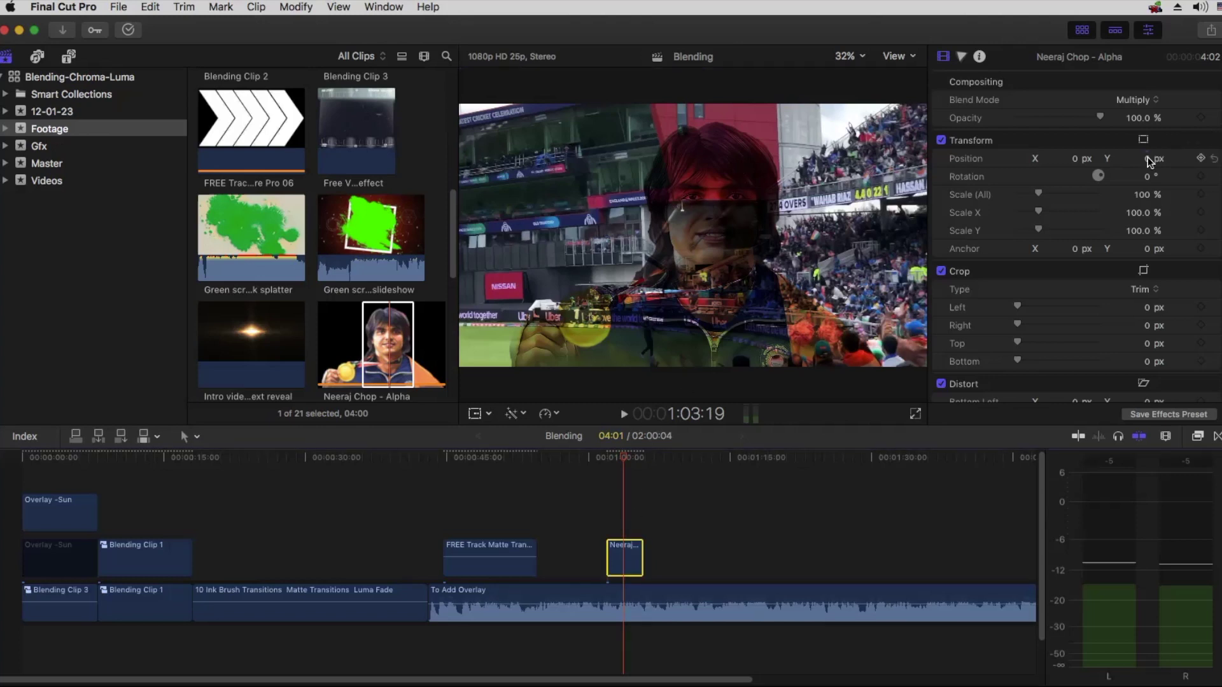
left_click_drag(1147, 159, 1171, 158)
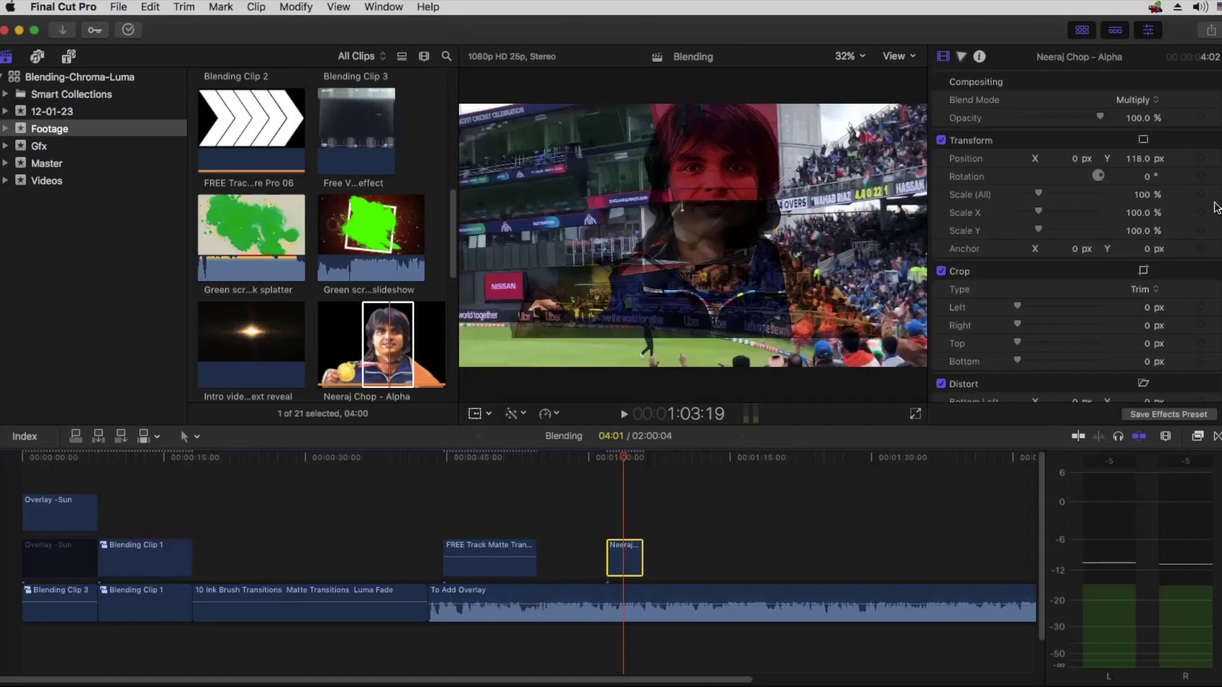
Step: Try the Screen blend mode on the athlete portrait clip and reset its position to the default
left_click(1132, 101)
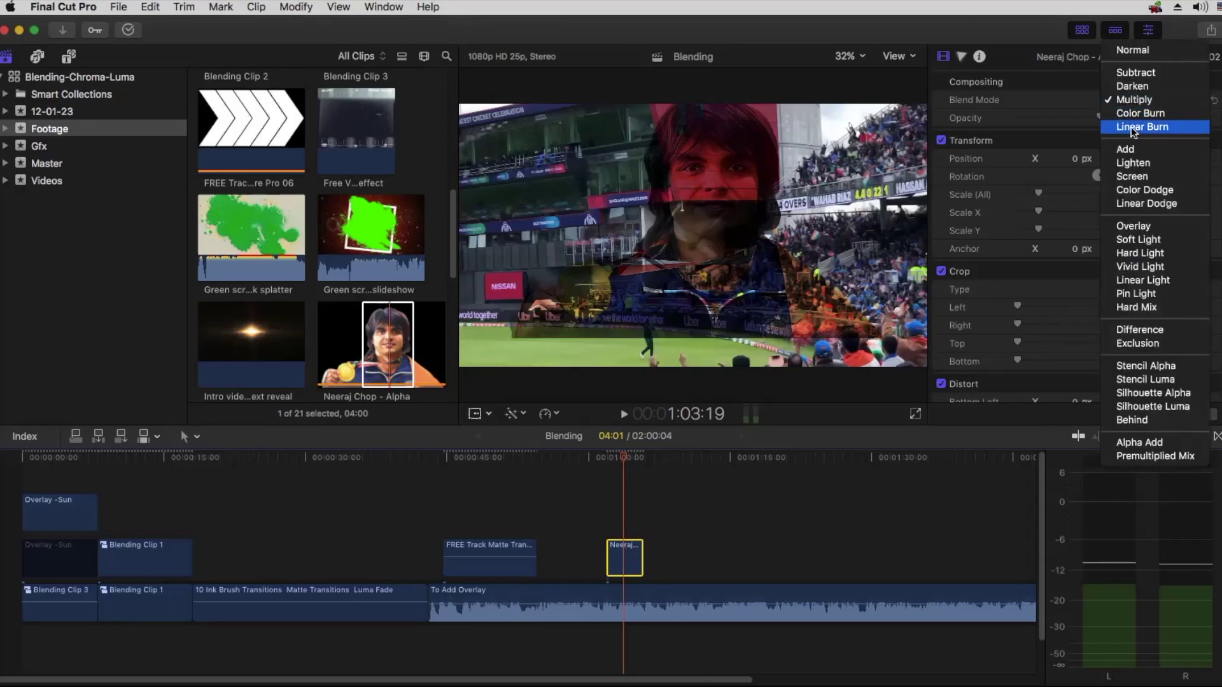
left_click(1133, 177)
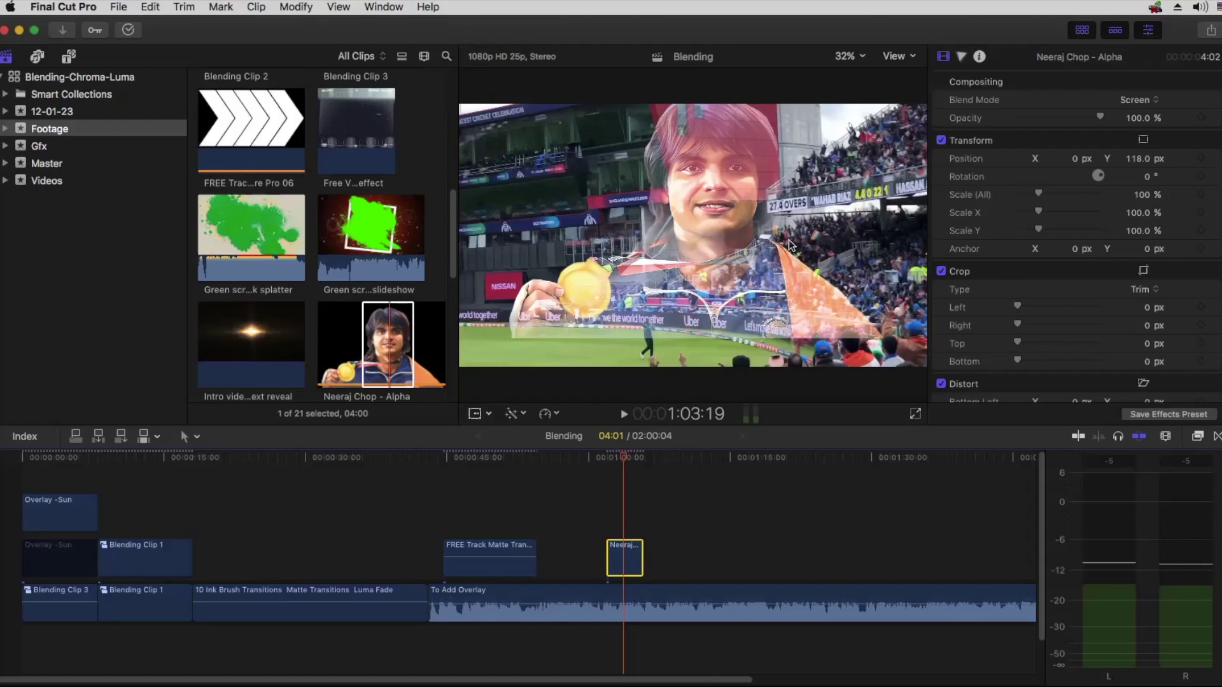
left_click(1214, 160)
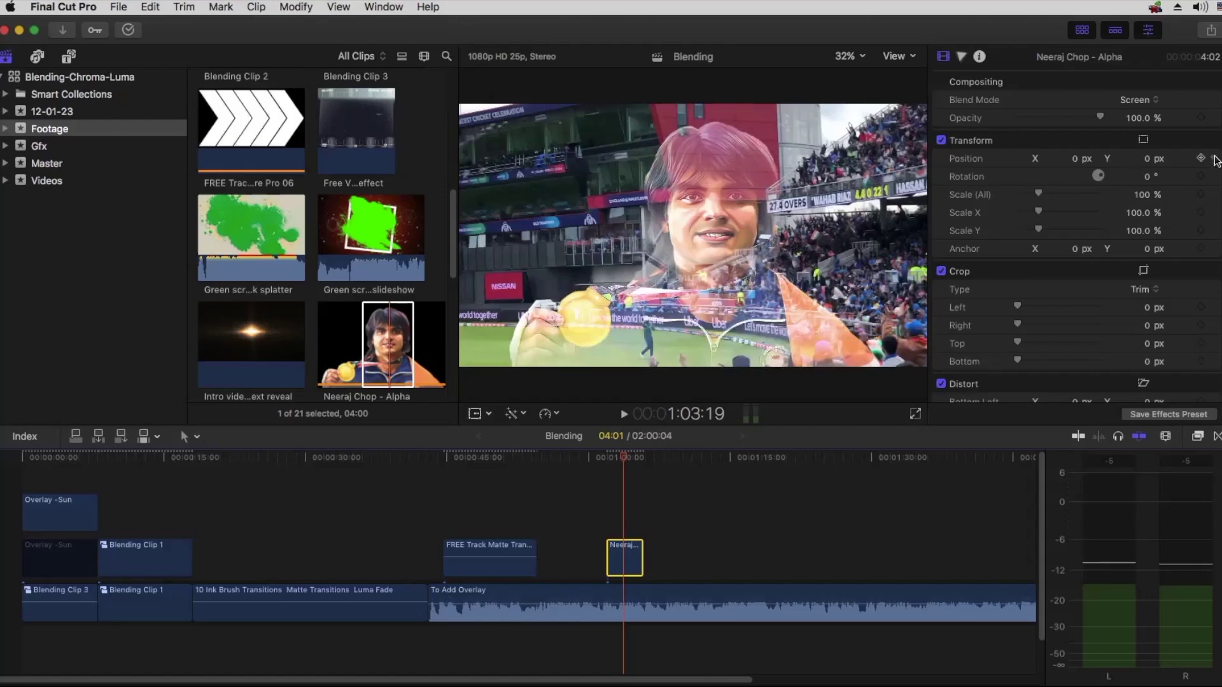
Step: Try the Soft Light blend mode on the portrait clip and set its vertical position to about 78.3 px
left_click(1132, 96)
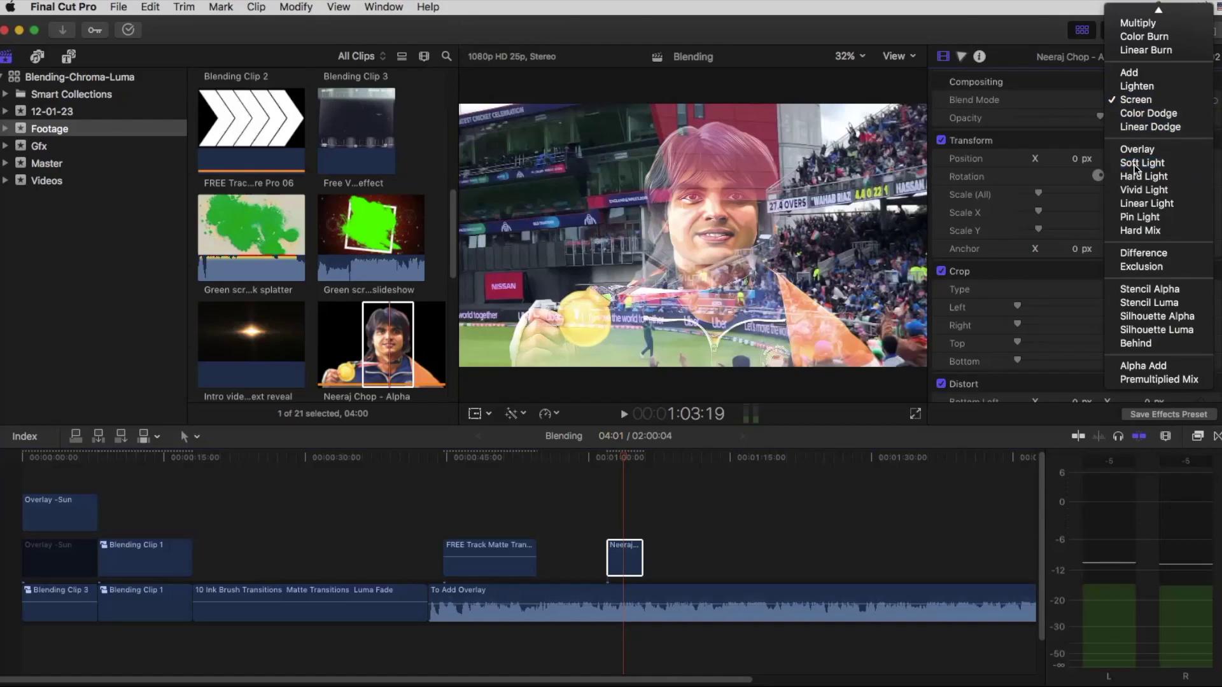
left_click(1135, 165)
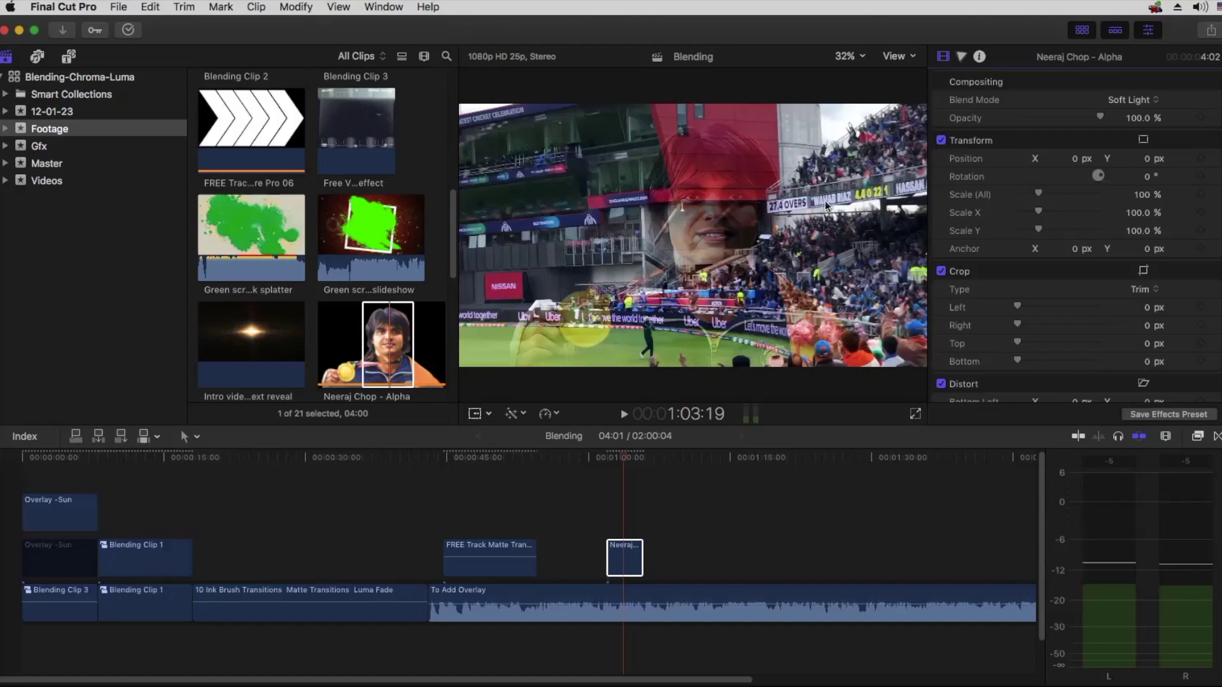
left_click_drag(1149, 158, 1149, 141)
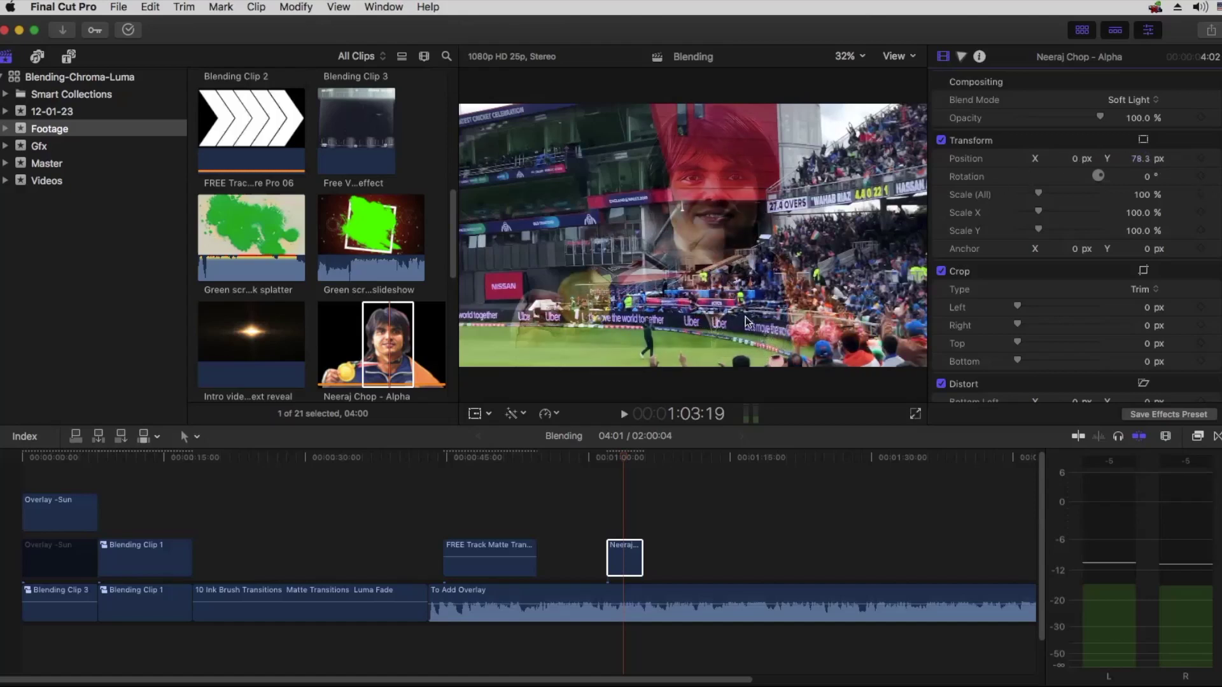
Step: Try the Overlay blend mode on the portrait clip and switch it back to Soft Light
left_click(1117, 100)
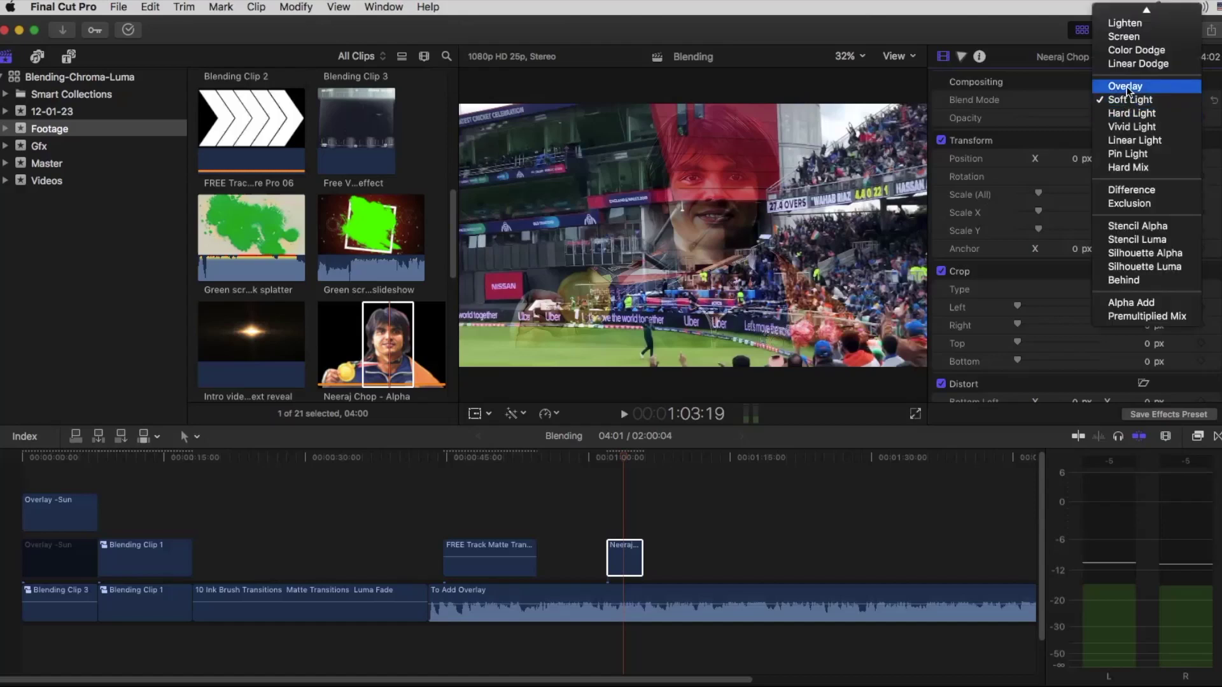
left_click(1125, 86)
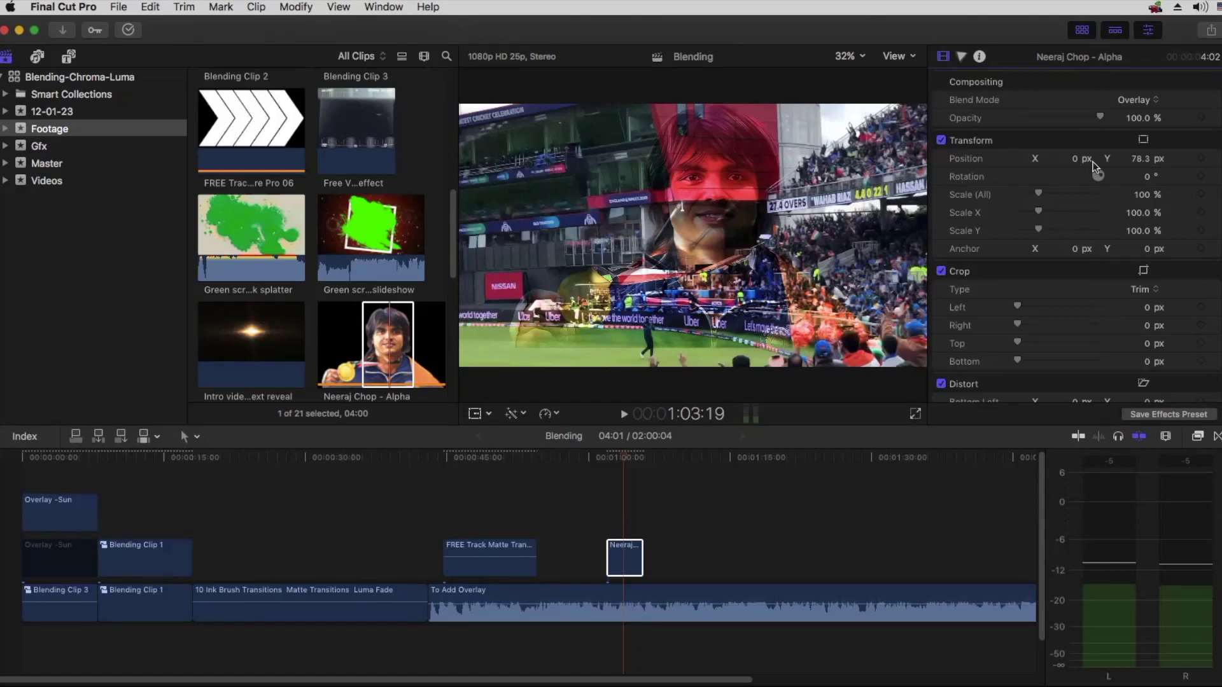
left_click(1136, 103)
left_click(1133, 185)
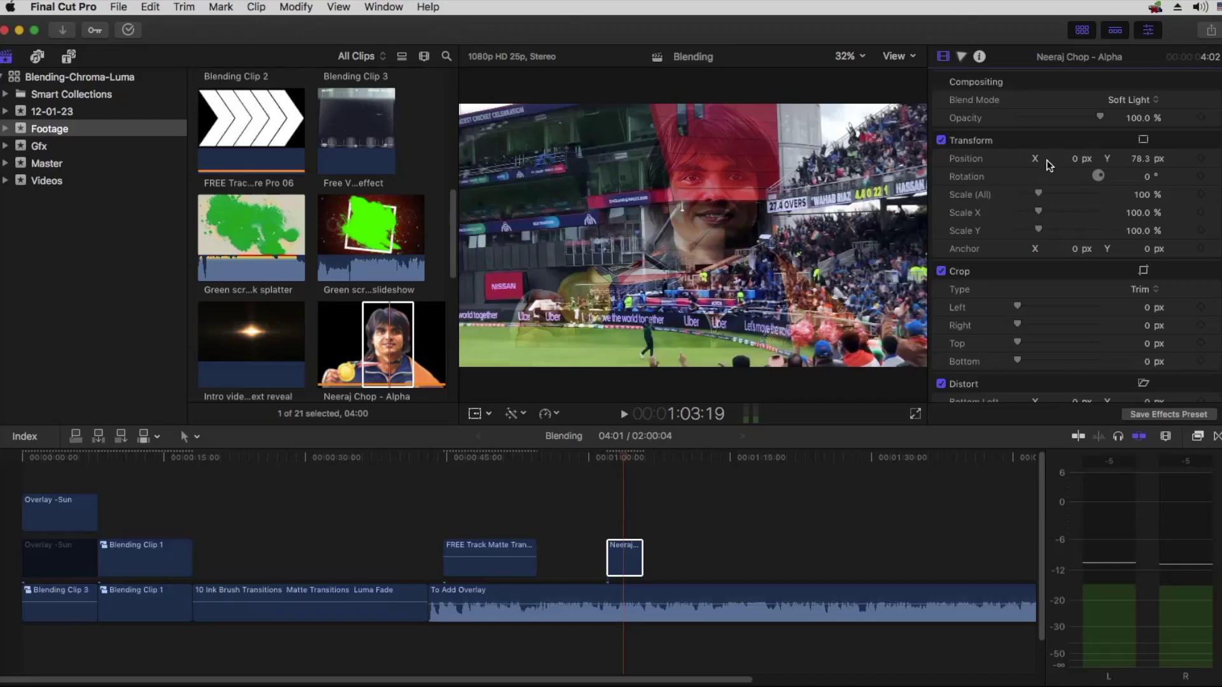
Step: Adjust the portrait clip's exposure with a Color Board, setting shadows to -49% and highlights to 53%
left_click(961, 56)
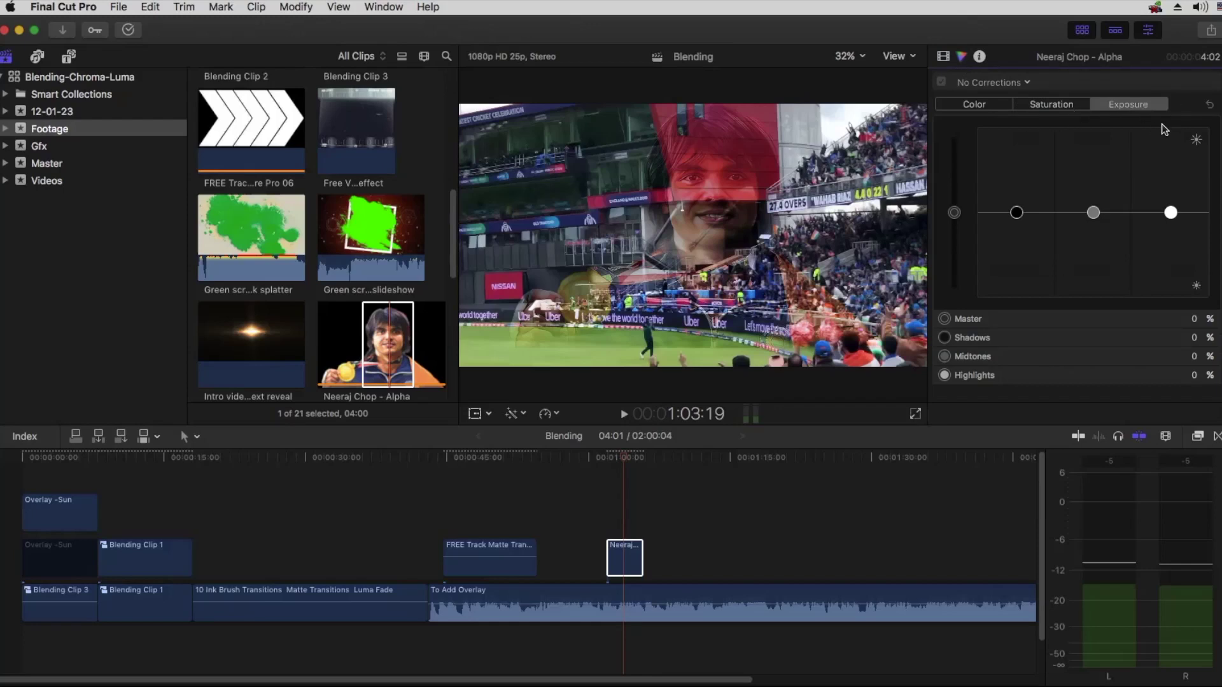
left_click_drag(1016, 212, 1014, 261)
left_click_drag(1171, 212, 1171, 167)
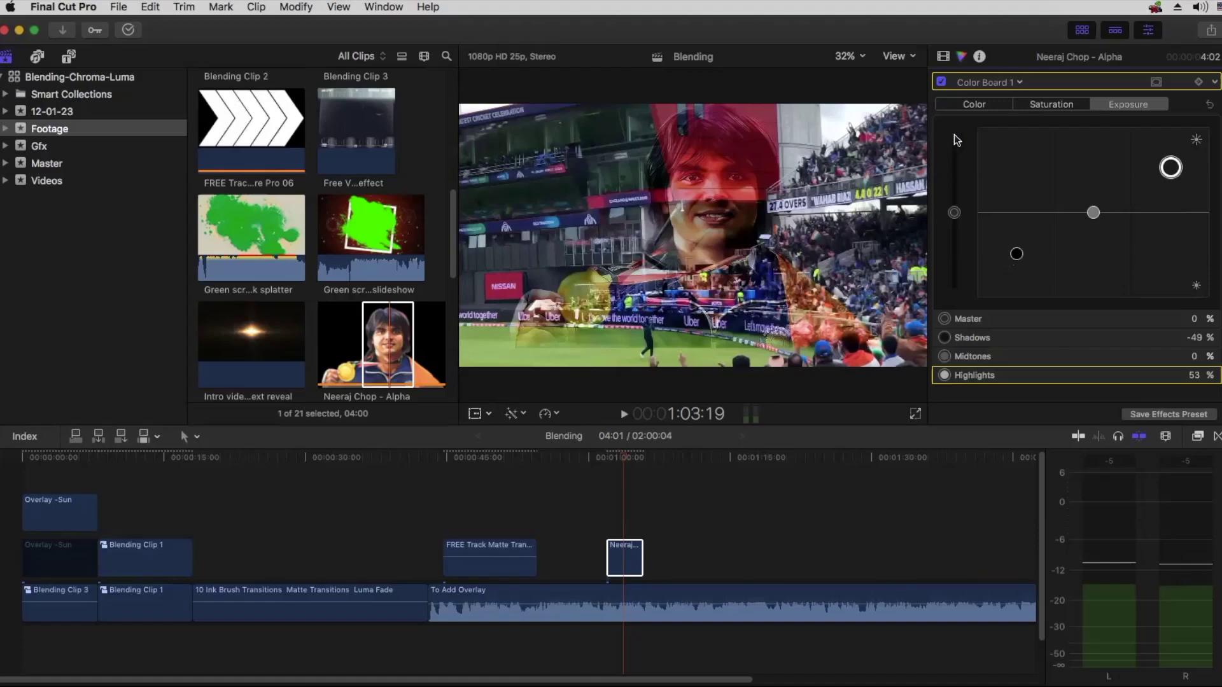
Step: Remove the Color Board correction and restore the portrait clip to Normal blend mode at its default position
left_click(954, 80)
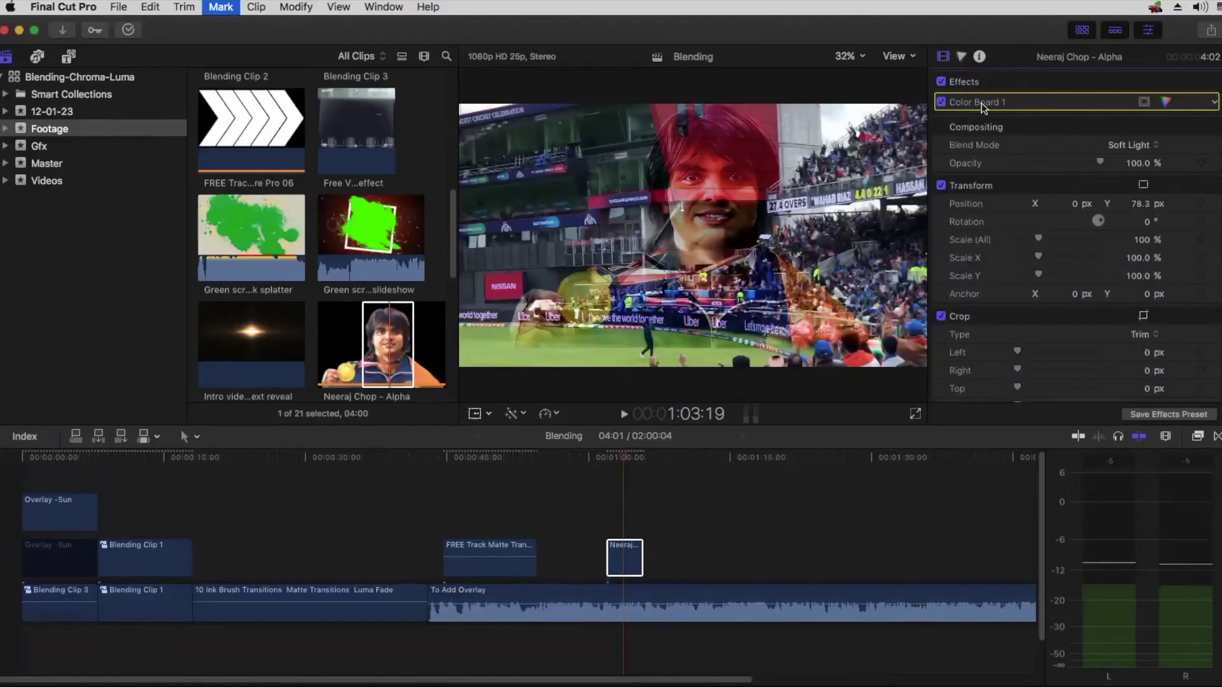
scroll(1050, 140, "down", 2)
left_click(1120, 102)
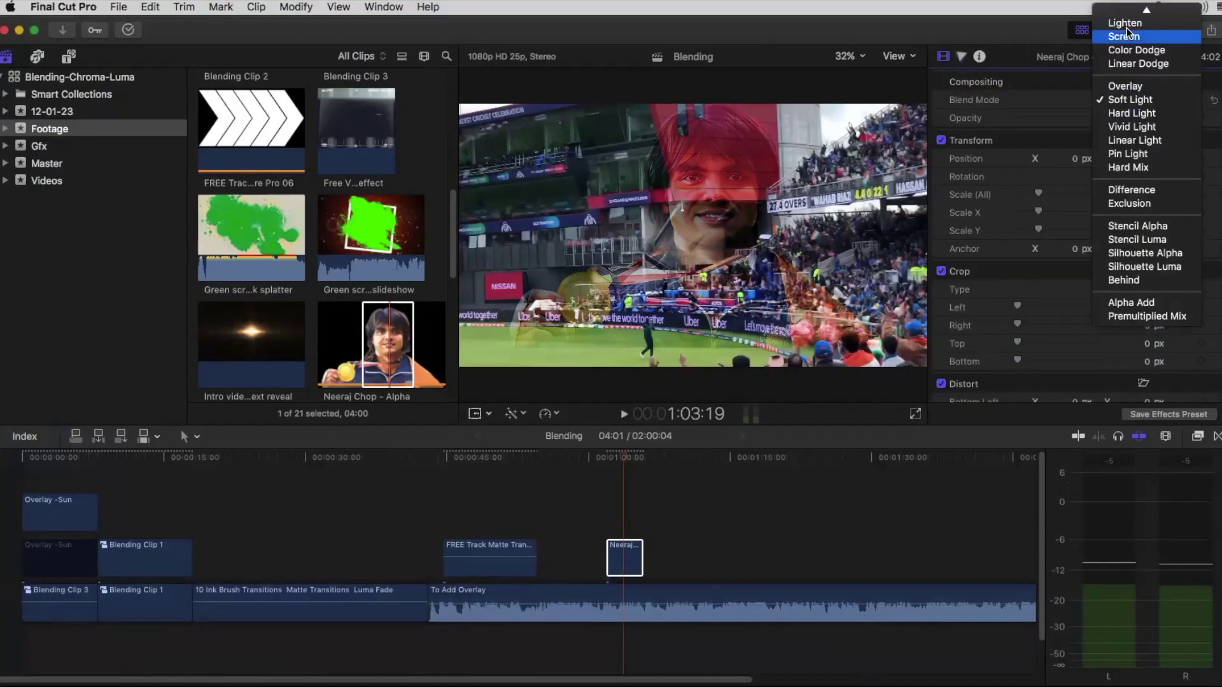
left_click(1126, 12)
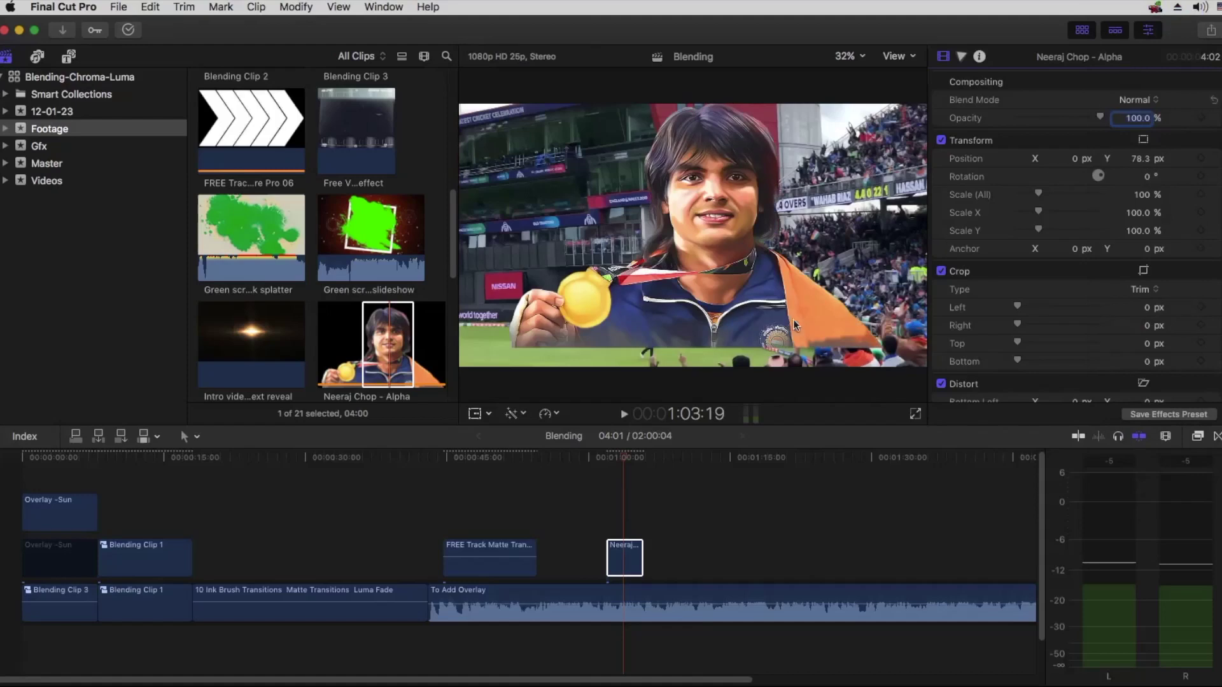
left_click(1215, 160)
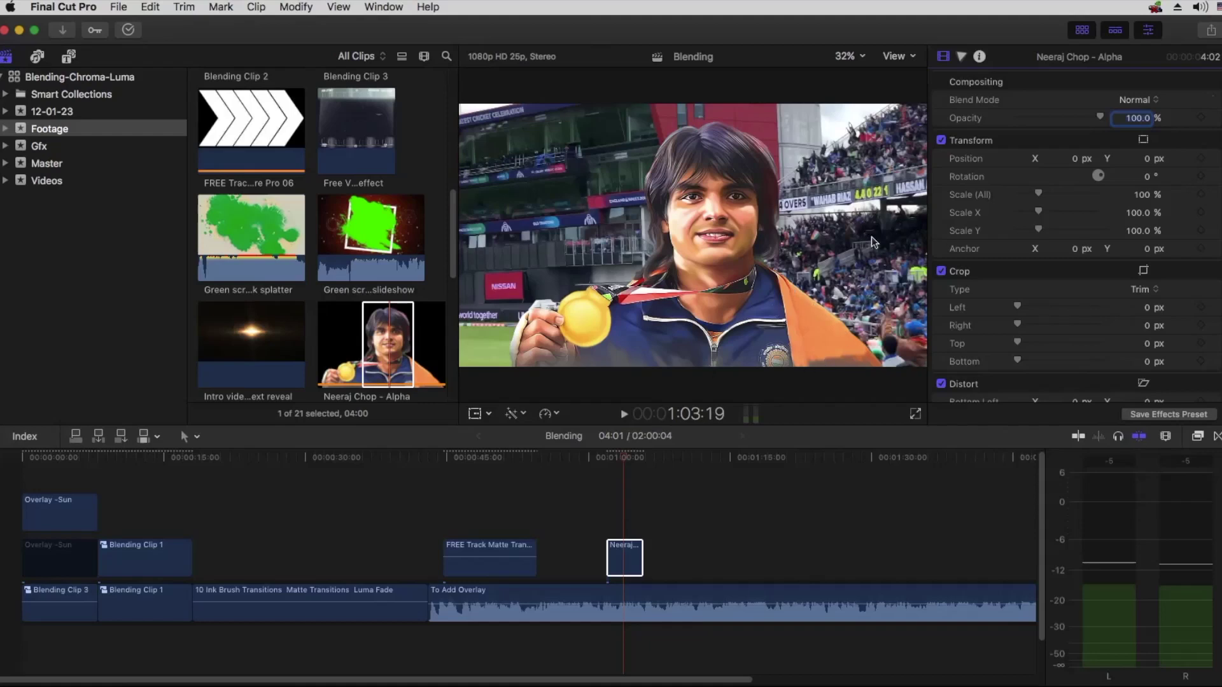
Step: Set the portrait clip's blend mode to Stencil Luma and play that section of the timeline from the clip's start
left_click(1140, 99)
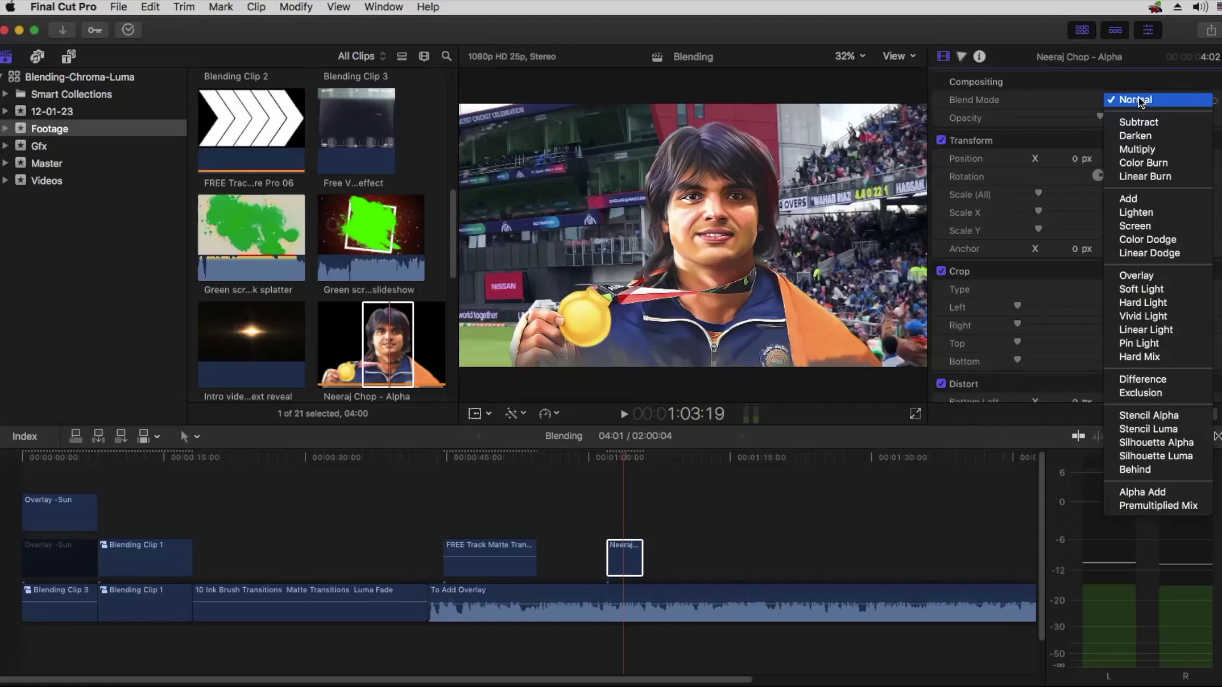
left_click(1135, 431)
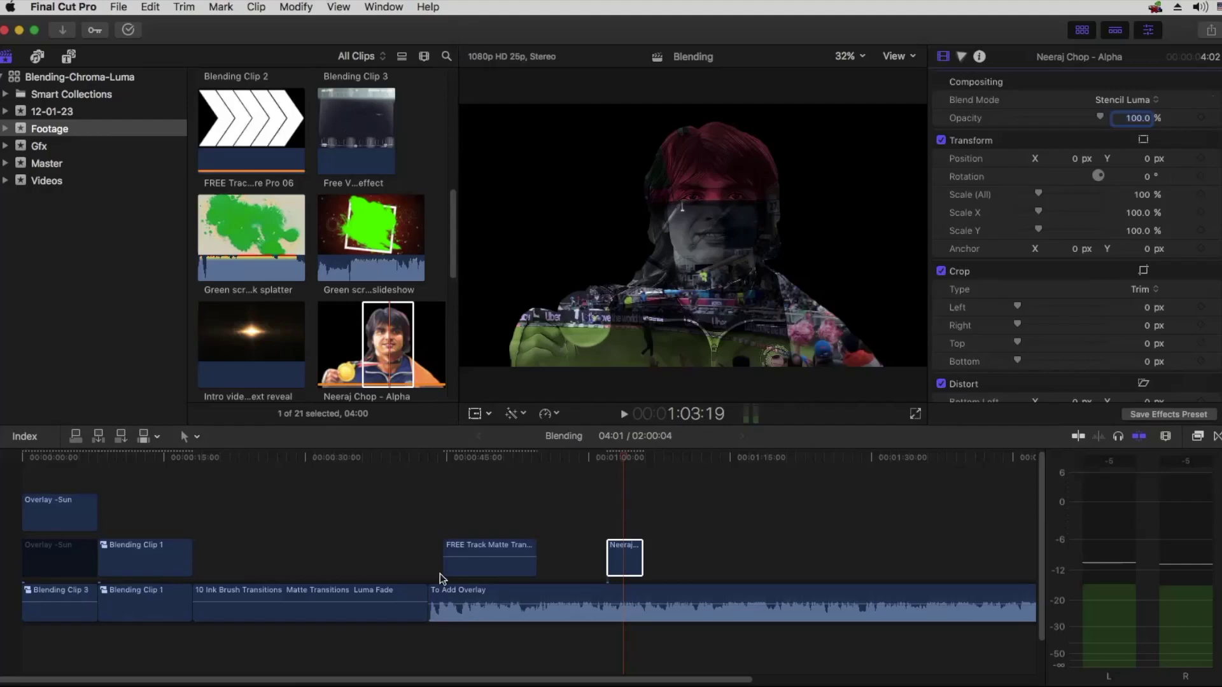
left_click(607, 457)
key("space")
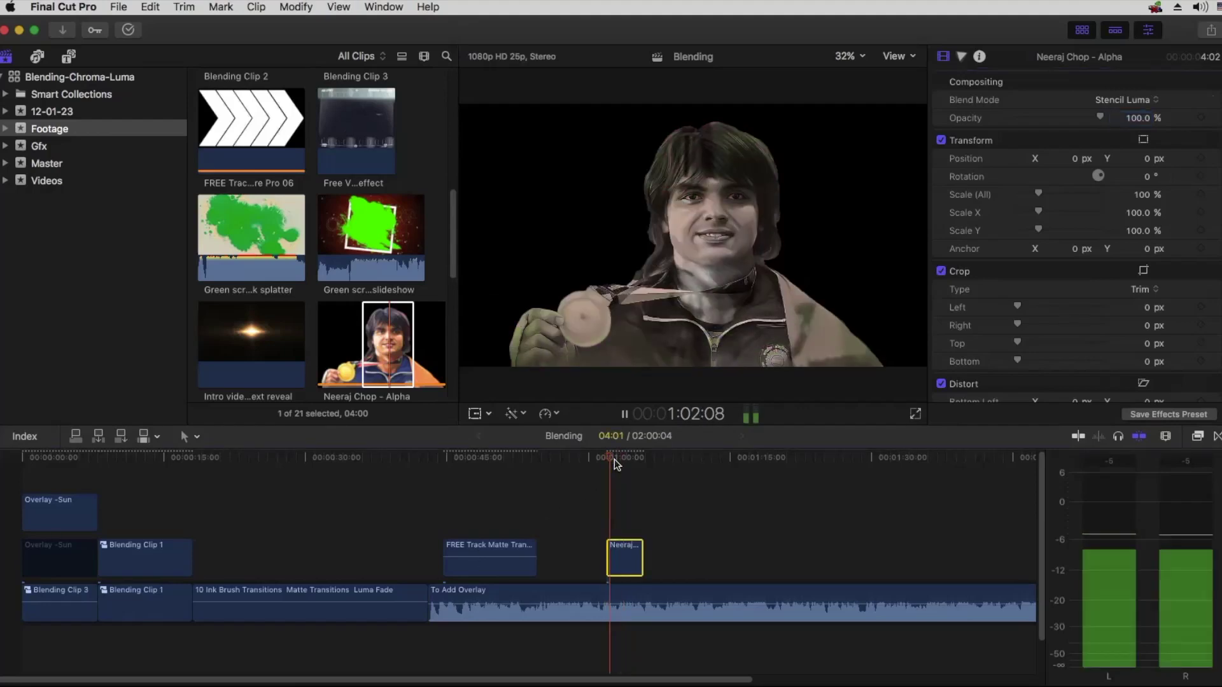
key("space")
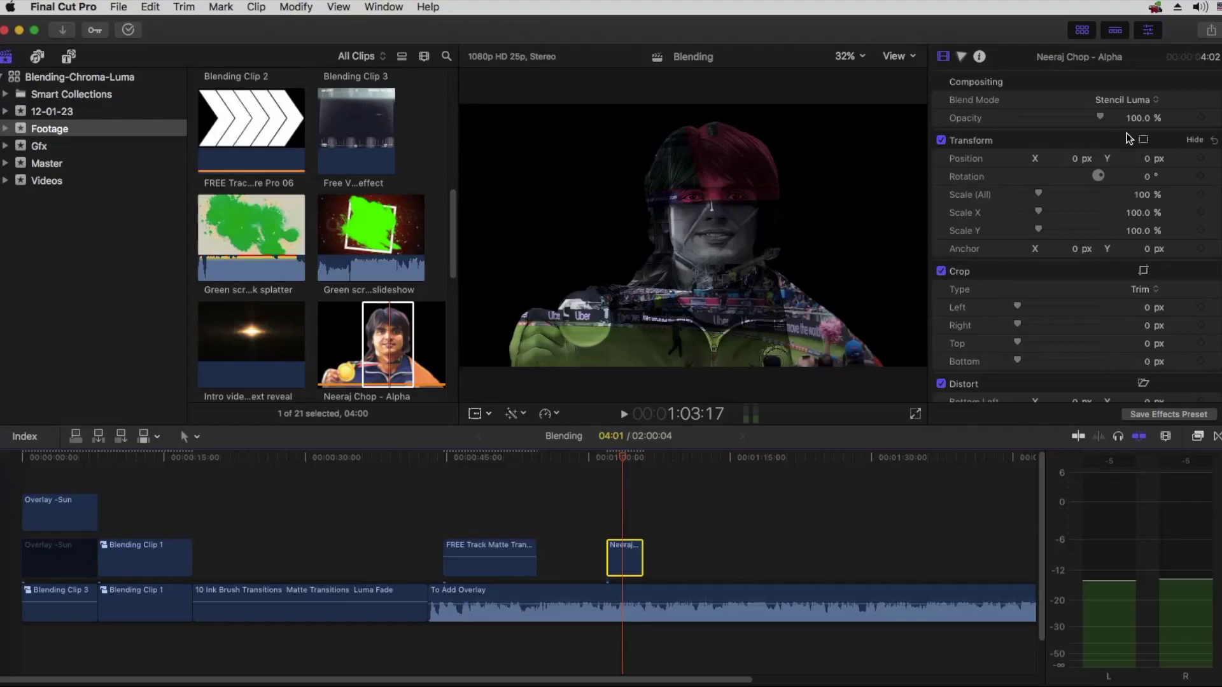
Step: Try the Silhouette Luma blend mode on the portrait clip and switch it back to Stencil Luma
mouse_move(1117, 102)
left_click(1117, 101)
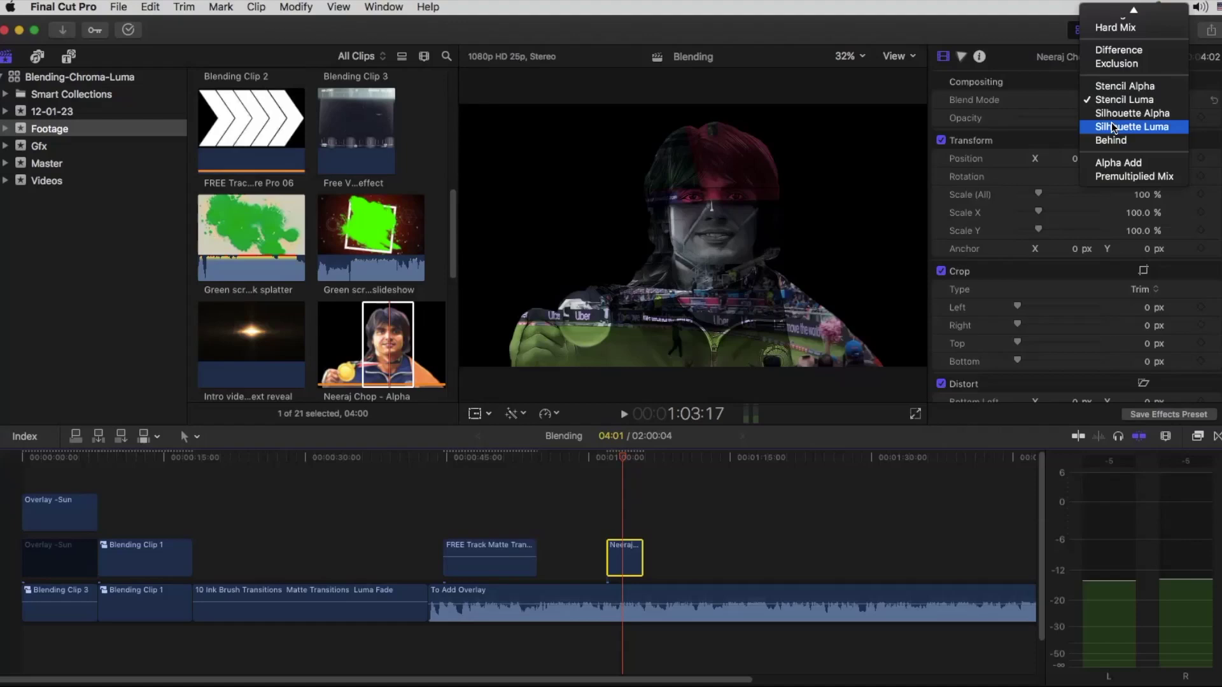
left_click(1112, 125)
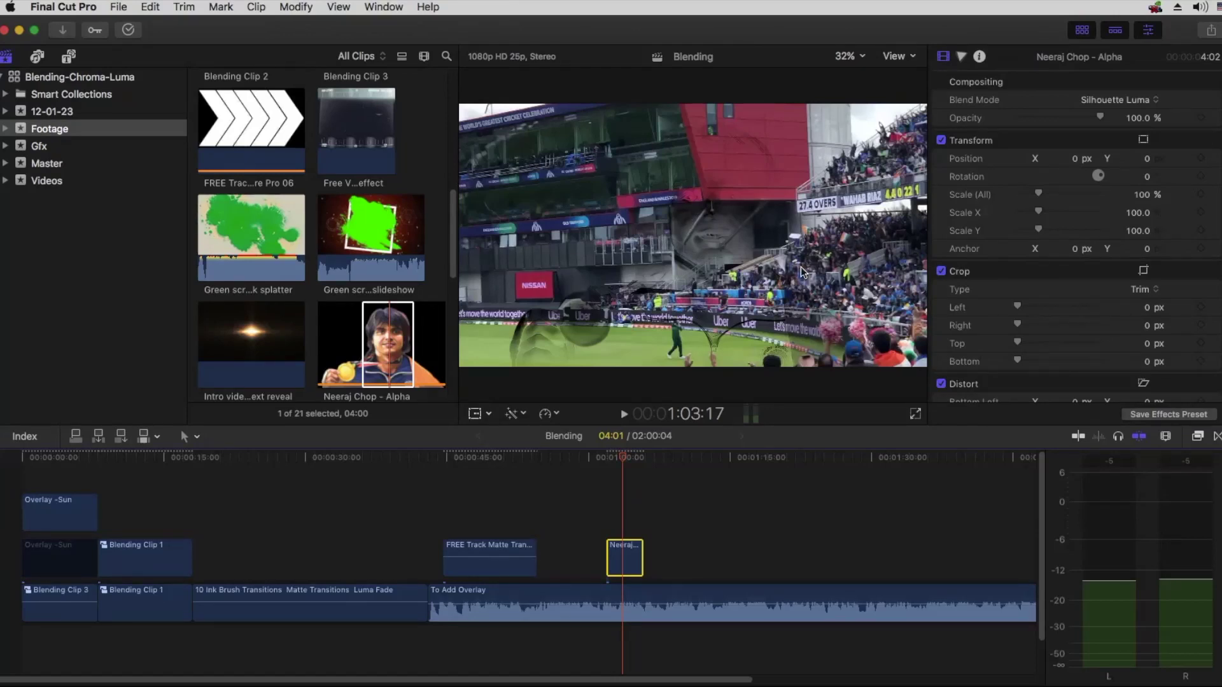
left_click(1124, 100)
left_click(1119, 73)
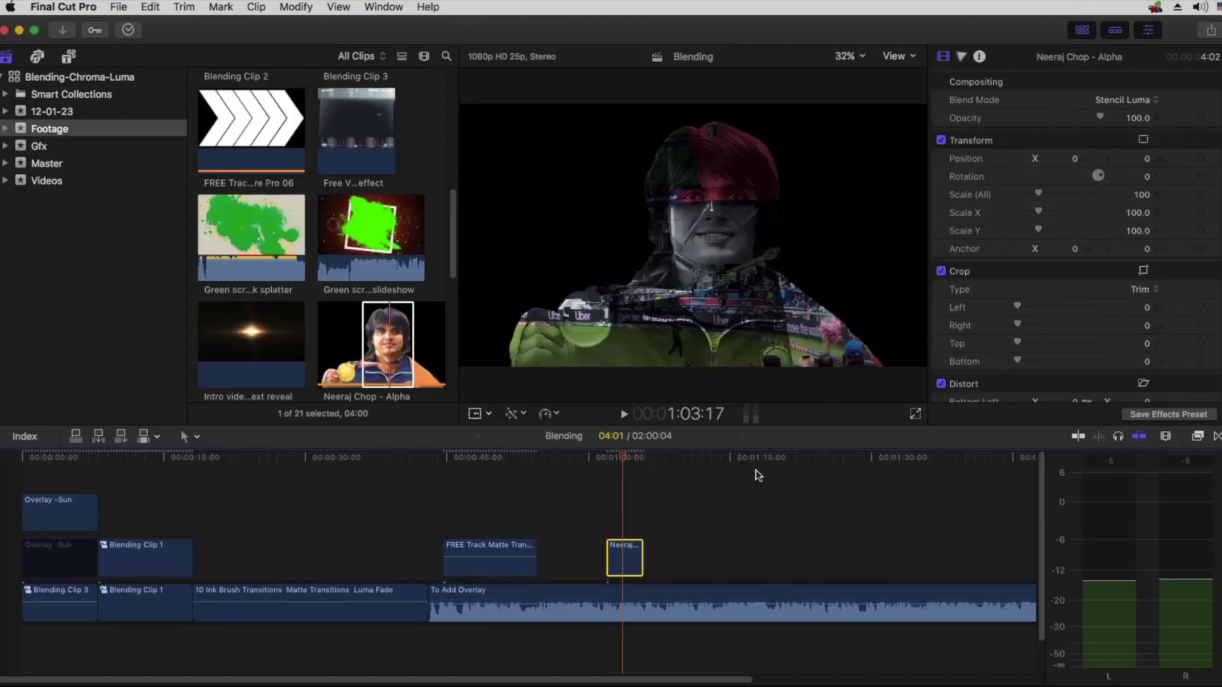
Step: Set the portrait clip's blend mode to Normal
left_click(1116, 98)
scroll(1124, 68, "up", 10)
left_click(710, 185)
key("super+z")
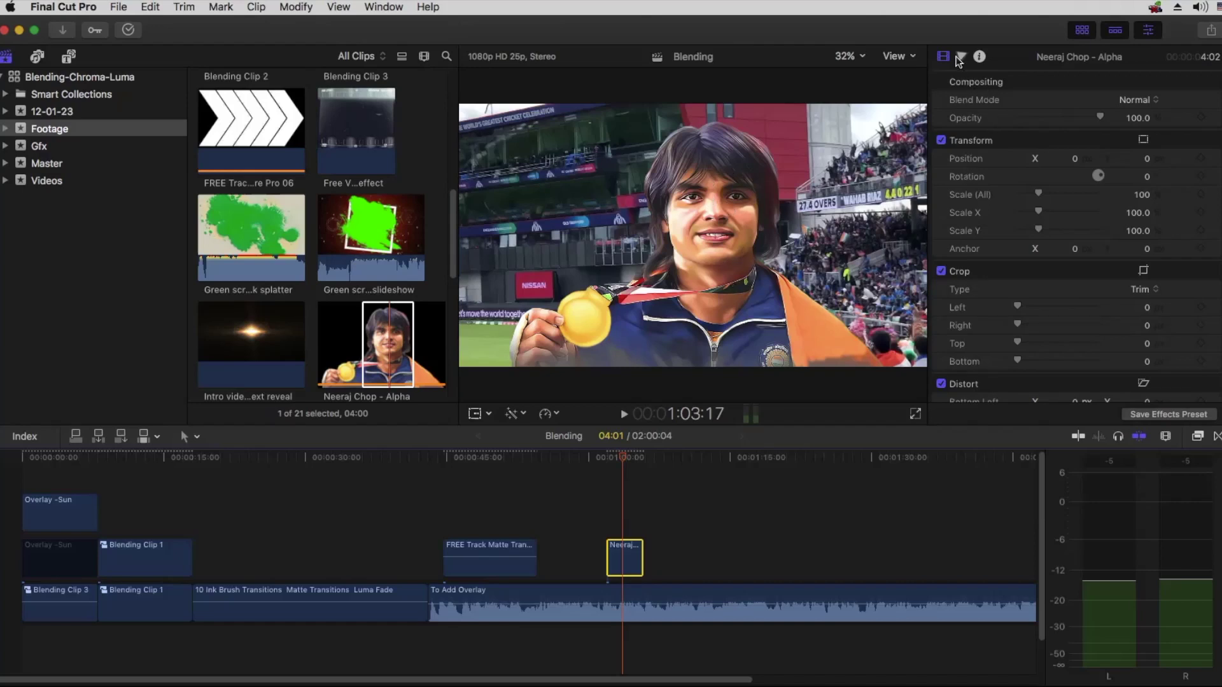
Step: Desaturate the portrait clip with a Color Board master saturation of -100%, trying highlights saturation at 100% and resetting it
left_click(961, 57)
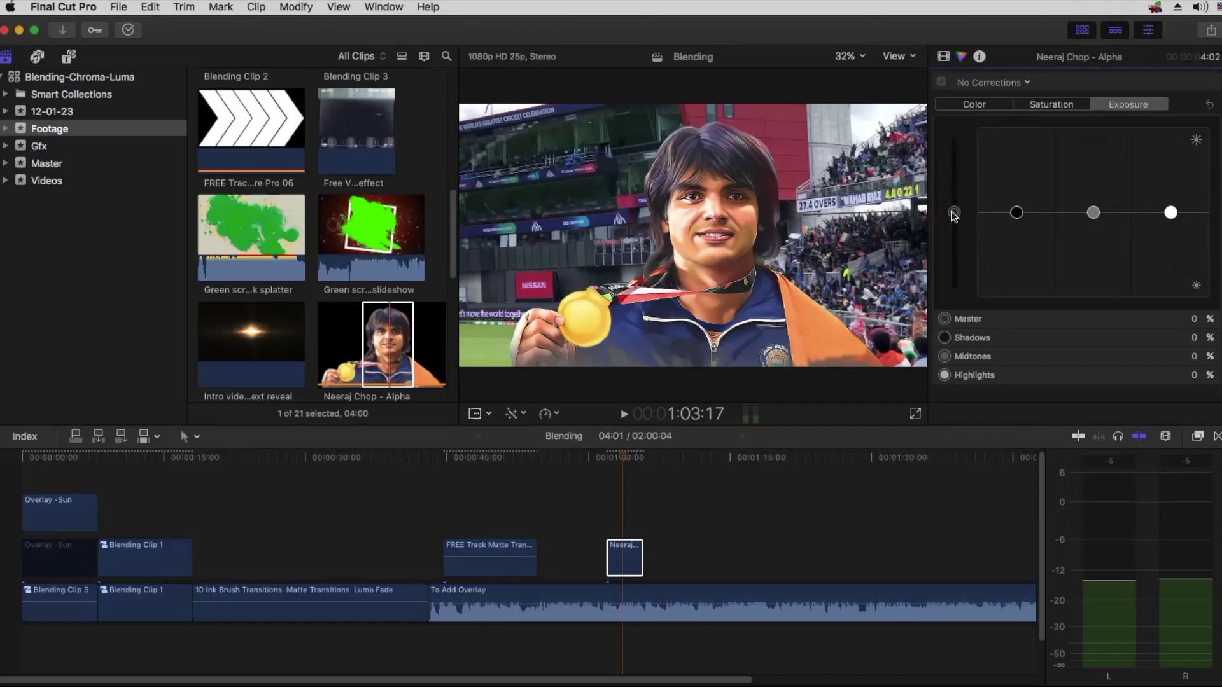
left_click(1049, 107)
left_click_drag(954, 212, 958, 337)
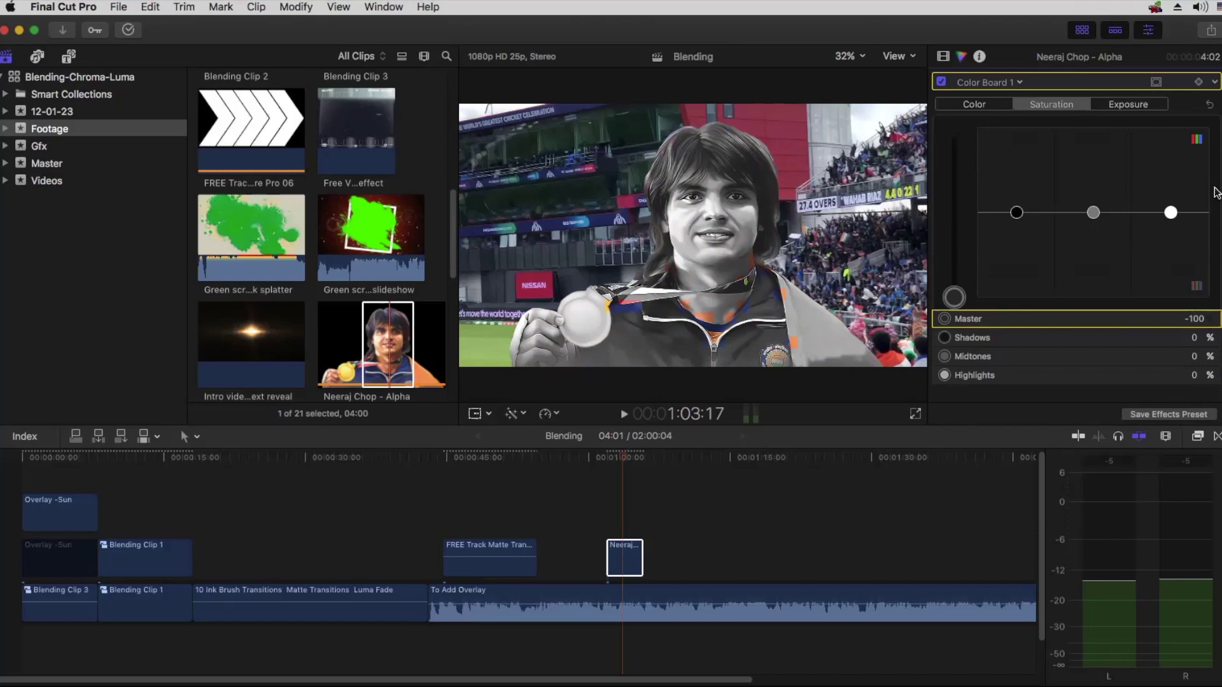
left_click_drag(1171, 211, 1161, 98)
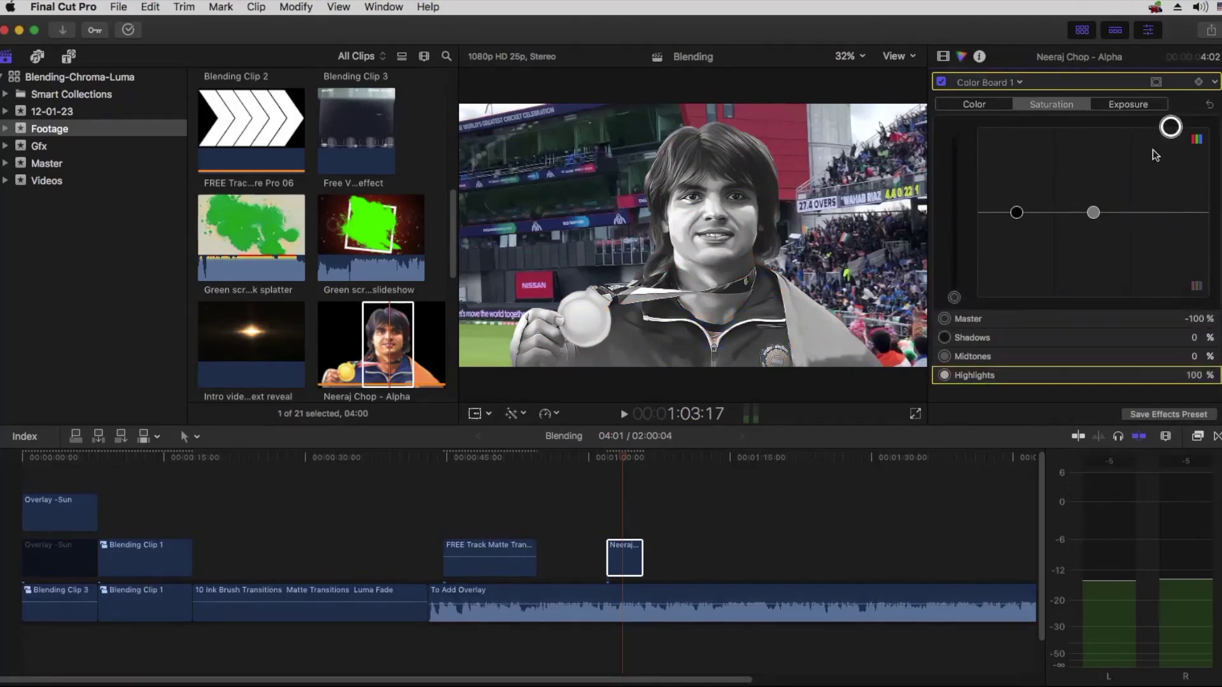
key("Delete")
Step: Set the portrait clip's Color Board exposure to 100% for highlights, midtones and shadows
left_click(1139, 107)
left_click_drag(1171, 216, 1172, 91)
left_click_drag(1093, 213, 1102, 93)
left_click_drag(1016, 213, 1011, 43)
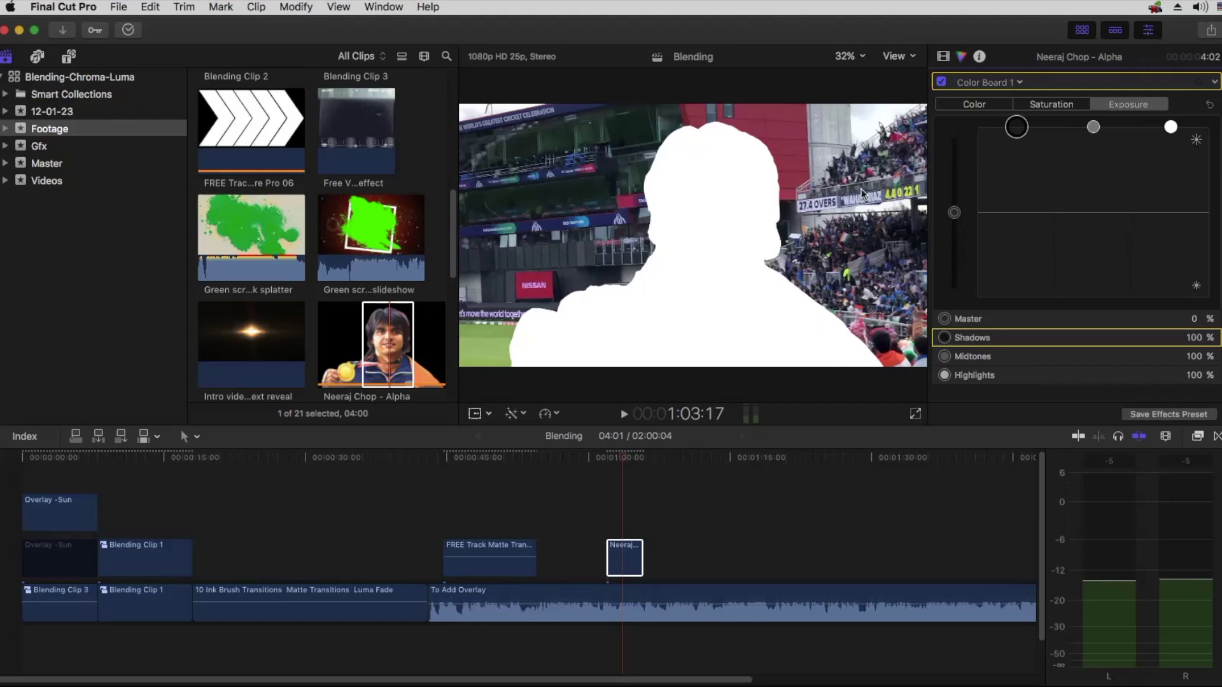
Step: Apply the Stencil Luma blend mode to the whitened portrait clip
left_click(944, 56)
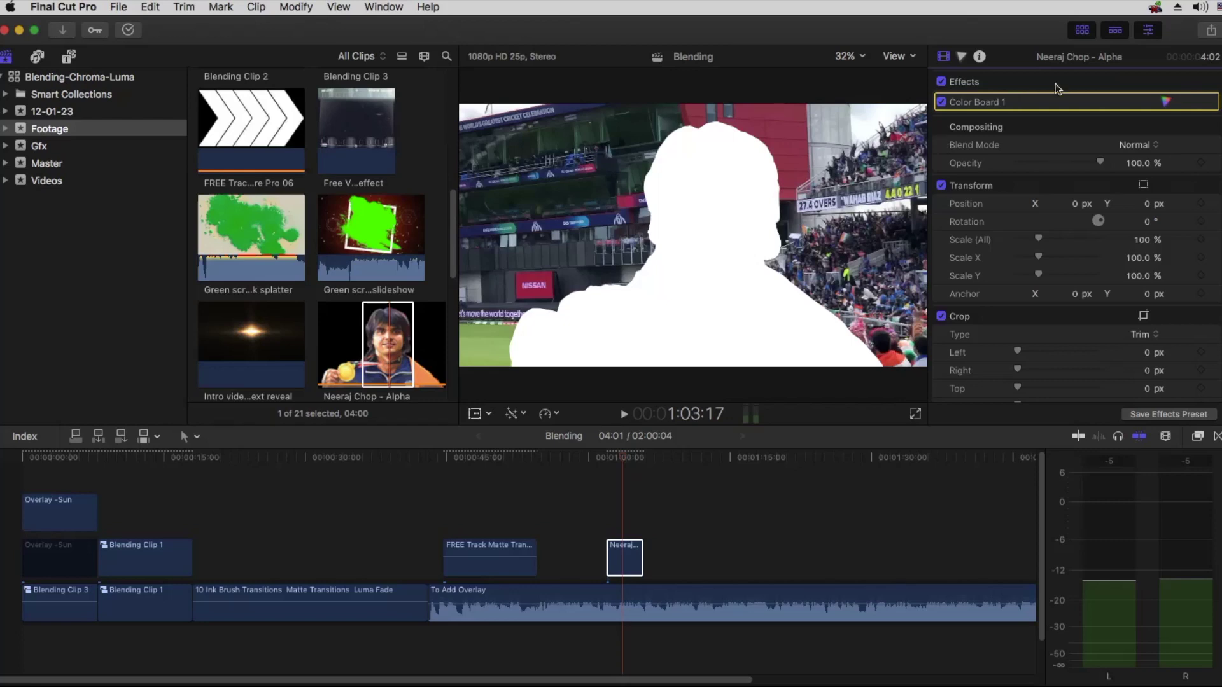
left_click(1140, 145)
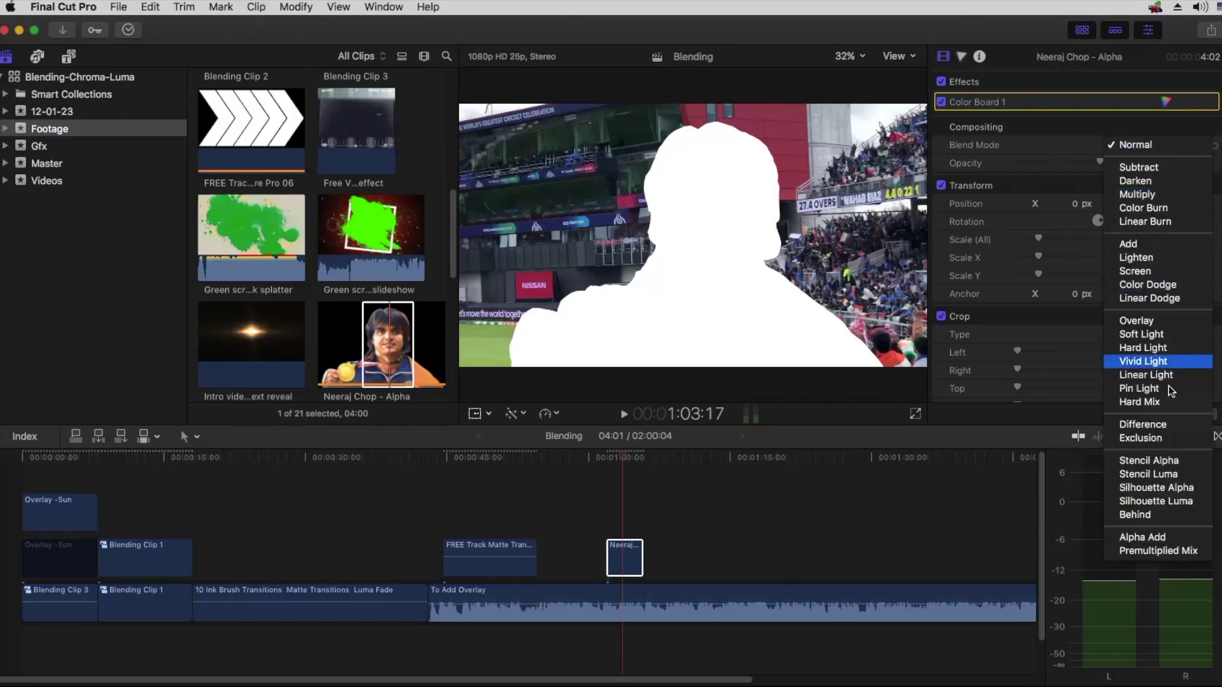
left_click(1138, 474)
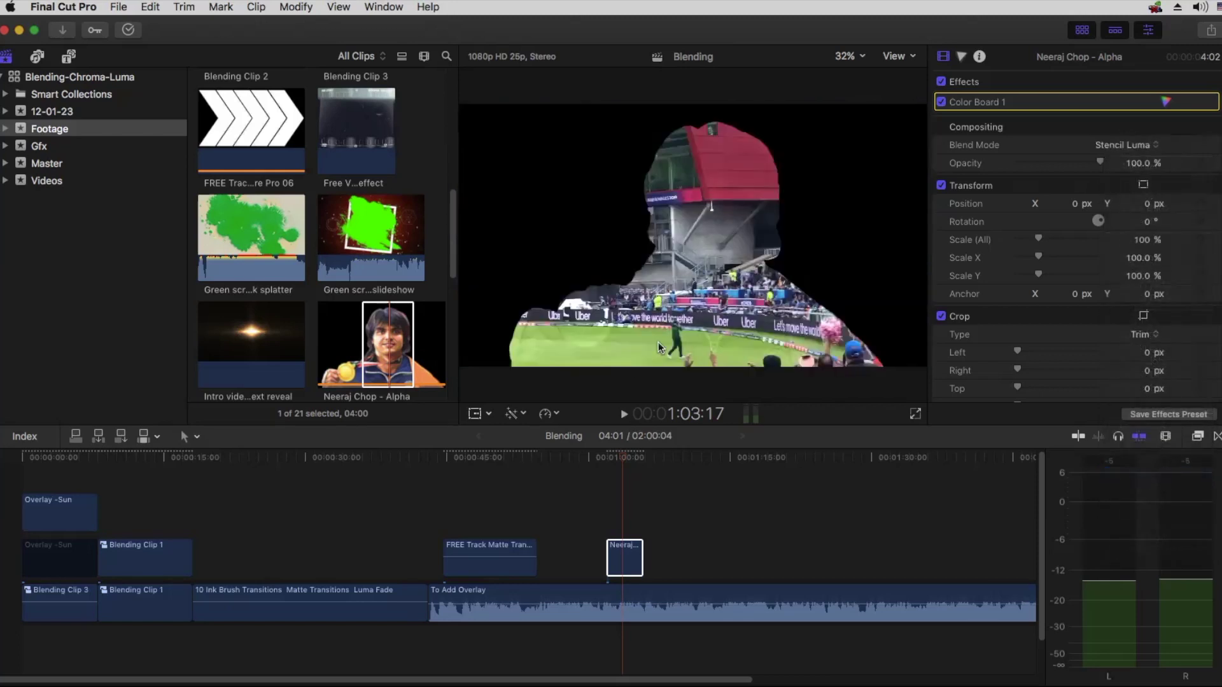
mouse_move(1101, 162)
left_mouse_down()
mouse_move(1009, 163)
mouse_move(1116, 159)
left_mouse_up()
Step: Reset the portrait clip's Color Board exposure to 0% for shadows, midtones and highlights
left_click(1164, 100)
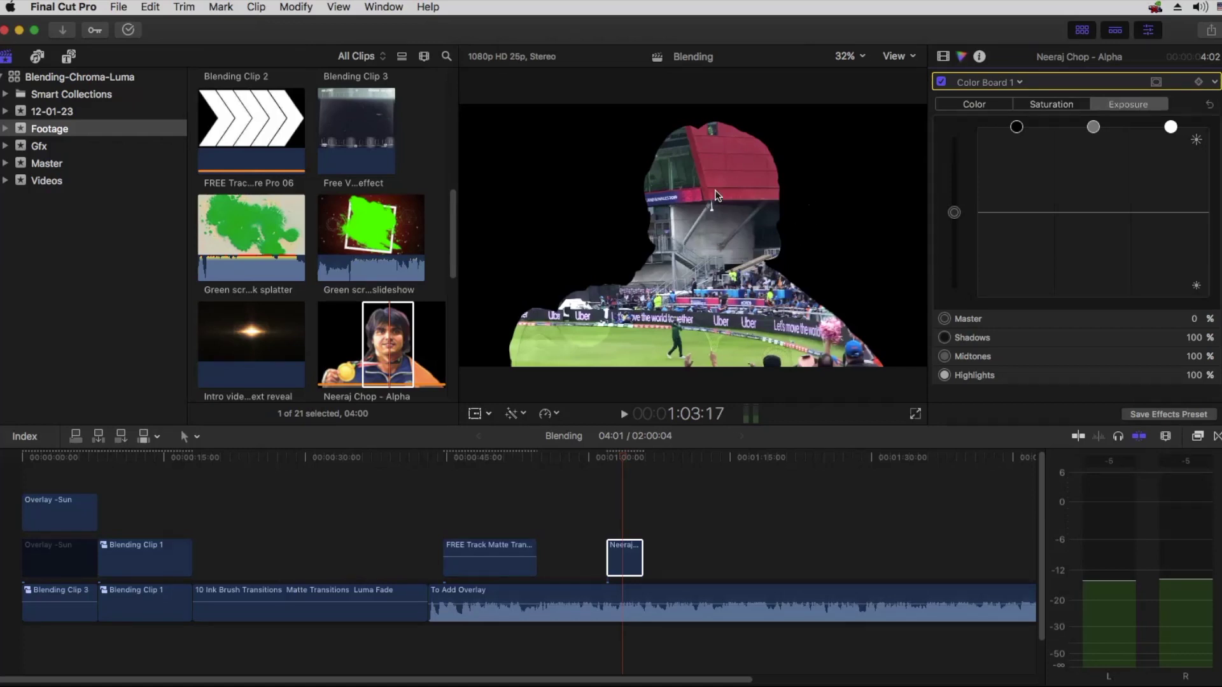
left_click_drag(1017, 126, 1017, 212)
left_click(1091, 128)
key("Delete")
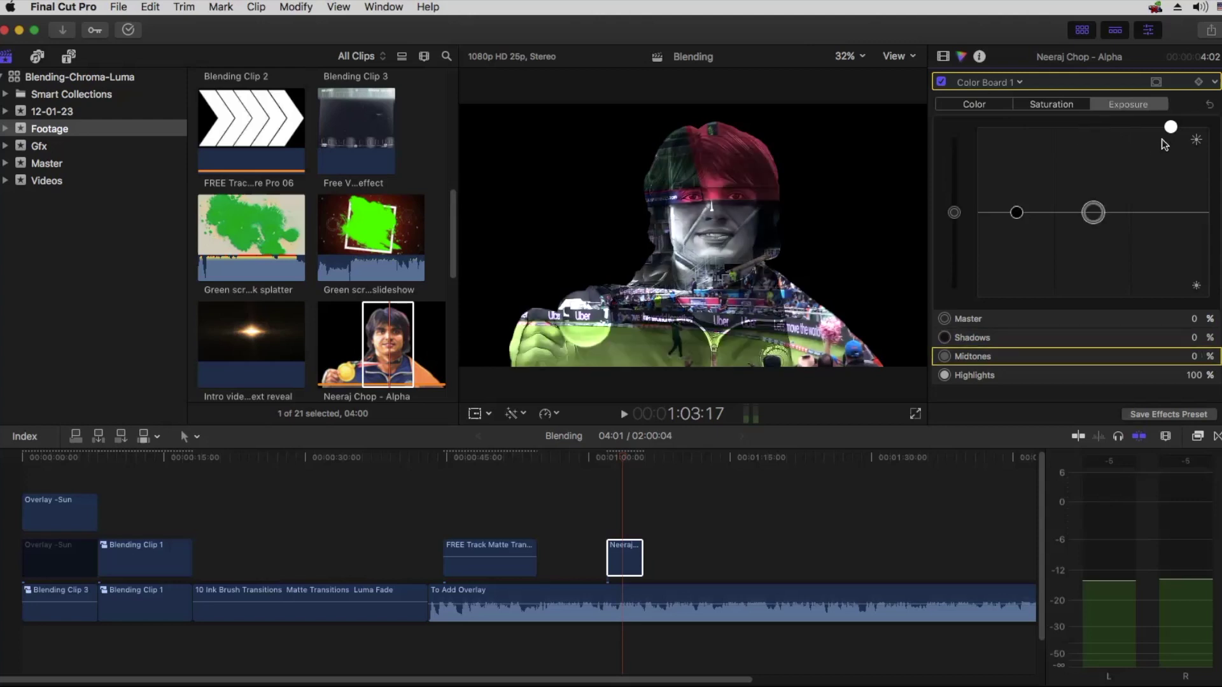
left_click(1171, 127)
key("Delete")
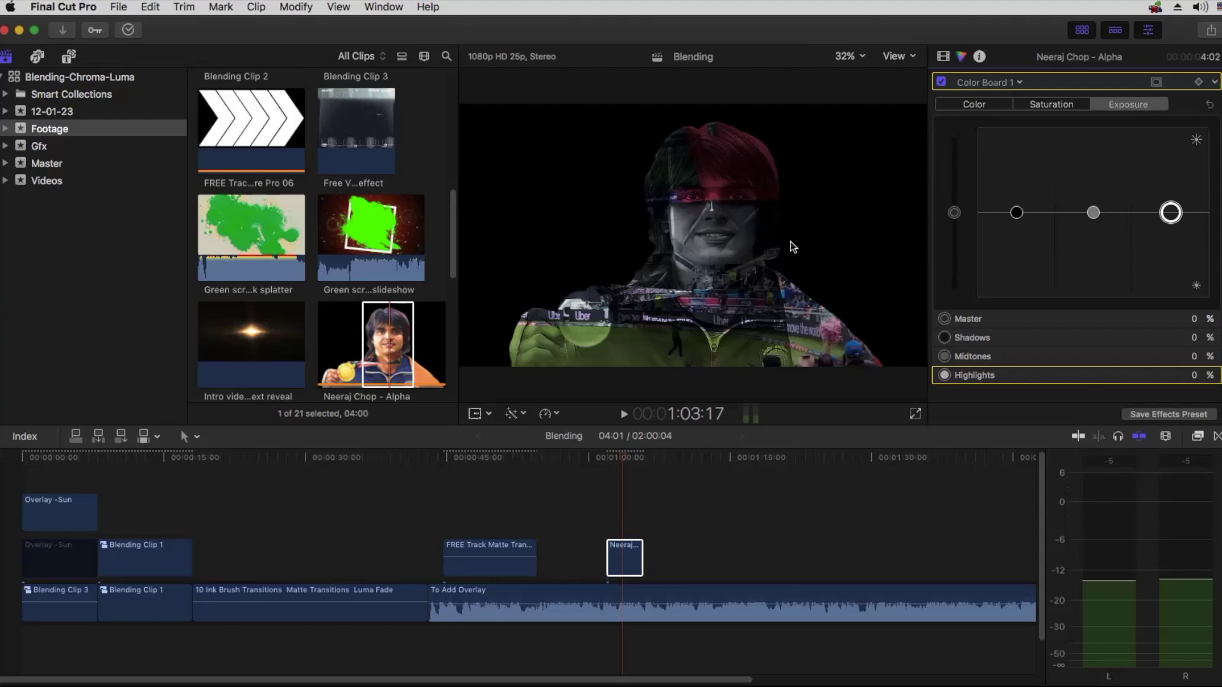
Step: Delete the portrait clip from the timeline, leaving the background clip's blend mode at Normal
left_click(622, 567)
key("BackSpace")
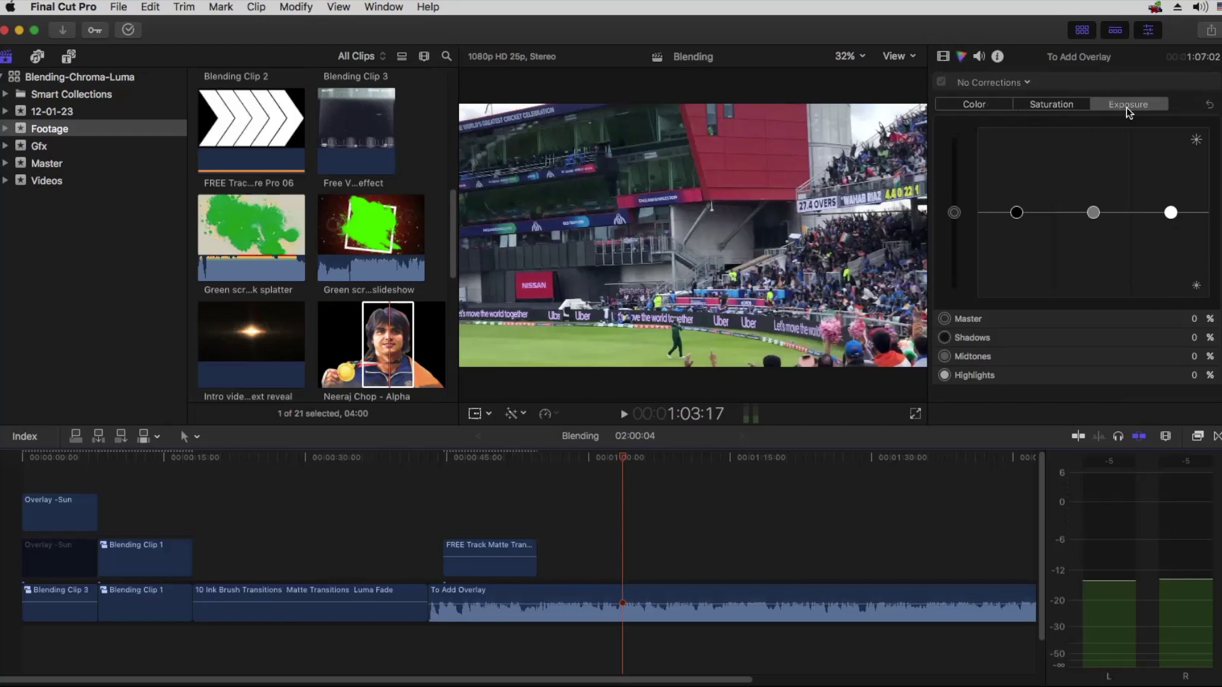
left_click(1128, 102)
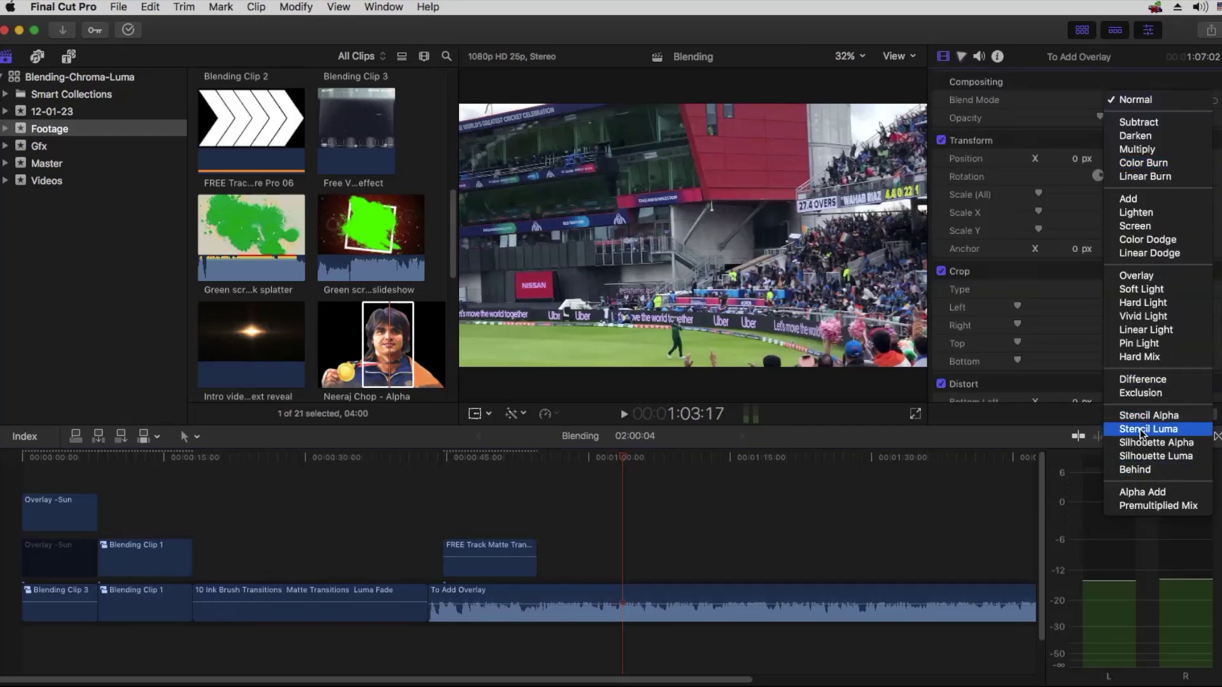
left_click(667, 556)
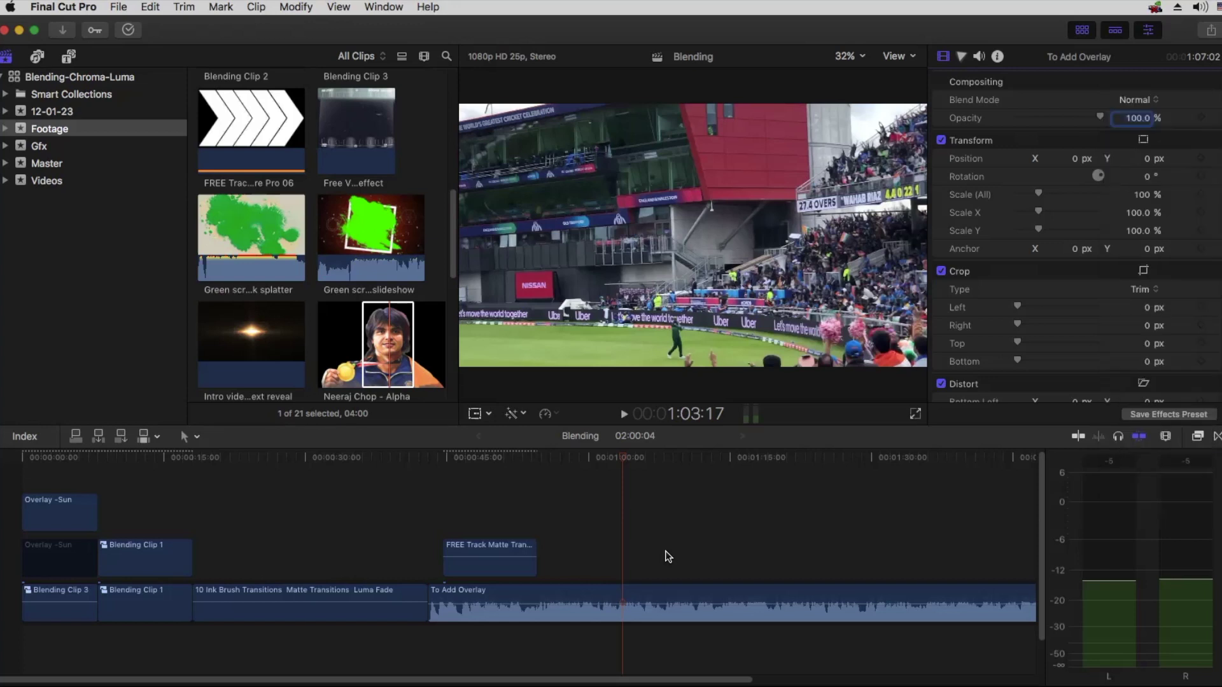
Step: Move the FREE Track Matte Transitions clip on the timeline to align with the start of the To Add Overlay clip
left_click(248, 119)
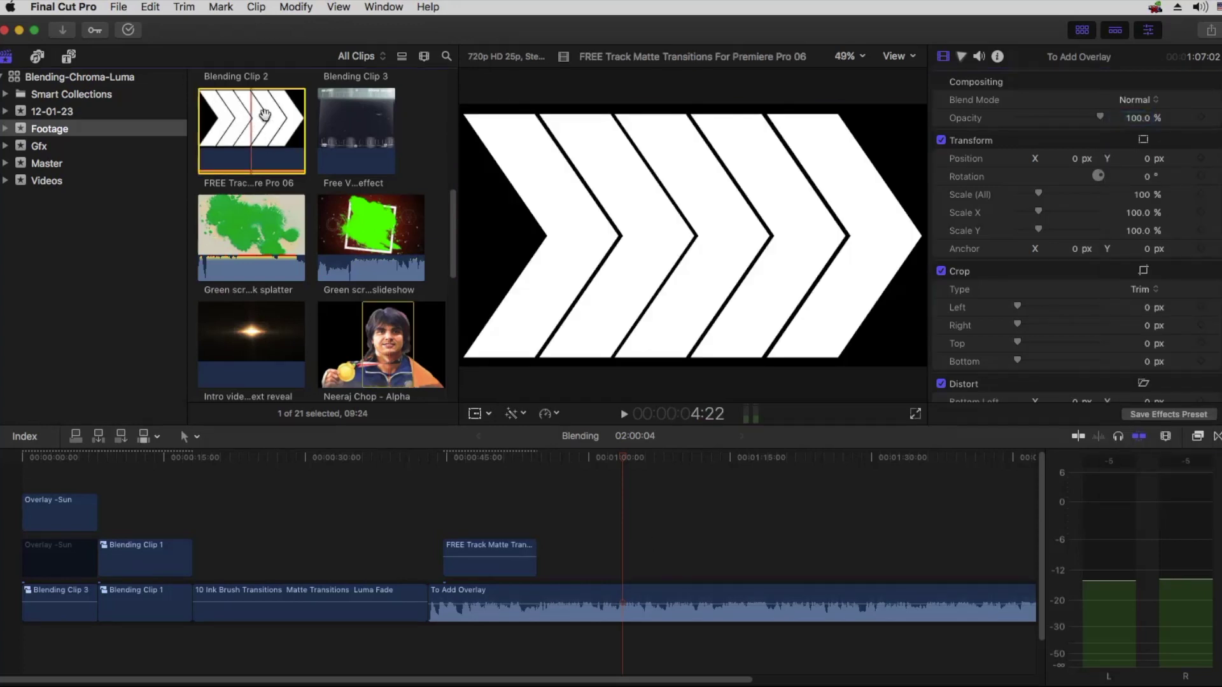
left_click_drag(515, 571, 422, 575)
left_click(428, 458)
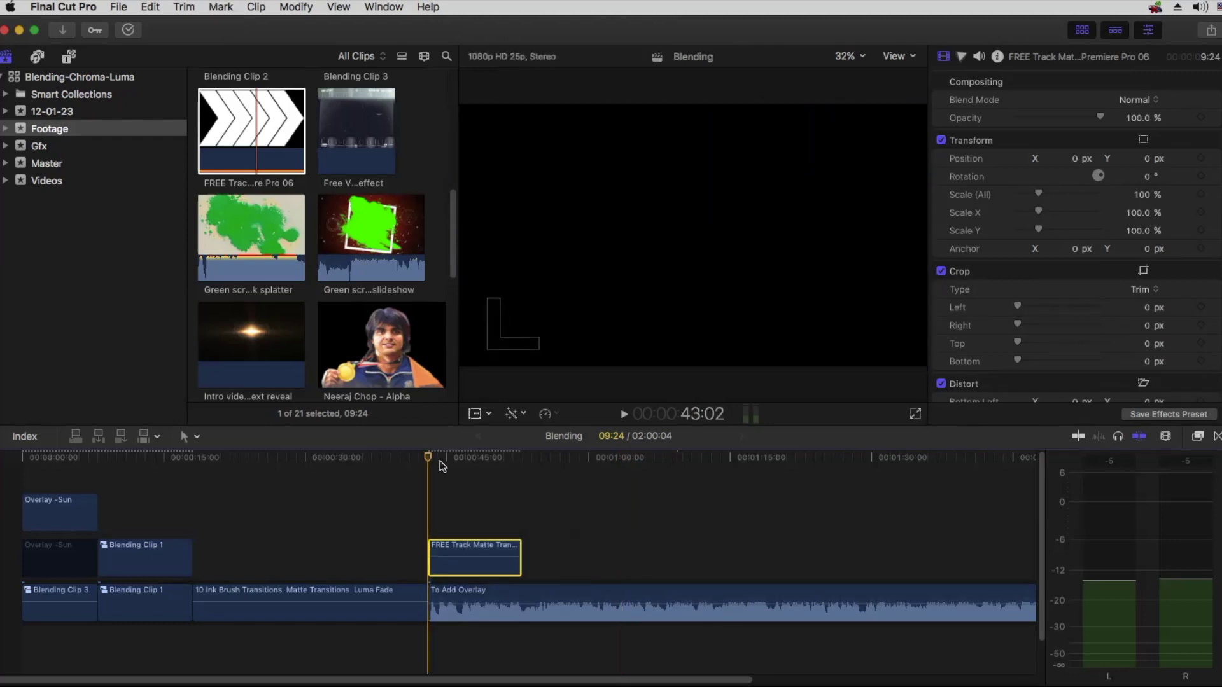
Step: Disable the To Add Overlay clip and play the matte clip on its own from its start
left_click(469, 593)
key("space")
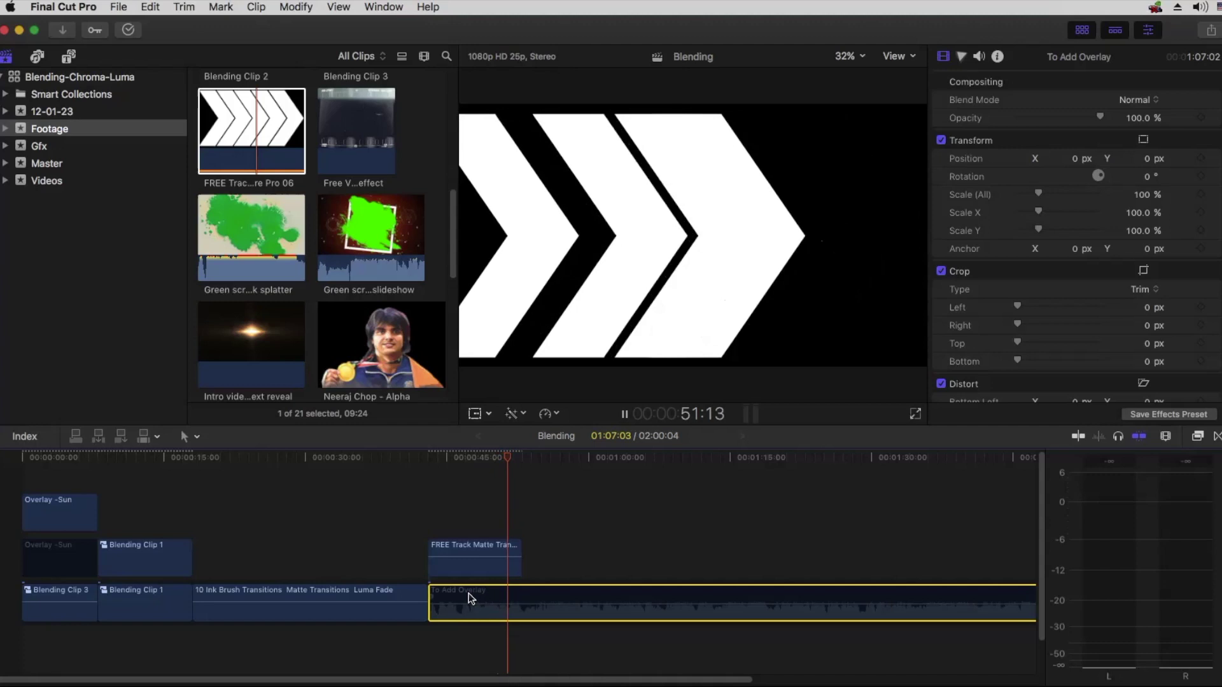
key("space")
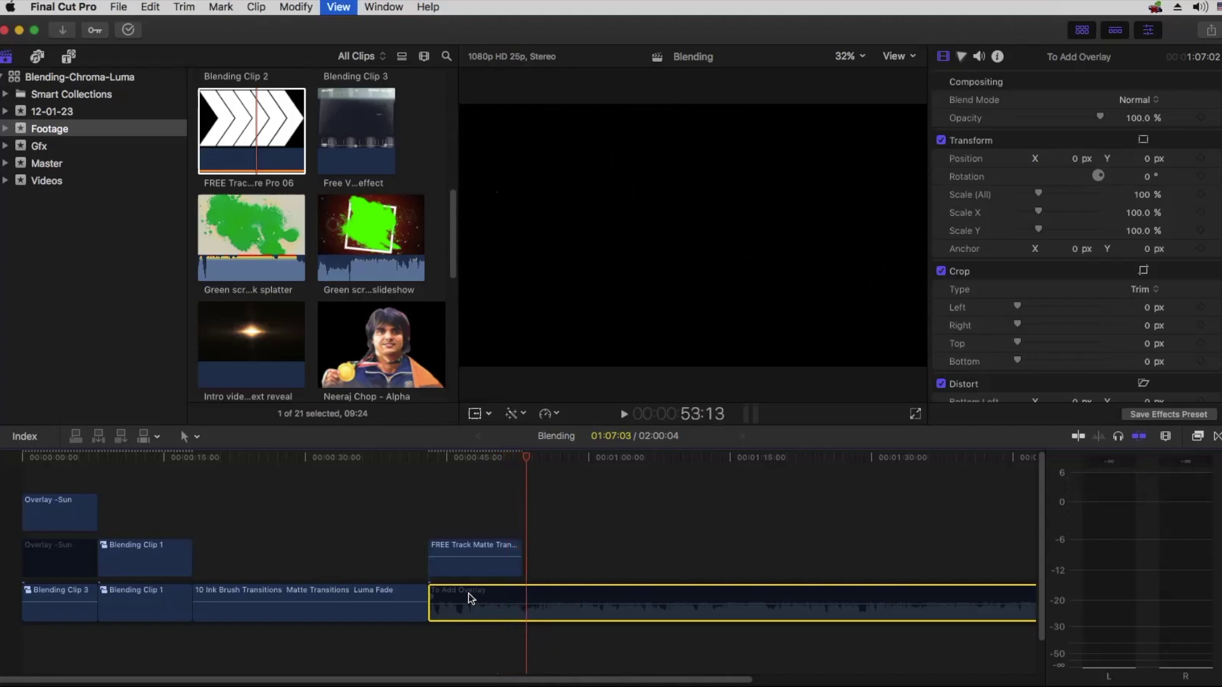
left_click(431, 456)
key("space")
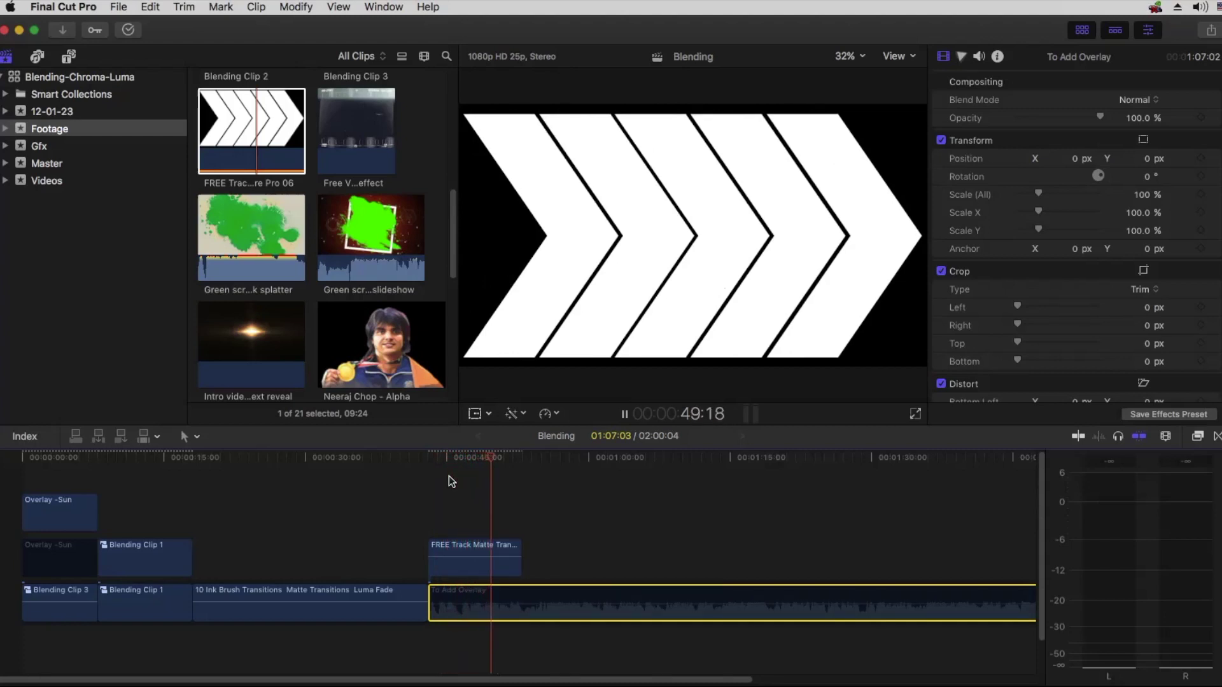
key("space")
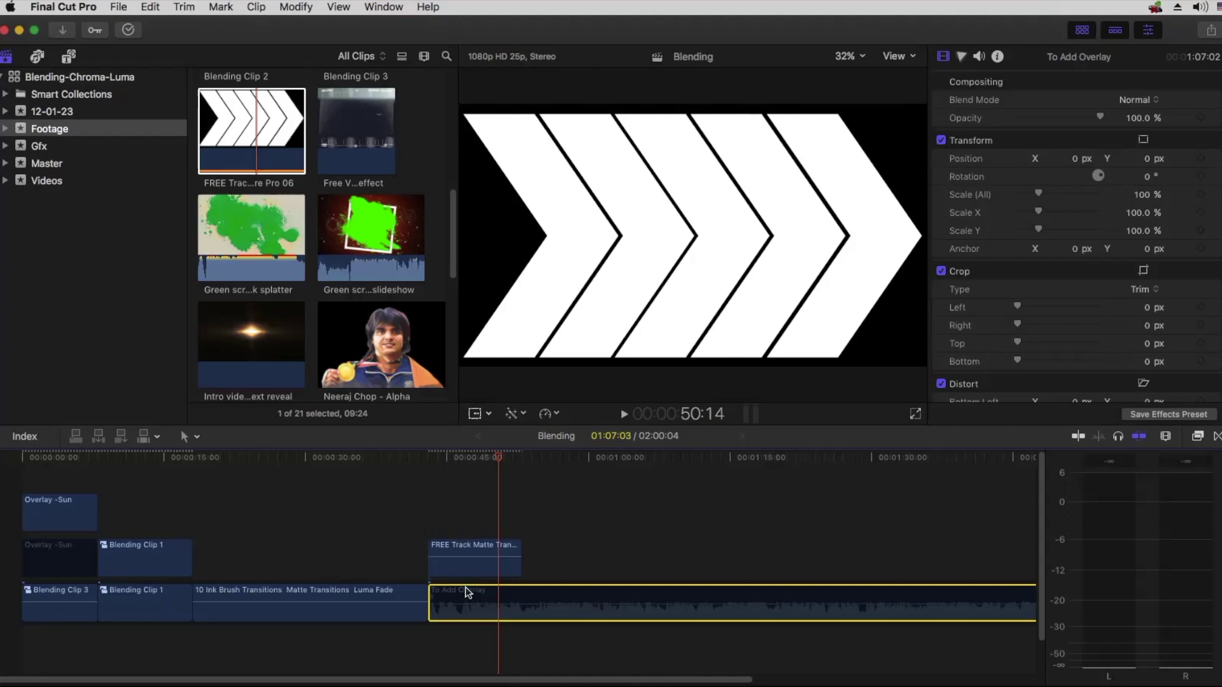
Step: Re-enable the To Add Overlay clip and set the matte clip's blend mode to Stencil Luma
left_click(469, 549)
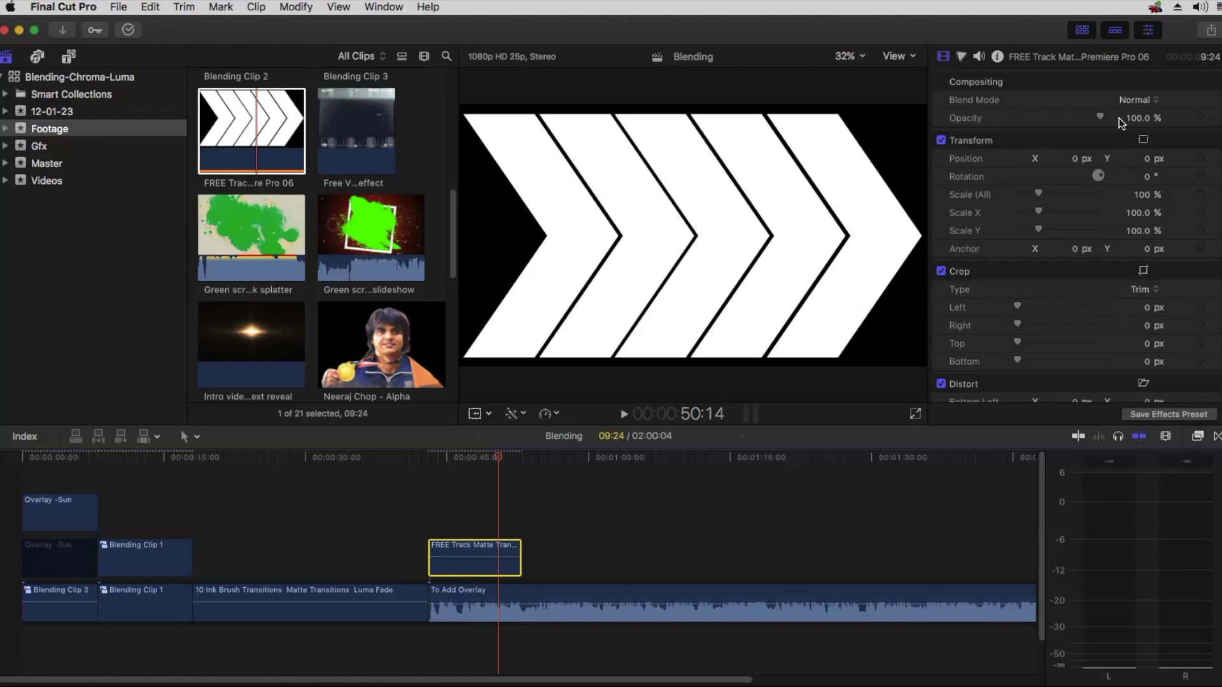
left_click(1128, 99)
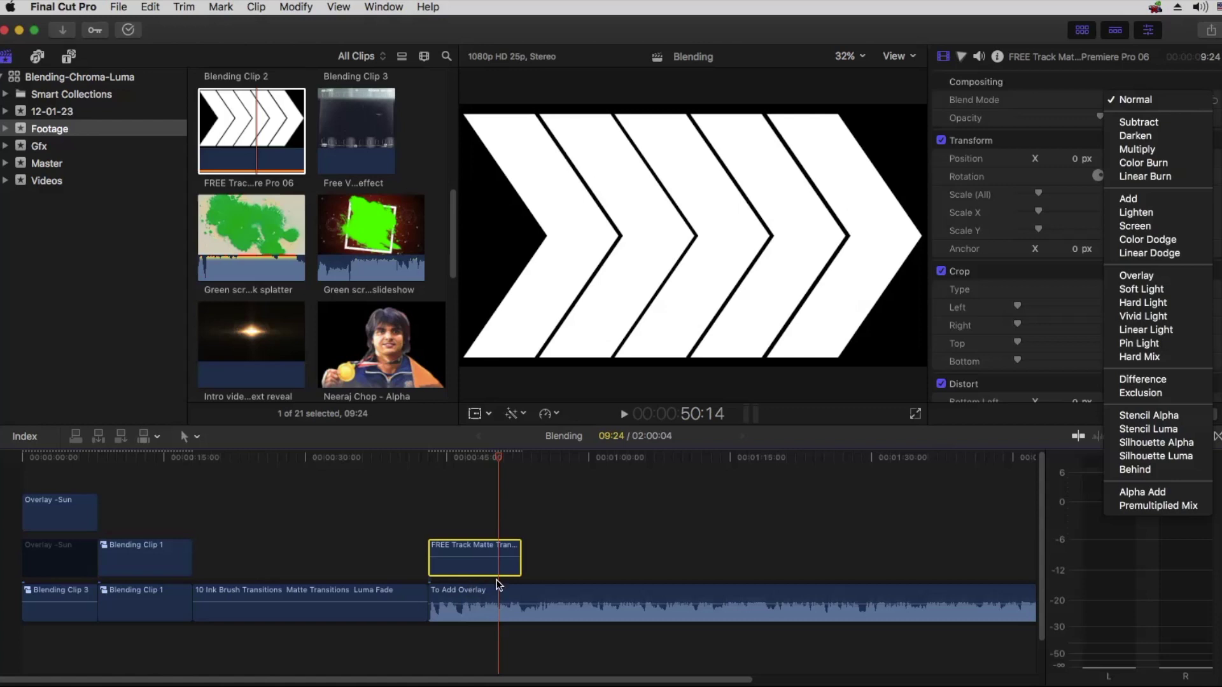
left_click(1157, 430)
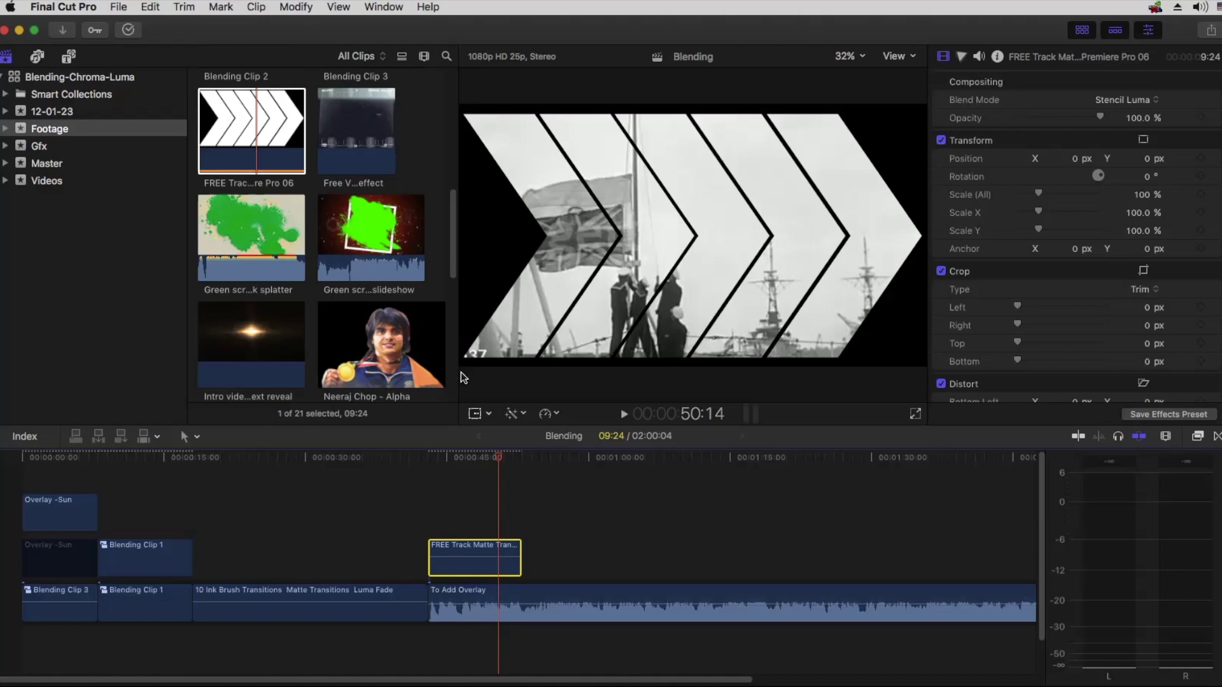
Step: Place a copy of Blending Clip 3 beneath the matte section, check the composite, and move the copy back near the timeline's start
left_click(49, 616)
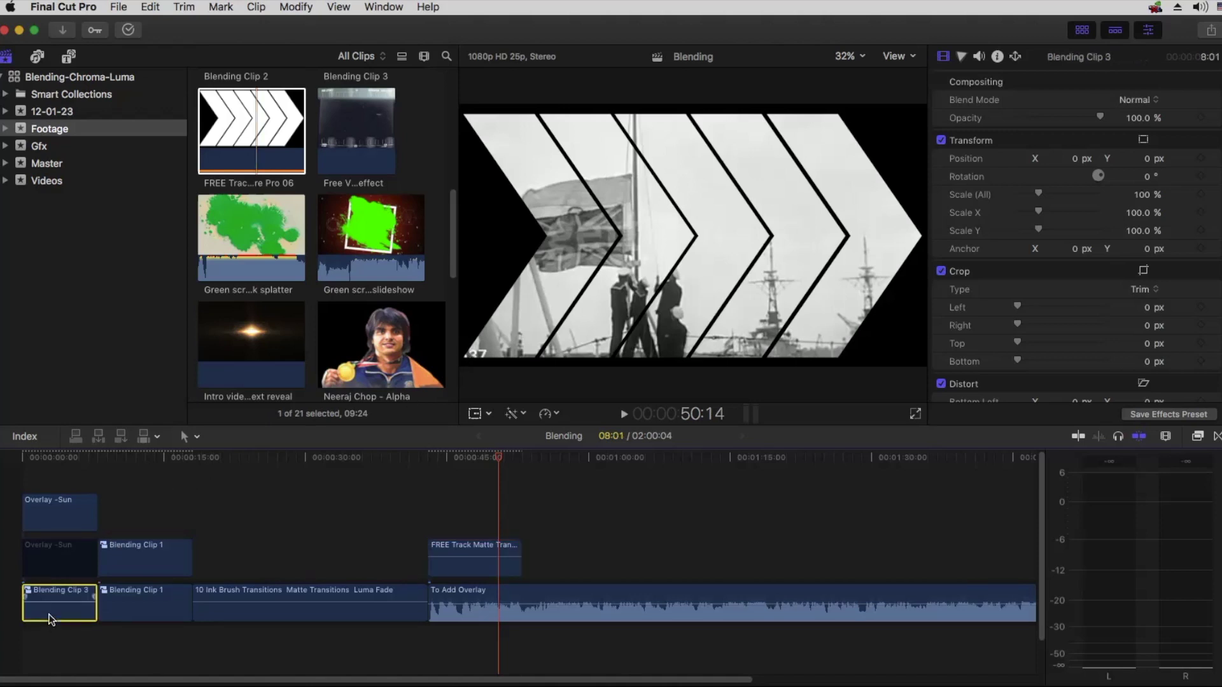
left_click_drag(50, 620, 456, 656)
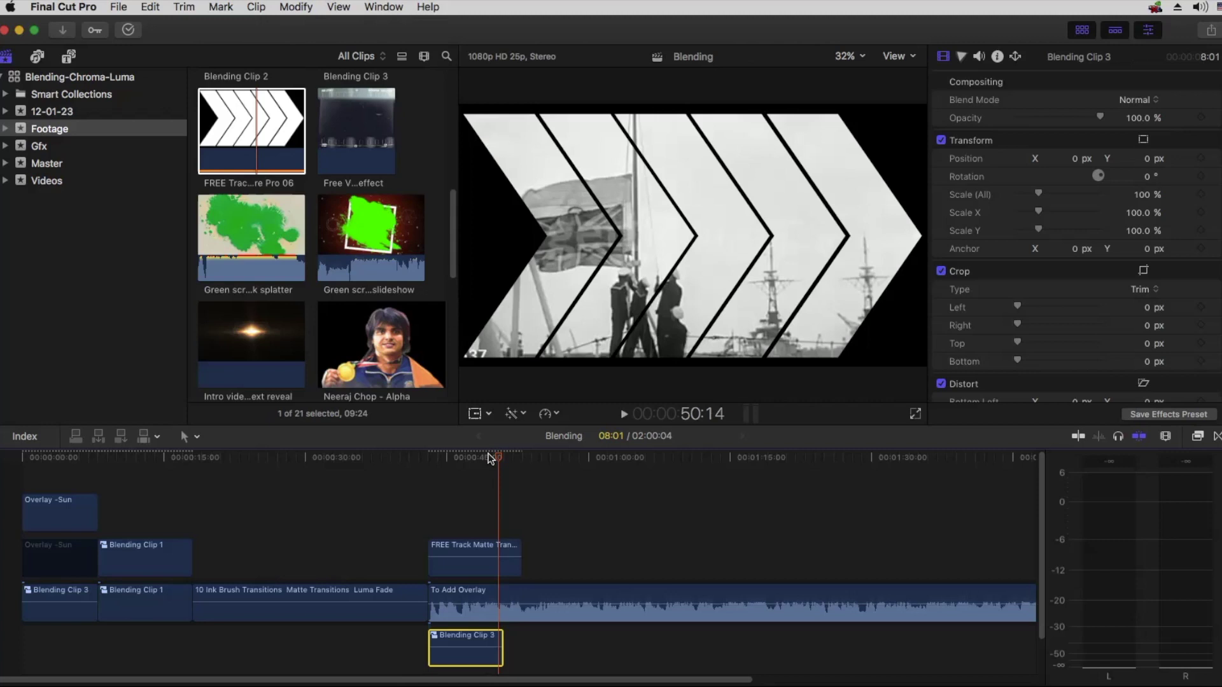
left_click_drag(490, 457, 461, 457)
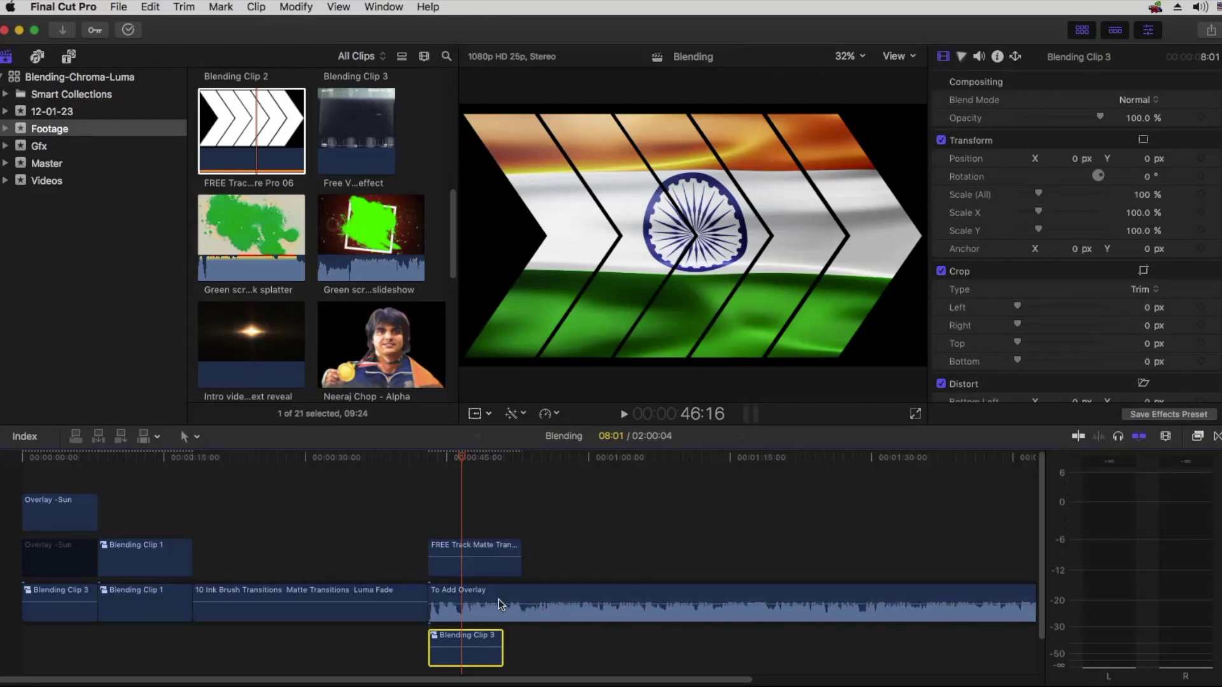
left_click_drag(463, 662, 62, 655)
Step: Play the matte section from its start and lower the To Add Overlay clip's audio volume to the minimum
left_click_drag(462, 462, 435, 458)
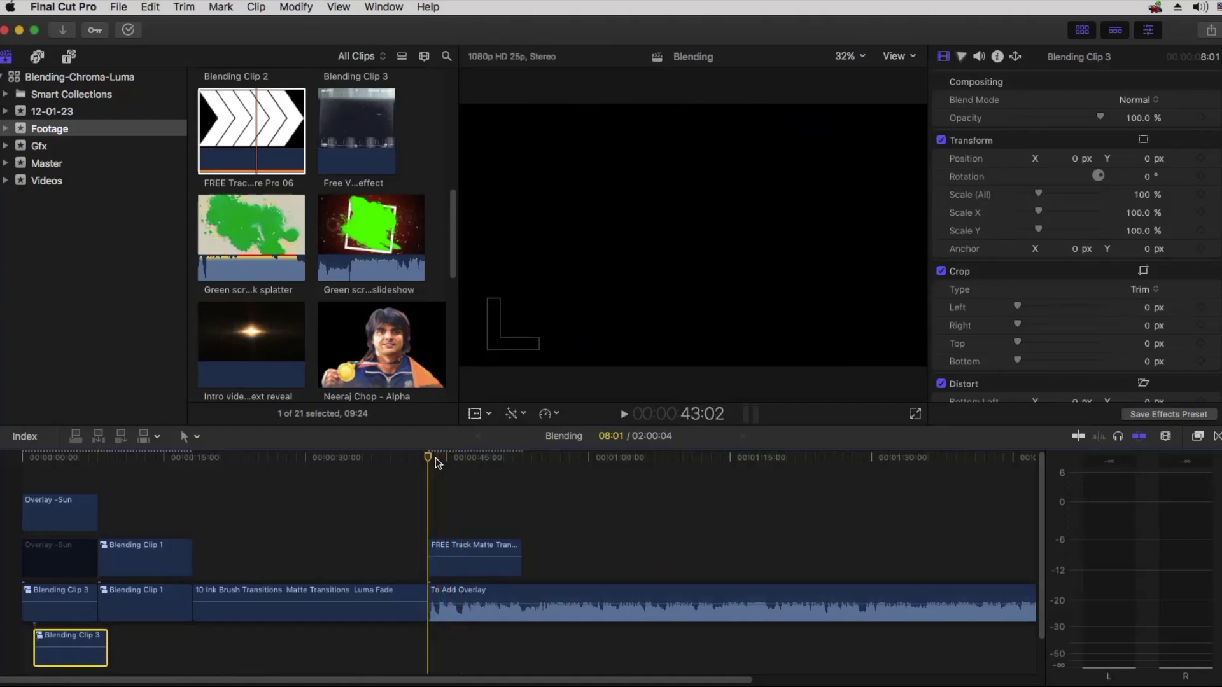
key("space")
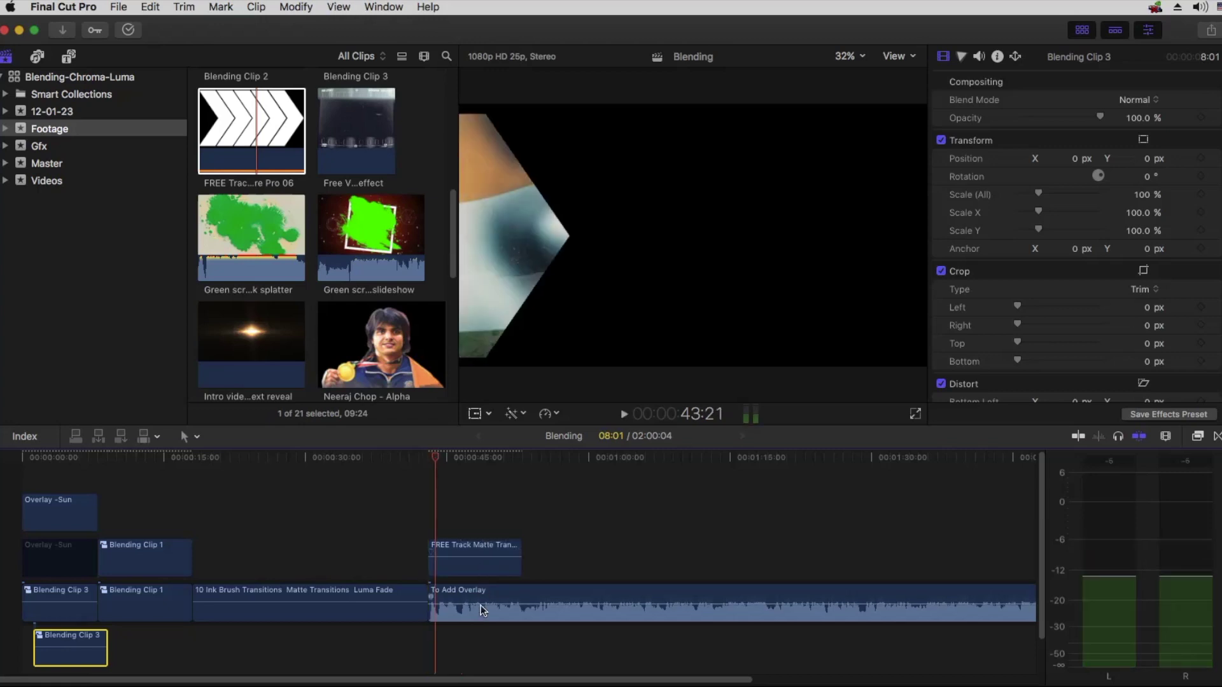
left_click_drag(482, 606, 483, 623)
left_click(431, 458)
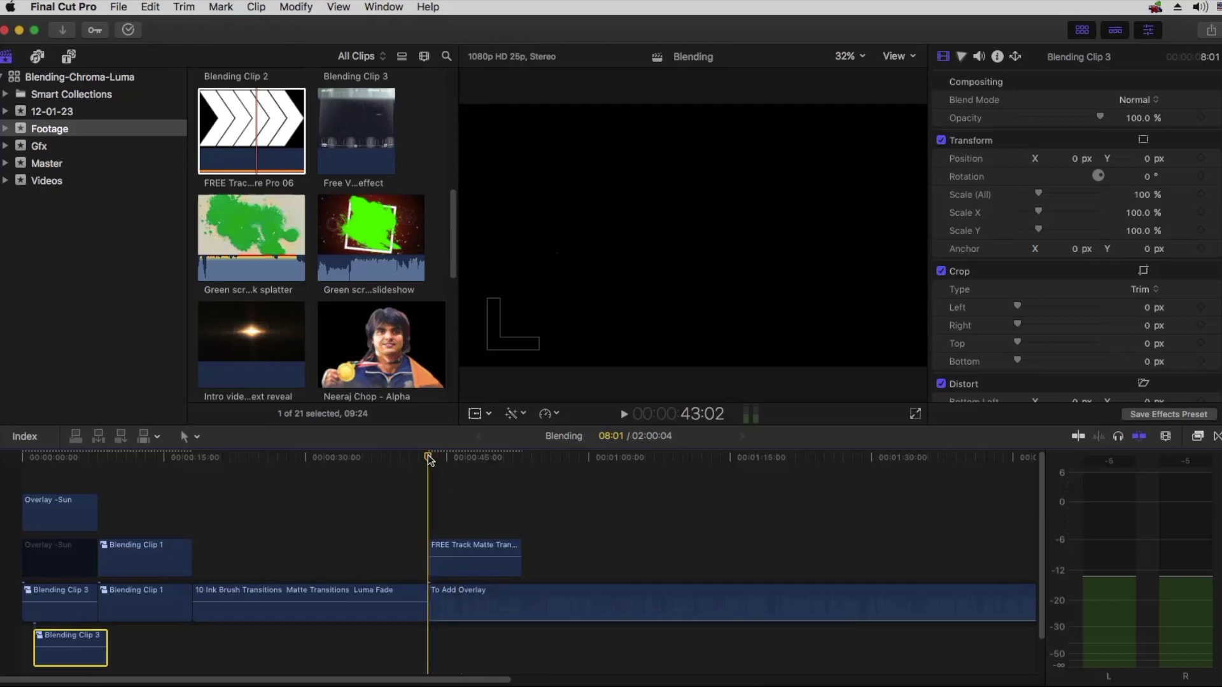
Step: Preview the source matte clip in the browser and play the Stencil Luma composite from the matte clip's start
left_click(210, 119)
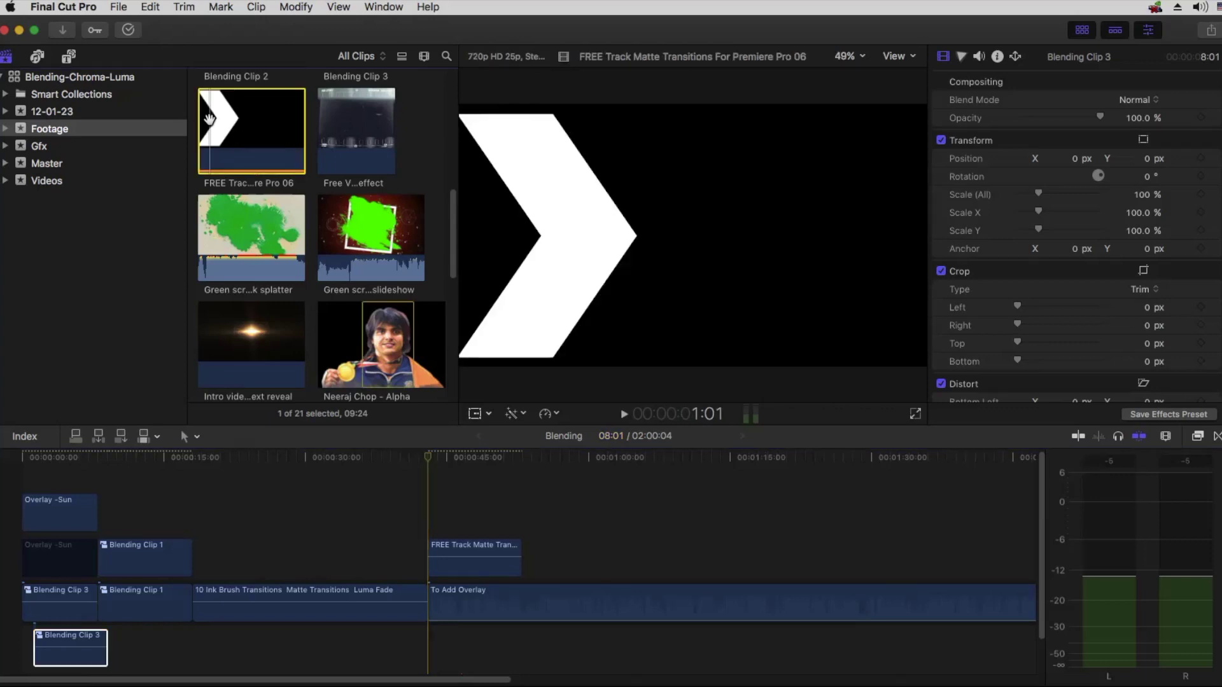
key("space")
key("space")
left_click(428, 460)
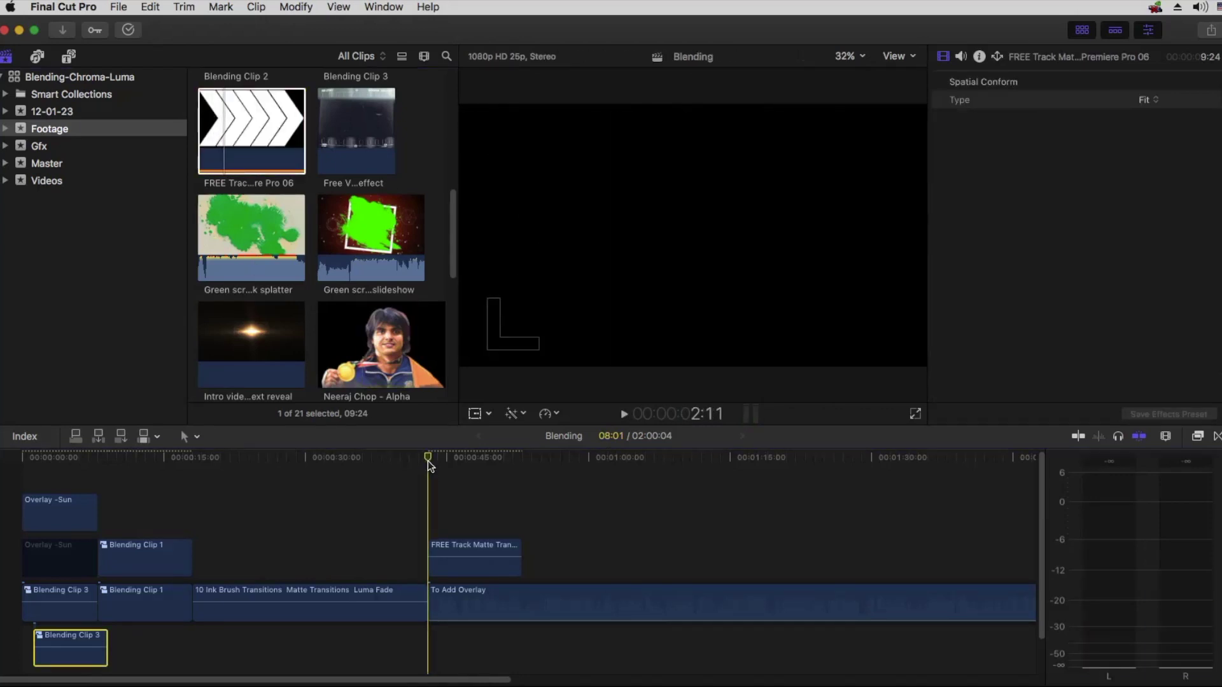
key("space")
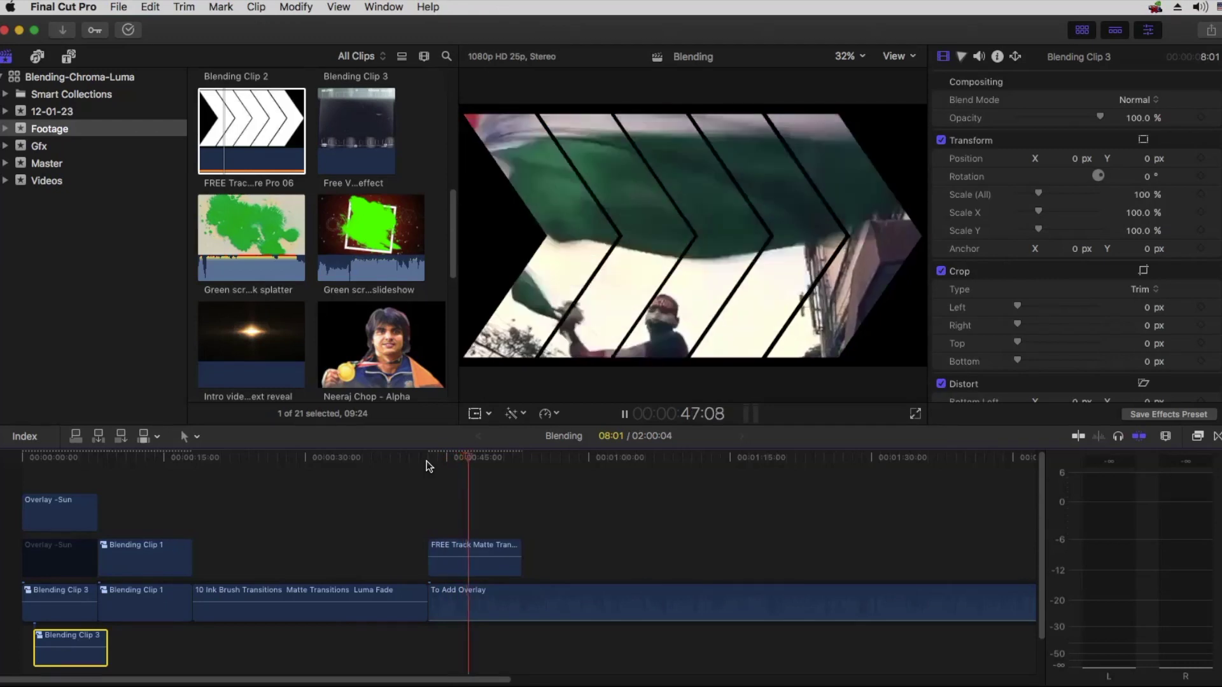
Step: Play the rest of the Stencil Luma composite, check the source matte clip in the browser, and return to the matte section at 46:02
key("space")
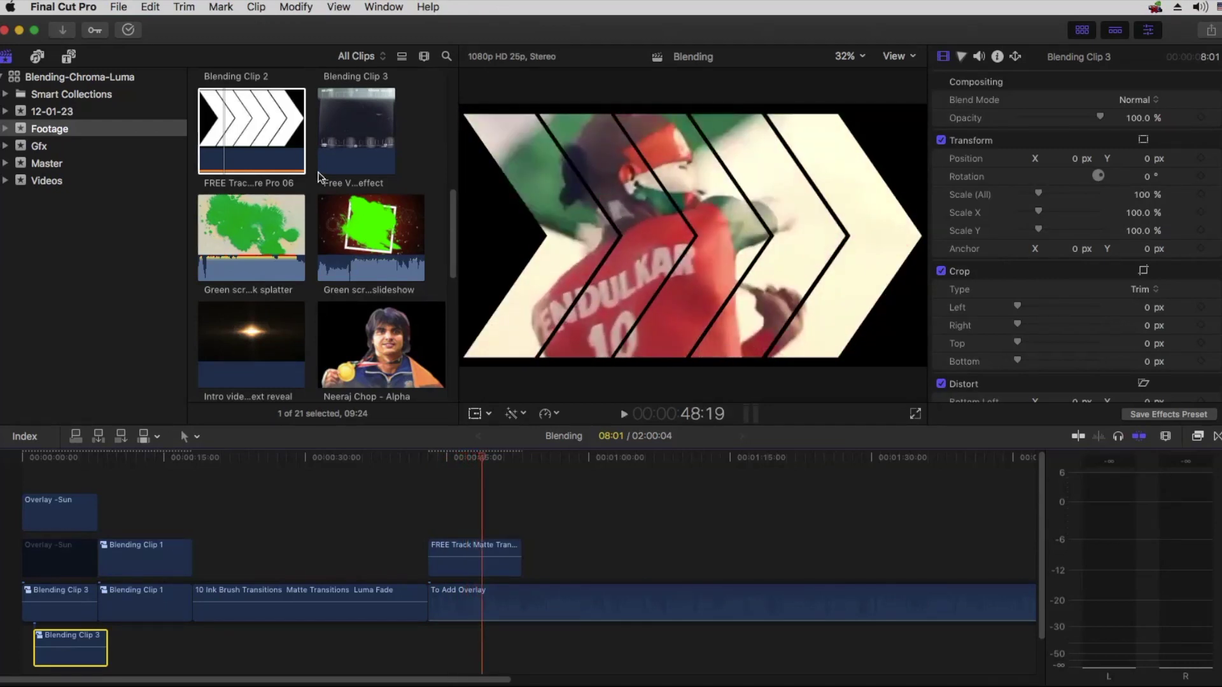
left_click(275, 120)
key("space")
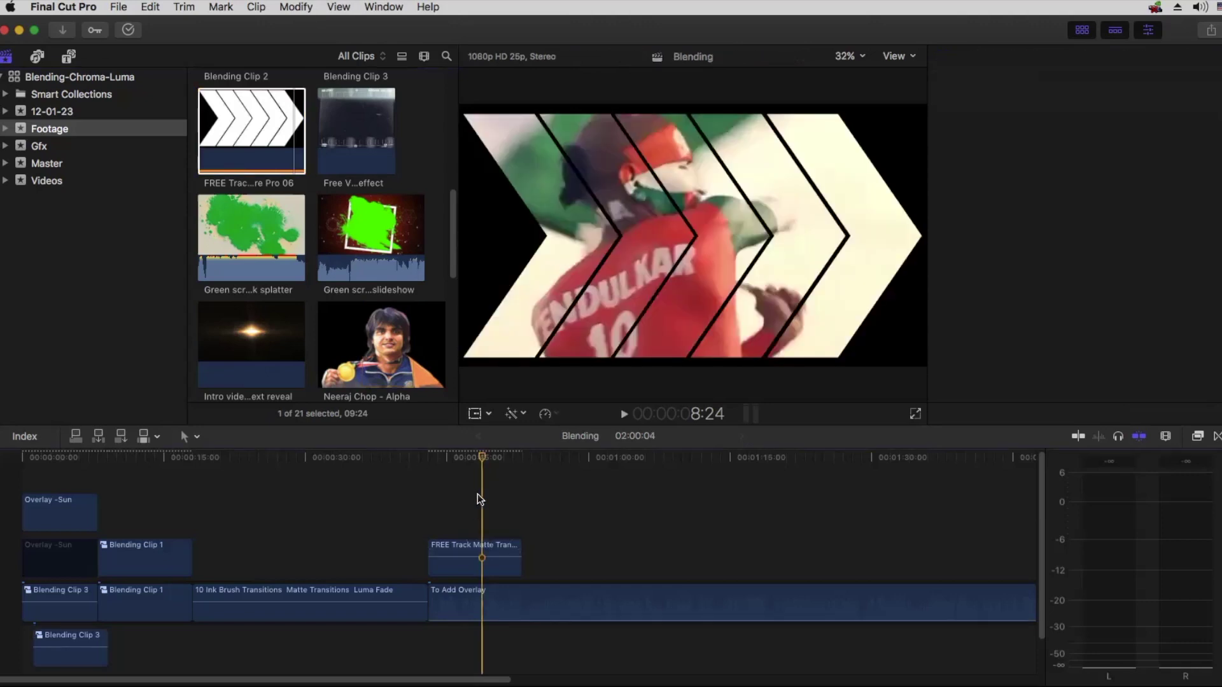
key("super+4")
key("space")
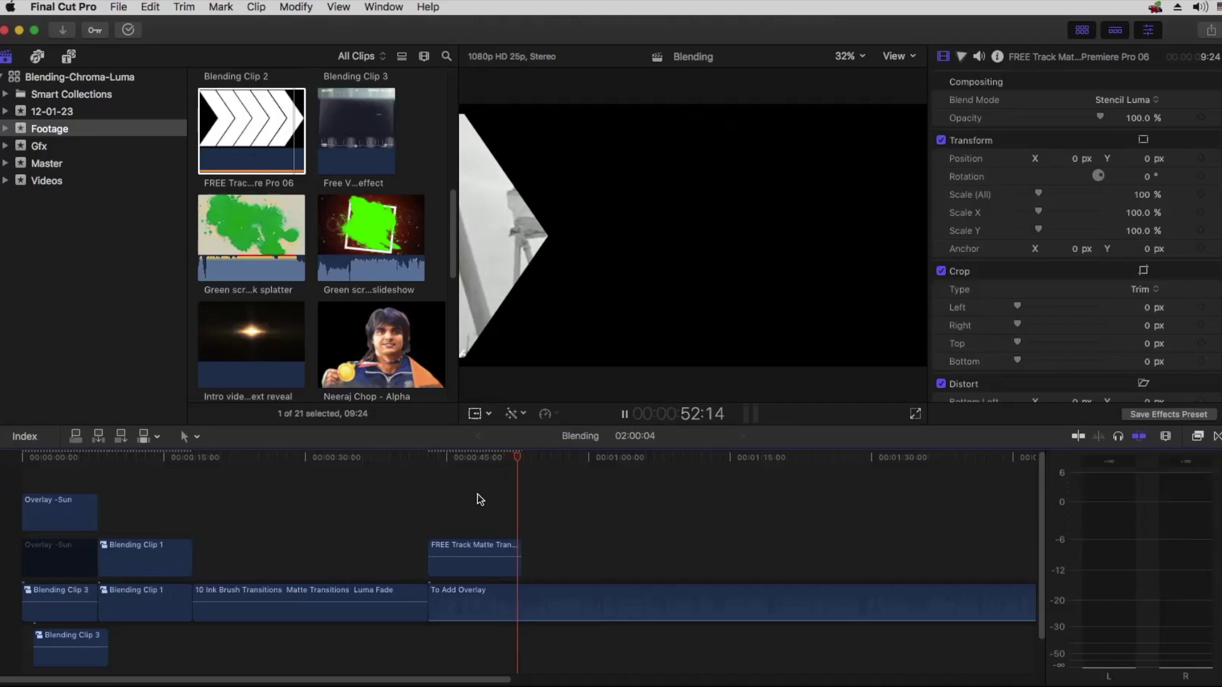
key("space")
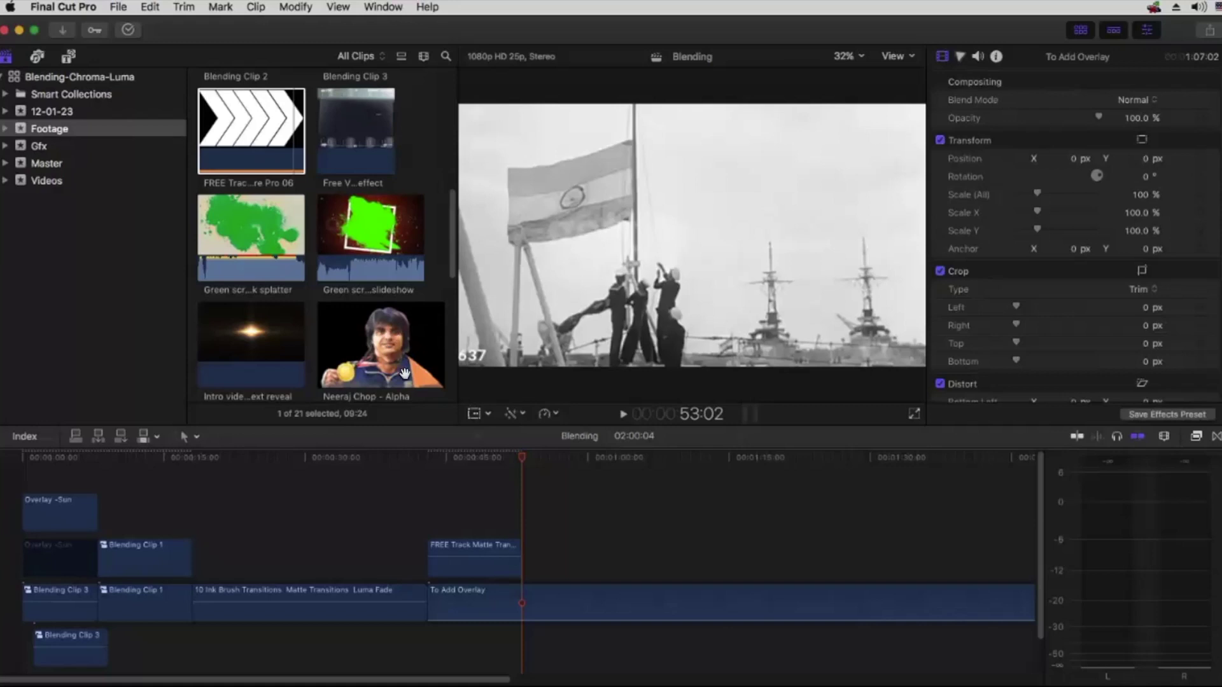
left_click(432, 472)
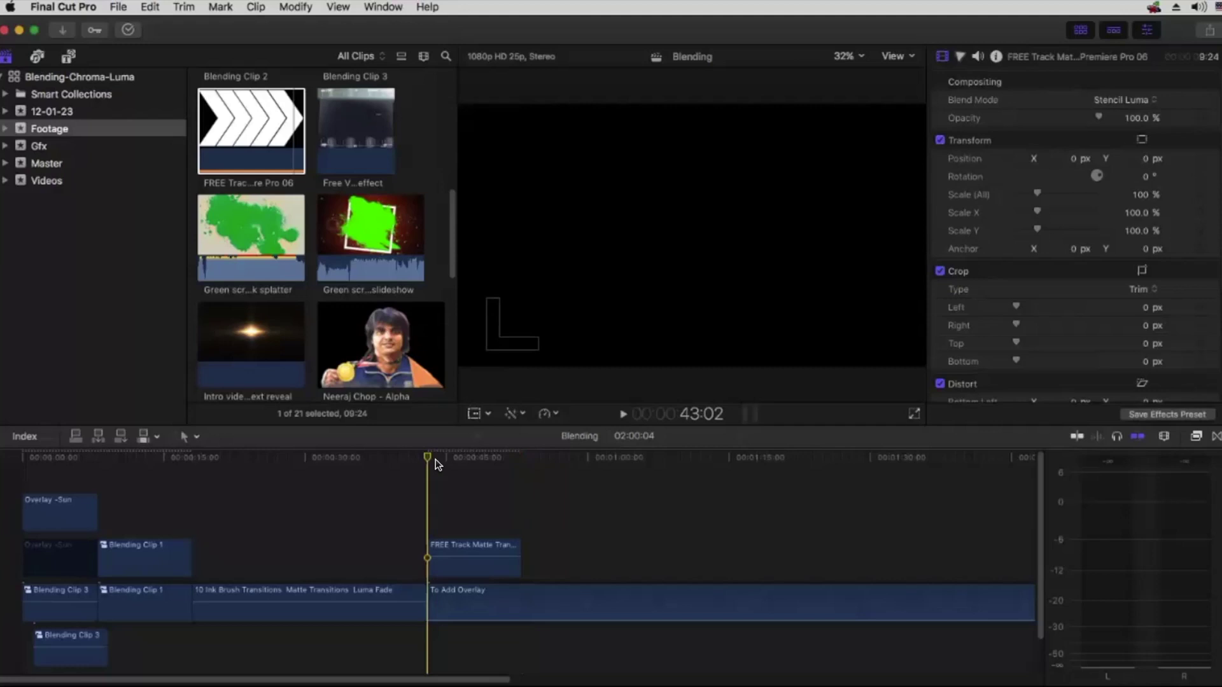
left_click_drag(436, 460, 456, 458)
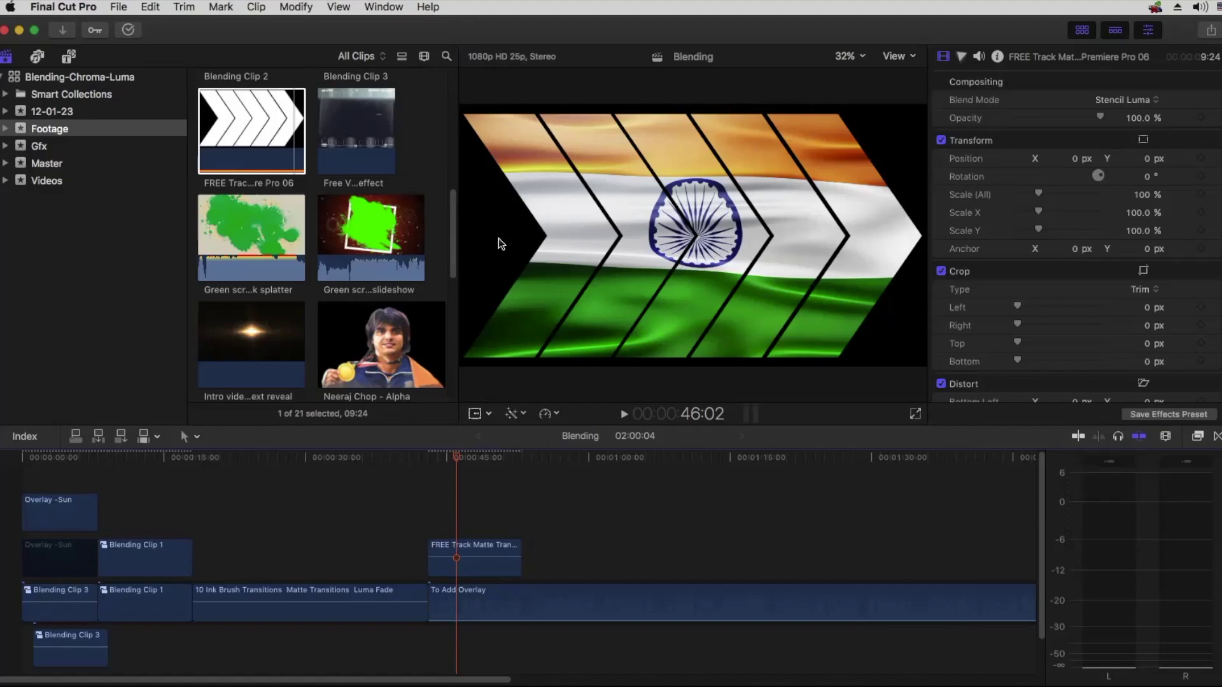
Step: Move the Blending Clip 3 copy beneath the matte section, and combine the matte and To Add Overlay clips into compound clip Blending Clip 4
left_click_drag(71, 655, 453, 651)
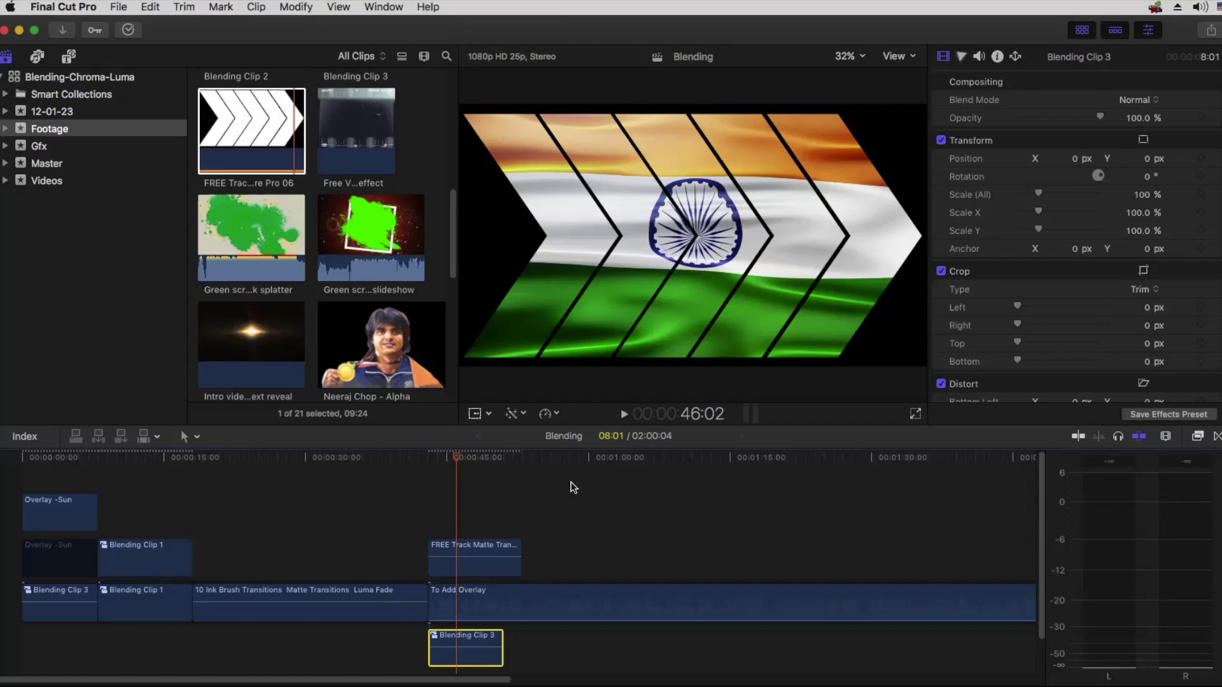
left_click_drag(472, 503, 494, 608)
right_click(493, 608)
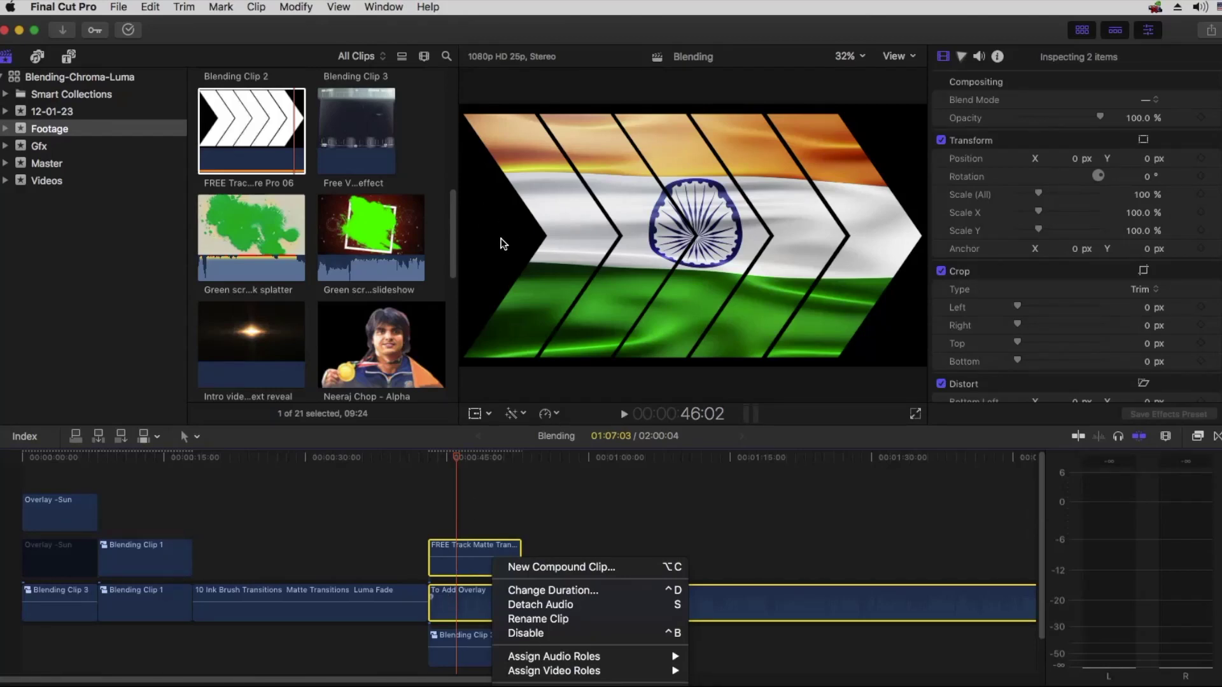
left_click(527, 567)
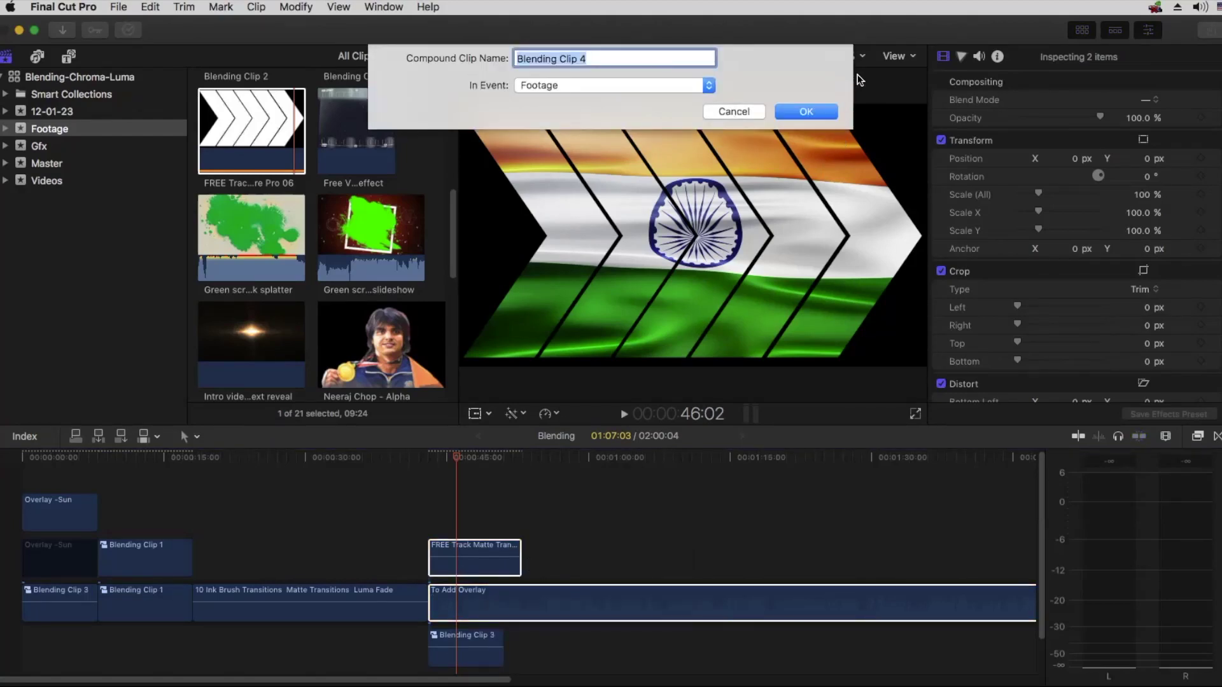
left_click(816, 112)
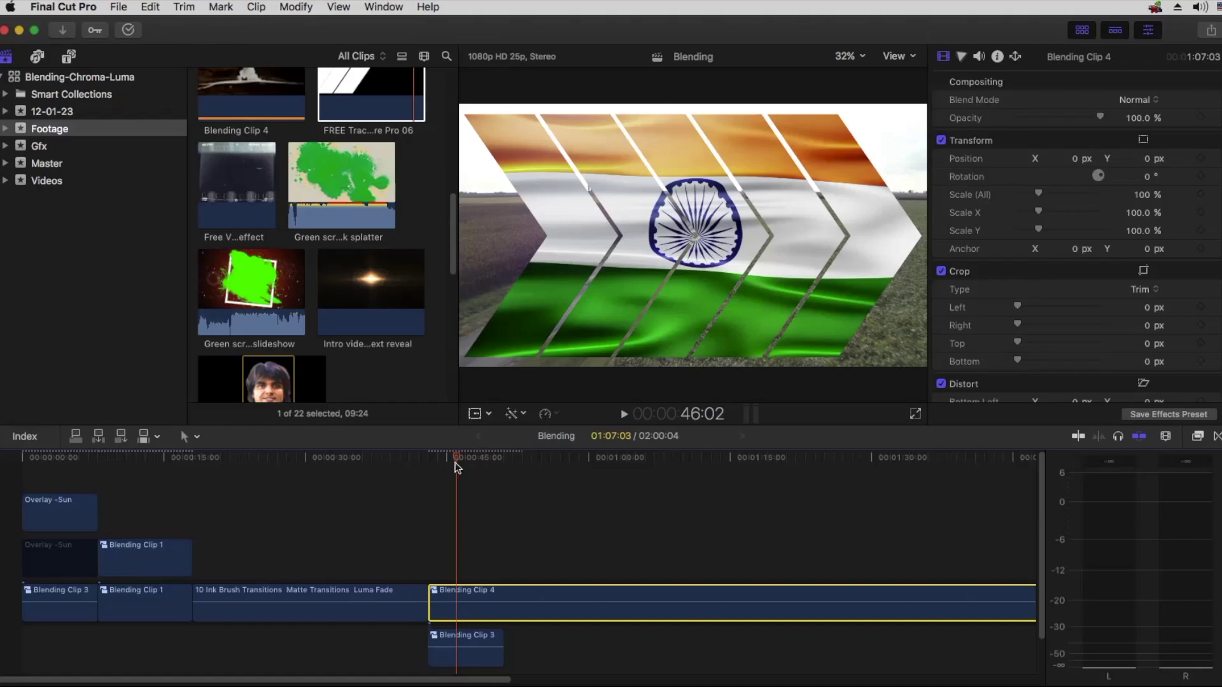
Step: Place Blending Clip 3 in the primary storyline ahead of Blending Clip 4 and delete the gap between them
left_click(435, 458)
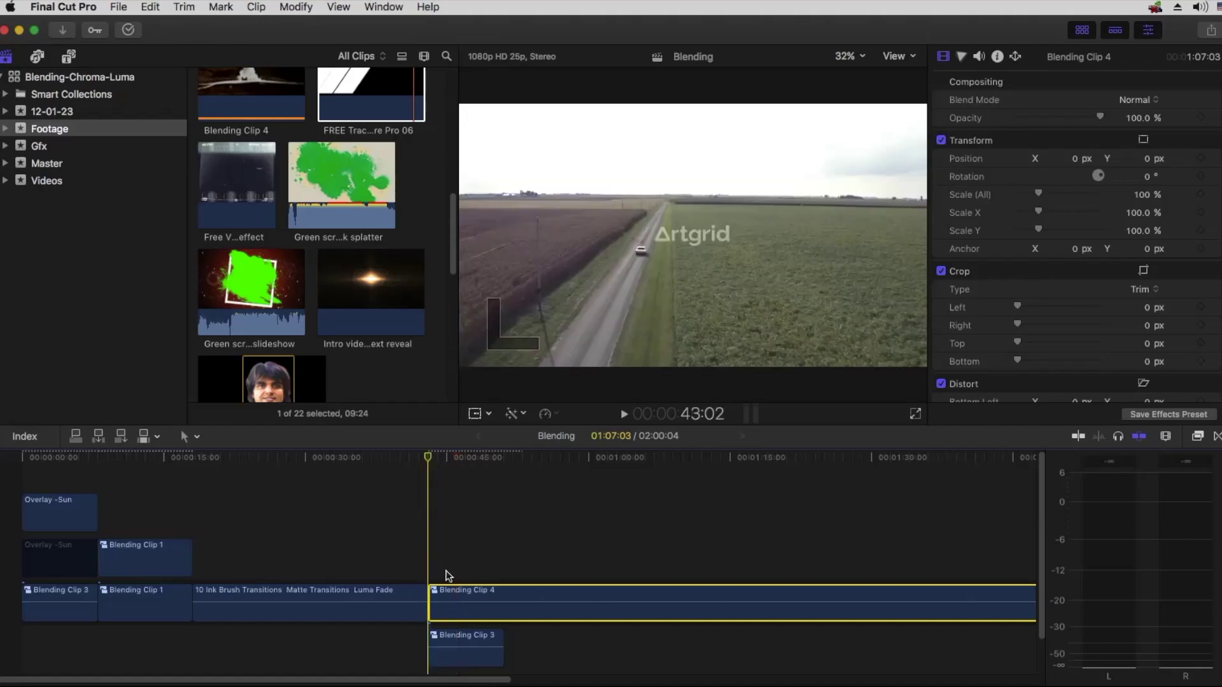
key("alt+super+Up")
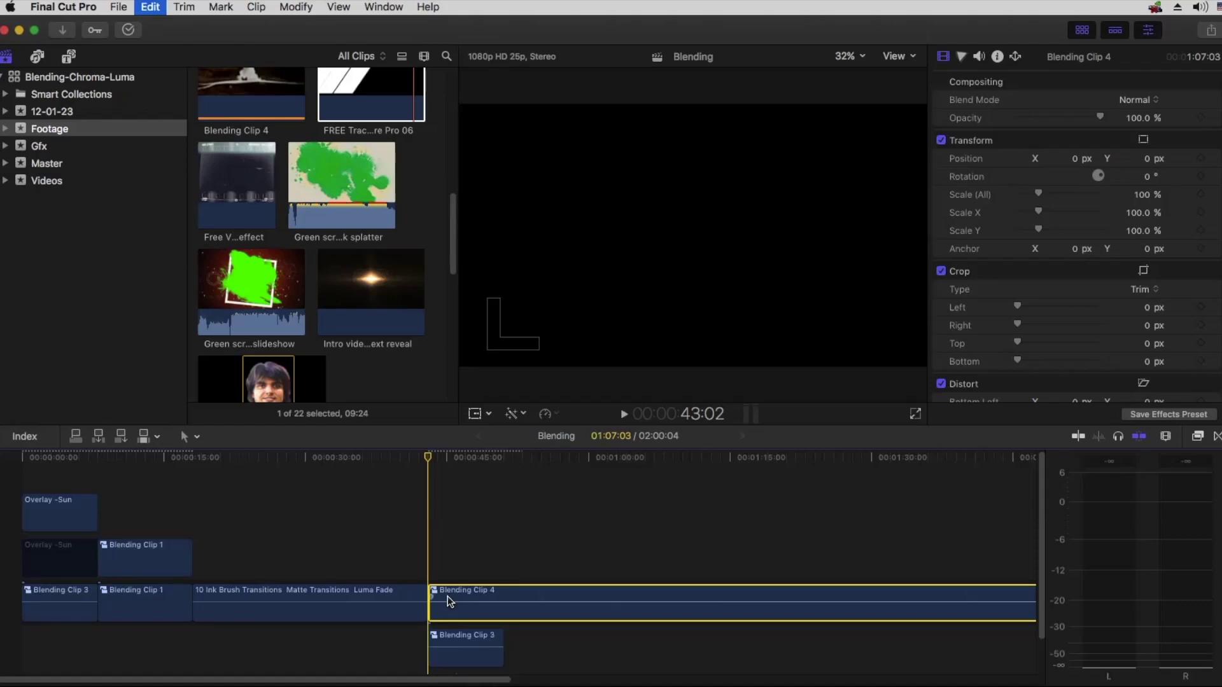
key("alt+w")
key("super+equal")
left_click_drag(483, 605, 462, 617)
left_click(615, 611)
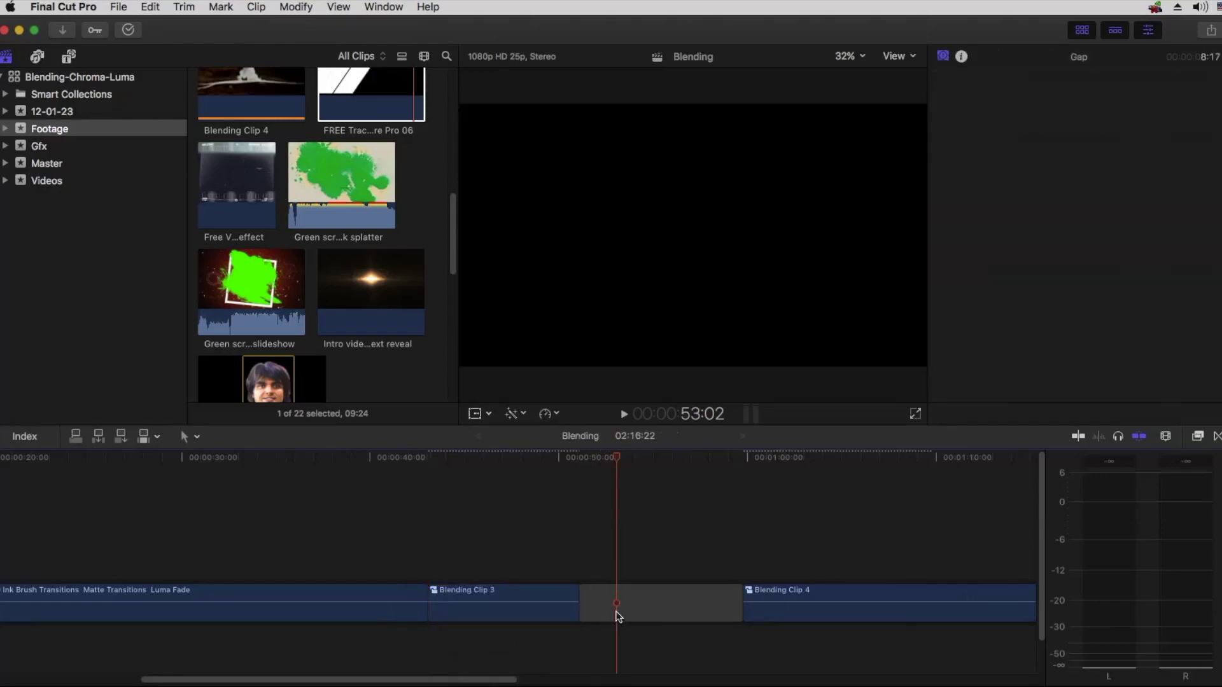
key("Delete")
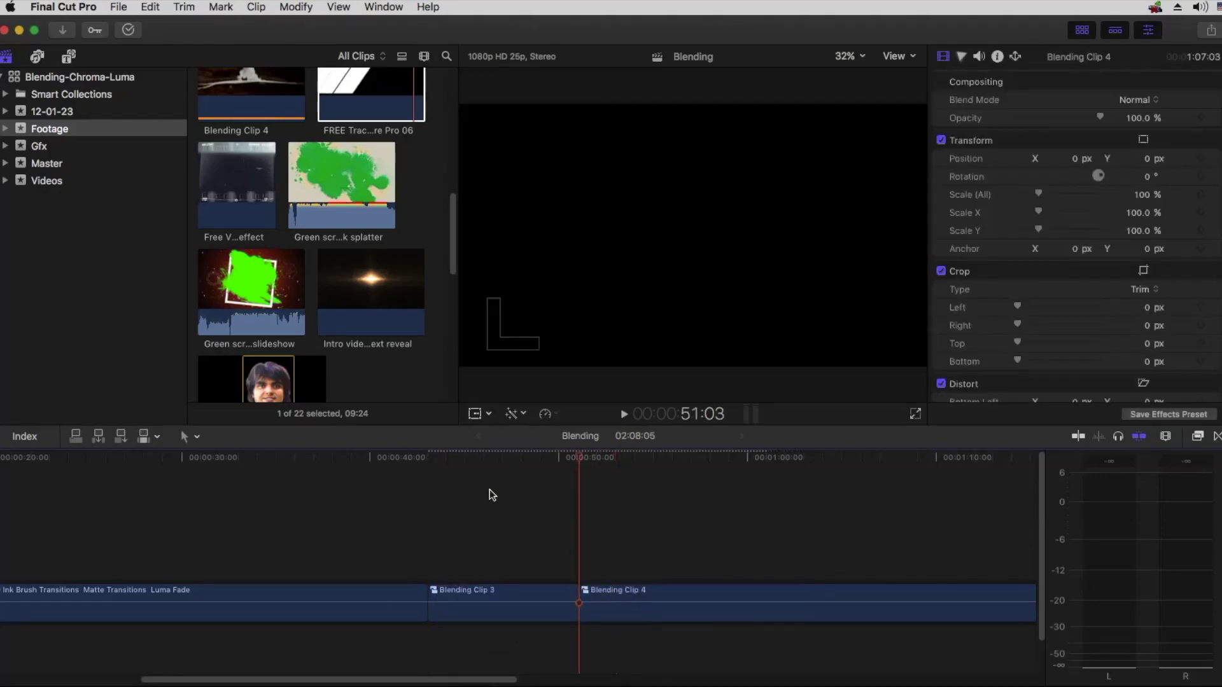
Step: Play across the cut from Blending Clip 3 into Blending Clip 4
left_click(430, 457)
key("space")
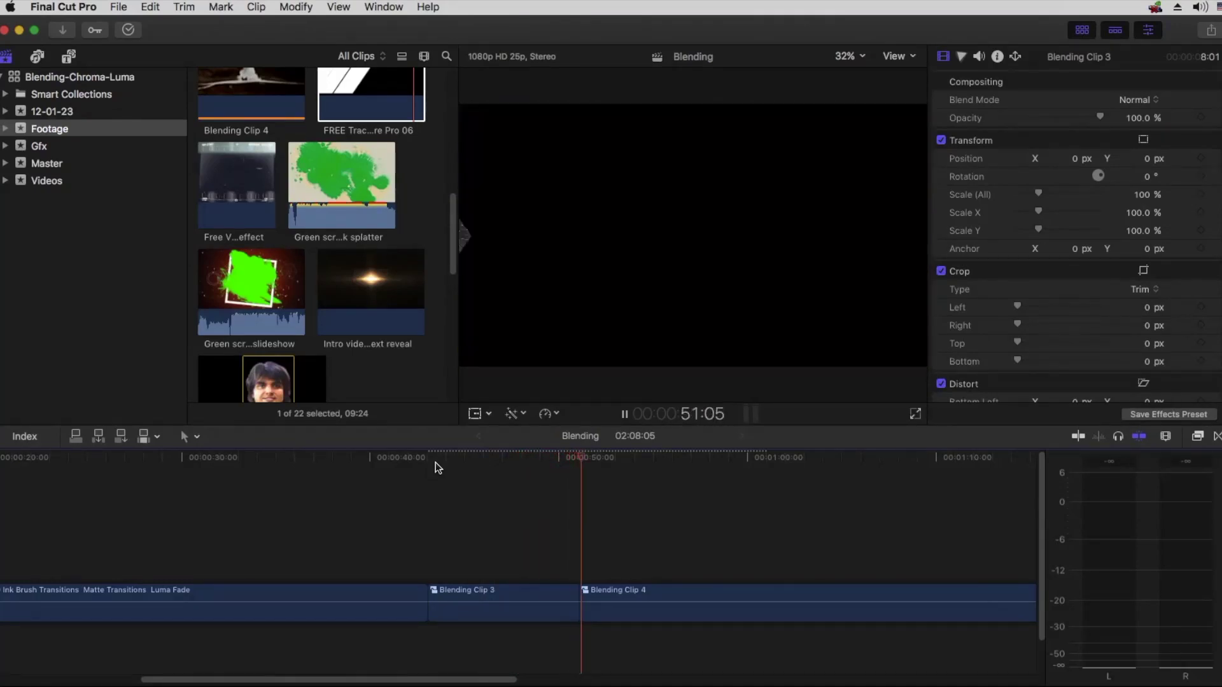
key("space")
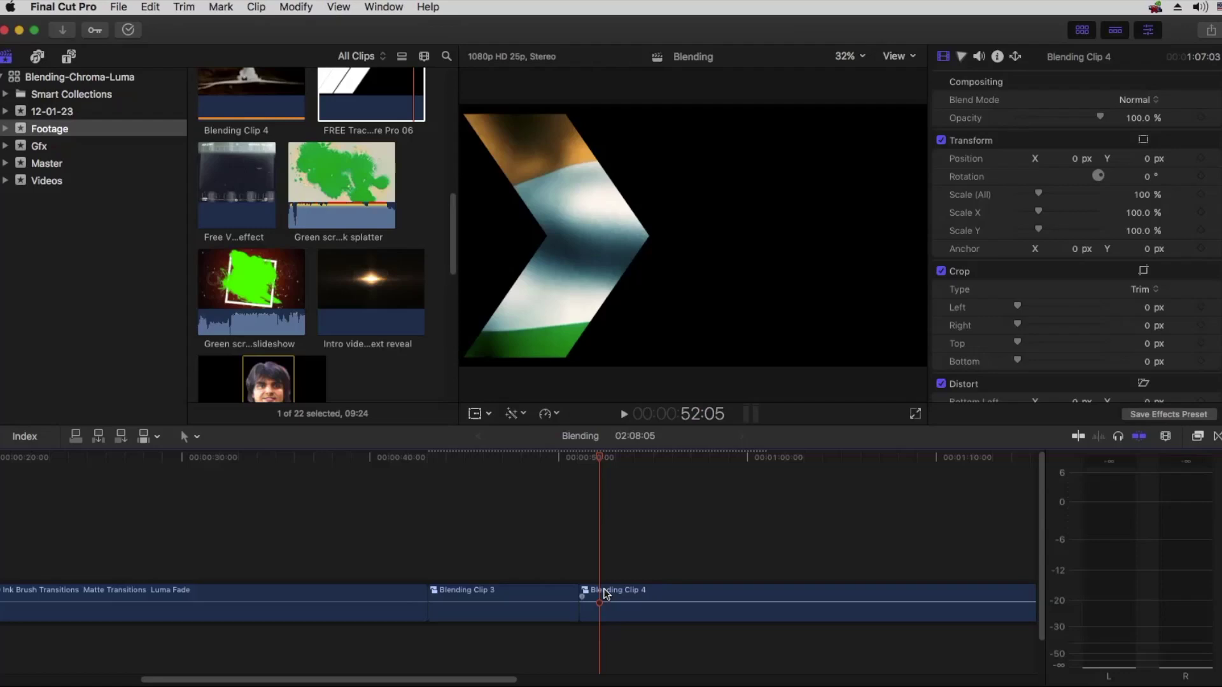
Step: Move Blending Clip 4 above the primary storyline, starting at 47:08 over the end of Blending Clip 3, and play the matte transition
left_click_drag(513, 459, 553, 460)
left_click_drag(611, 592, 539, 551)
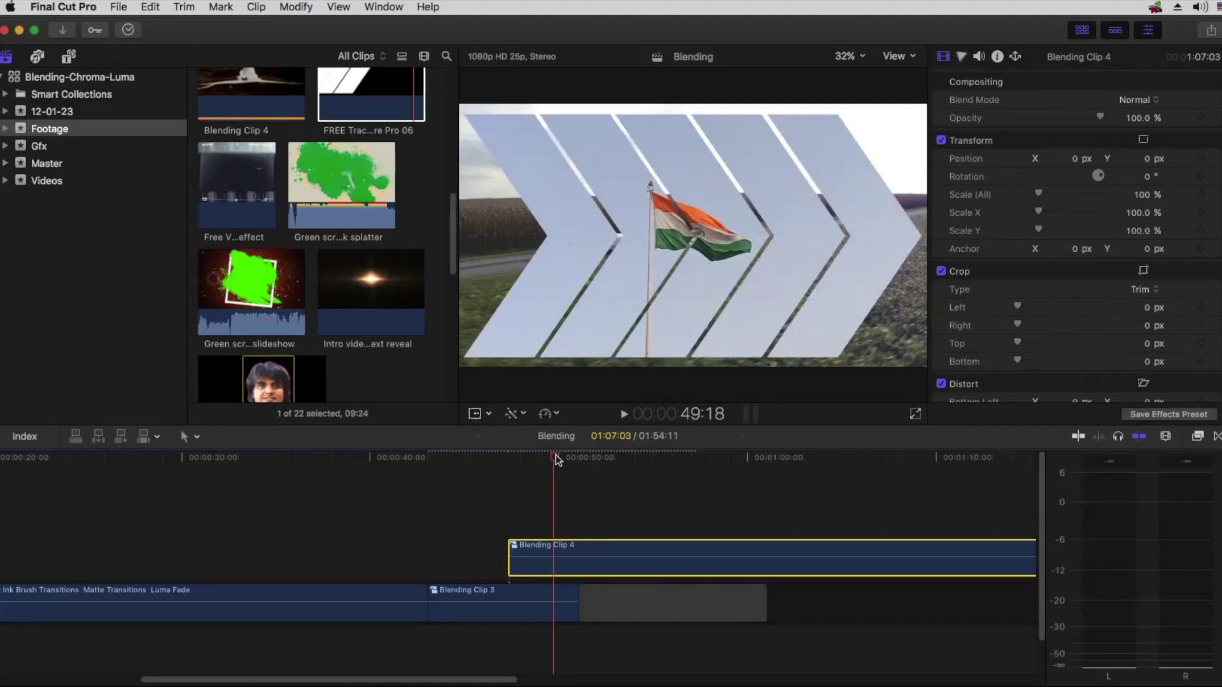
left_click_drag(556, 455, 507, 455)
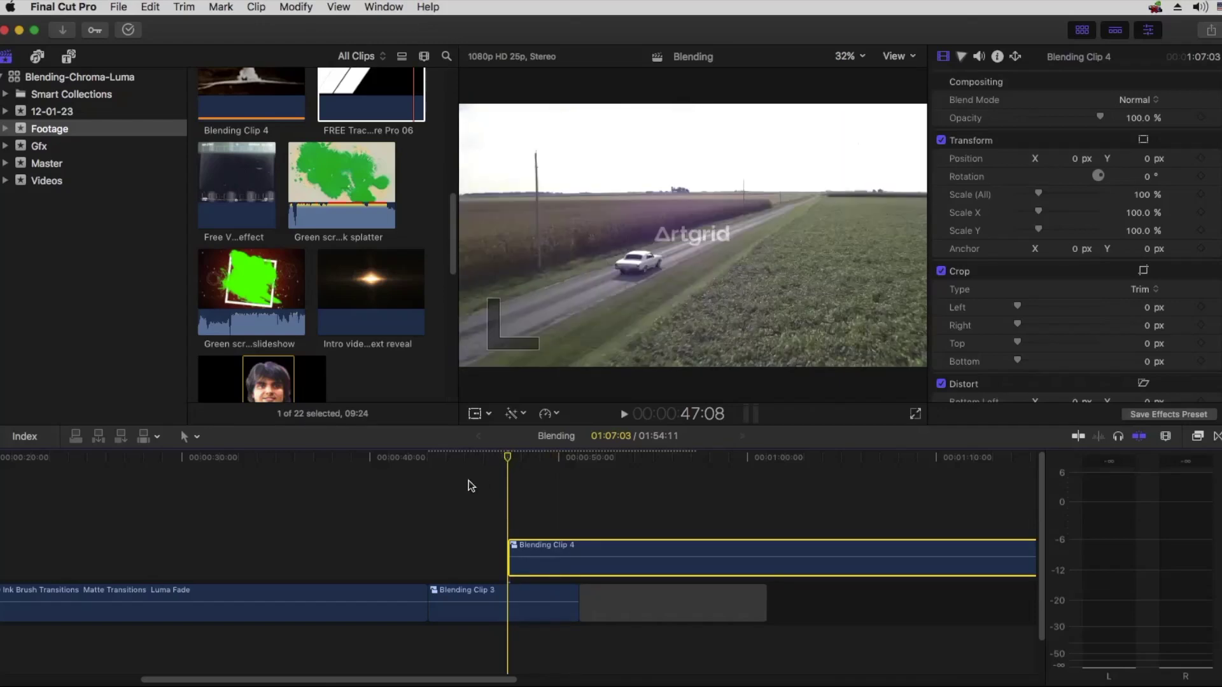
left_click(433, 456)
key("space")
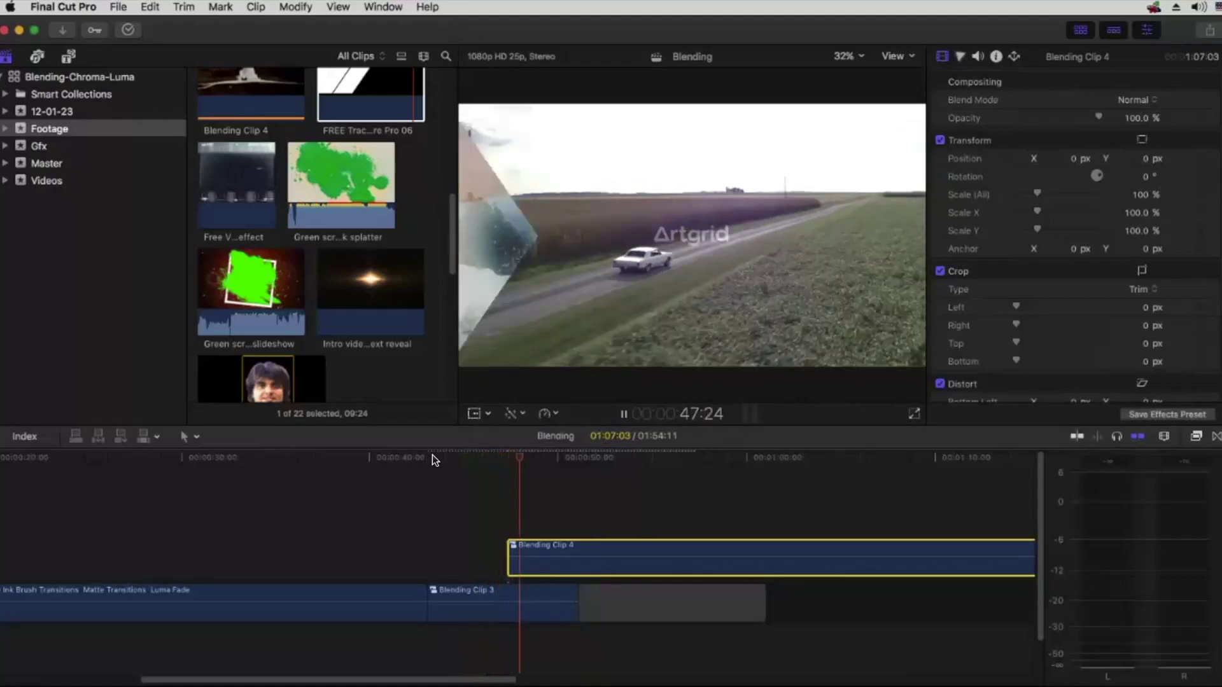
key("space")
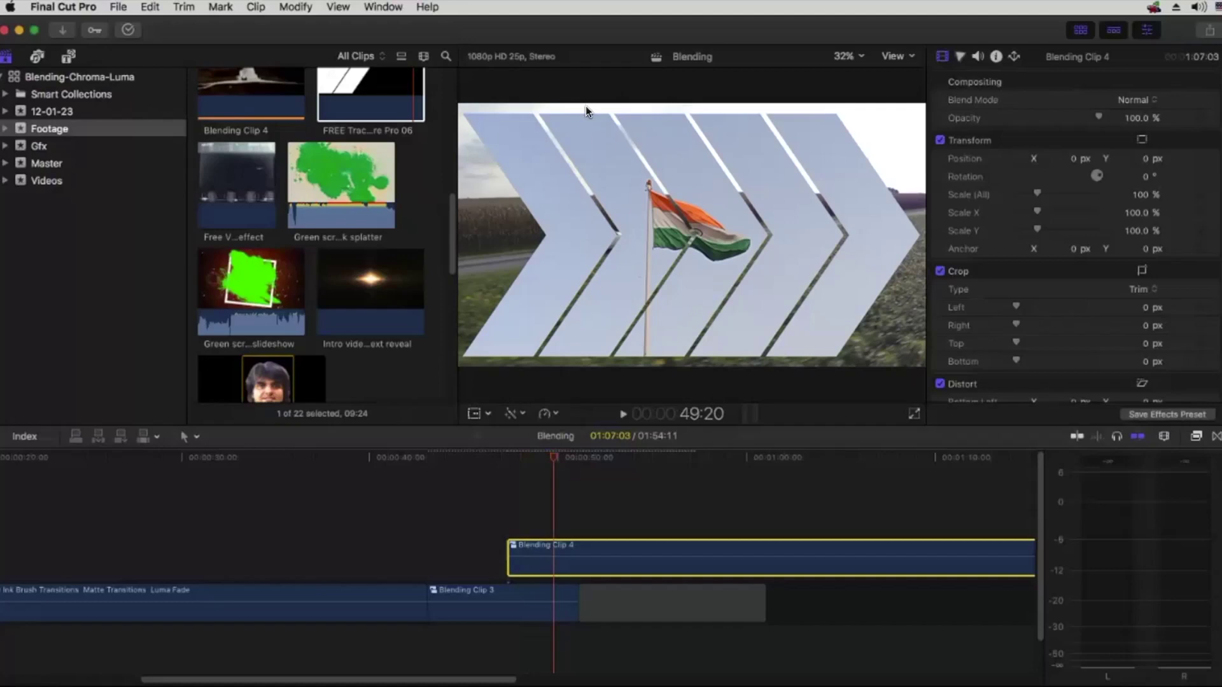
Step: Set Blending Clip 4's overall scale to 111% and put the playhead before the transition at 46:11
mouse_move(639, 552)
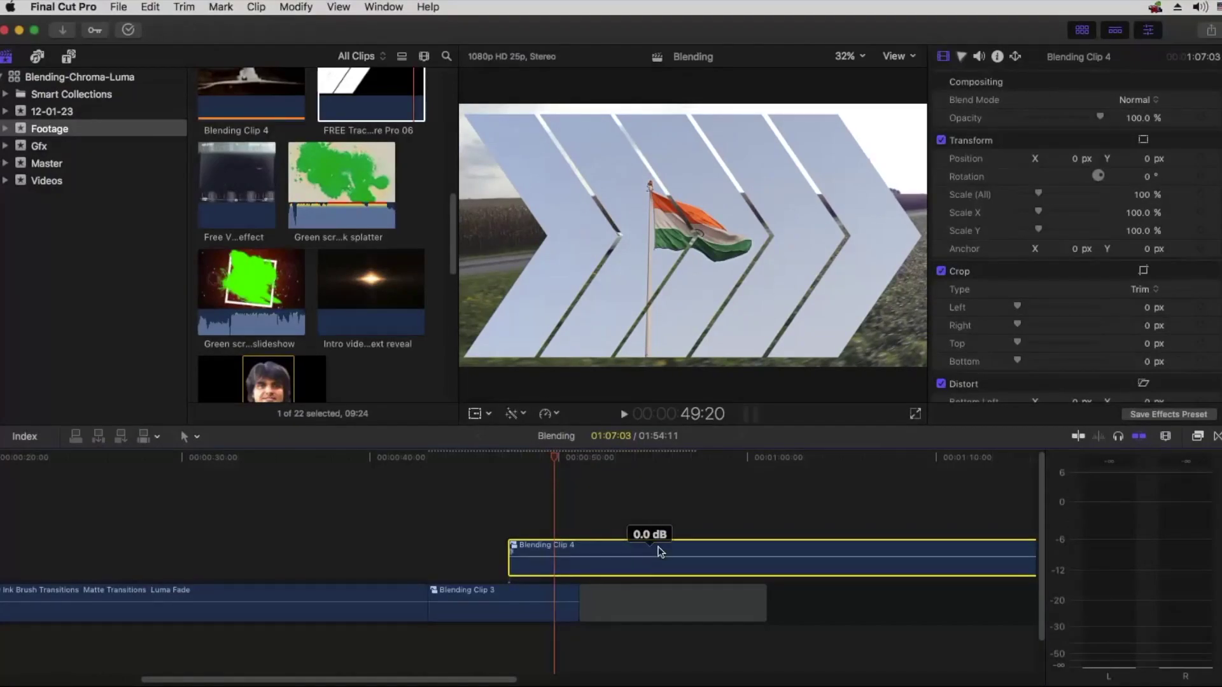
left_click_drag(1139, 194, 1143, 195)
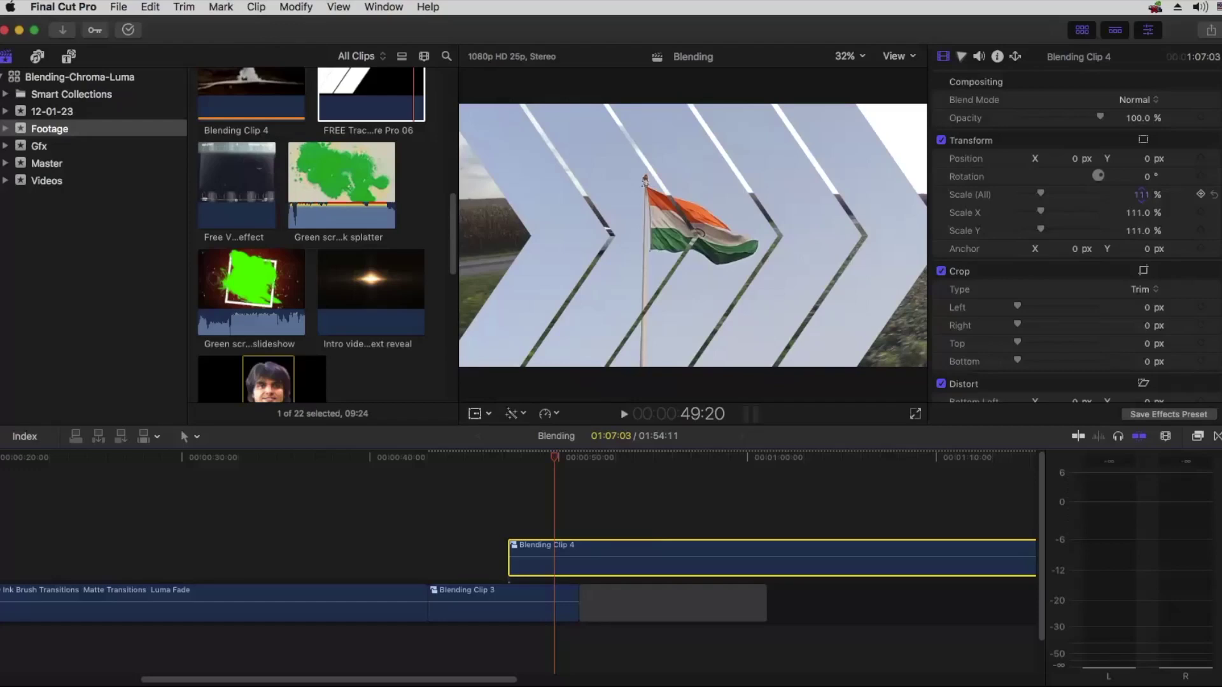
left_click(490, 467)
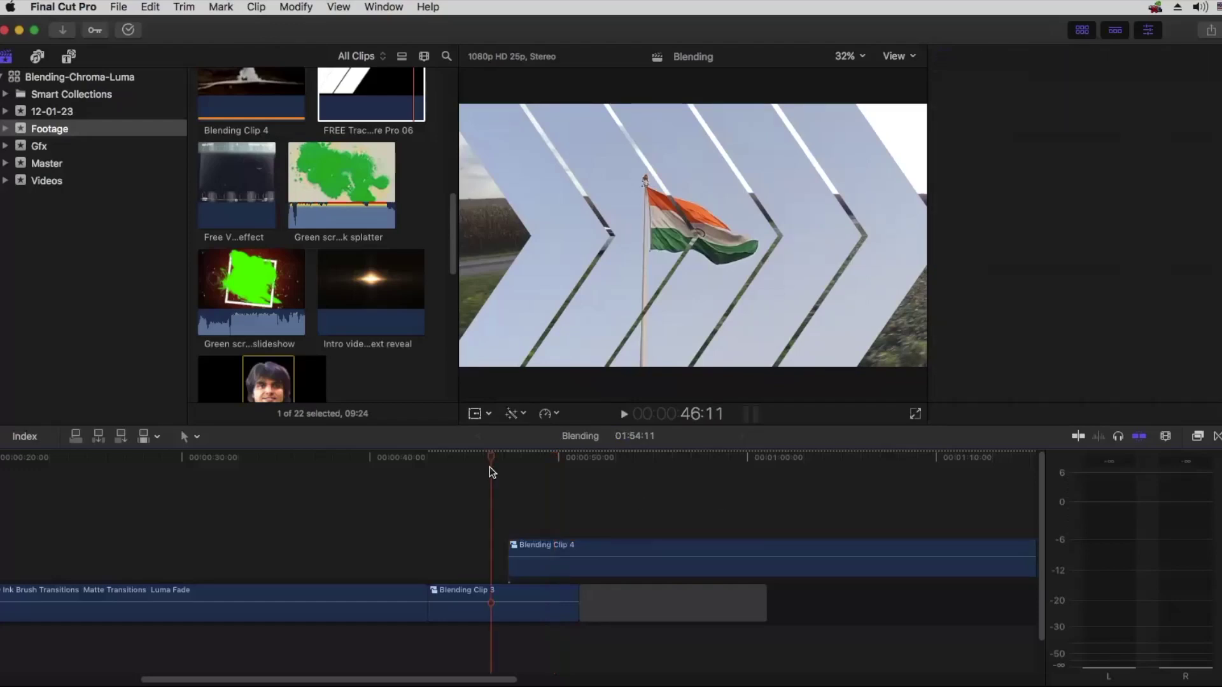
Step: Check the background rendering task and play the scaled matte transition through to its end
left_click_drag(481, 497, 552, 590)
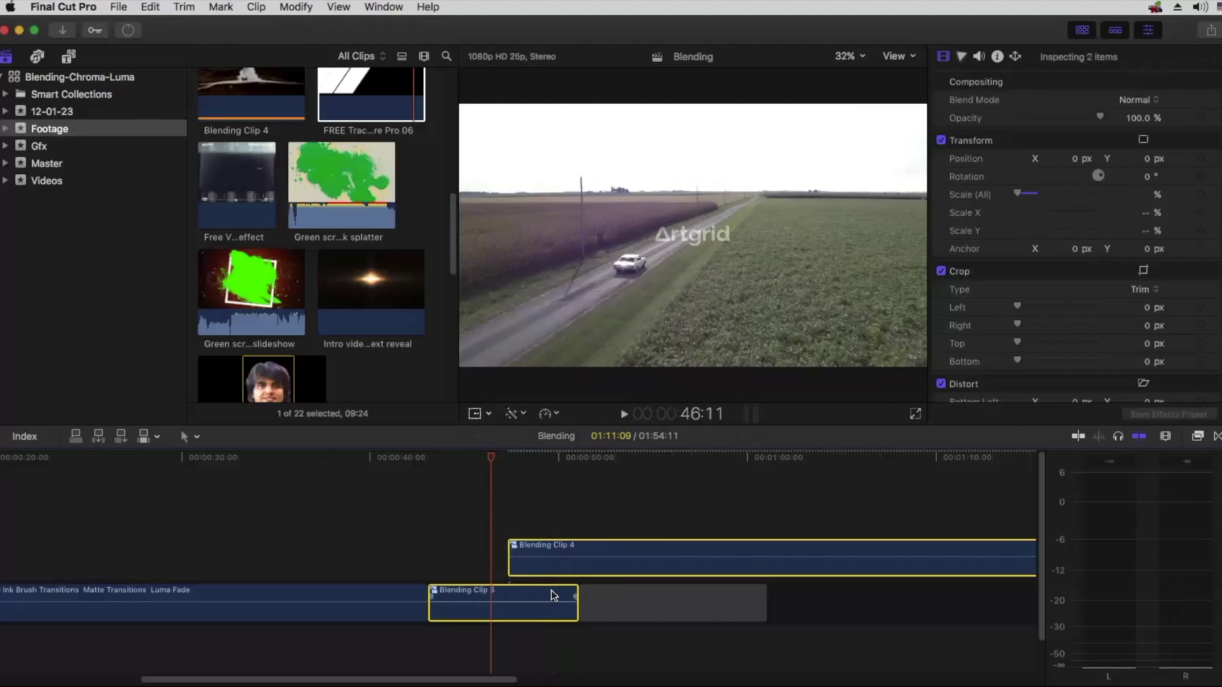
left_click(128, 31)
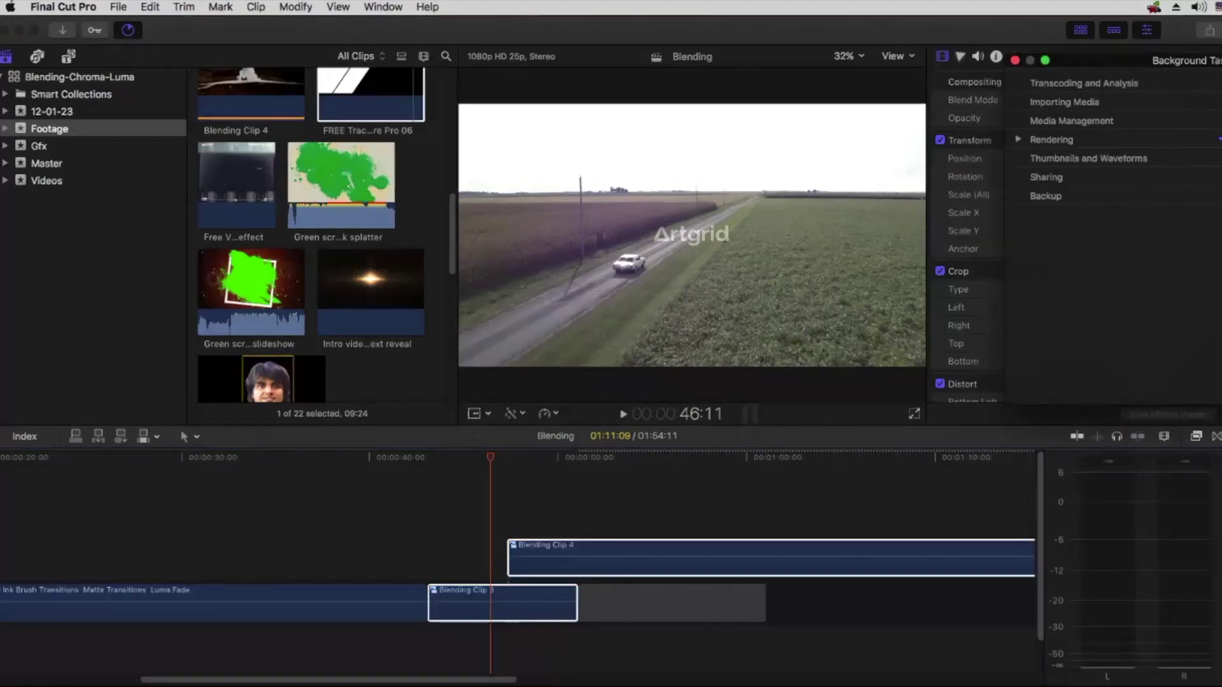
left_click(1015, 60)
left_click(456, 494)
key("space")
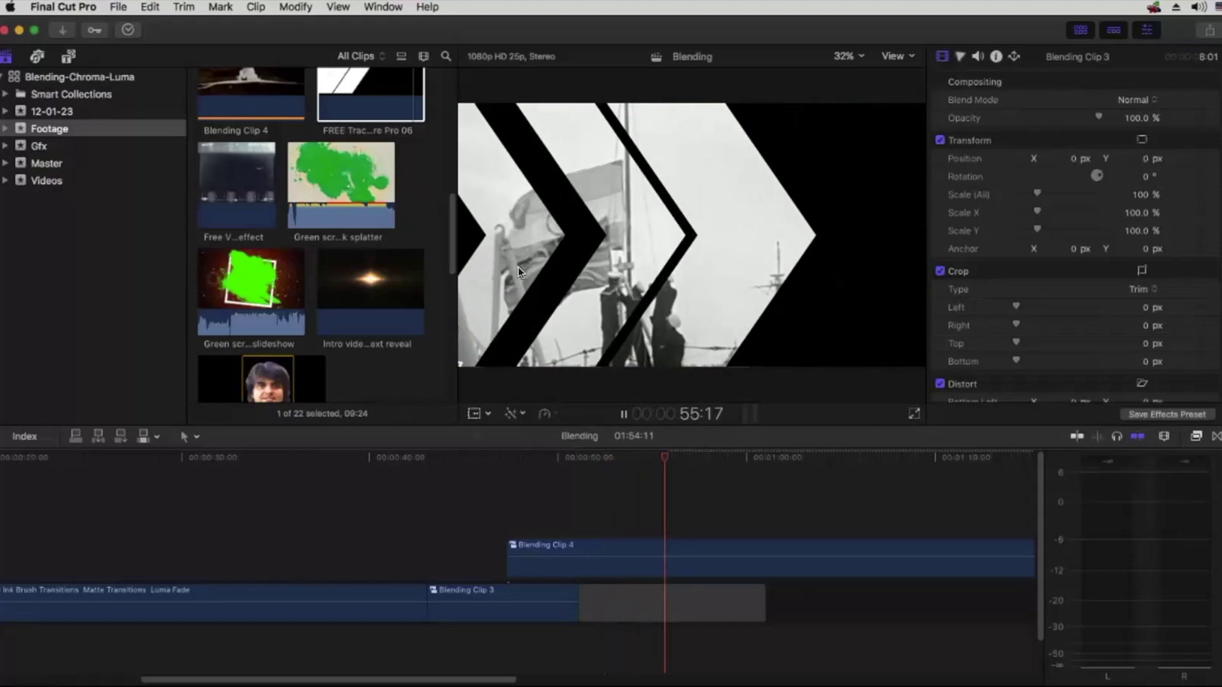
key("space")
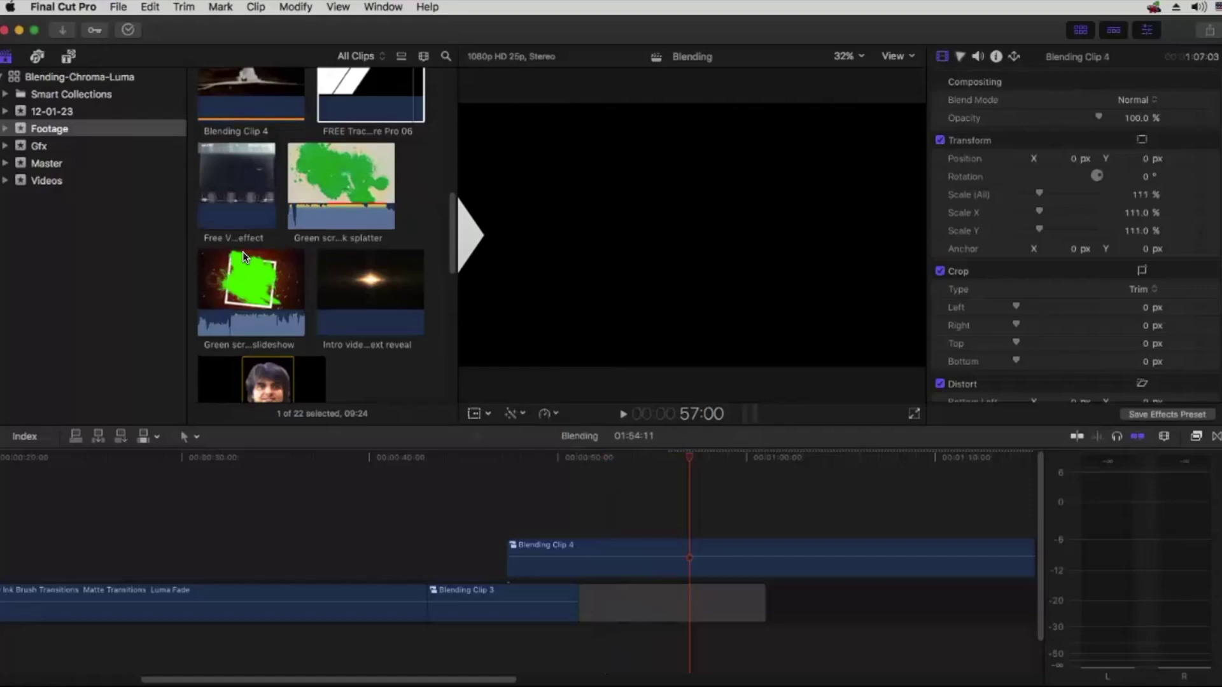
Step: Mark a range of about 4 seconds in the browser's Blending Clip 4, ending at 52:04 in the India map vaccination segment
scroll(253, 254, "up", 6)
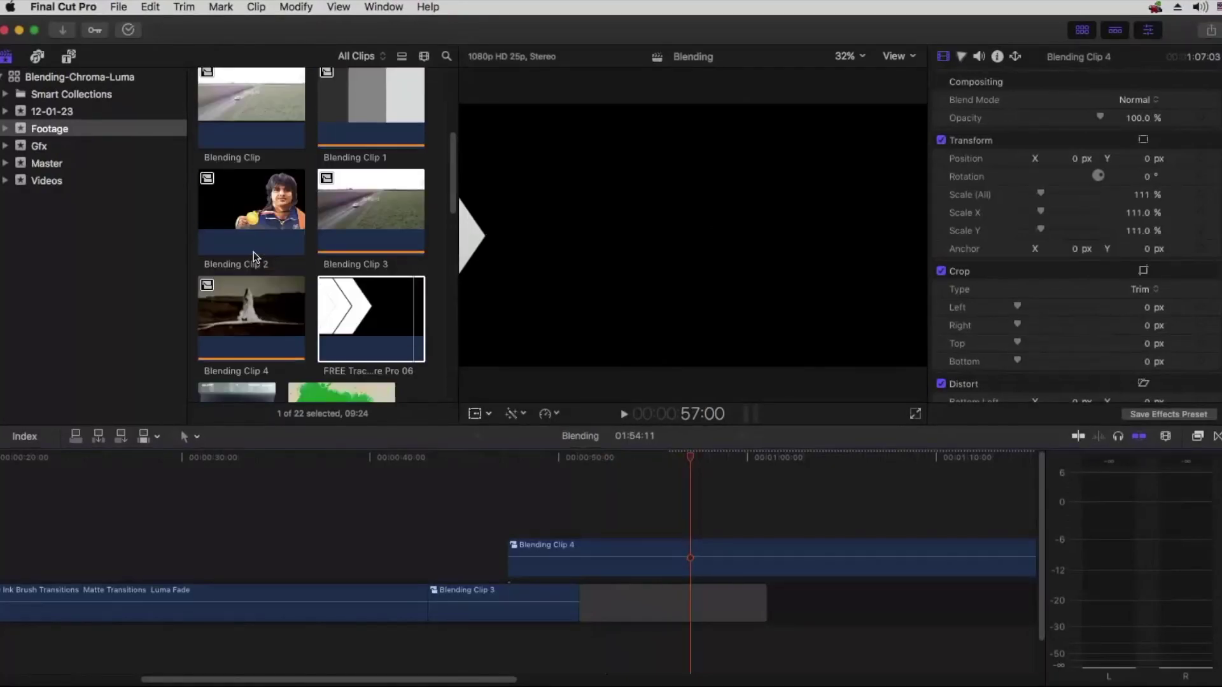
scroll(254, 254, "up", 3)
scroll(259, 262, "down", 3)
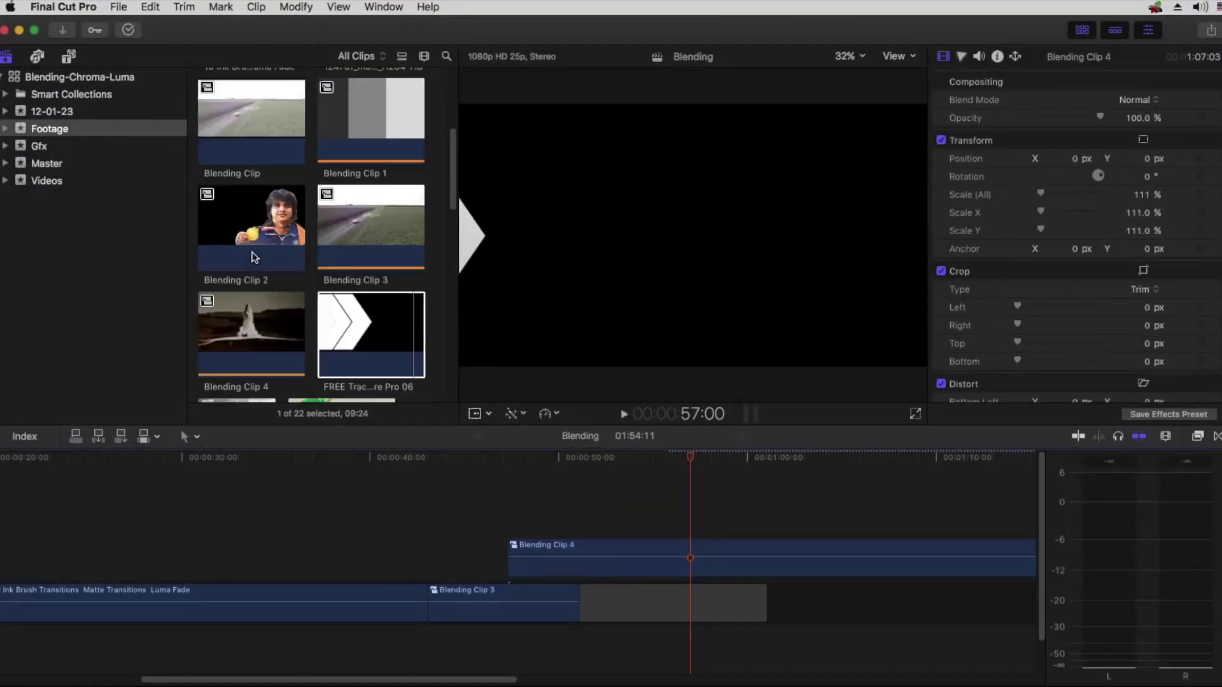
scroll(260, 262, "down", 2)
left_click(263, 252)
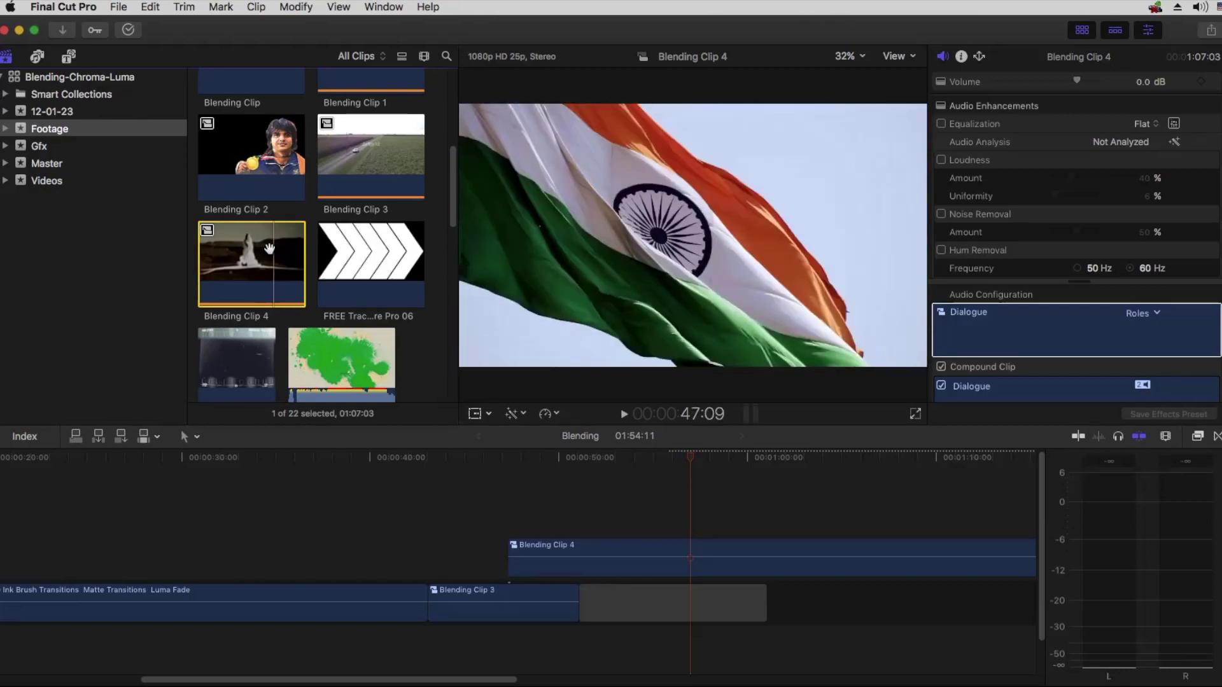
key("i")
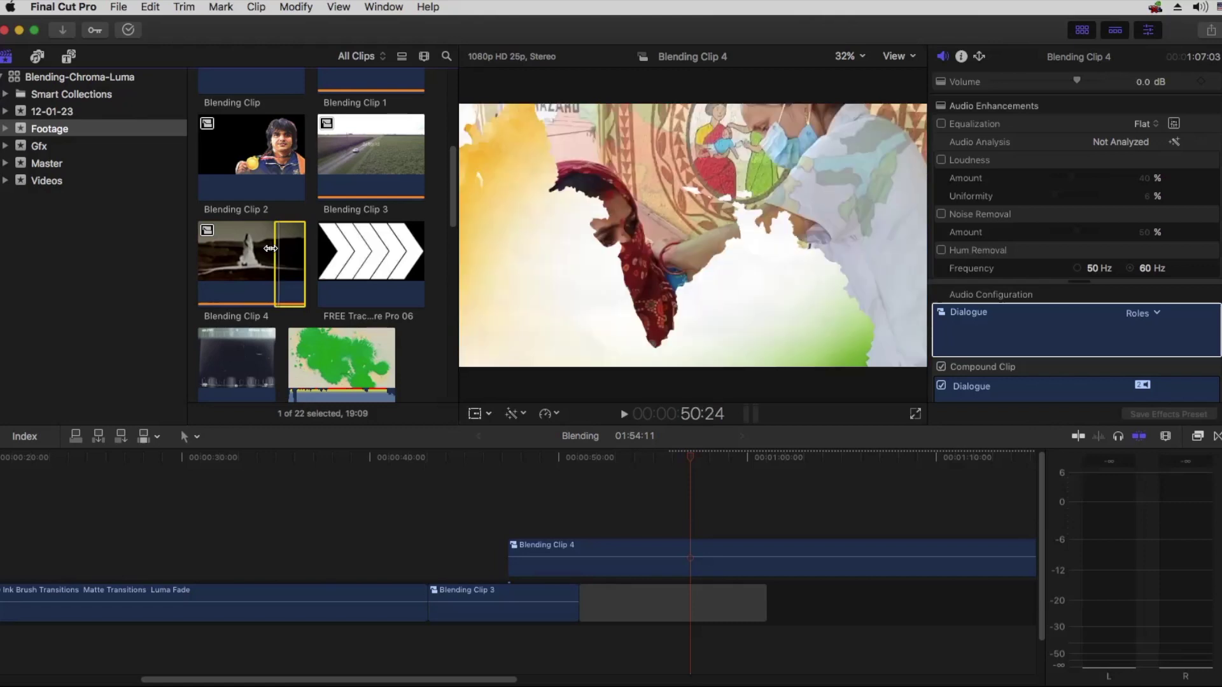
key("space")
key("o")
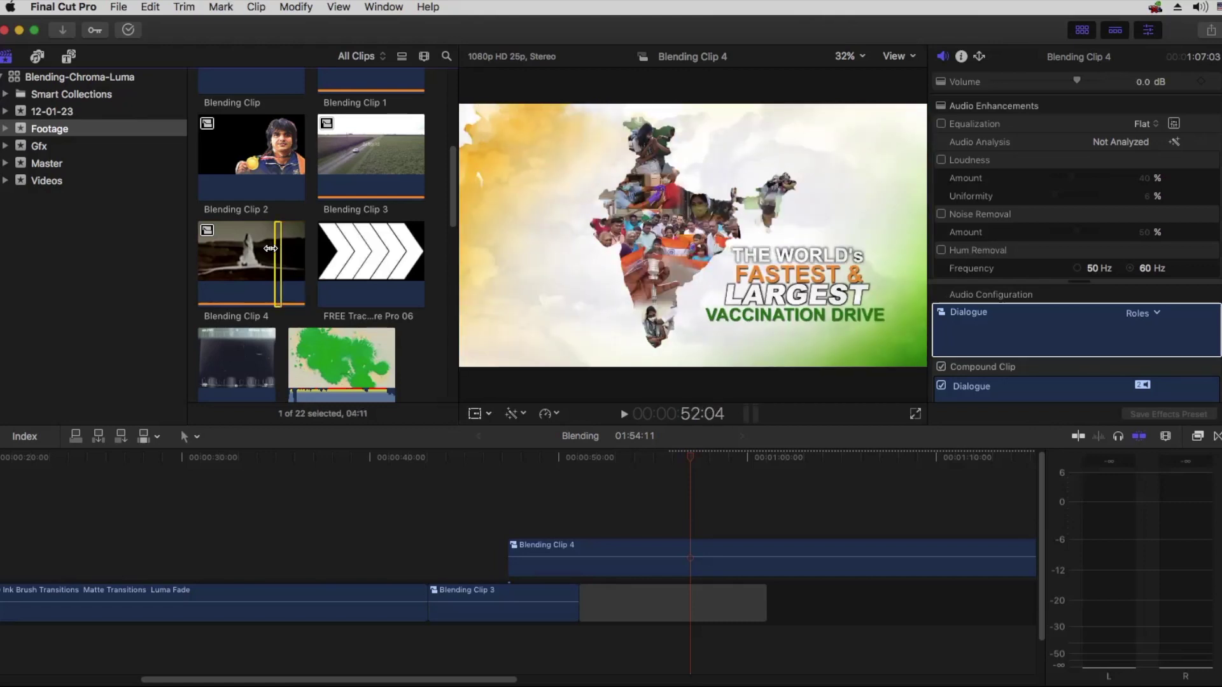
Step: Connect the marked Blending Clip 4 range at 51:03 and move it beneath the longer Blending Clip 4
left_click_drag(592, 457, 579, 458)
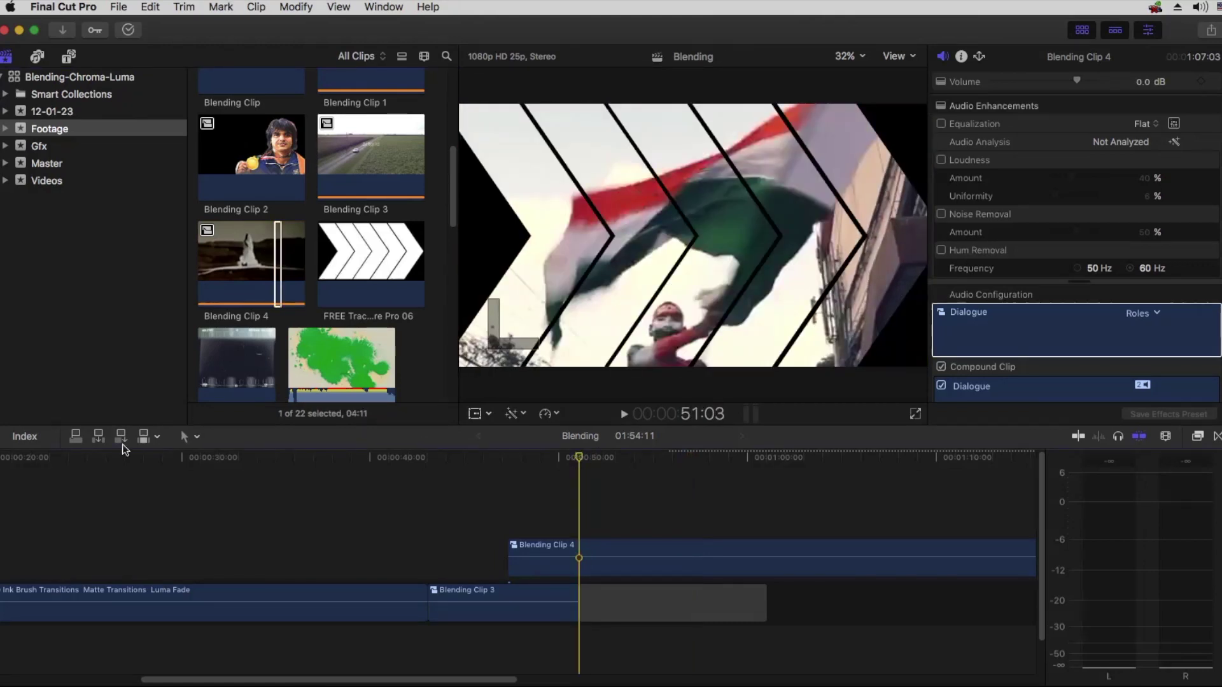
left_click(75, 437)
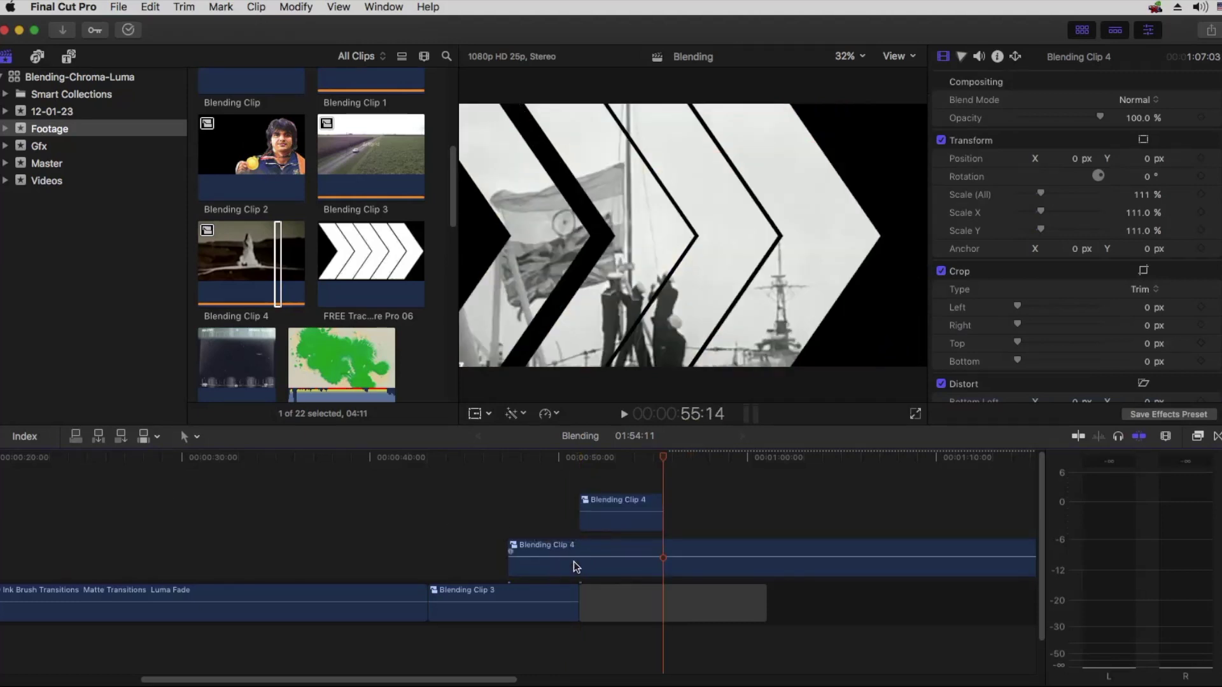
left_click_drag(606, 516, 605, 577)
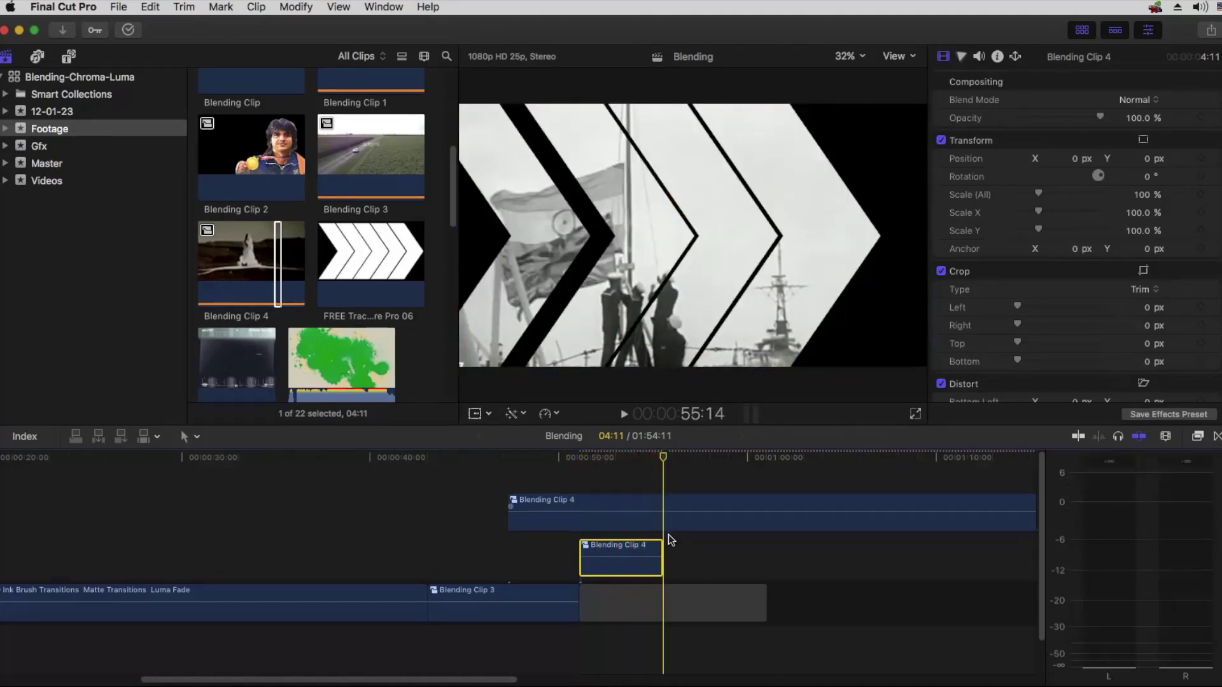
Step: Extend the end of the lower Blending Clip 4 to a duration of 9:13 and preview the frame at 56:18
left_click_drag(660, 560, 757, 561)
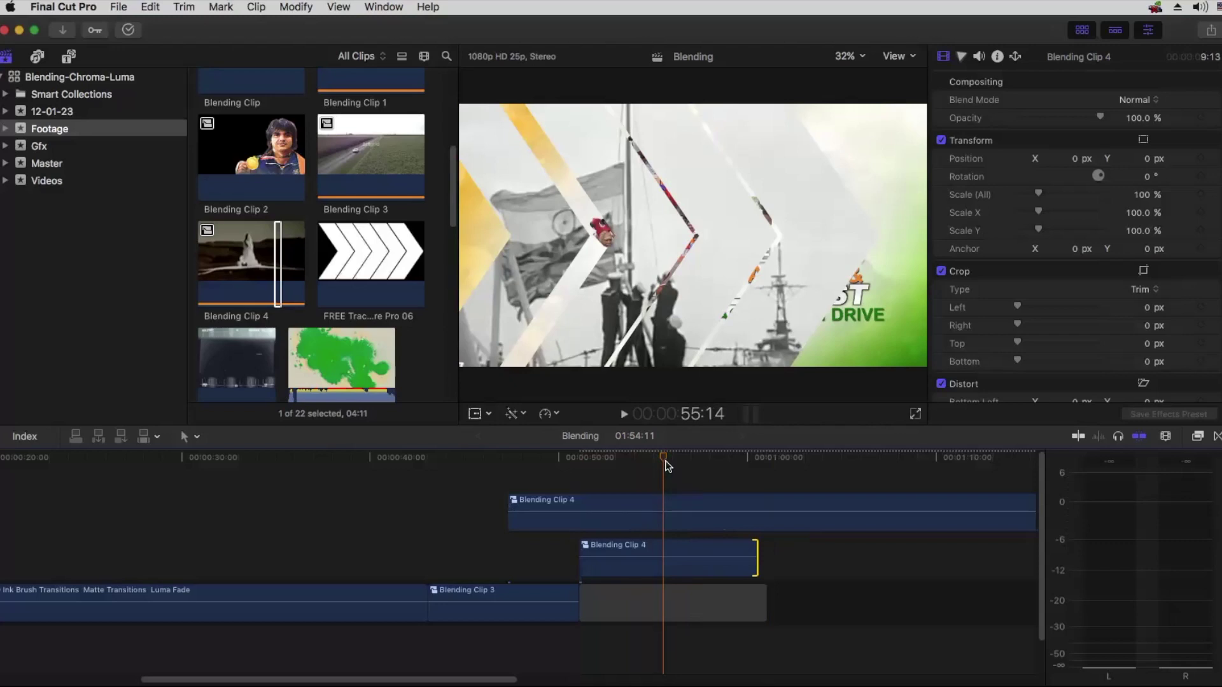
left_click(685, 458)
left_click(662, 569)
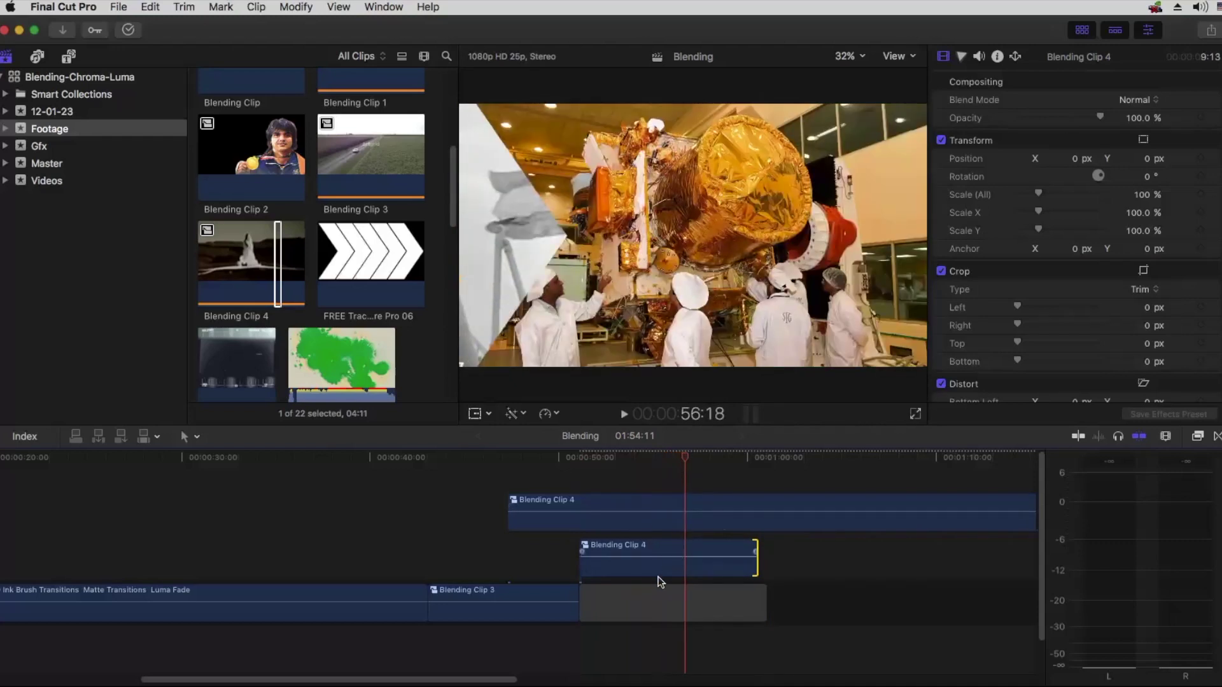
Step: Move the lower Blending Clip 4 later and extend its start back to the end of Blending Clip 3, for a 13:05 duration
left_click_drag(667, 569, 697, 569)
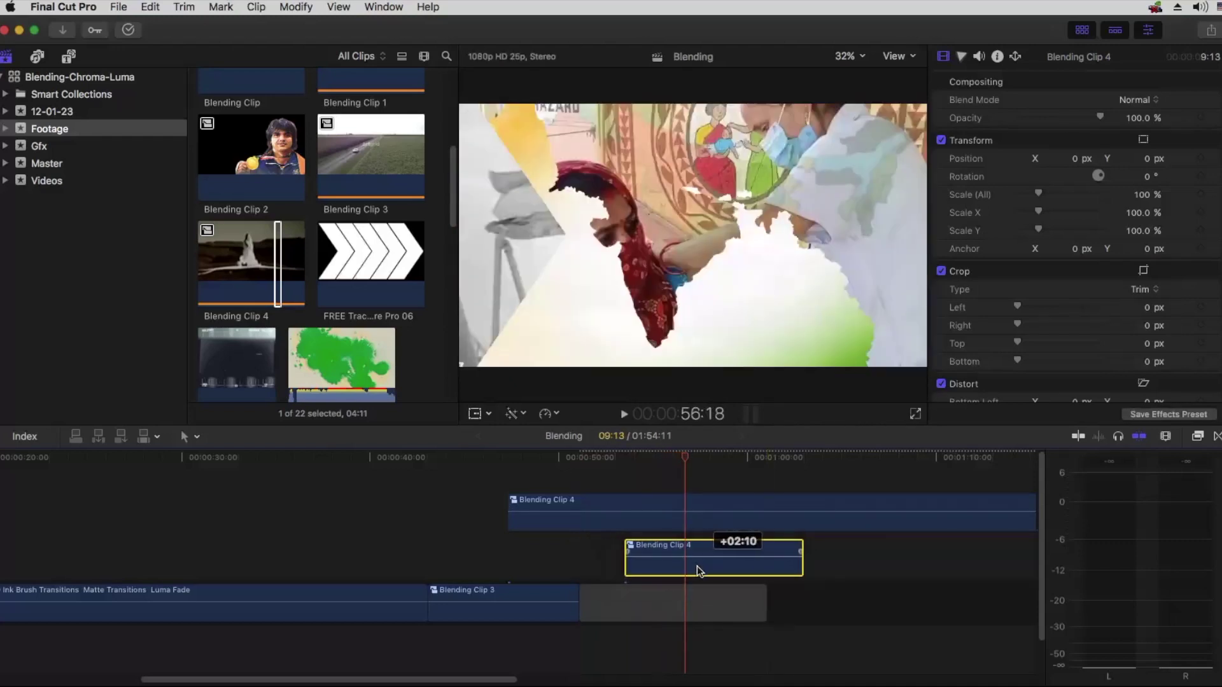
left_click(660, 457)
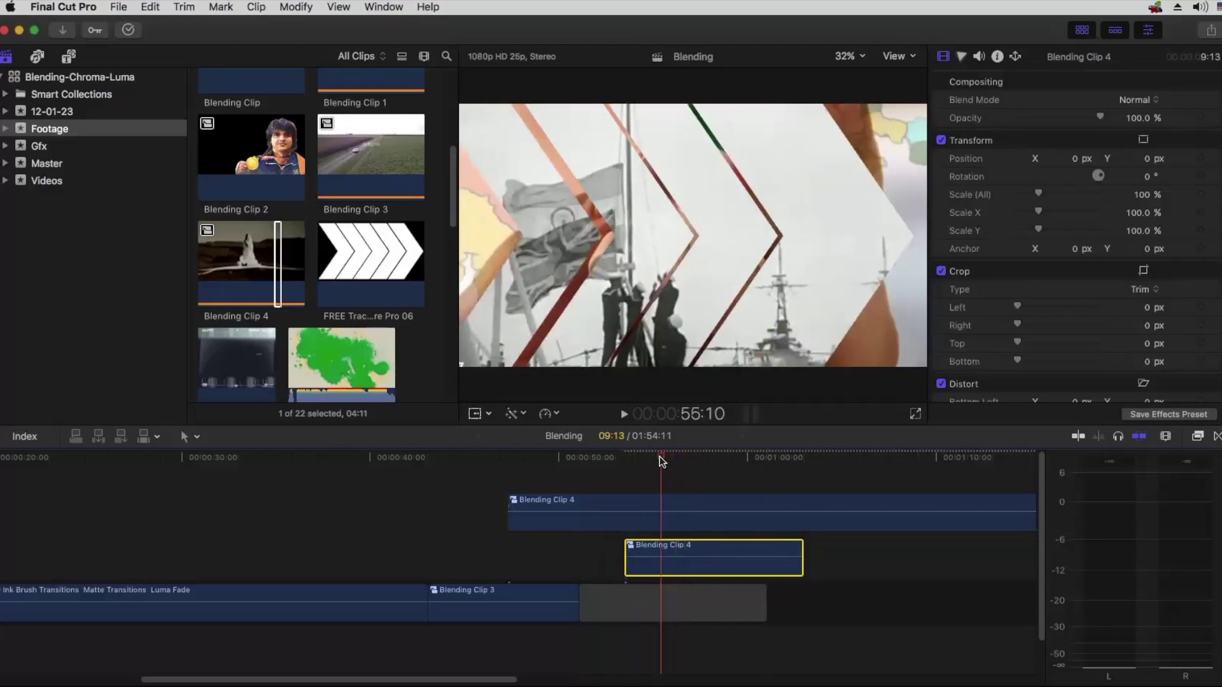
mouse_move(663, 457)
left_mouse_down()
mouse_move(705, 460)
mouse_move(677, 464)
left_mouse_up()
left_click_drag(656, 569, 584, 570)
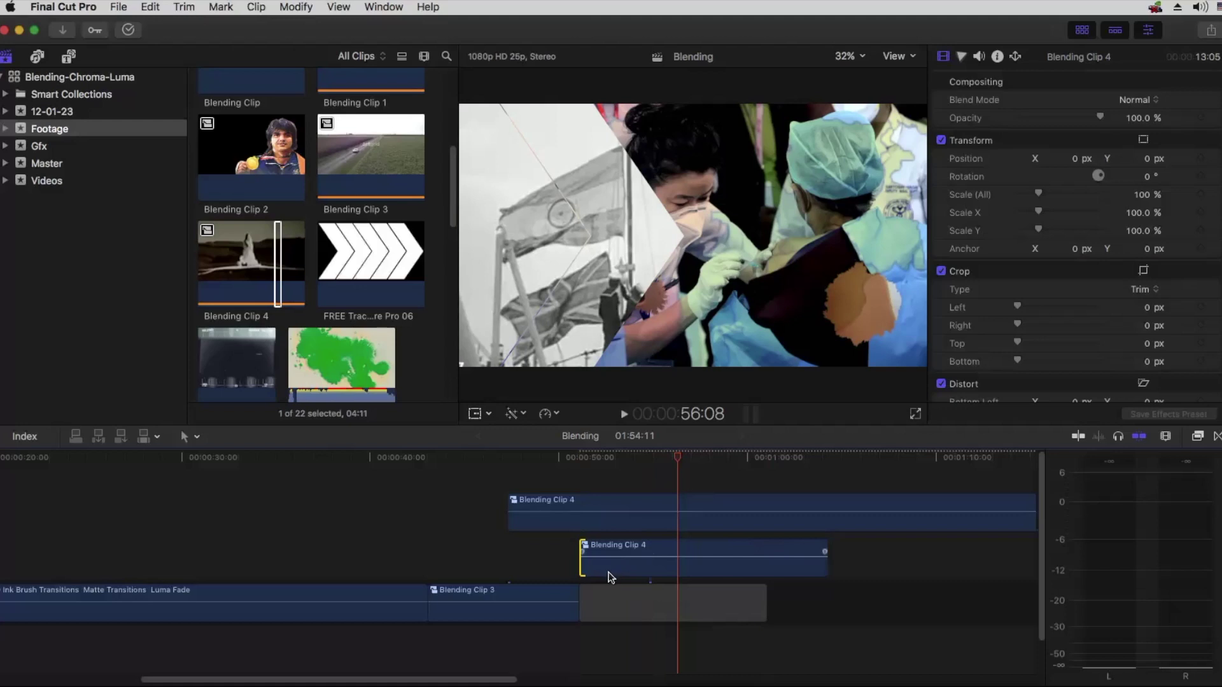
Step: Lengthen the gap clip to 18:19 and overwrite the lower Blending Clip 4 into the primary storyline over it
left_click_drag(761, 607, 930, 610)
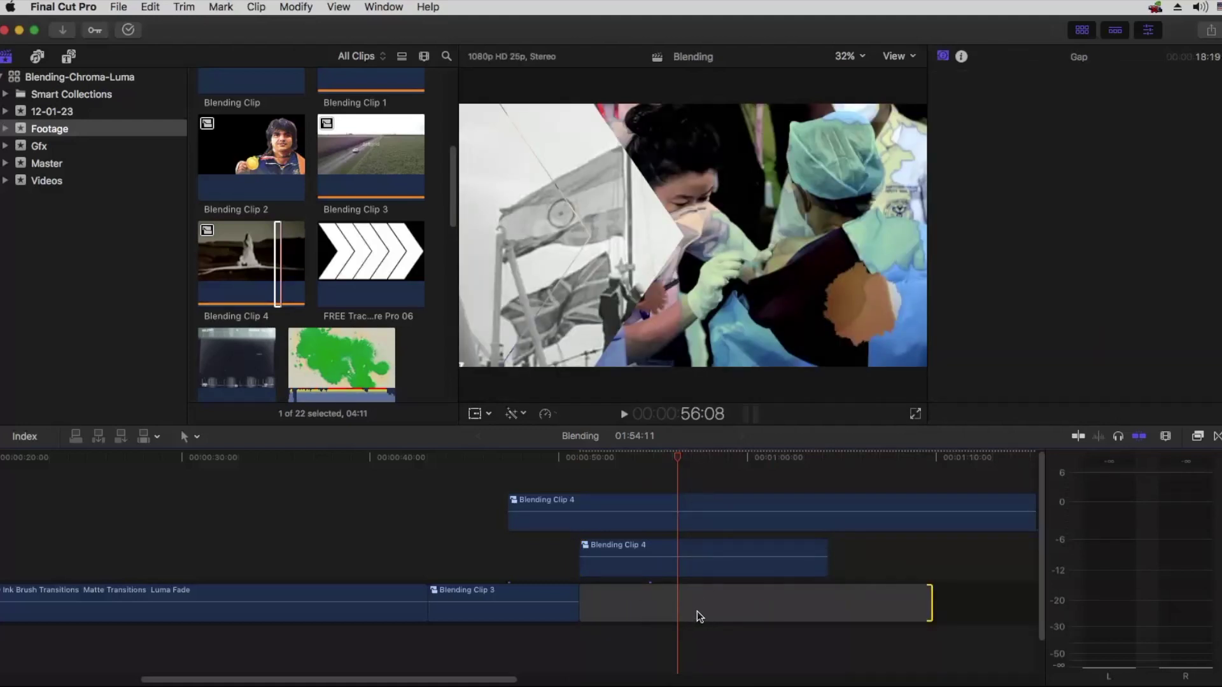
mouse_move(697, 577)
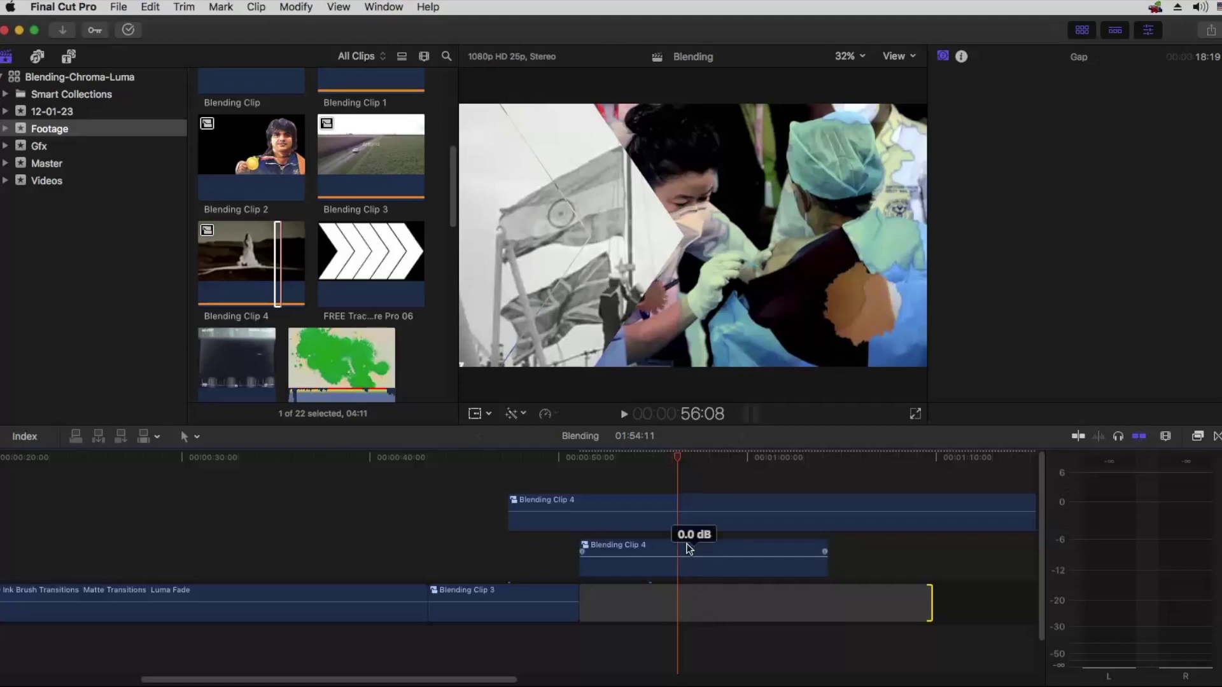
right_click(688, 549)
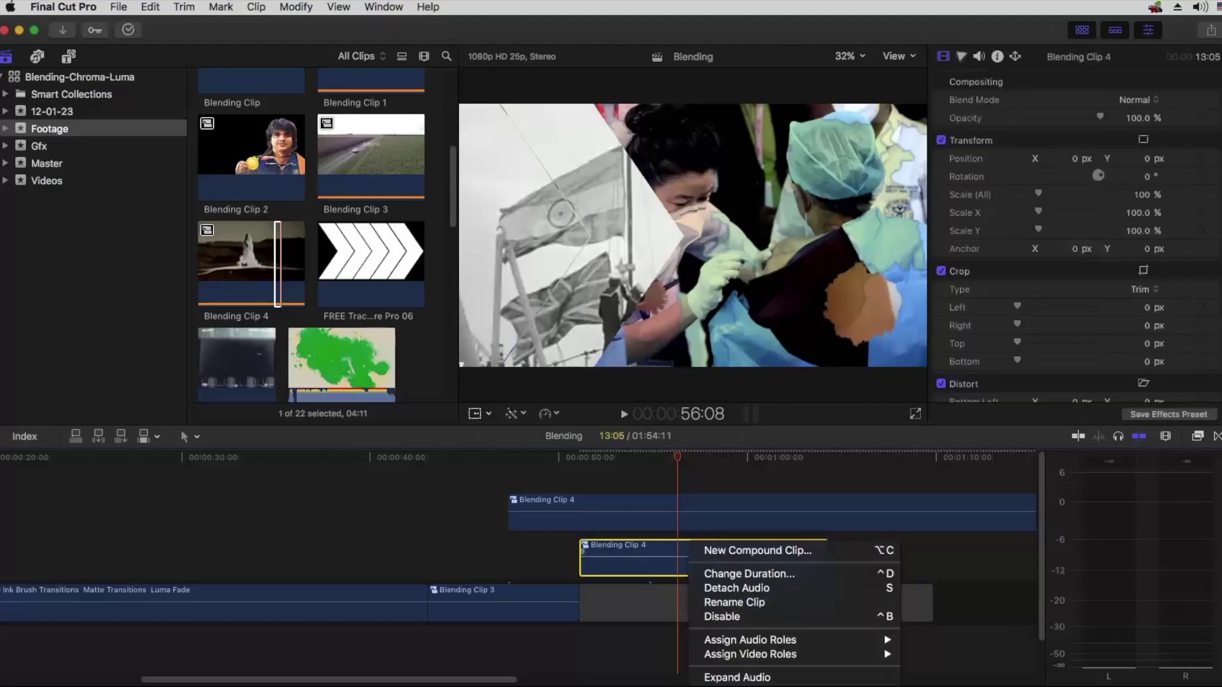
left_click(773, 686)
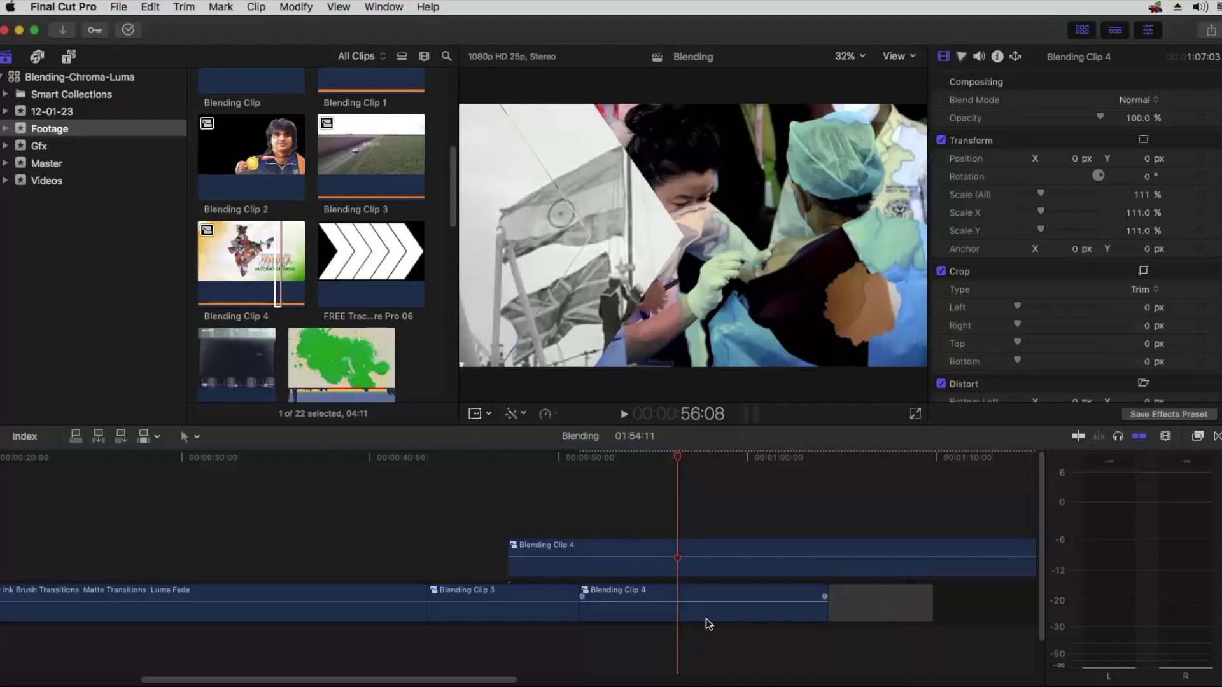
Step: Play the sequence from 43:14 through both matte transitions to check the new clip underneath
left_click(438, 477)
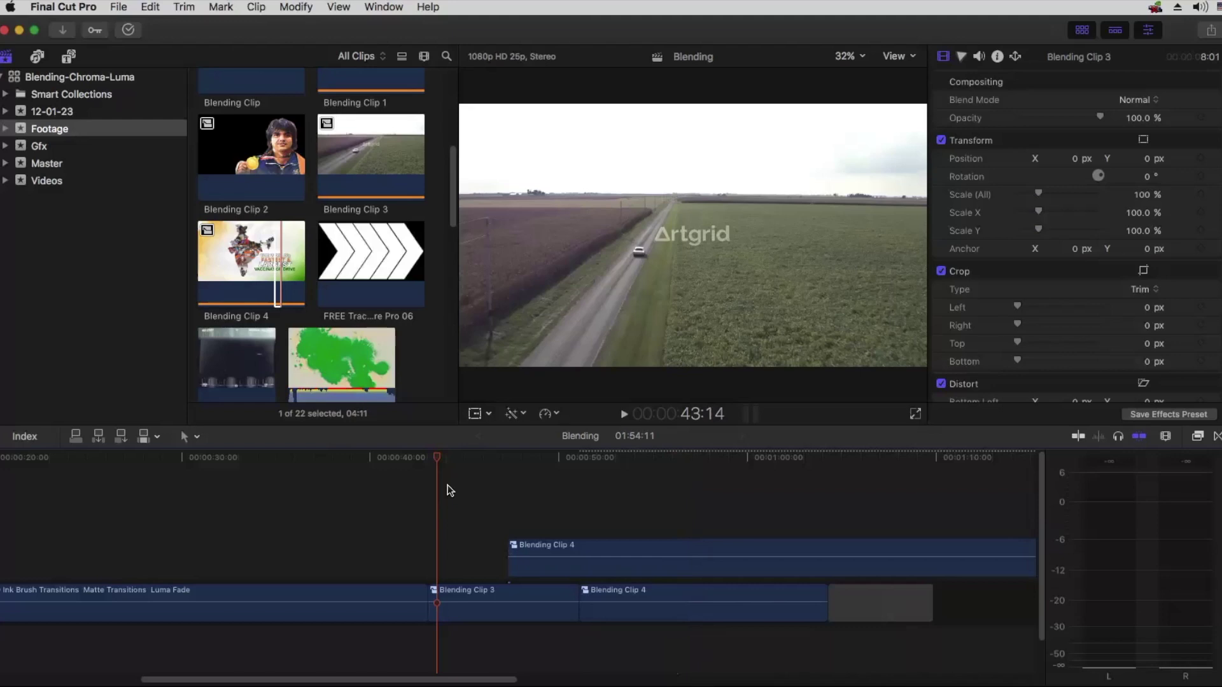
key("space")
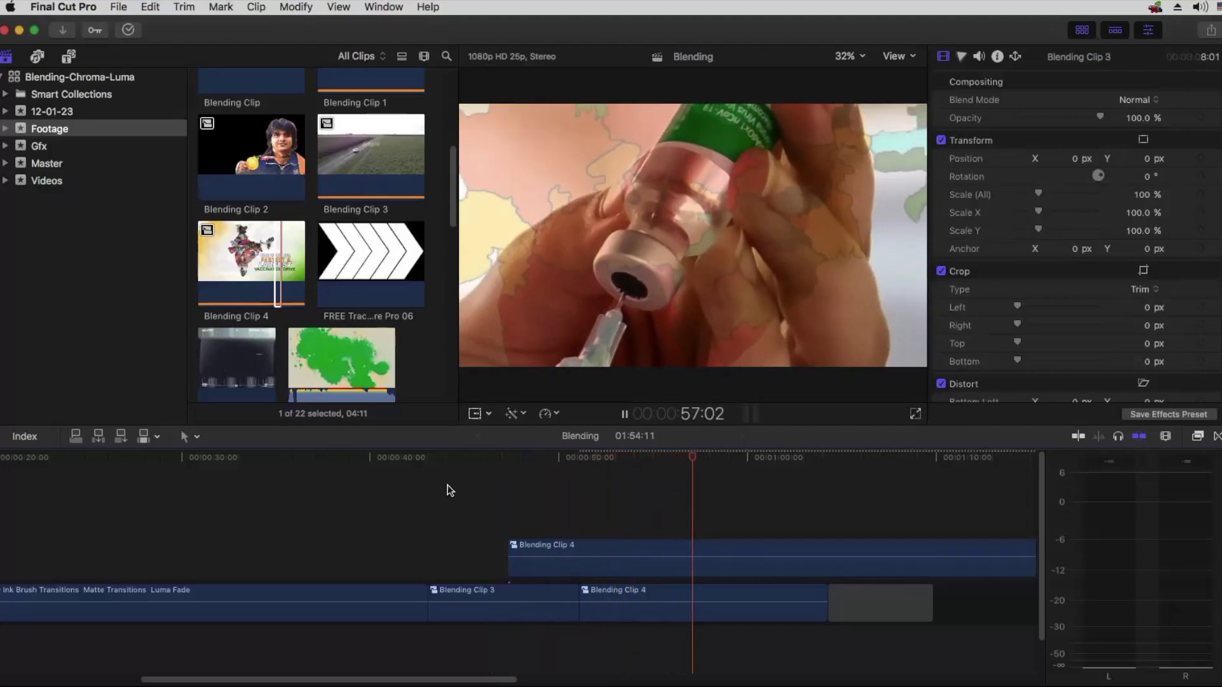
key("space")
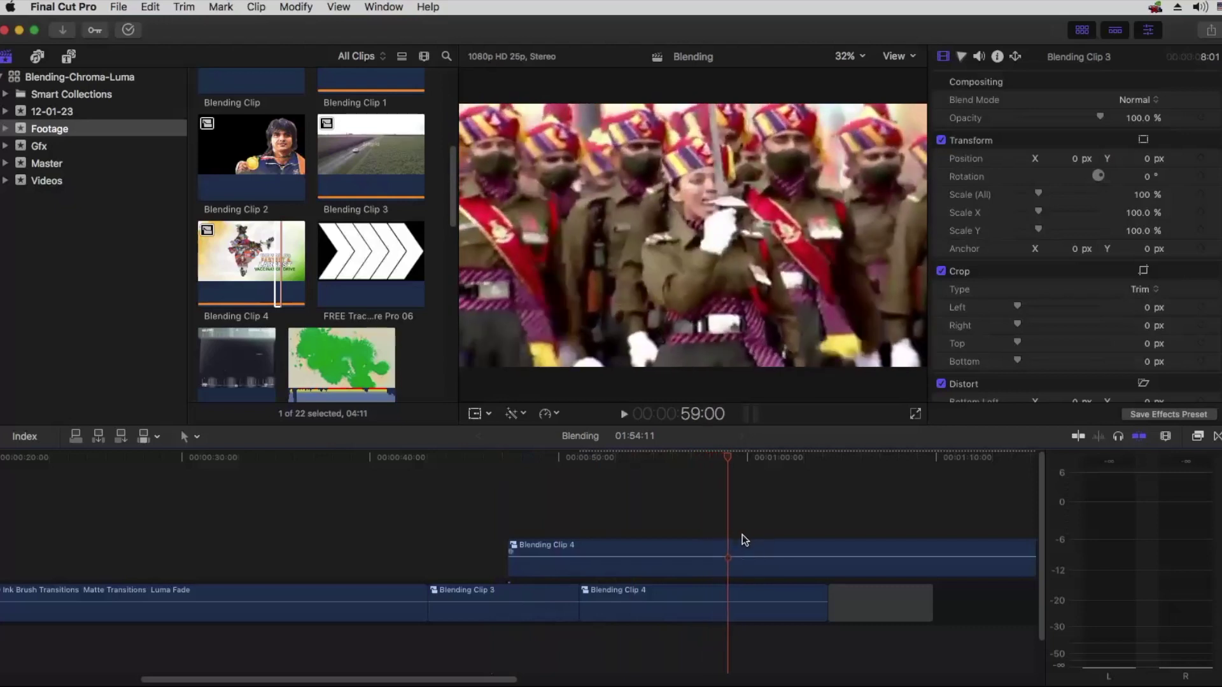
Step: Add a marker to the upper Blending Clip 4 at 57:02, where the matte transition ends
mouse_move(707, 456)
left_mouse_down()
mouse_move(668, 459)
mouse_move(694, 458)
left_mouse_up()
left_click(690, 593)
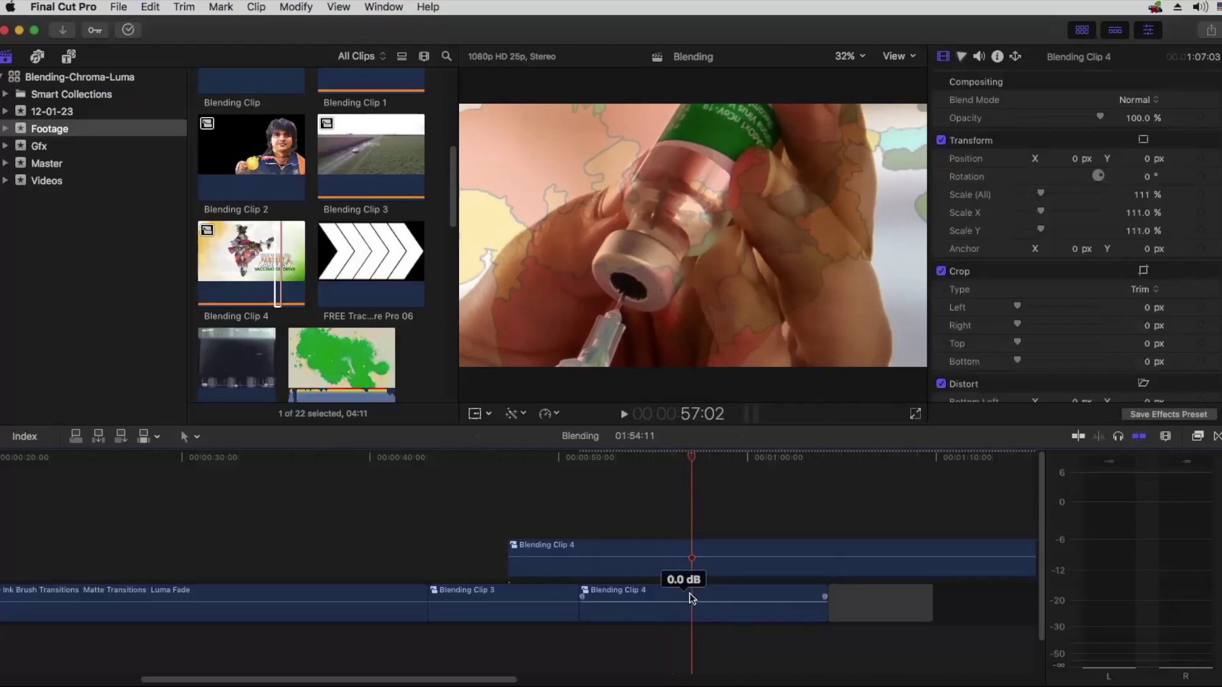
left_click(693, 566)
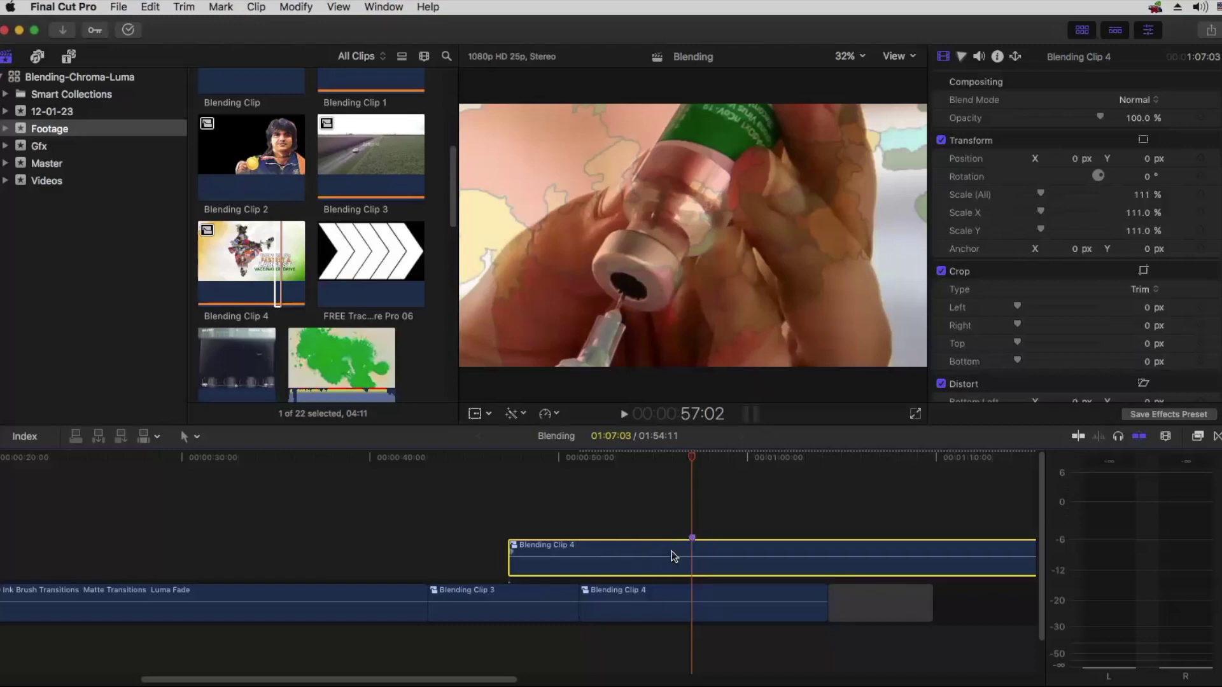
Step: Slip the content of Blending Clip 4 in the primary storyline with the Trim tool, previewing frames up to 1:00:19
left_click(665, 594)
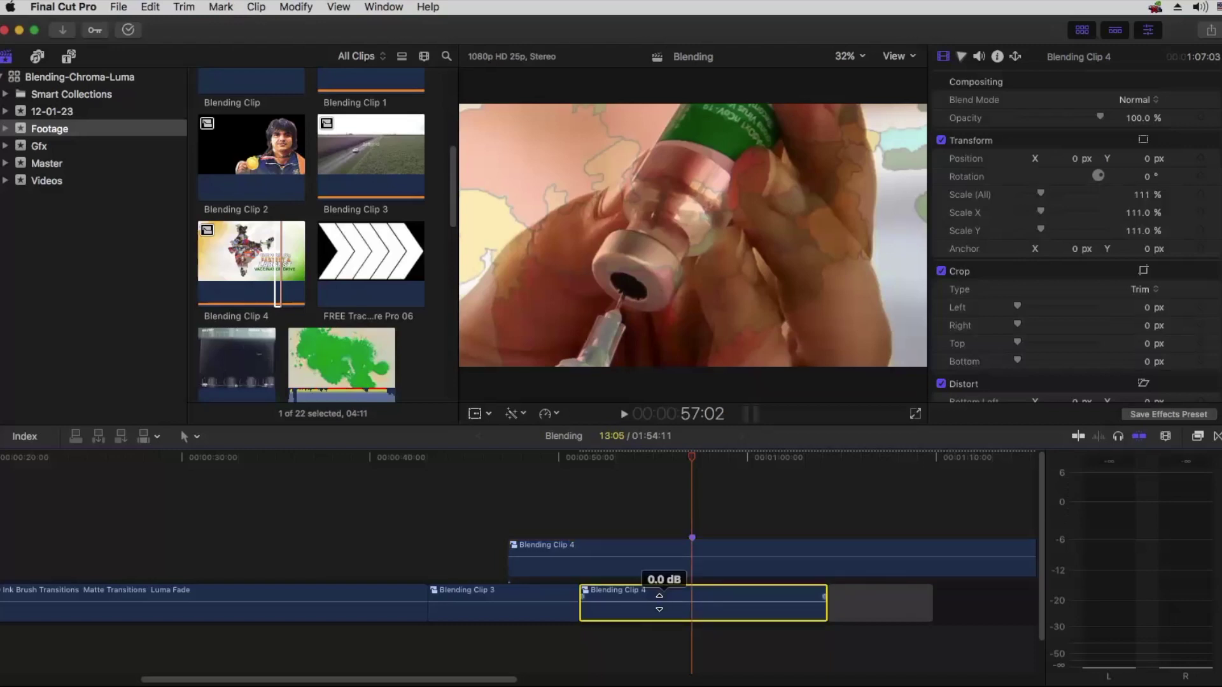
left_click(192, 440)
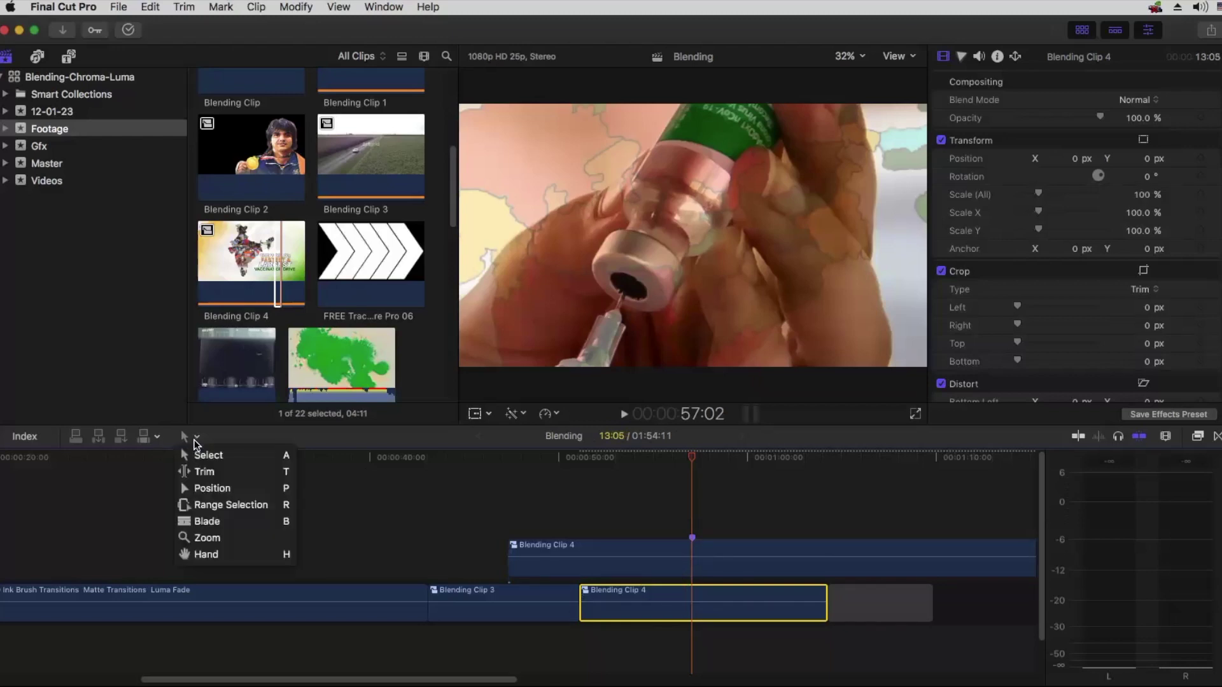
left_click(202, 469)
left_click_drag(650, 591, 758, 592)
key("a")
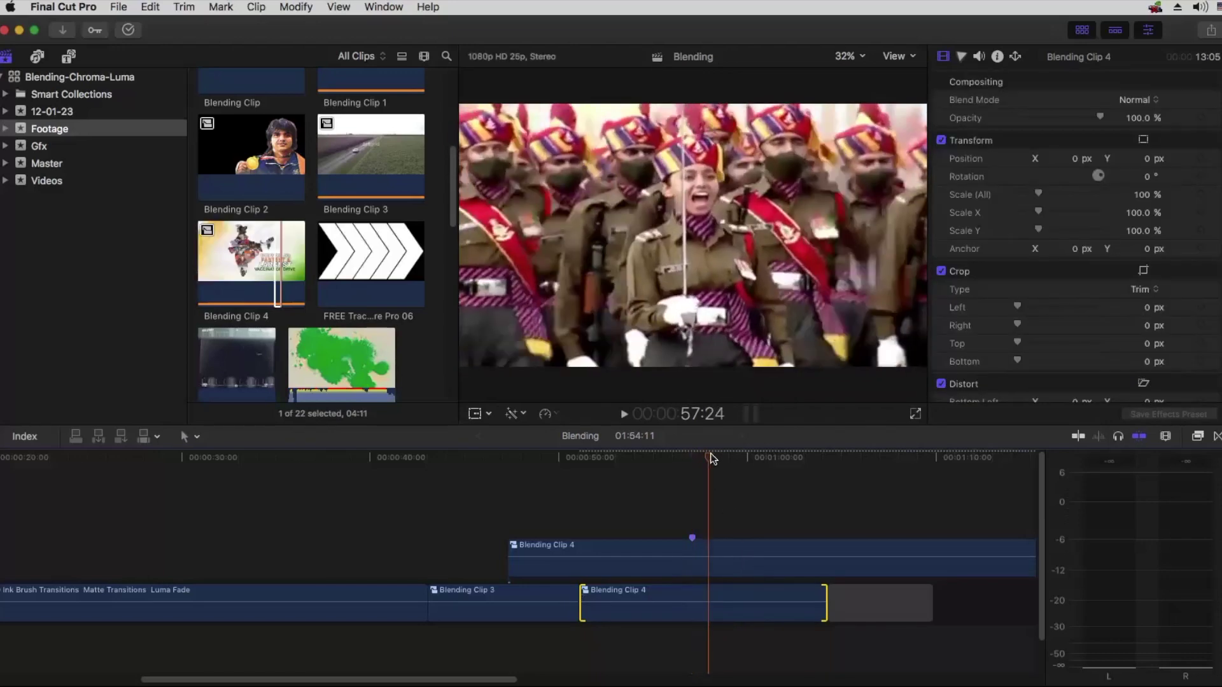
mouse_move(725, 460)
left_mouse_down()
mouse_move(639, 471)
mouse_move(734, 473)
left_mouse_up()
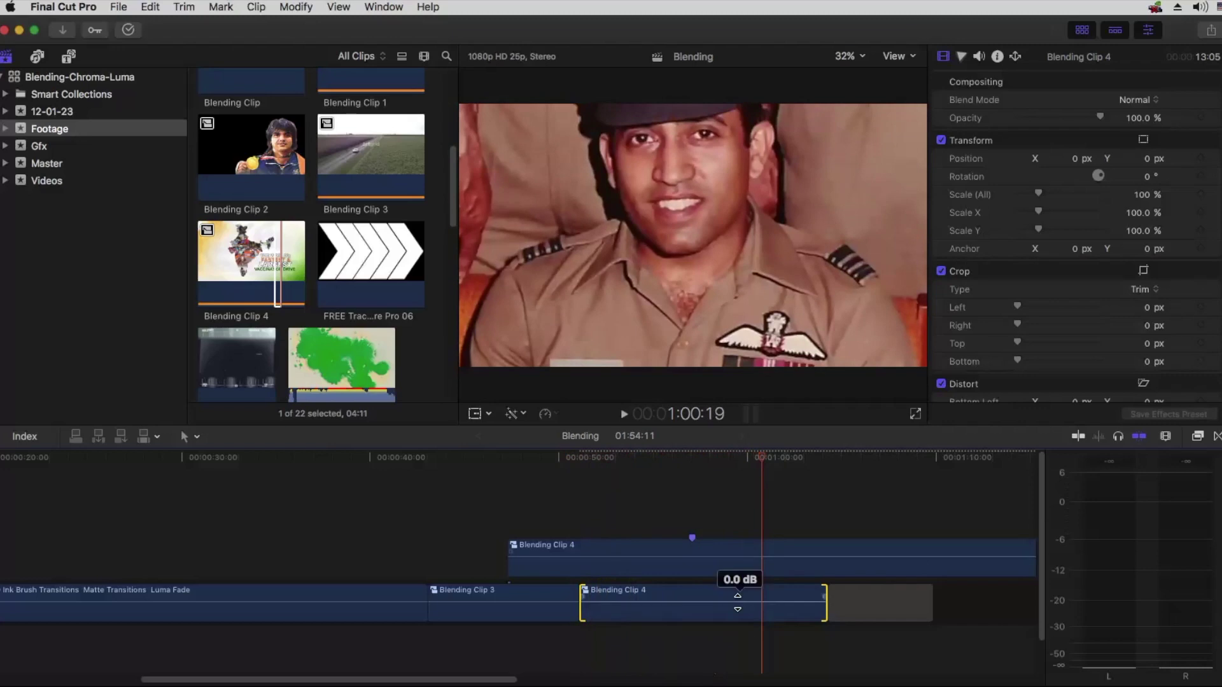
key("t")
left_click_drag(745, 600, 706, 592)
key("a")
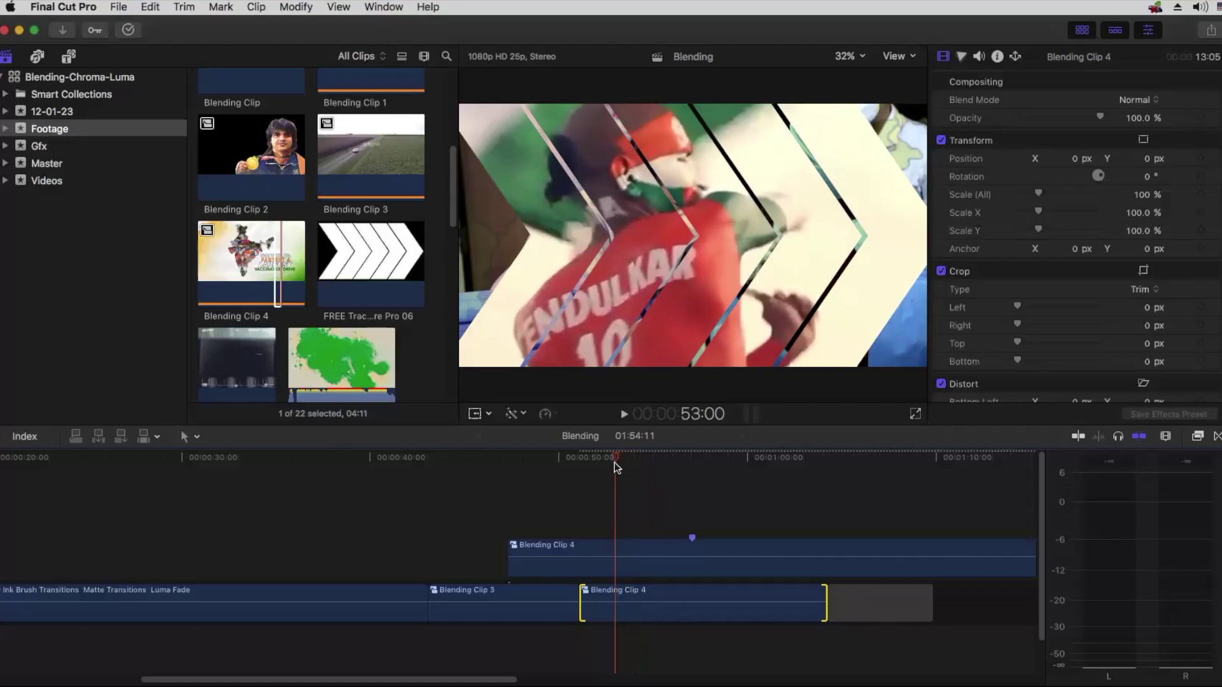
Step: Mark the primary storyline's Blending Clip 4 at 53:00 and slip its content until that marker lines up with the upper clip's marker
left_click(614, 596)
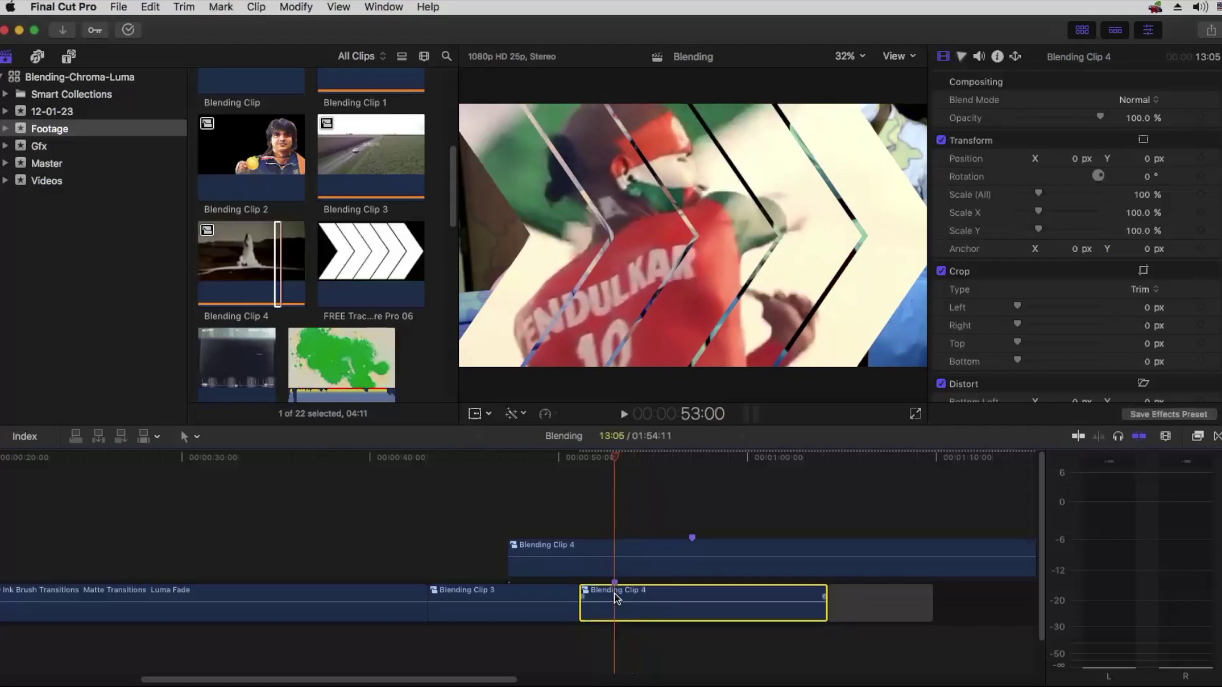
key("m")
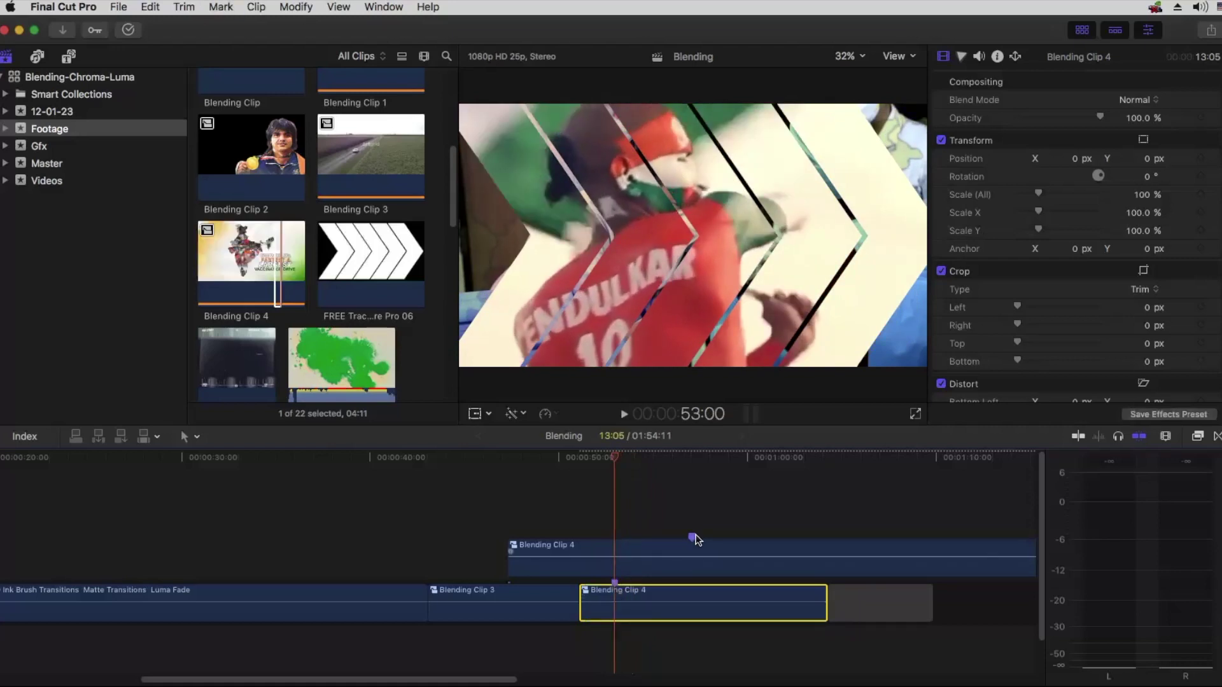
key("t")
mouse_move(647, 589)
left_mouse_down()
mouse_move(723, 589)
mouse_move(720, 612)
left_mouse_up()
key("super+4")
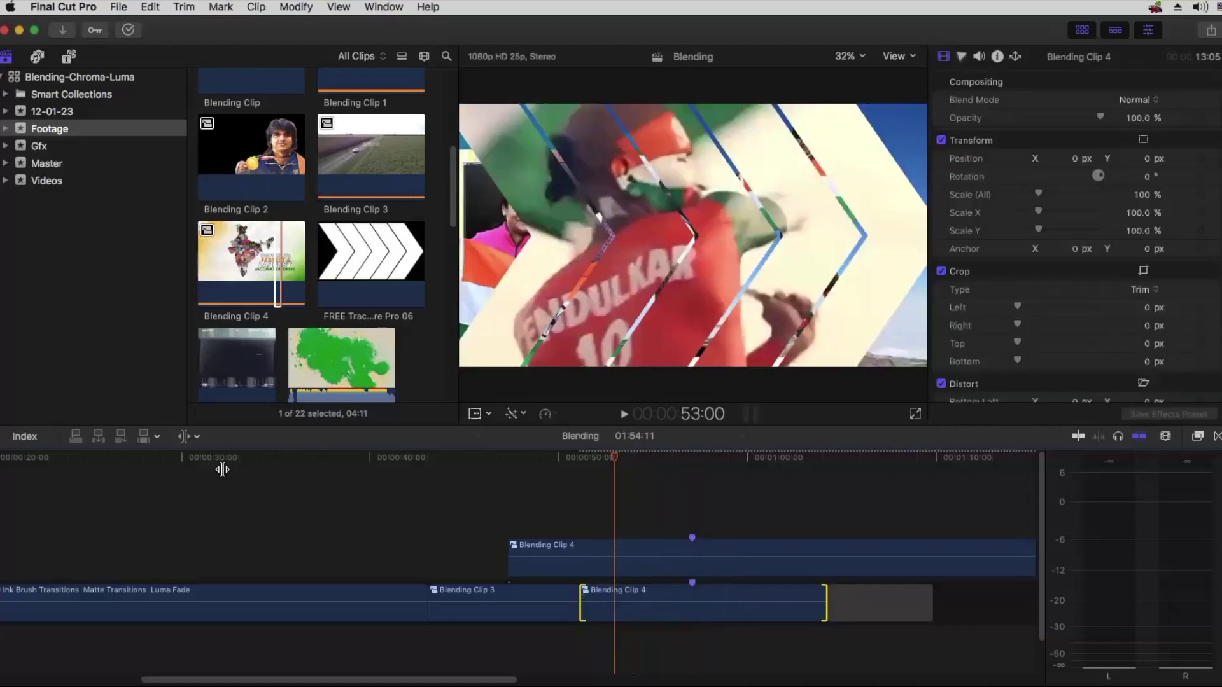
left_click(185, 437)
left_click(208, 455)
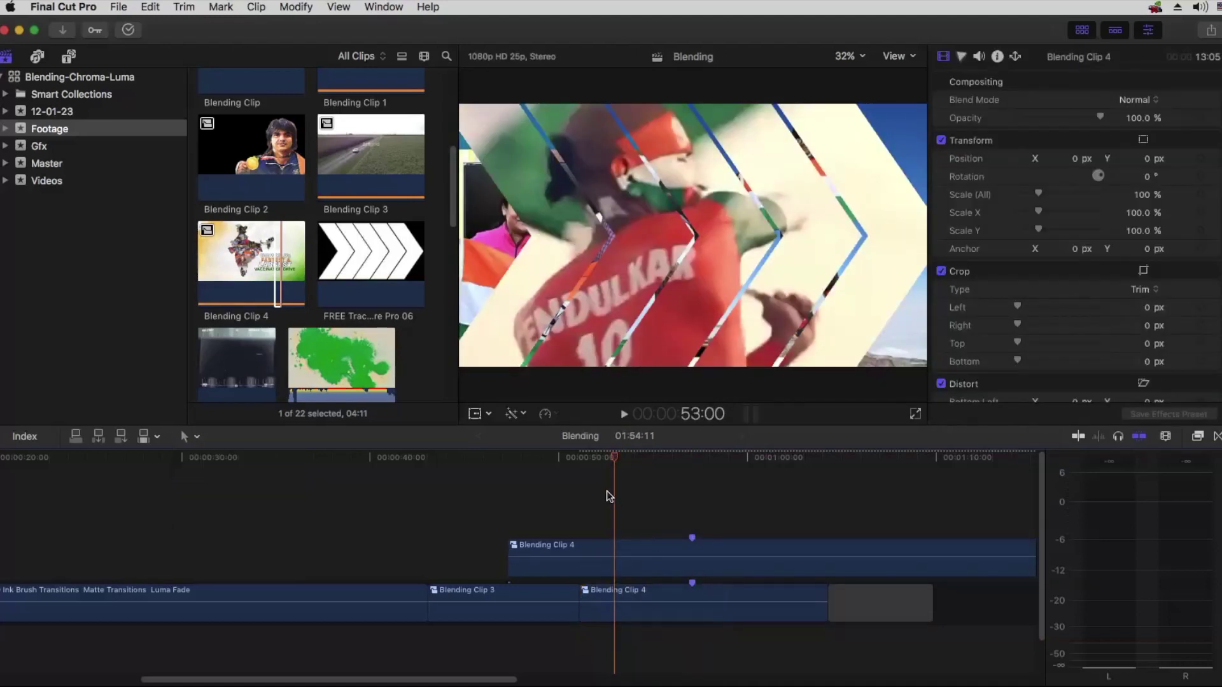
Step: Play back from Blending Clip 3 past the aligned markers to review the matte transition
left_click(559, 457)
left_click(459, 463)
key("space")
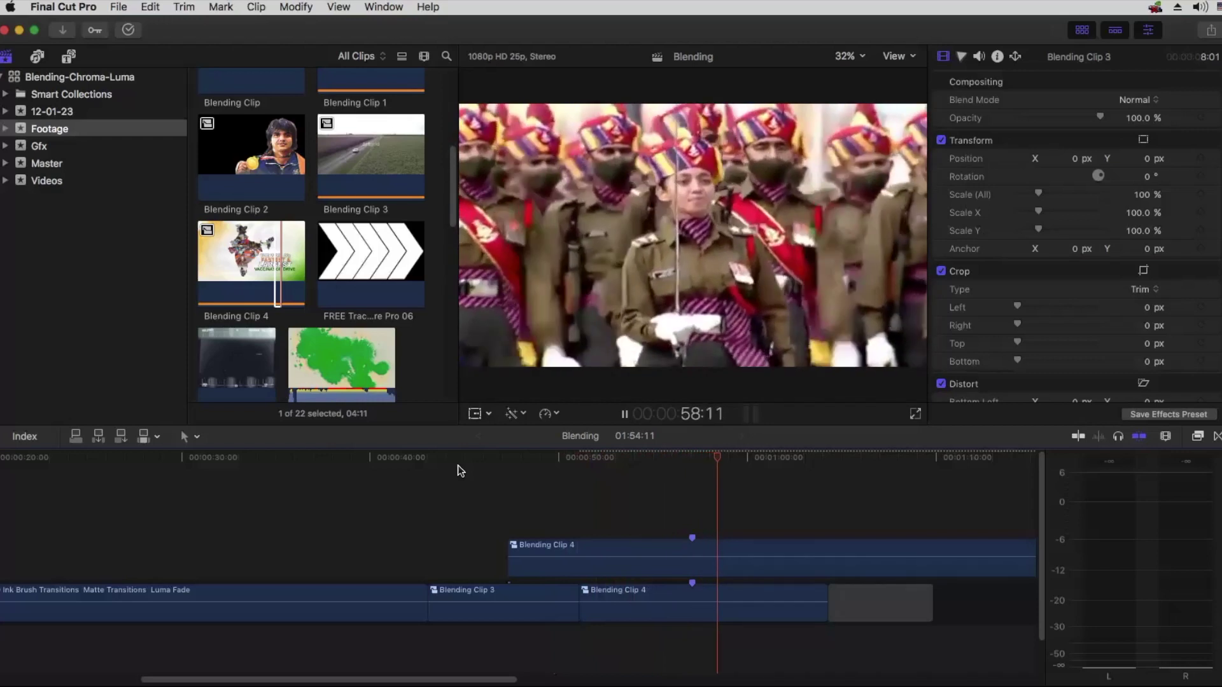
key("space")
Step: Step frame by frame from 55:11 to 57:02 to find where the matte fully reveals the lower clip
left_click_drag(714, 460, 660, 468)
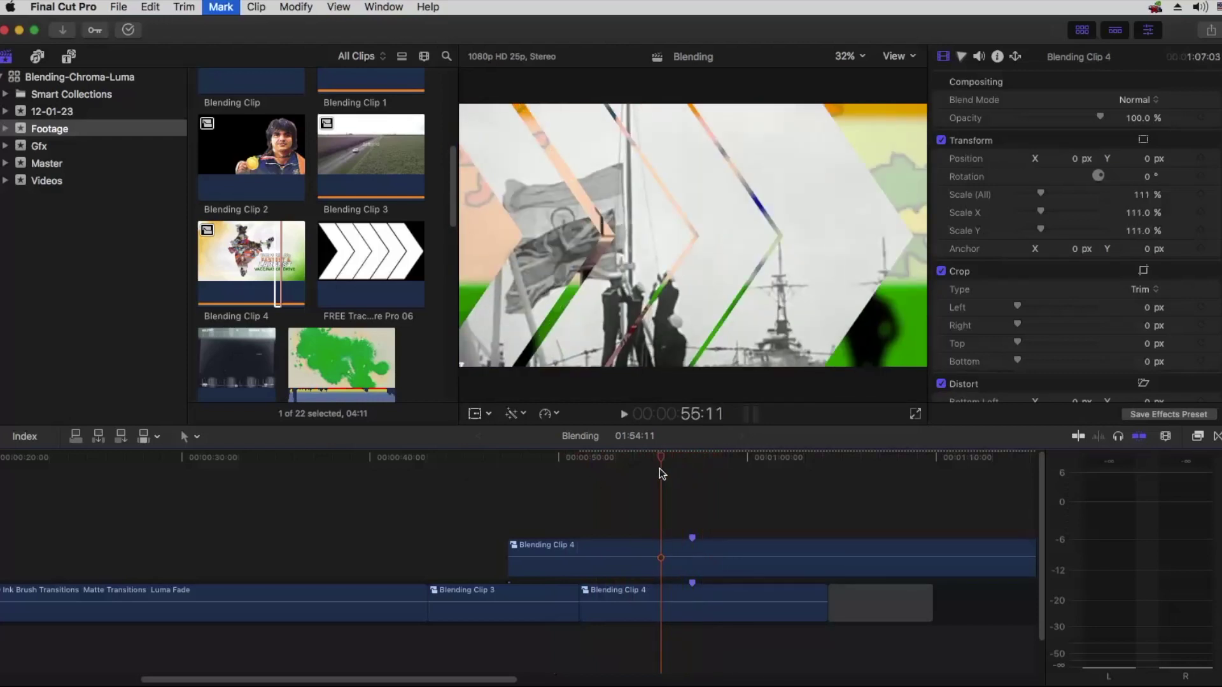
key("Right")
key("Right")
key("Right")
key("Right")
key("Right")
key("Right")
key("Right")
key("Right")
key("Right")
key("Right")
key("Right")
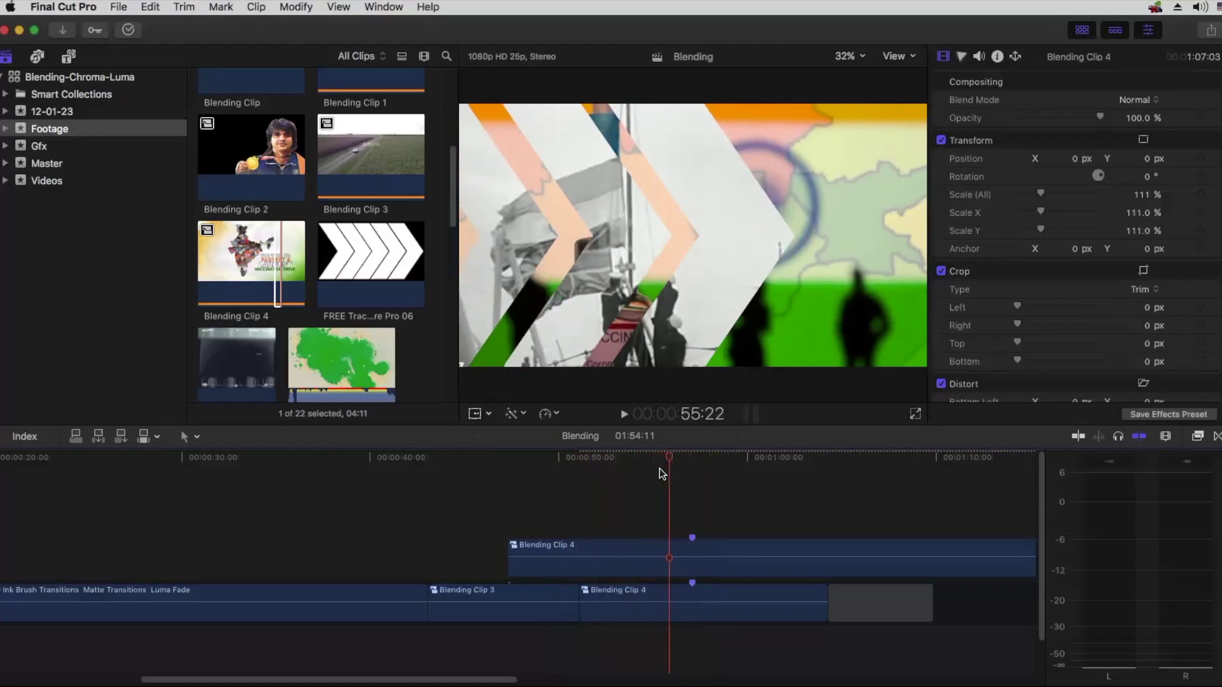
key("Right")
key("Right")
key("Right")
key("Right")
key("Right")
key("Right")
key("Right")
key("Right")
key("Right")
key("Right")
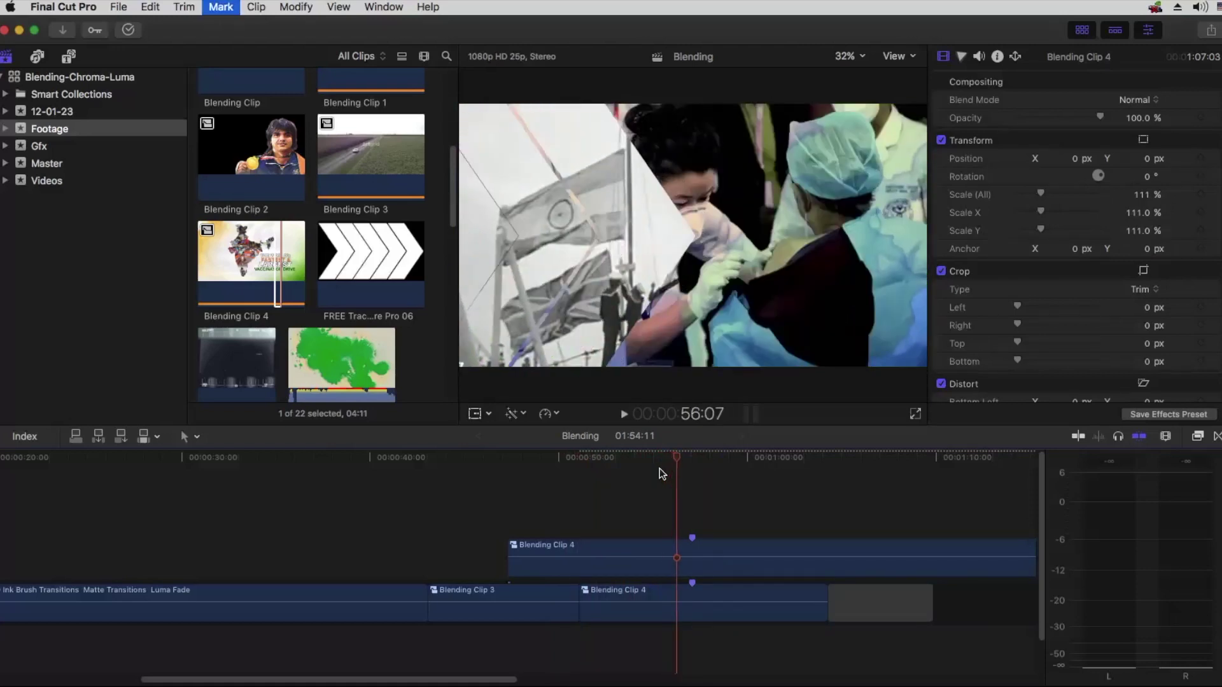
key("Right")
key("Right")
key("Right")
key("Right")
key("Right")
key("Right")
key("Right")
key("Right")
key("Right")
key("Right")
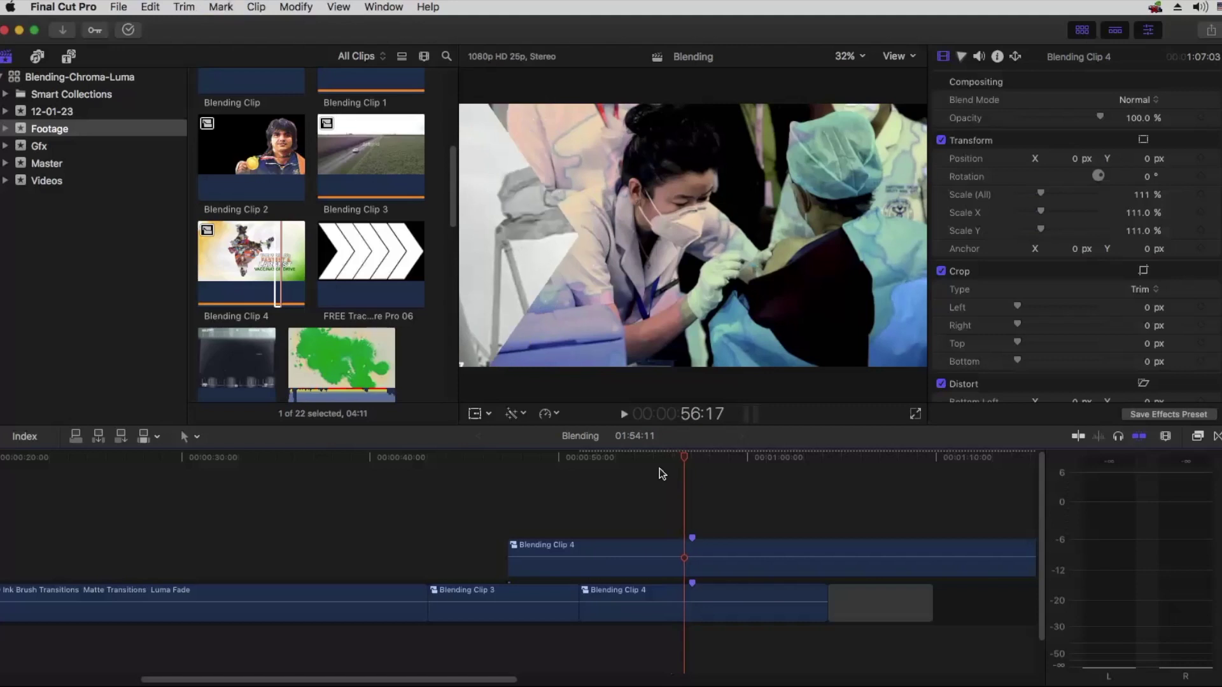
key("Right")
key("Right")
key("Right")
key("Right")
key("Right")
key("Right")
key("Right")
key("Right")
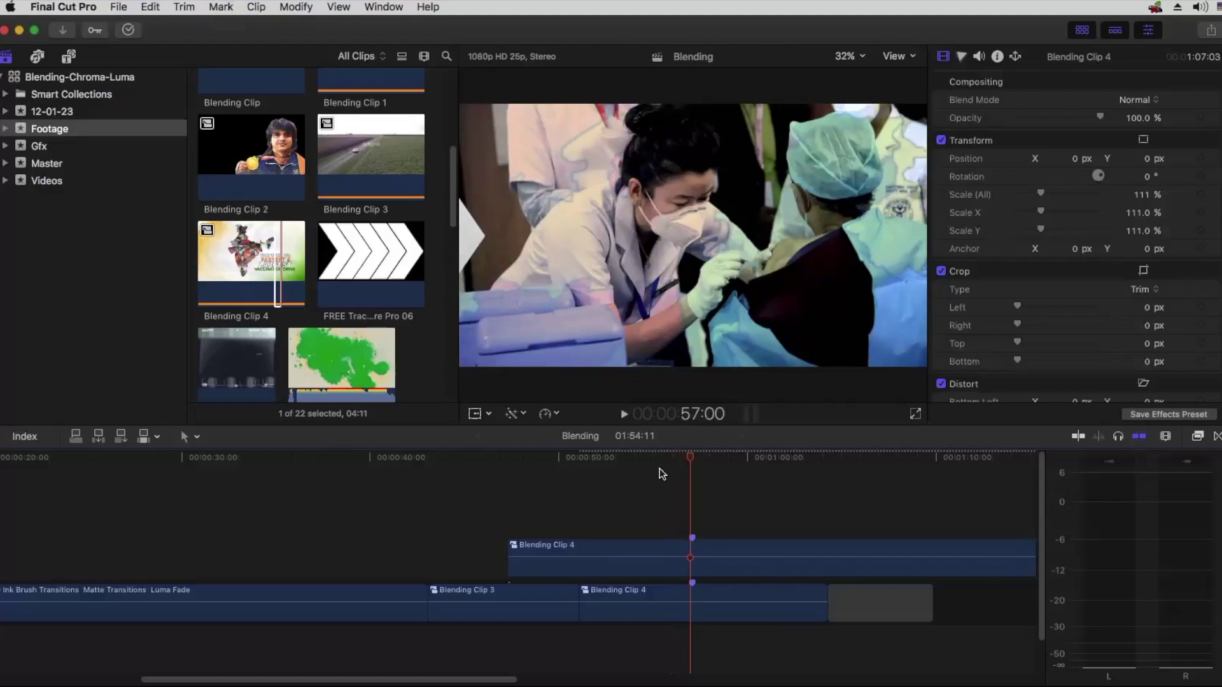
key("Right")
key("Right")
Step: Split the upper Blending Clip 4 at 57:03 and delete the part after the cut
left_click(696, 569)
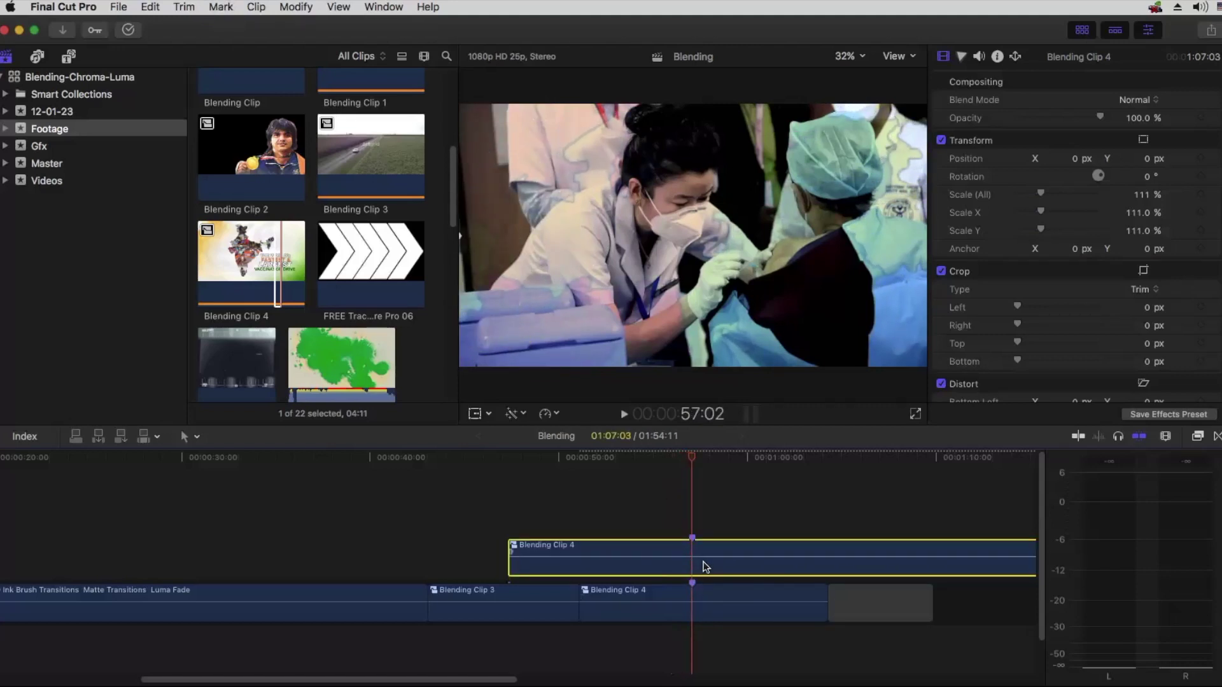
key("Right")
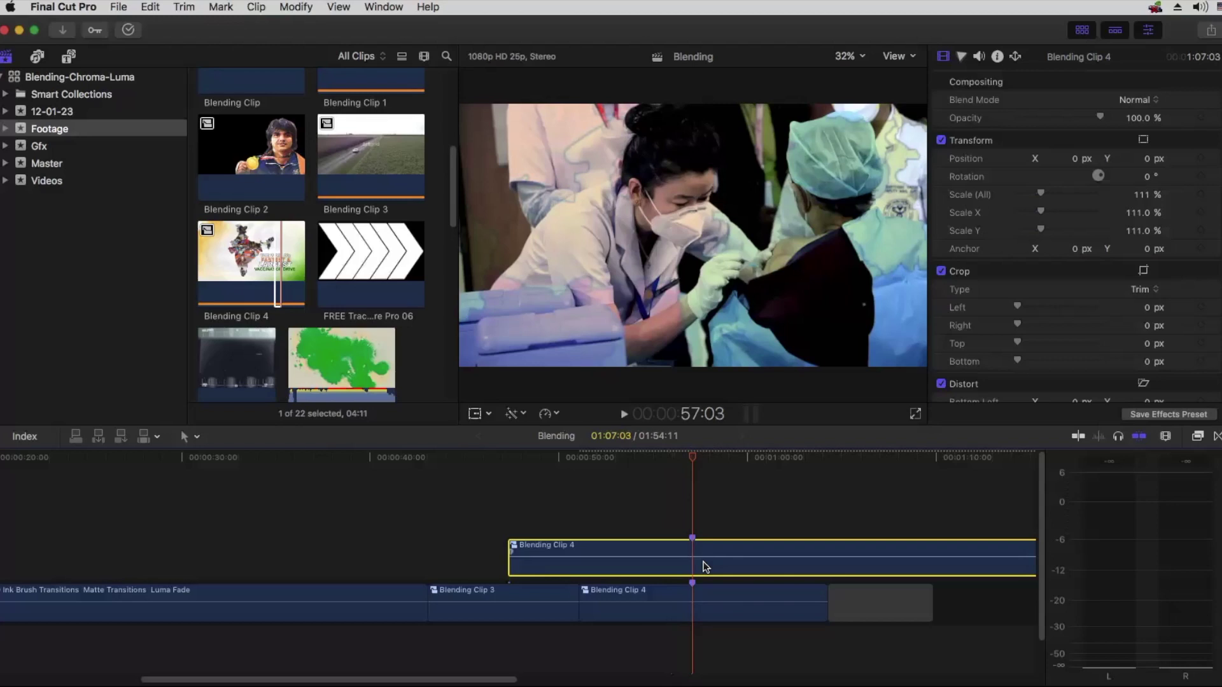
key("super+b")
key("Delete")
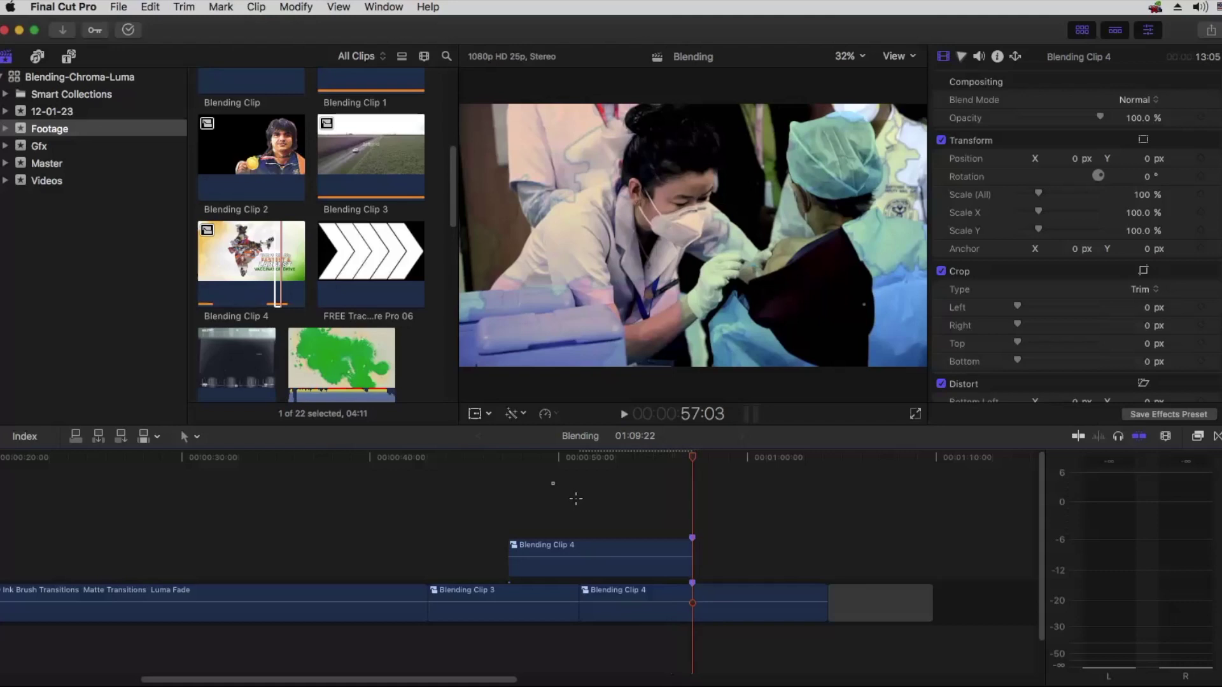
Step: Play the shortened upper Blending Clip 4 from near its start through its end to check the finished transition
left_click(525, 471)
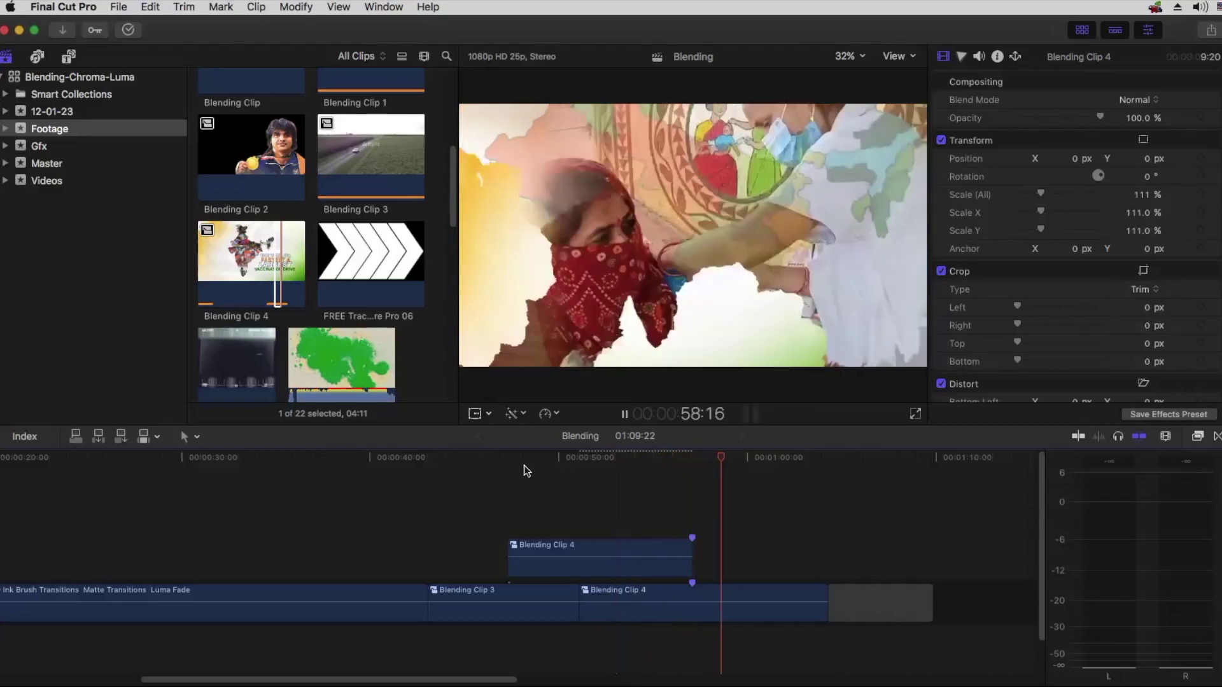
key("space")
Step: Blade the speed of the upper Blending Clip 4 at 49:06 and set its opening speed segment to 2x fast
mouse_move(542, 457)
left_mouse_down()
mouse_move(512, 462)
mouse_move(544, 464)
left_mouse_up()
left_click(551, 546)
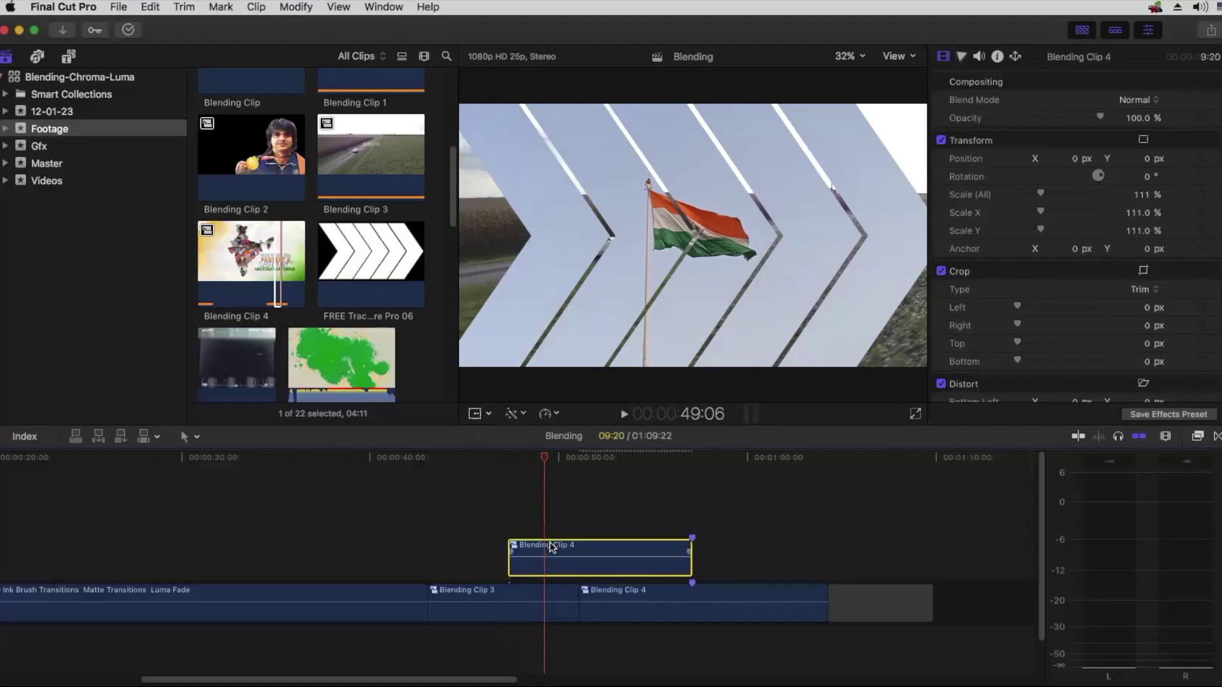
left_click(547, 414)
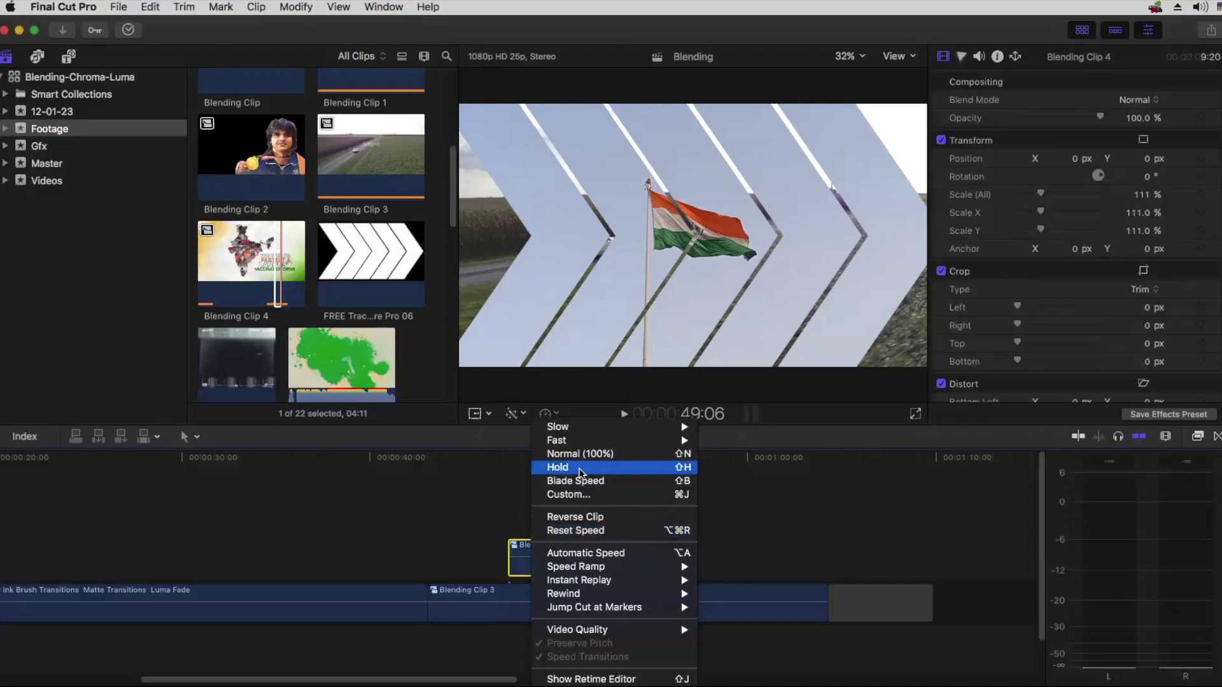
left_click(575, 530)
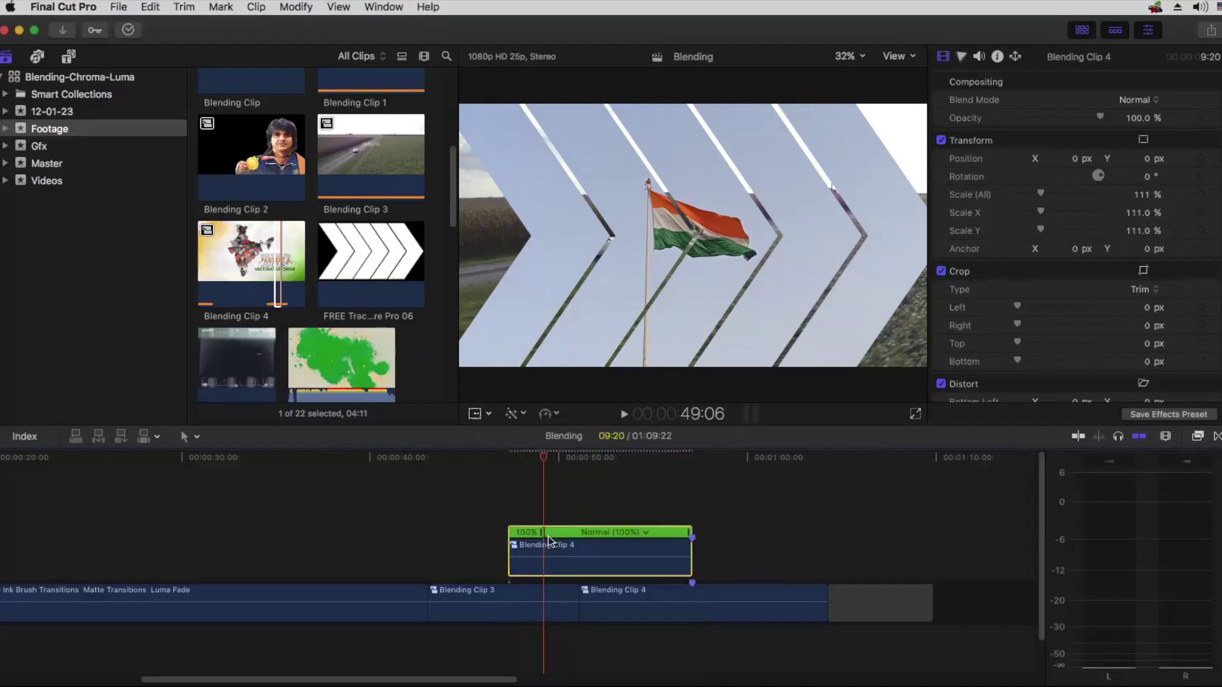
left_click(509, 457)
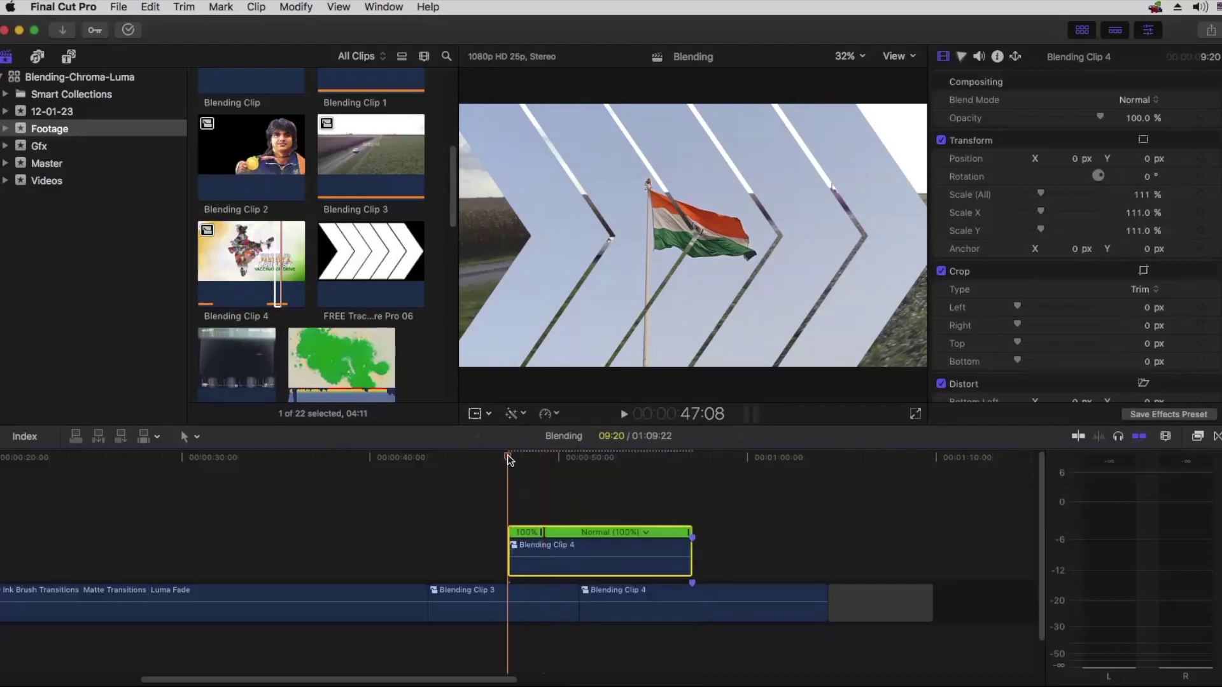
key("space")
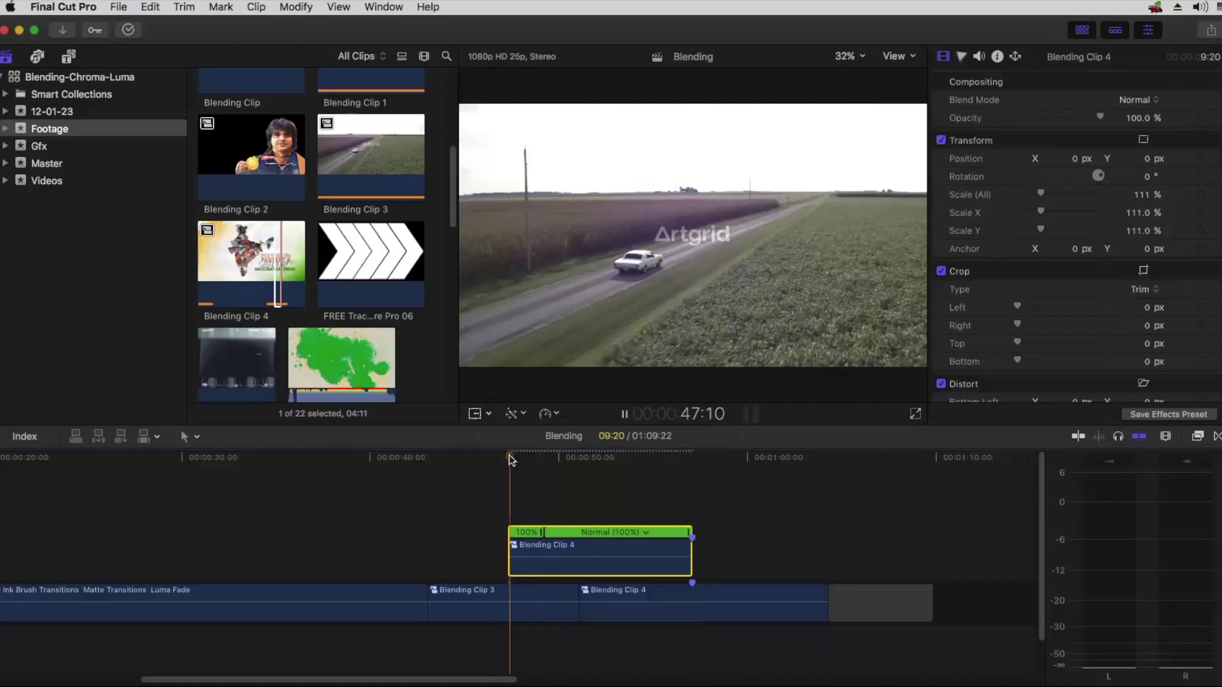
key("super+equal")
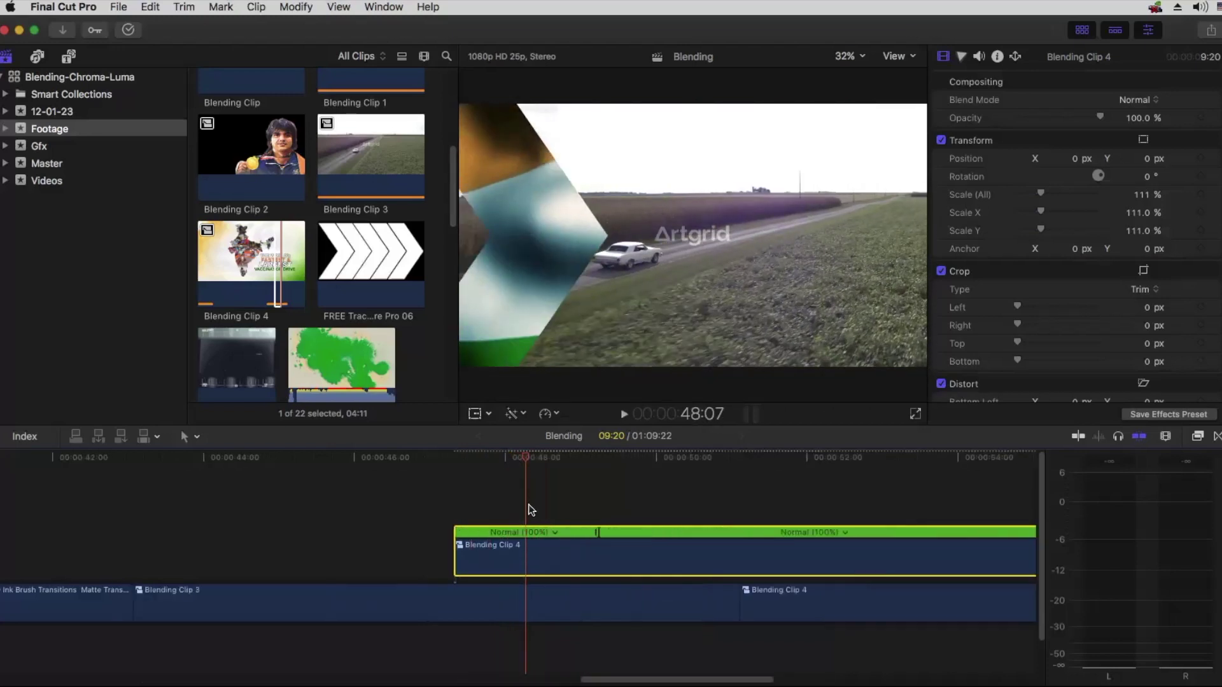
left_click(555, 532)
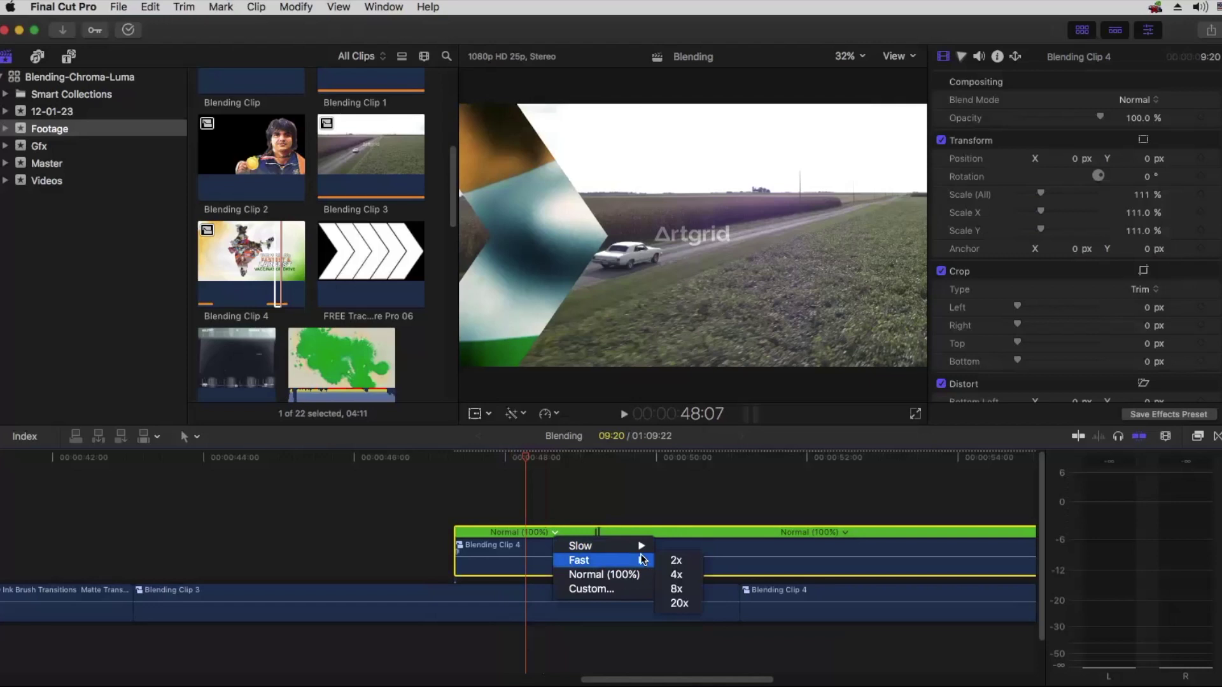
left_click(669, 566)
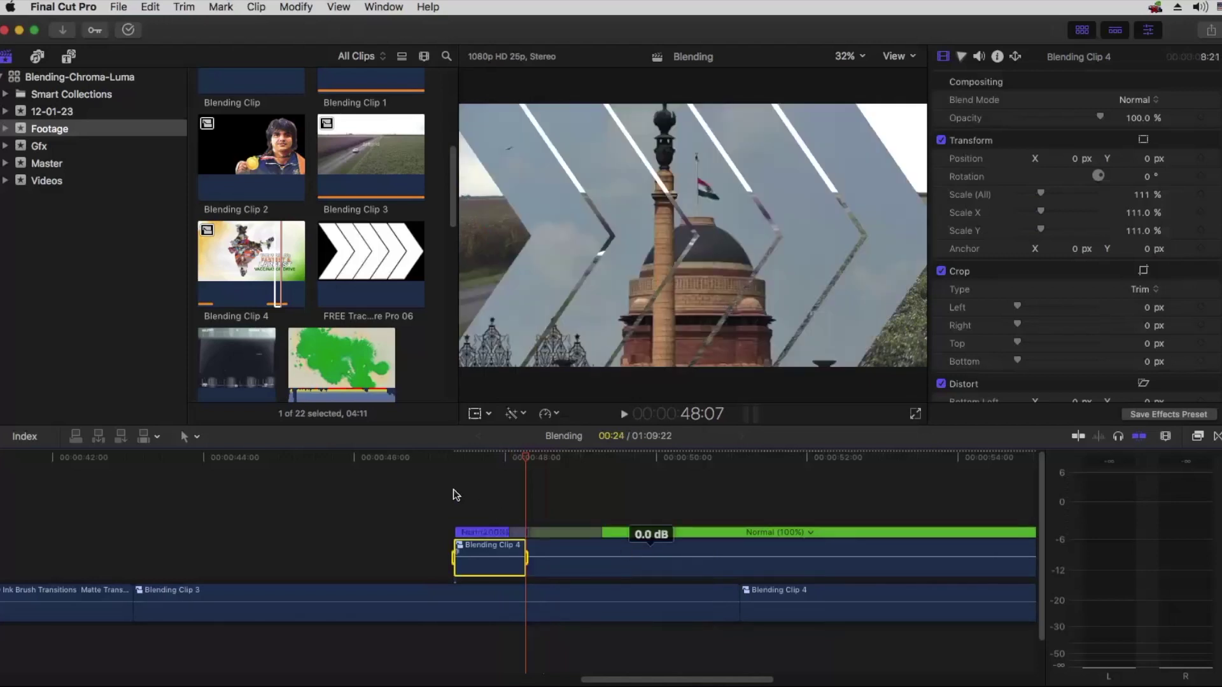
Step: Blade the speed of the upper Blending Clip 4 at 54:07 and set its closing speed segment to 2x fast
key("super+minus")
left_click_drag(571, 457, 758, 493)
left_click(753, 551)
left_click(548, 414)
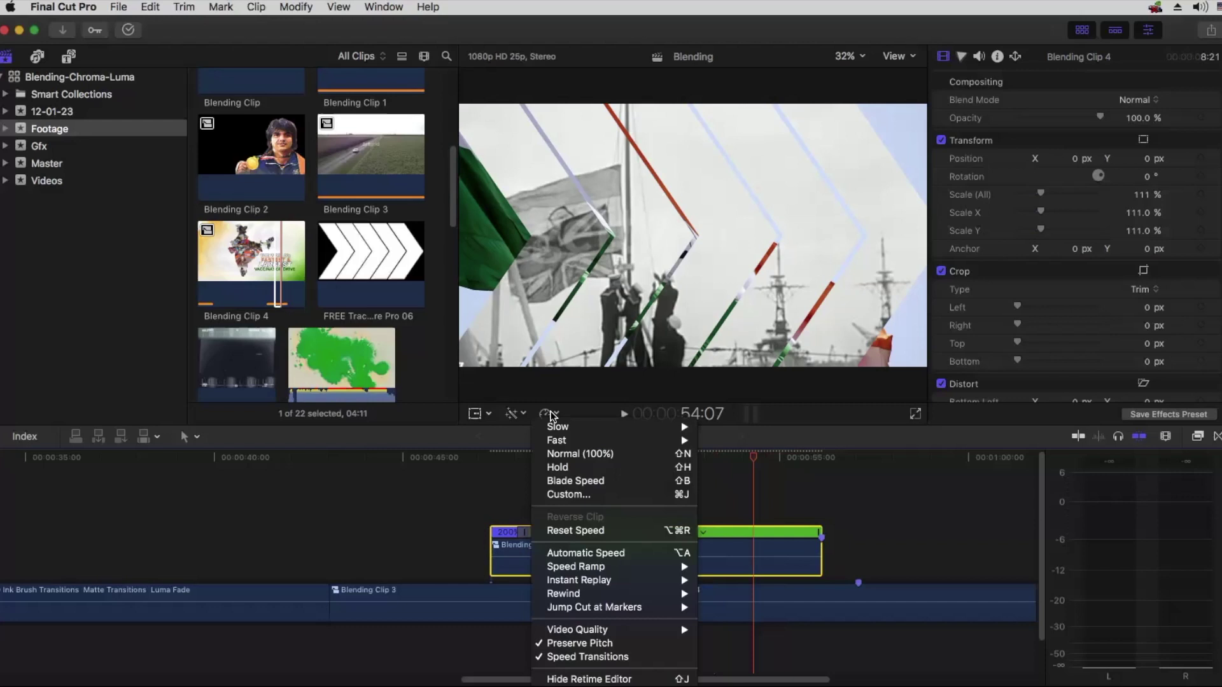
left_click(570, 482)
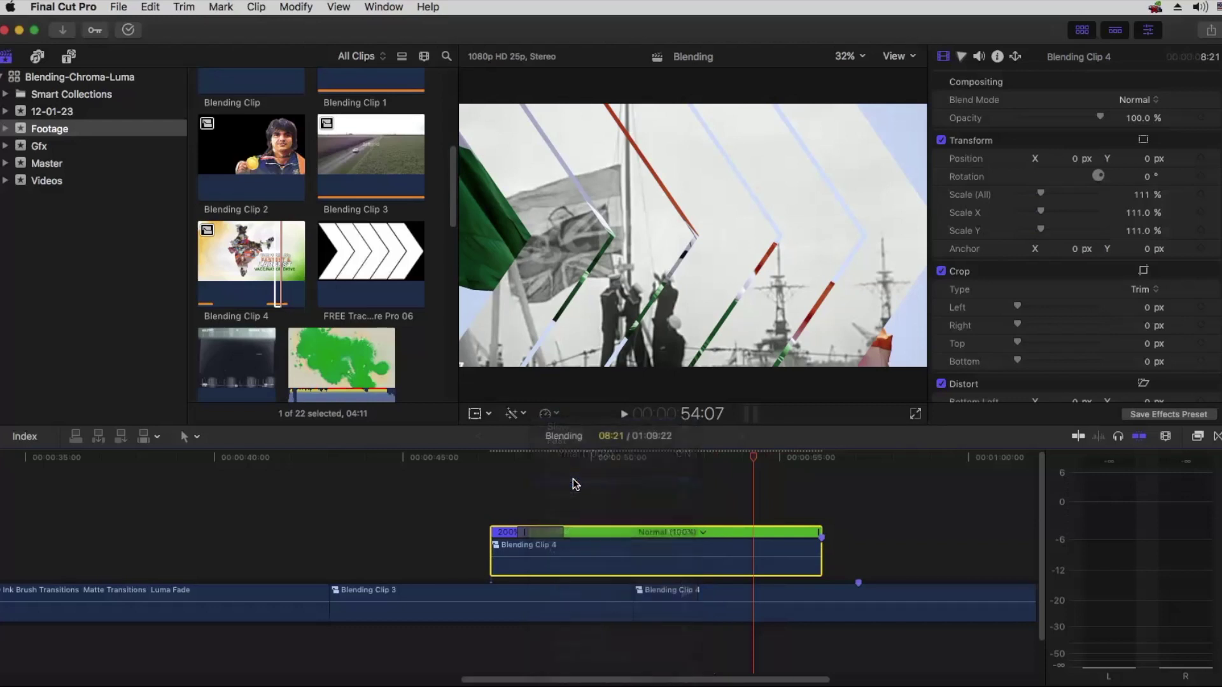
left_click(798, 533)
mouse_move(840, 560)
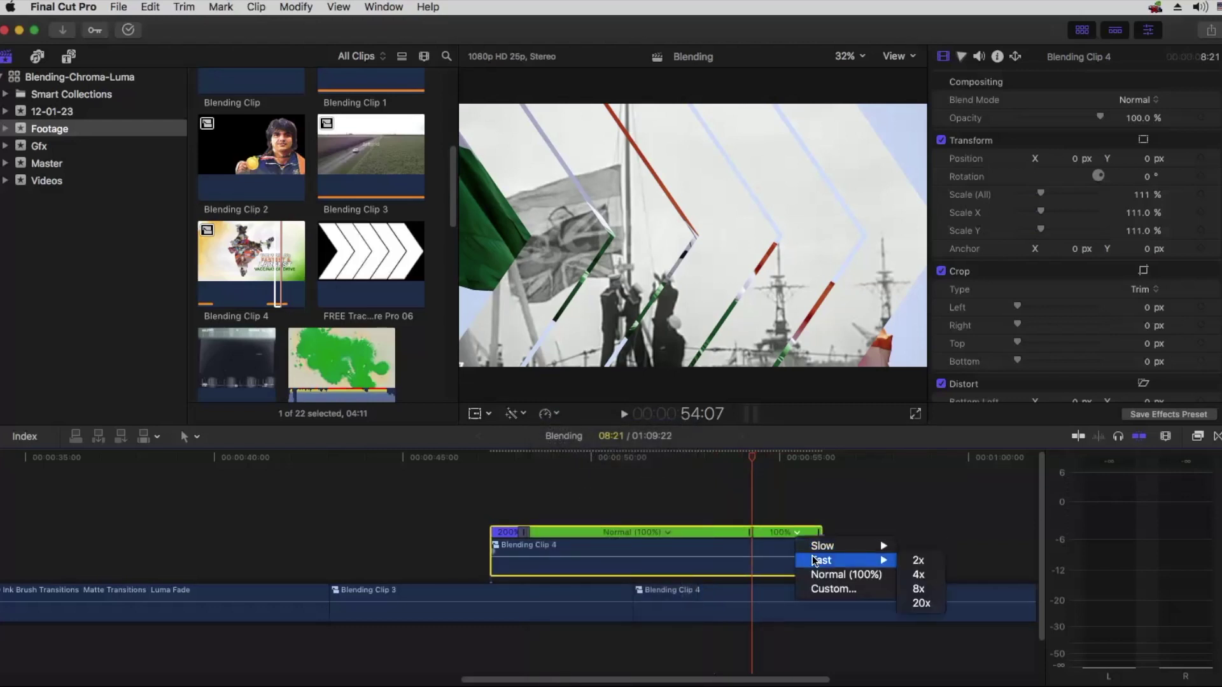
left_click(917, 561)
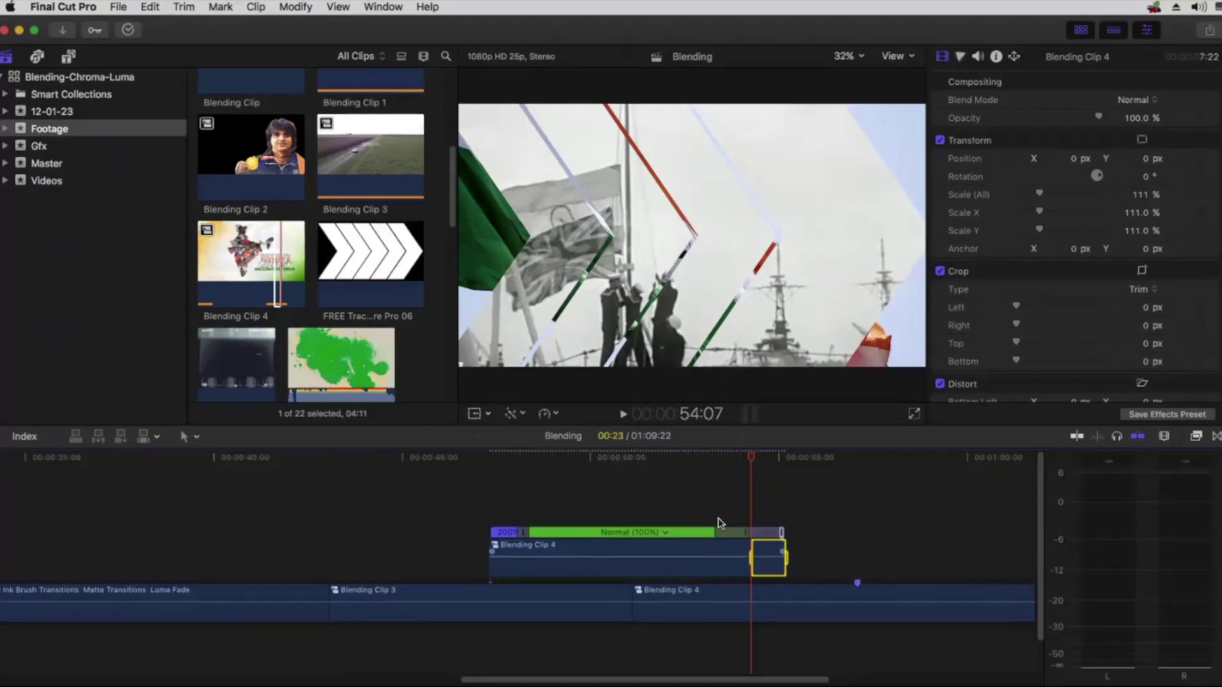
Step: Play from Blending Clip 3 past the end of the retimed upper Blending Clip 4 to review the faster matte transition
left_click(662, 486)
left_click_drag(503, 488, 731, 558)
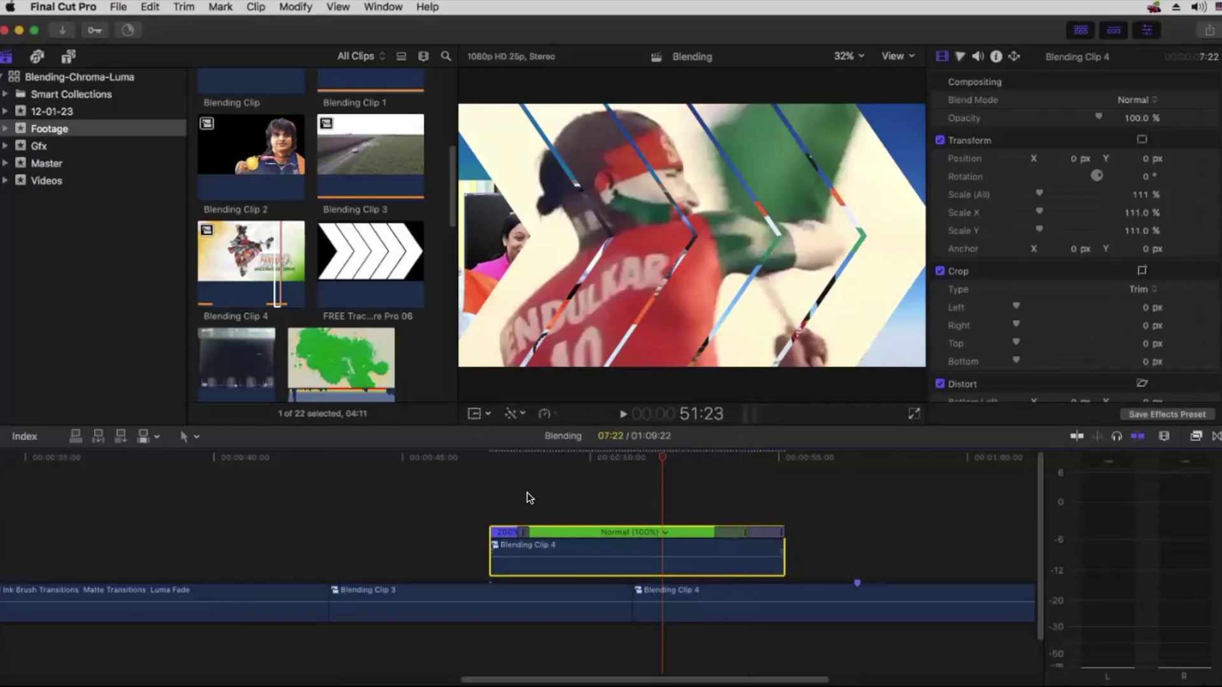
left_click(356, 482)
key("space")
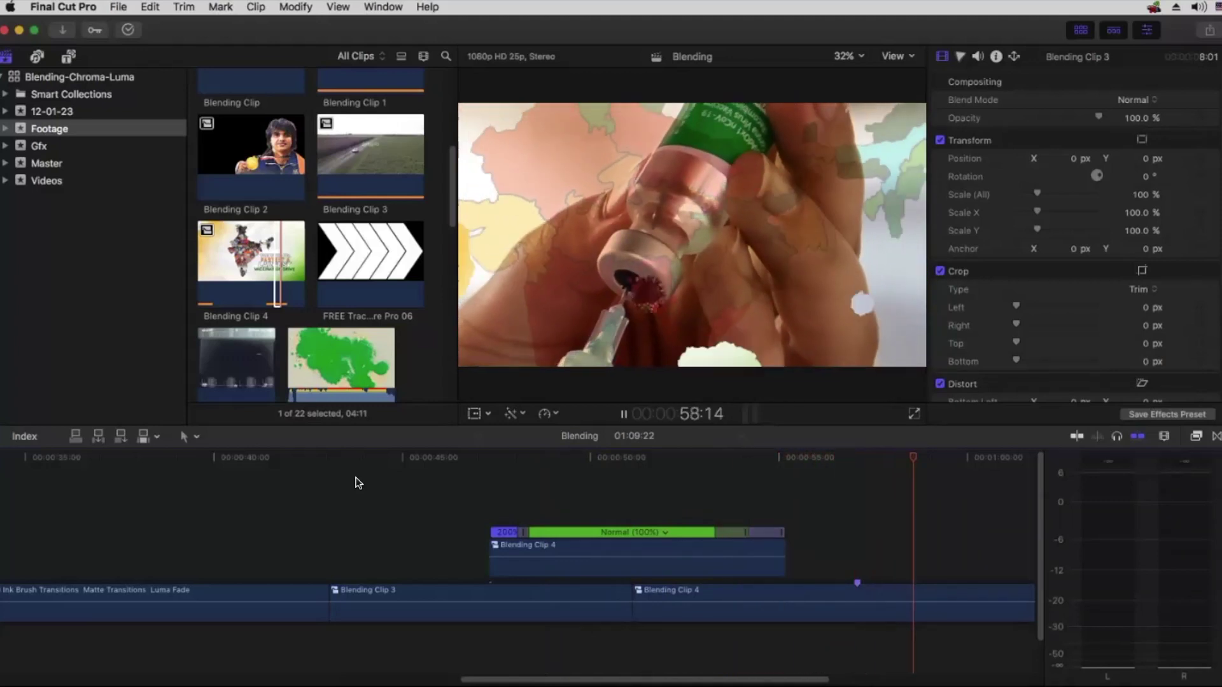
key("space")
key("shift+z")
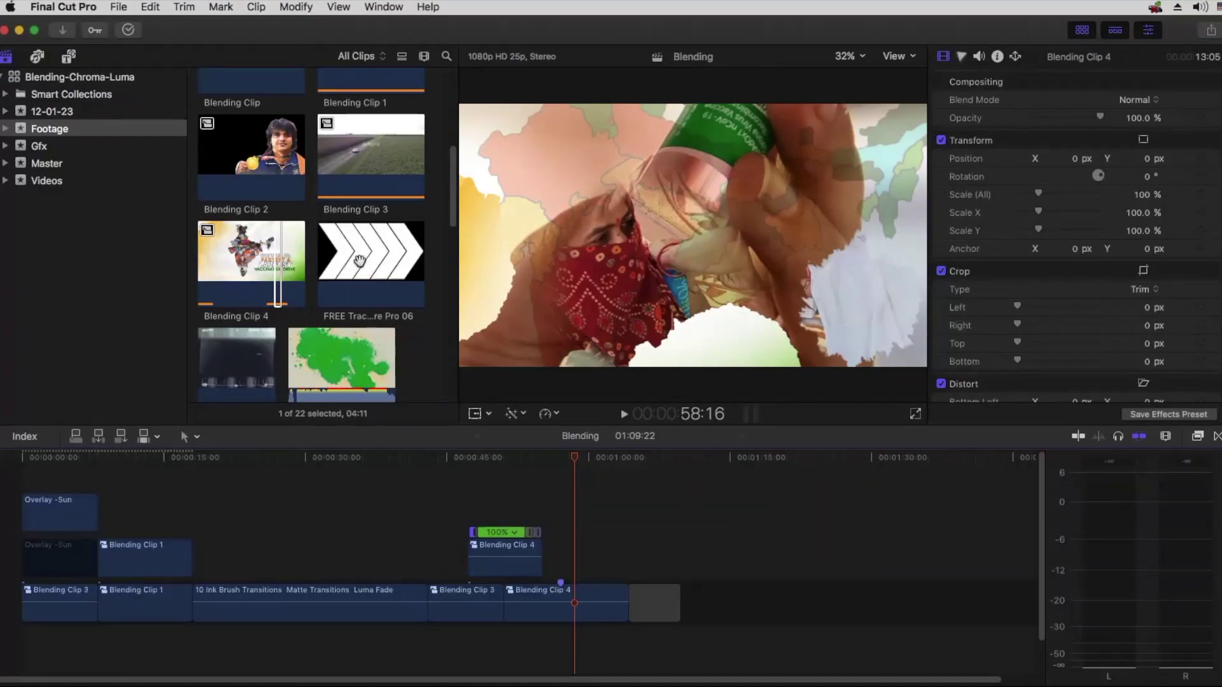
Step: Delete both Blending Clip 4 clips and the Blending Clip 3 that follows the ink brush clip from the timeline
left_click(359, 258)
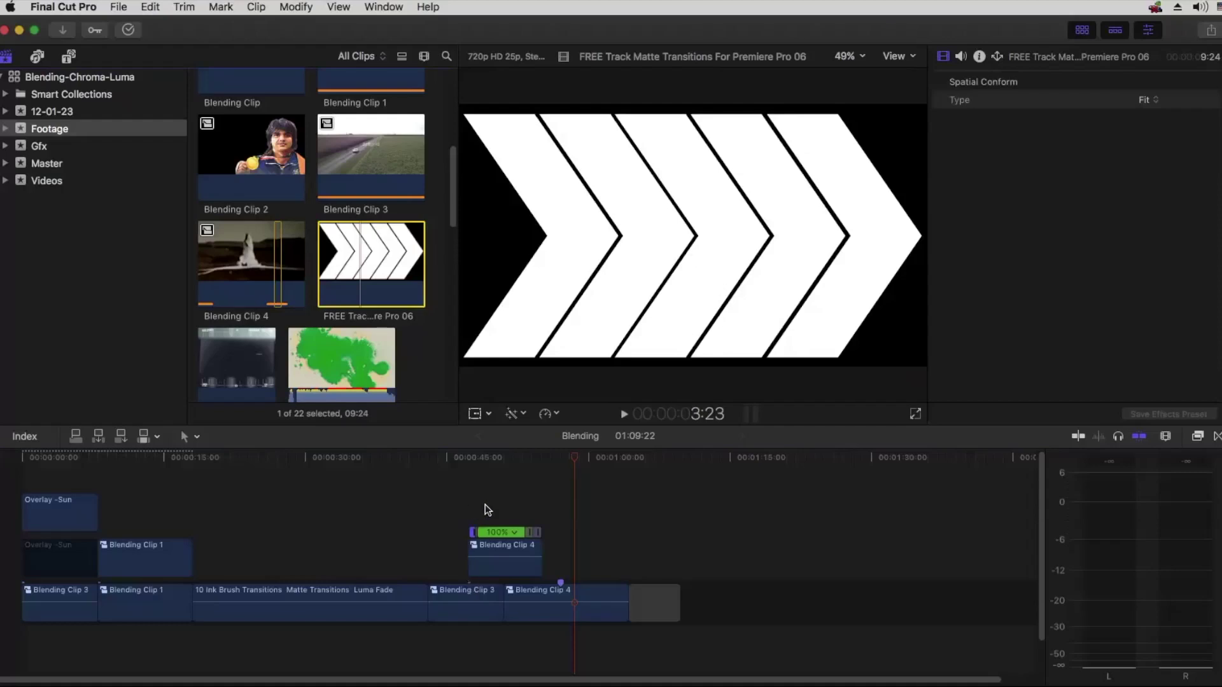
key("super+z")
left_click(570, 616)
key("Delete")
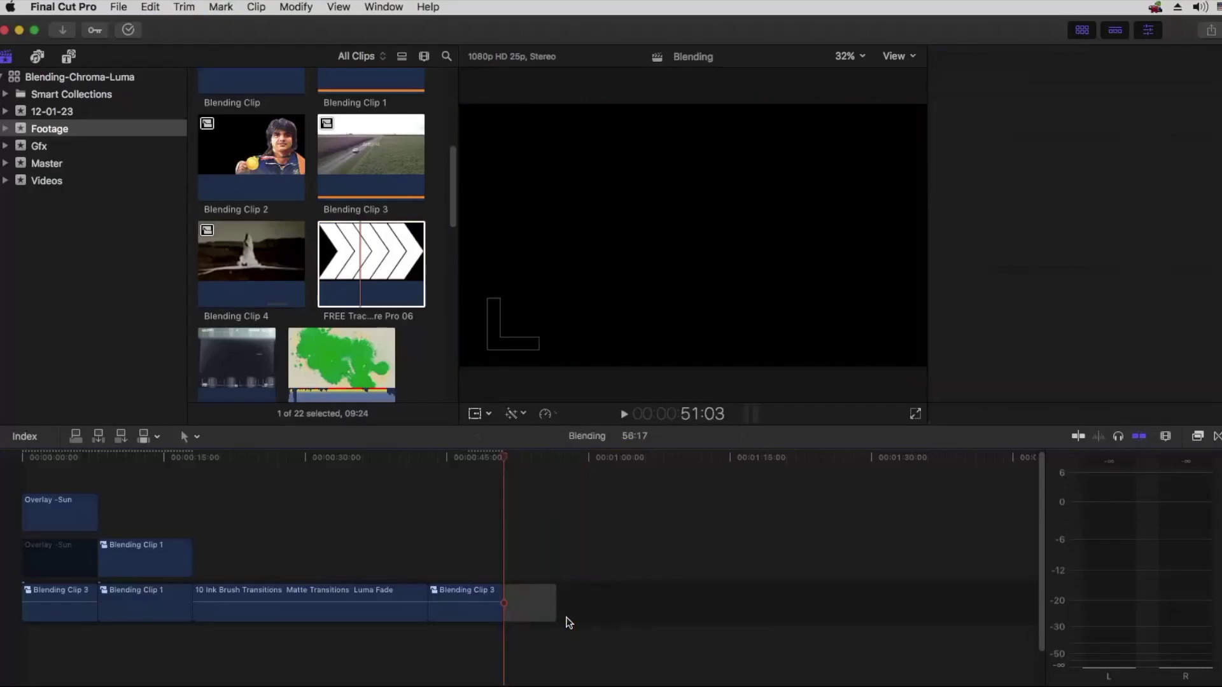
left_click(429, 513)
left_click(468, 611)
key("Delete")
Step: Play the 10 Ink Brush Transitions clip from its start at 18:02 to preview its first brush matte
left_click(387, 457)
left_click_drag(351, 460, 199, 484)
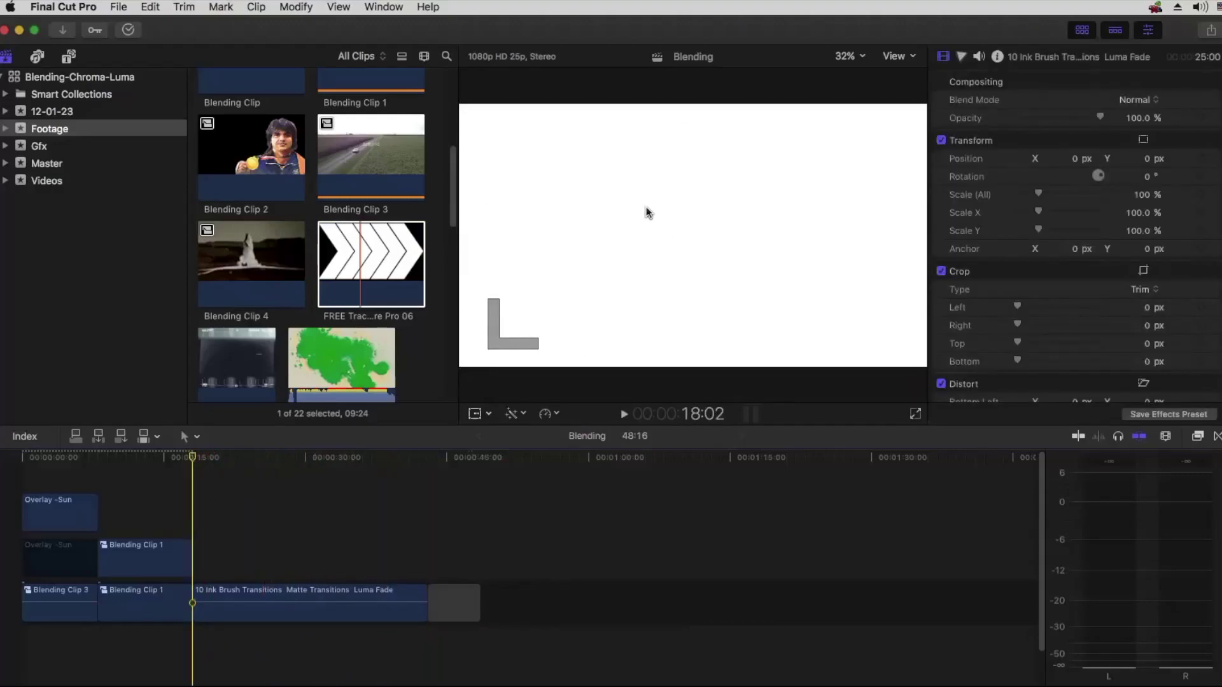
key("space")
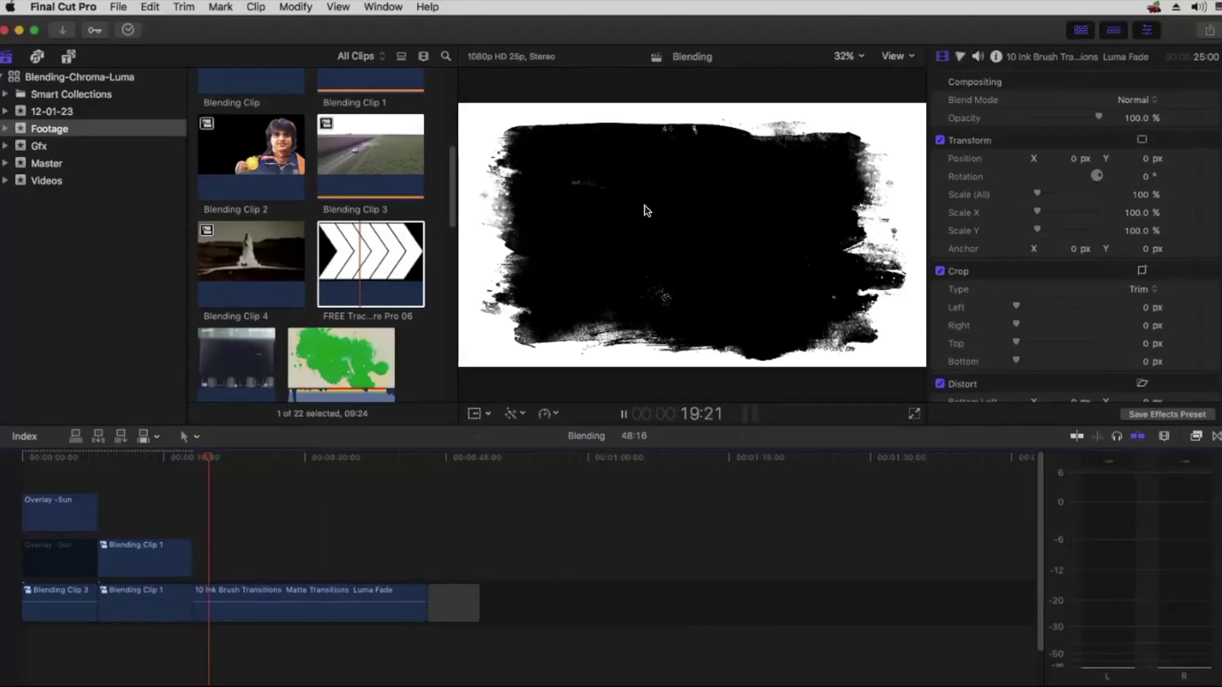
key("space")
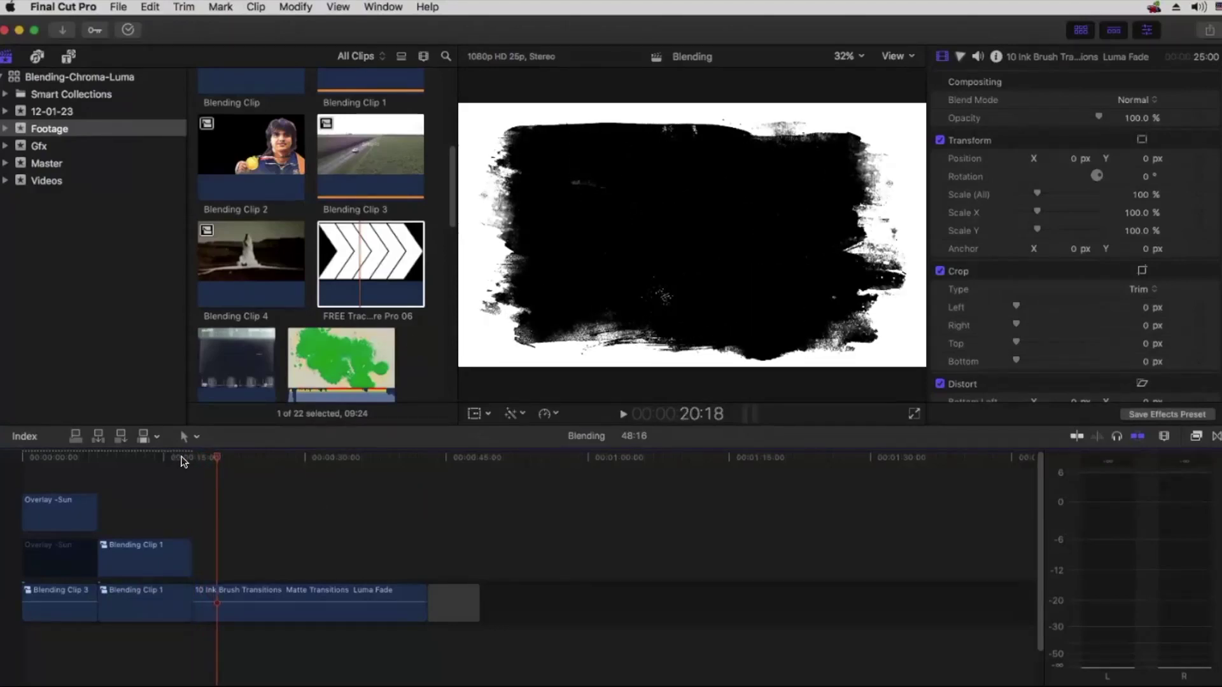
Step: Connect the To Add Overlay clip from the Videos event beneath the 10 Ink Brush Transitions clip, starting at 18:02
left_click(188, 456)
key("super+equal")
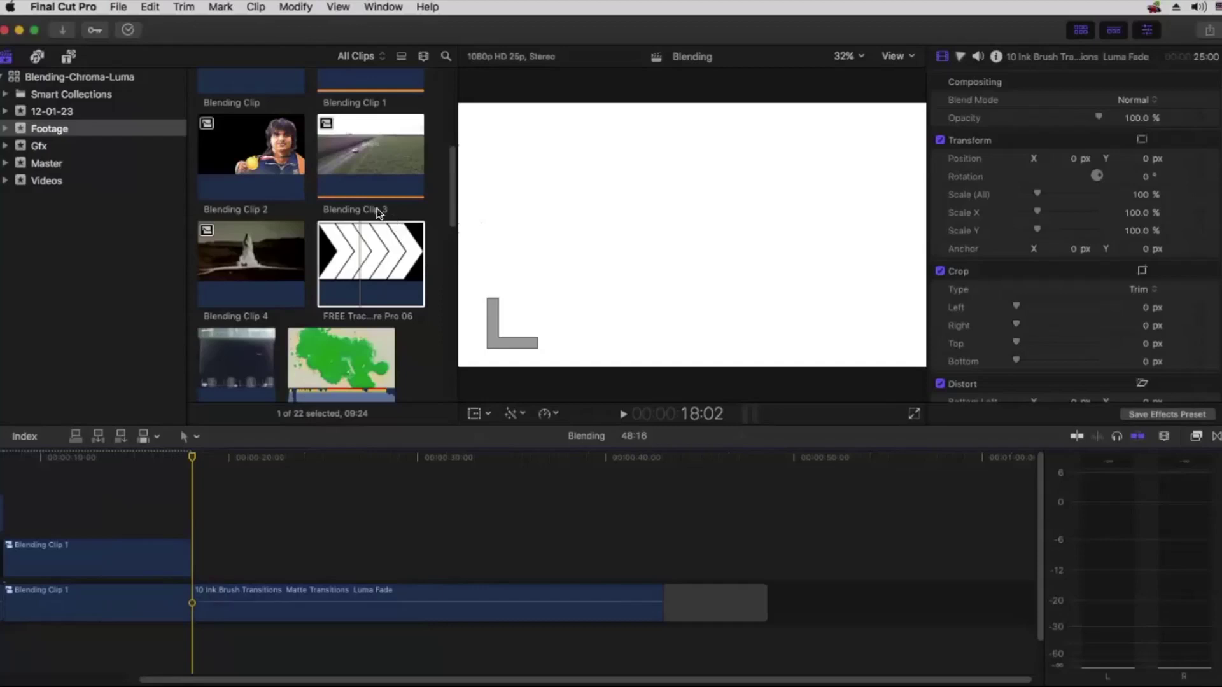
scroll(365, 270, "up", 4)
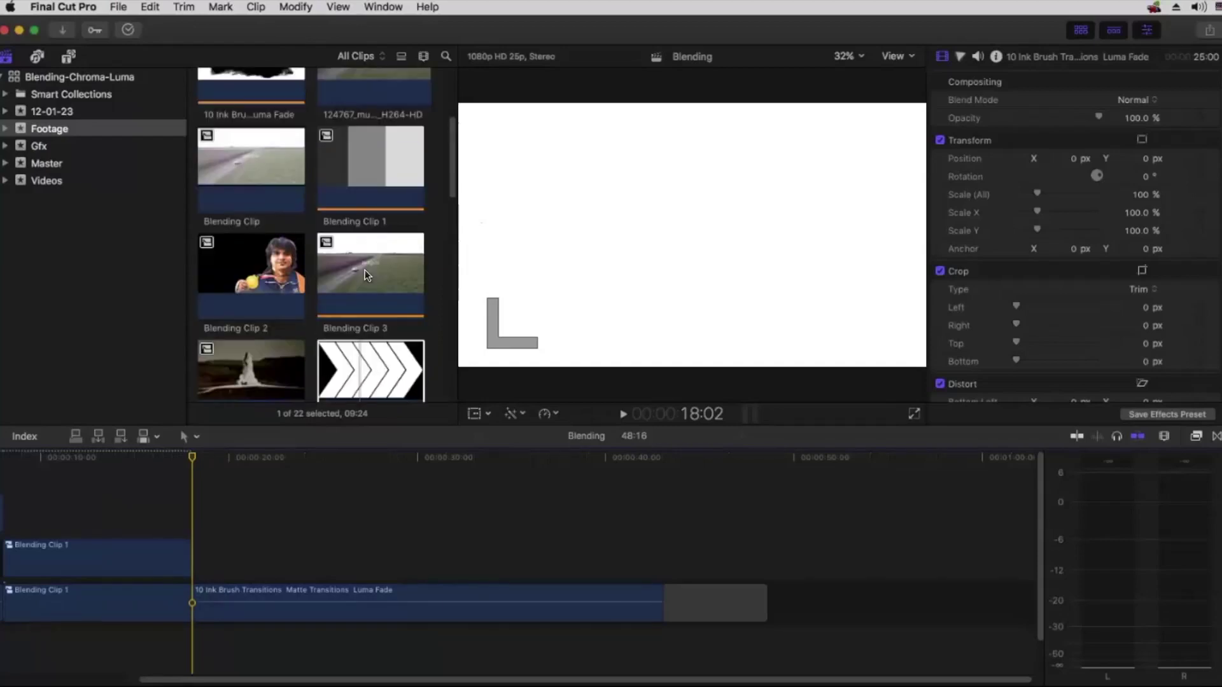
scroll(368, 261, "down", 1)
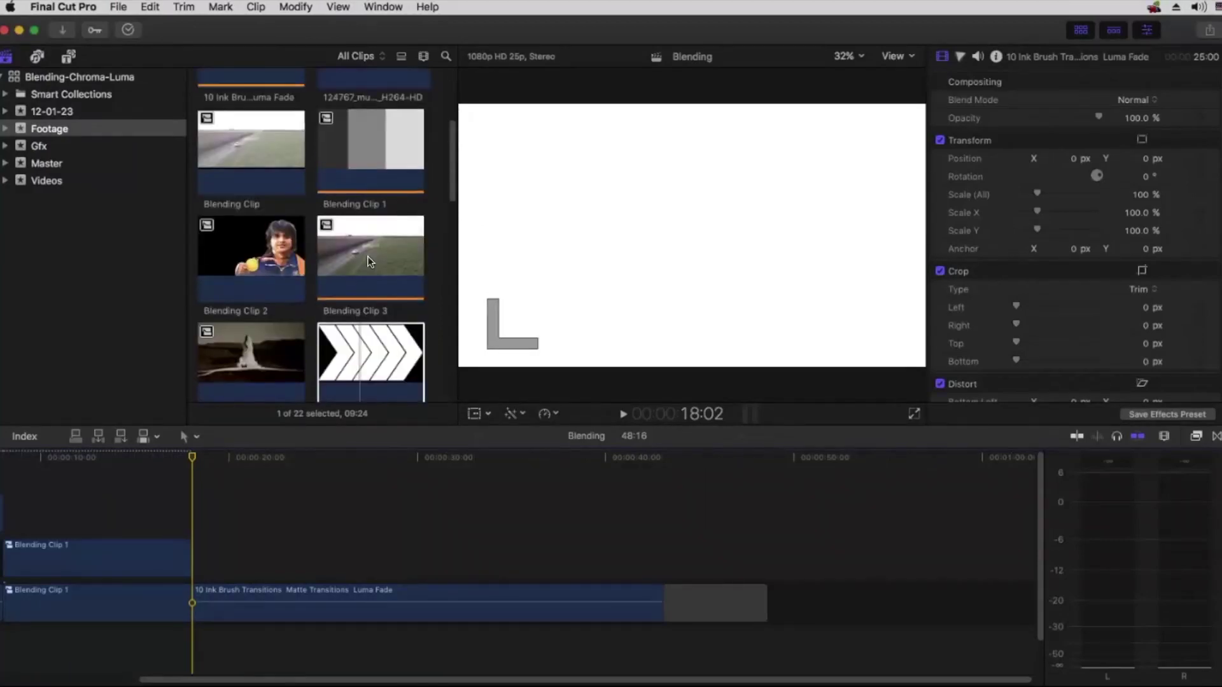
scroll(365, 247, "down", 10)
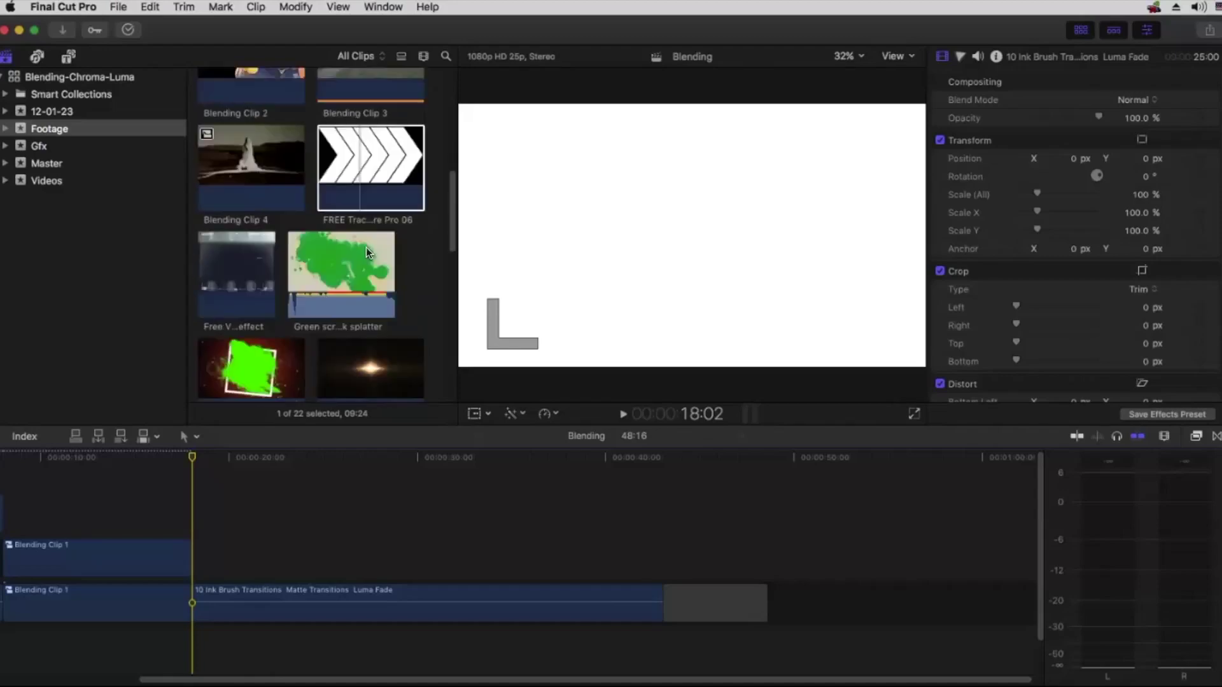
scroll(366, 248, "down", 5)
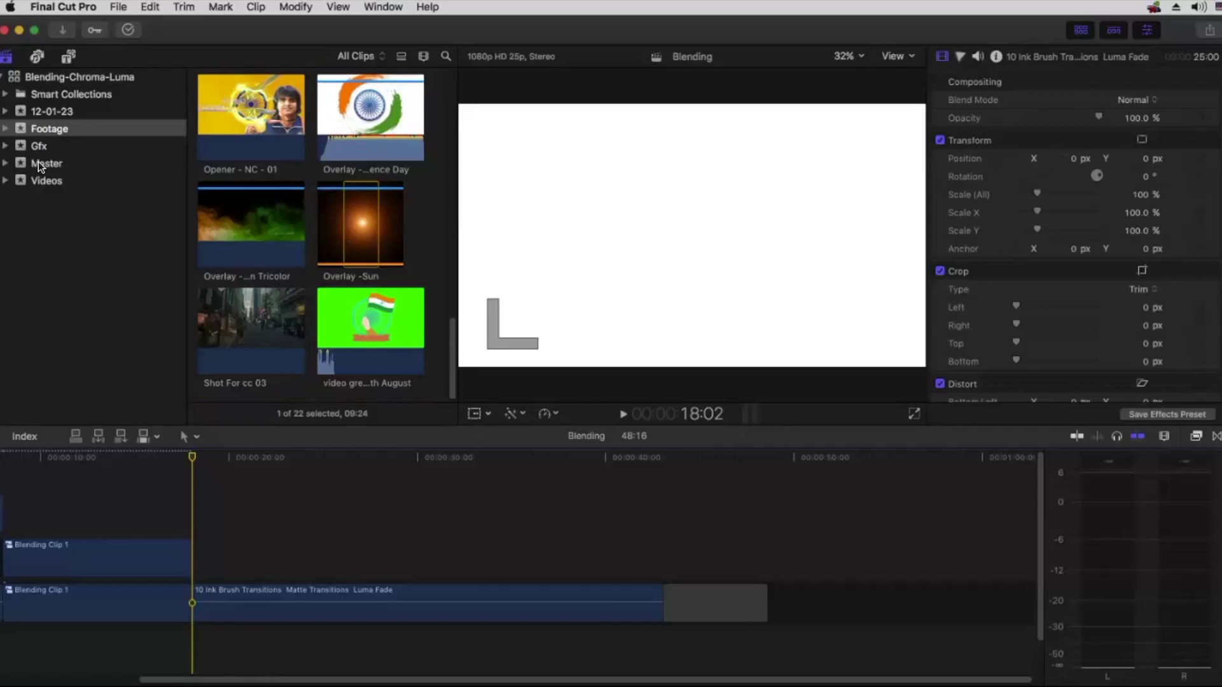
left_click(43, 178)
left_click(379, 114)
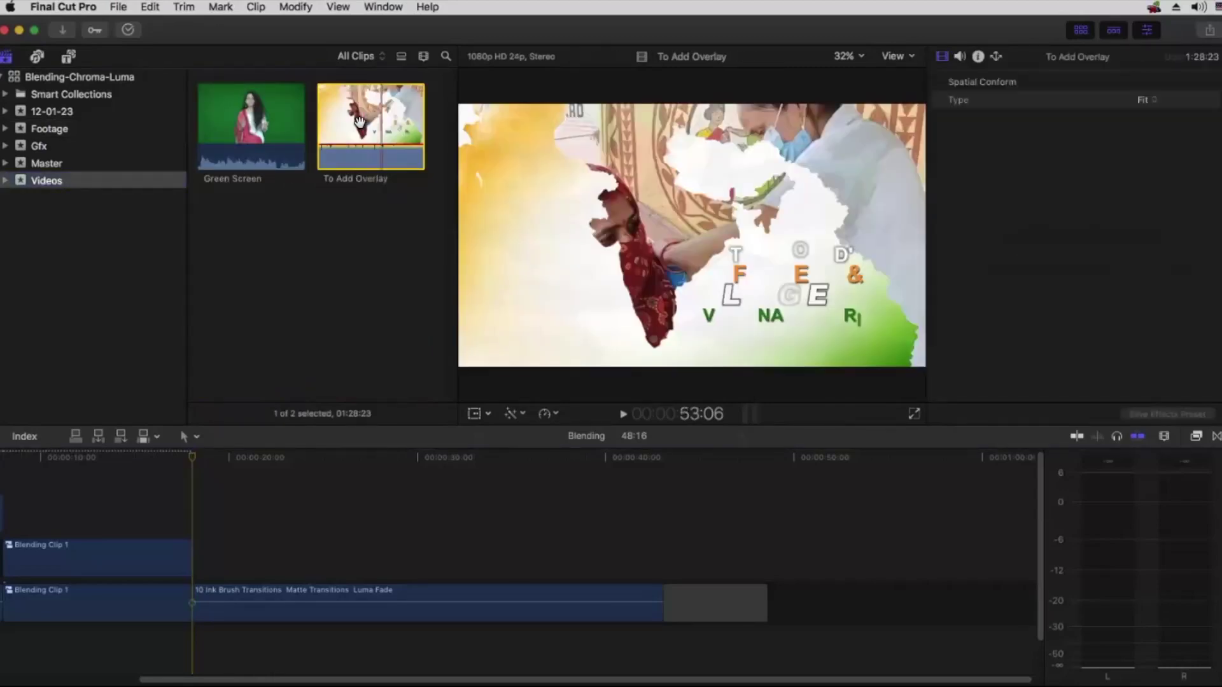
left_click_drag(374, 118, 202, 659)
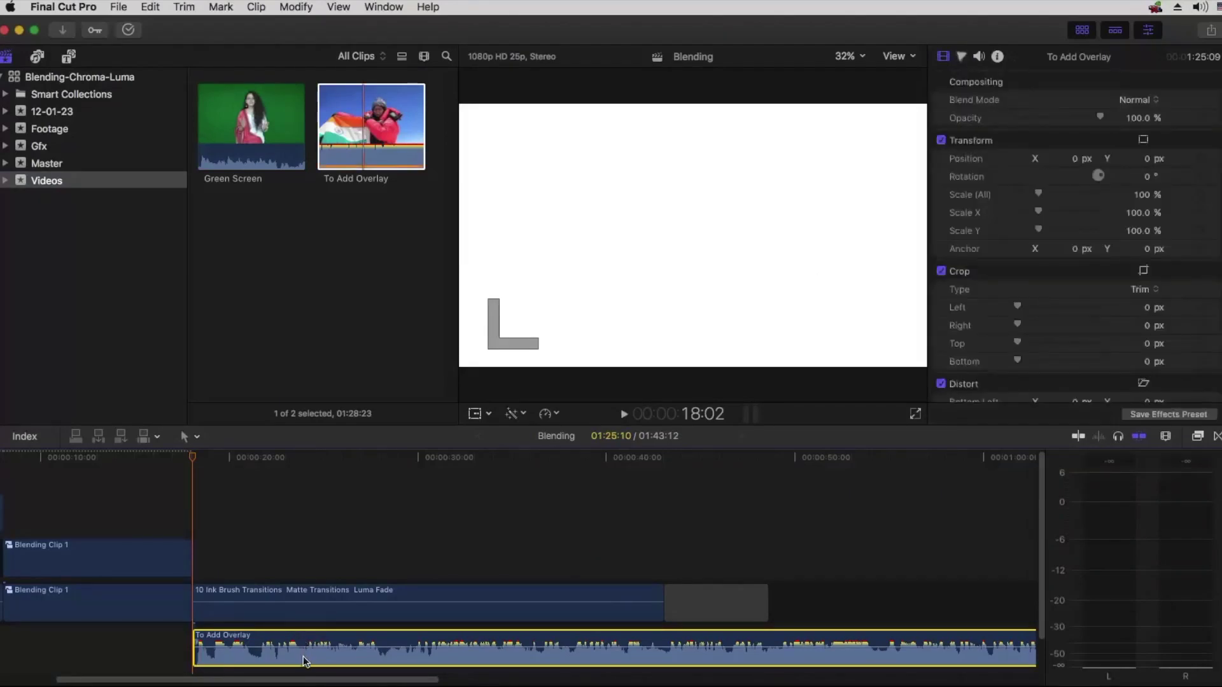
Step: Lower the audio volume of the connected To Add Overlay clip by five increments
key("ctrl+minus")
key("ctrl+minus")
key("ctrl+minus")
key("ctrl+minus")
key("ctrl+minus")
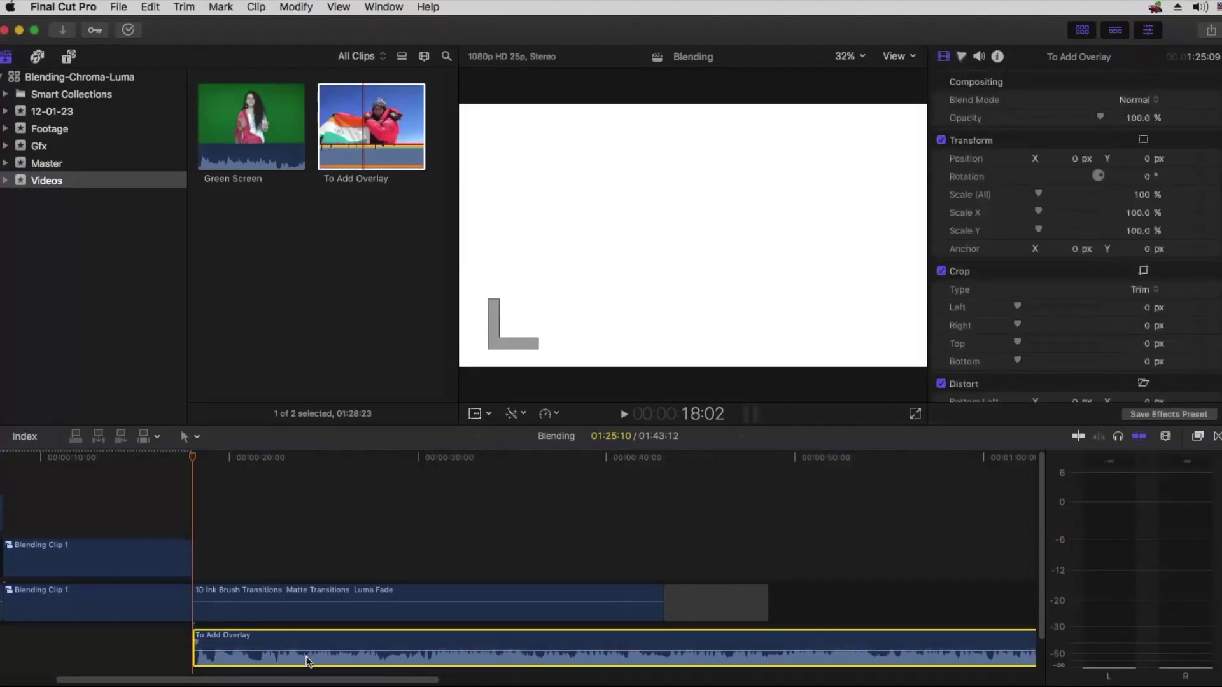
Step: Play the ink brush clip from 18:02 to 21:15 to find where its first brush stroke is fully formed
left_click_drag(287, 547, 461, 516)
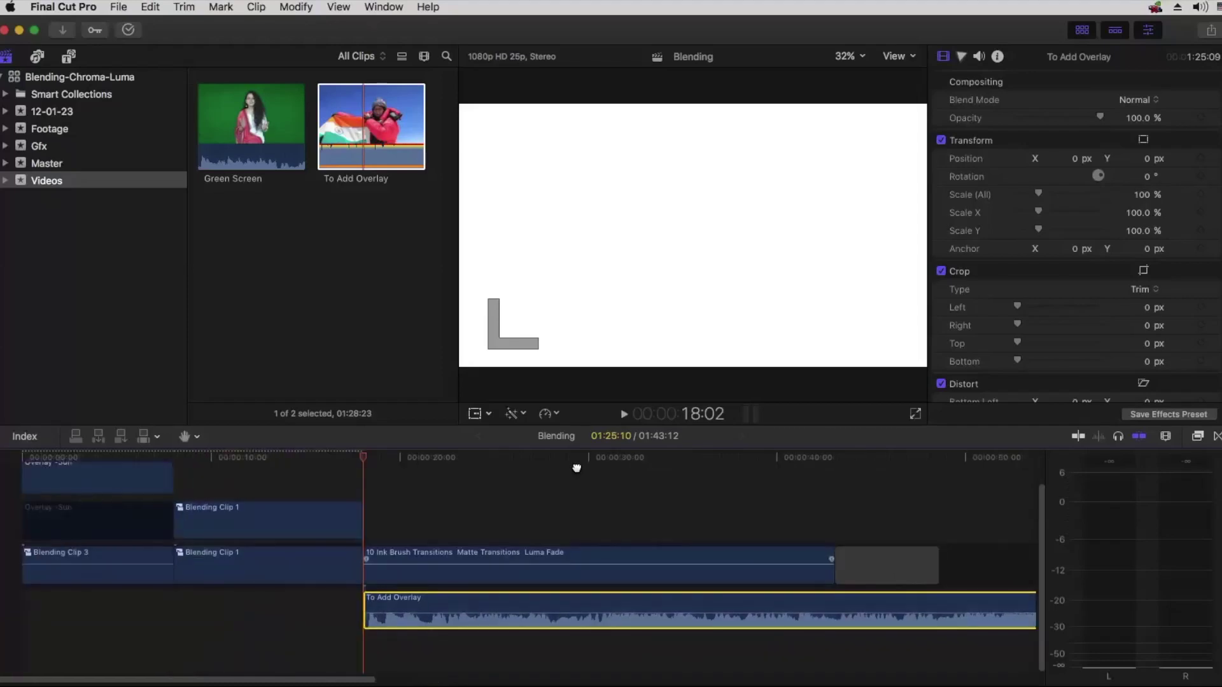
key("a")
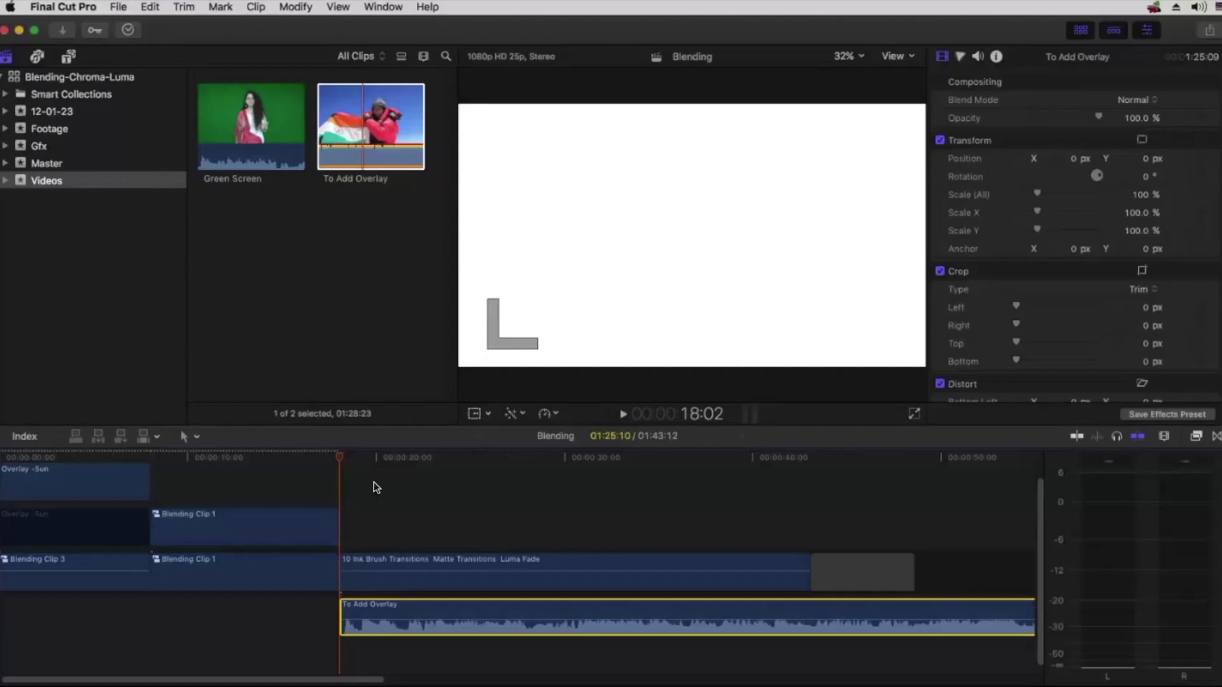
key("space")
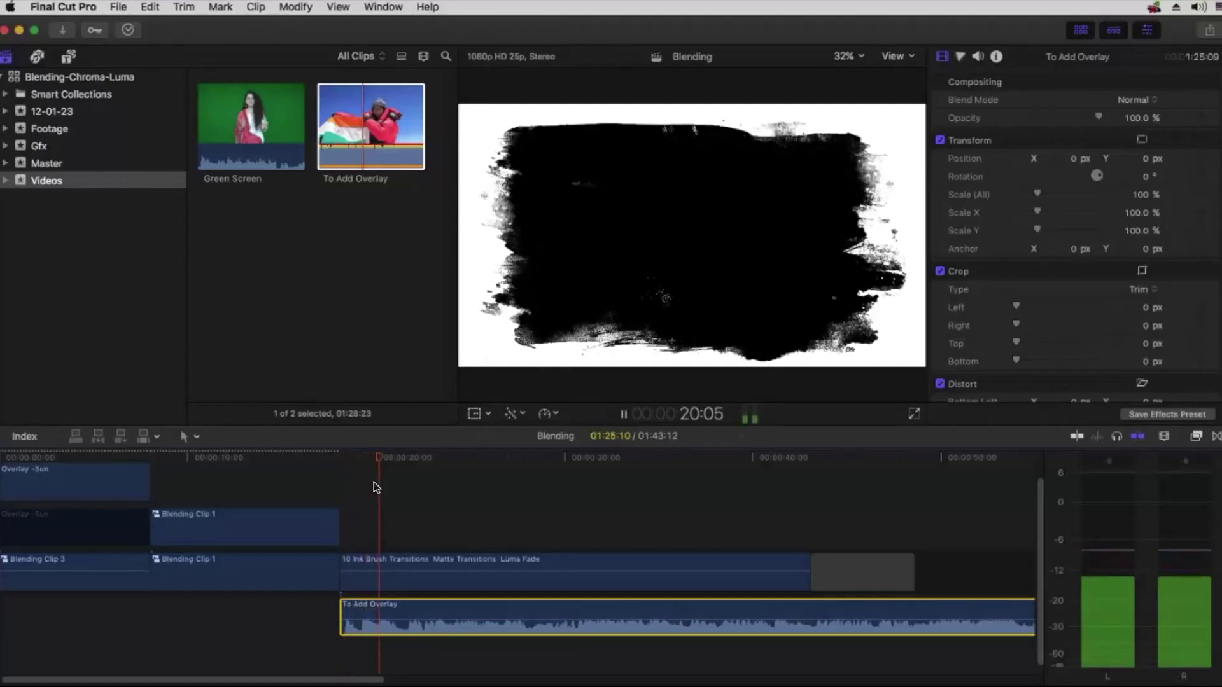
key("space")
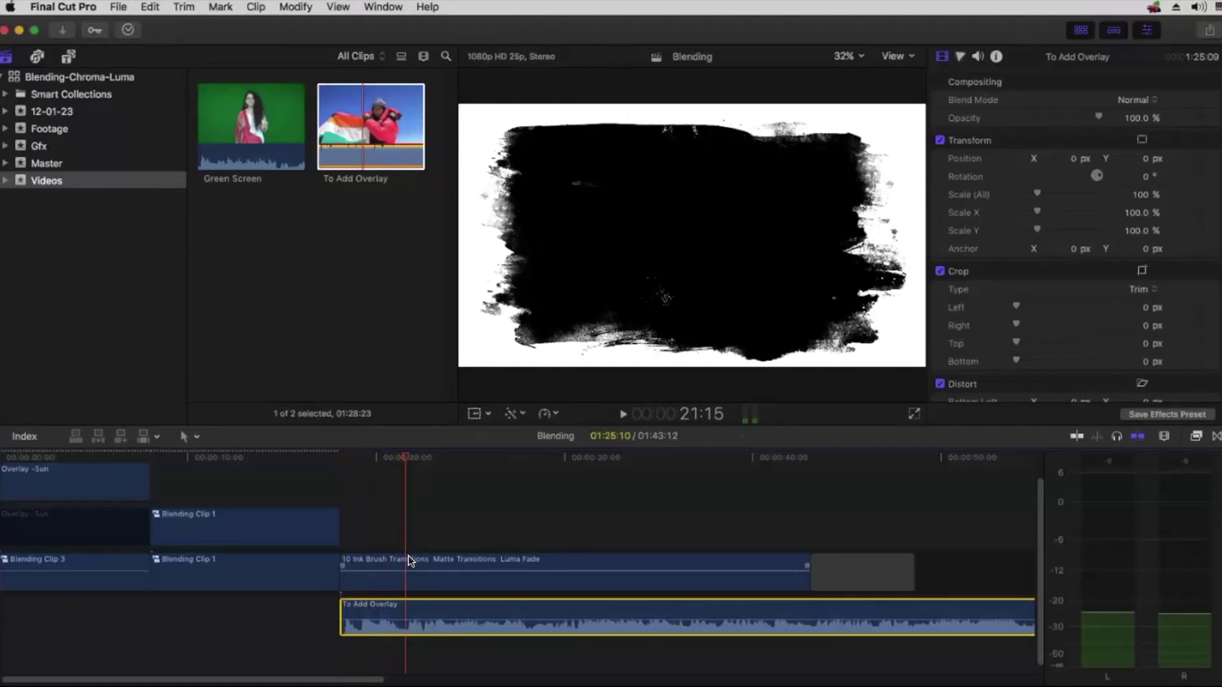
Step: Split the 10 Ink Brush Transitions clip at 21:15 and paste a copy of its first part after the cut
left_click(408, 559)
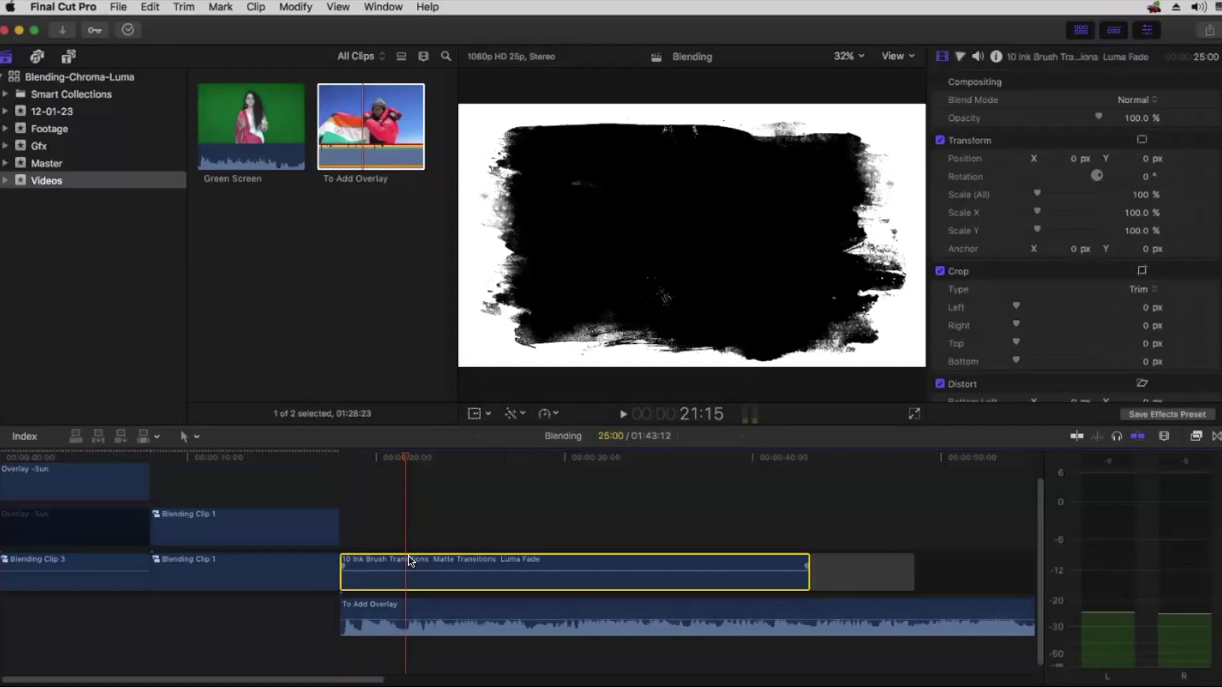
key("super+b")
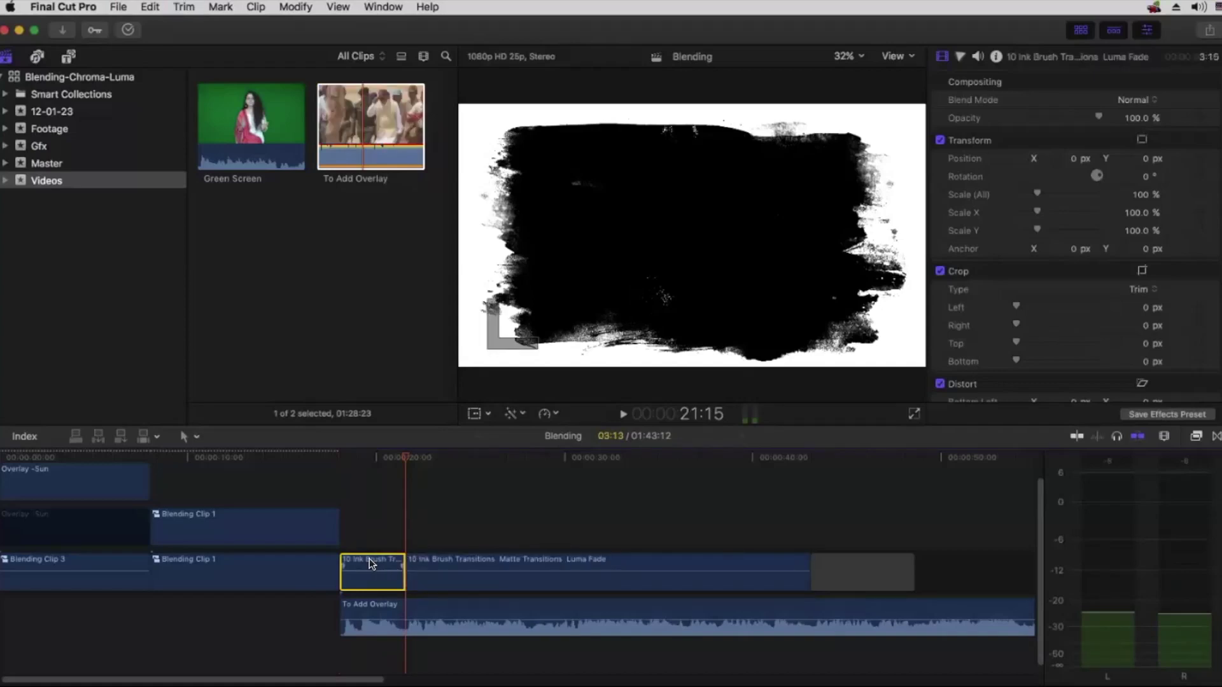
key("super+v")
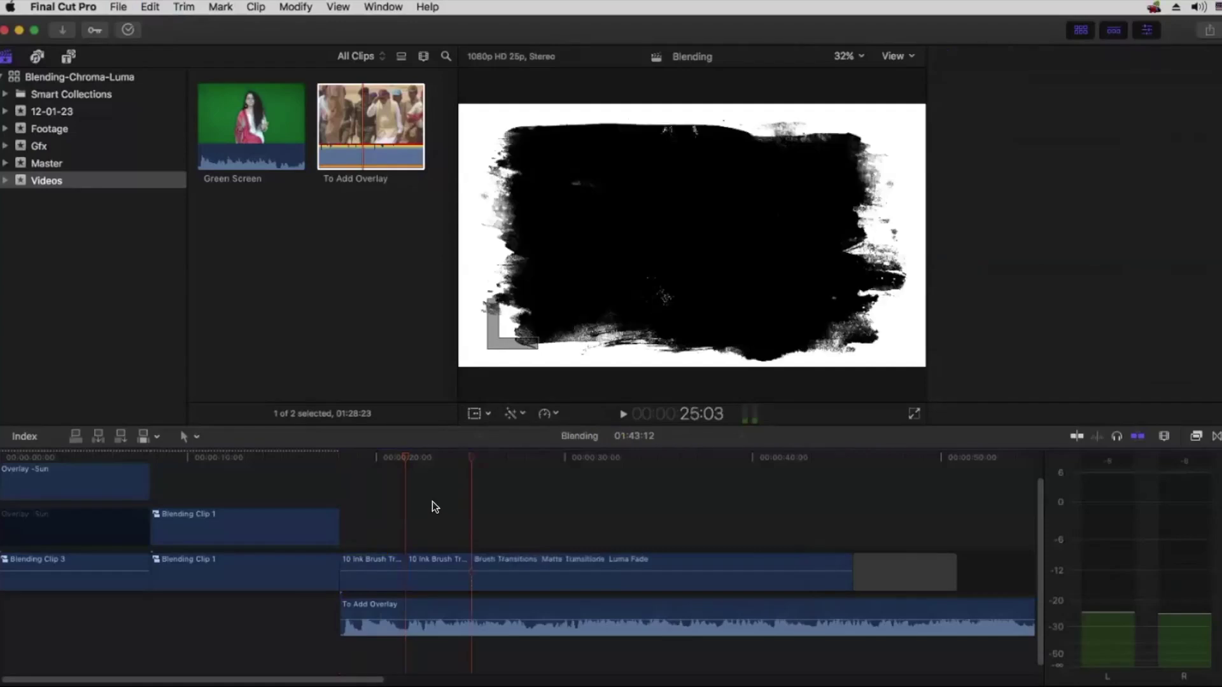
Step: Play the first two 10 Ink Brush Transitions clips from 18:02 to 23:22 to examine how the brush stroke repeats
left_click_drag(398, 462, 341, 460)
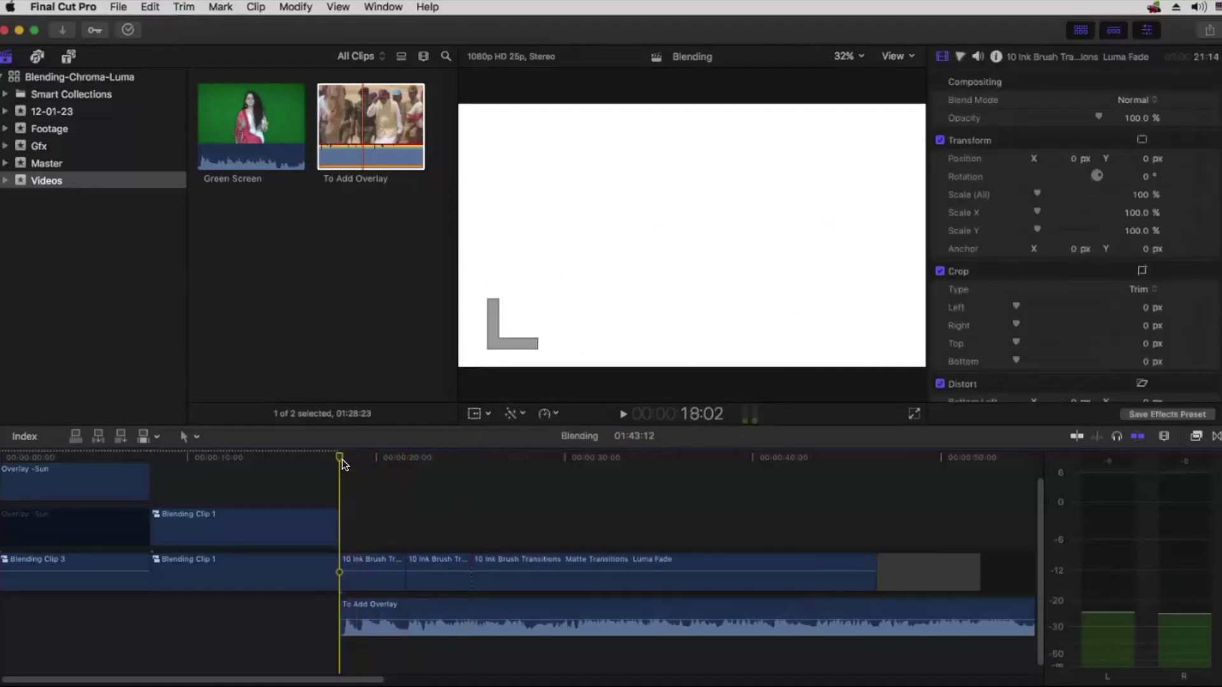
key("space")
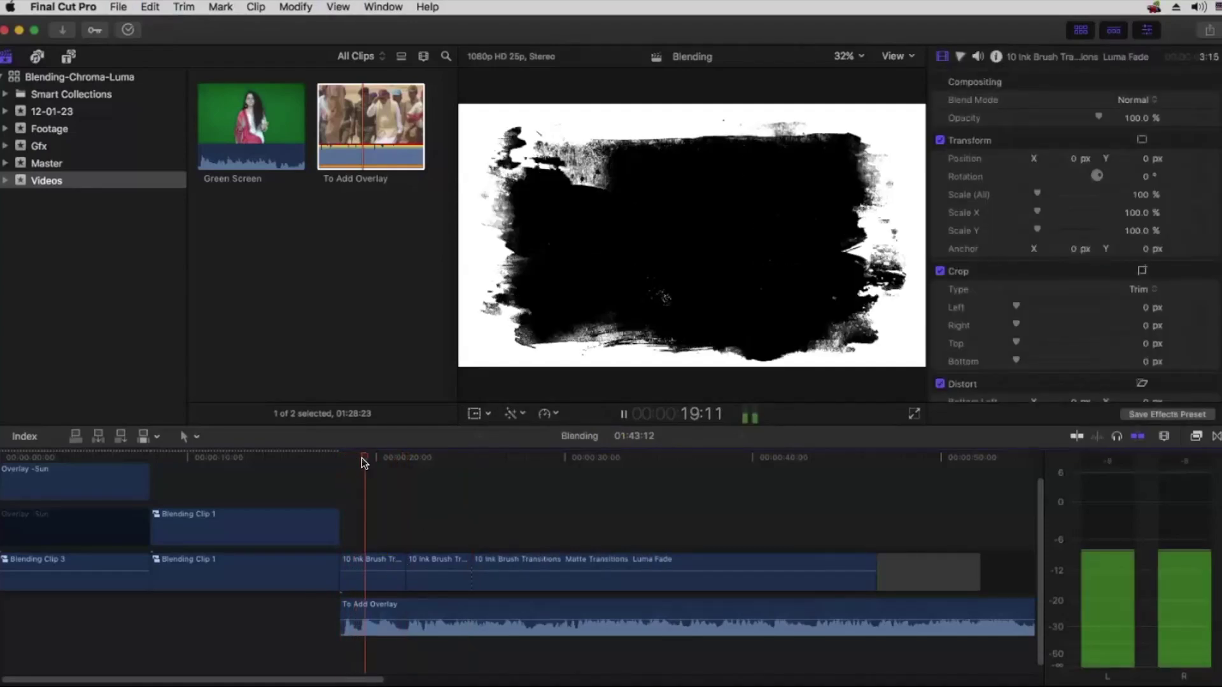
key("space")
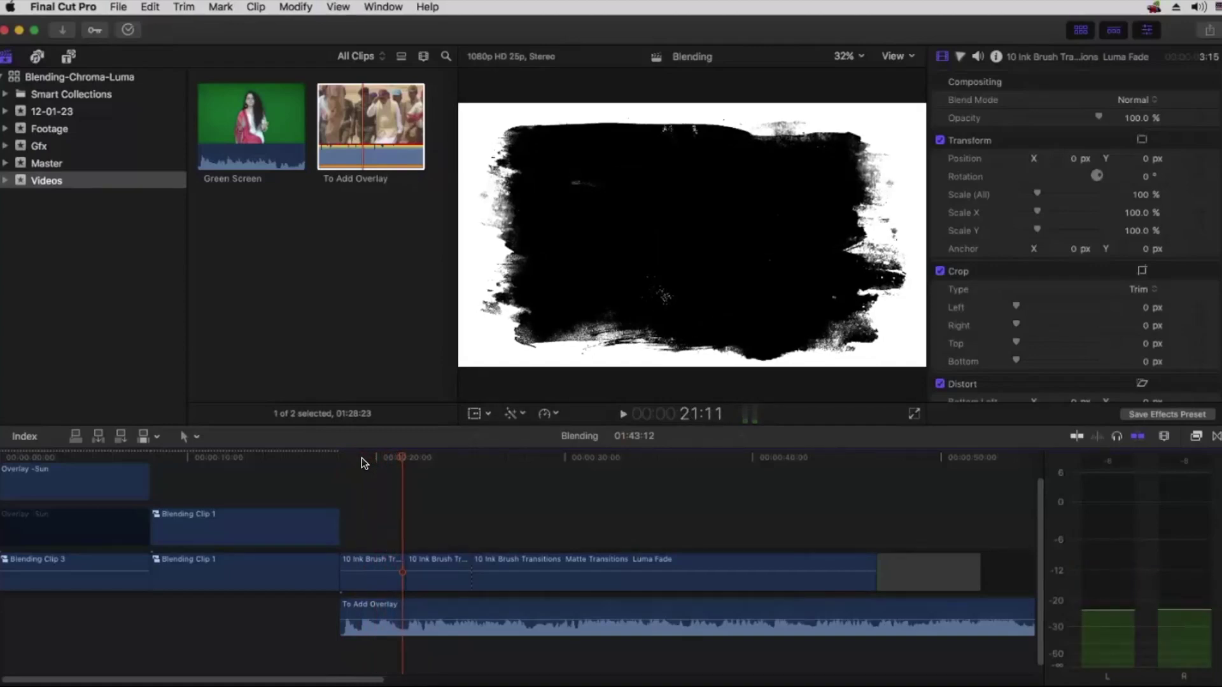
key("space")
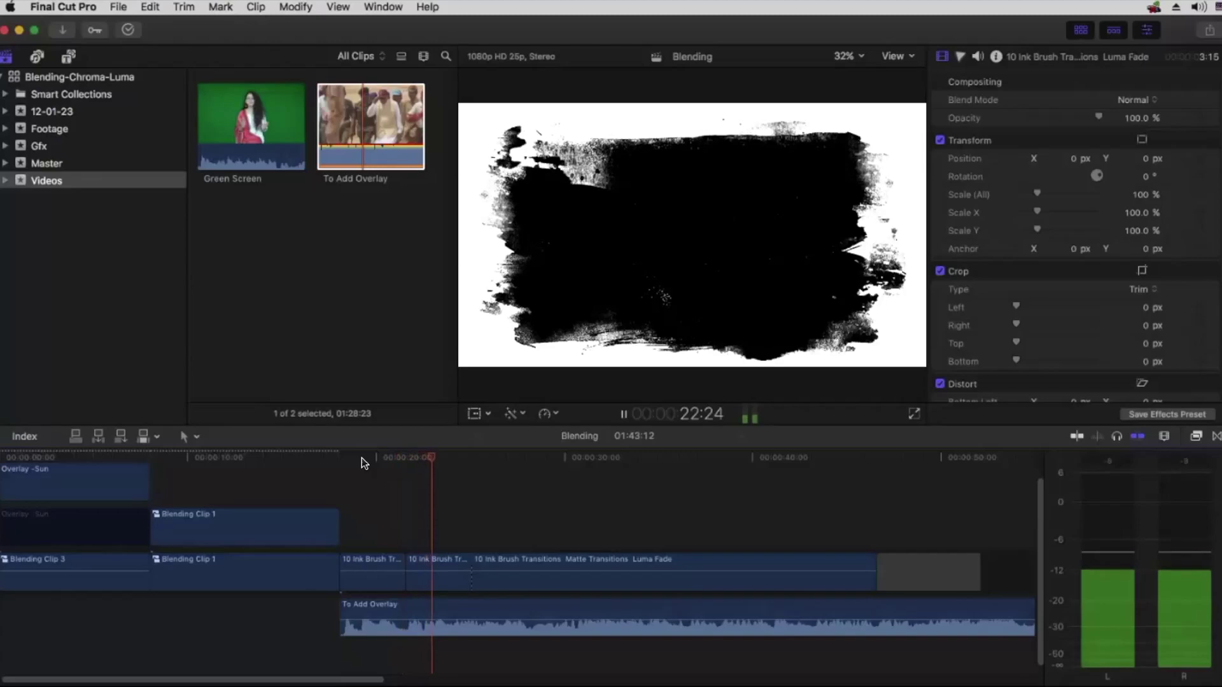
key("space")
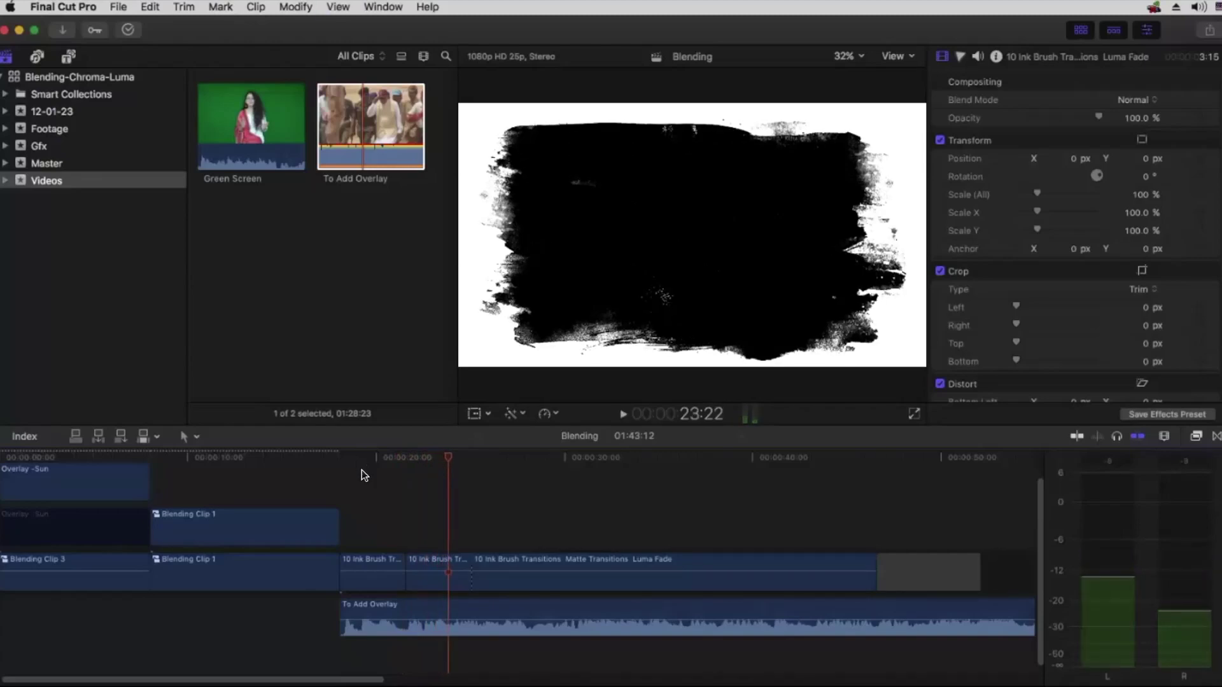
Step: Copy the first 10 Ink Brush Transitions clip and insert another copy of it at 21:15
left_click(362, 470)
key("super+equal")
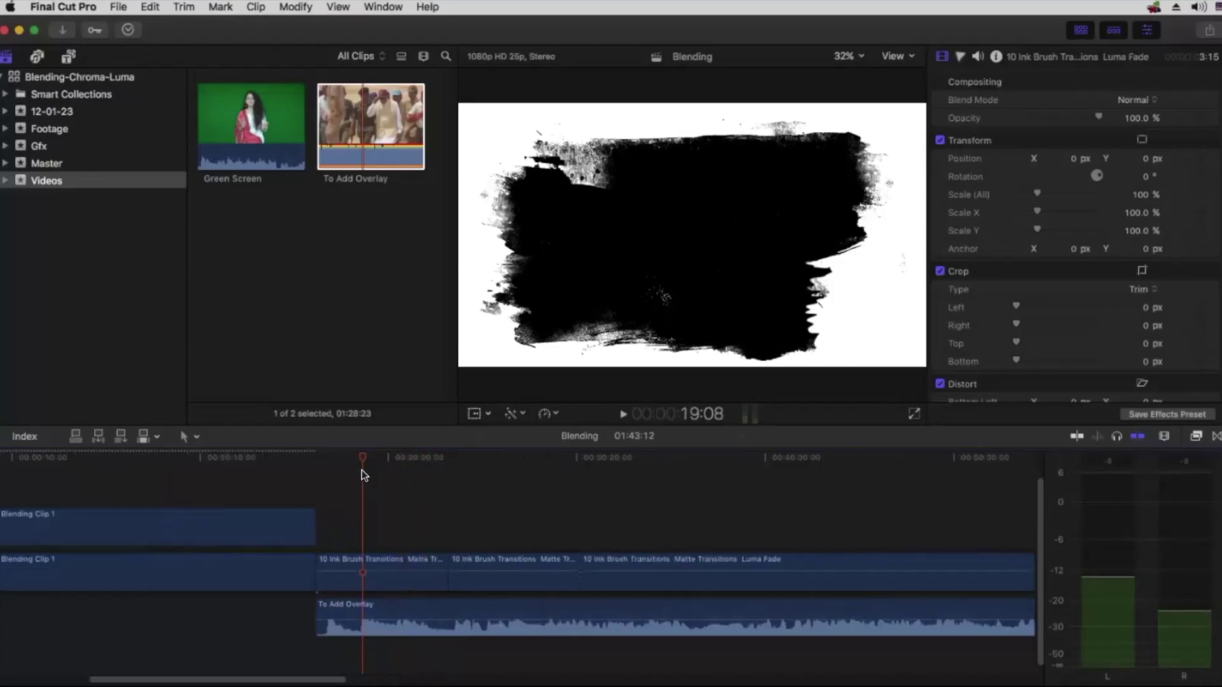
mouse_move(360, 457)
left_mouse_down()
mouse_move(334, 453)
mouse_move(373, 455)
left_mouse_up()
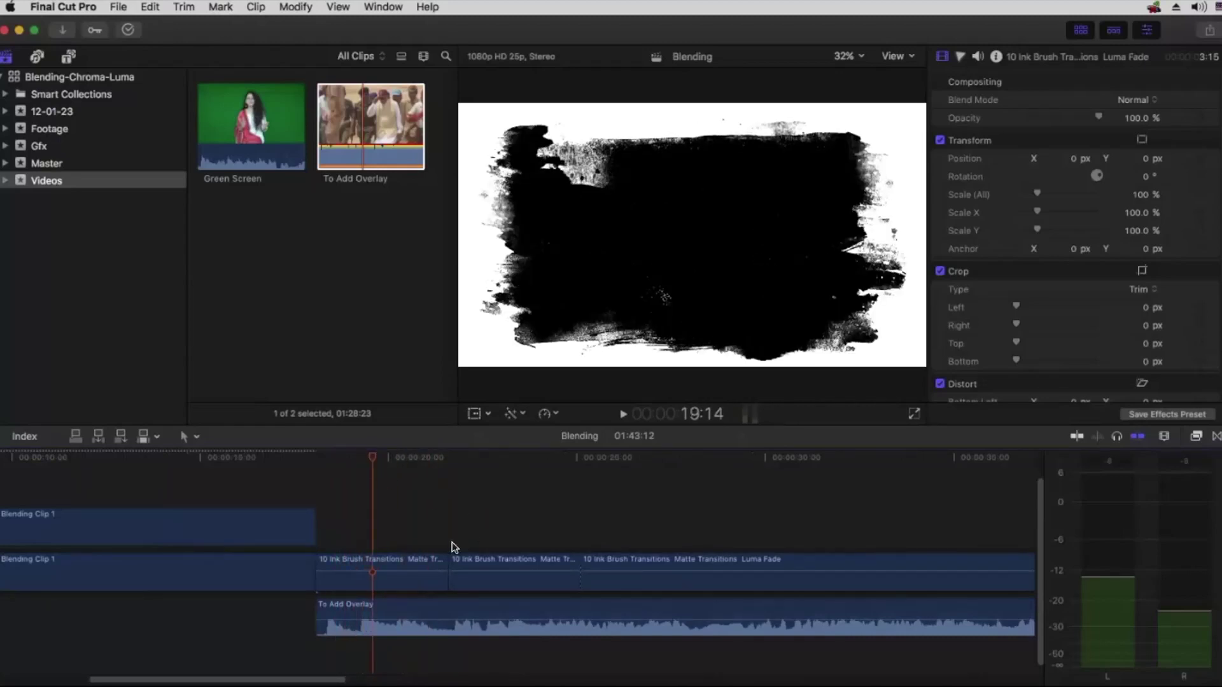
left_click_drag(373, 456, 395, 456)
left_click(372, 560)
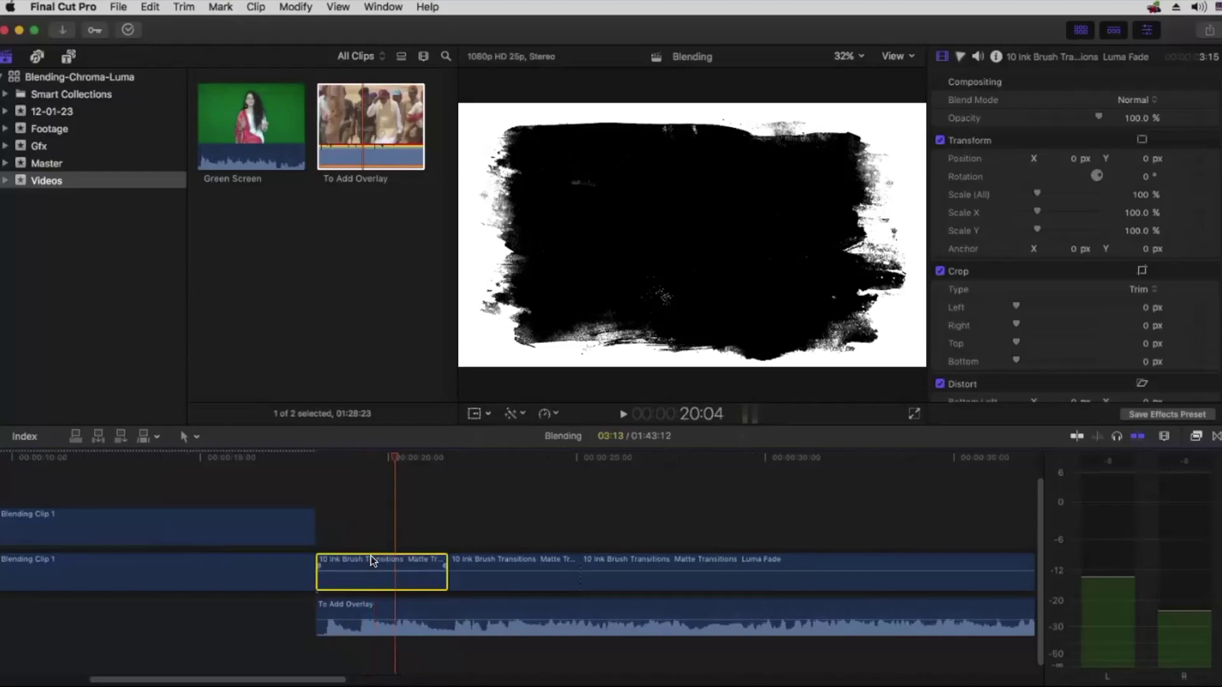
left_click_drag(424, 453, 443, 457)
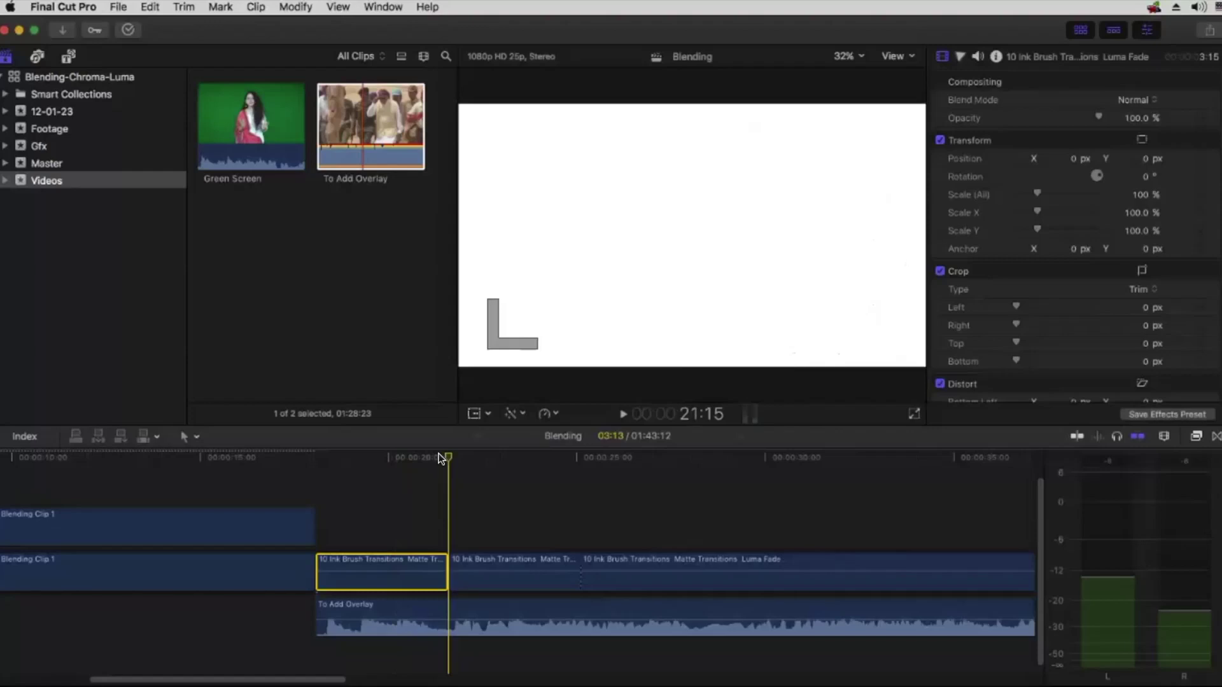
left_click(453, 483)
Step: Reverse the second 10 Ink Brush Transitions clip and trim its start at 23:10, where the brush stroke starts disappearing
mouse_move(373, 460)
left_mouse_down()
mouse_move(342, 462)
mouse_move(523, 478)
left_mouse_up()
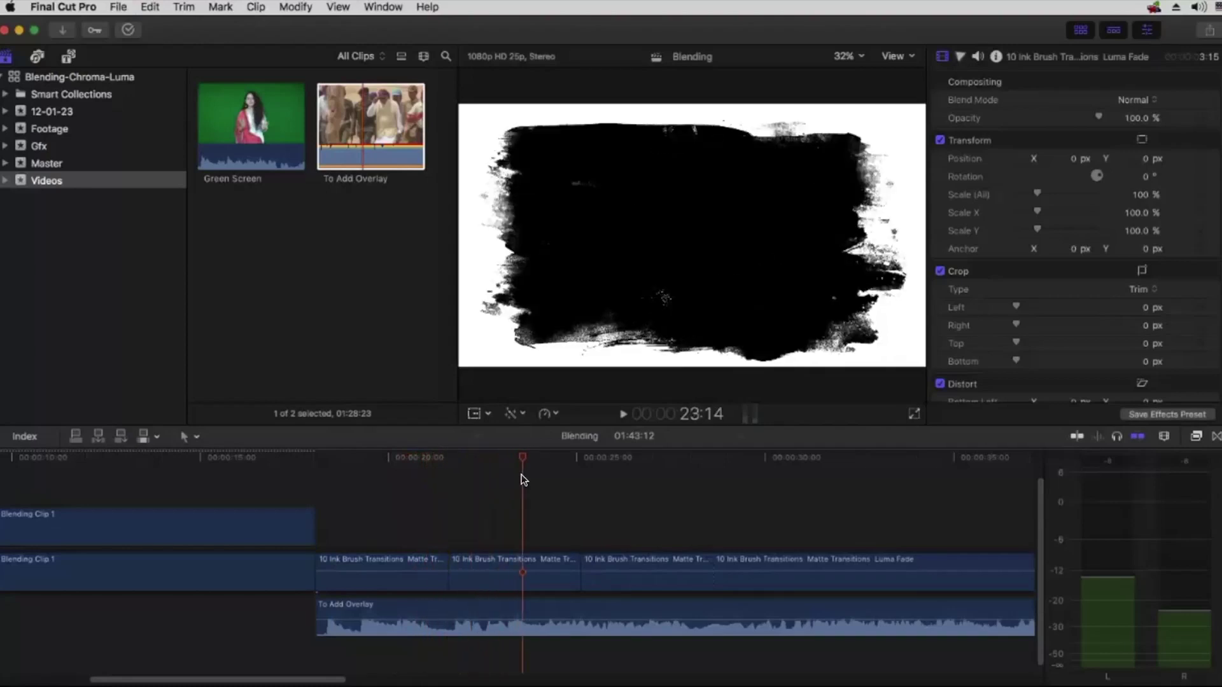
left_click(502, 561)
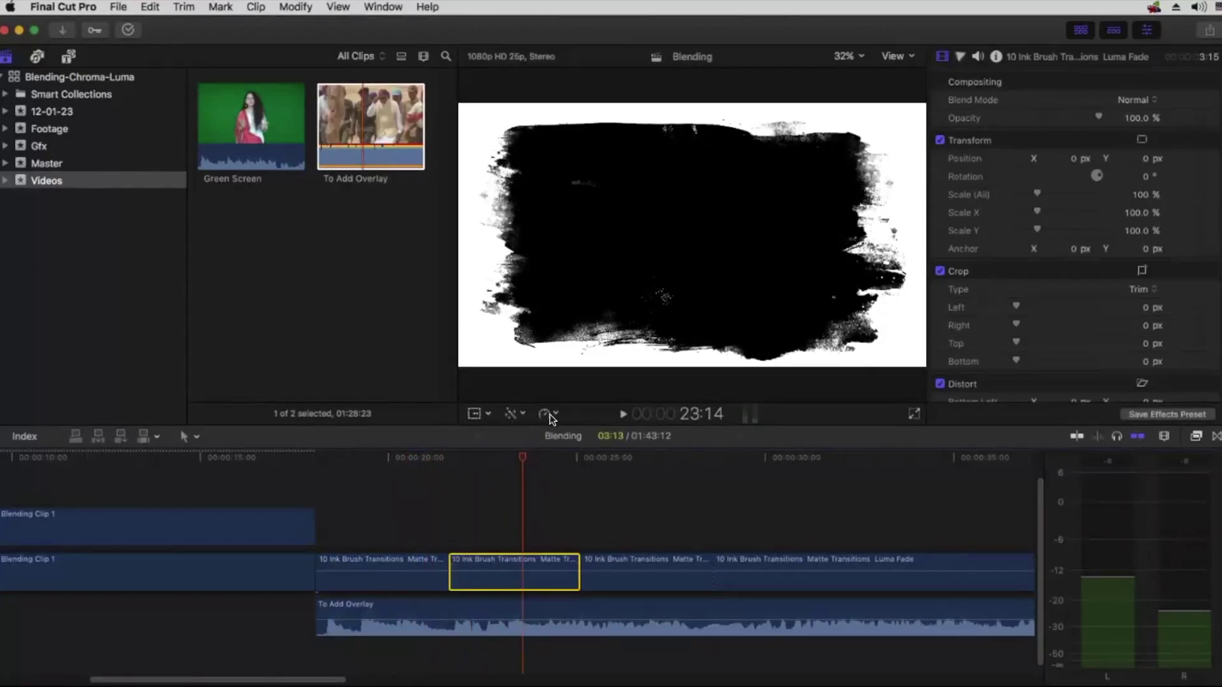
left_click(547, 414)
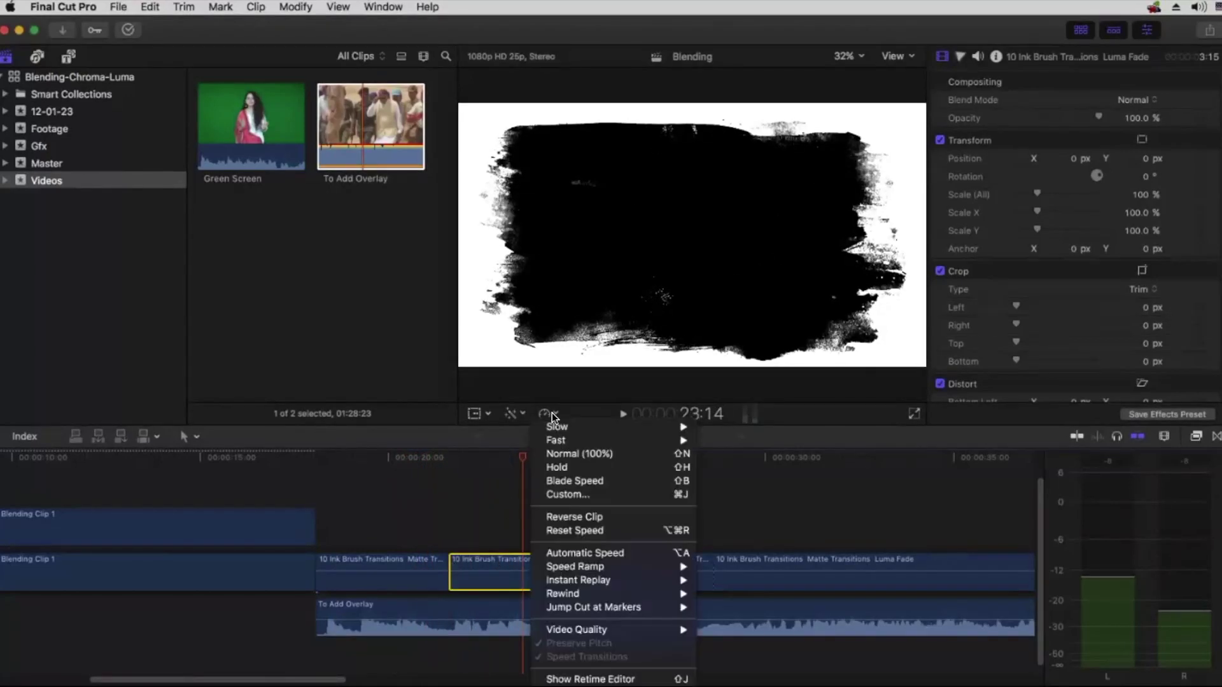
left_click(585, 517)
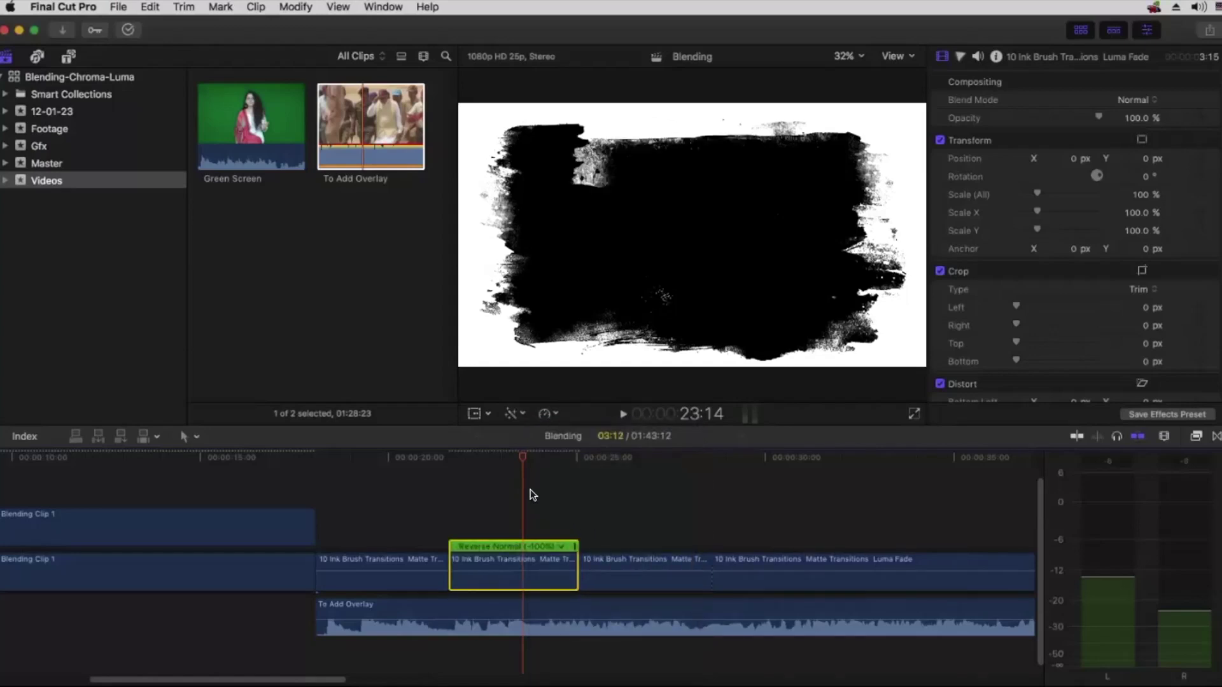
mouse_move(520, 453)
left_mouse_down()
mouse_move(535, 456)
mouse_move(515, 457)
left_mouse_up()
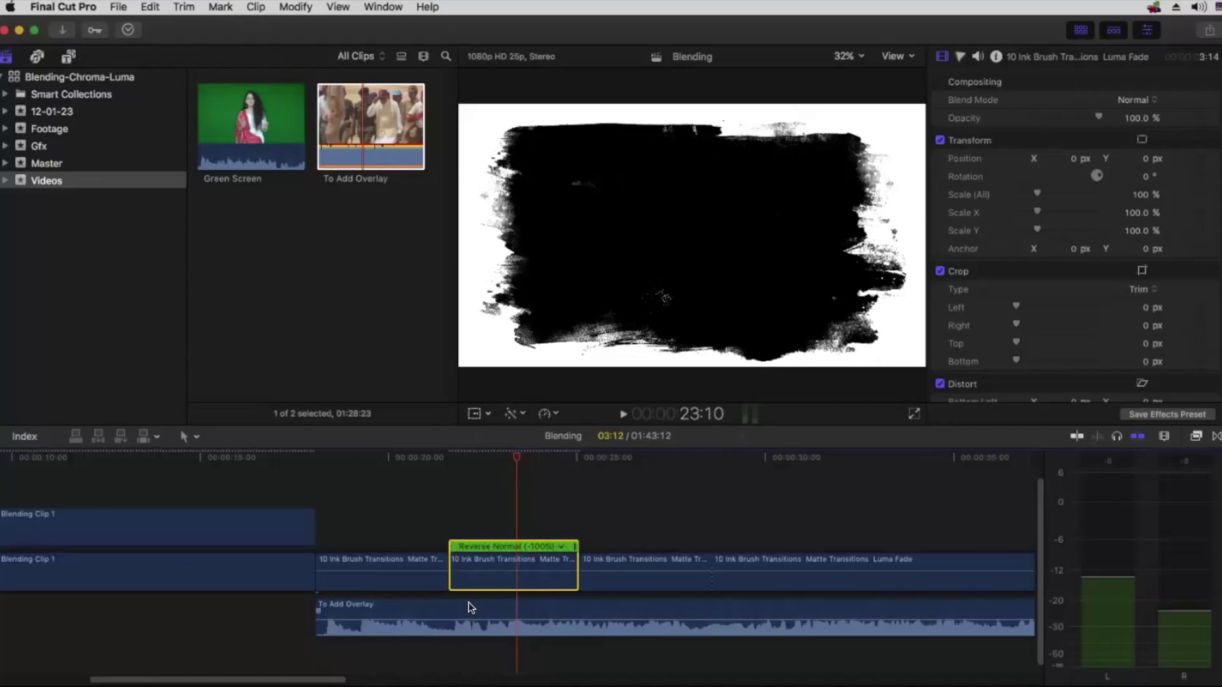
left_click_drag(452, 576, 513, 578)
Step: Play the ink brush clips from 18:02 to 25:22 to check the stroke forming, reversing and forming again
left_click(391, 458)
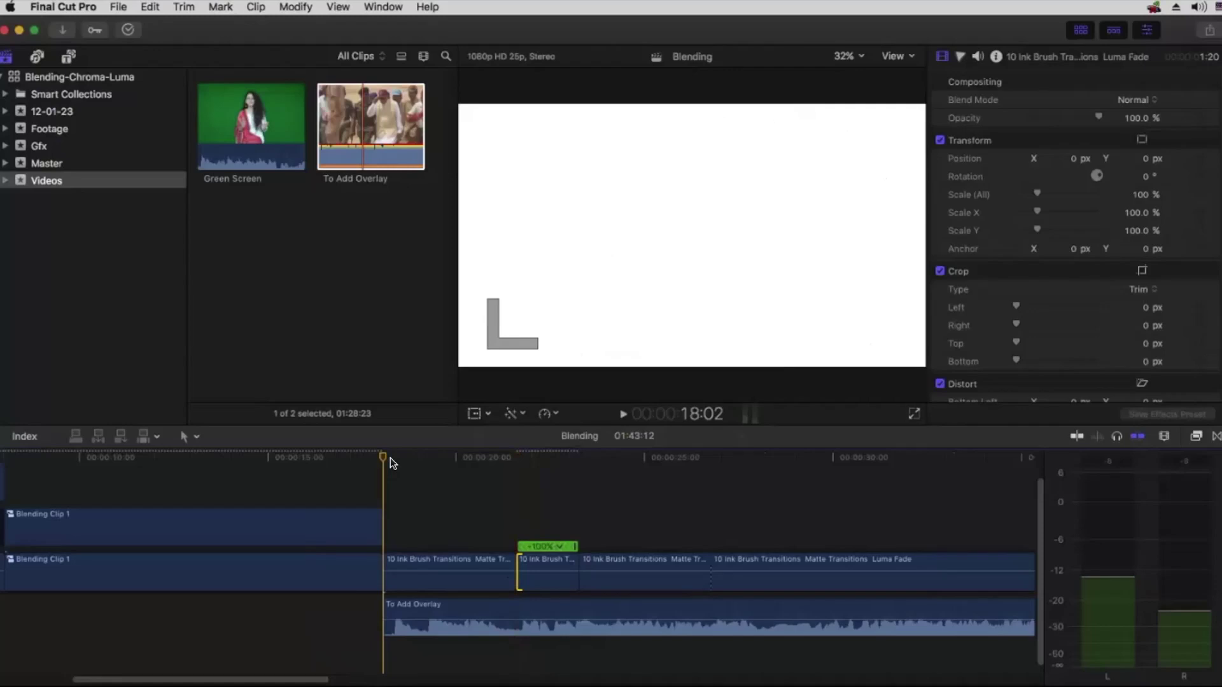
key("space")
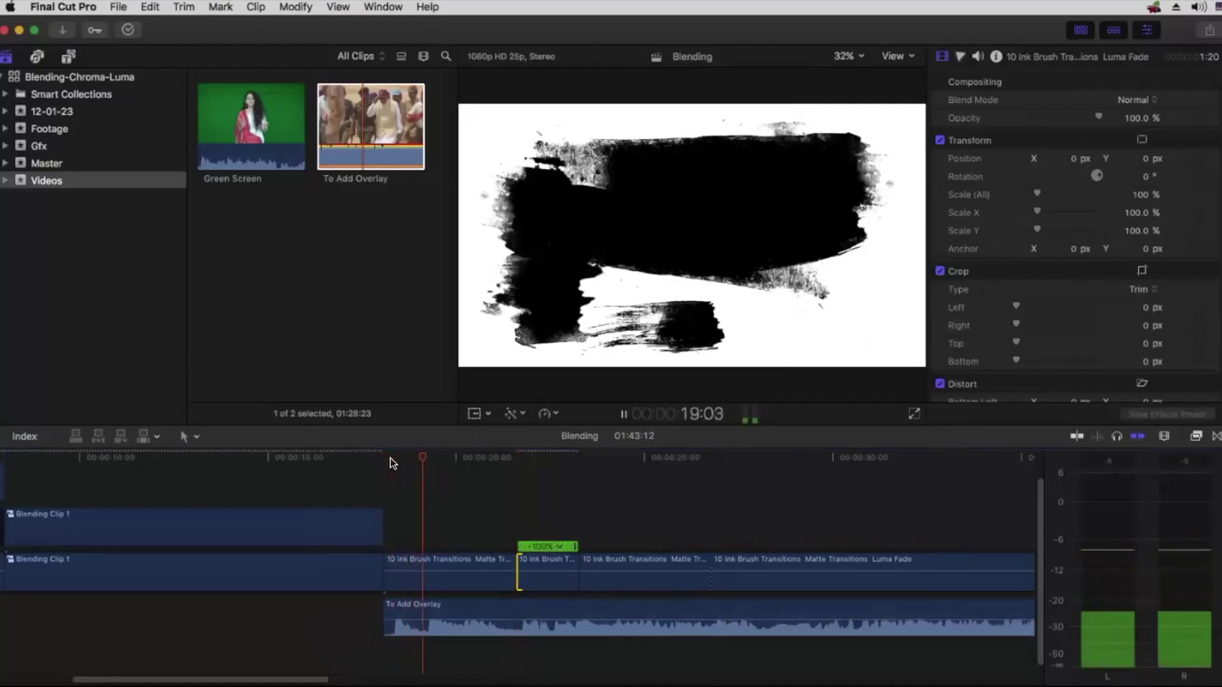
key("space")
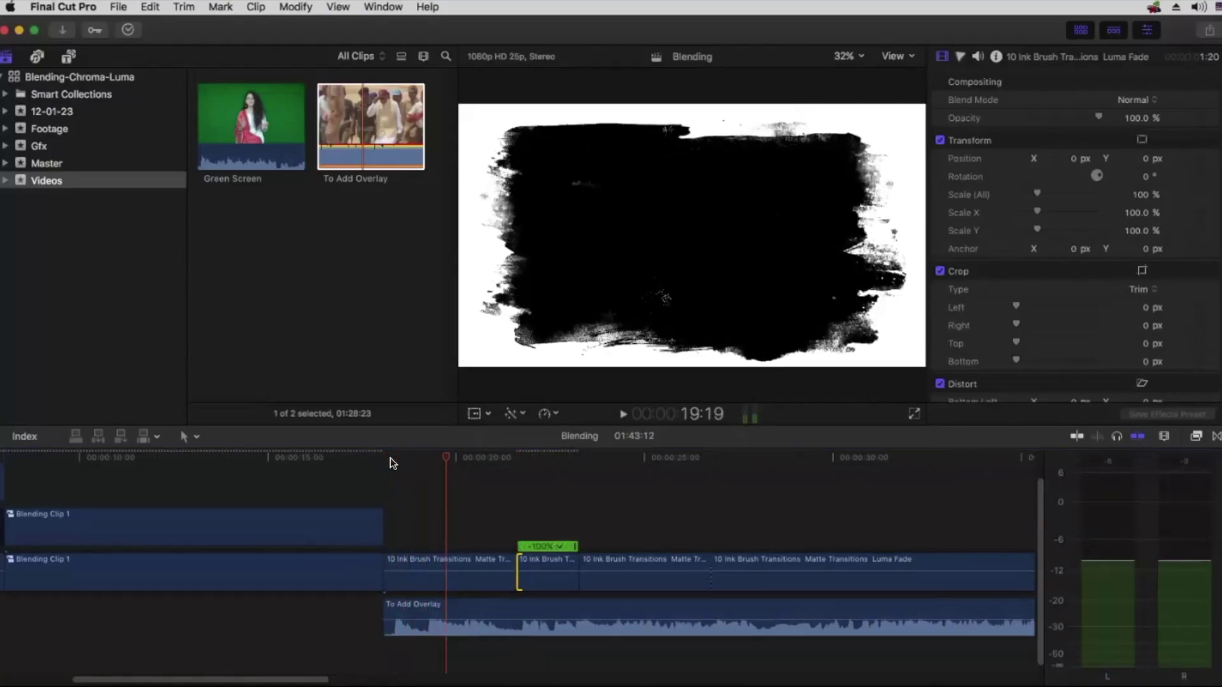
key("space")
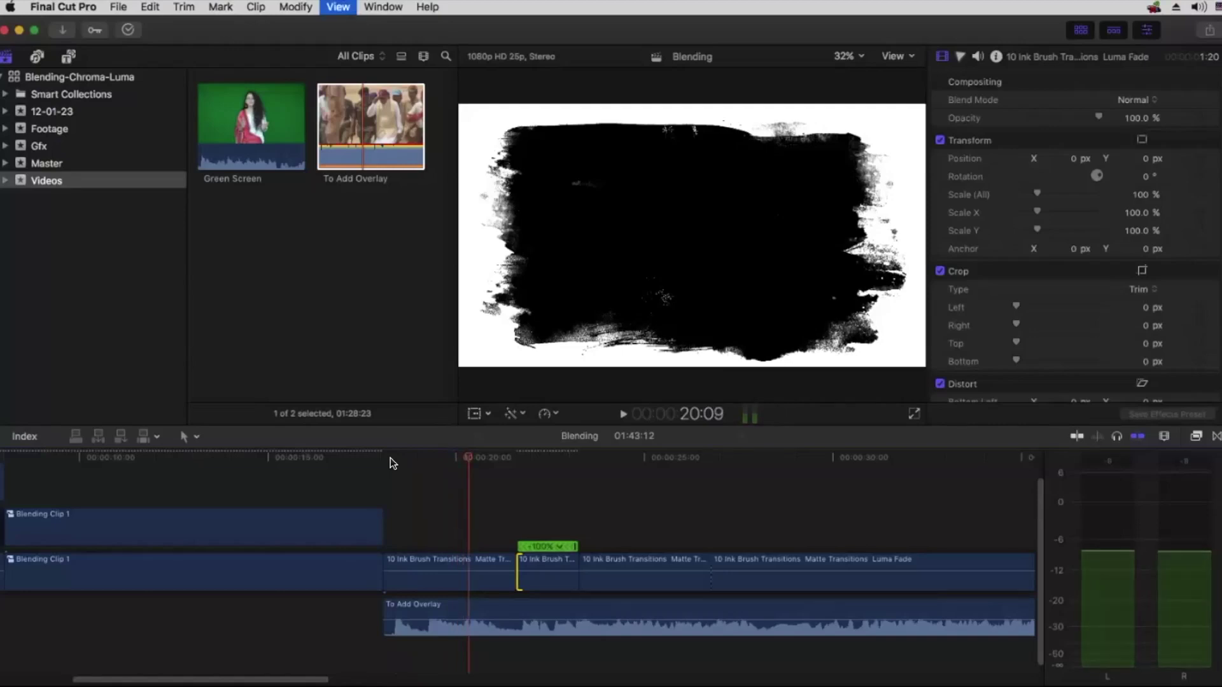
key("space")
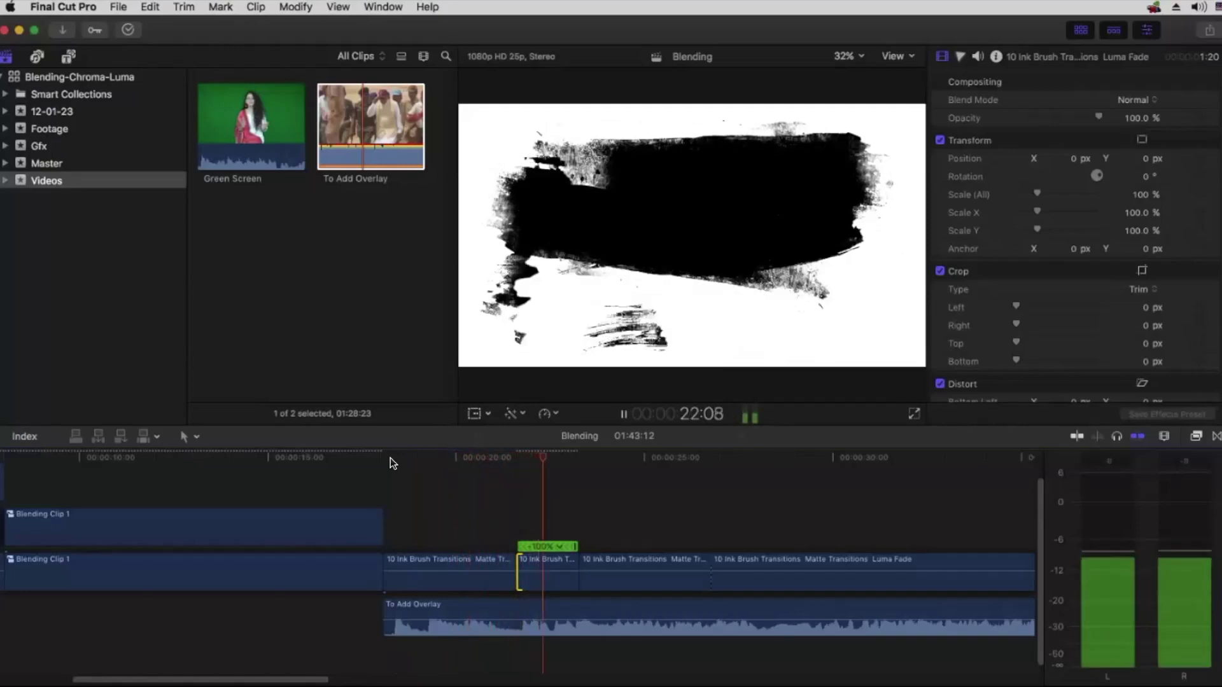
key("space")
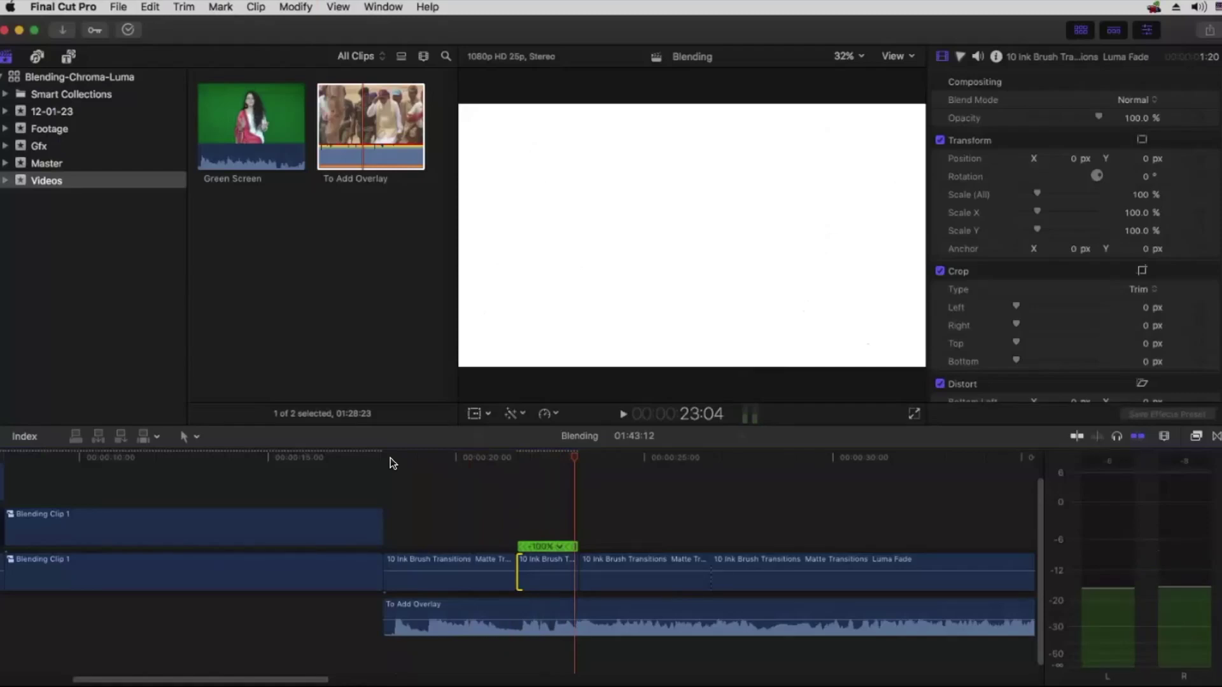
key("space")
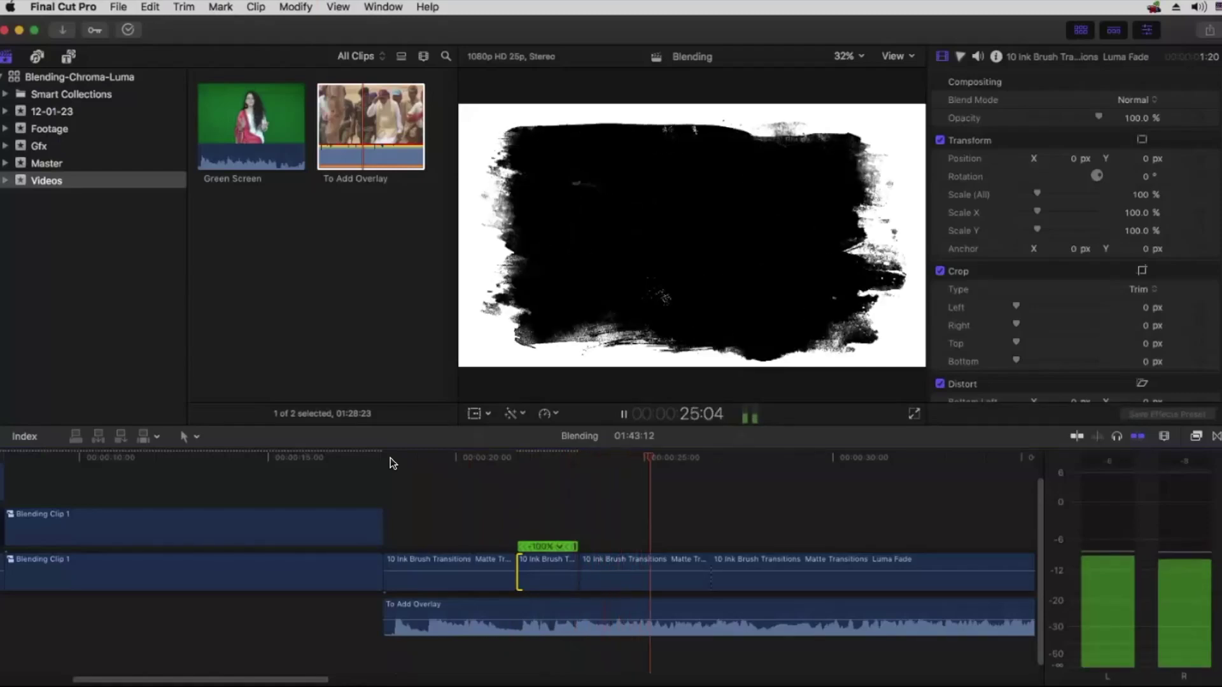
key("space")
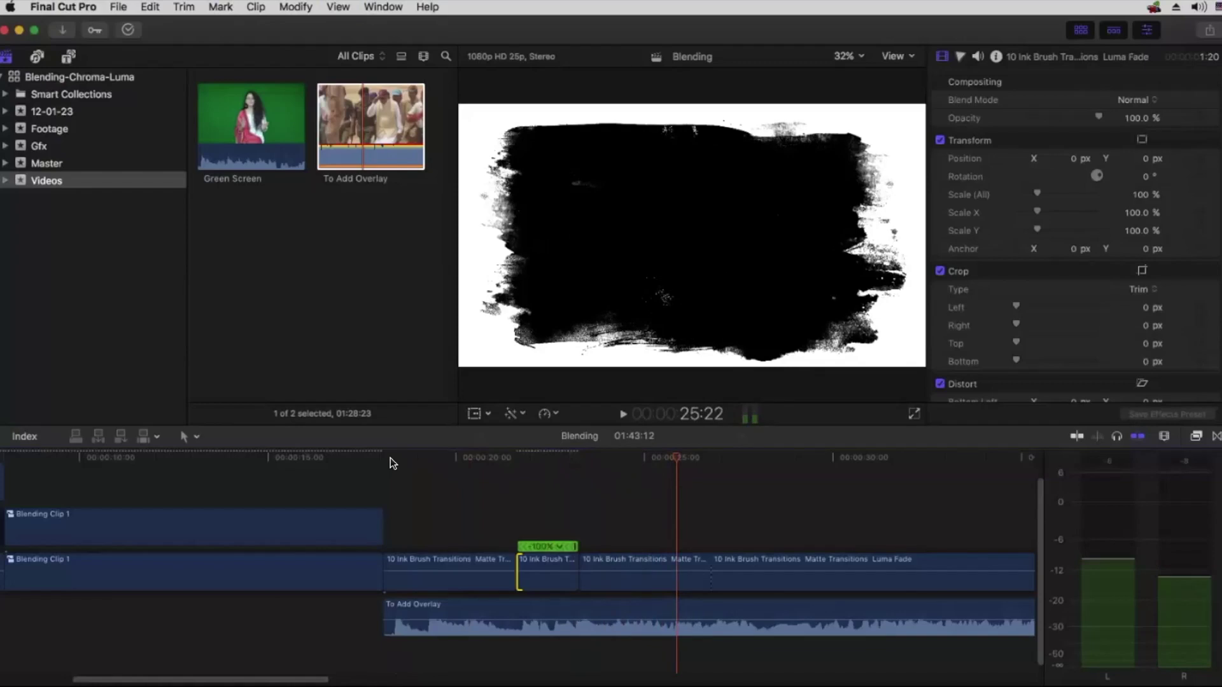
Step: Replace the third ink brush clip with a gap and paste three copies of the forward and reversed pair before it
left_click_drag(461, 488, 540, 552)
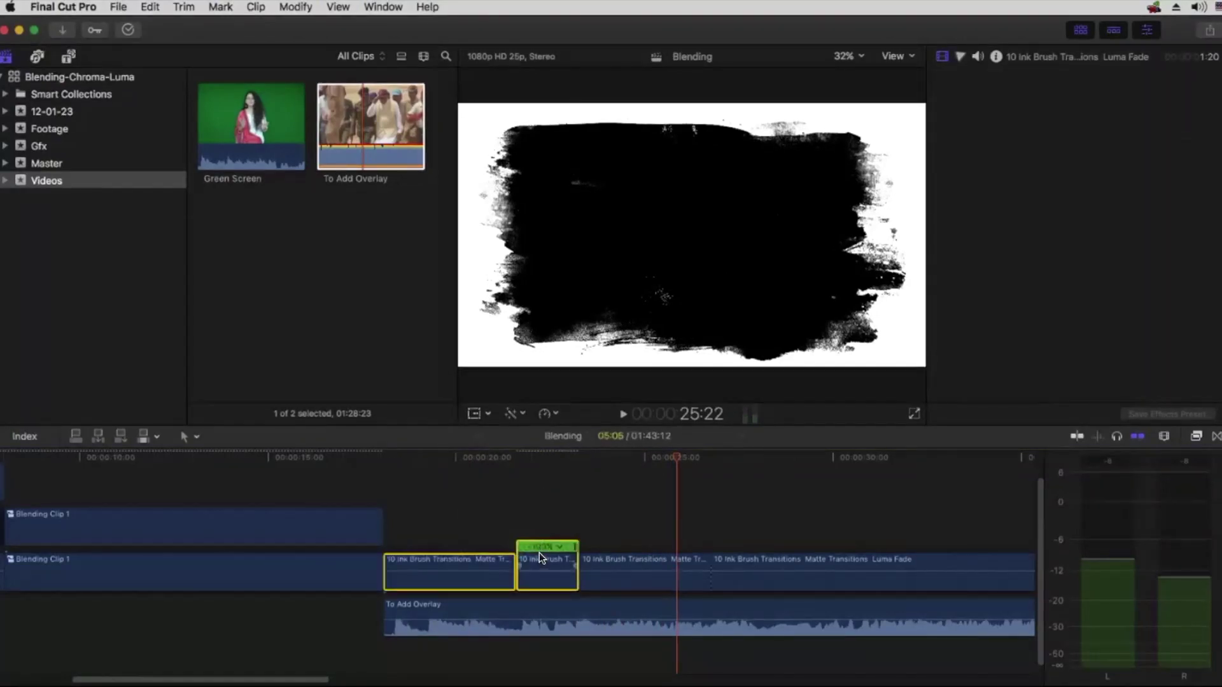
left_click(603, 577)
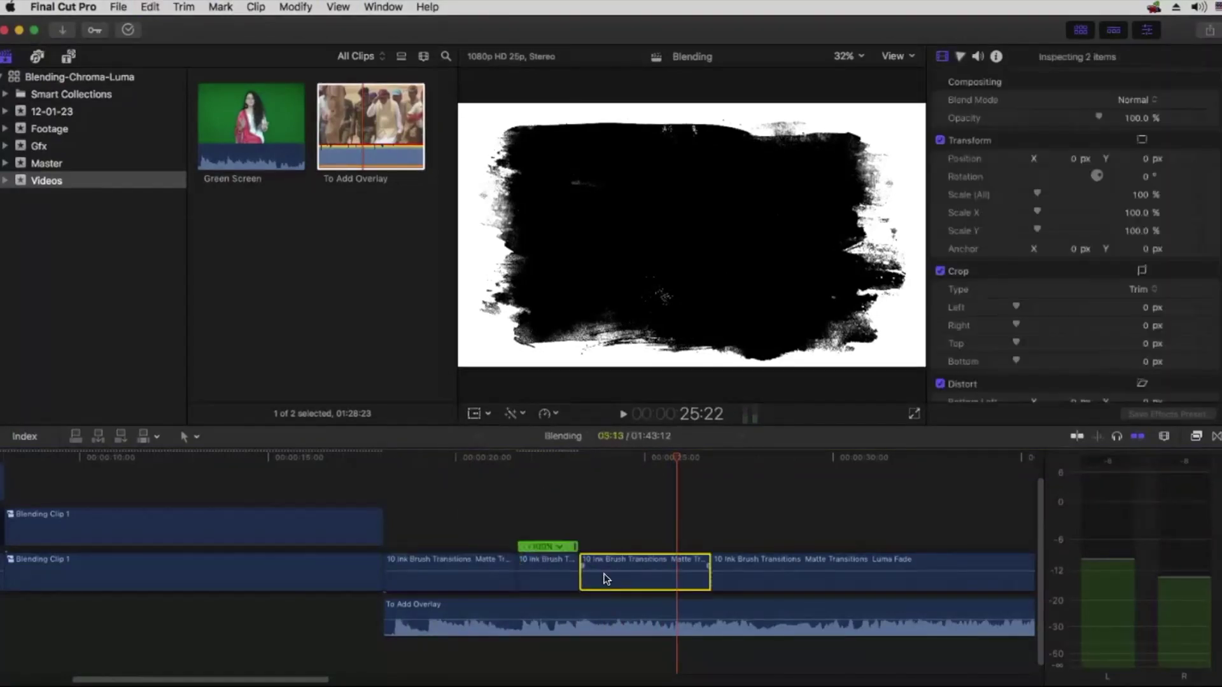
key("shift+Delete")
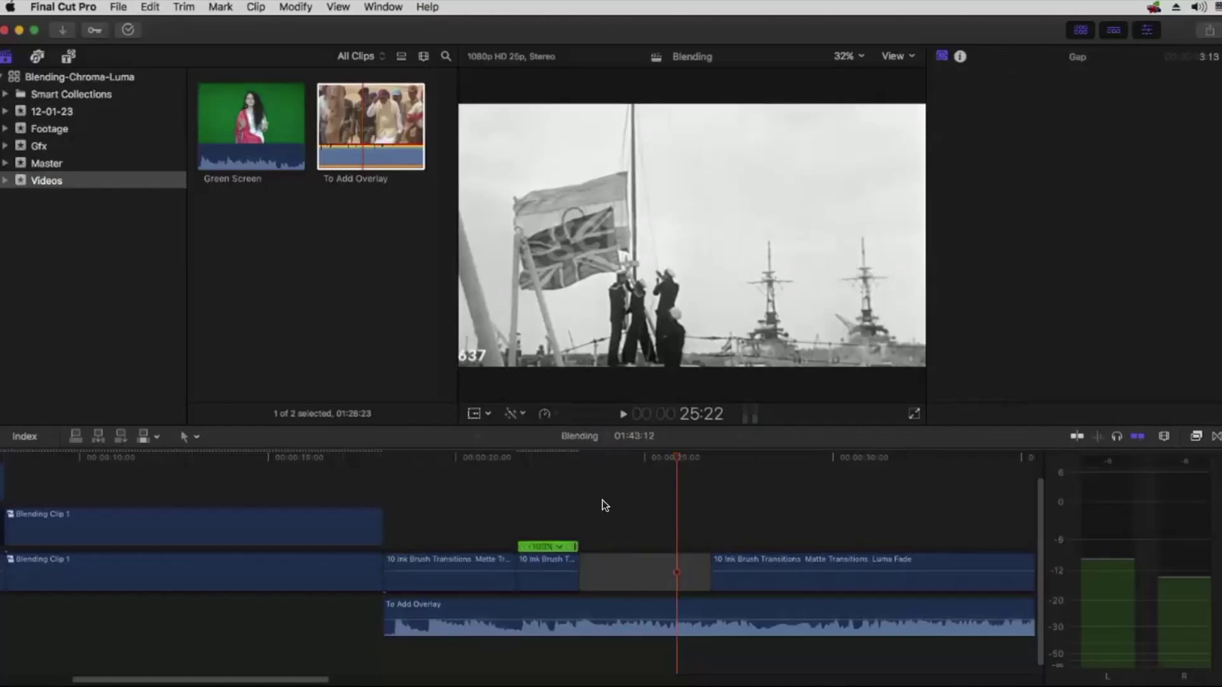
left_click_drag(591, 456, 580, 457)
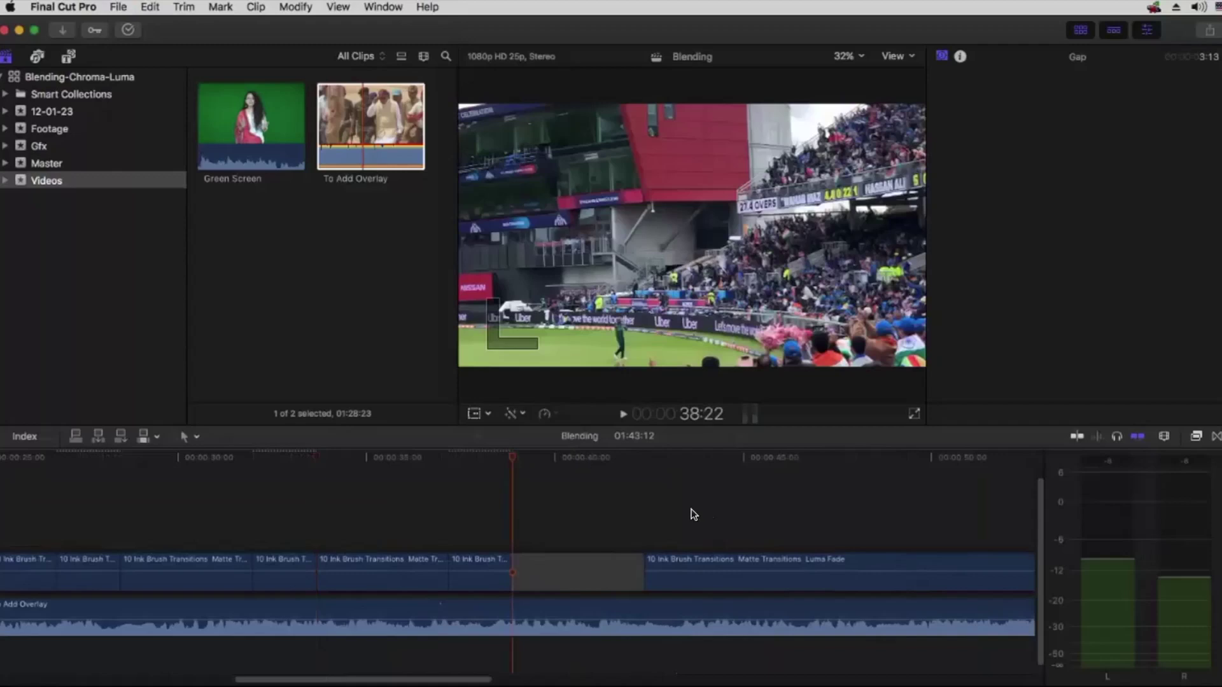
Step: Play the repeated ink brush pairs from 18:02 to 35:24 to review the alternating forward and reversed strokes
key("super+minus")
key("h")
left_click_drag(540, 520, 781, 519)
key("a")
left_click(440, 583)
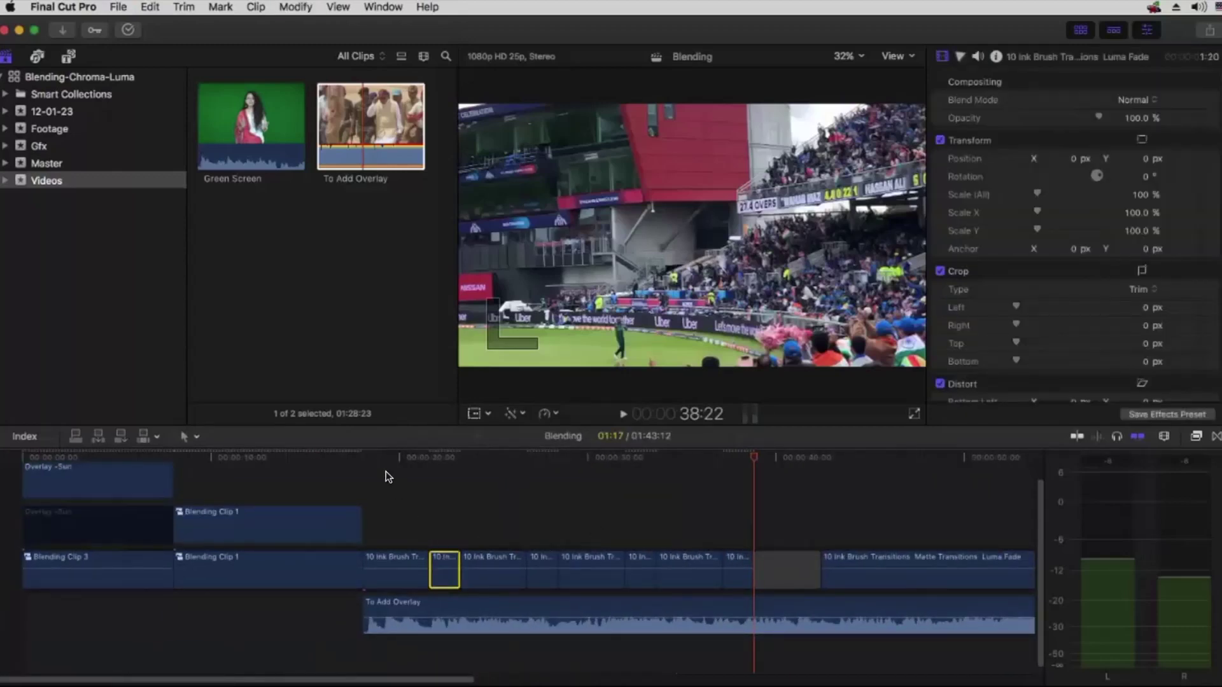
left_click(363, 455)
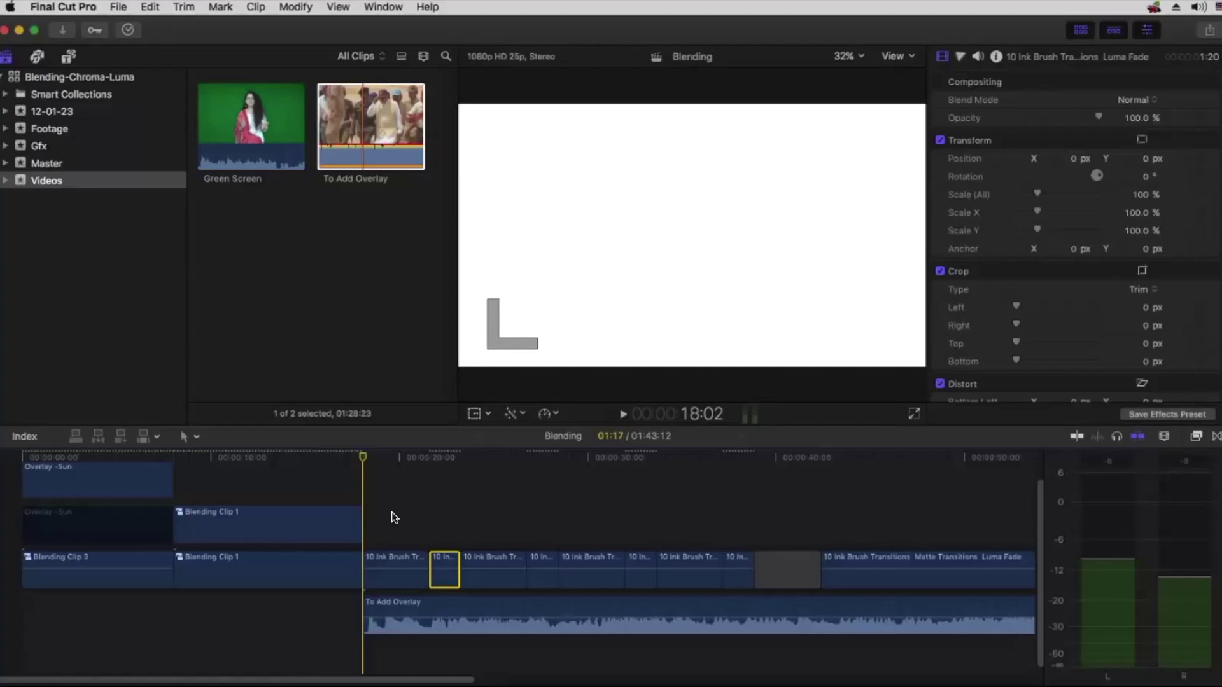
key("space")
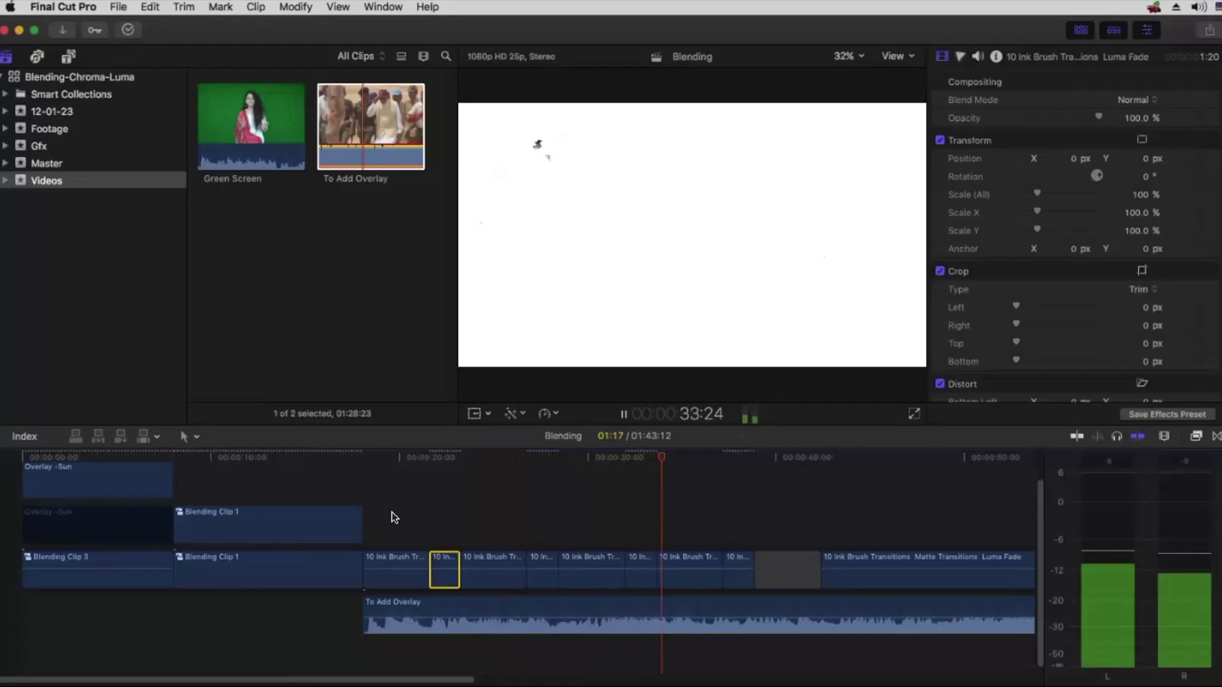
key("space")
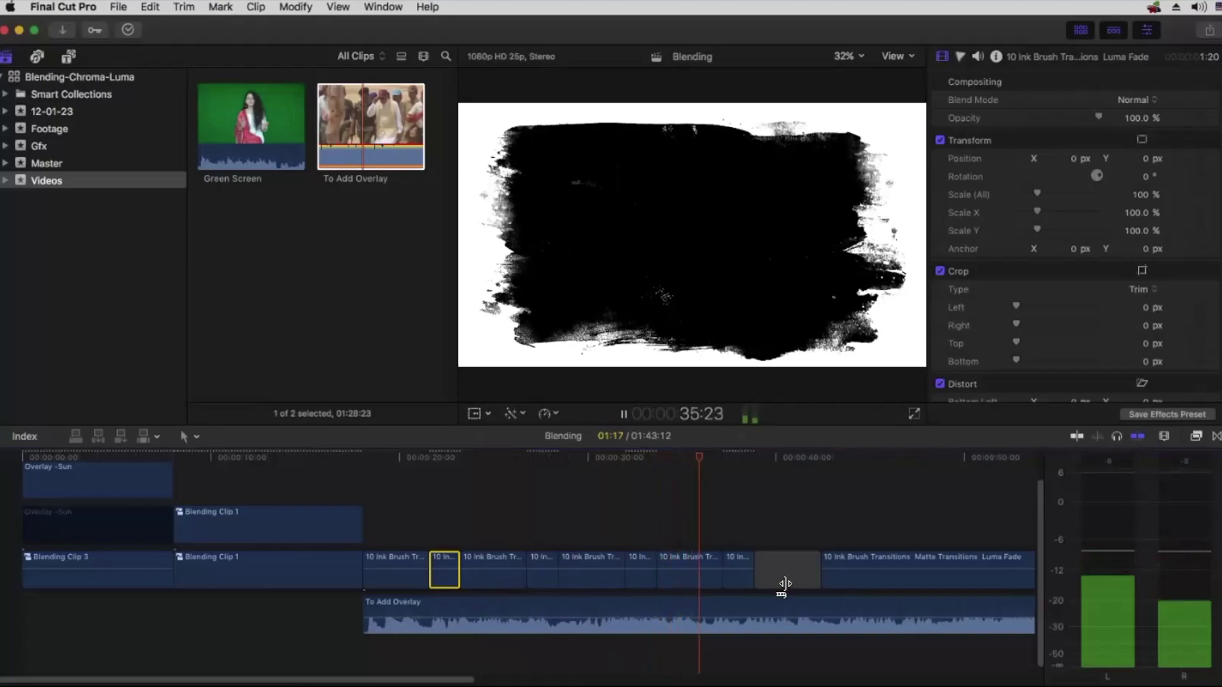
Step: Disable the eight ink brush clips before the gap and play the To Add Overlay footage from 18:02 to 41:05
mouse_move(394, 530)
left_mouse_down()
mouse_move(639, 544)
mouse_move(751, 587)
mouse_move(736, 562)
left_mouse_up()
key("v")
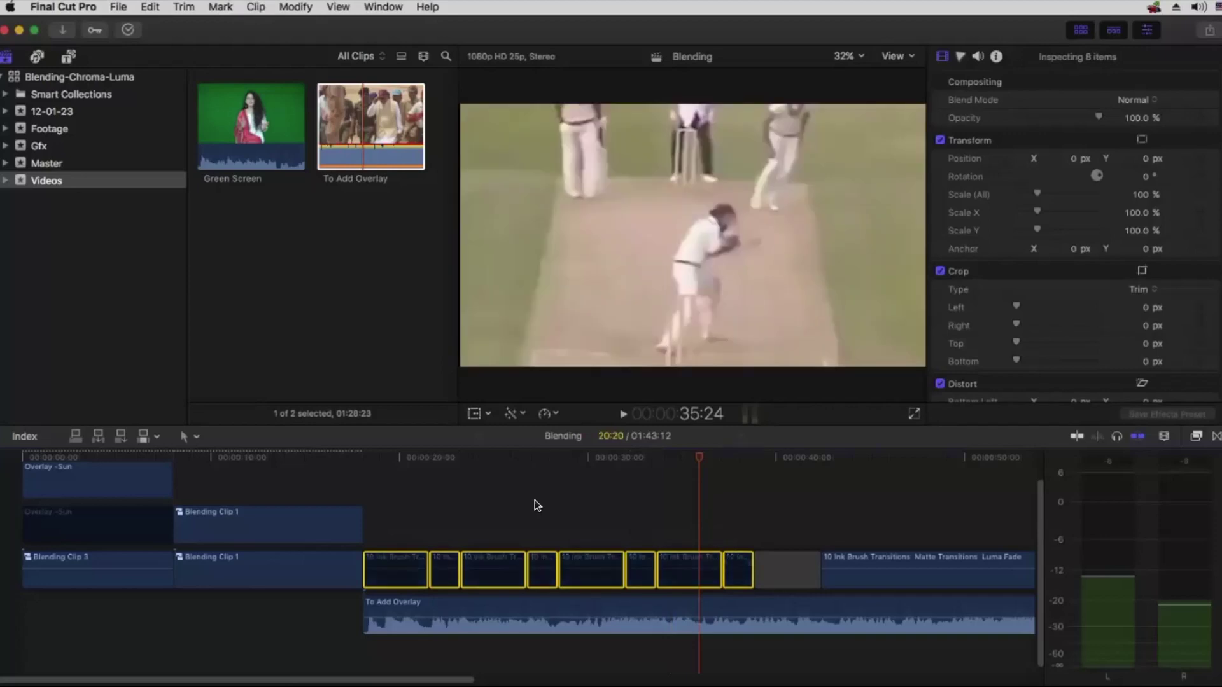
left_click(363, 458)
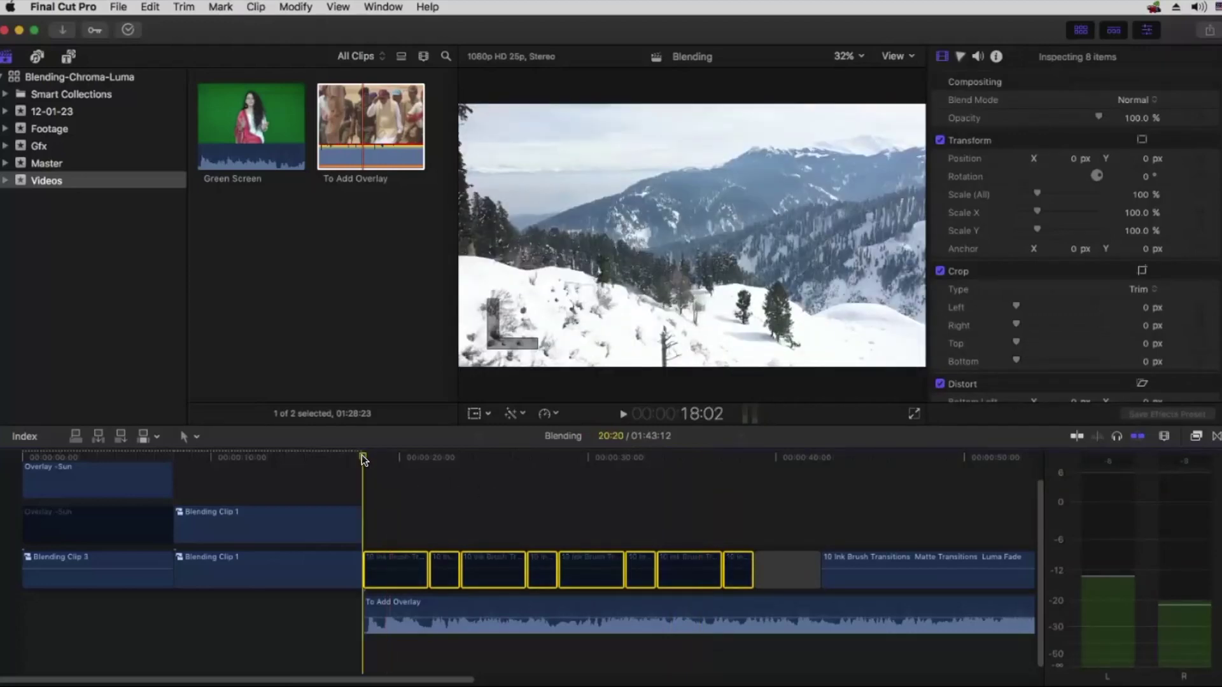
key("space")
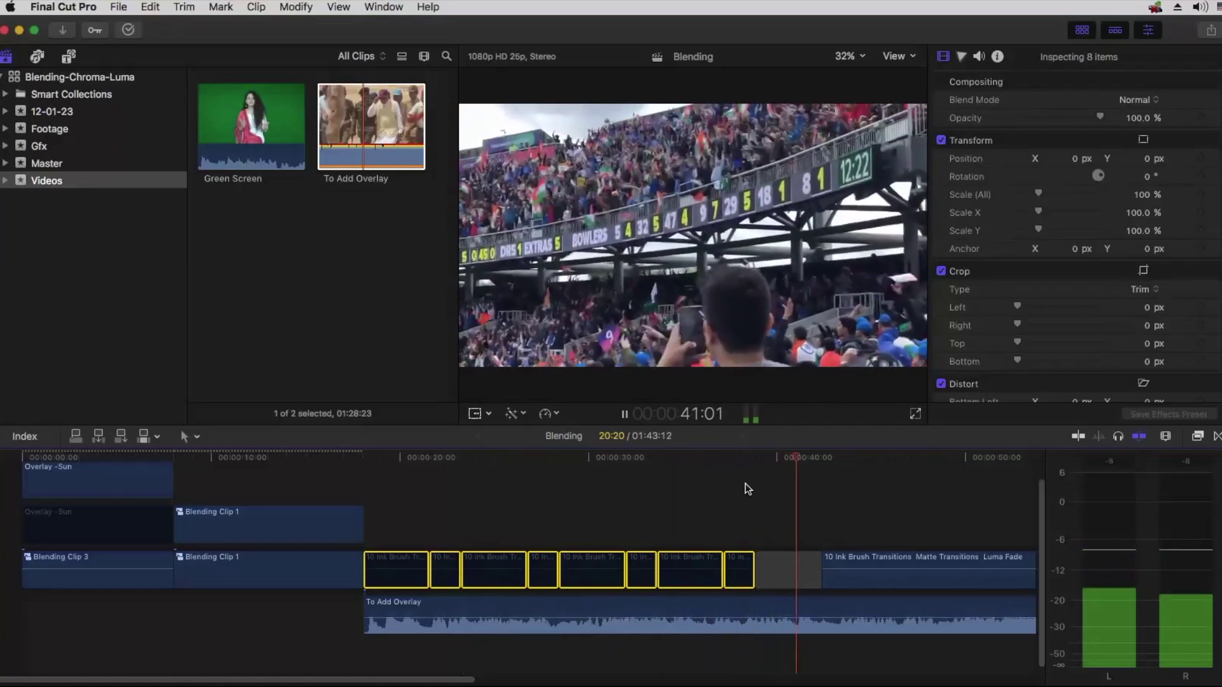
key("space")
Step: Re-enable the eight ink brush clips before the gap and move the playhead to the formed stroke at 19:24
left_click_drag(393, 509, 729, 579)
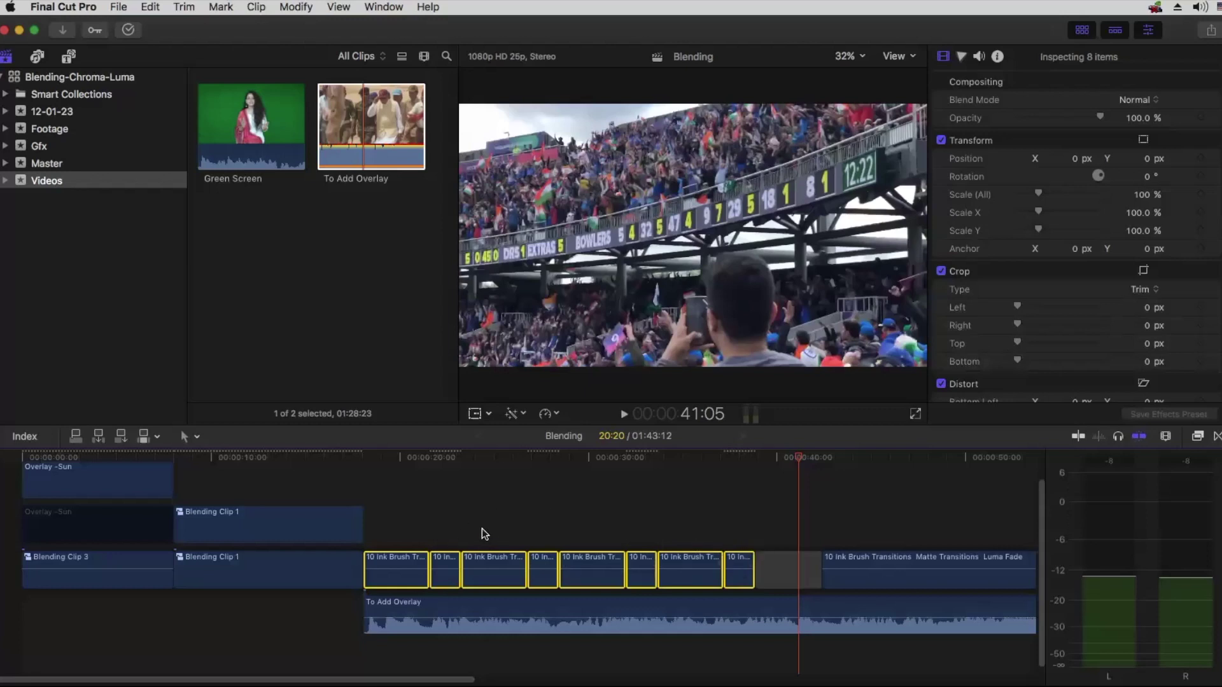
left_click(398, 456)
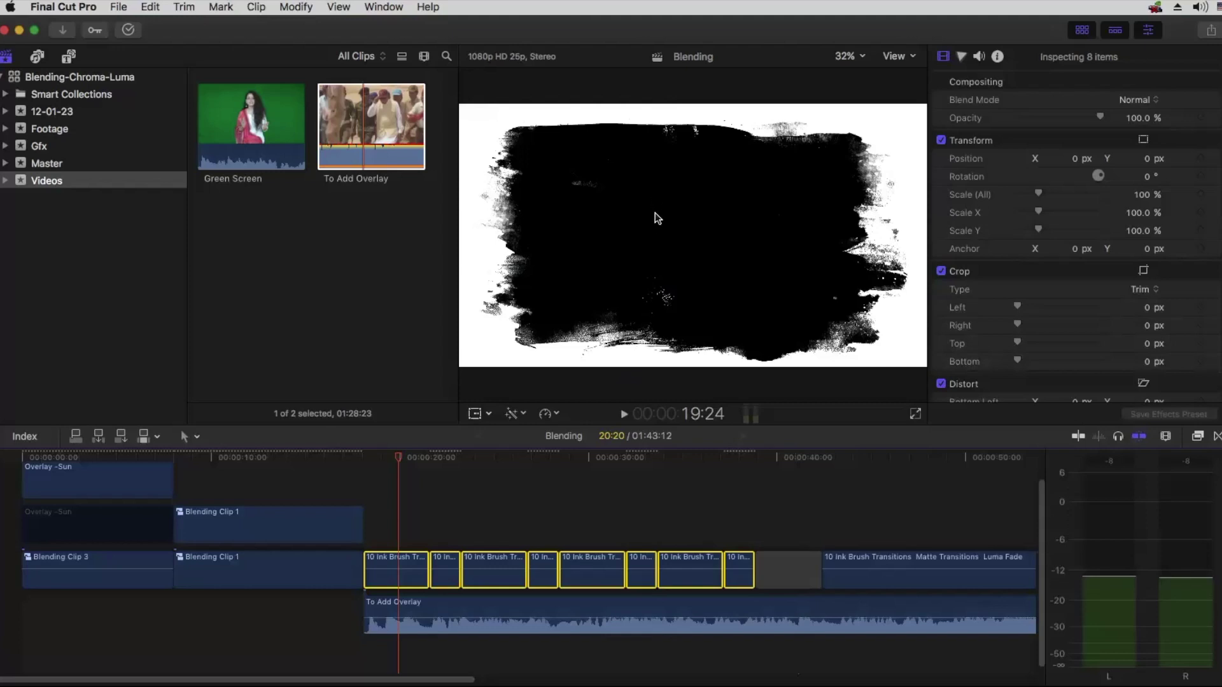
Step: Set the eight ink brush clips to Silhouette Luma and combine them with the To Add Overlay clip into a compound clip in the Footage event
left_click(1134, 100)
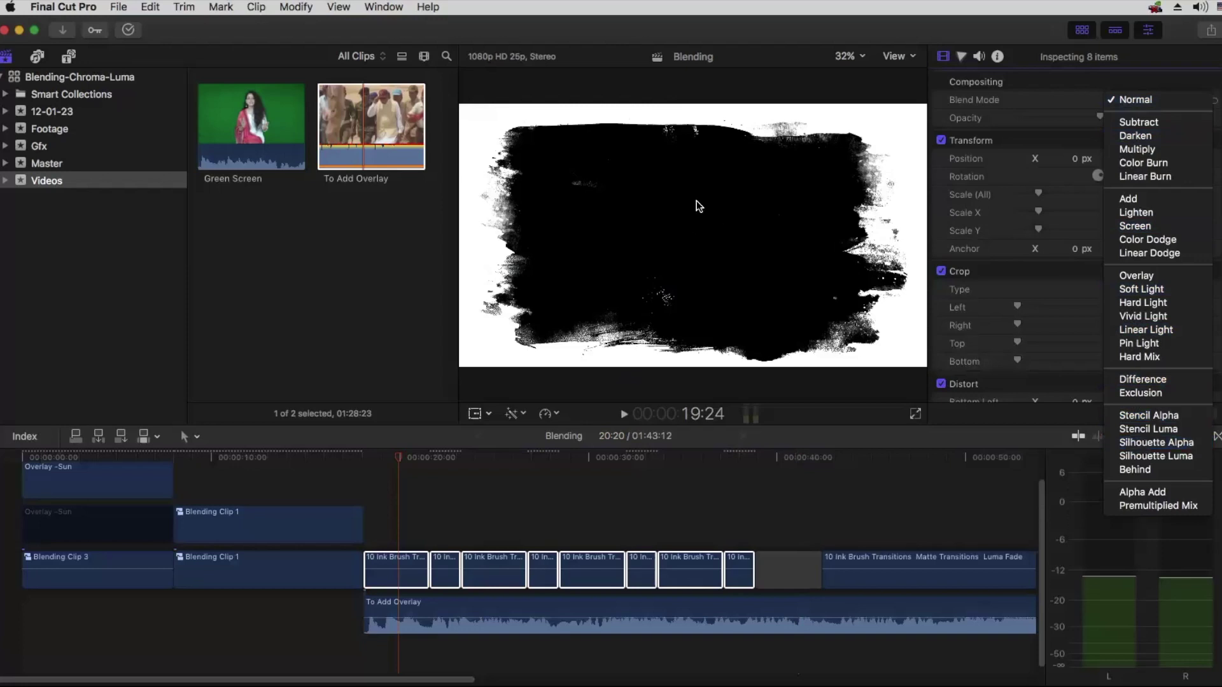
left_click(1144, 458)
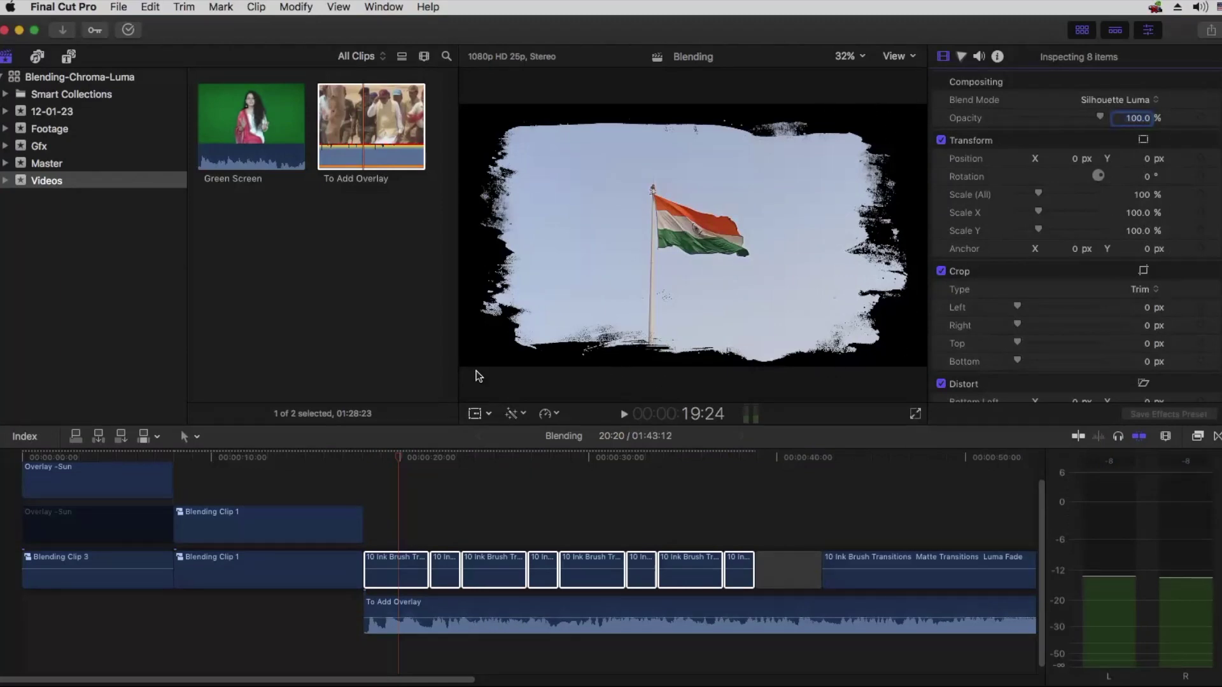
mouse_move(396, 508)
left_mouse_down()
mouse_move(532, 598)
mouse_move(743, 625)
left_mouse_up()
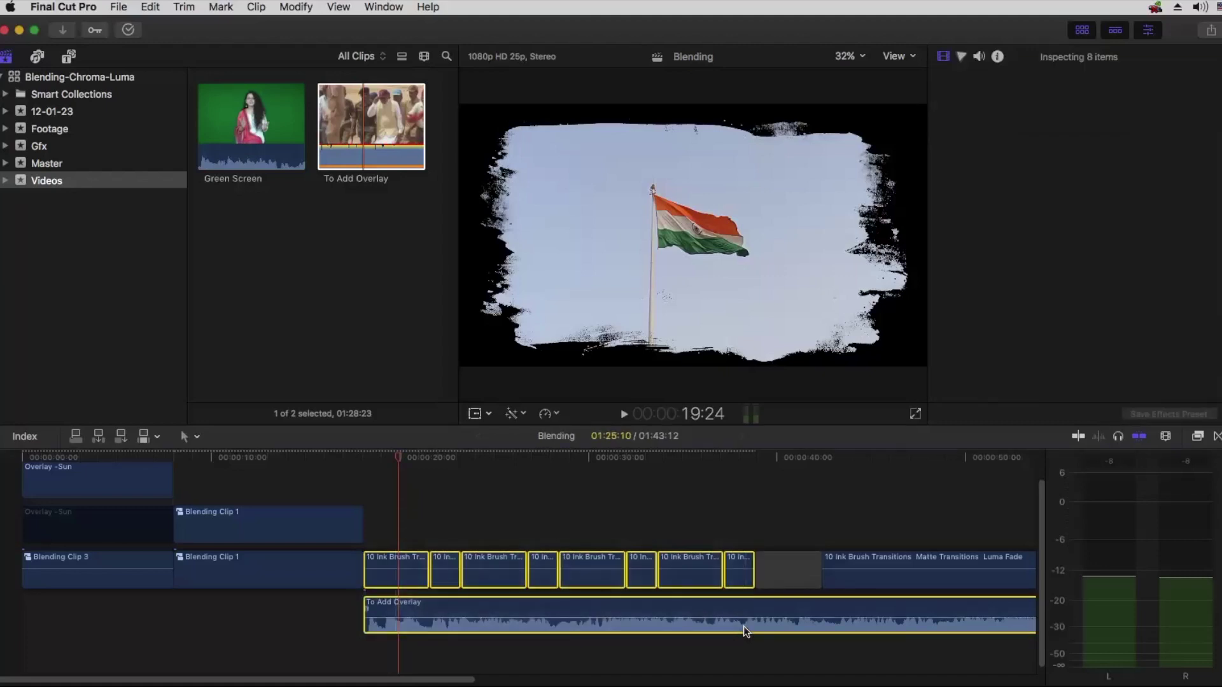
right_click(744, 625)
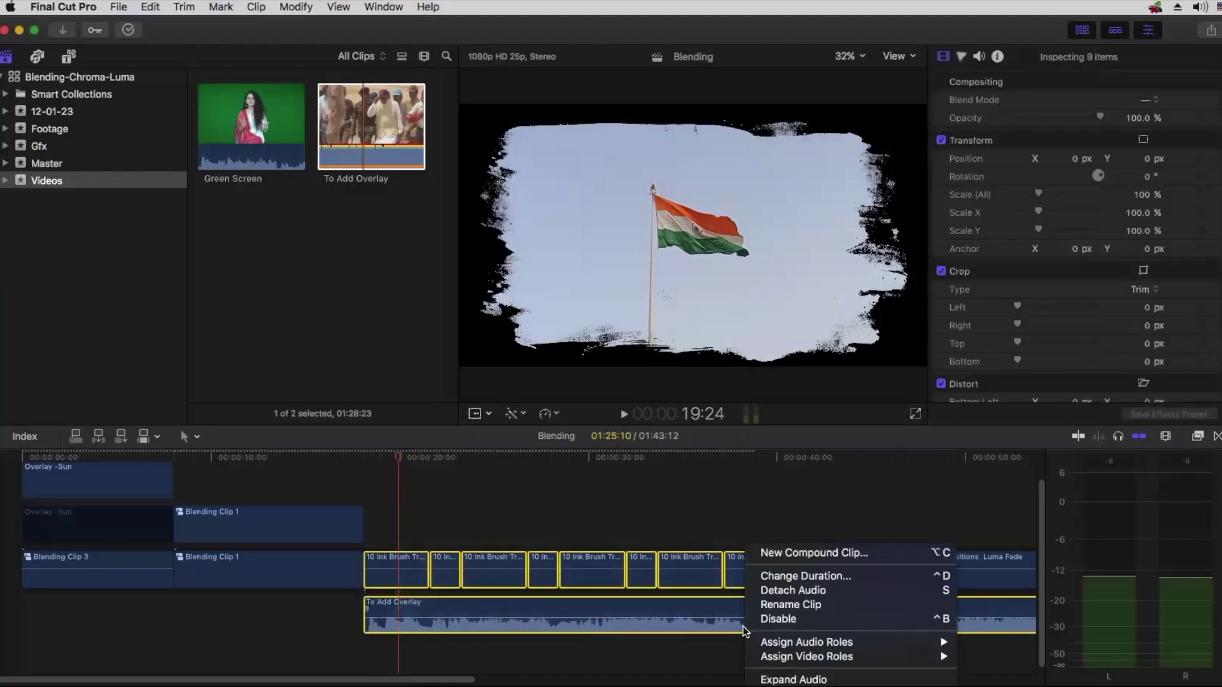
left_click(766, 552)
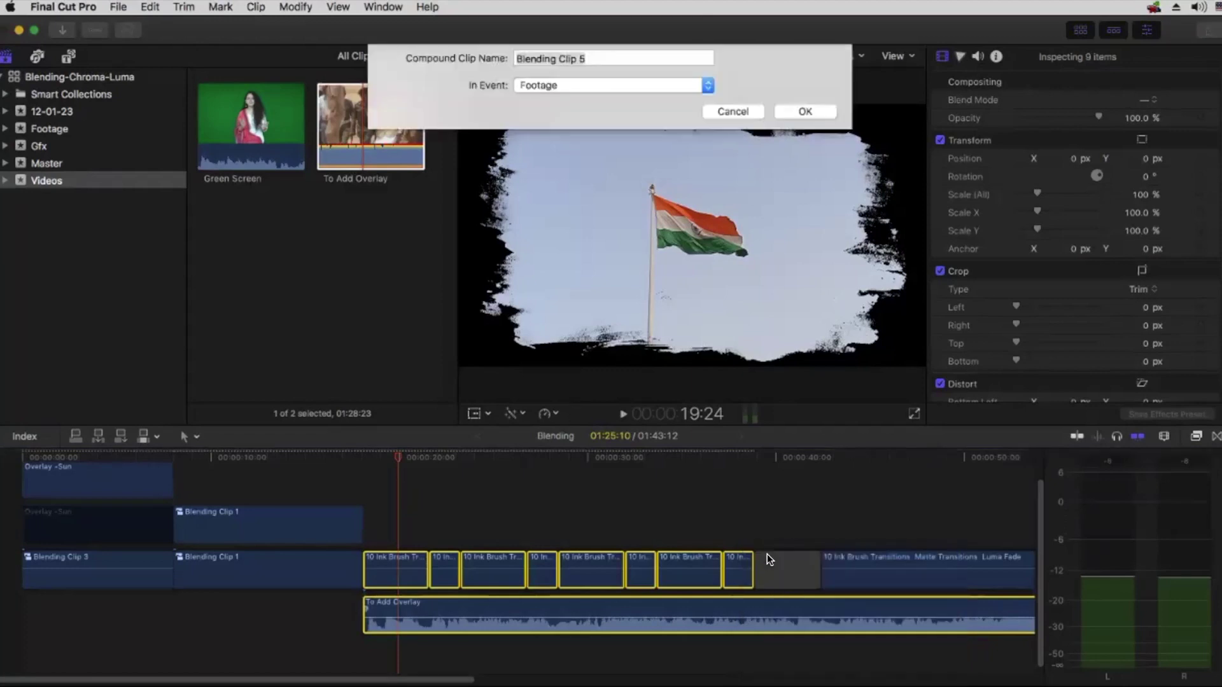
left_click(801, 109)
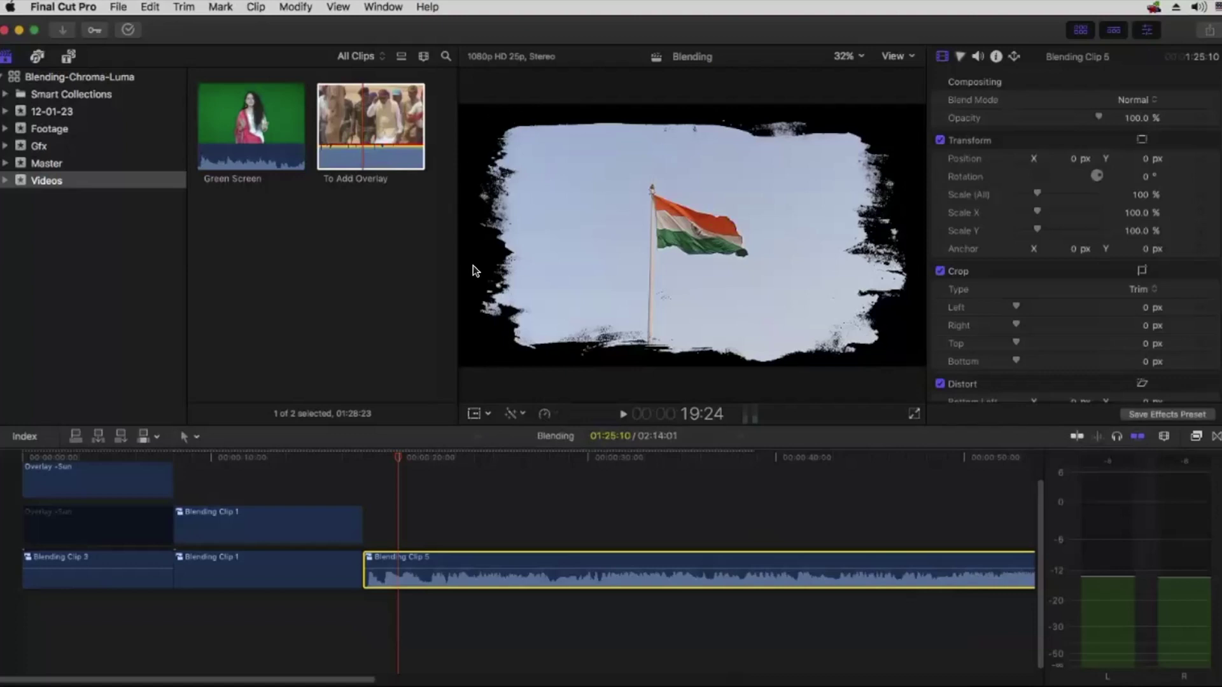
Step: Add the To Add Overlay footage beneath the compound clip starting at 18:02 and lower its audio level to silence
left_click_drag(355, 130, 367, 627)
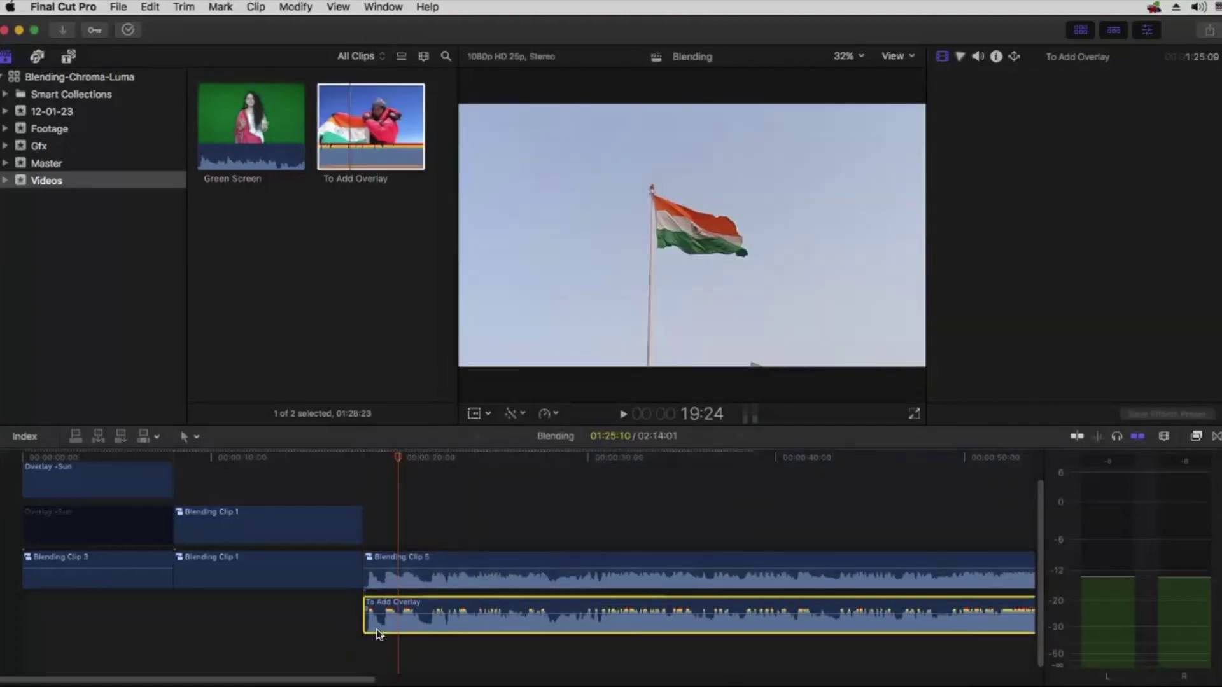
left_click_drag(447, 613, 452, 636)
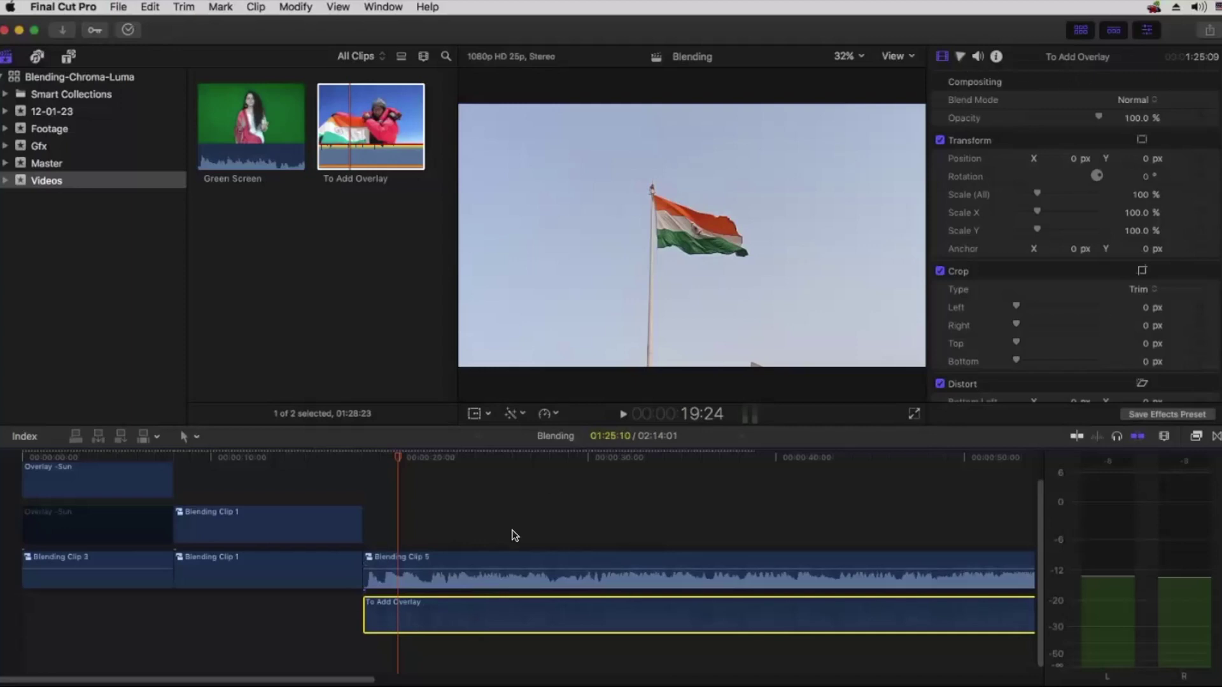
Step: With the compound clip temporarily disabled, set the lower To Add Overlay clip's master saturation to -100%, and re-enable the compound clip
left_click(496, 553)
key("v")
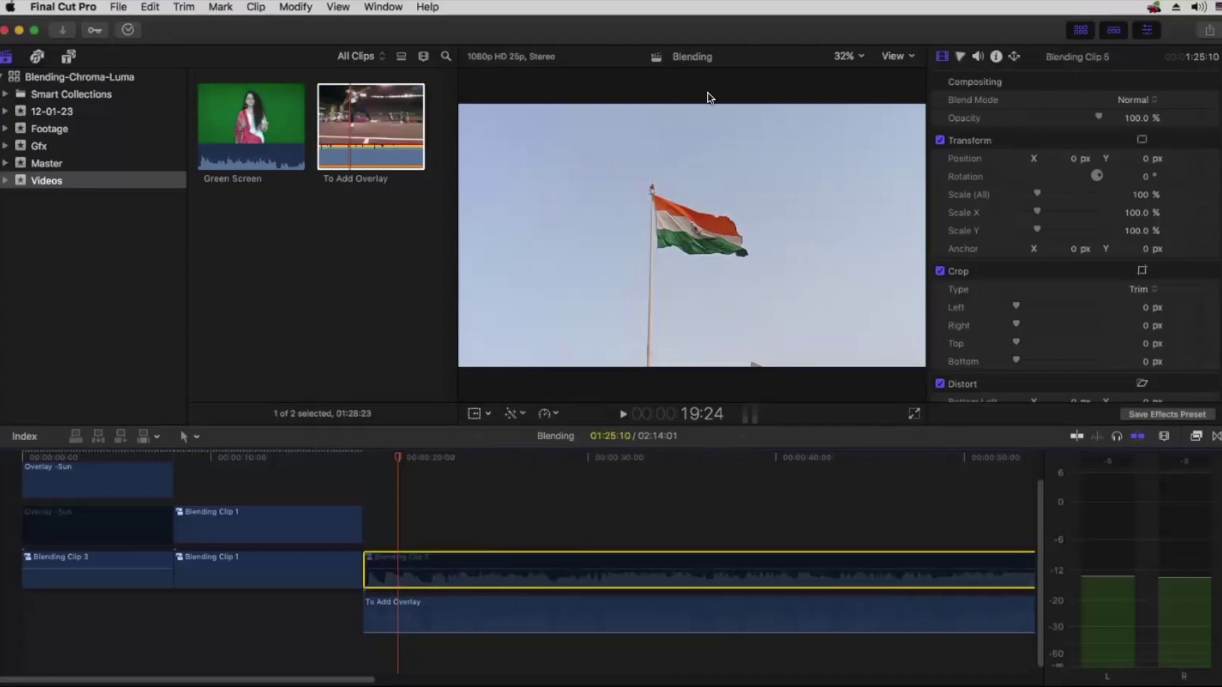
left_click(437, 612)
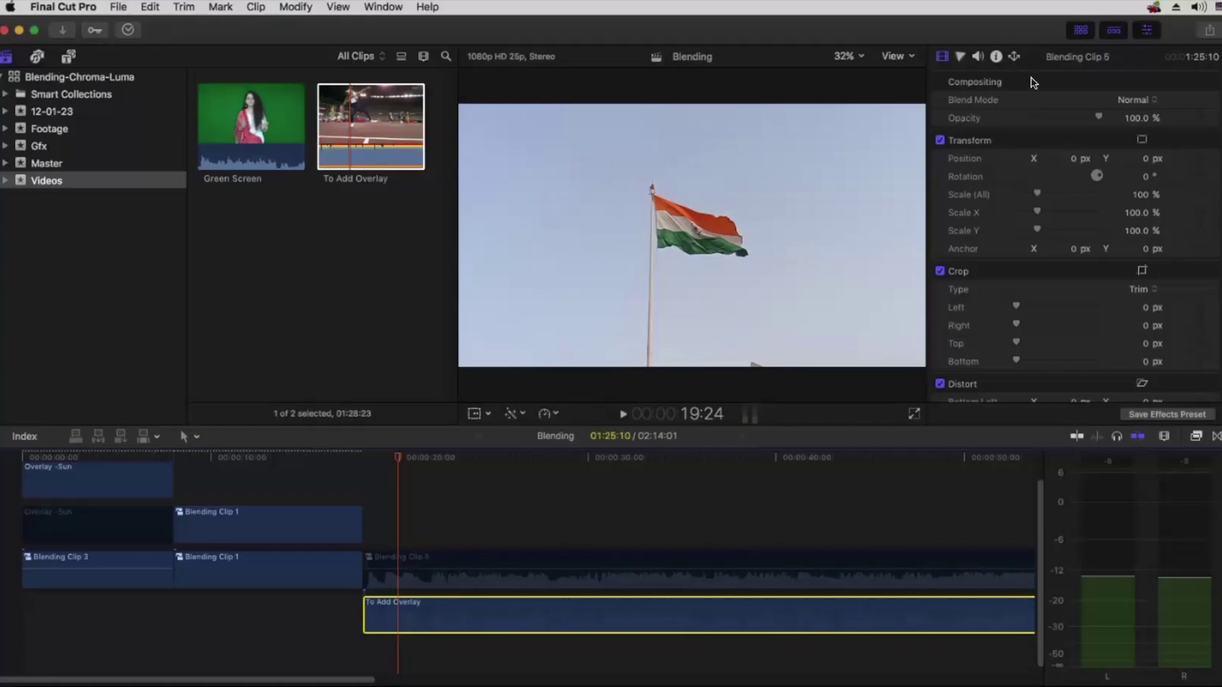
left_click(961, 56)
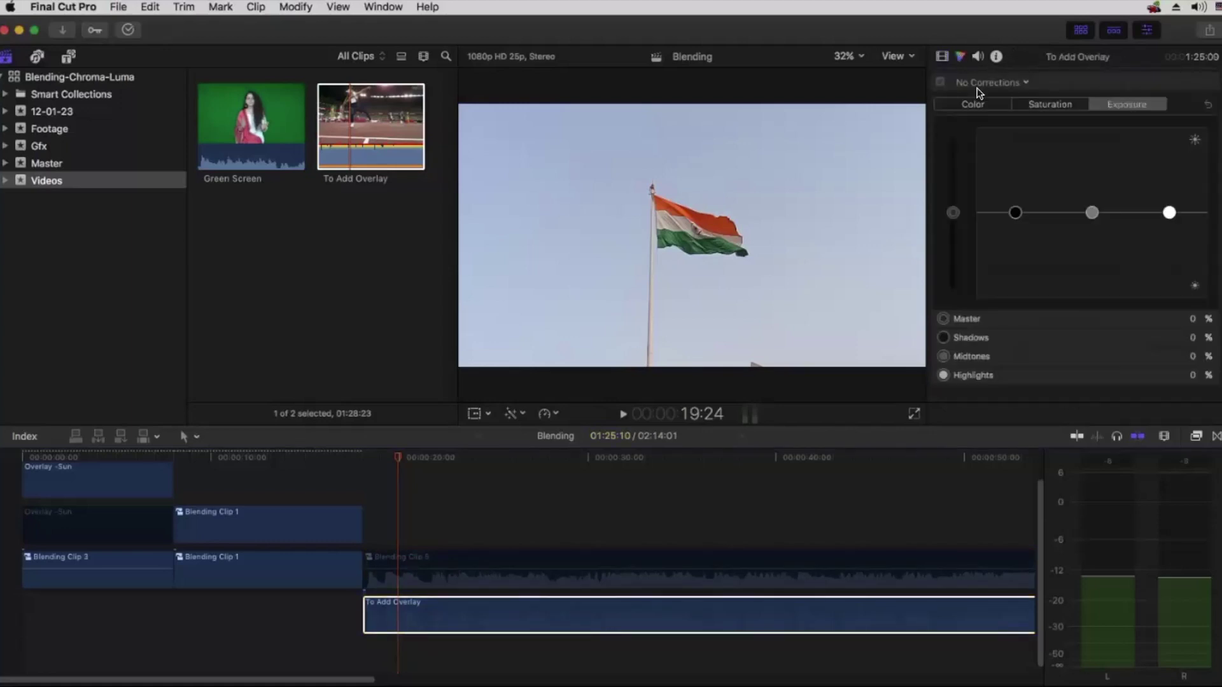
left_click(1036, 102)
left_click_drag(953, 213, 938, 340)
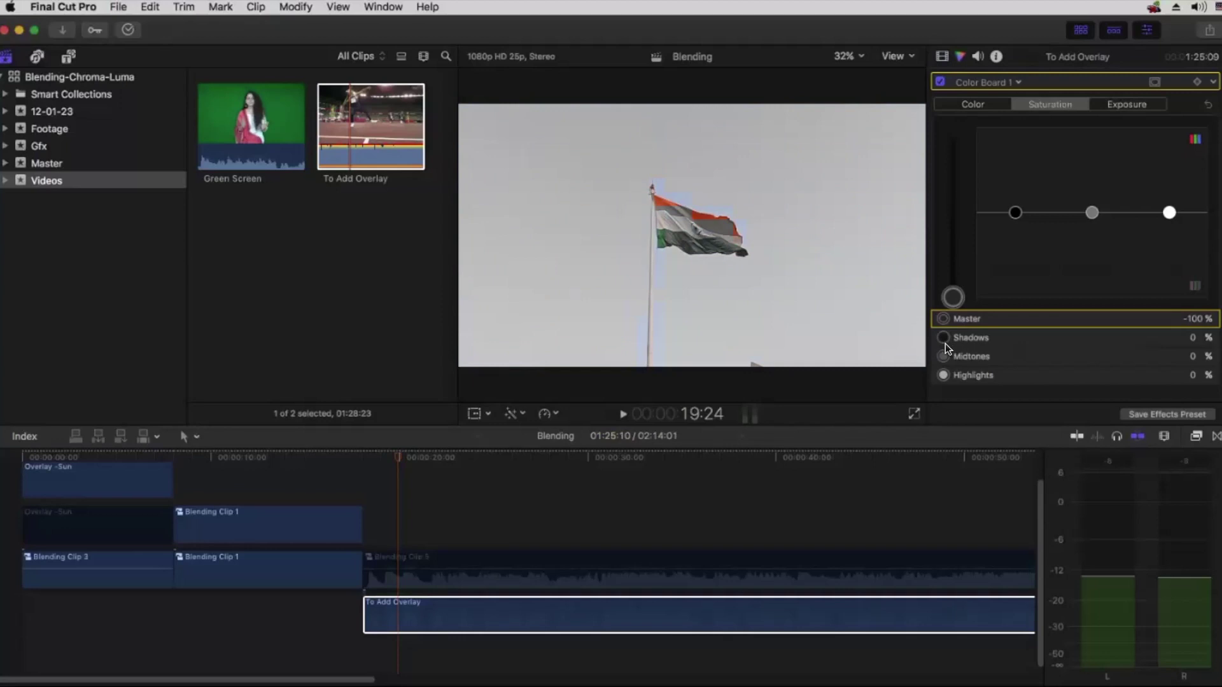
left_click(482, 575)
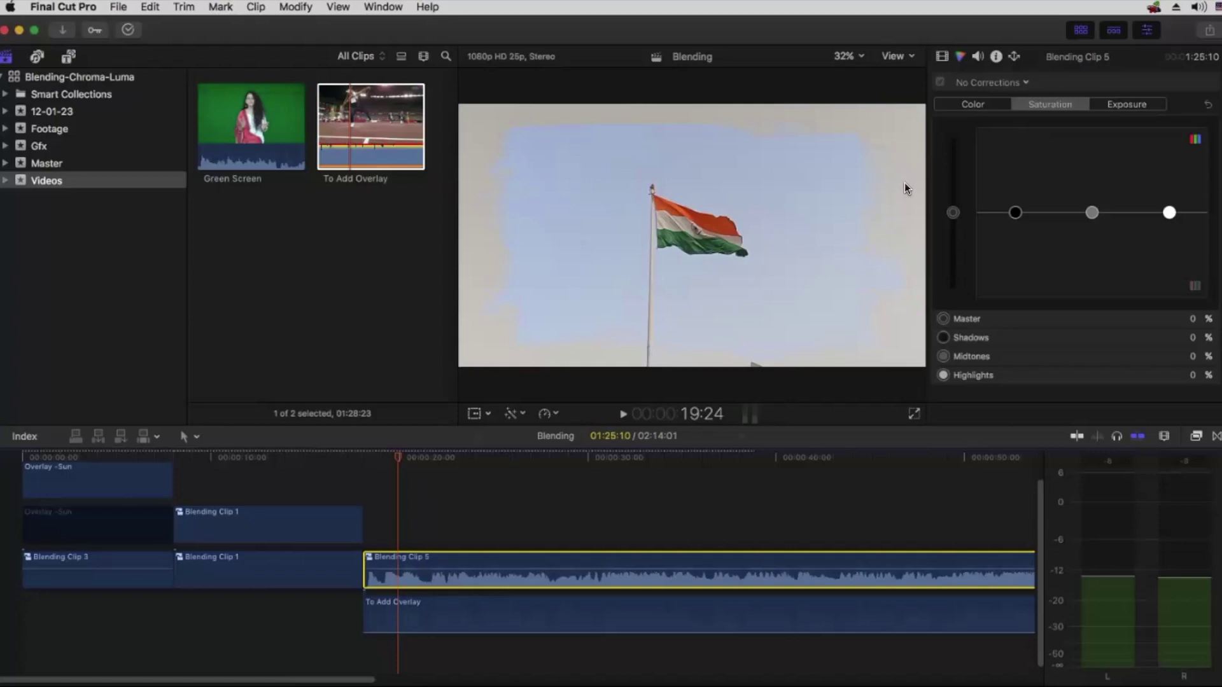
Step: Play the timeline from 18:02 to 22:18 to review the colour brush strokes over the desaturated background
left_click(361, 458)
key("space")
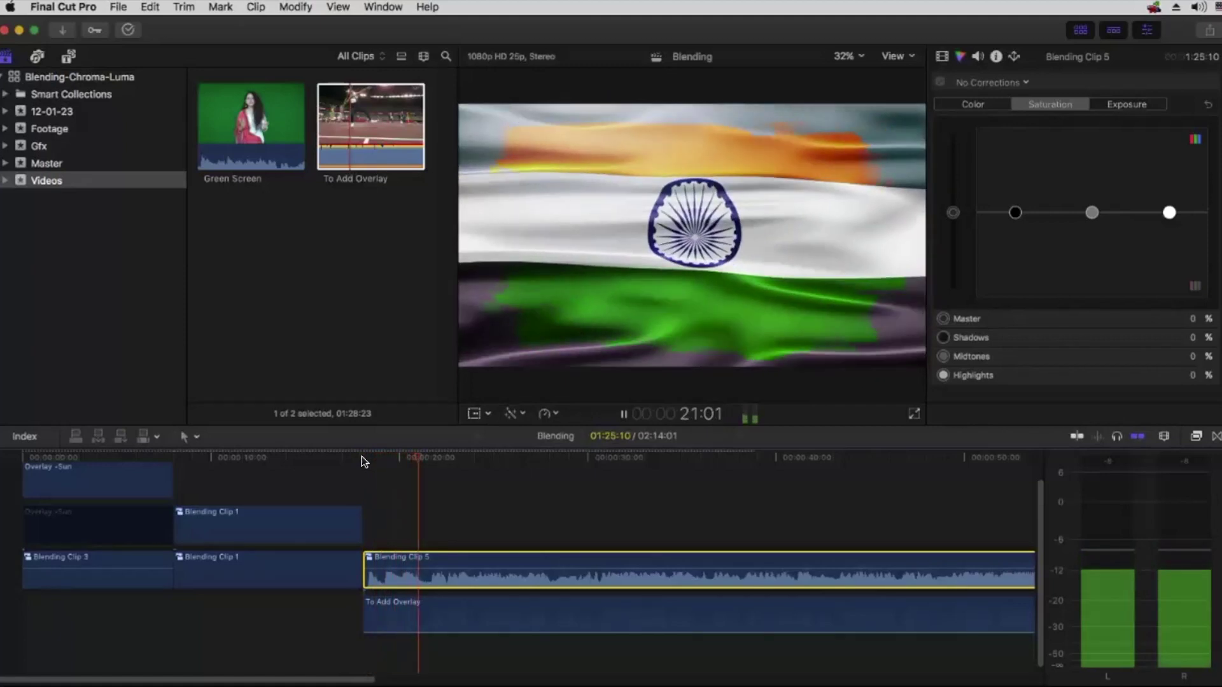
key("space")
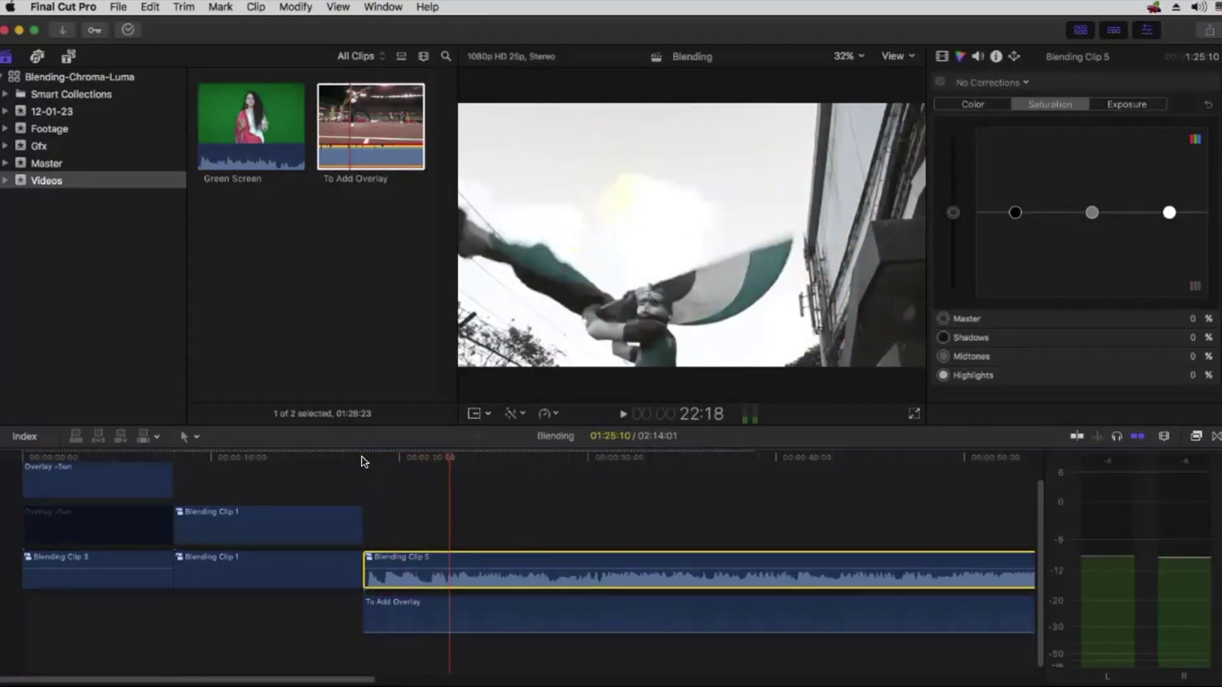
Step: Disable the lower To Add Overlay clip and play the compound clip alone from 18:02 to 37:07
left_click(430, 616)
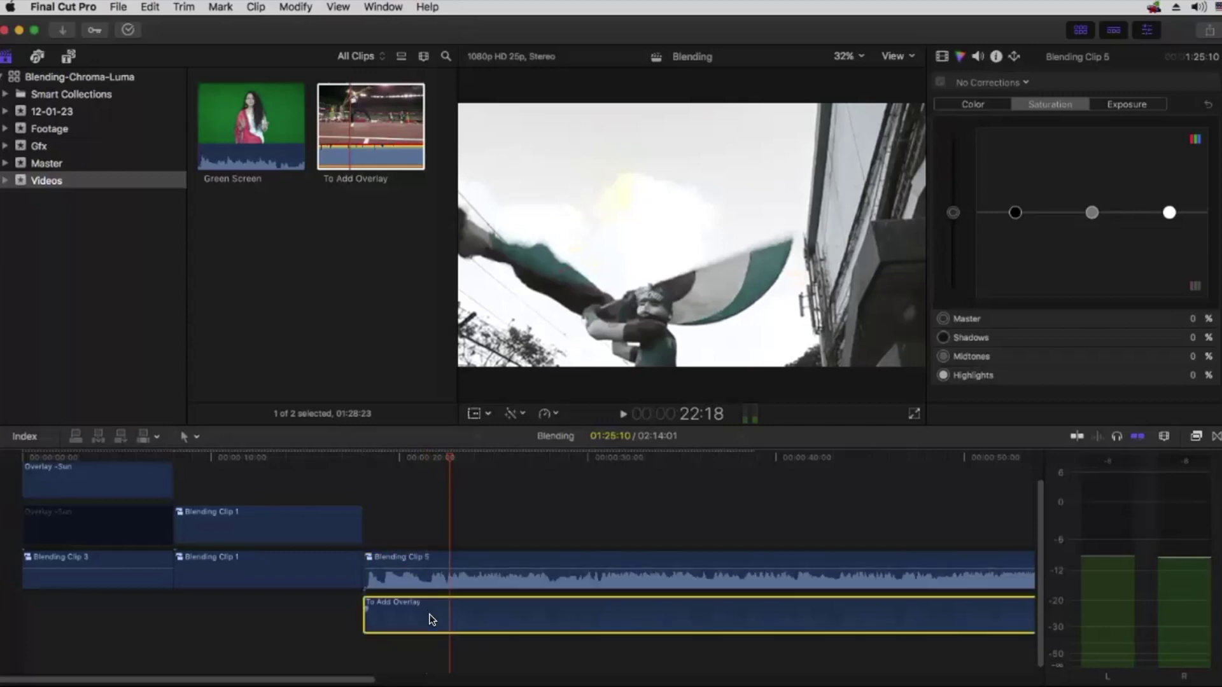
key("alt+super+v")
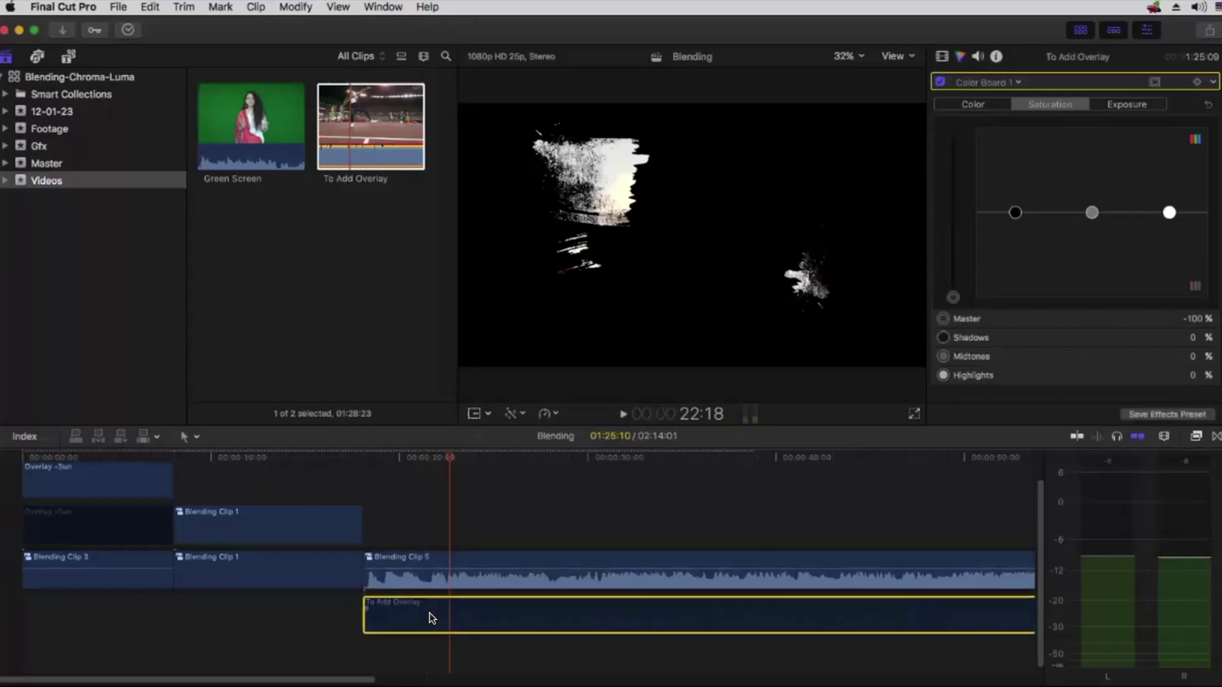
left_click(364, 458)
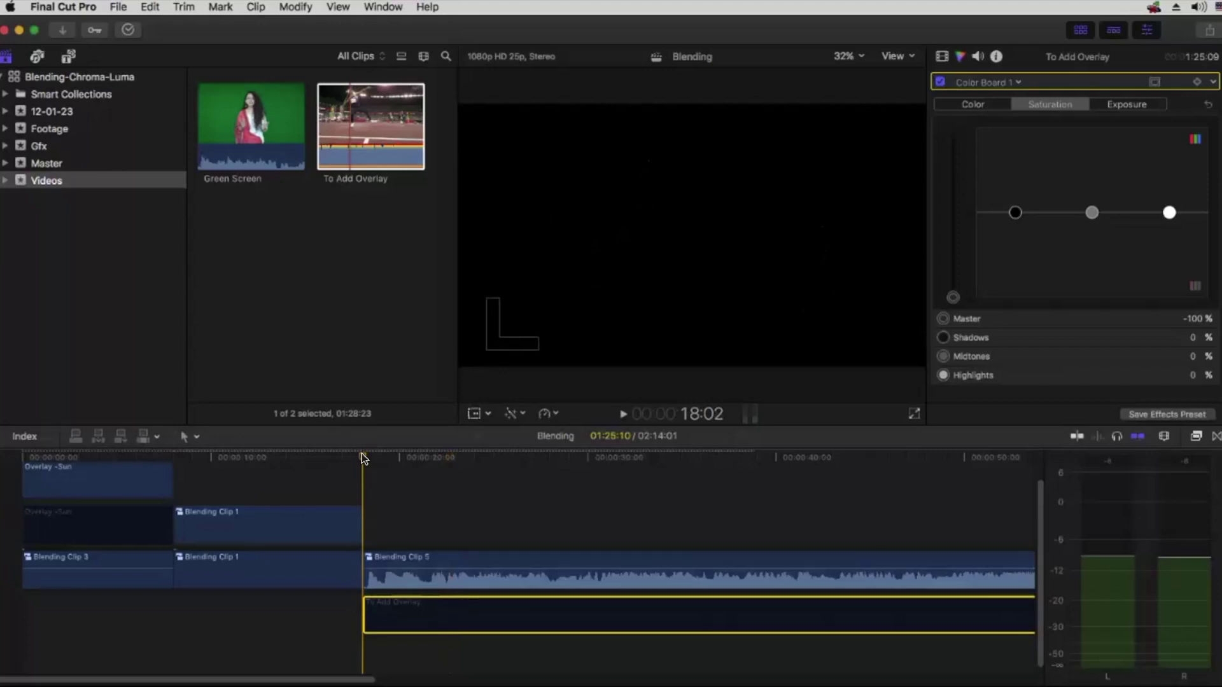
key("space")
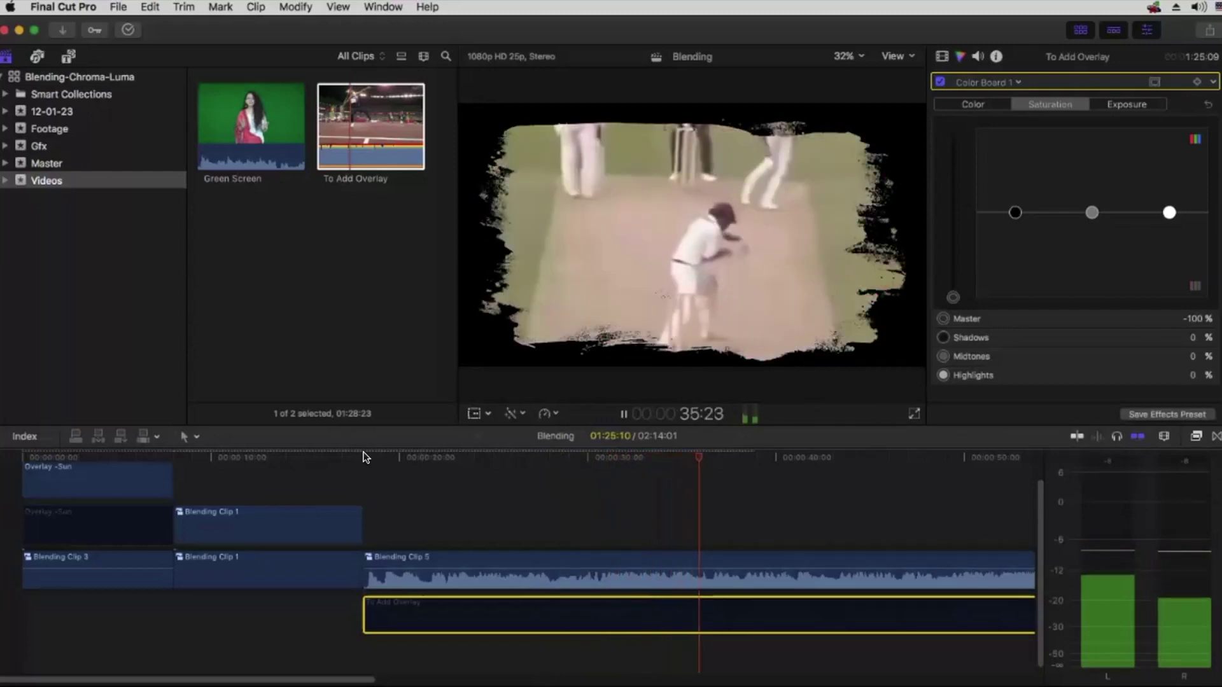
key("space")
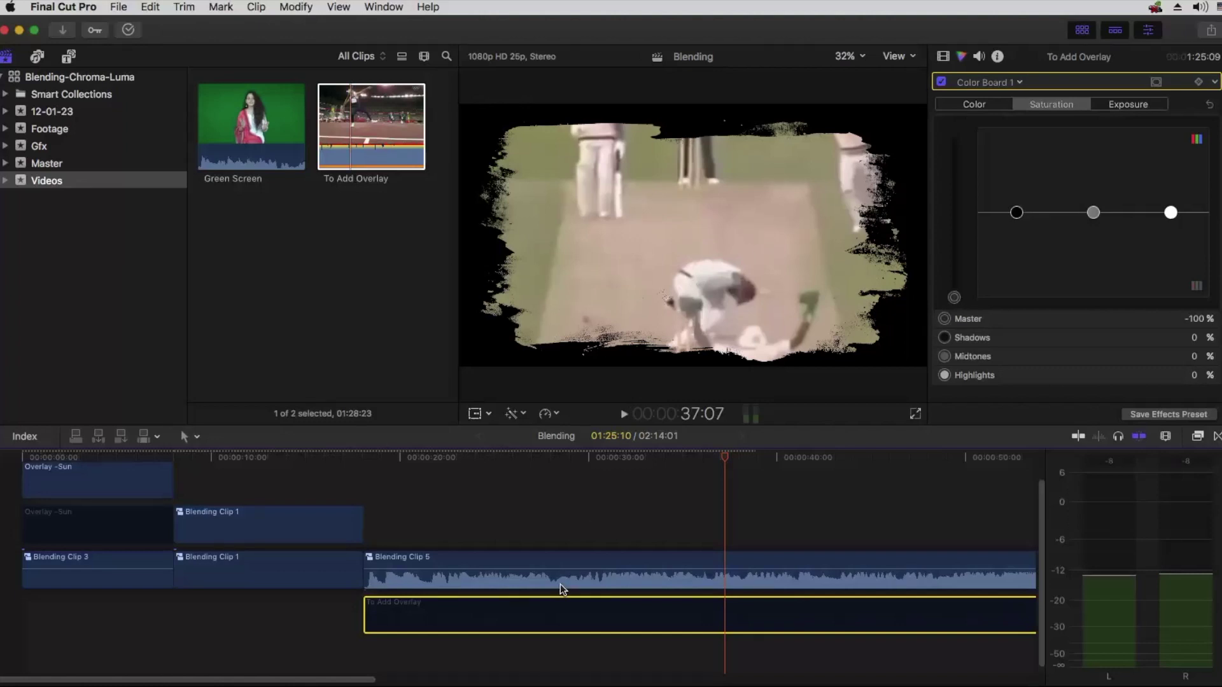
Step: Re-enable the lower To Add Overlay clip and set its master exposure to -49%
key("v")
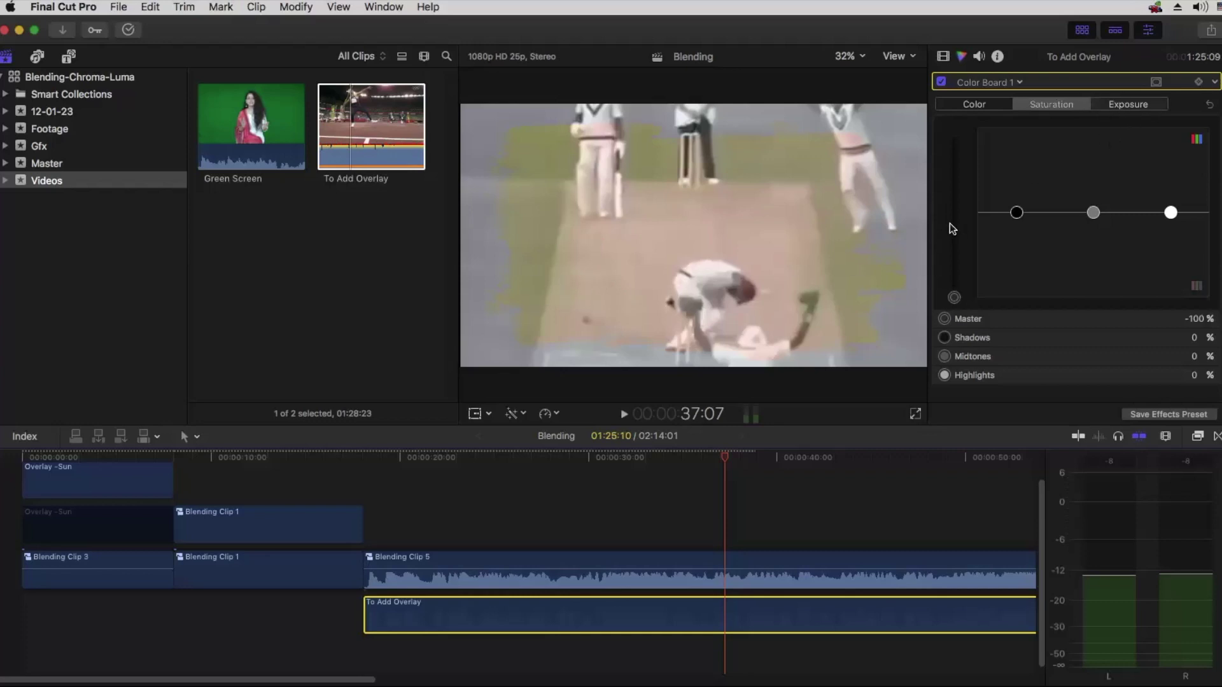
key("ctrl+super+e")
left_click_drag(954, 212, 959, 255)
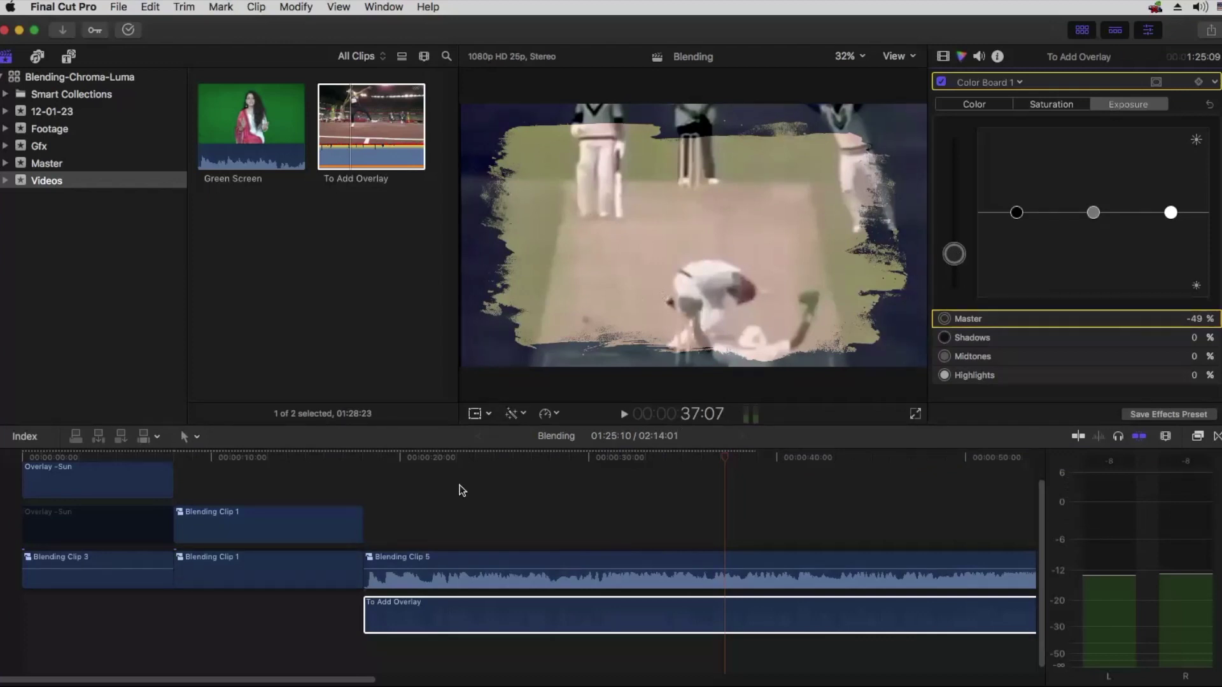
Step: Play the composite from 18:02 to 26:13 to review the brush matte over the darkened background
left_click(363, 459)
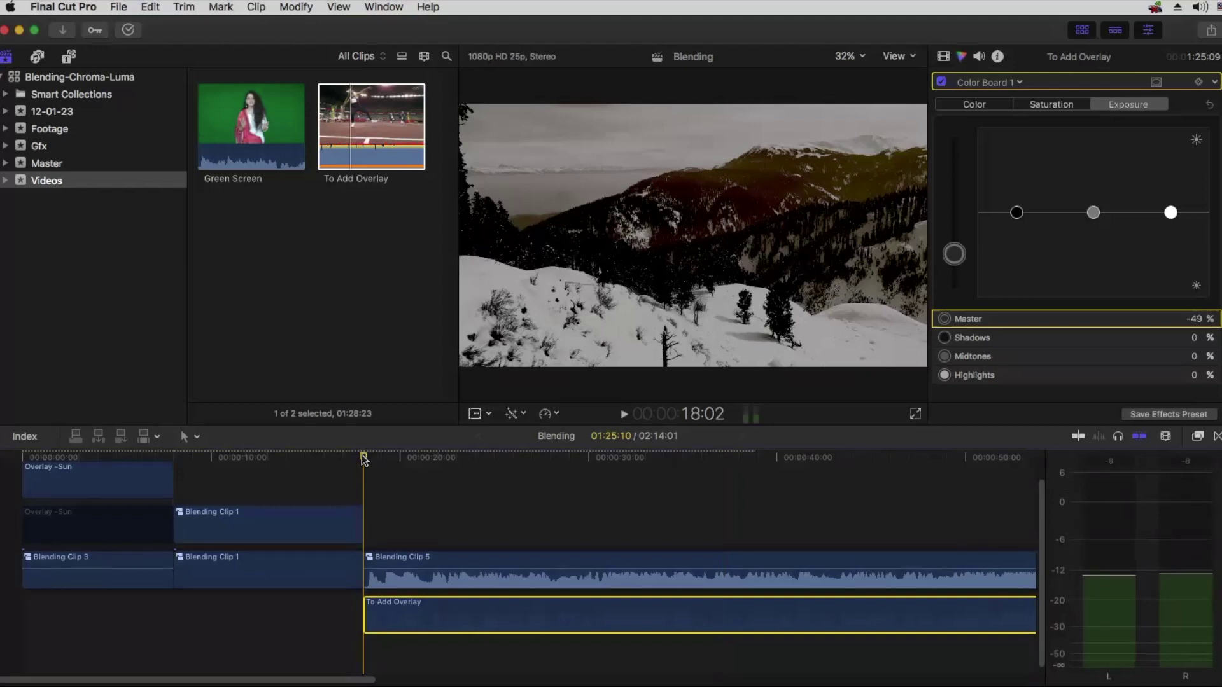
key("space")
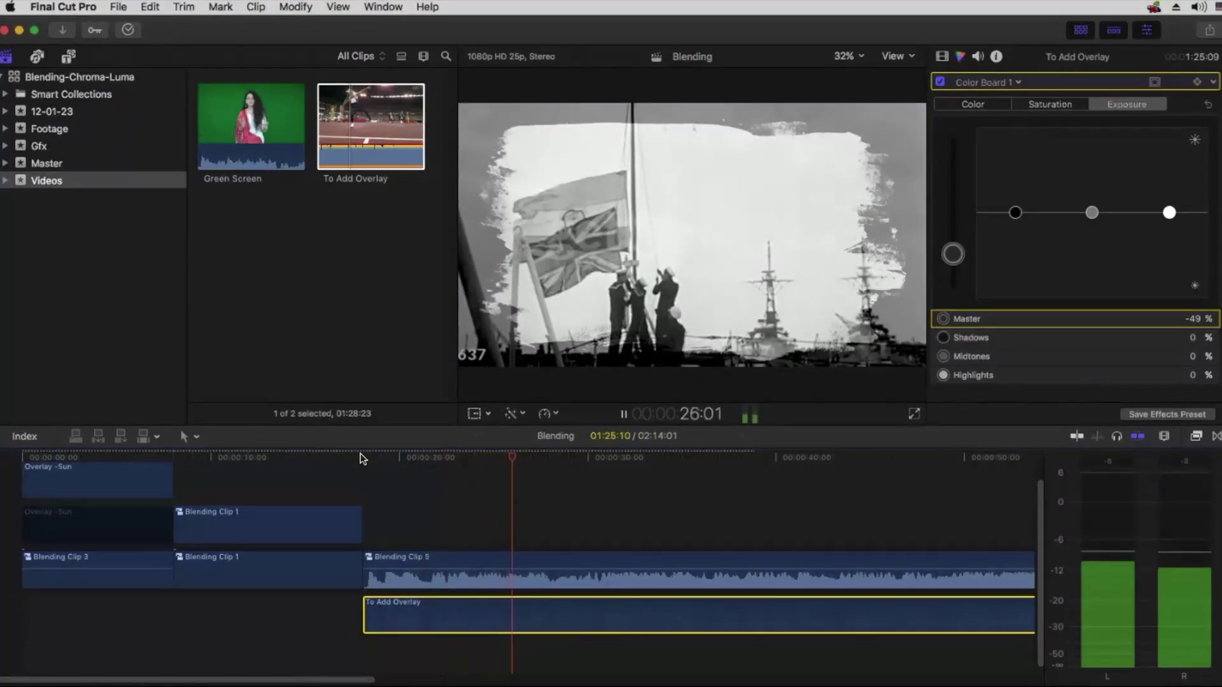
key("space")
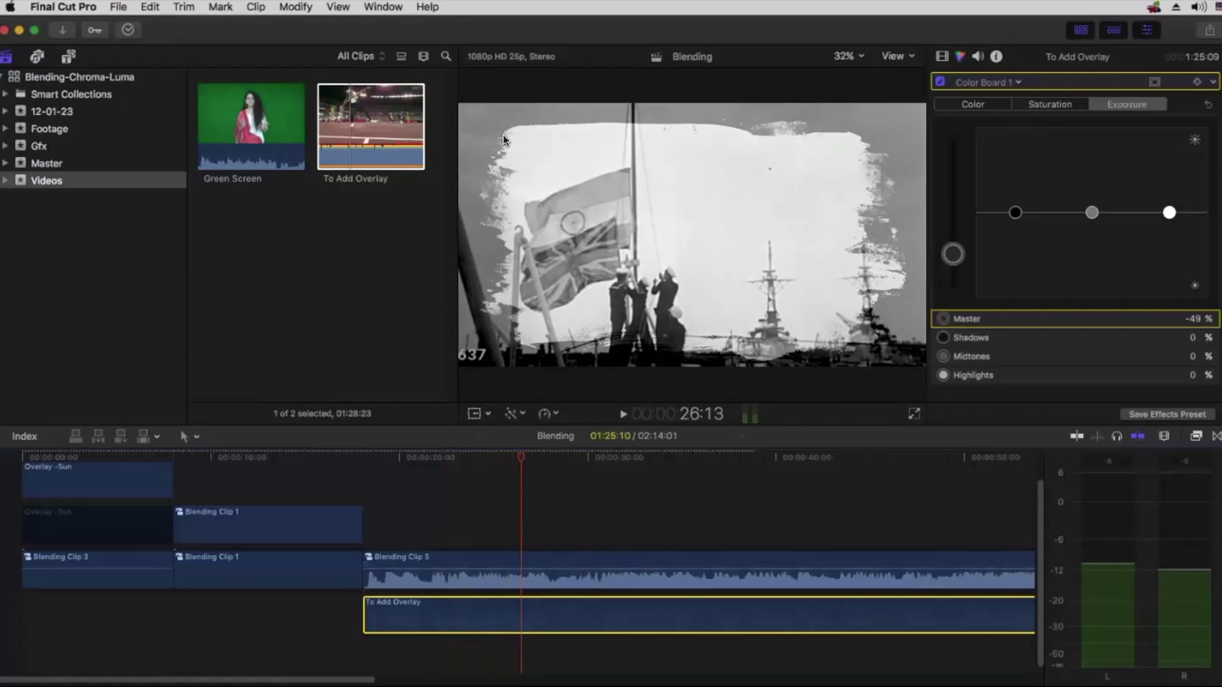
Step: Scale the lower To Add Overlay clip to 119% and play the composite from 18:02 to 31:04
left_click(942, 56)
left_click_drag(1140, 240, 1153, 240)
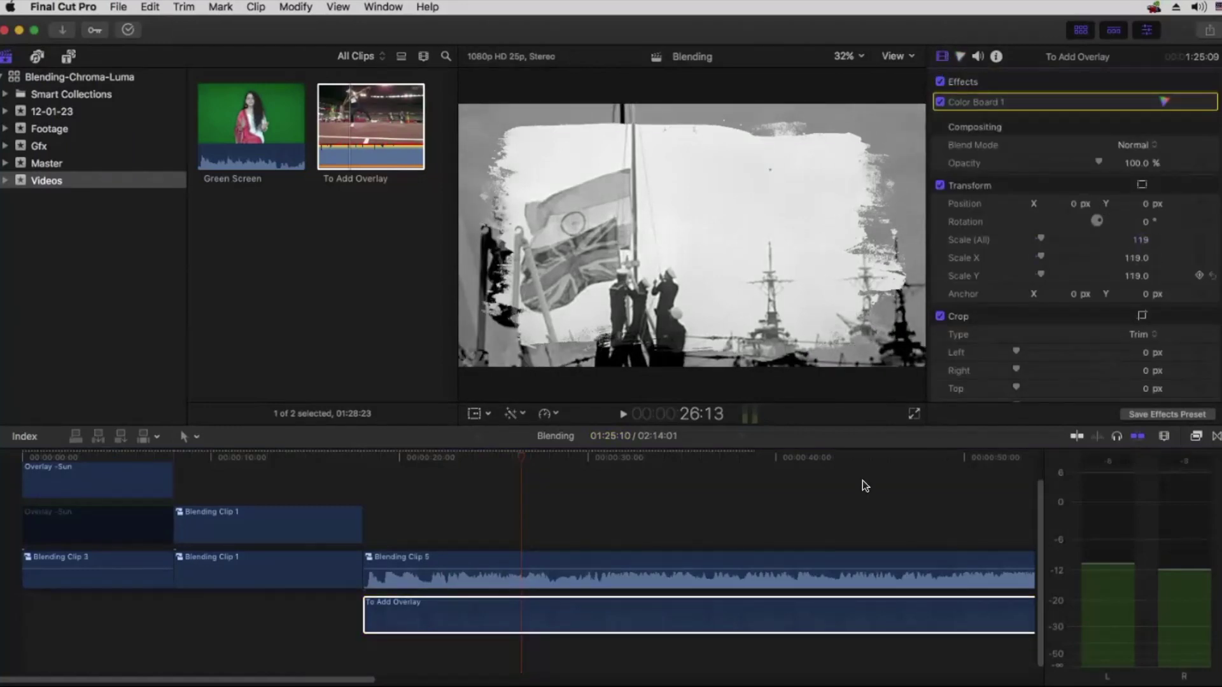
left_click(362, 458)
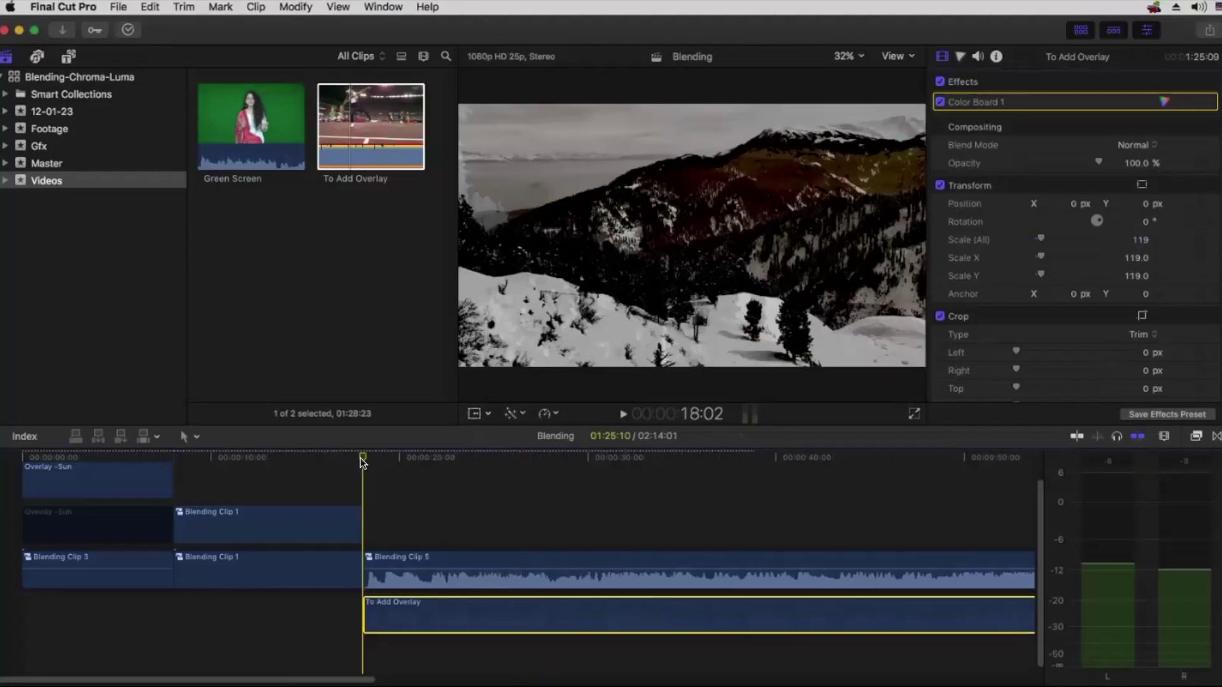
key("space")
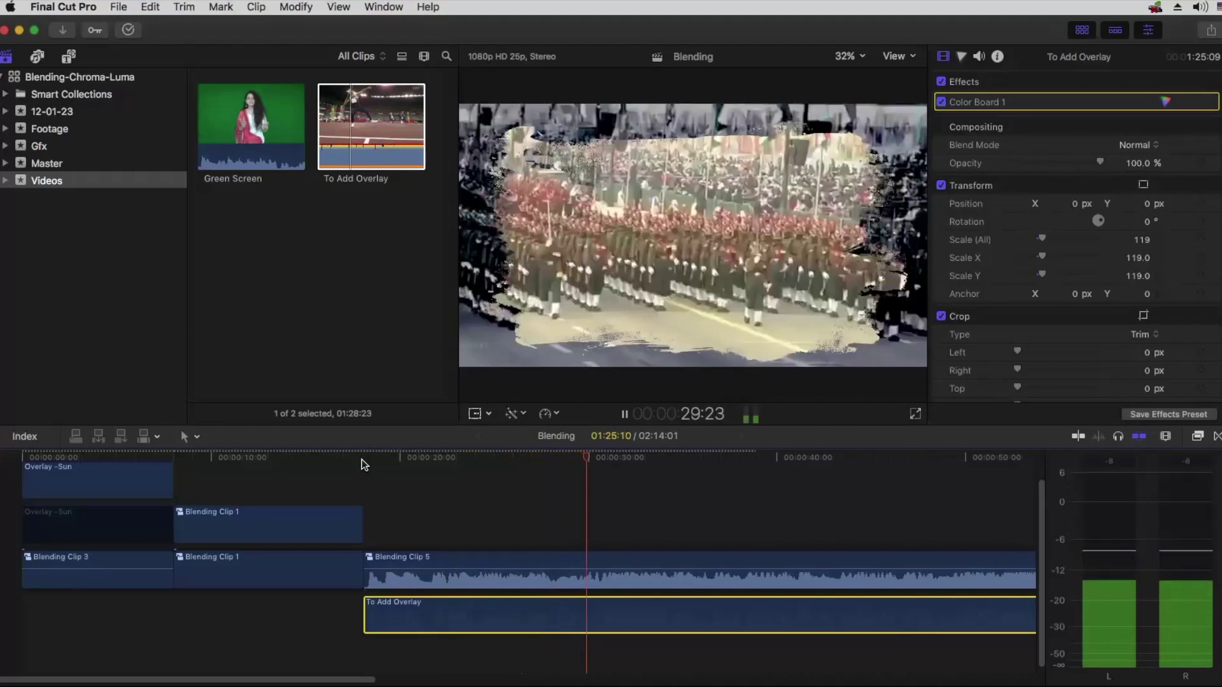
key("space")
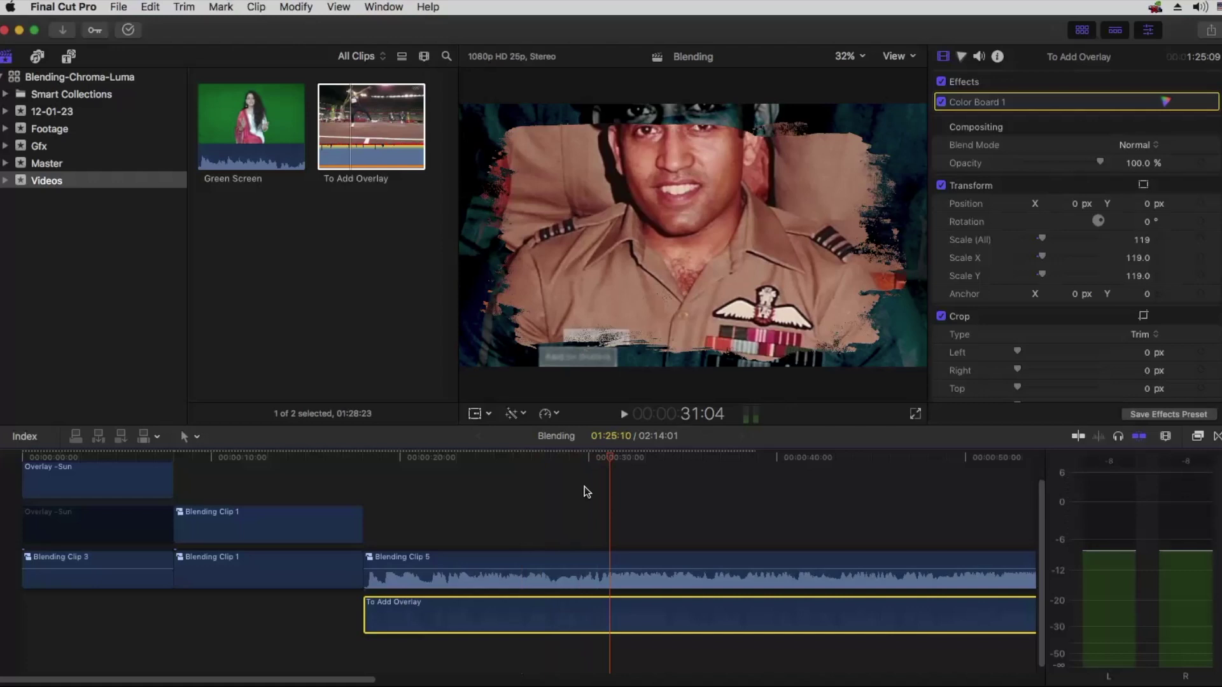
Step: Add the Custom solid generator above the compound clip, starting at about 21:03
left_click(67, 57)
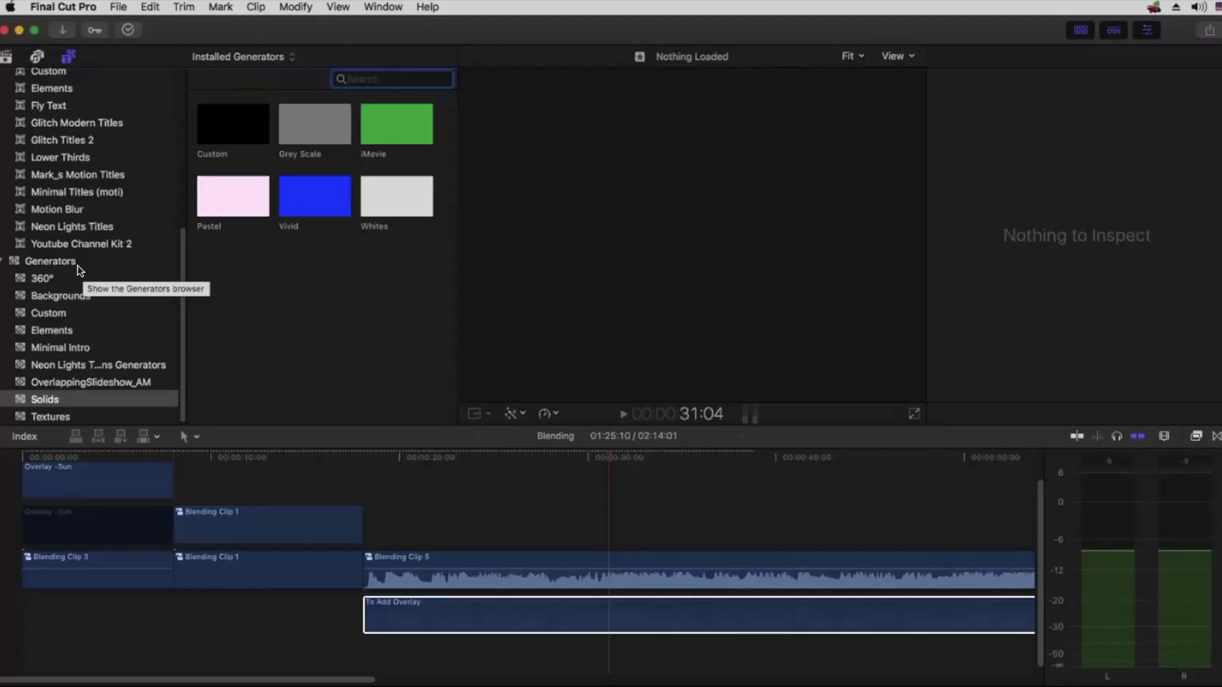
left_click(224, 122)
left_click_drag(224, 119, 459, 499)
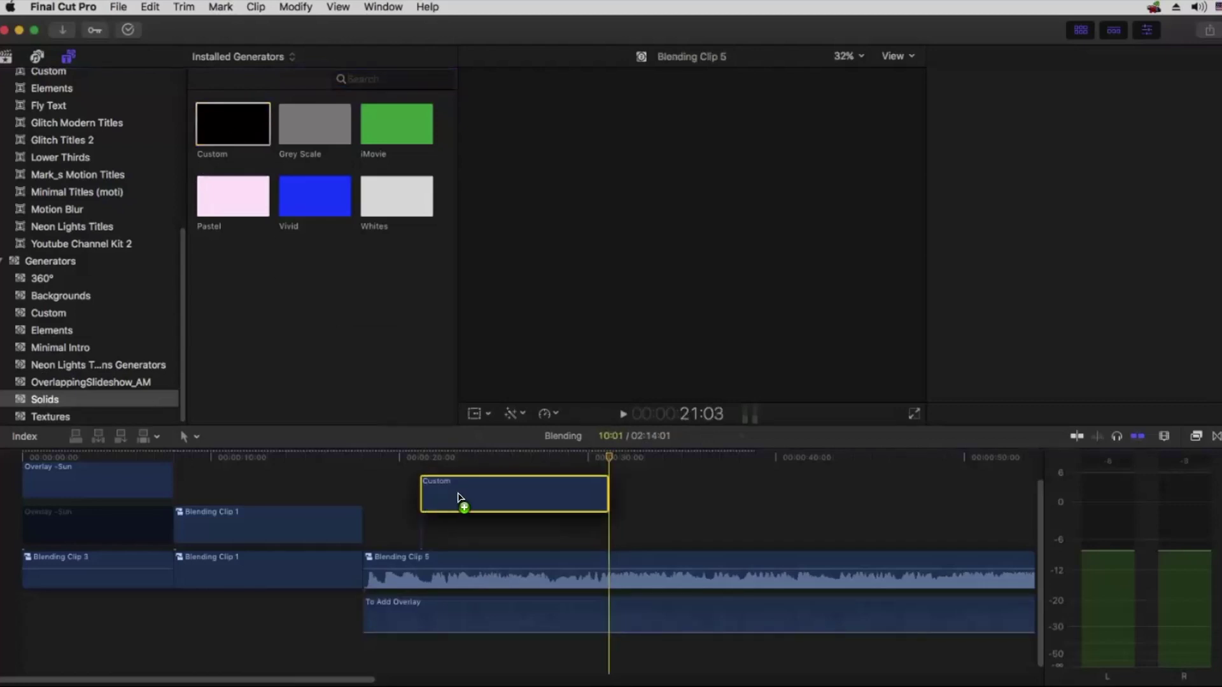
Step: Set the Custom generator's color to a bright, fully saturated red
key("super+4")
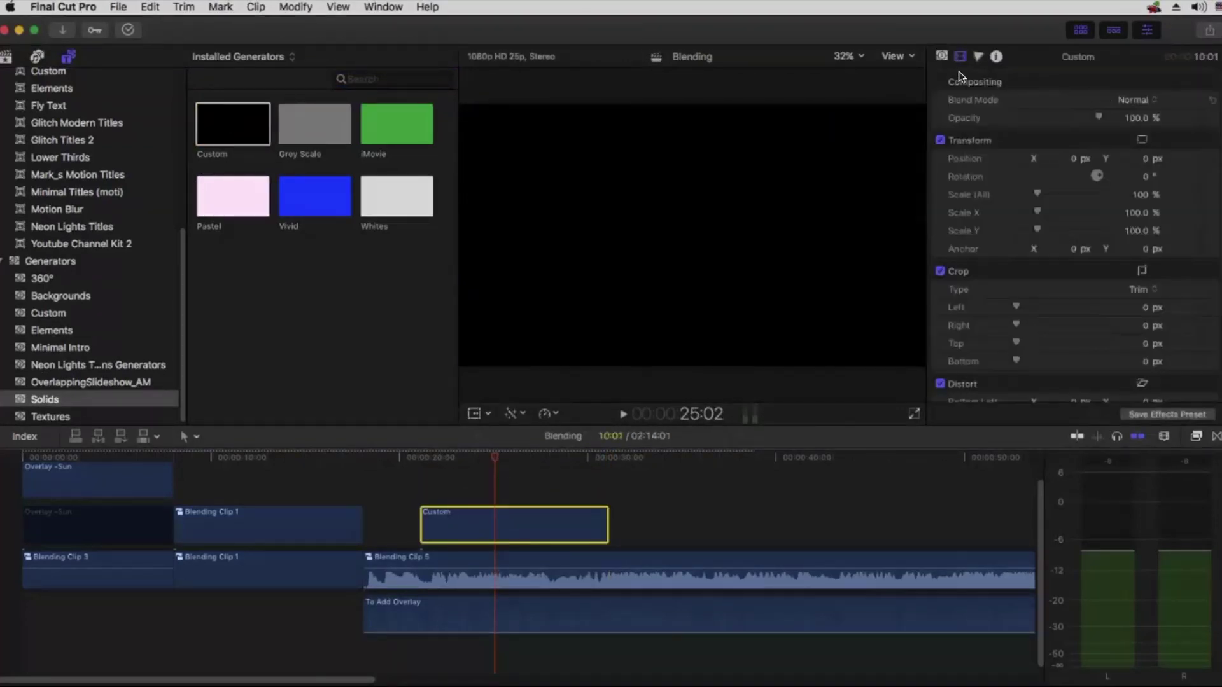
left_click(942, 58)
left_click(1134, 100)
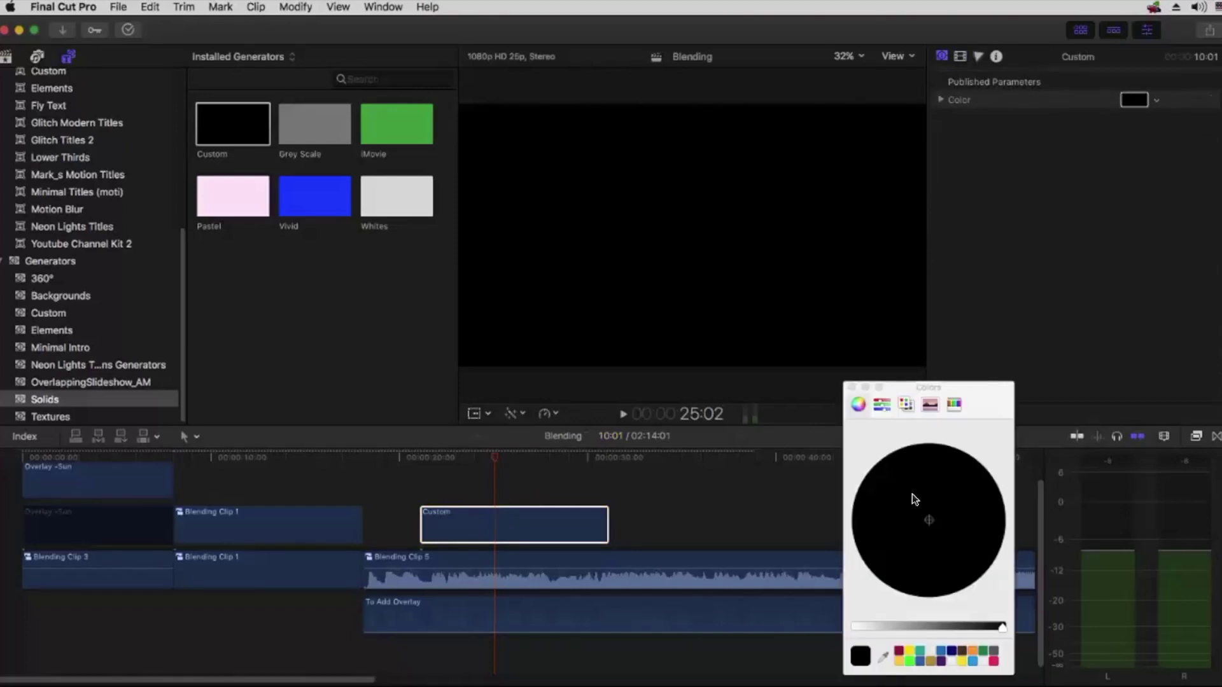
left_click_drag(954, 629, 677, 633)
left_click_drag(983, 509, 1023, 518)
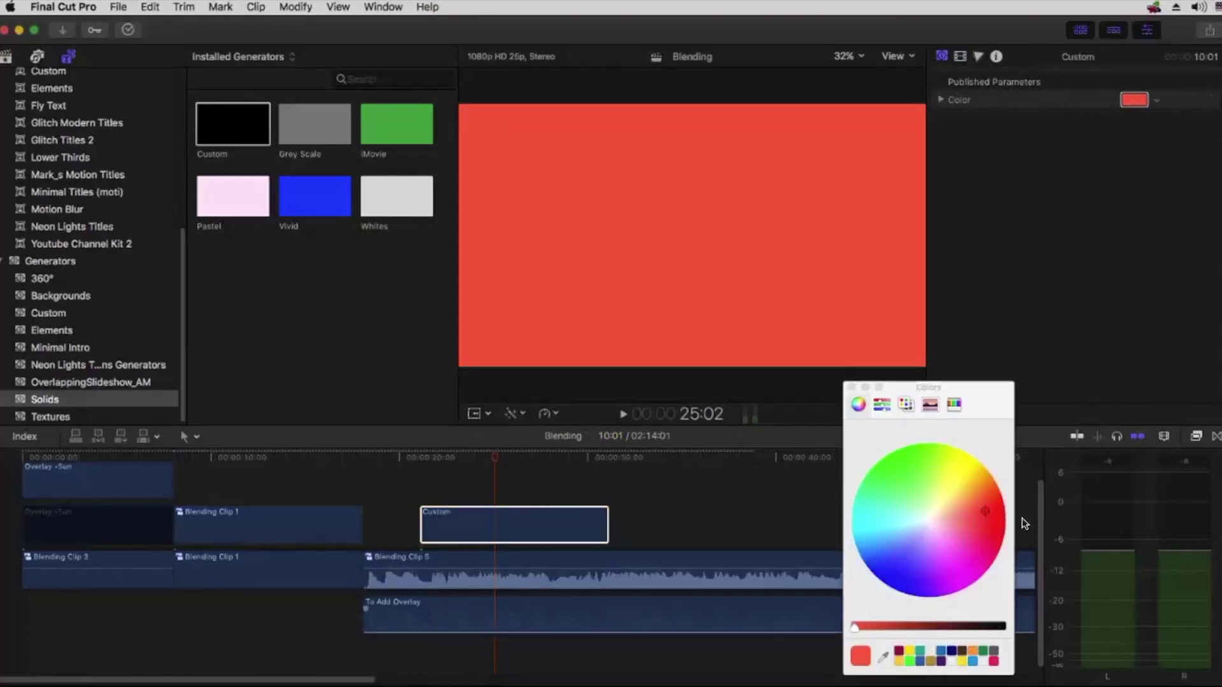
left_click(852, 387)
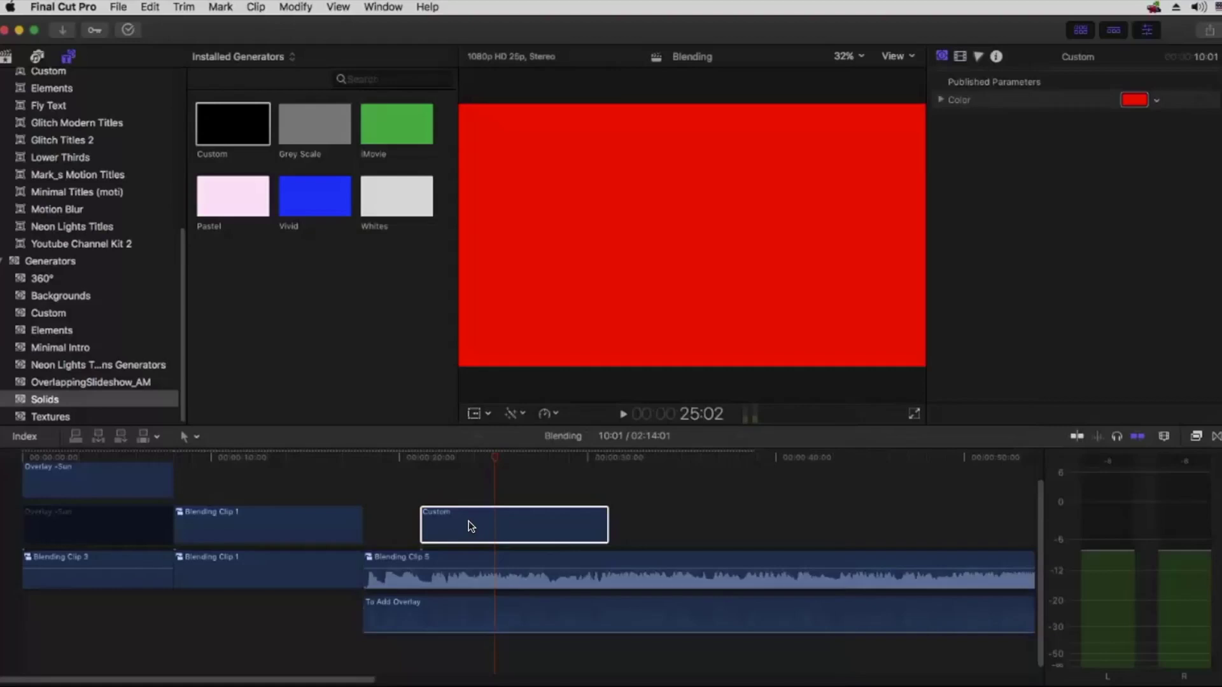
Step: Move the Custom generator between Blending Clip 5 and the To Add Overlay clip, align its start with theirs, and extend it to 18:08
left_click_drag(468, 521, 415, 611)
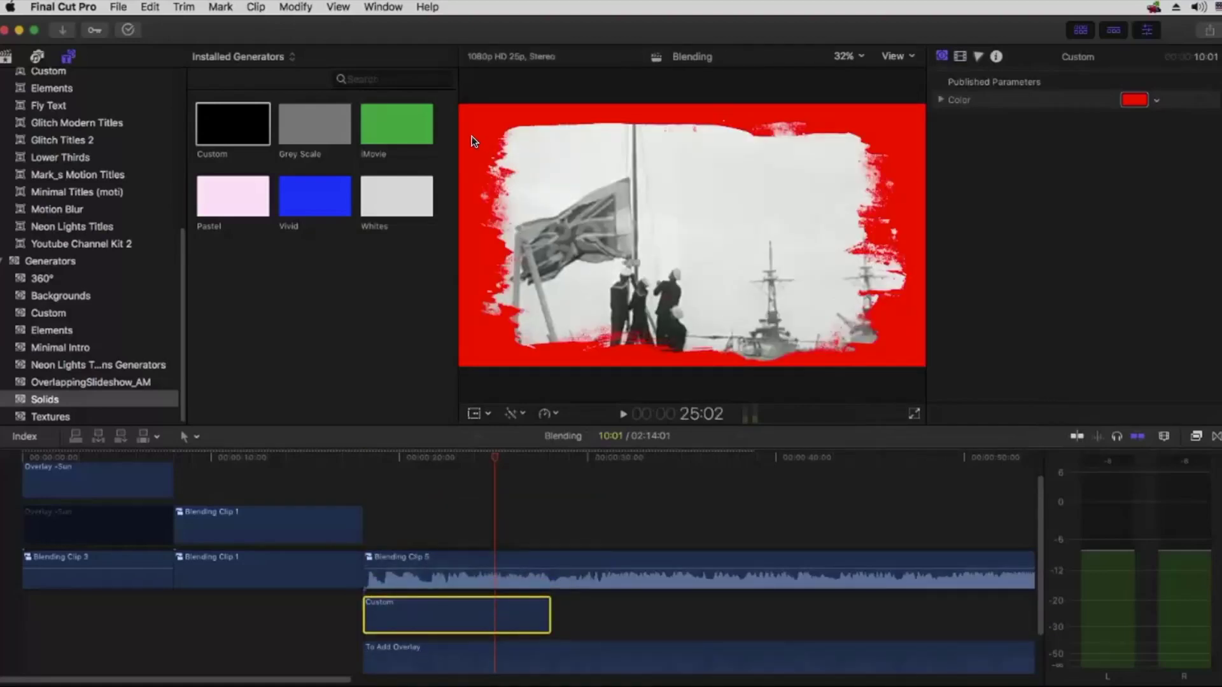
scroll(504, 568, "down", 2)
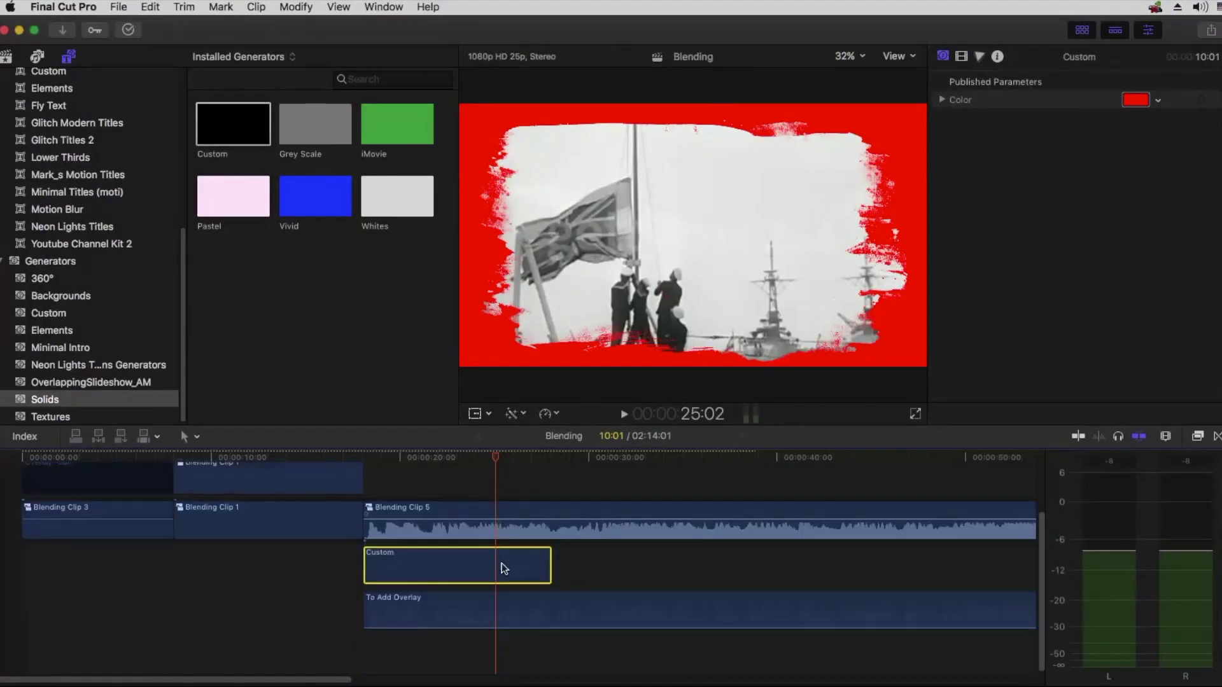
left_click_drag(552, 569, 706, 568)
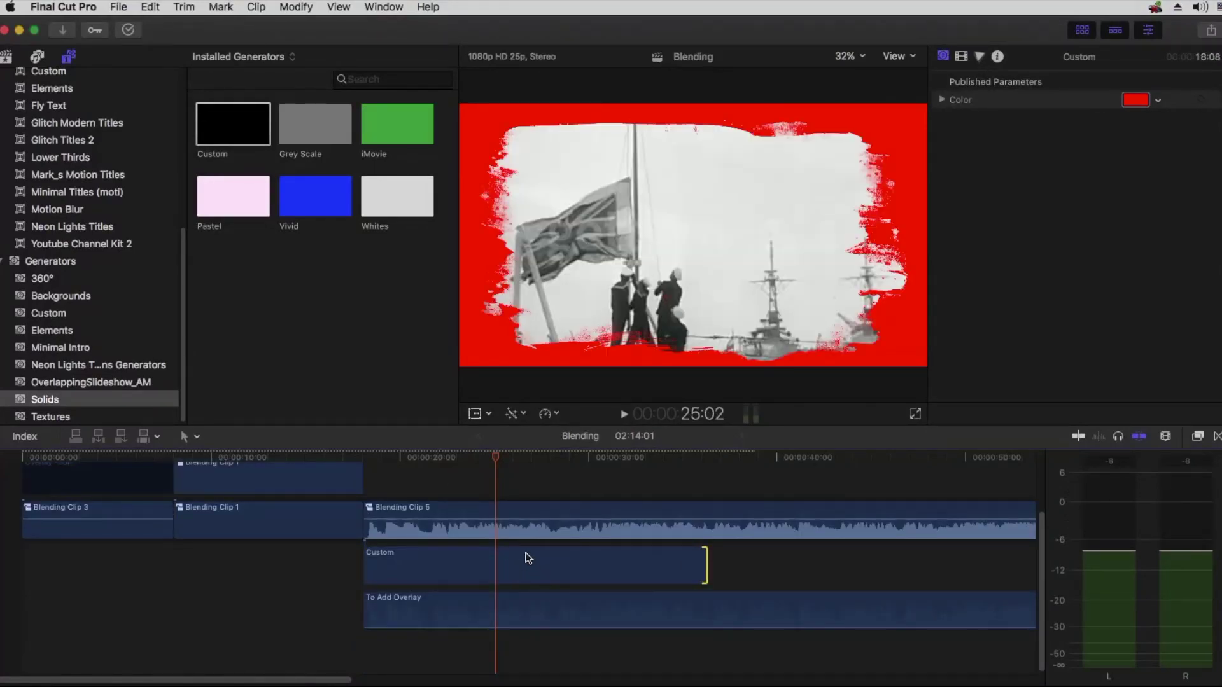
Step: Set the To Add Overlay clip's Color Board master exposure to 0% and master saturation to -100%
left_click(514, 604)
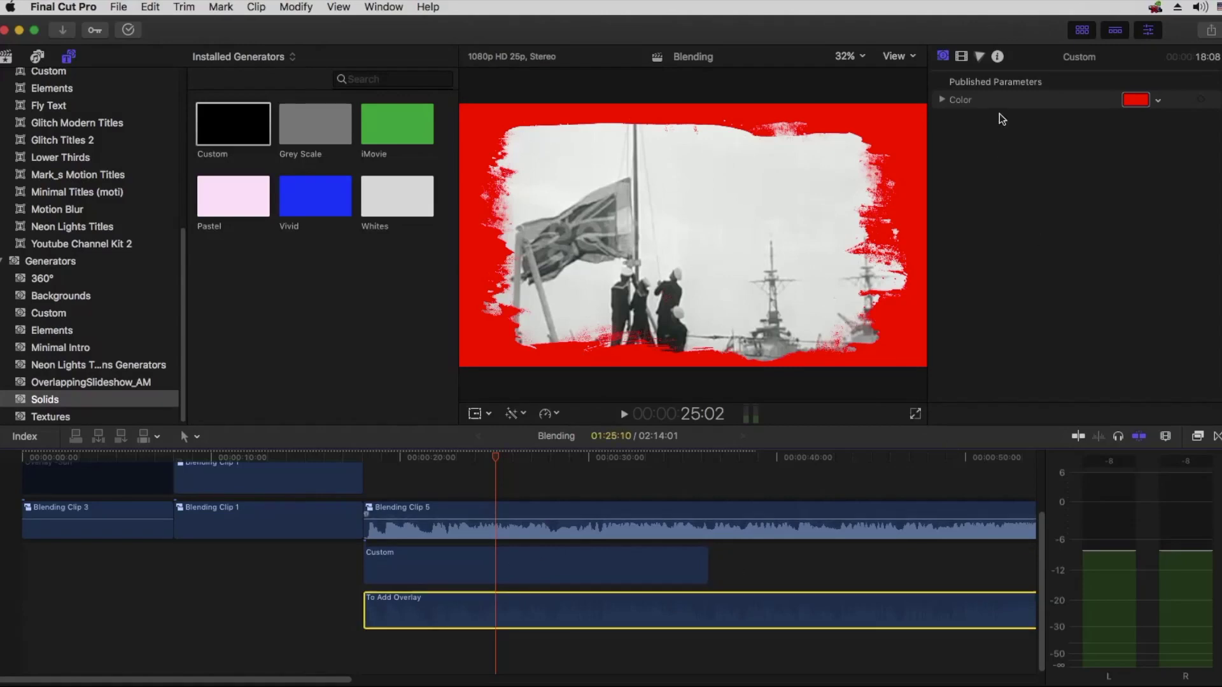
left_click(963, 57)
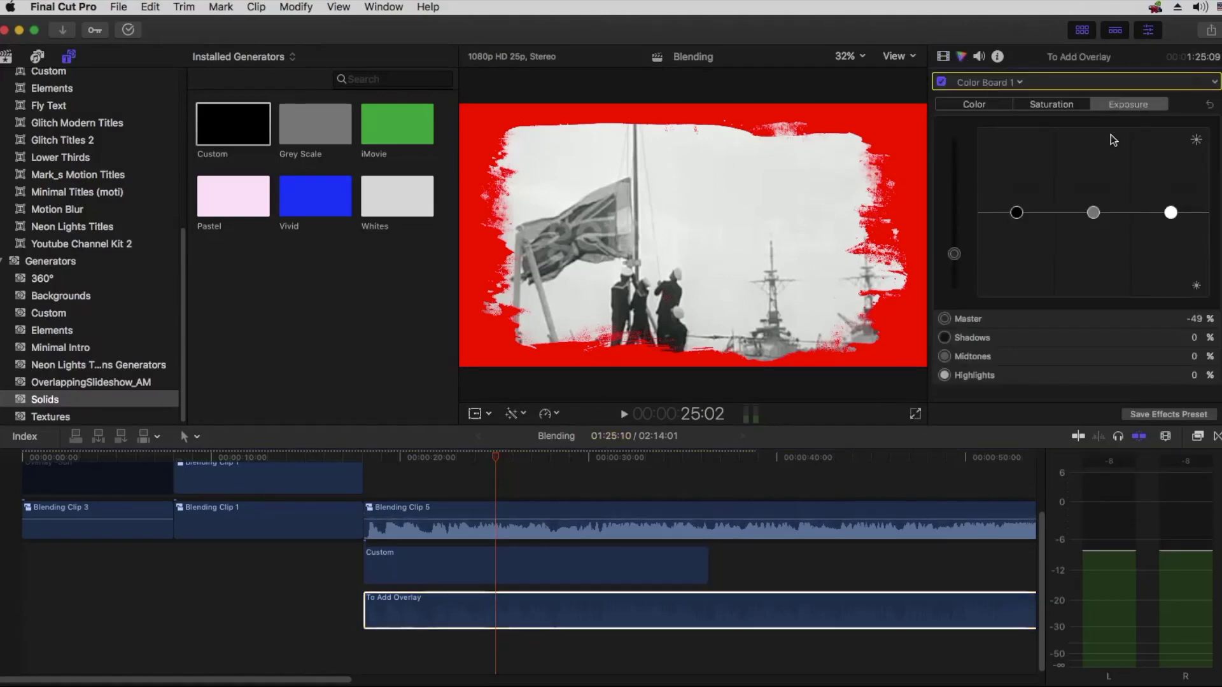
left_click(955, 254)
key("Delete")
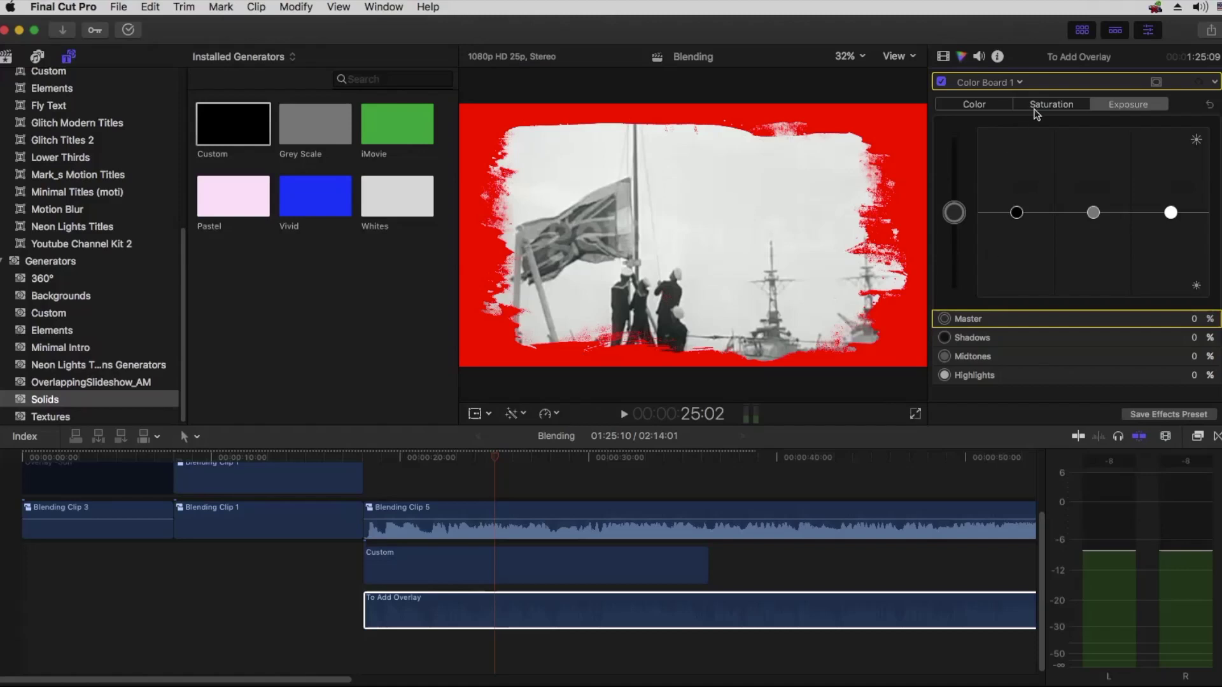
key("ctrl+super+s")
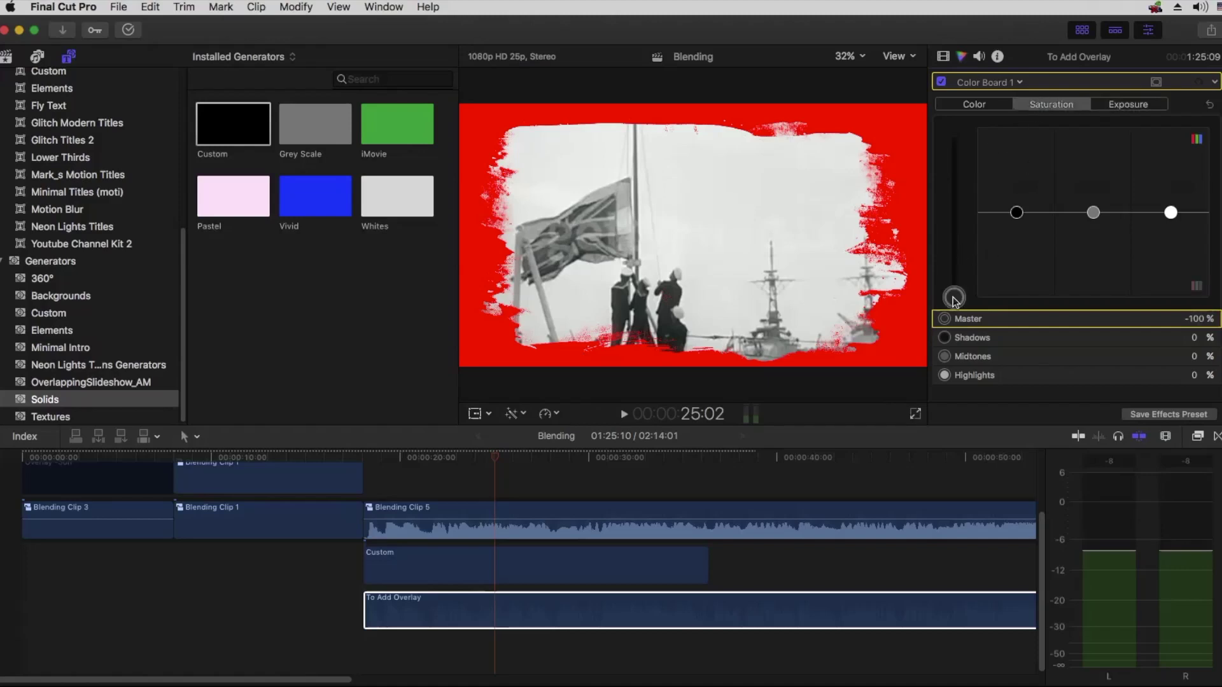
left_click(944, 56)
Step: Disable Blending Clip 5, and turn the Custom generator off and on again to inspect the footage beneath it
left_click(511, 527)
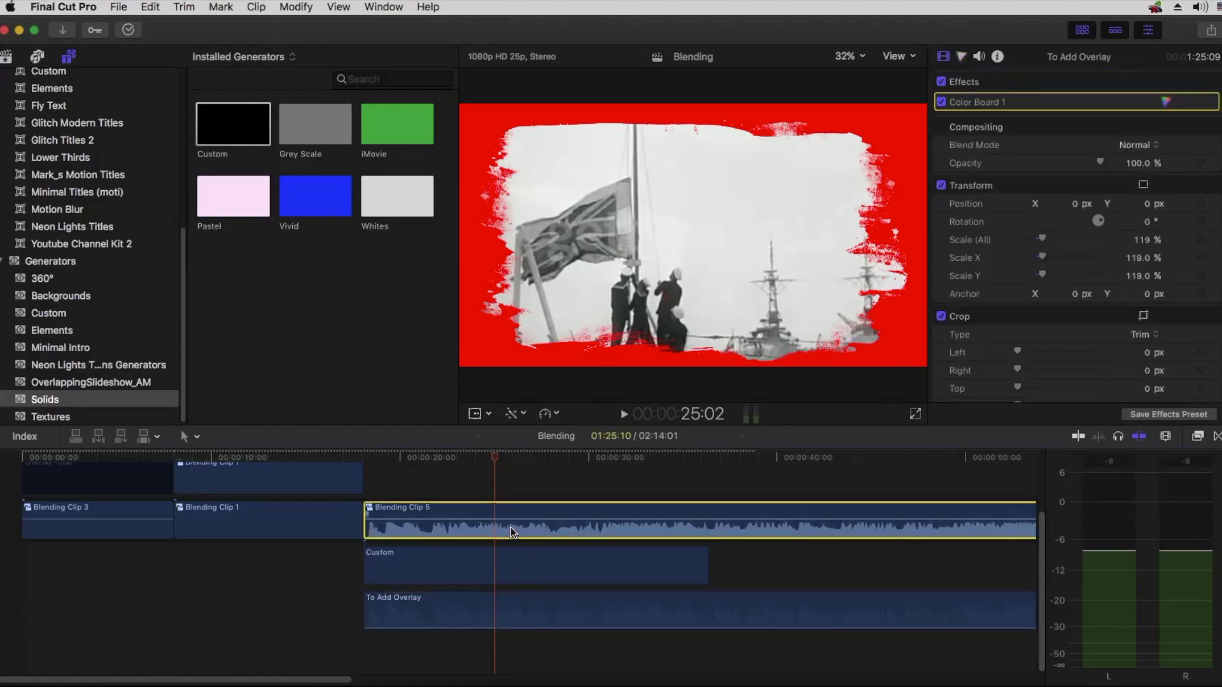
key("v")
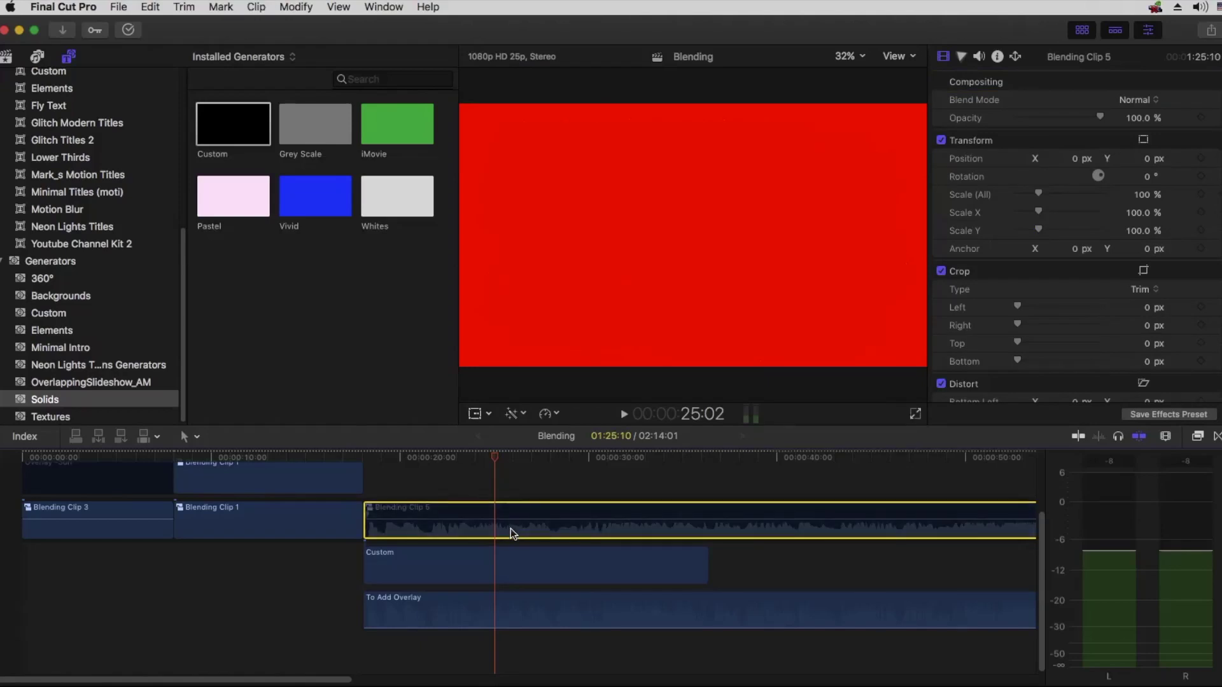
left_click(502, 567)
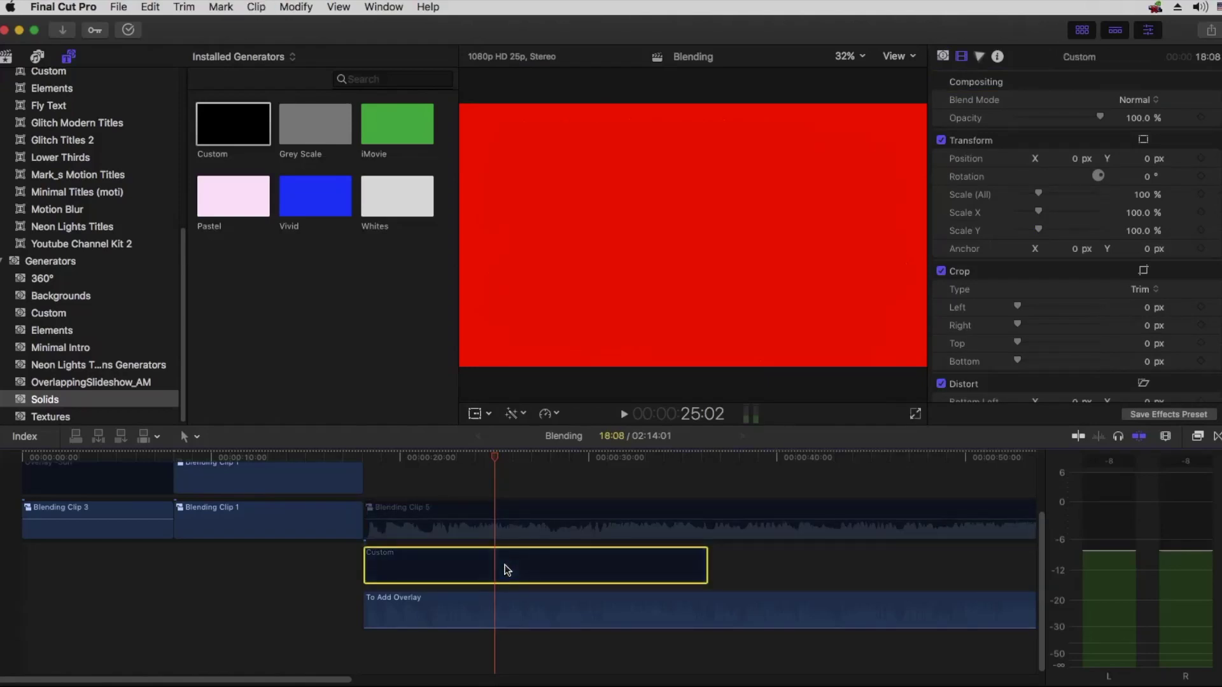
key("v")
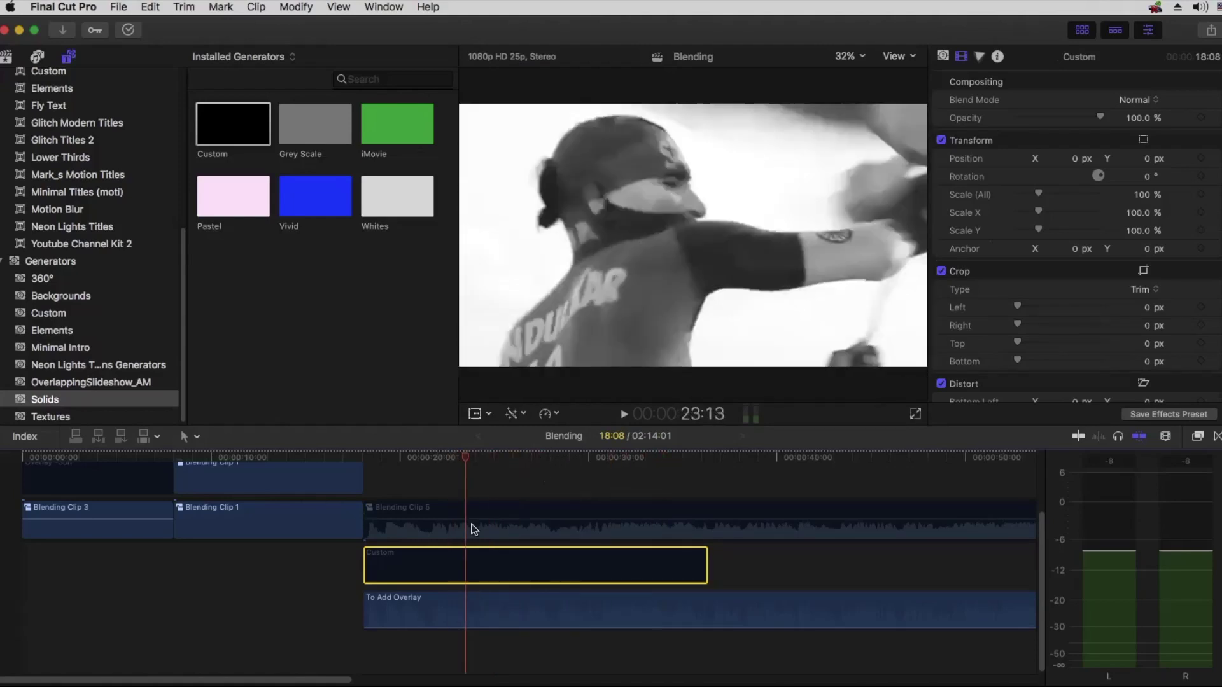
key("v")
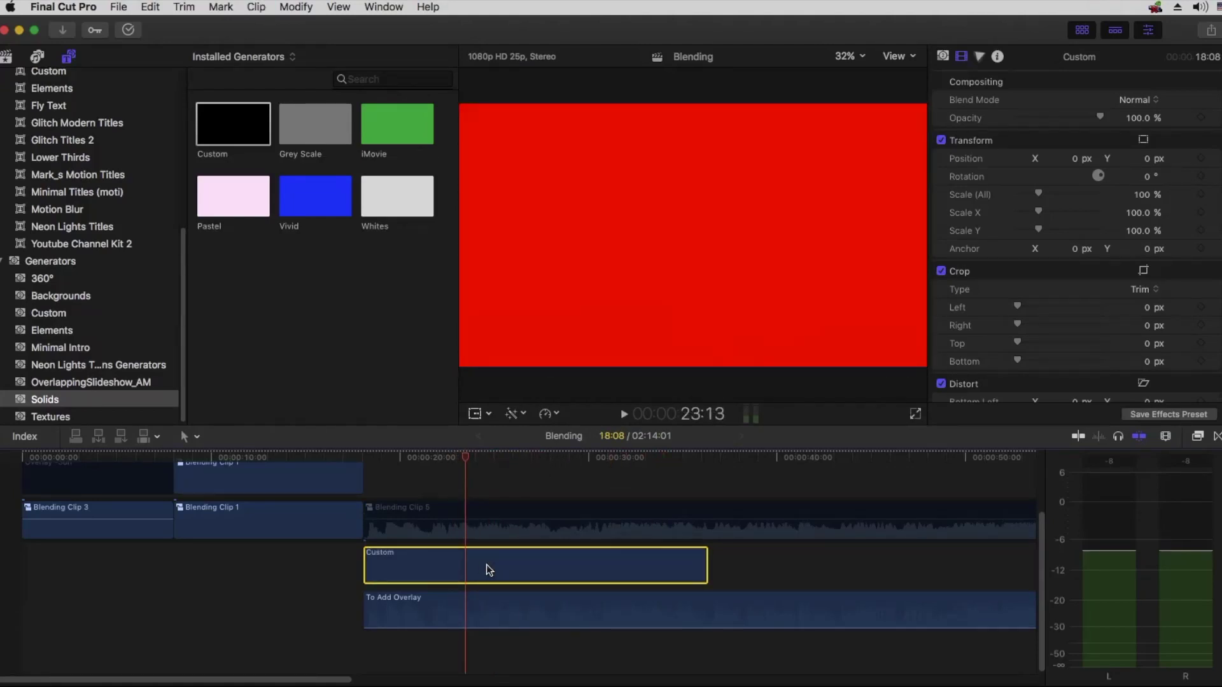
Step: Try the Overlay and Screen blend modes on the Custom generator, checking the red tint on the footage at 27:18
left_click(1137, 100)
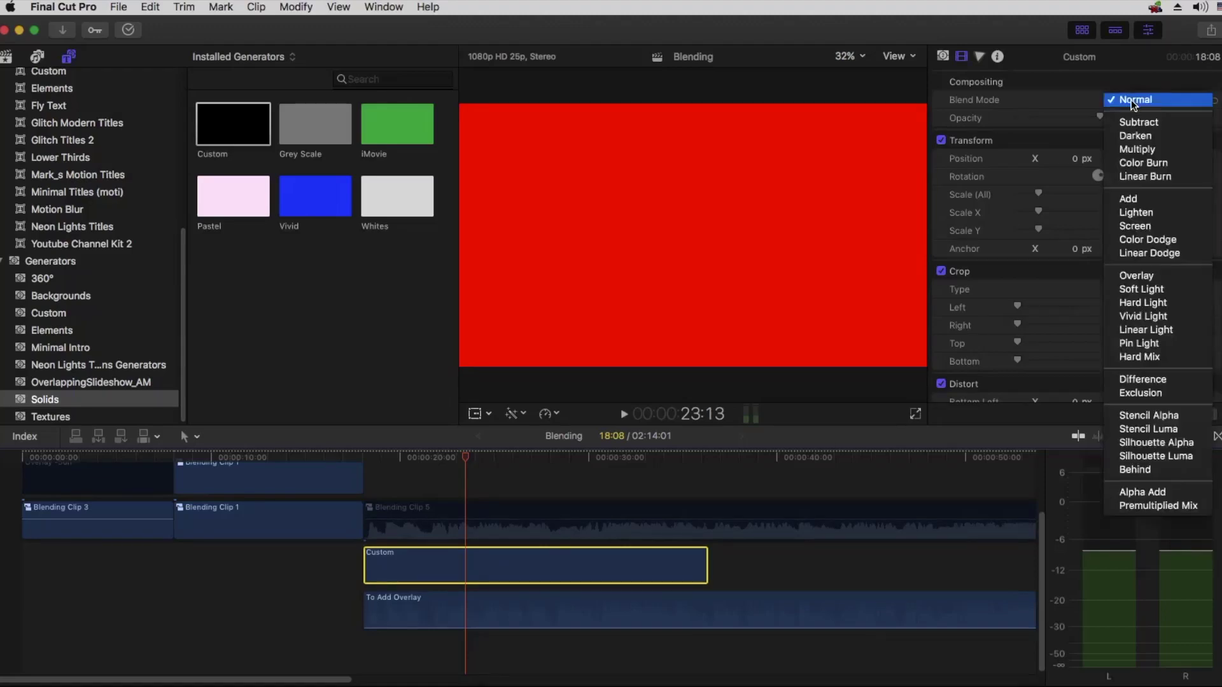
left_click(1129, 275)
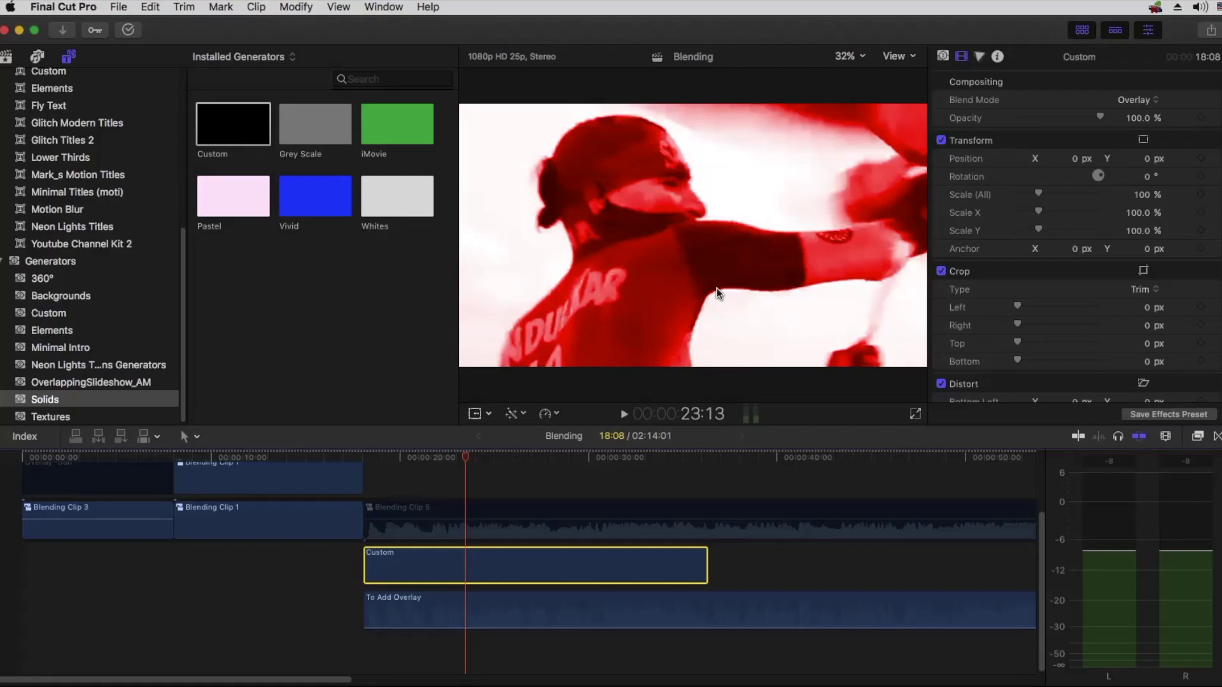
left_click(546, 458)
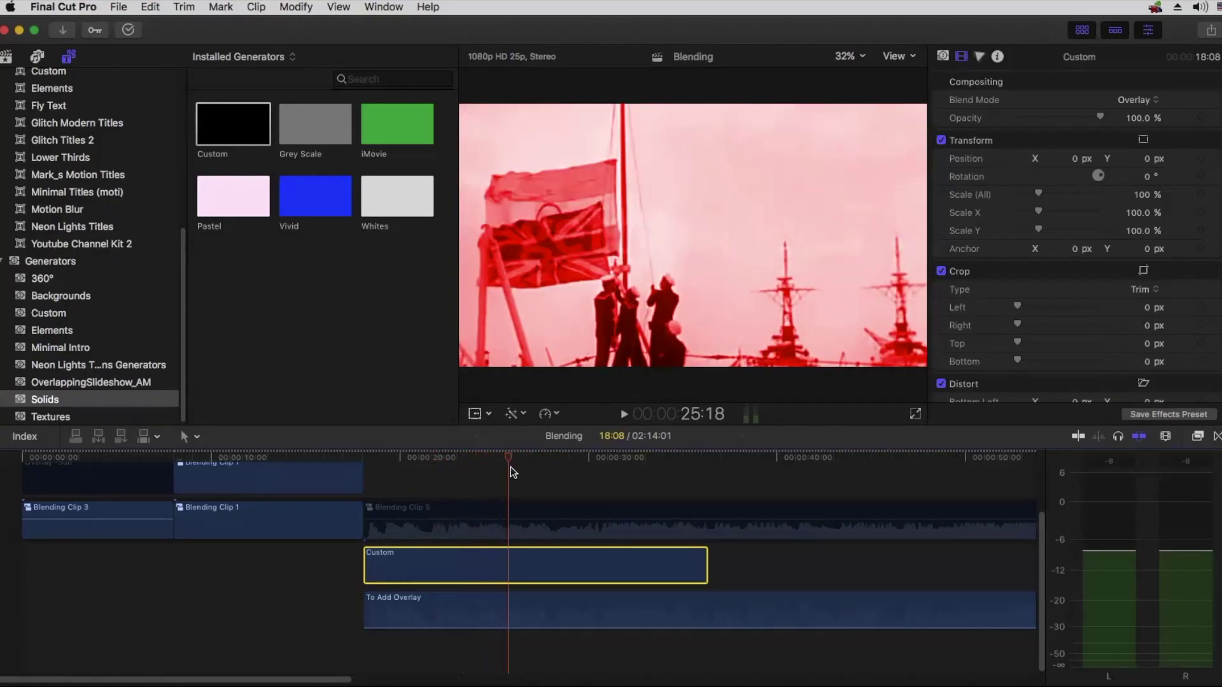
left_click(1135, 103)
scroll(1130, 128, "up", 5)
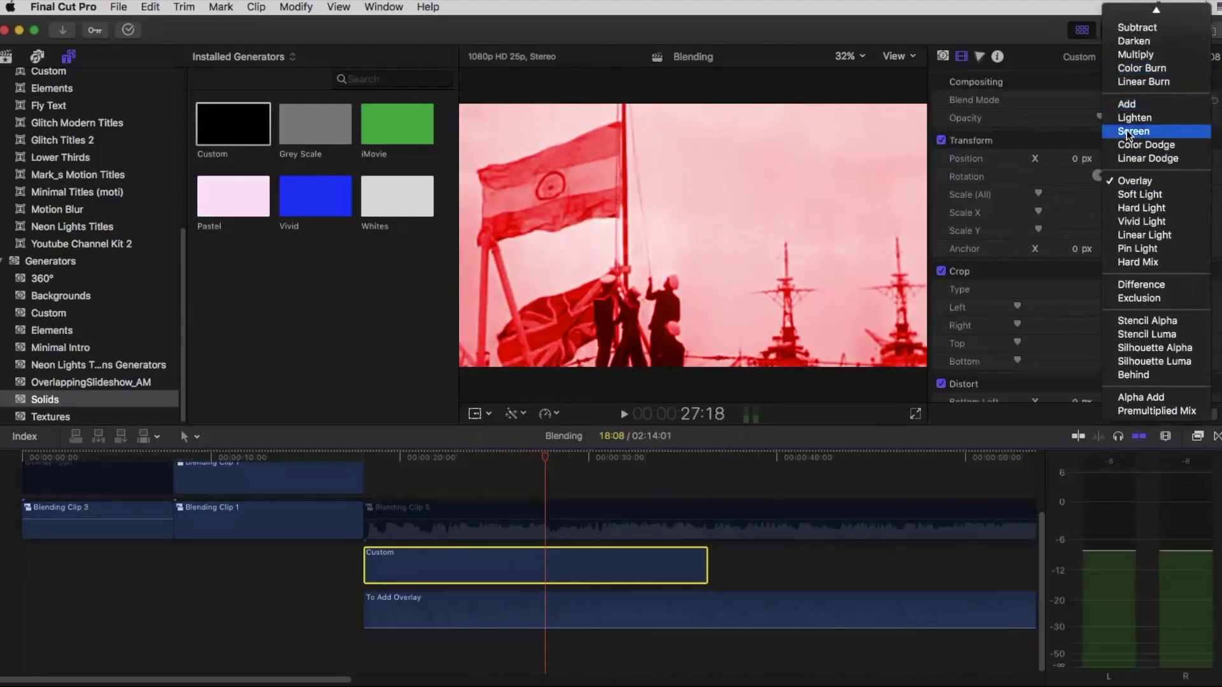
left_click(1133, 131)
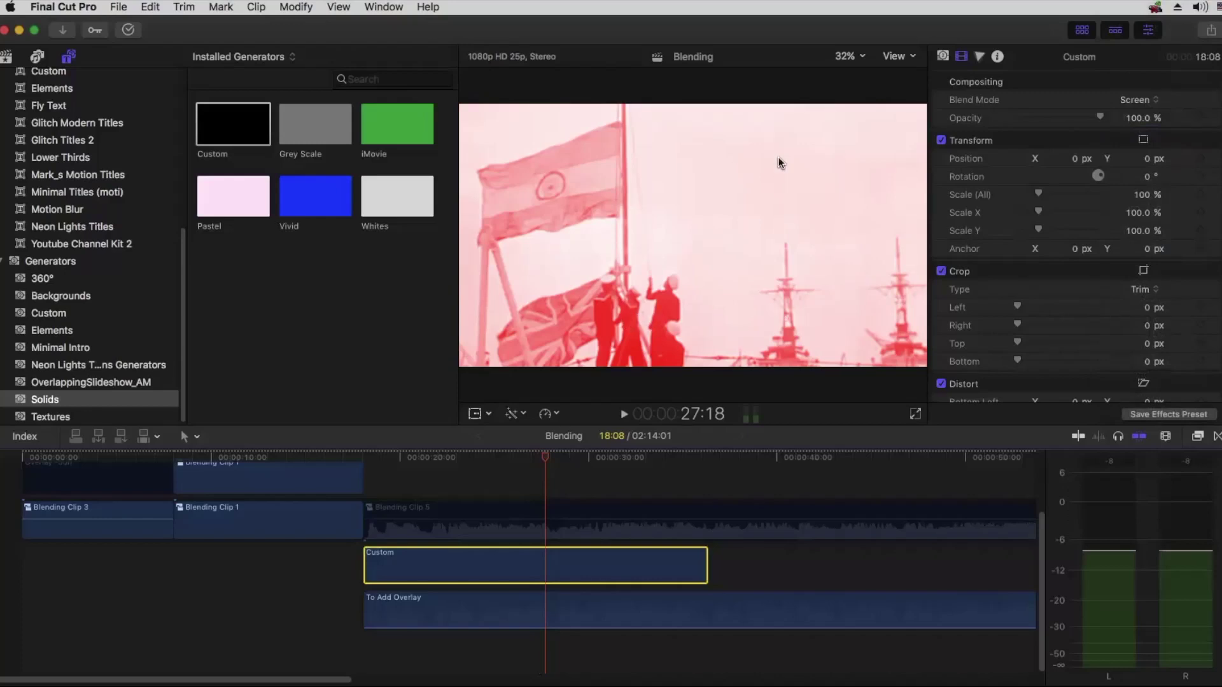
Step: Set the Custom generator's blend mode to Multiply and re-enable Blending Clip 5 to view the composite at 23:24
left_click(1123, 102)
left_click(893, 219)
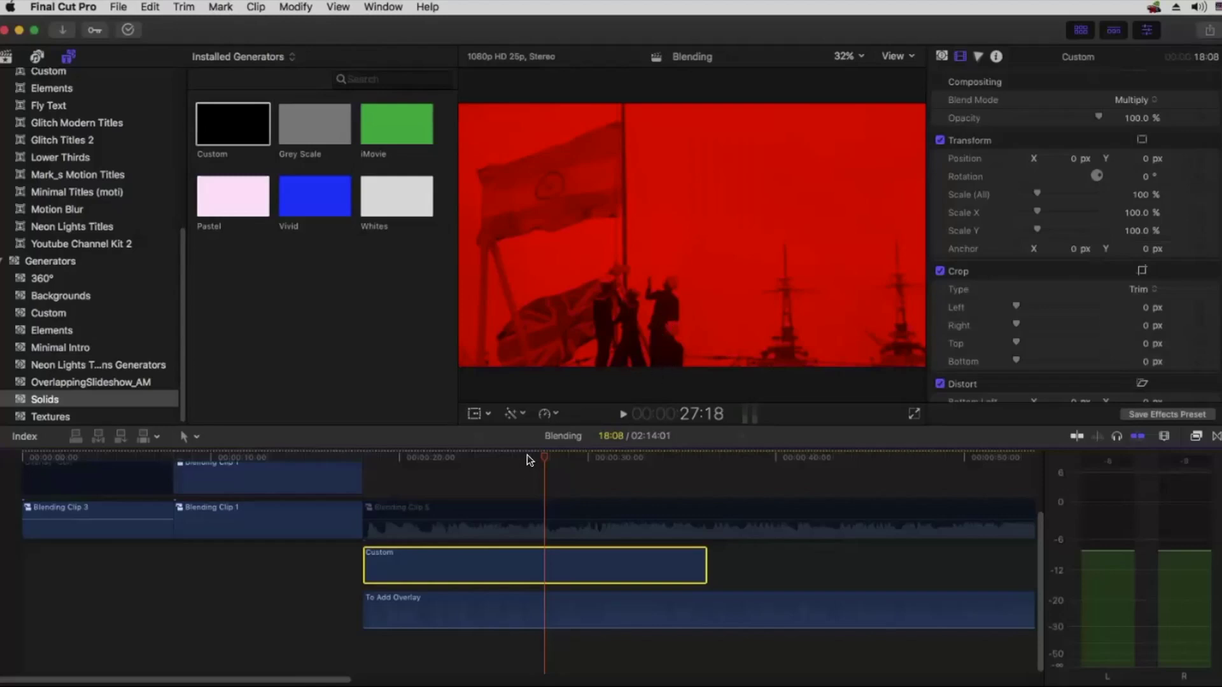
left_click(470, 523)
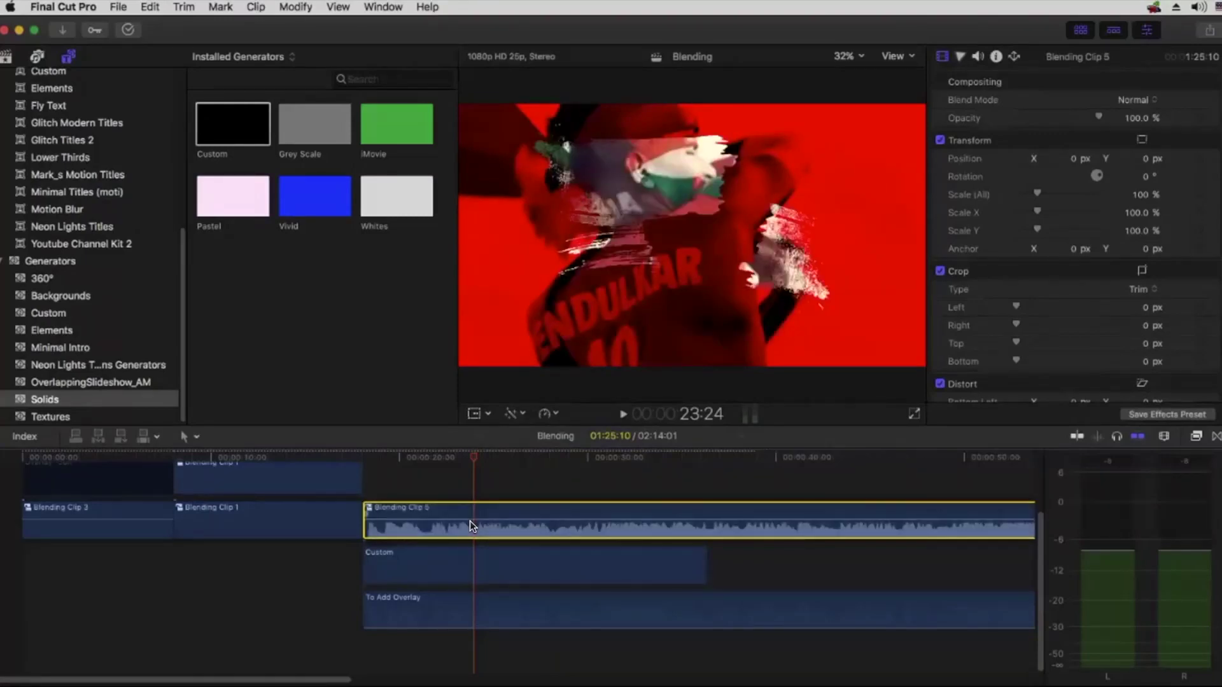
Step: Play back the Blending project from near the start of Blending Clip 5 to review the brush-stroke overlay
left_click_drag(464, 457, 374, 460)
key("space")
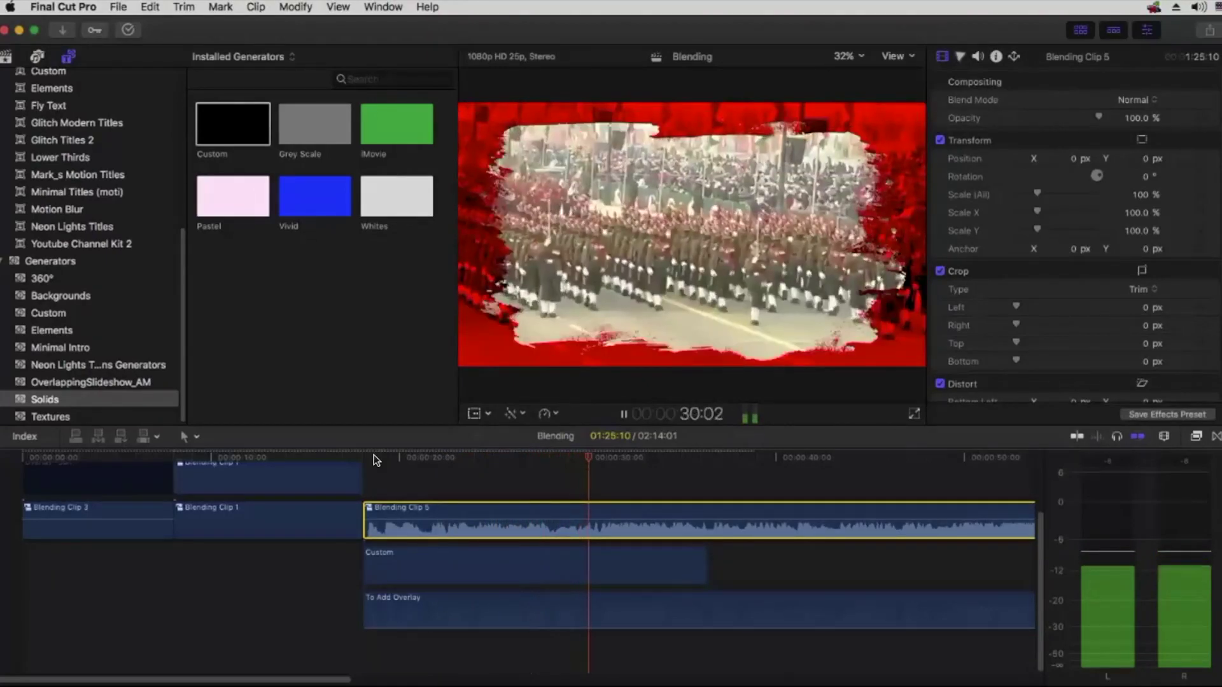
key("space")
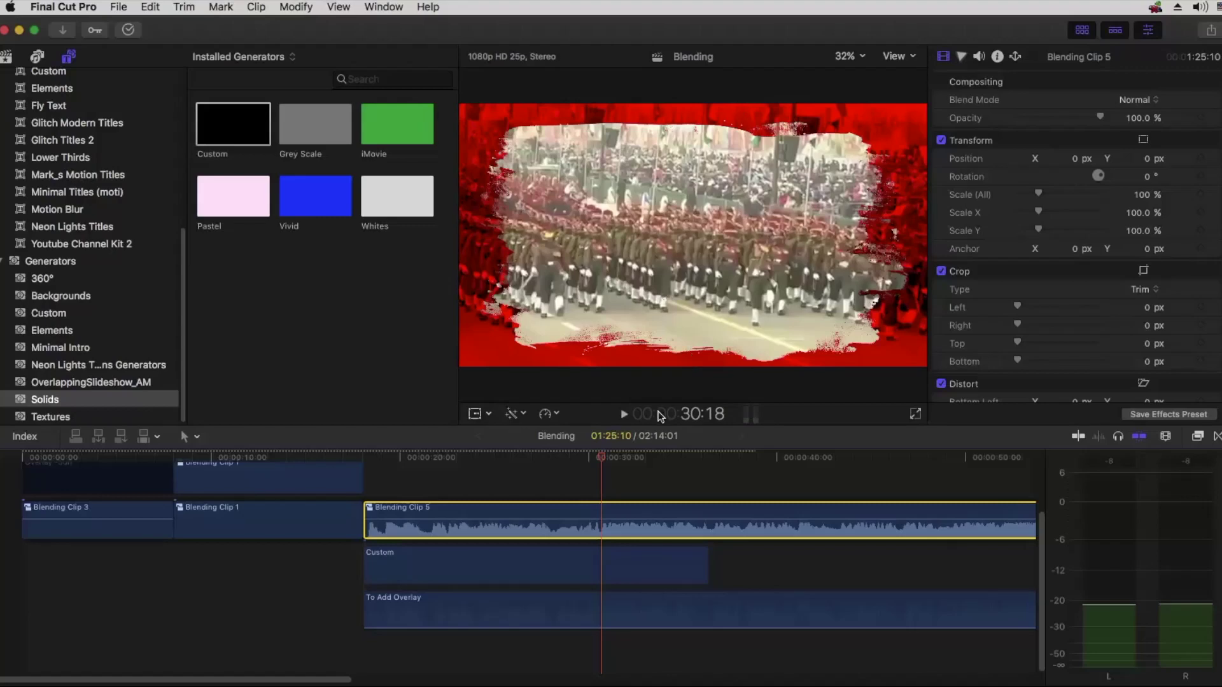
Step: Open the compound Blending Clip 5 and disable all of its ink brush clips
double_click(542, 514)
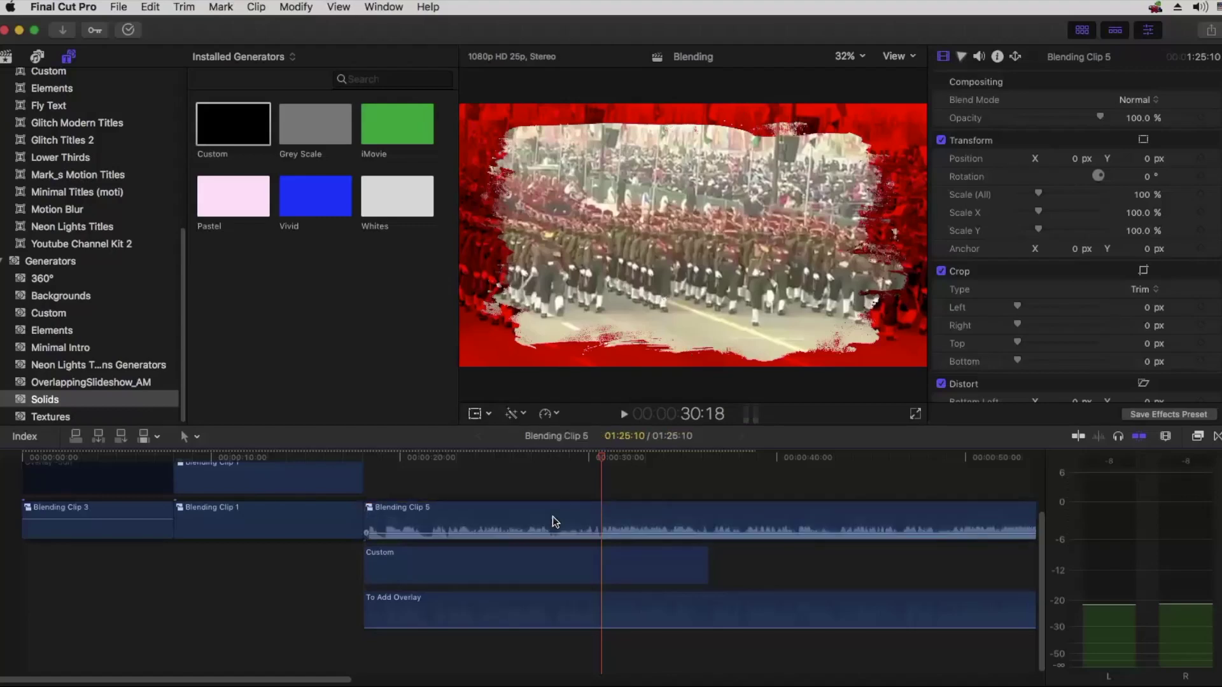
mouse_move(77, 536)
left_mouse_down()
mouse_move(415, 584)
mouse_move(401, 573)
left_mouse_up()
key("v")
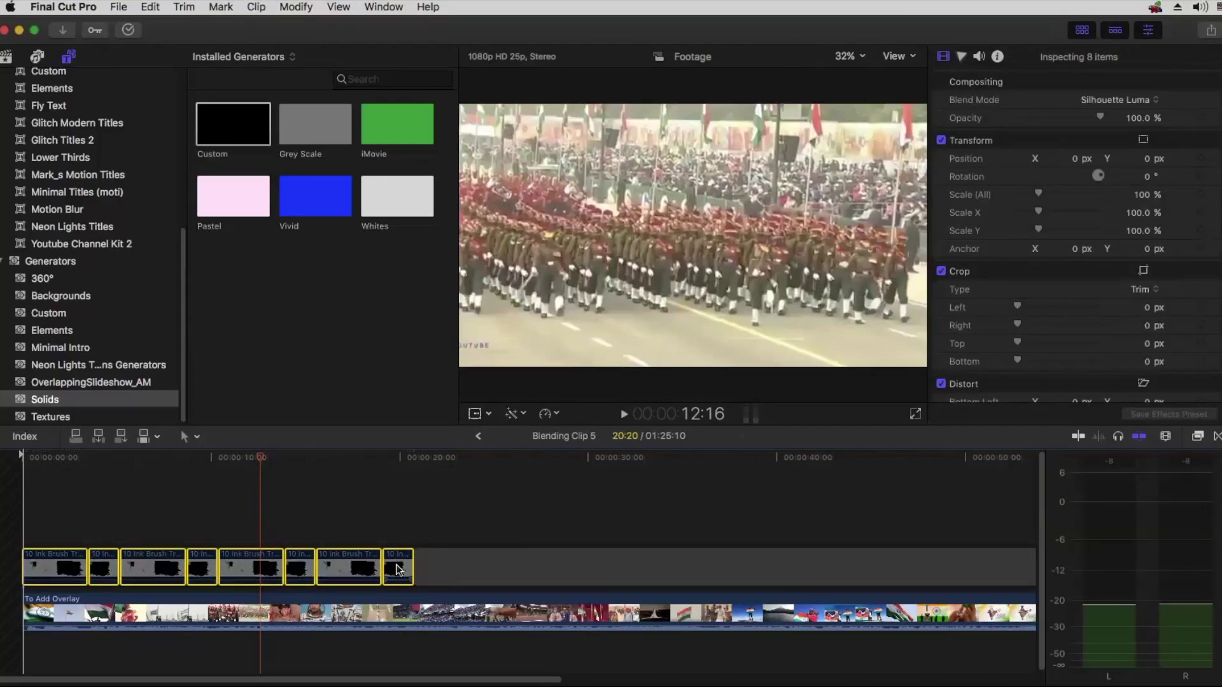
Step: Add a connected Basic Title above the ink brush clips, starting at the timeline's beginning and lasting 22:17
left_click(151, 7)
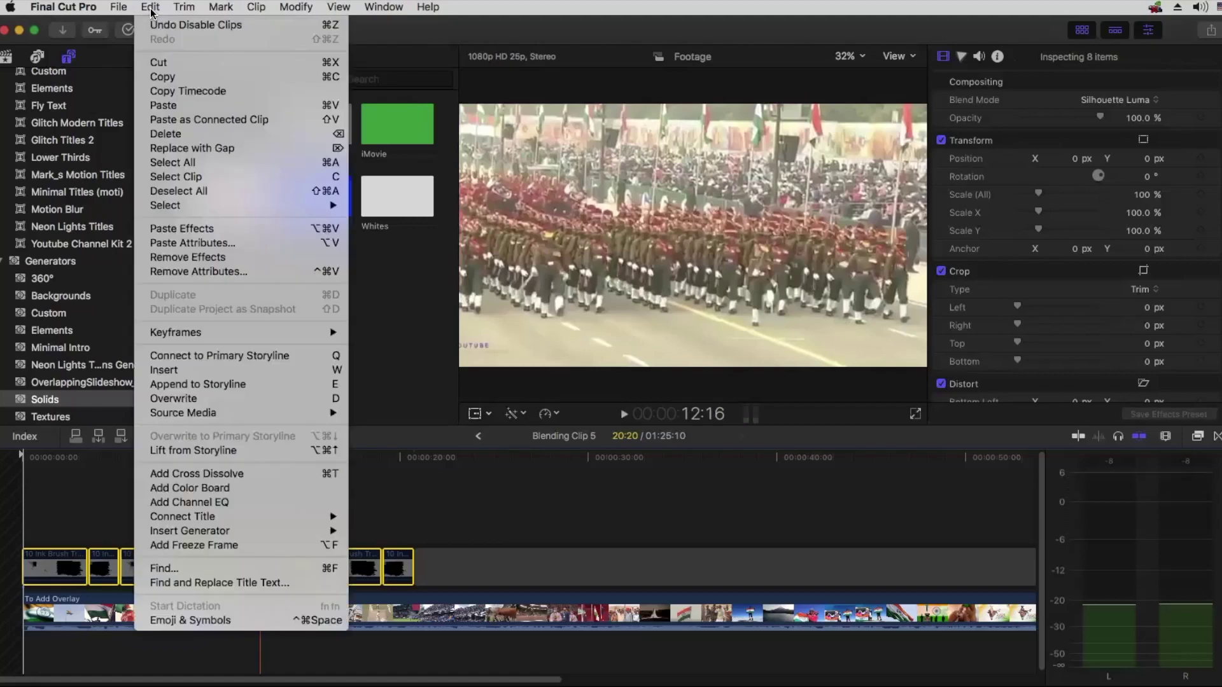
mouse_move(174, 518)
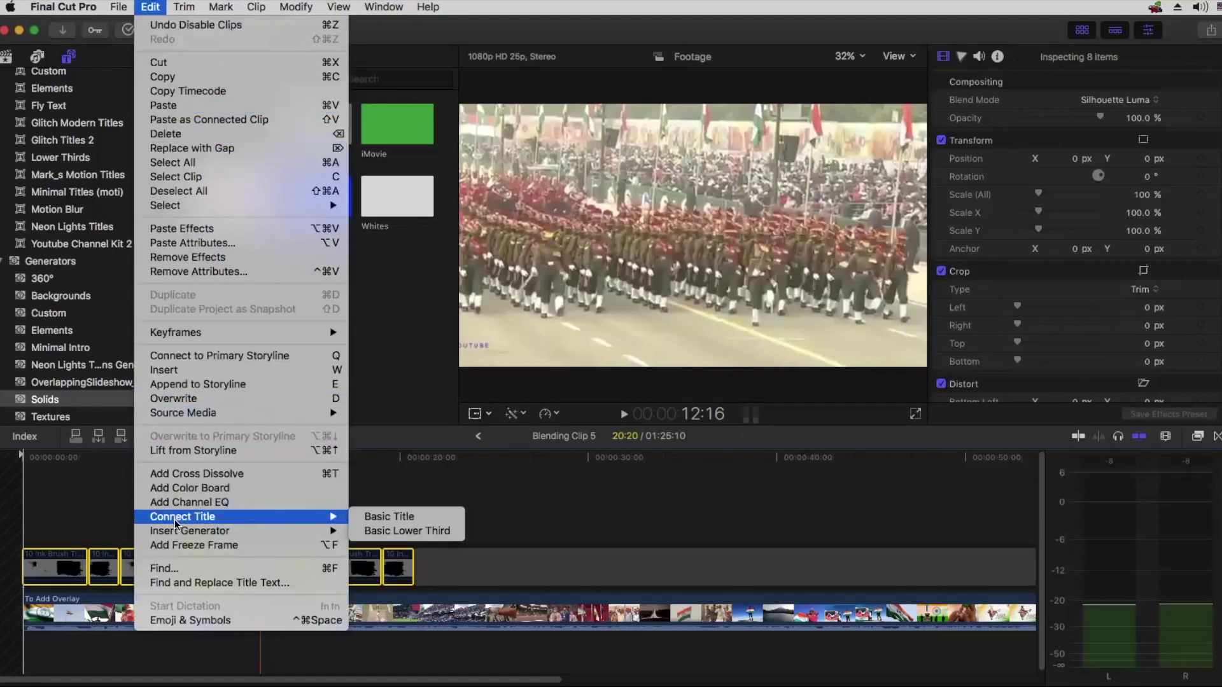
left_click(380, 524)
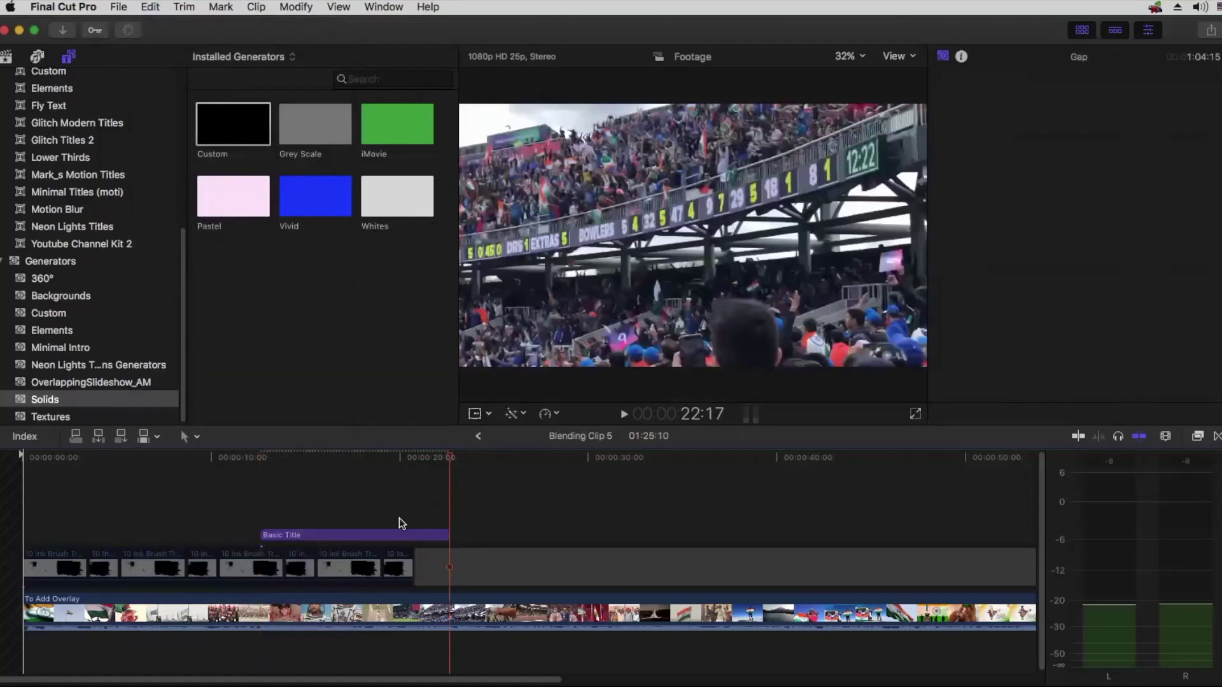
left_click_drag(346, 533, 105, 534)
left_click_drag(208, 532, 450, 532)
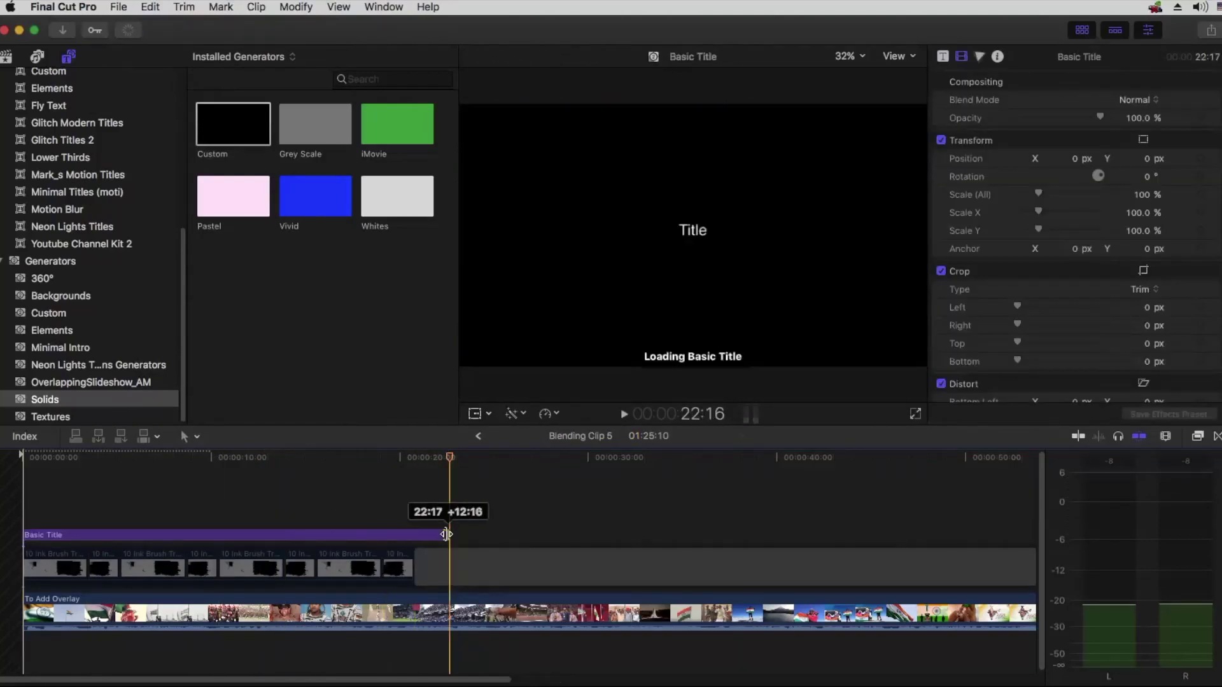
Step: Change the Basic Title's text to "INDIA" and set its size to 683
left_click(136, 474)
left_click(150, 534)
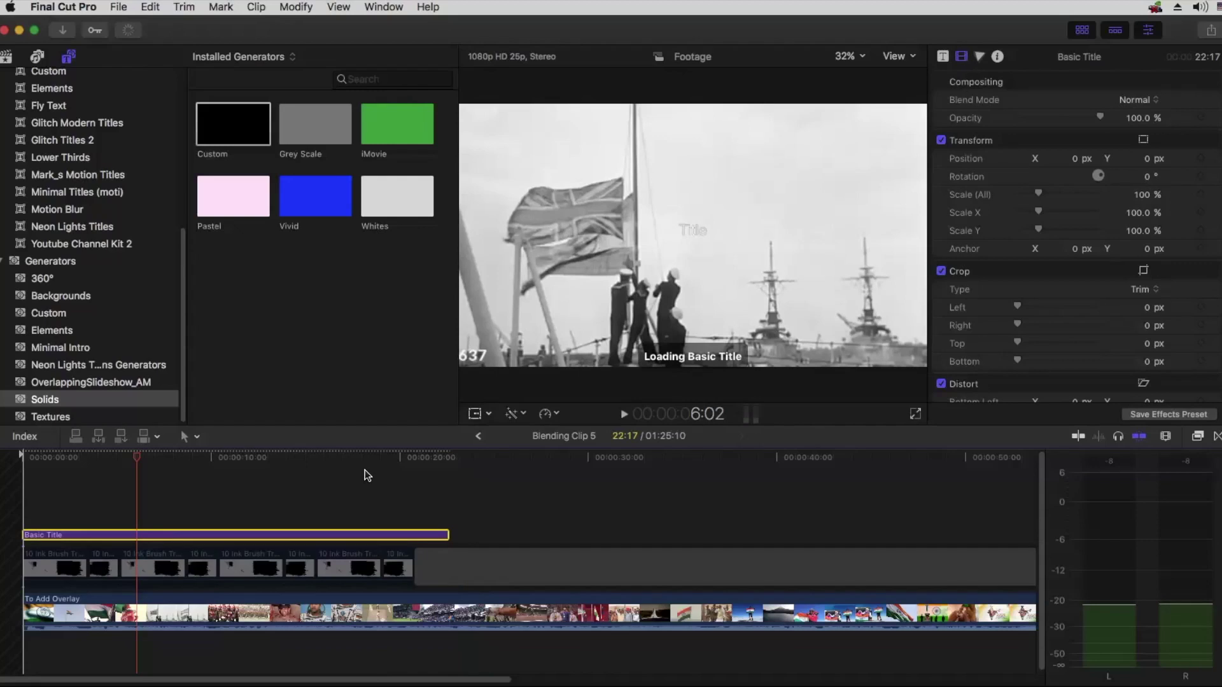
left_click(943, 57)
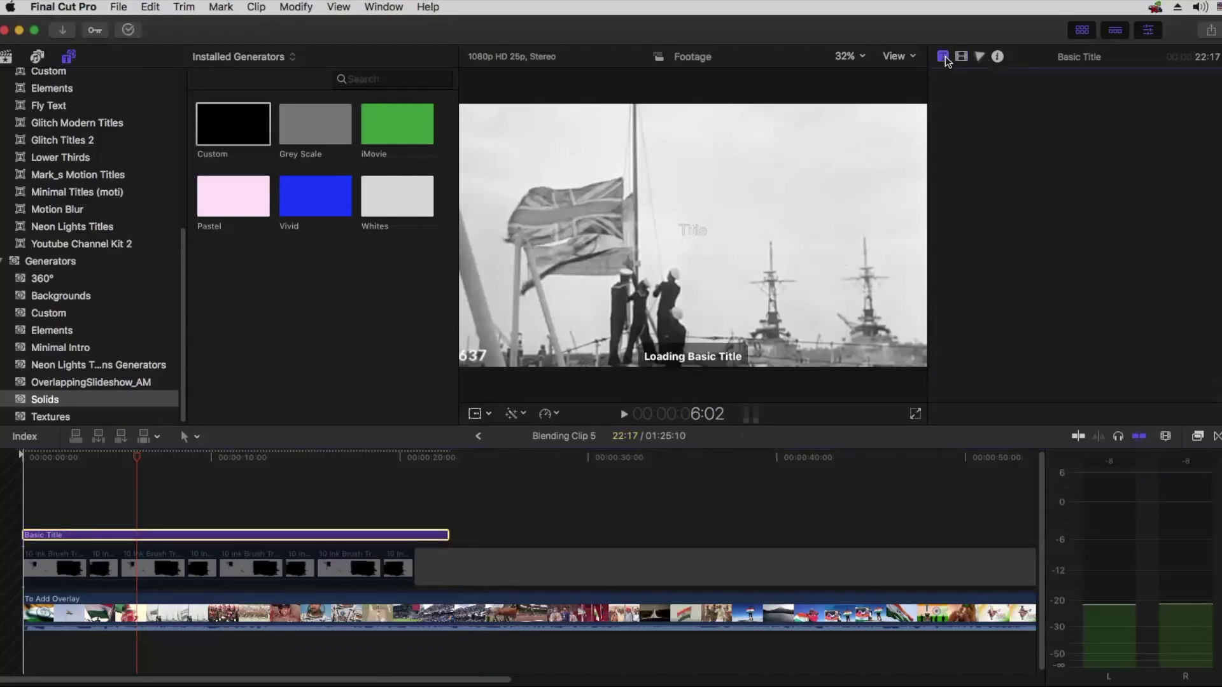
left_click(333, 537)
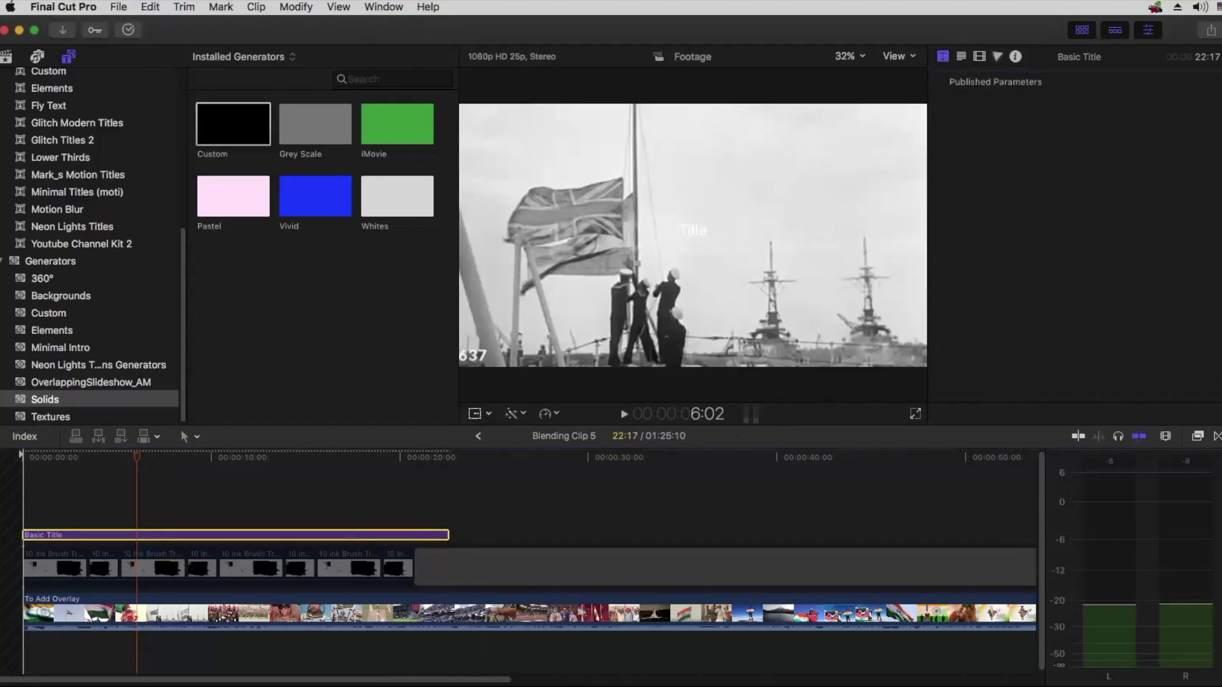
left_click(963, 58)
left_click(987, 129)
key("super+a")
type("INDIA")
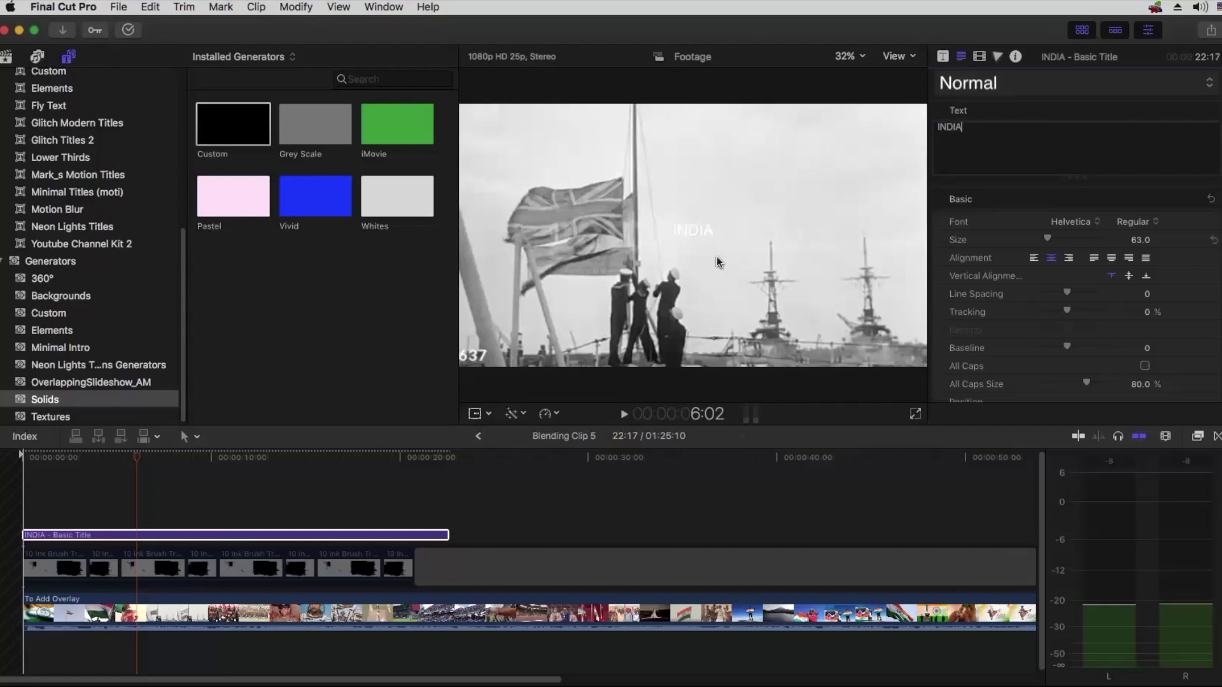
left_click_drag(1048, 240, 1121, 234)
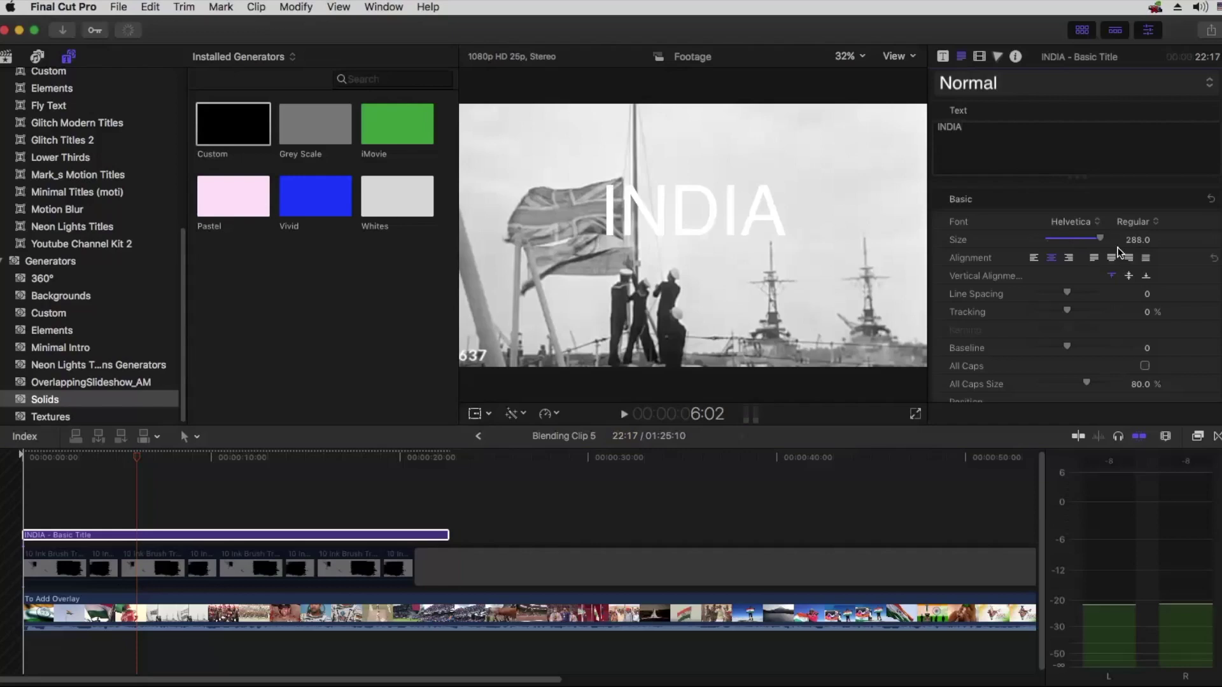
mouse_move(1139, 240)
left_mouse_down()
mouse_move(1193, 234)
mouse_move(1139, 240)
left_mouse_up()
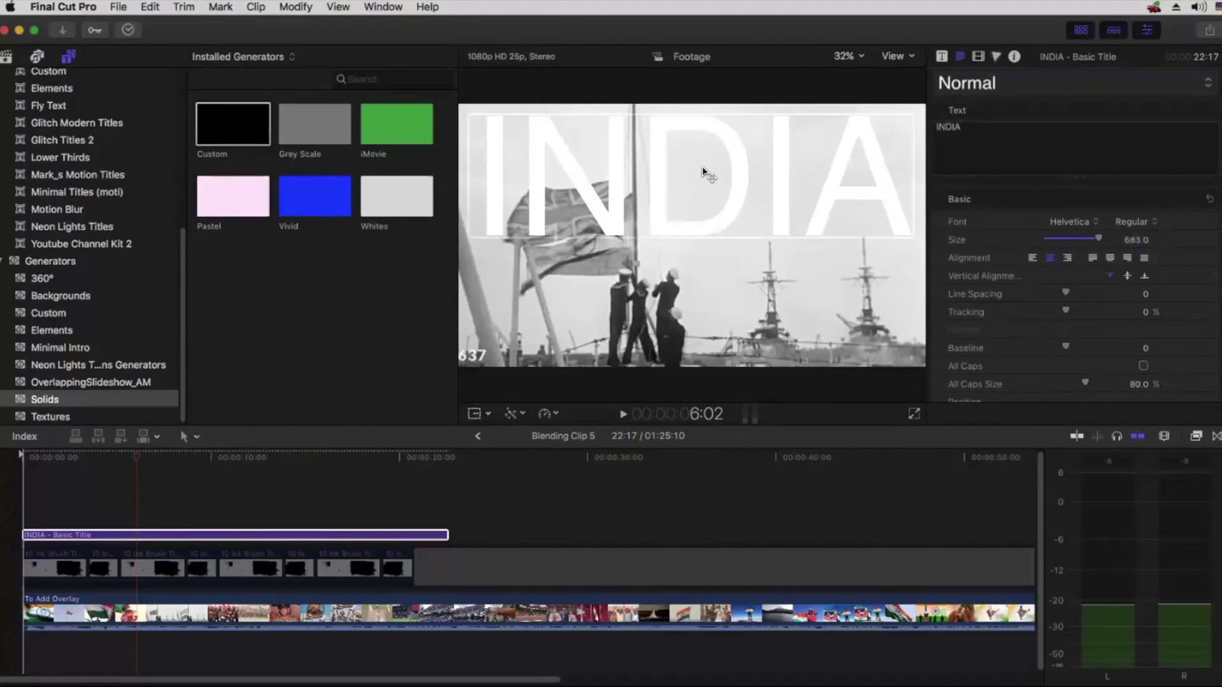
Step: Set the INDIA title's font to Haettenschweiler and its size to 1044
left_click(1068, 222)
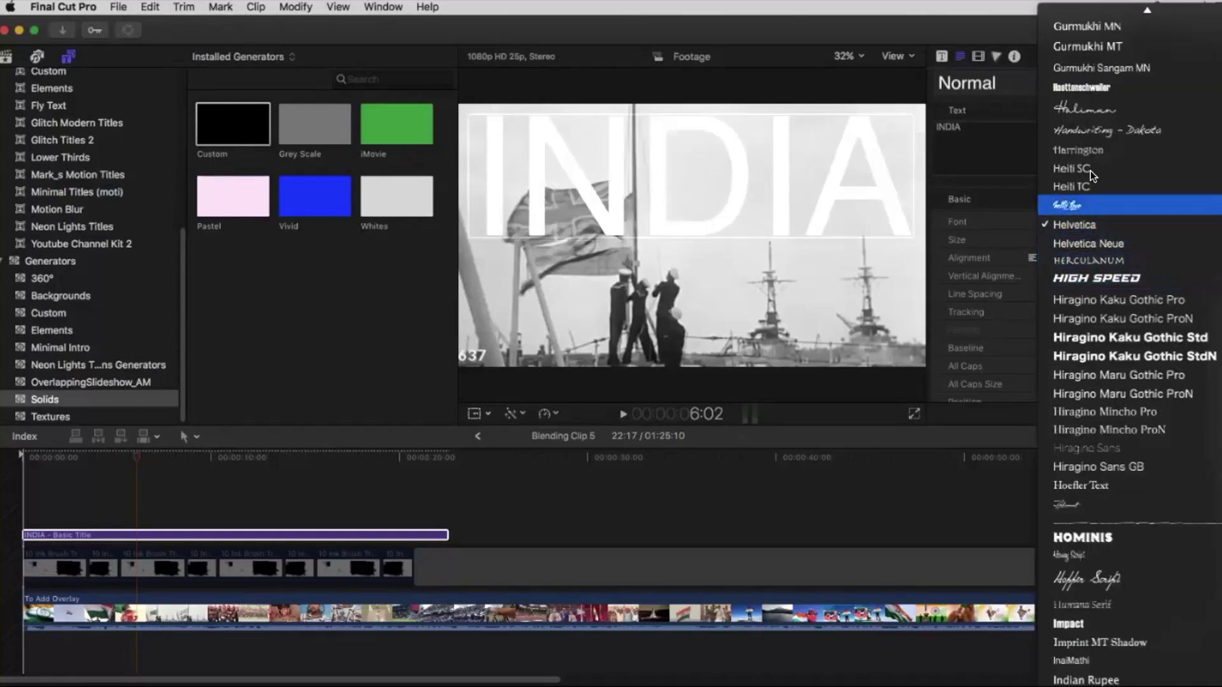
scroll(1062, 453, "down", 10)
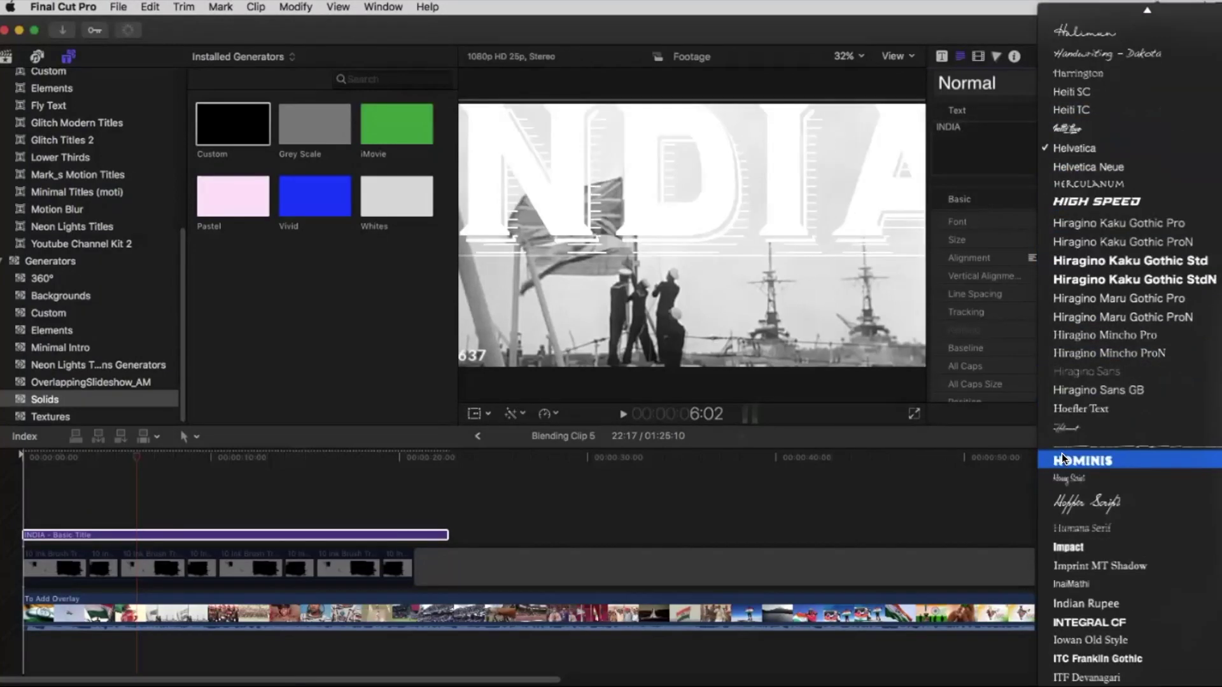
scroll(1062, 453, "down", 10)
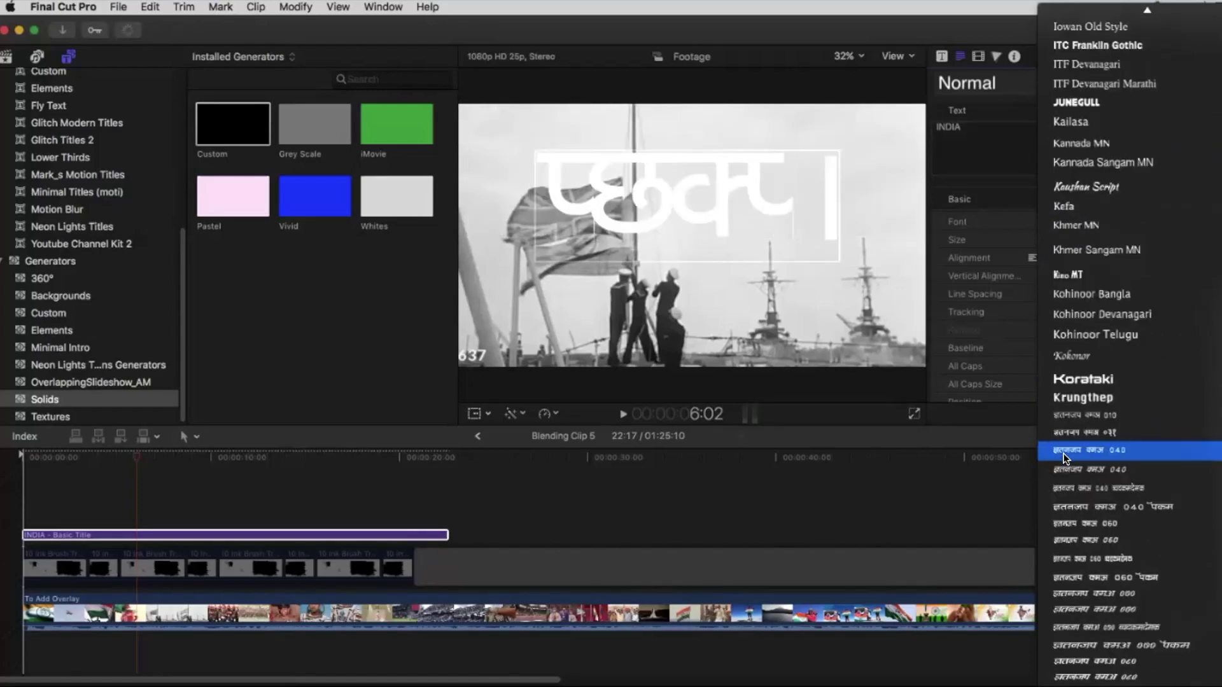
scroll(1069, 440, "up", 20)
scroll(1071, 439, "up", 5)
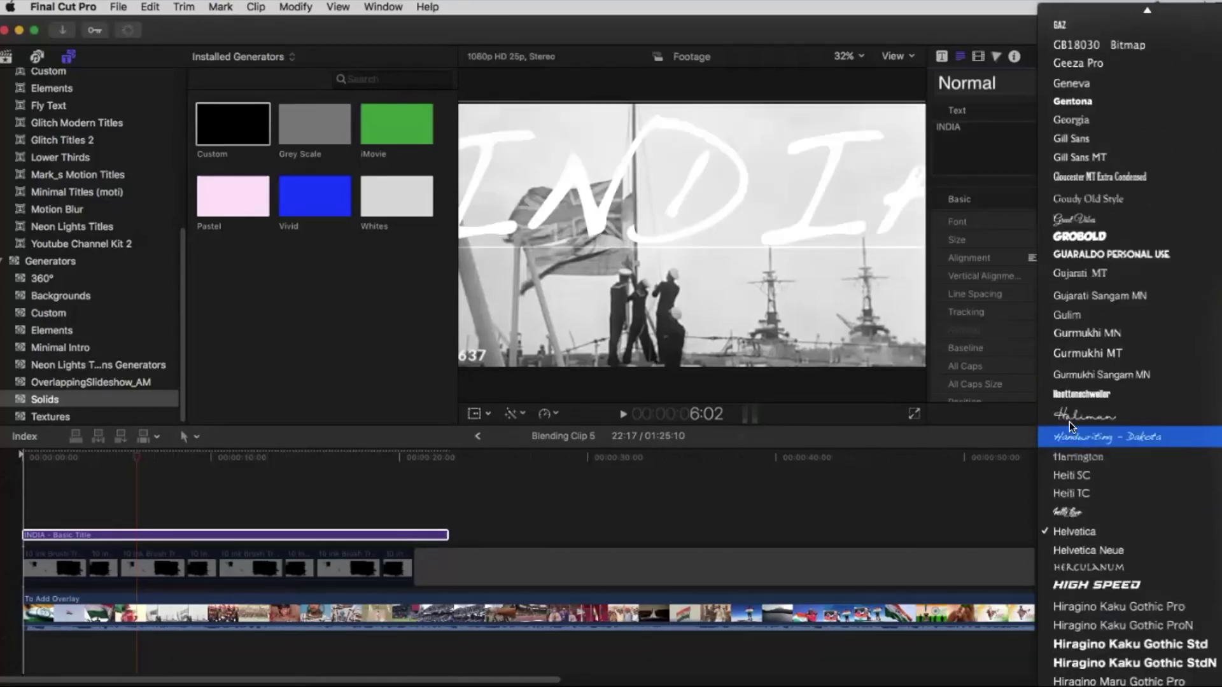
left_click(1066, 386)
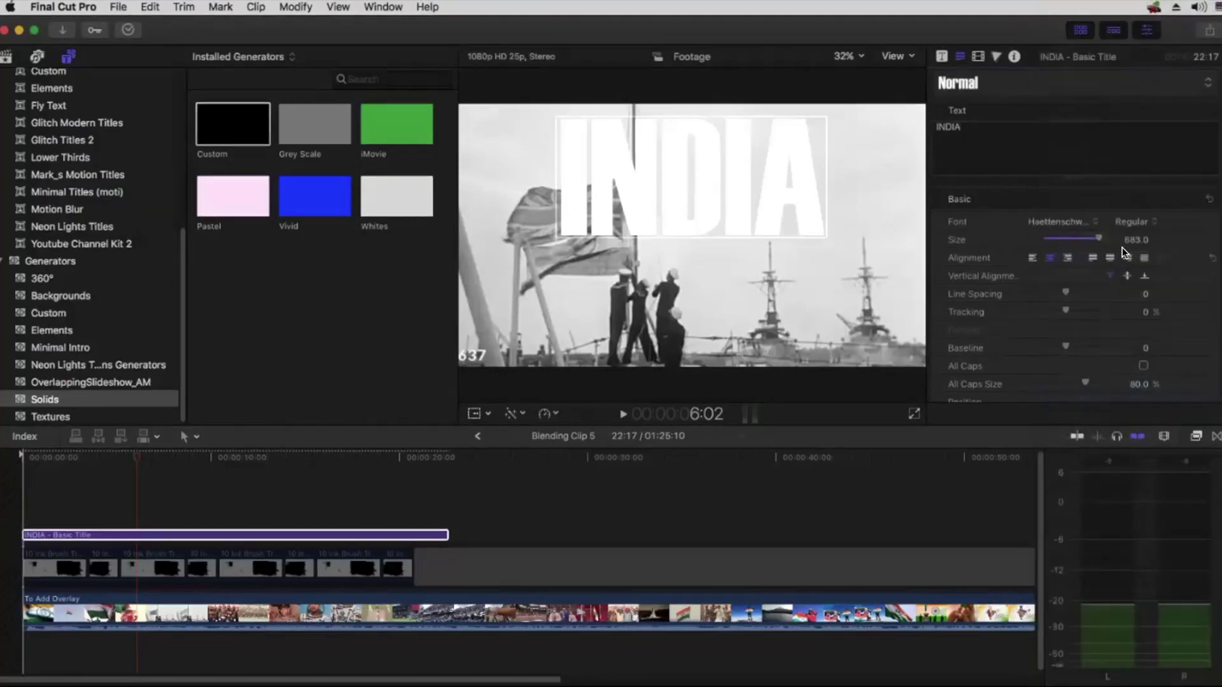
left_click_drag(1133, 240, 1191, 240)
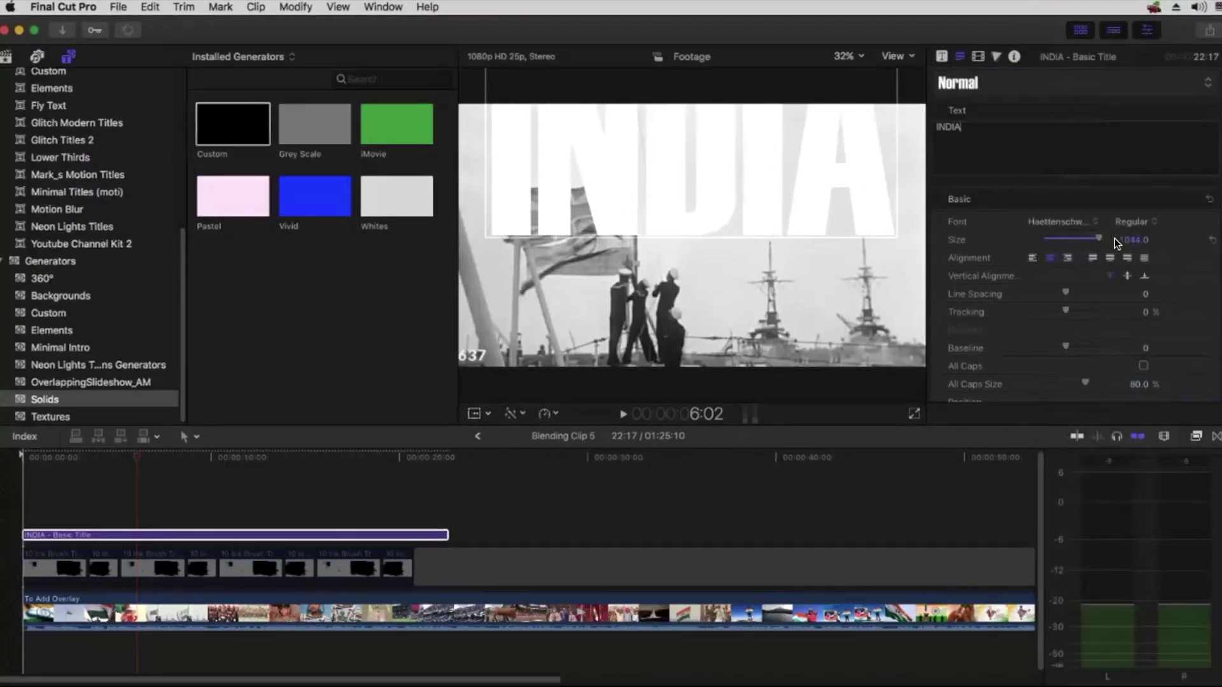
Step: Try lowering the INDIA title with a transform Y position of -121.7 px, and undo the move
left_click(978, 56)
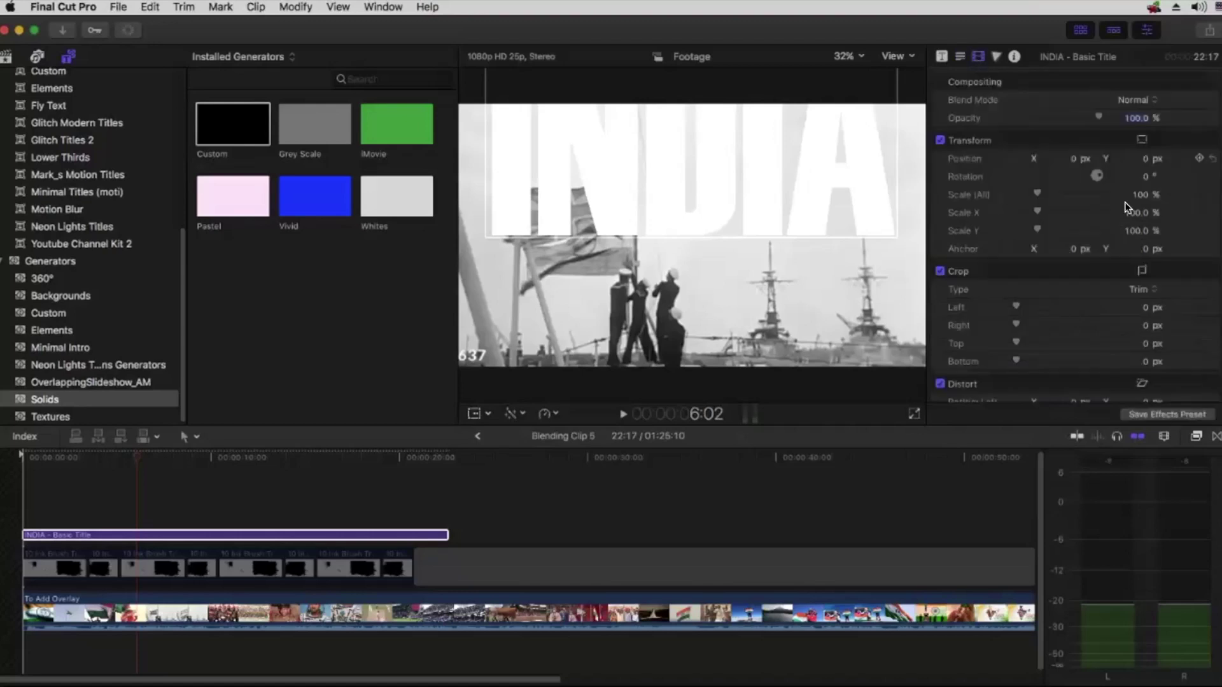
left_click_drag(1148, 159, 873, 165)
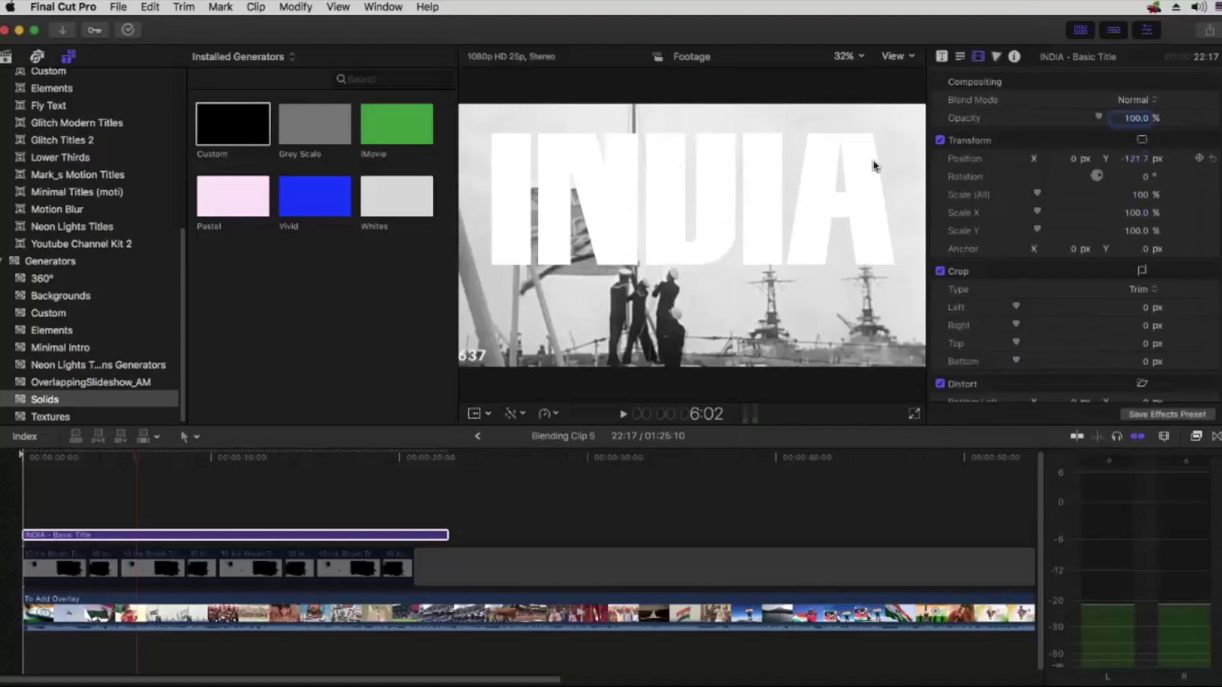
key("super+z")
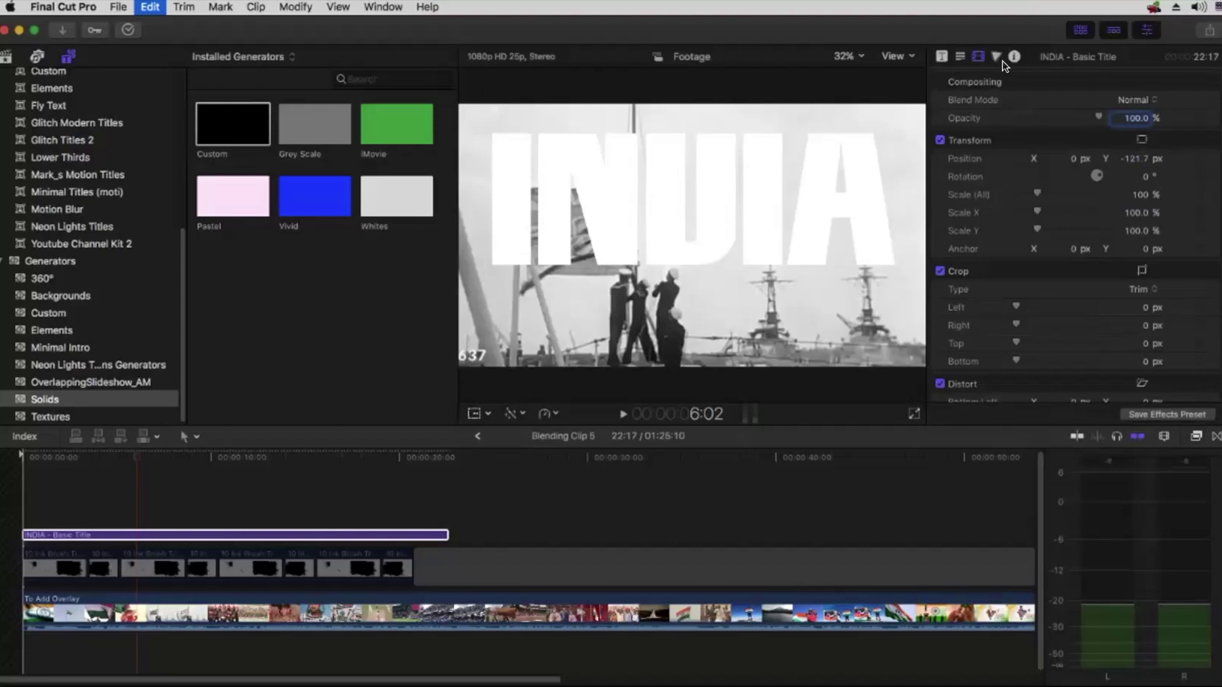
Step: Set the INDIA title's text Y position to -329.73 px to centre the word vertically in the frame
left_click(960, 56)
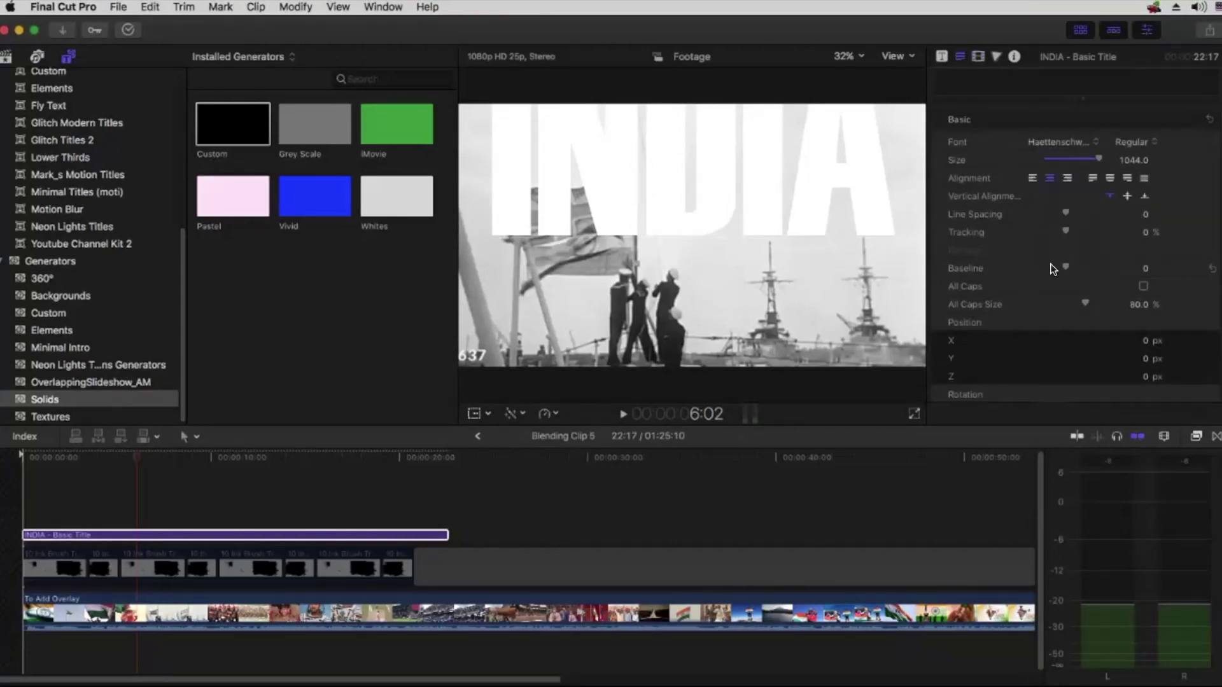
scroll(1053, 269, "down", 2)
left_click_drag(1132, 304, 1144, 356)
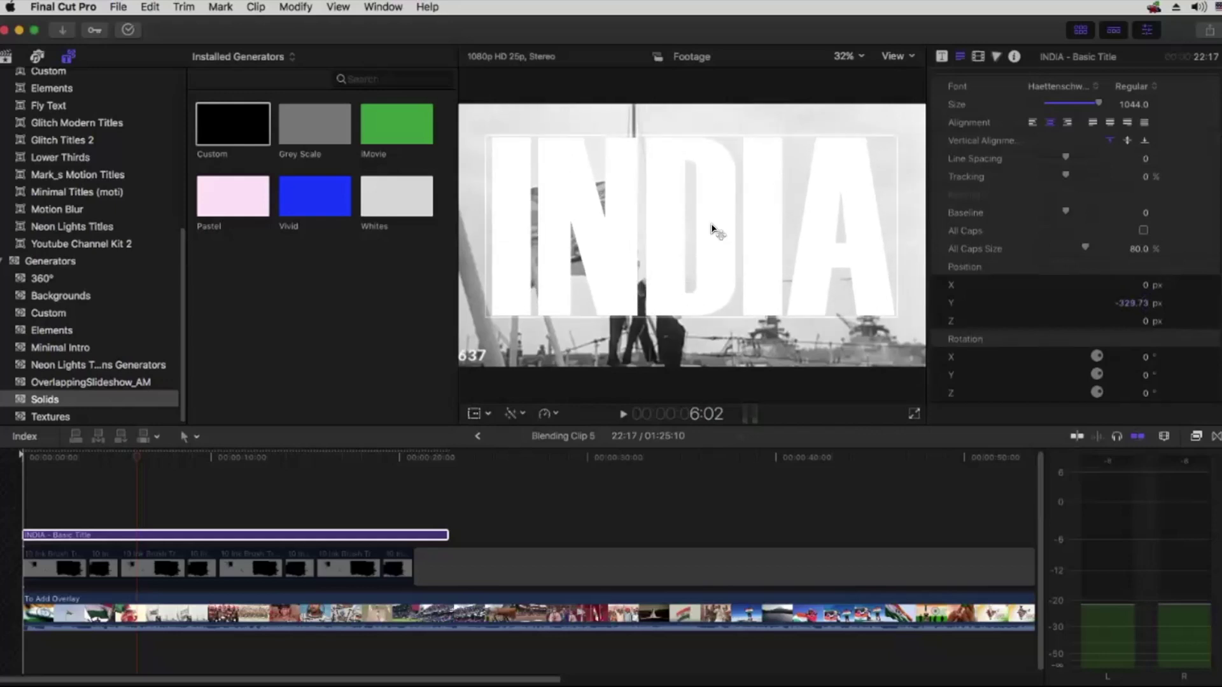
Step: Transform the INDIA title to position X 4.7 px and Y -21.0 px with an overall scale of 109%
left_click(978, 56)
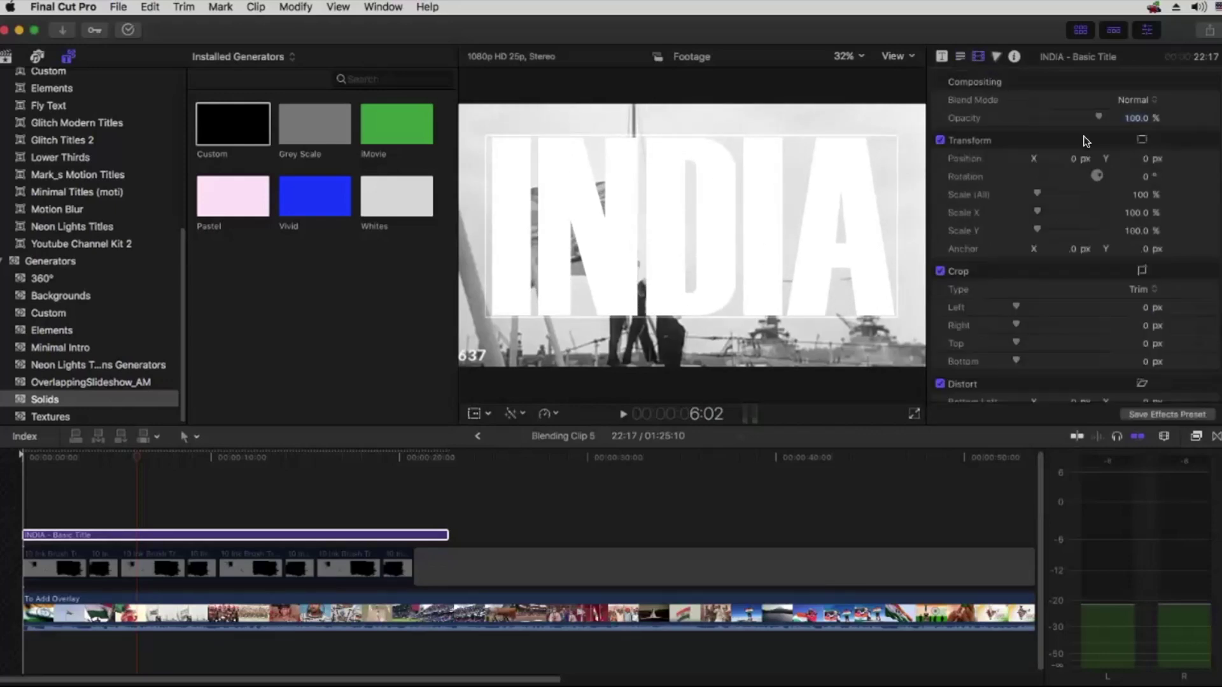
left_click_drag(1144, 158, 1138, 183)
left_click_drag(1074, 158, 1078, 174)
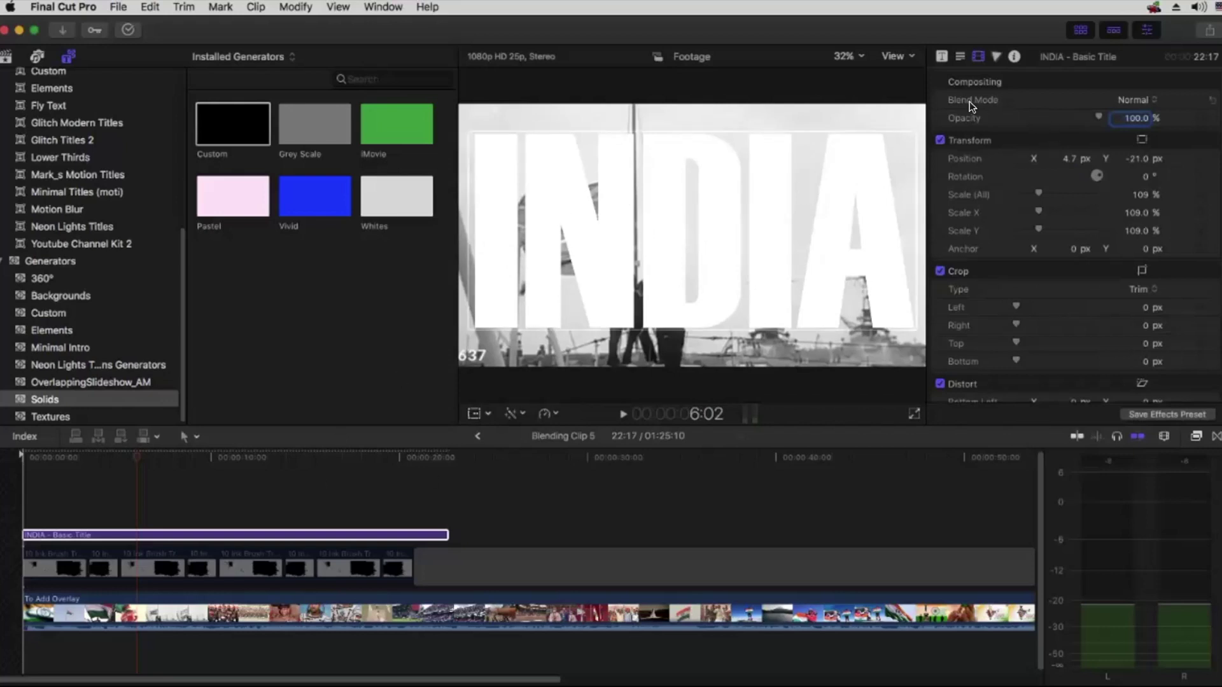
Step: Set the INDIA title's blend mode to Stencil Luma and return to the parent Blending timeline
left_click(1133, 100)
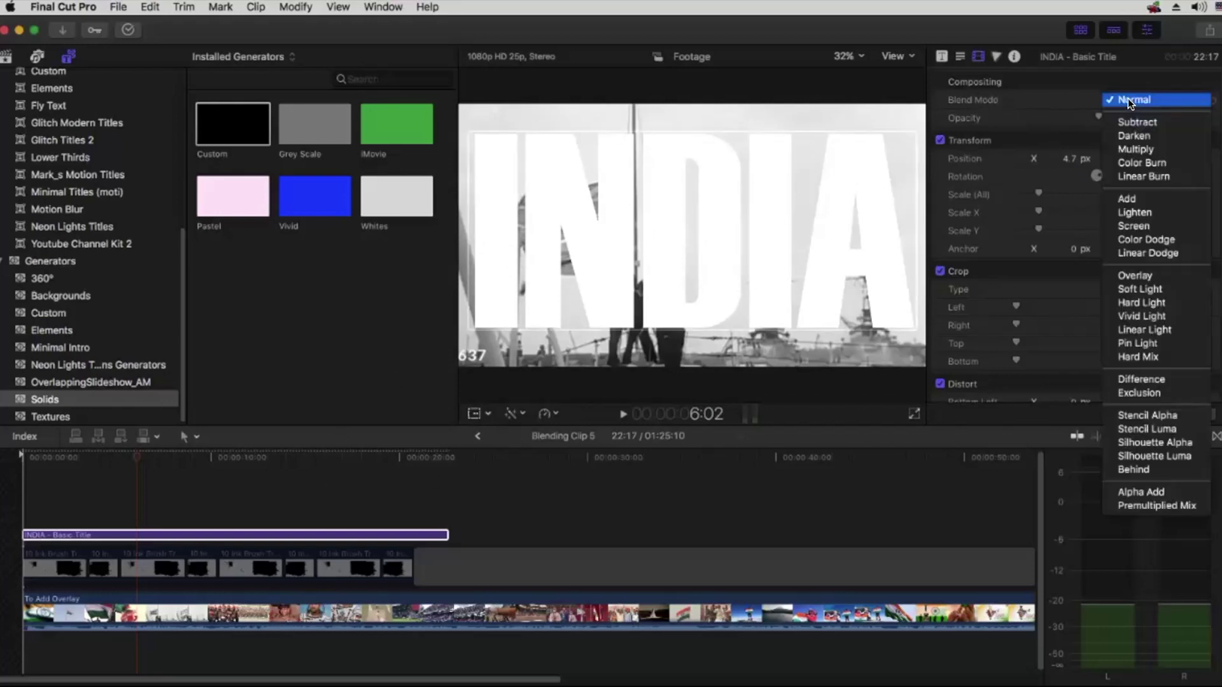
left_click(1136, 429)
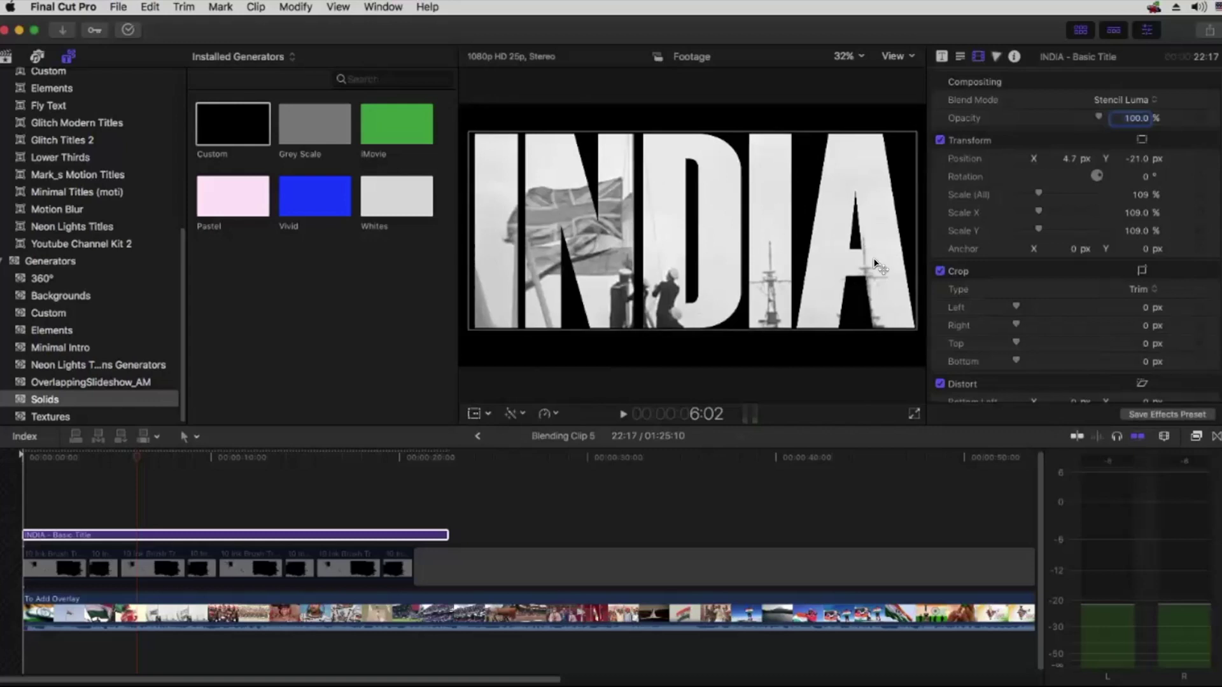
left_click(478, 436)
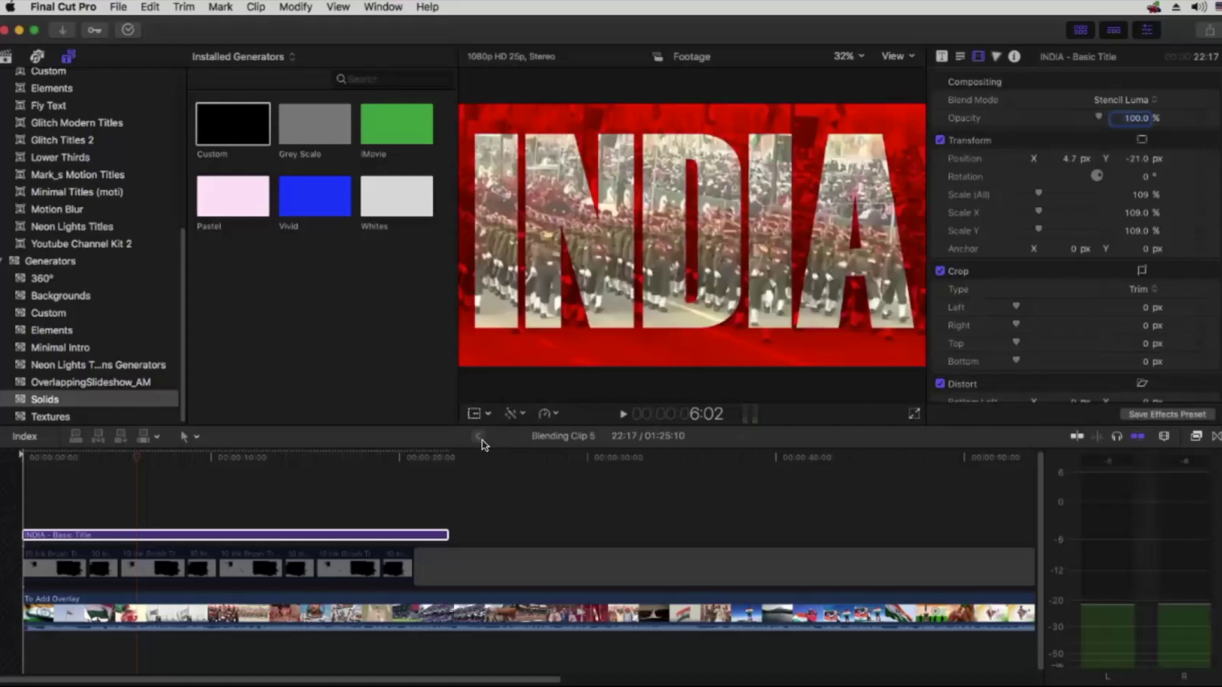
Step: Play the Blending timeline from the start of Blending Clip 5 to review the footage inside the INDIA text
left_click_drag(468, 455, 378, 463)
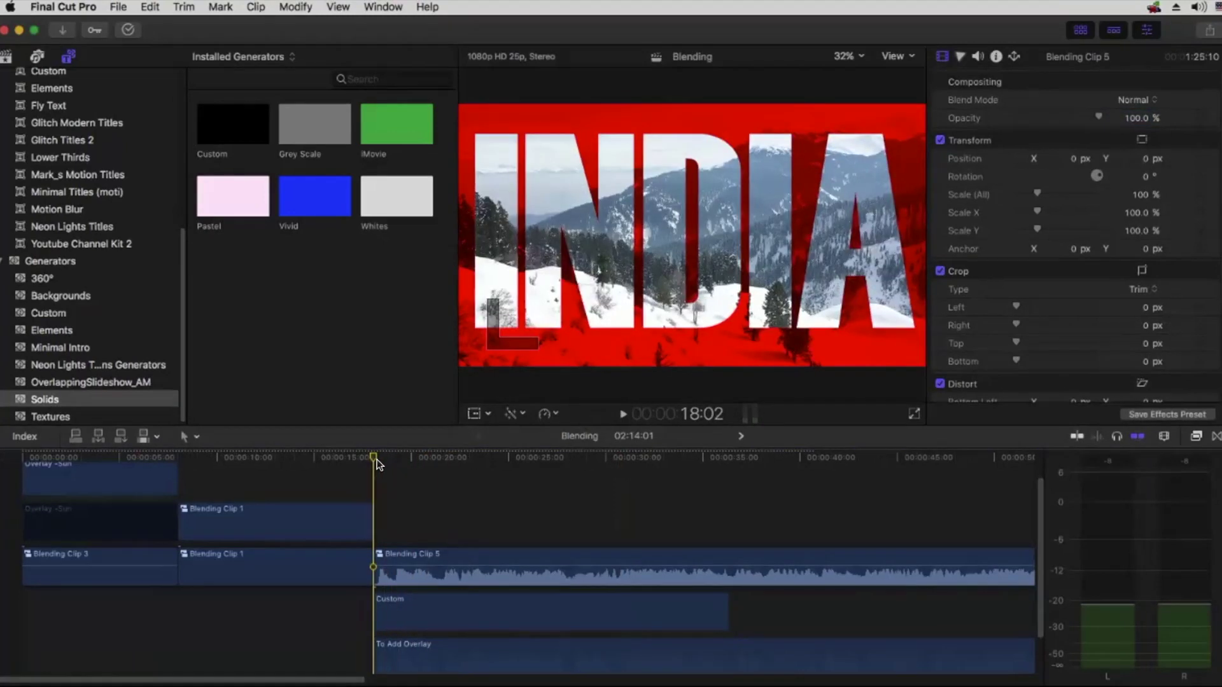
key("space")
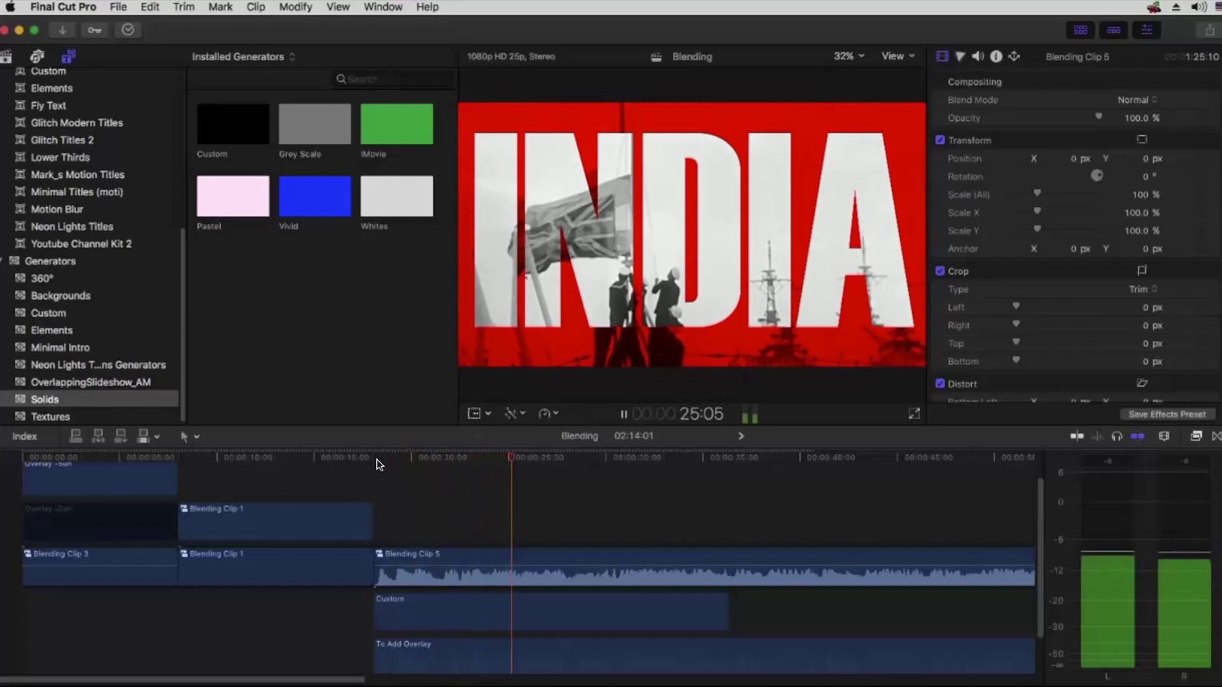
key("space")
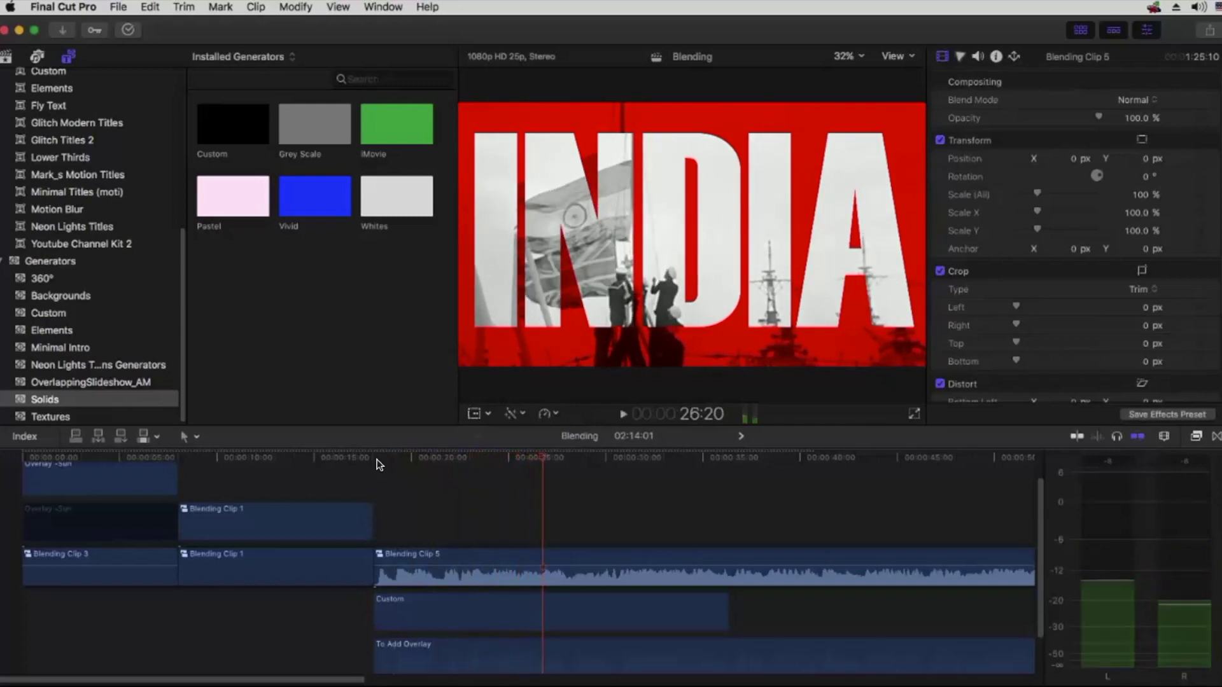
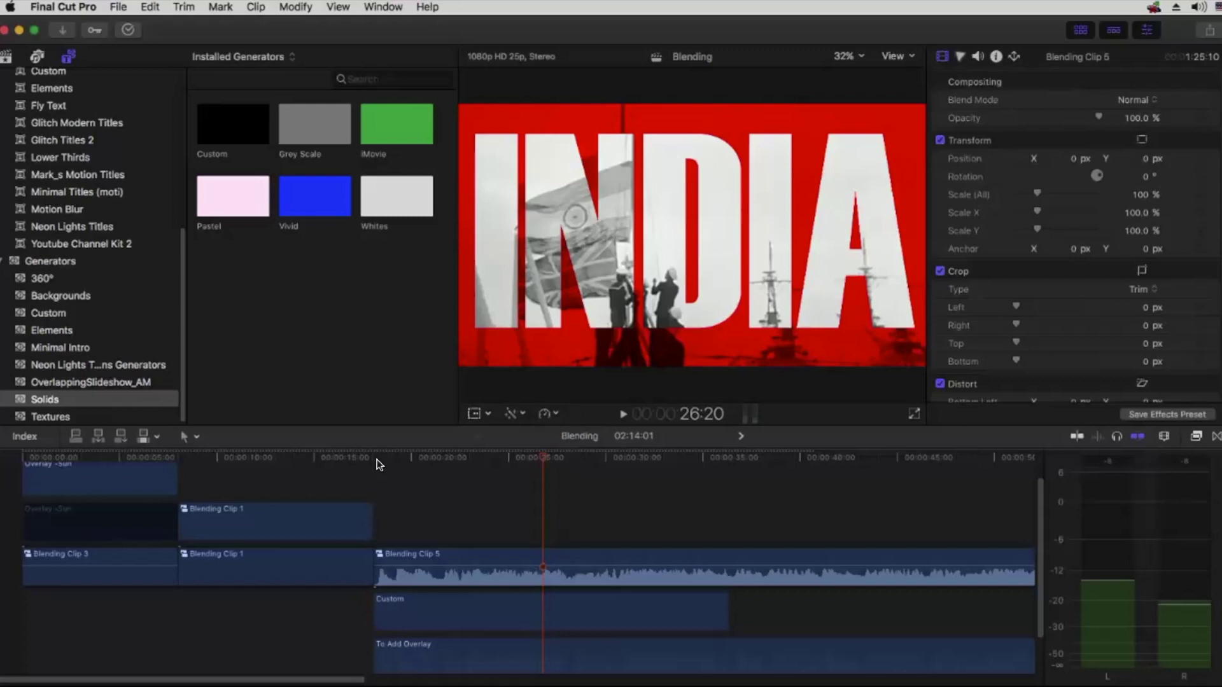
Step: Browse the Gfx, Master and Footage events and preview the FREE Track Matte Transitions For Premiere Pro 06 clip
left_click(7, 56)
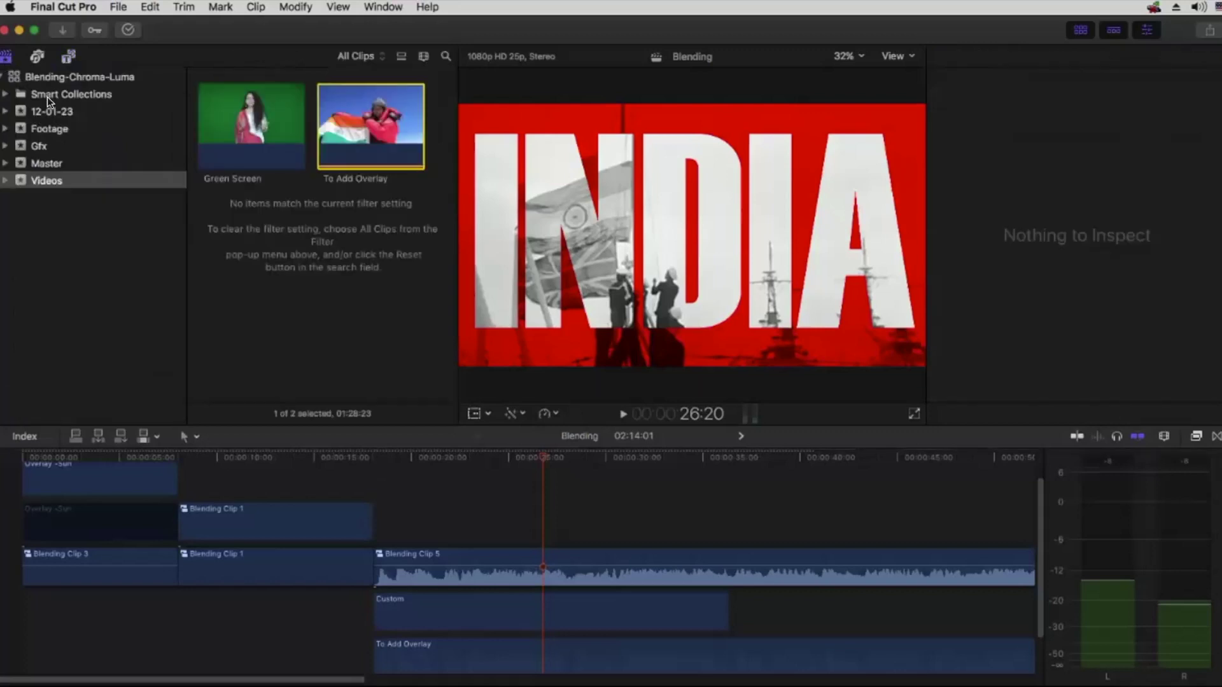
left_click(66, 153)
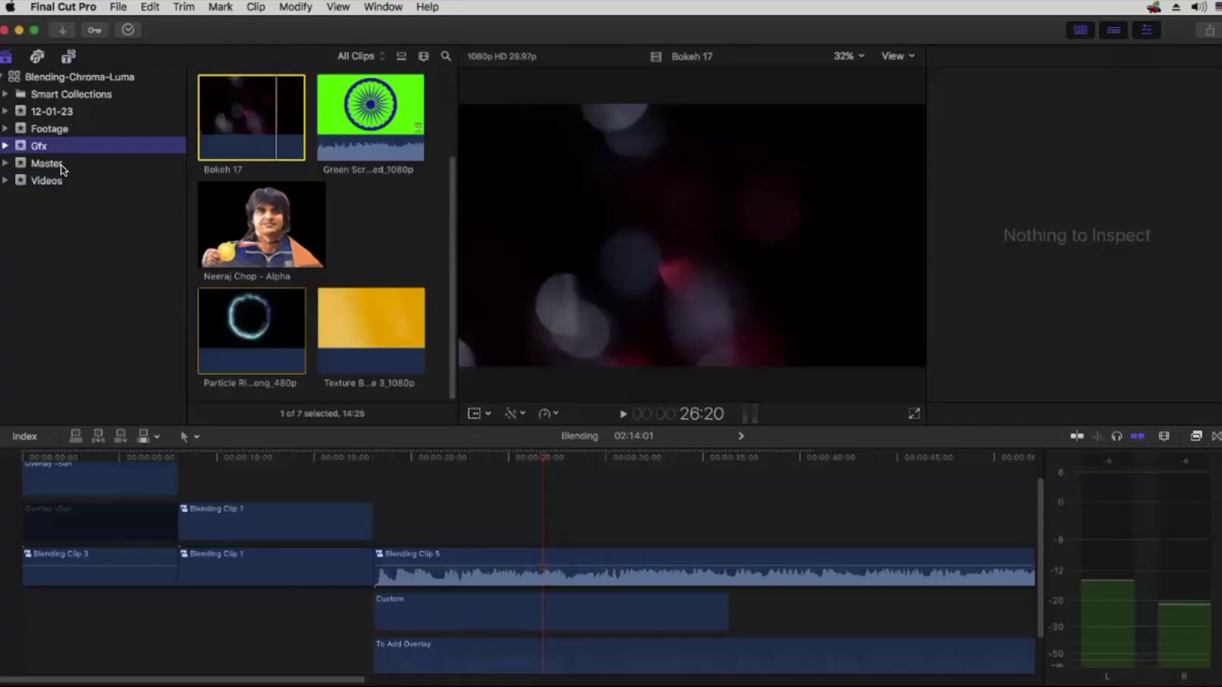
left_click(62, 165)
left_click(65, 129)
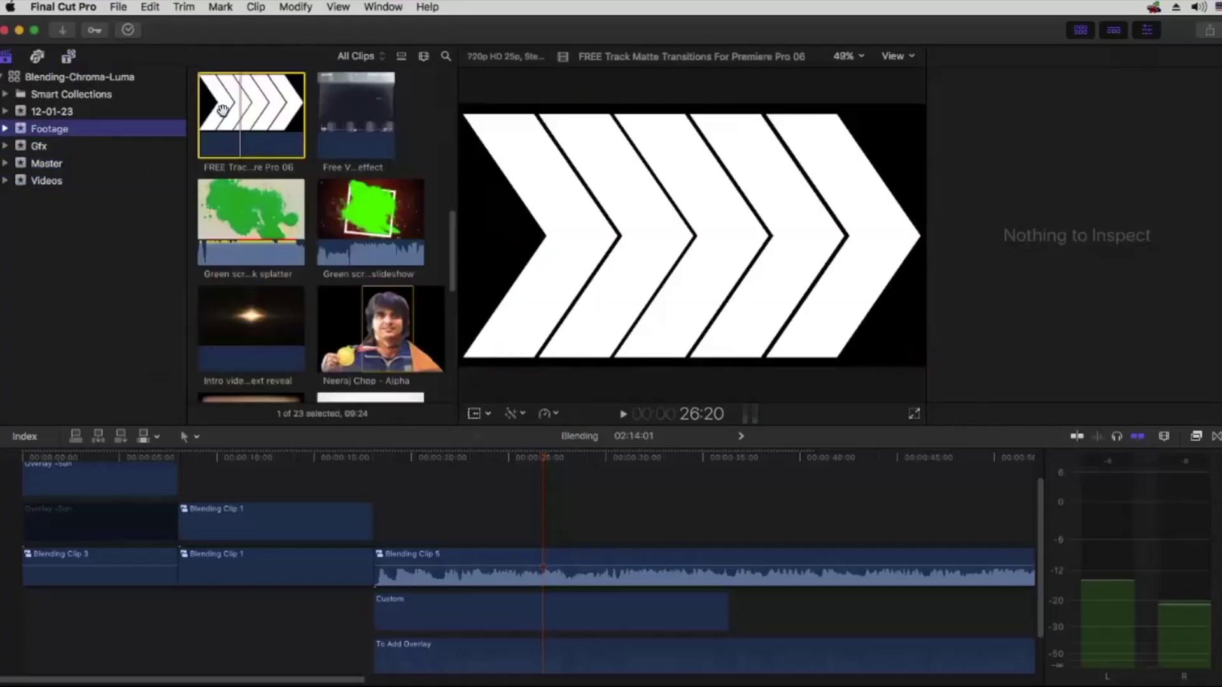
left_click(222, 111)
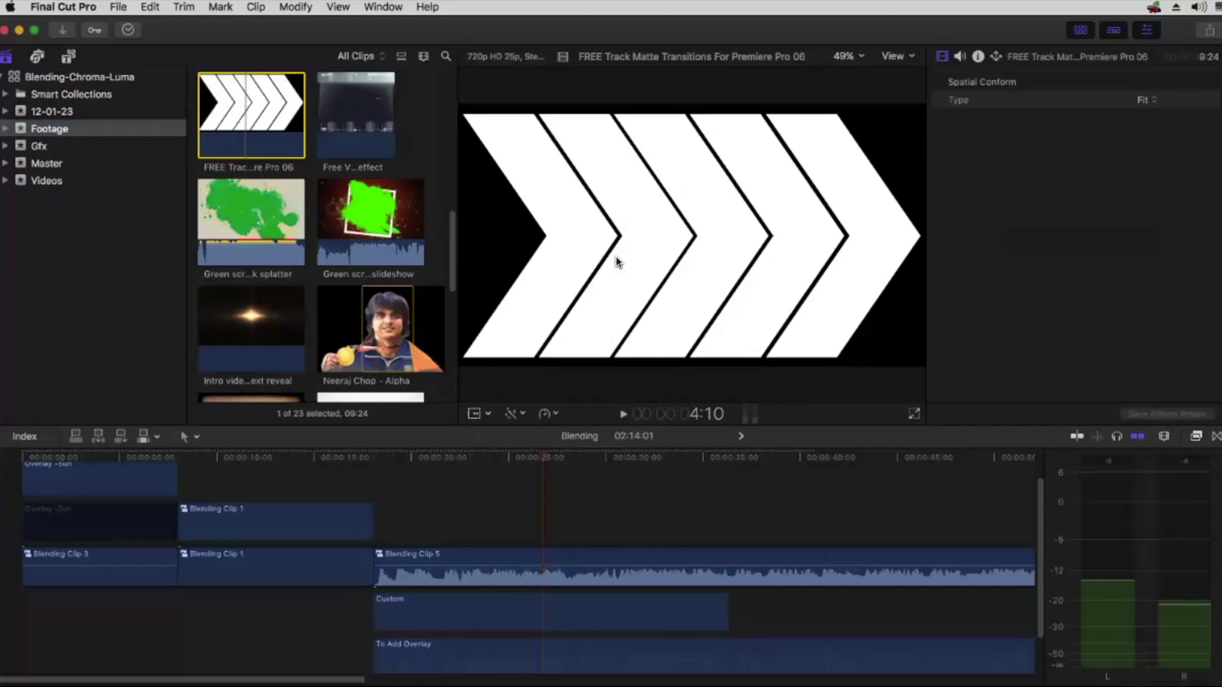
scroll(342, 262, "down", 10)
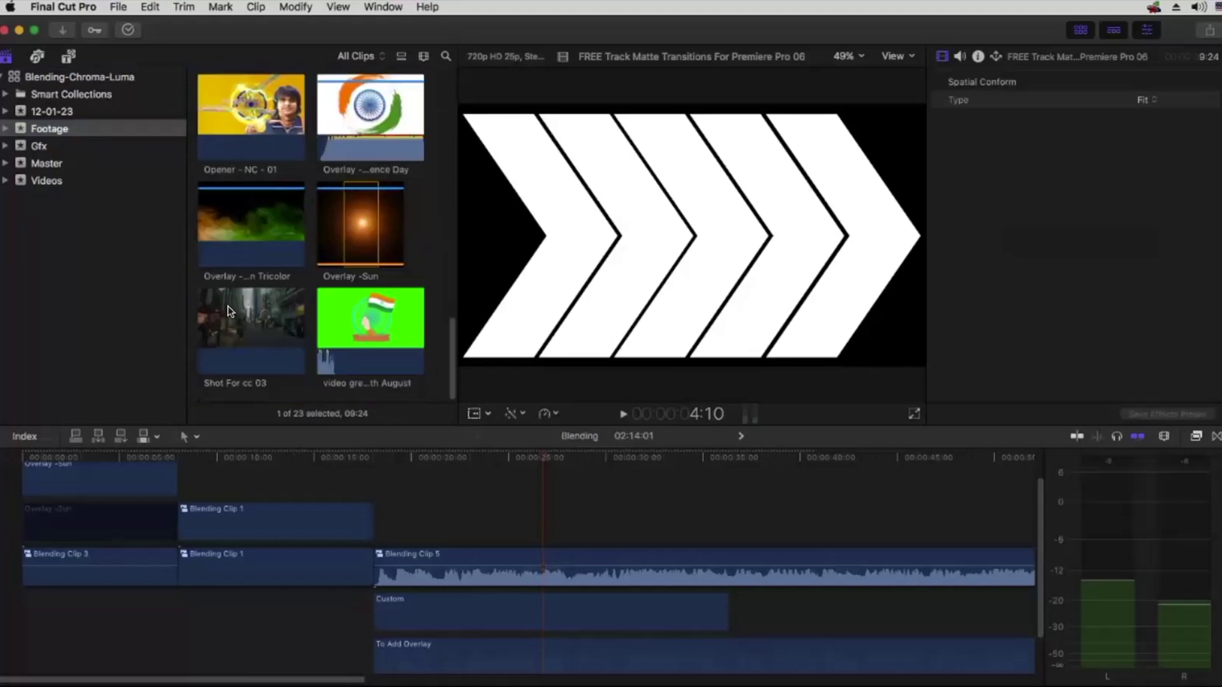
Step: Open Blending Clip 5, disable its INDIA title and enable the second pair of ink brush transition clips
left_click(271, 476)
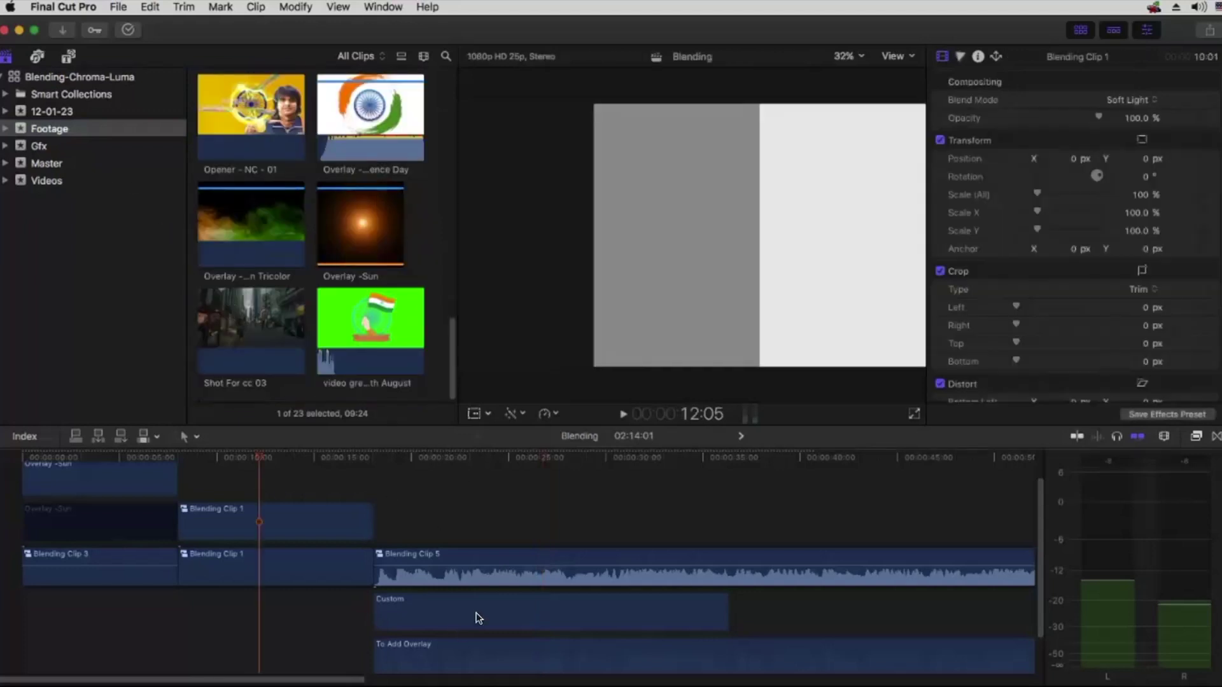
left_click(494, 555)
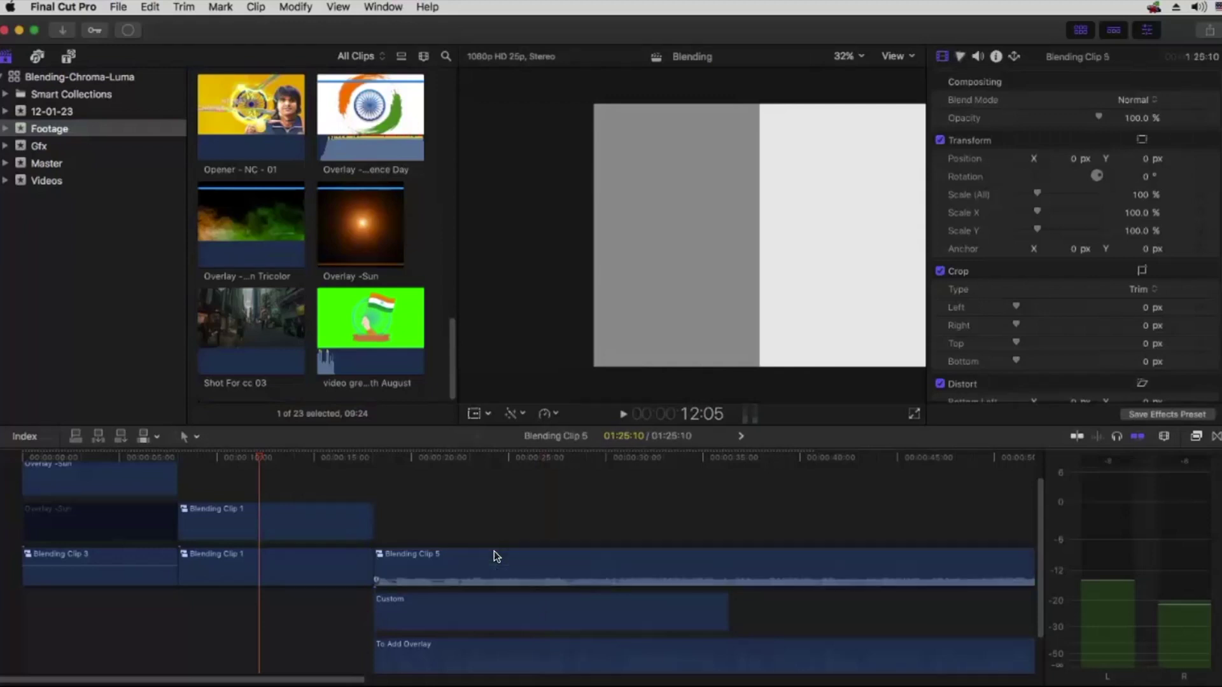
double_click(494, 552)
left_click_drag(158, 507, 253, 540)
key("v")
left_click_drag(149, 547, 203, 569)
left_click_drag(144, 456, 143, 457)
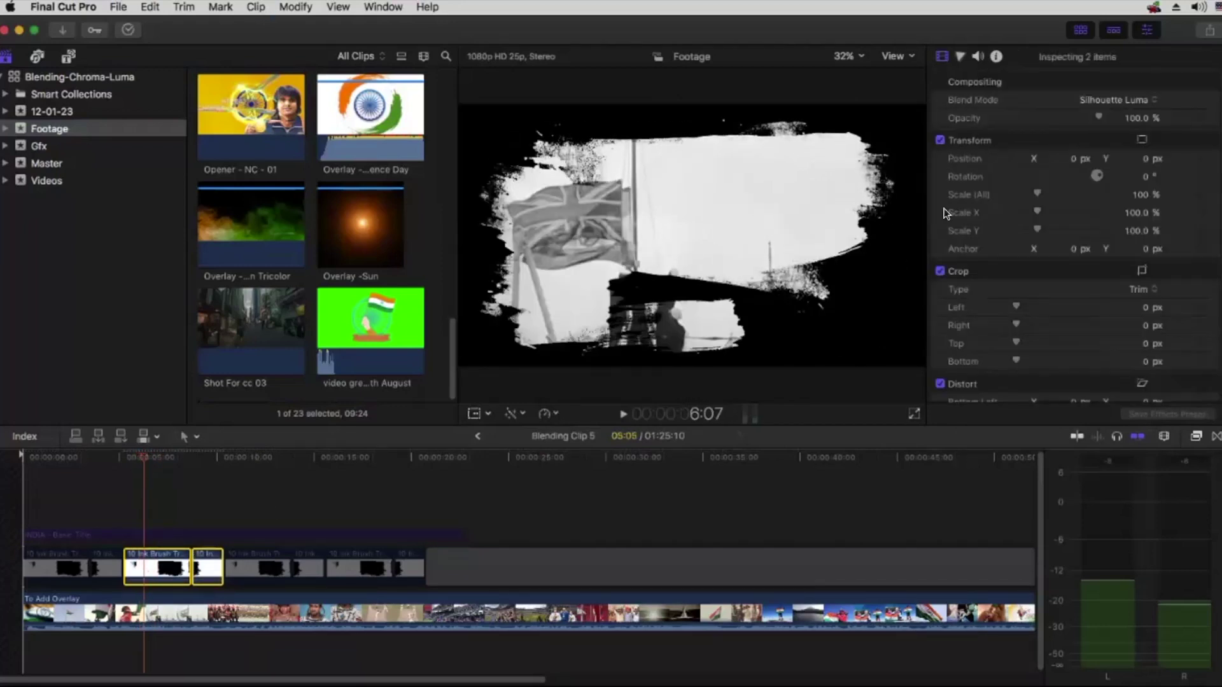
Step: Try the Normal blend mode on the two enabled ink brush clips and undo that change
left_click(1095, 100)
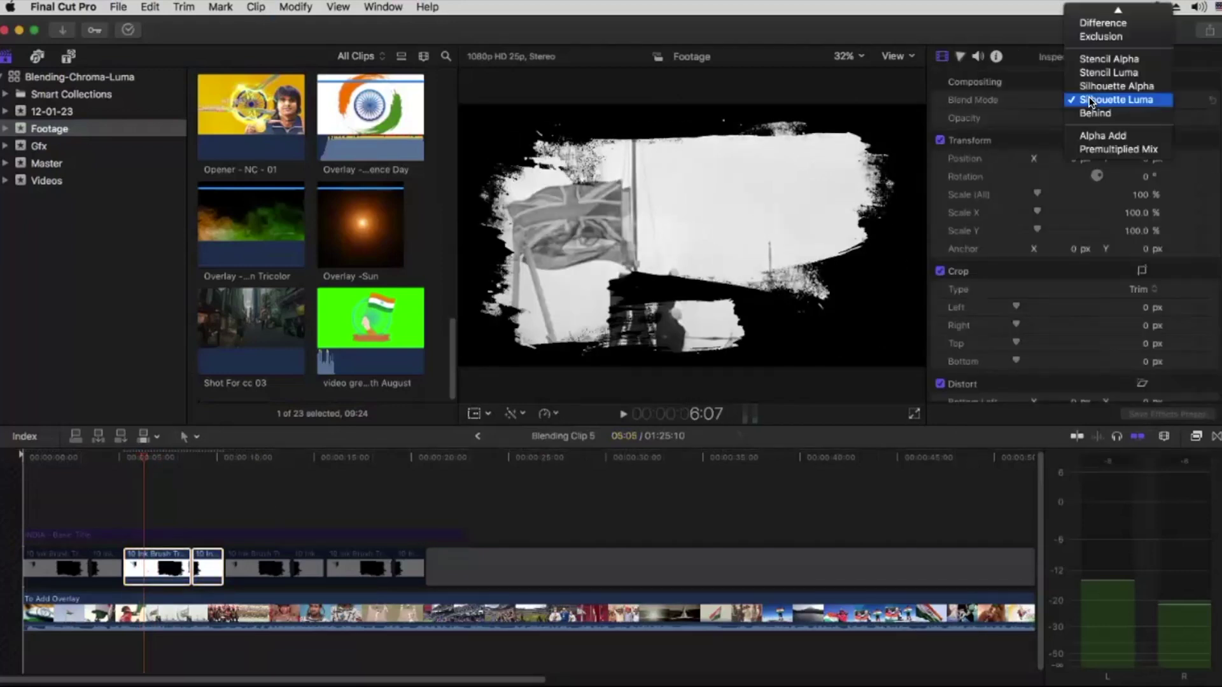
left_click(1104, 9)
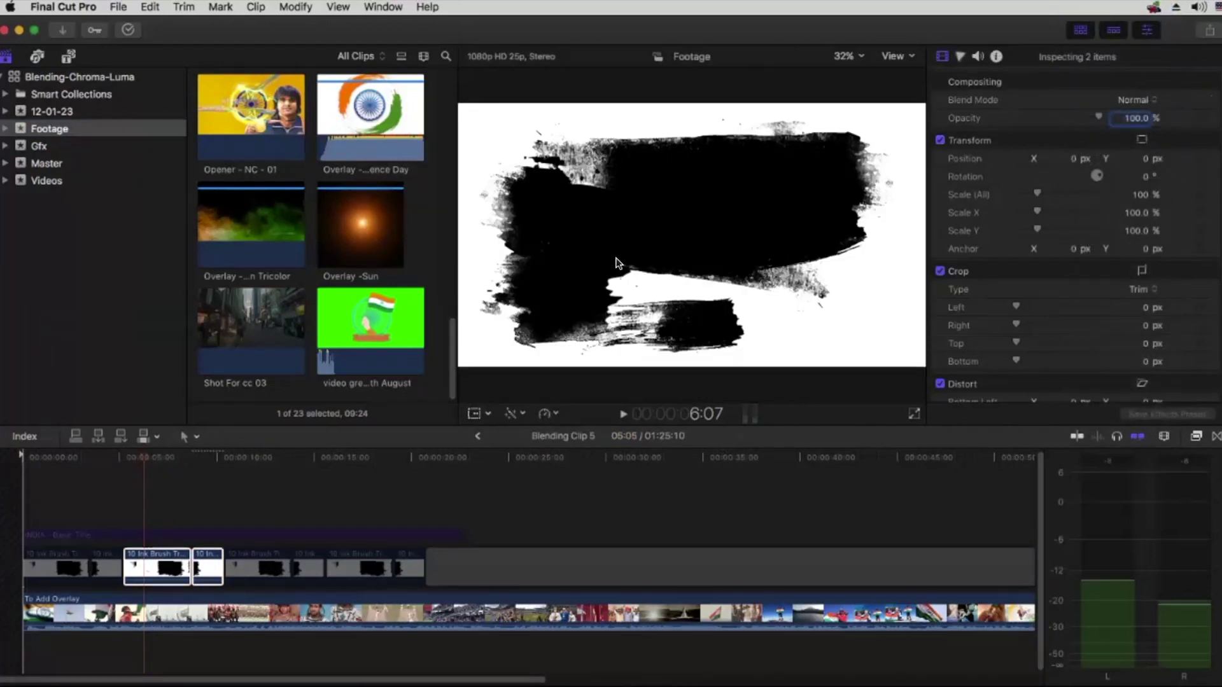
key("super+z")
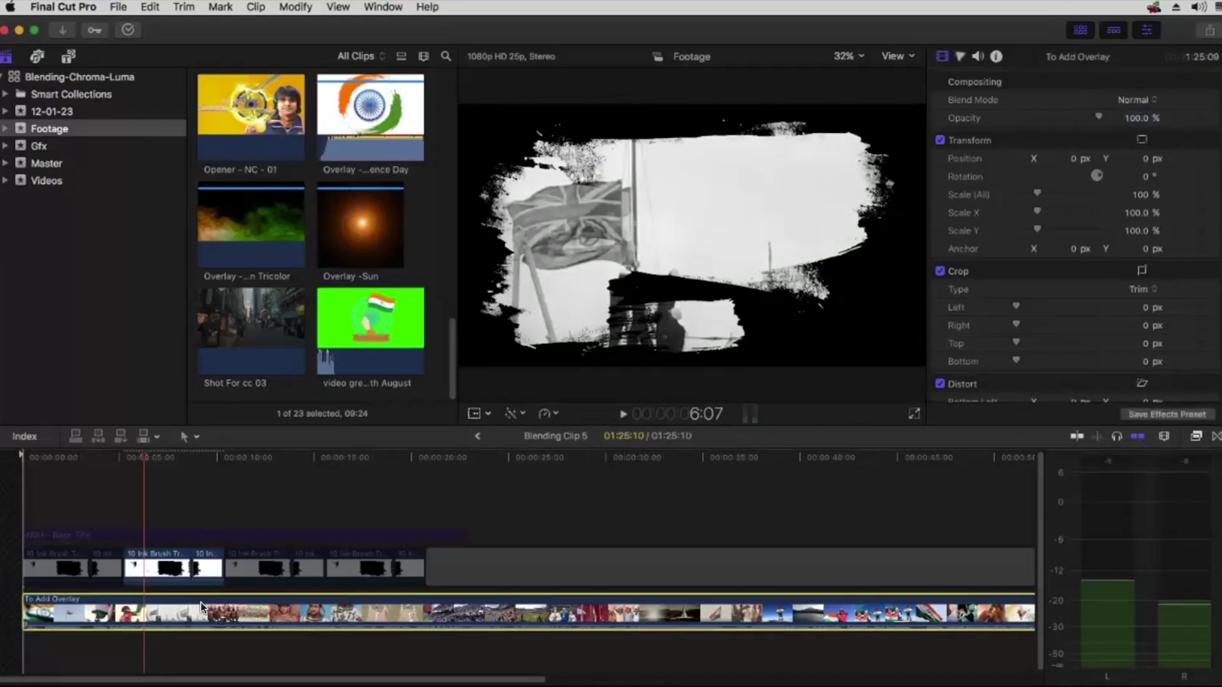
Step: Return to the parent Blending timeline and delete Blending Clip 5 with the Custom and To Add Overlay clips beneath it
left_click(477, 436)
left_click_drag(466, 514, 563, 653)
key("super+z")
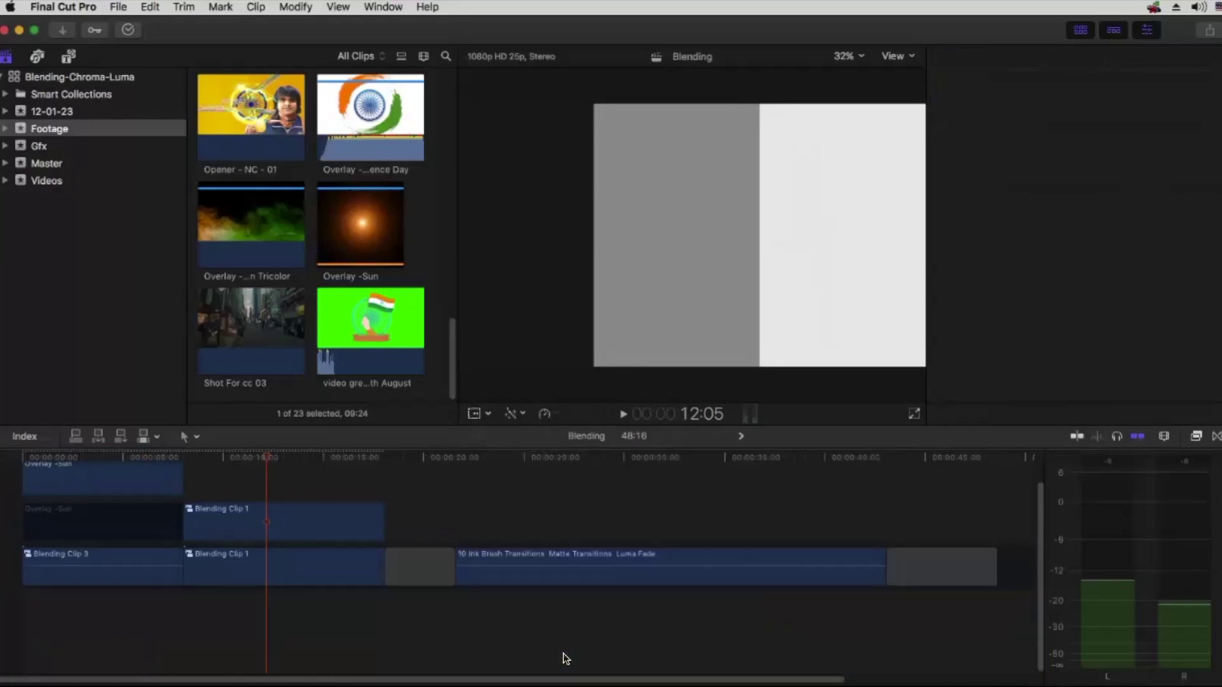
Step: Insert the To Add Overlay clip from the Videos event into the main storyline directly after Blending Clip 1
left_click(51, 175)
mouse_move(347, 128)
left_mouse_down()
mouse_move(410, 482)
mouse_move(390, 559)
left_mouse_up()
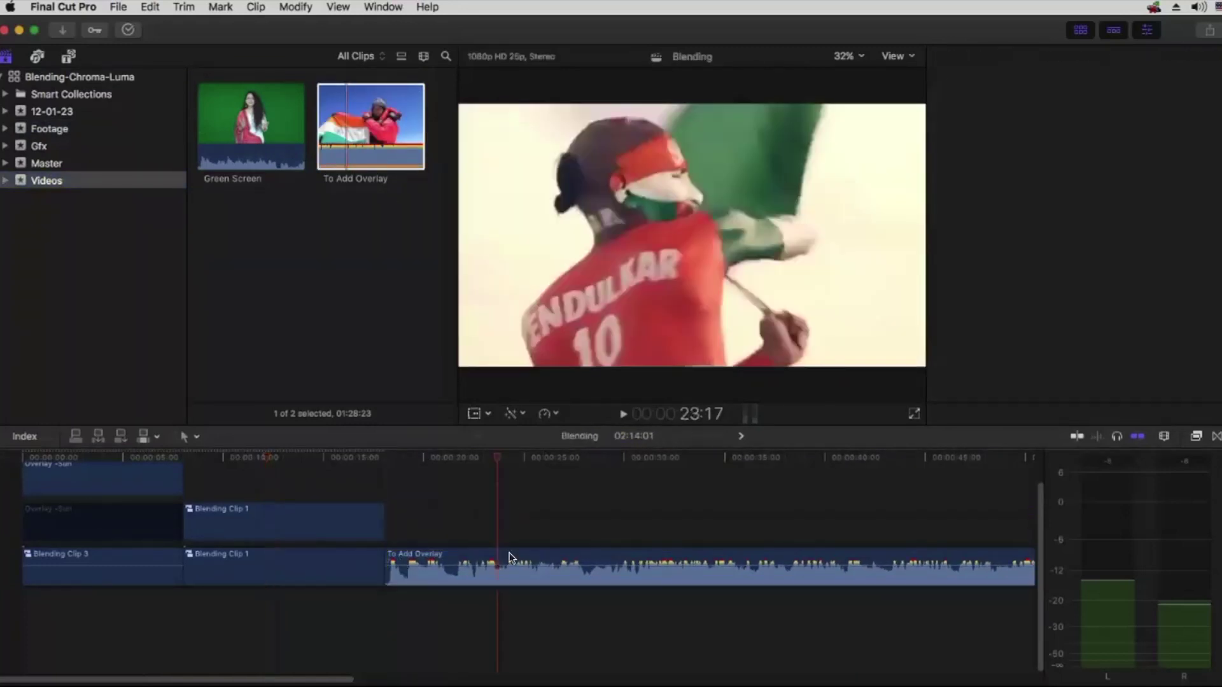
left_click(511, 560)
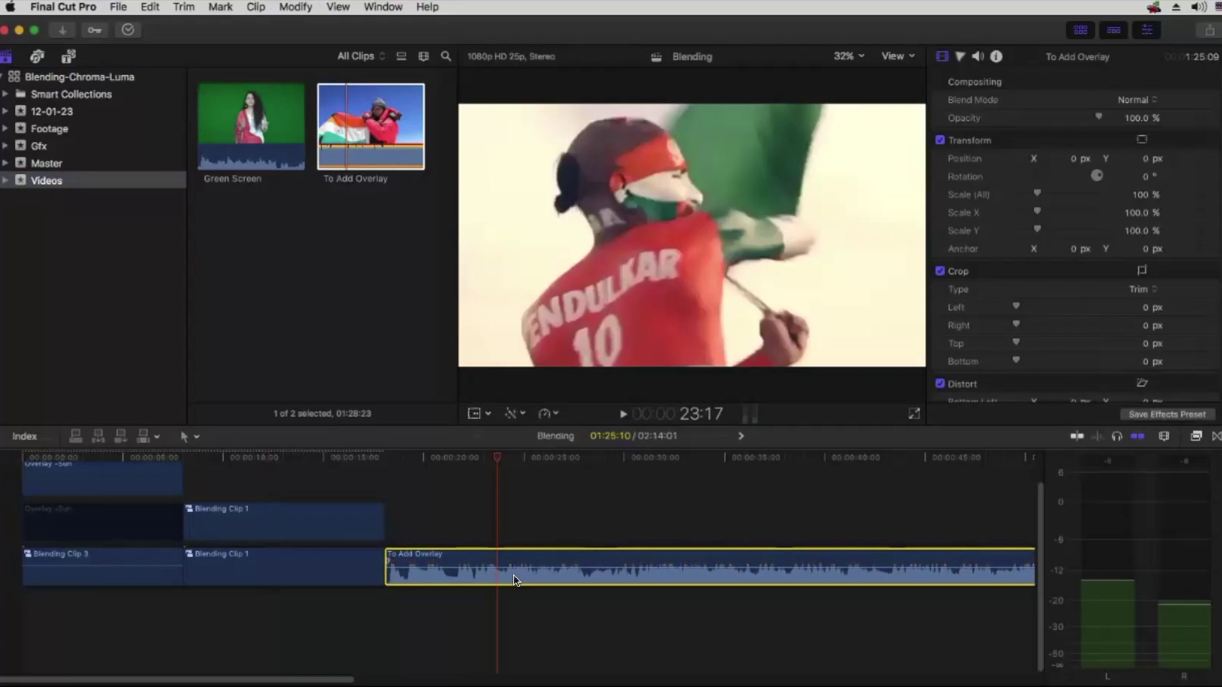
Step: Play the Blending timeline from the start of the To Add Overlay clip to review its footage
left_click(524, 510)
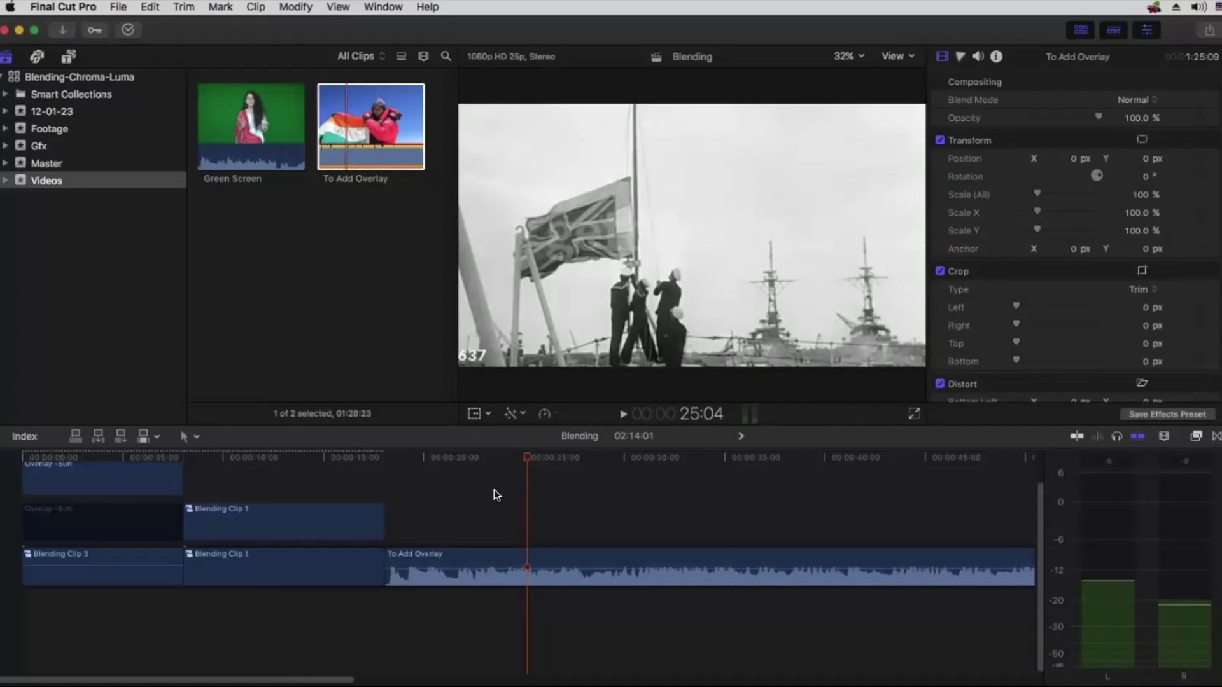
left_click(388, 459)
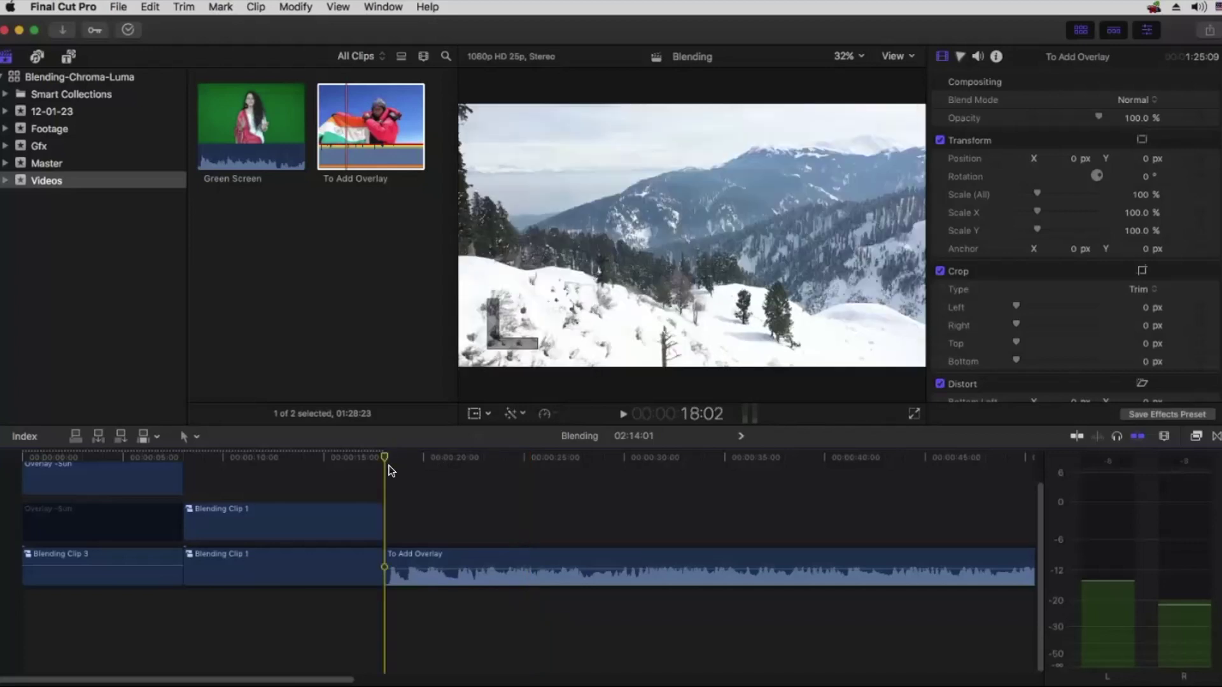
key("space")
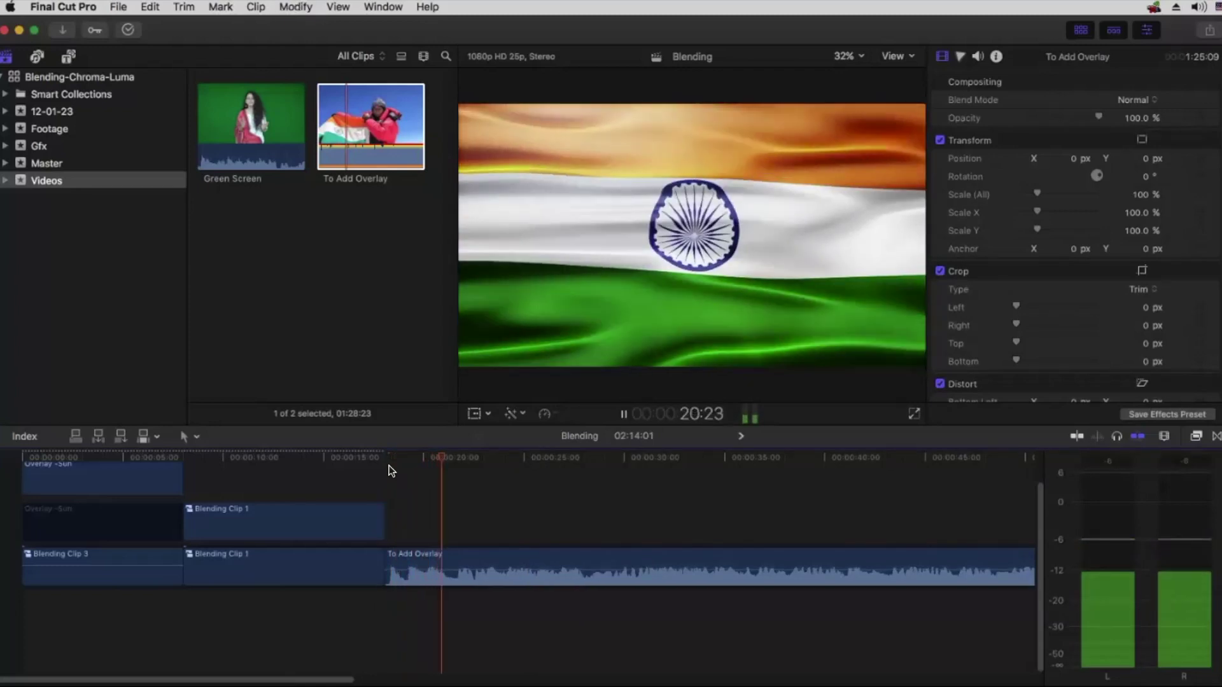
key("space")
key("space")
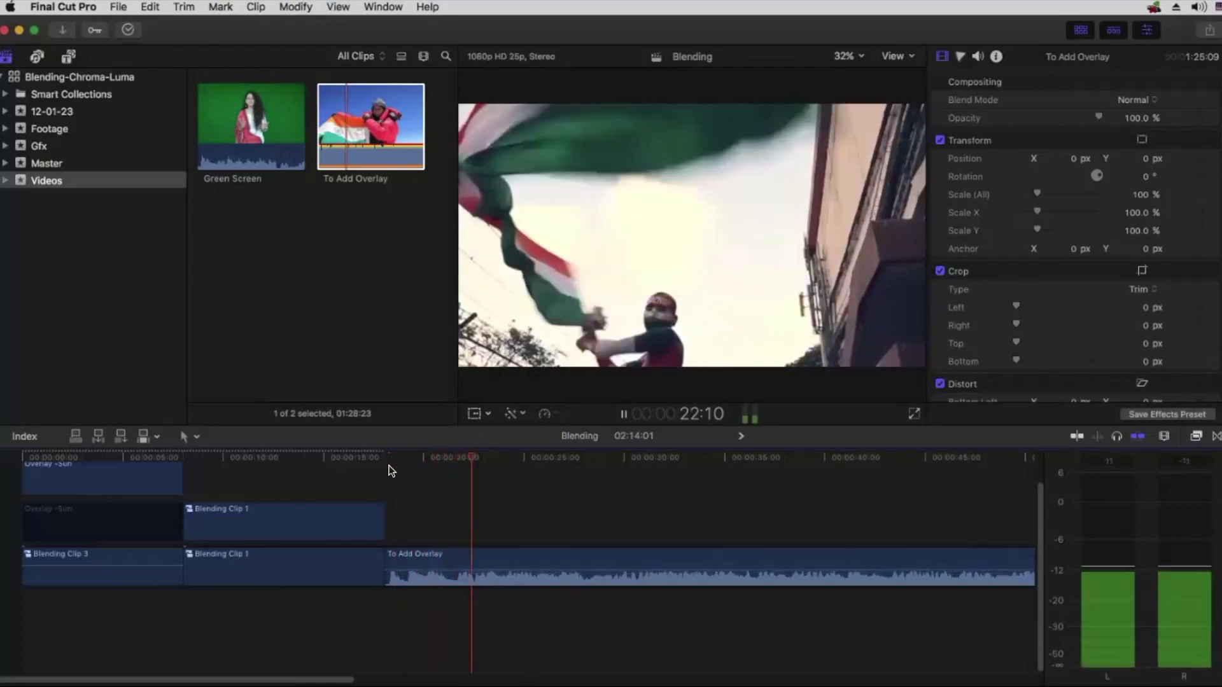
key("super+minus")
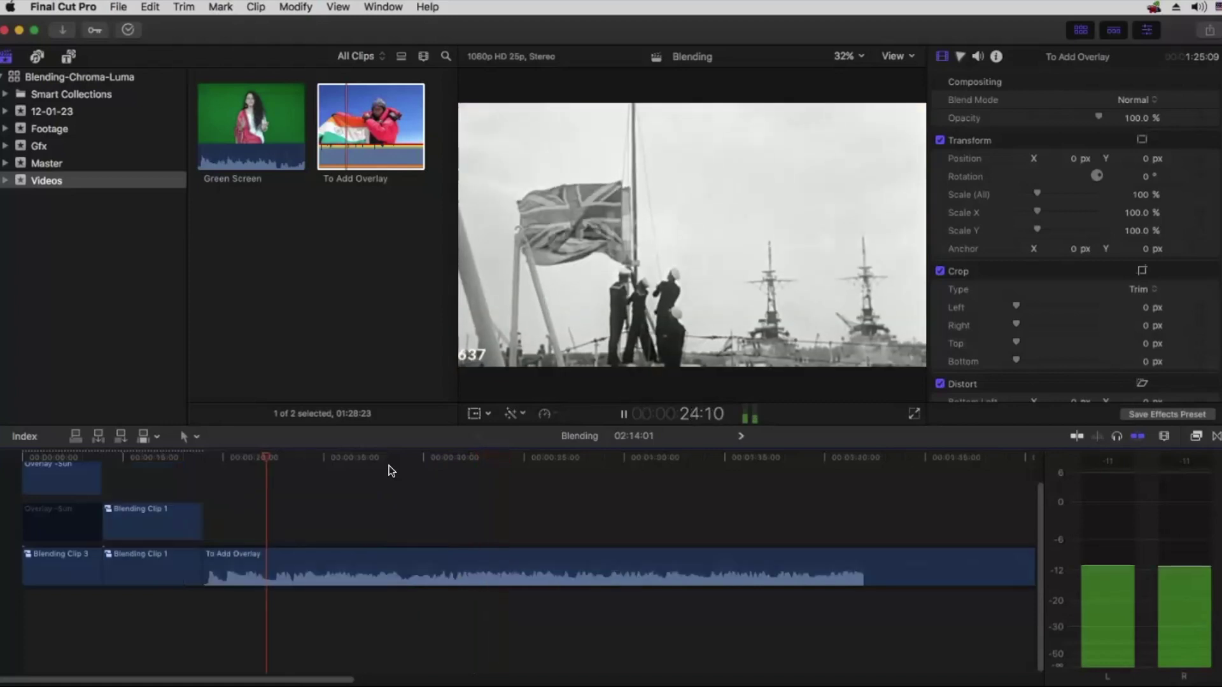
key("space")
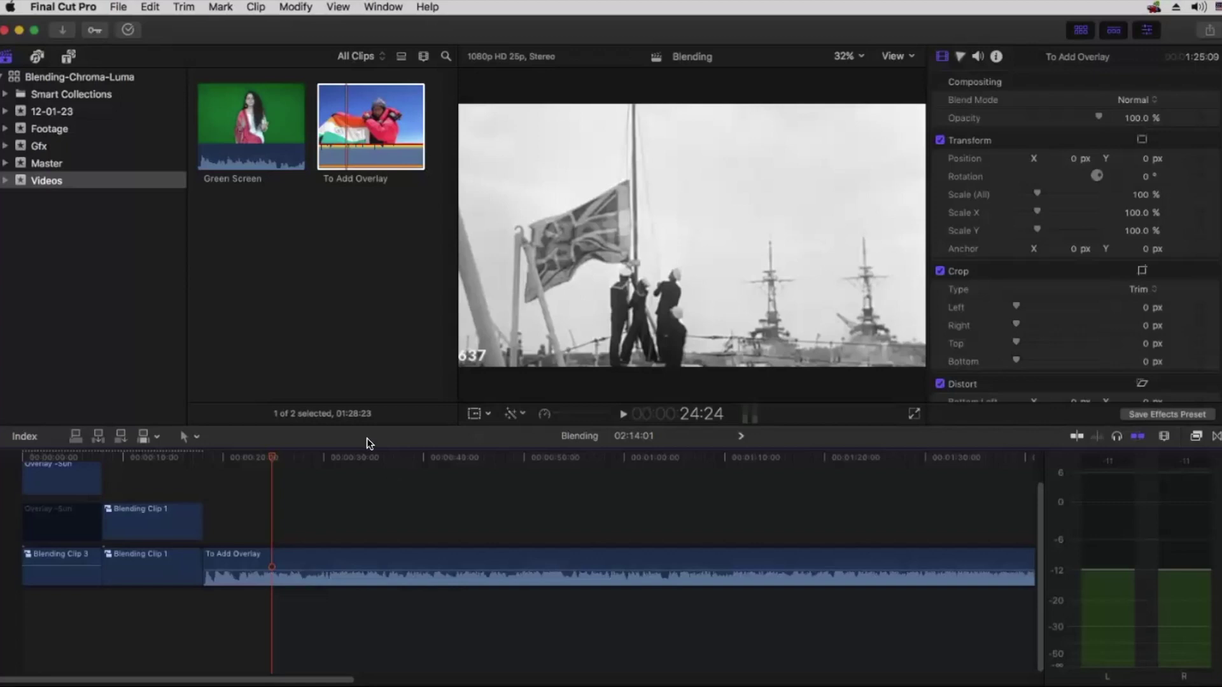
Step: Preview the Free Vintage Kodak overlay effect clip in the Footage event from its beginning
left_click(56, 128)
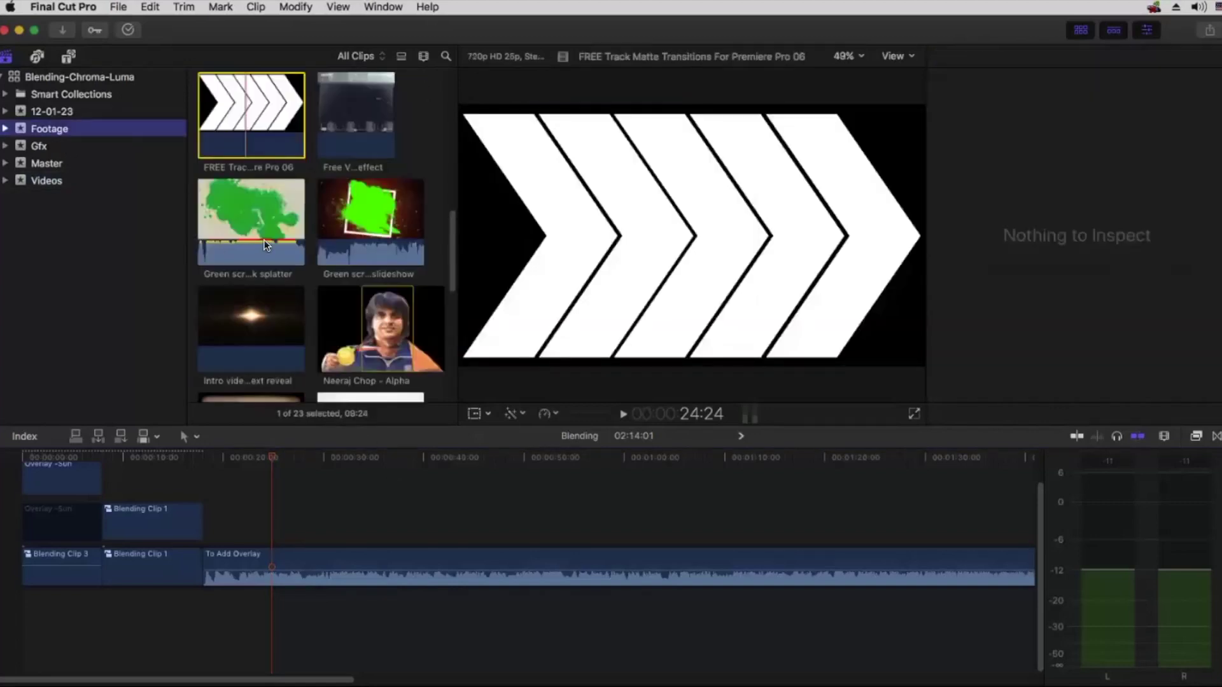
left_click(336, 110)
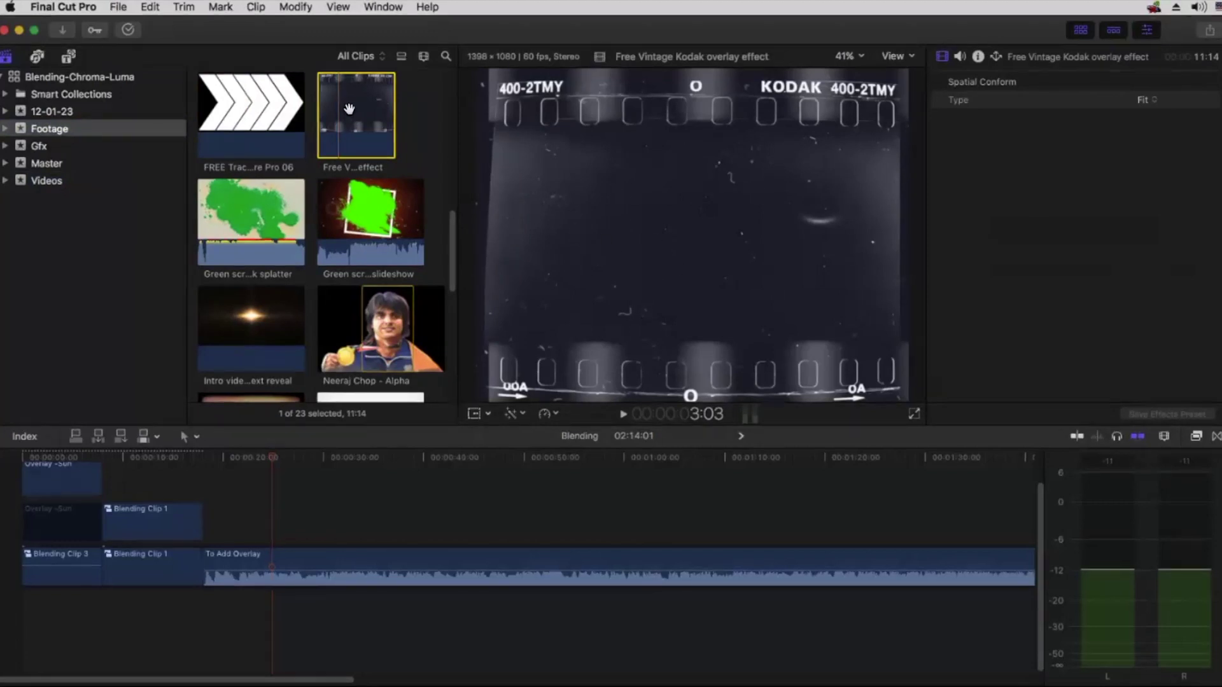
key("Home")
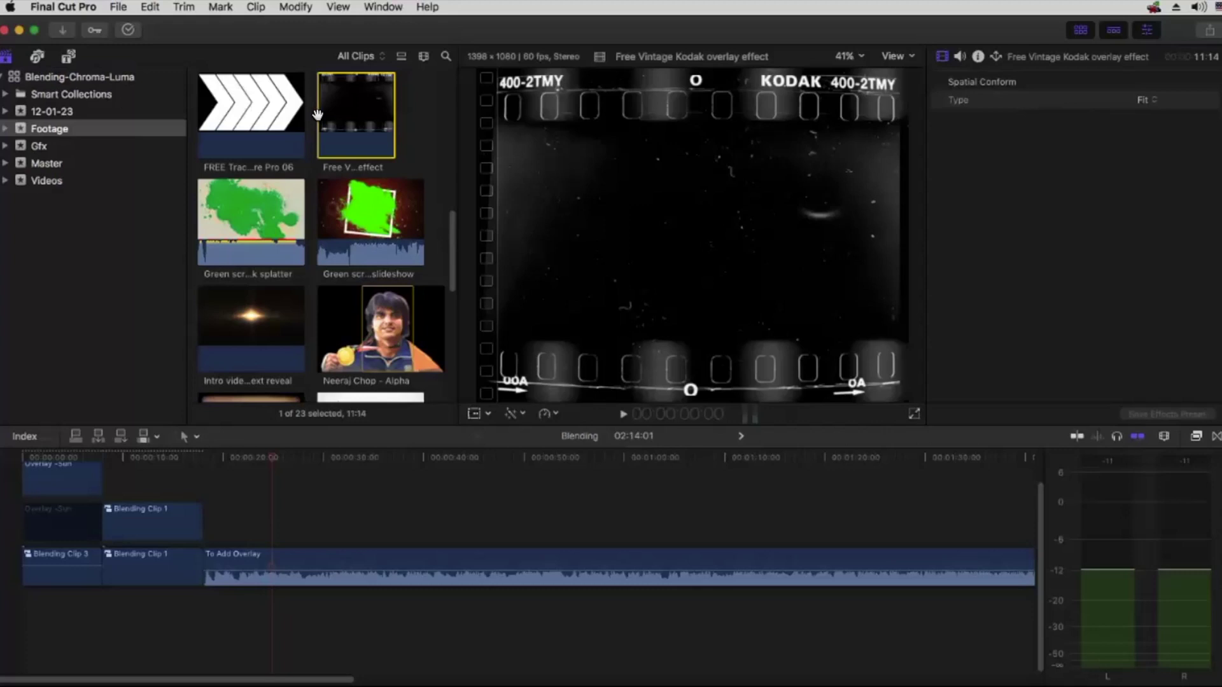
key("space")
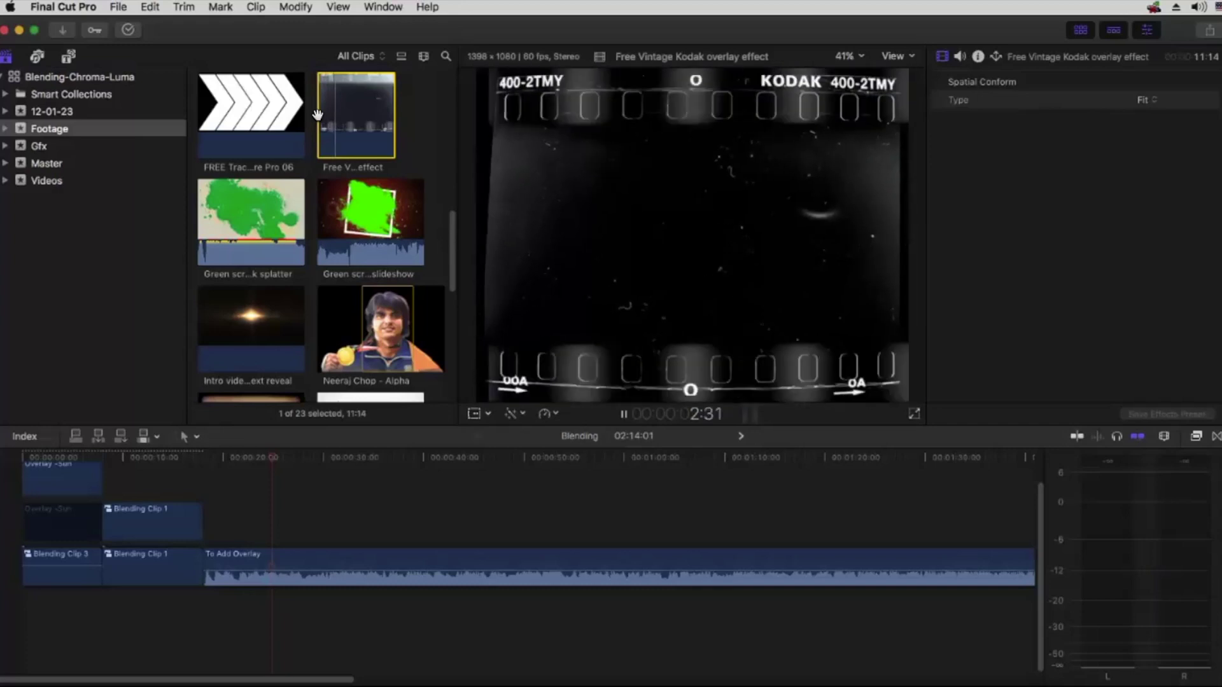
key("space")
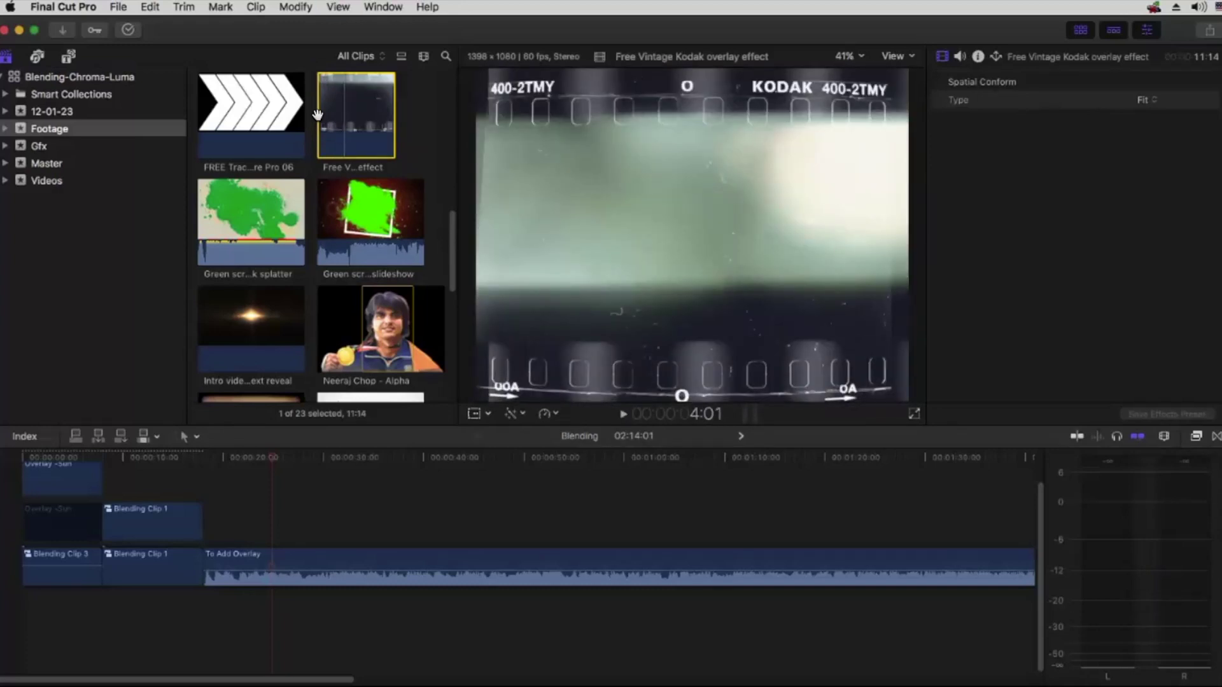
key("space")
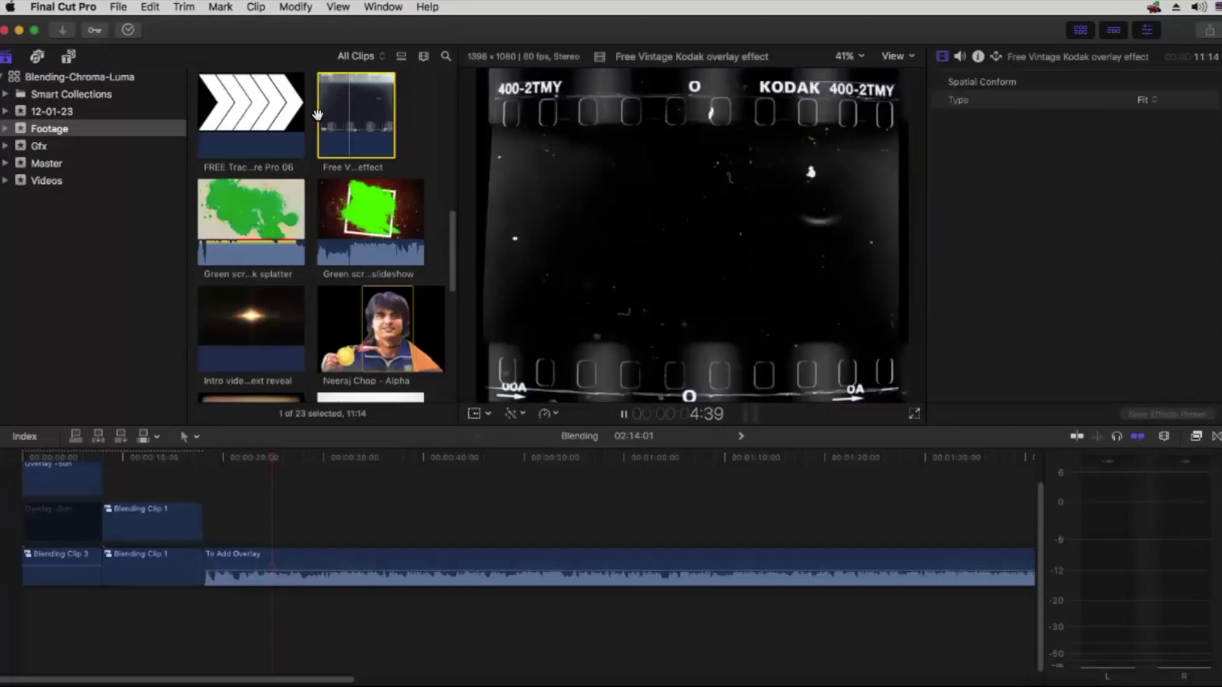
key("space")
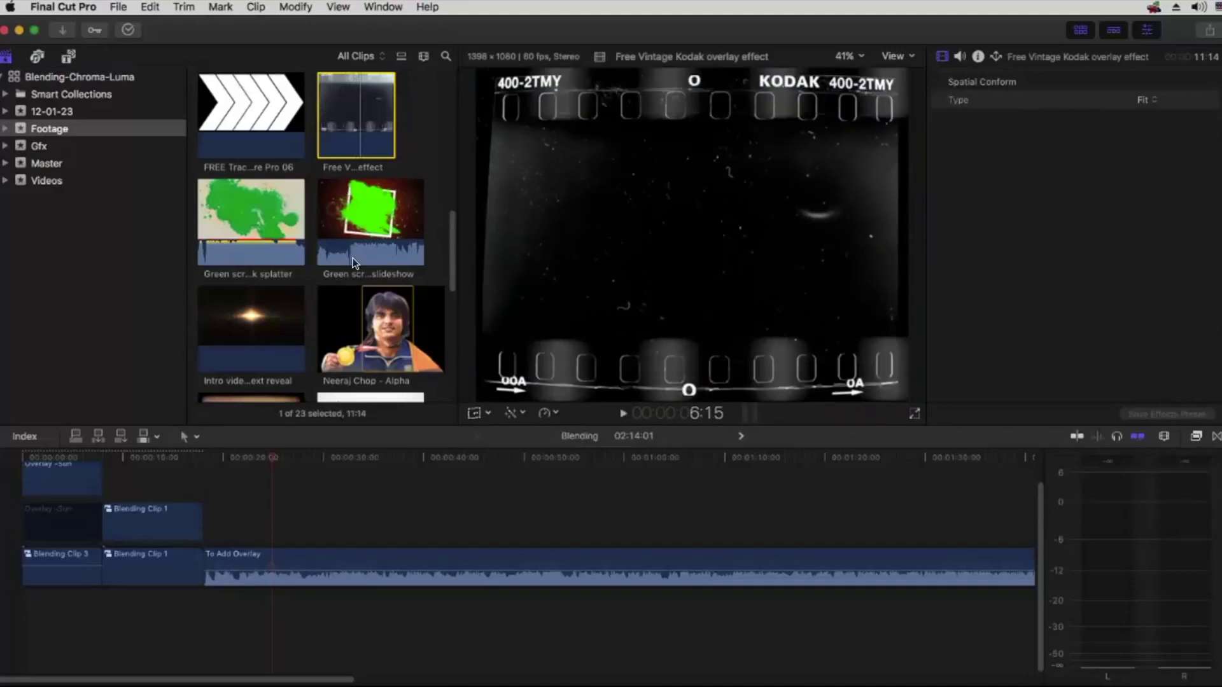
Step: Connect the Free Vintage Kodak overlay effect above the start of To Add Overlay and scale it to 153.88% in X and 115.6% in Y
left_click(249, 504)
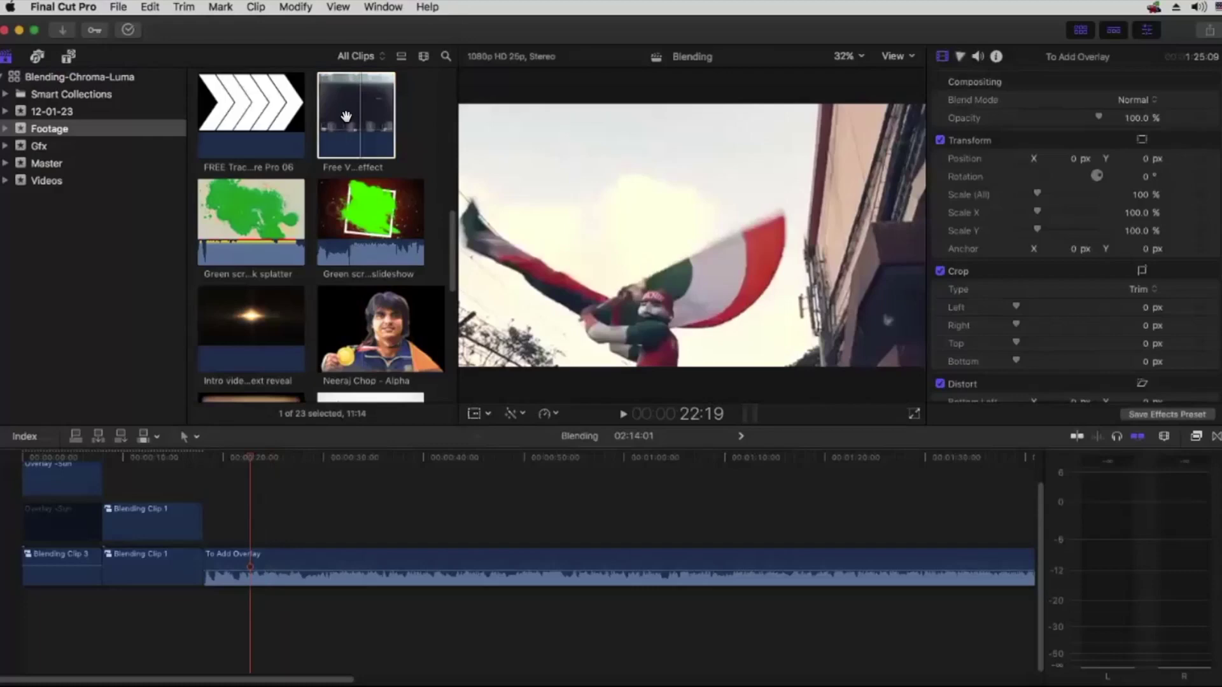
left_click_drag(346, 114, 205, 517)
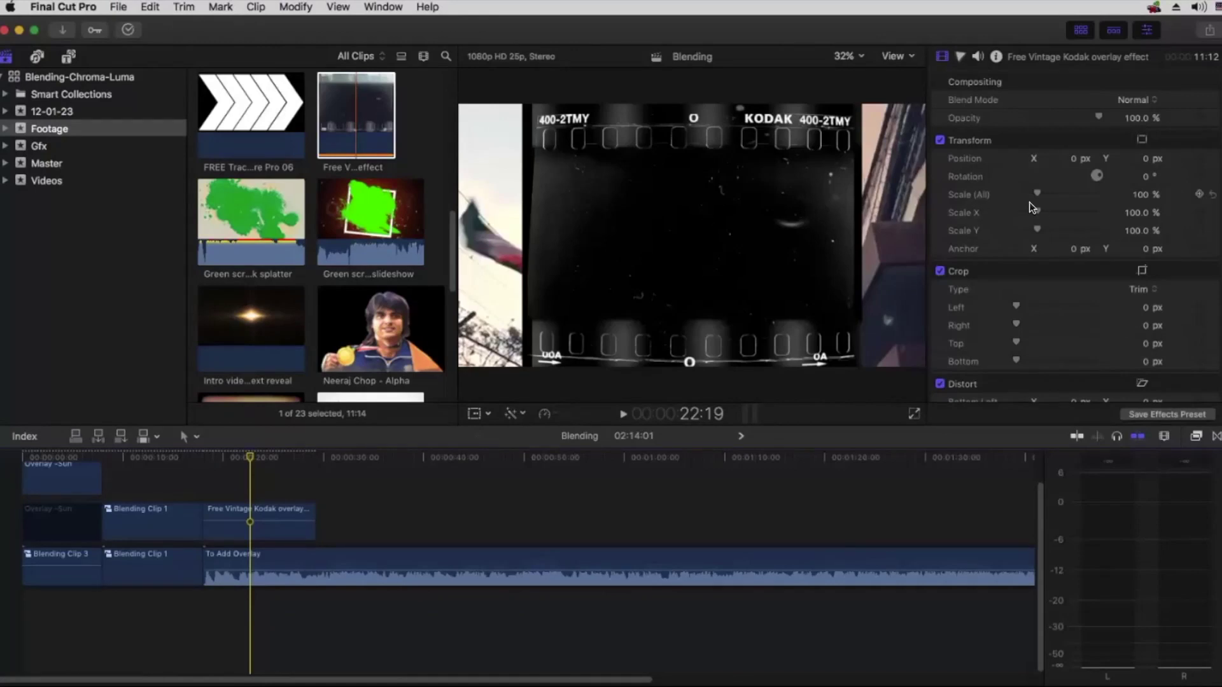
left_click_drag(1036, 207, 1041, 232)
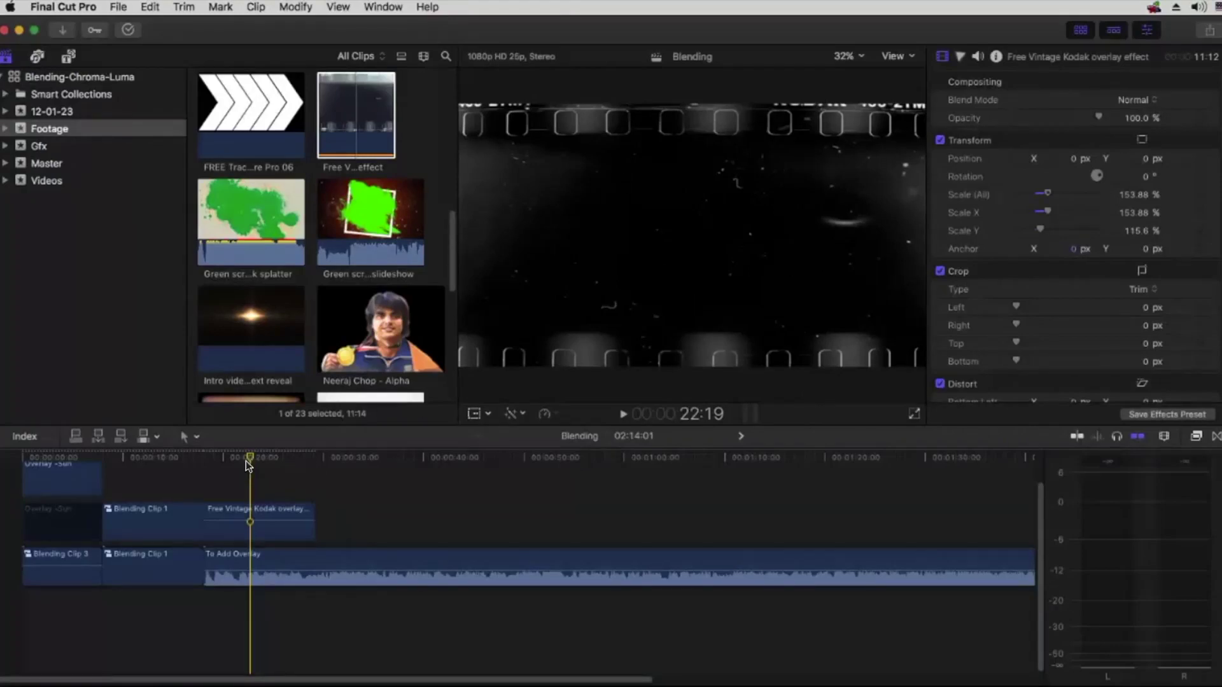
mouse_move(257, 449)
left_mouse_down()
mouse_move(266, 455)
mouse_move(233, 455)
mouse_move(266, 454)
left_mouse_up()
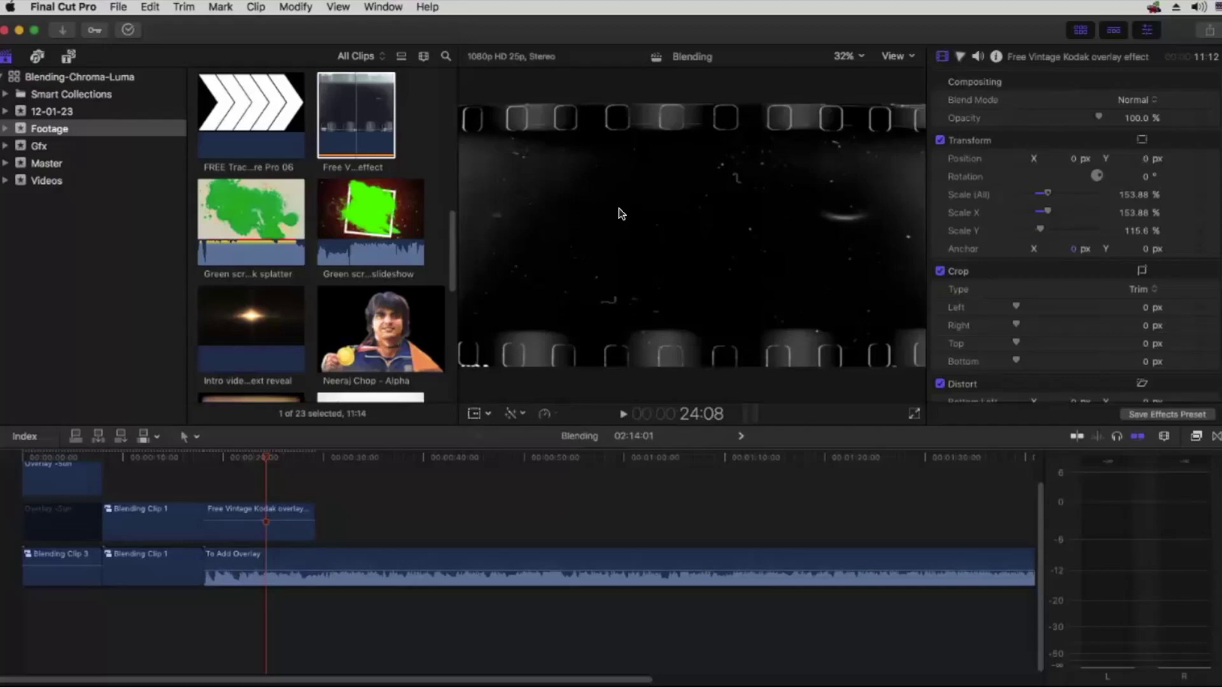
Step: Set the blend mode of the Free Vintage Kodak overlay effect clip to Silhouette Luma
left_click(1128, 100)
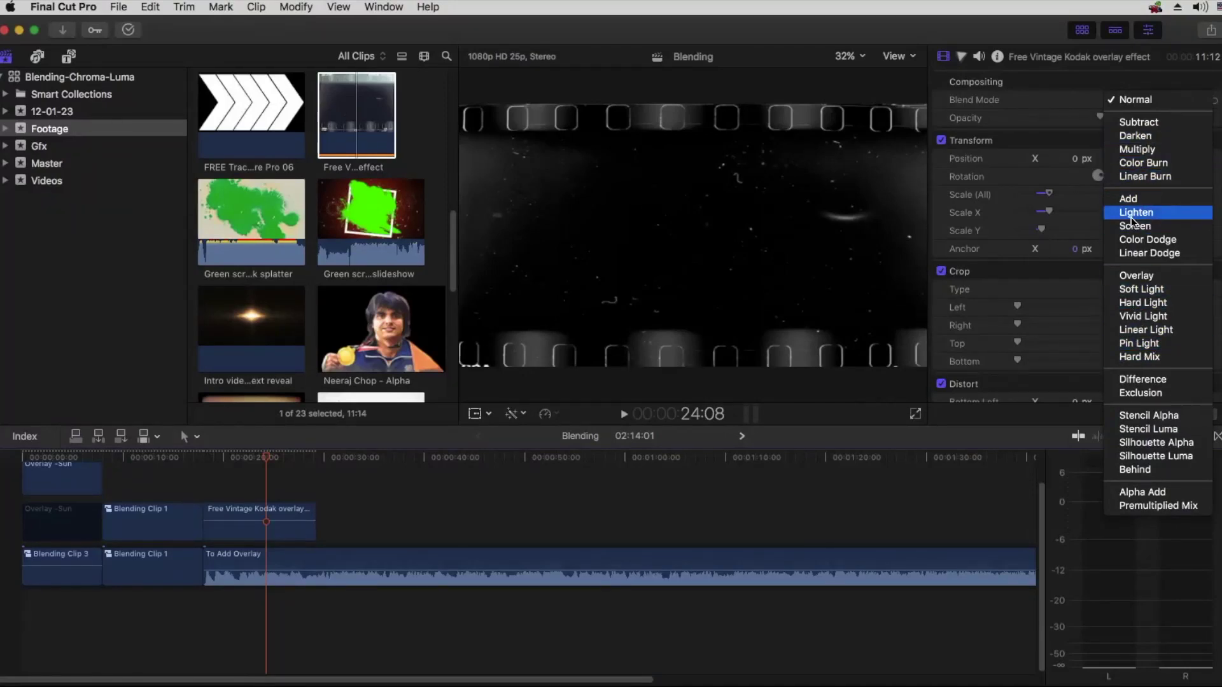
left_click(688, 218)
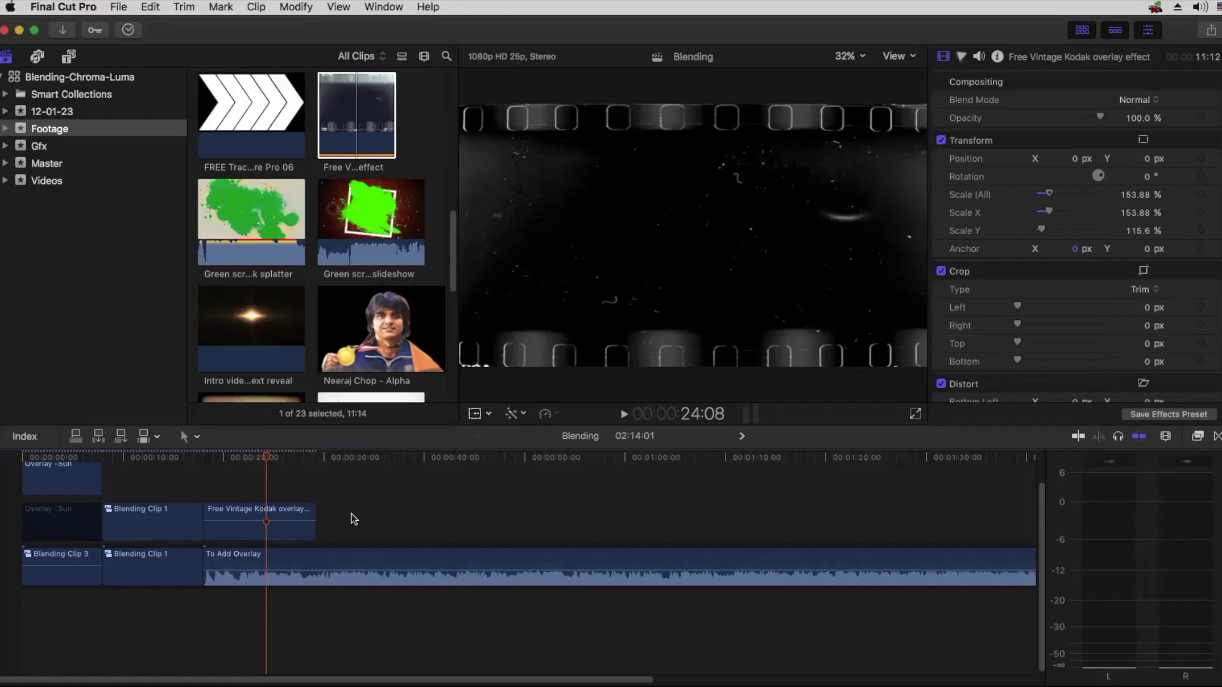
left_click(259, 520)
left_click(1139, 101)
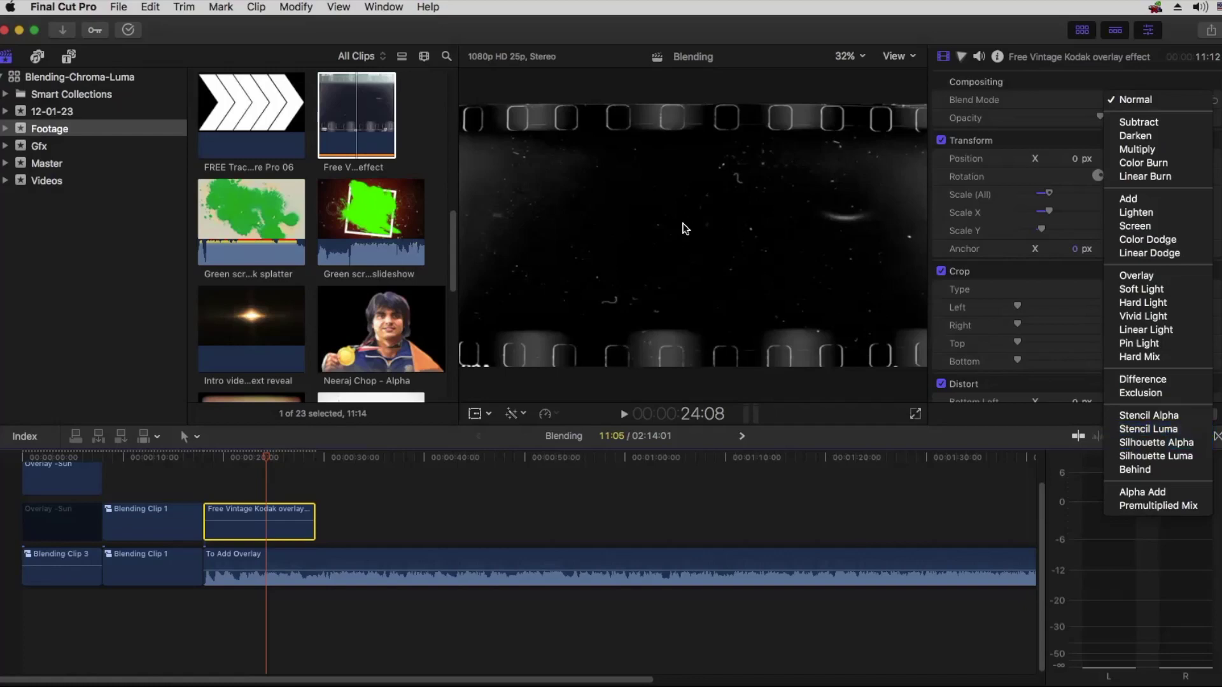
left_click(1128, 458)
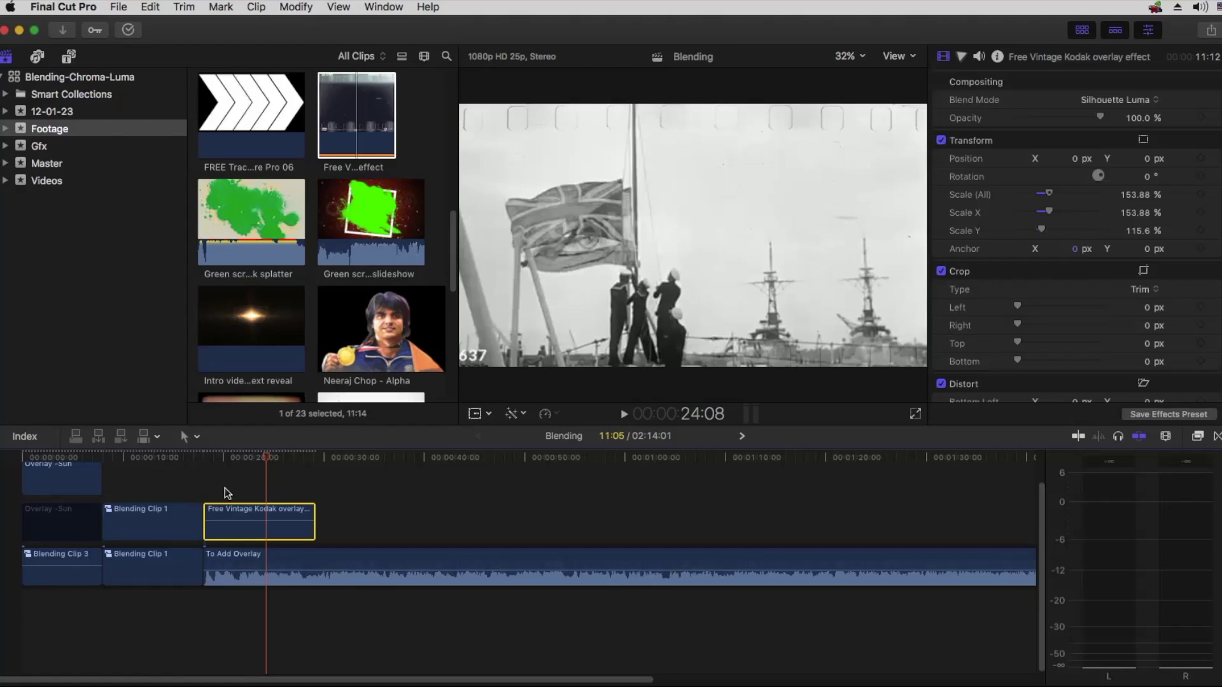
Step: Play the Blending timeline from the start of the Free Vintage Kodak overlay effect clip to review its Silhouette Luma composite
left_click_drag(254, 453, 210, 465)
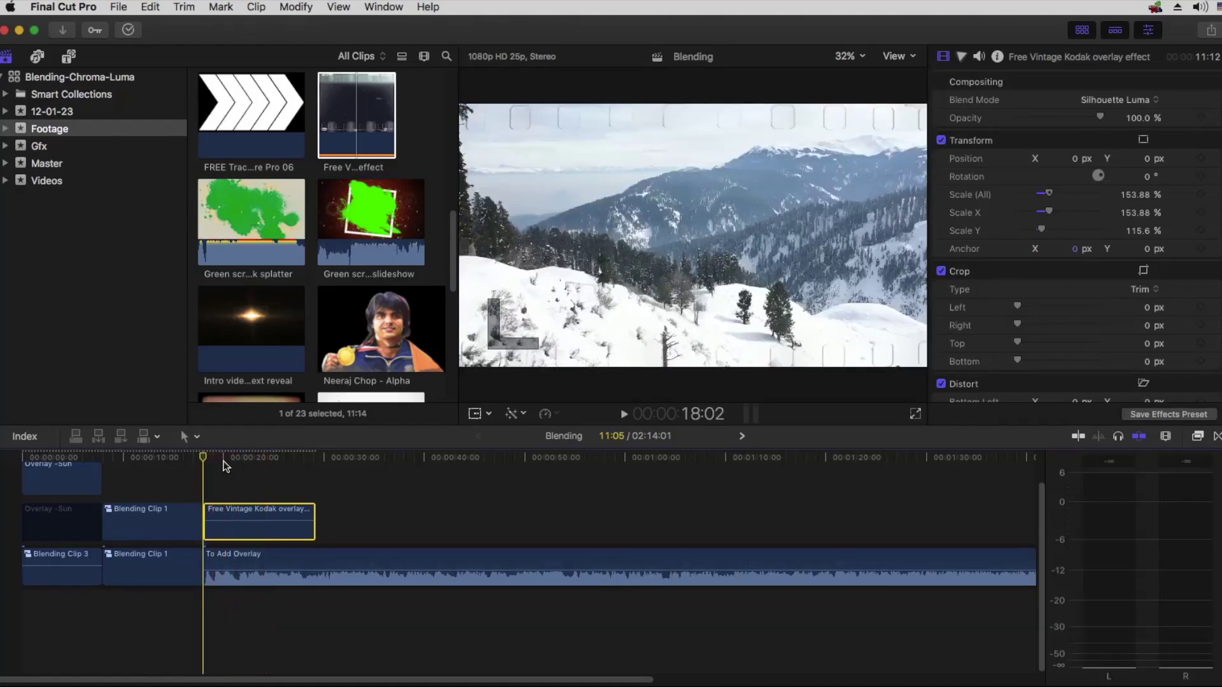
key("space")
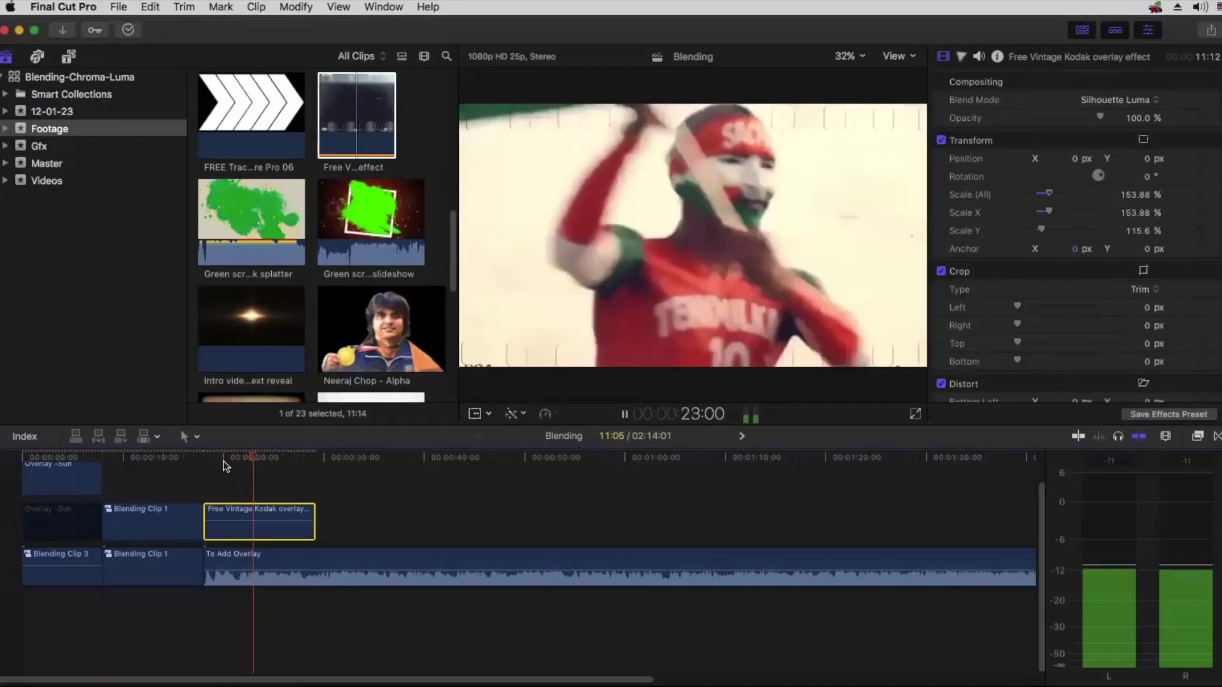
key("space")
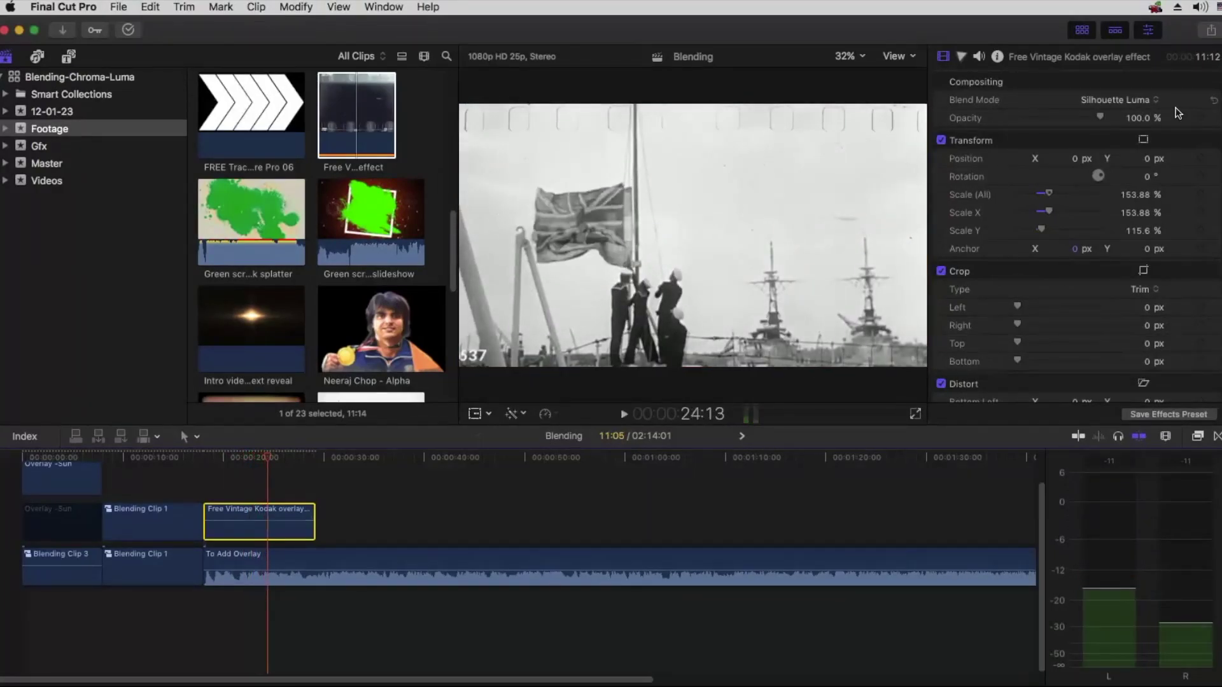
Step: Set the Free Vintage Kodak overlay effect clip's blend mode to Stencil Luma and play the composite from the clip's start
left_click(1130, 103)
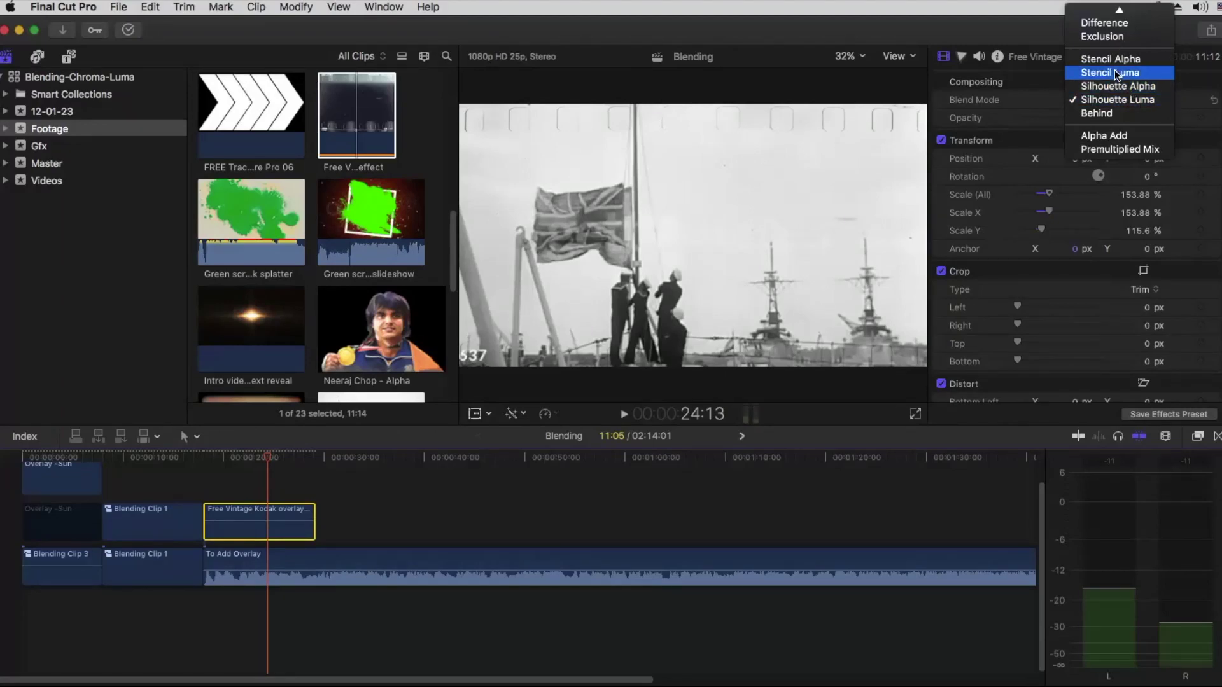
left_click(1115, 74)
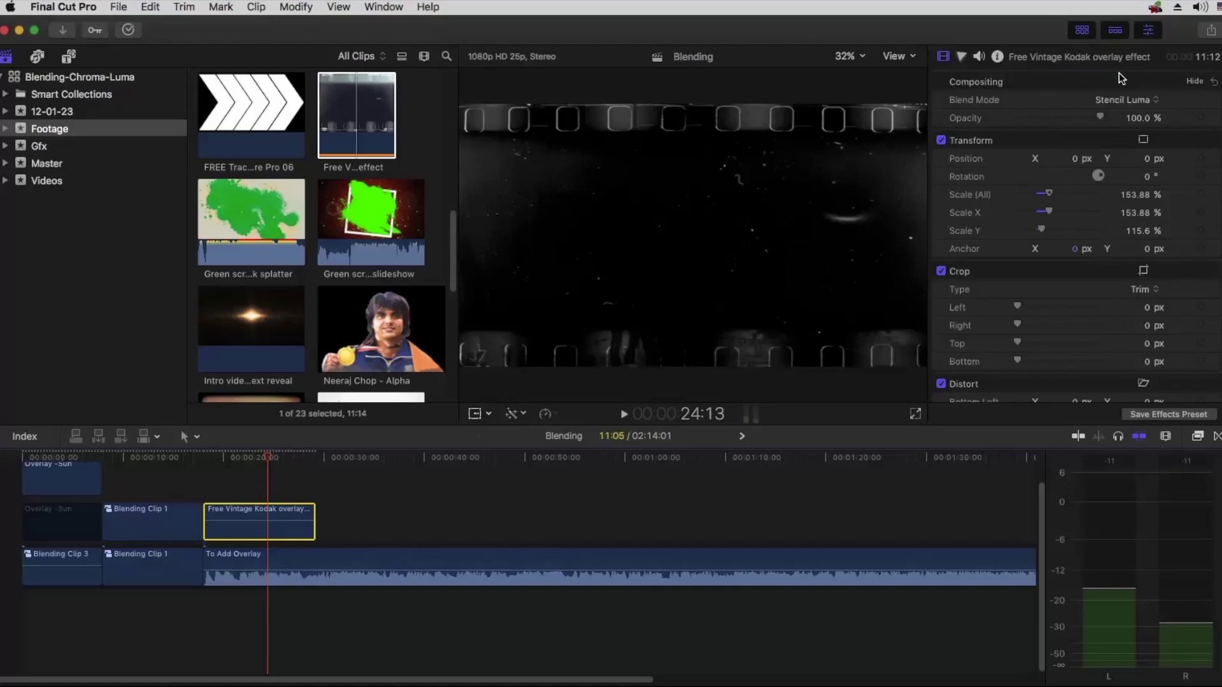
left_click(205, 457)
key("space")
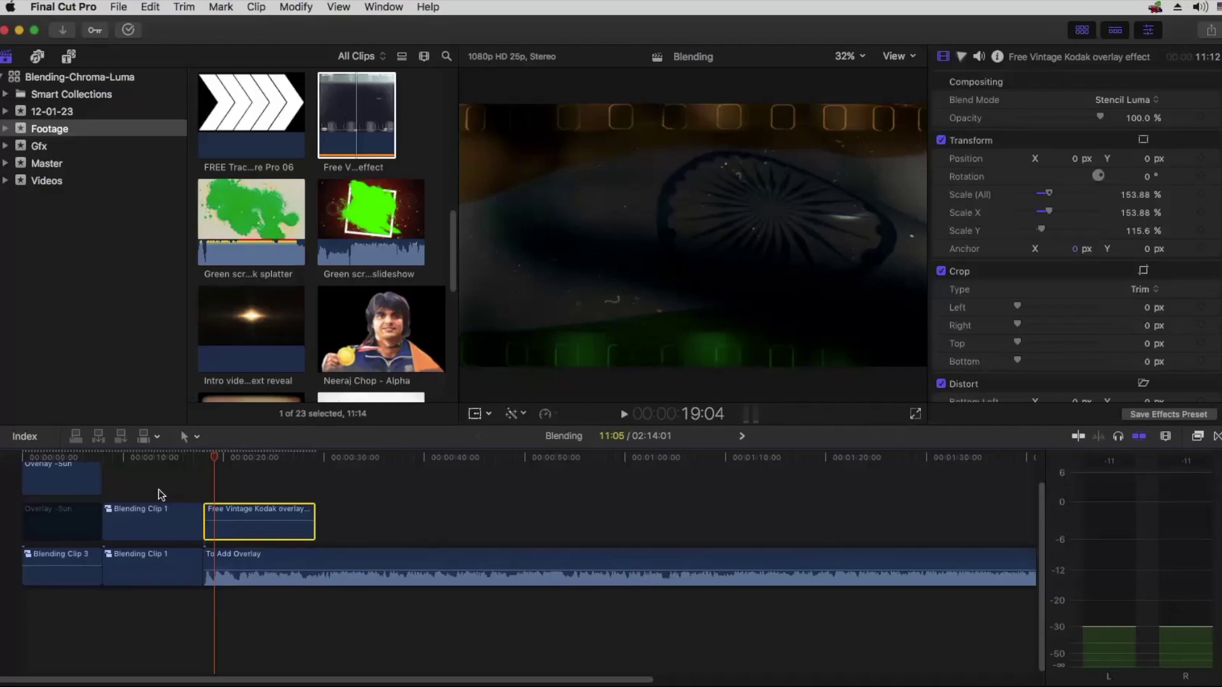
key("space")
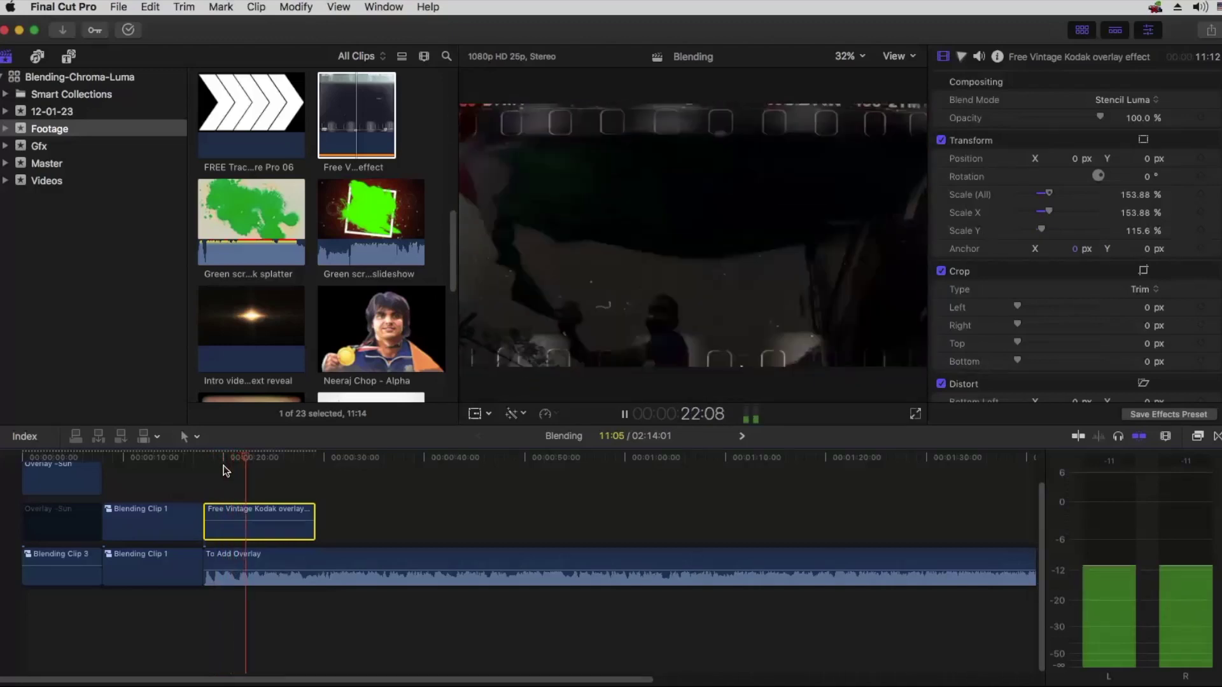
key("space")
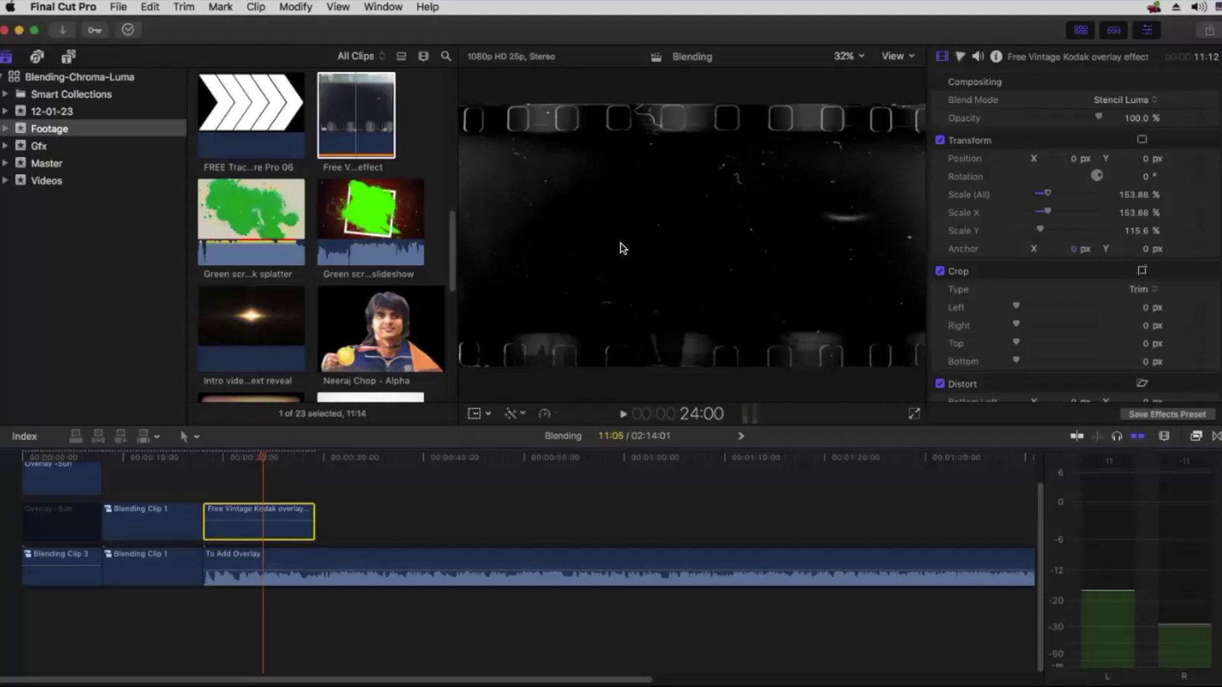
Step: Switch the Kodak overlay clip's blend mode to Soft Light and play the composite from the clip's start
left_click(1107, 100)
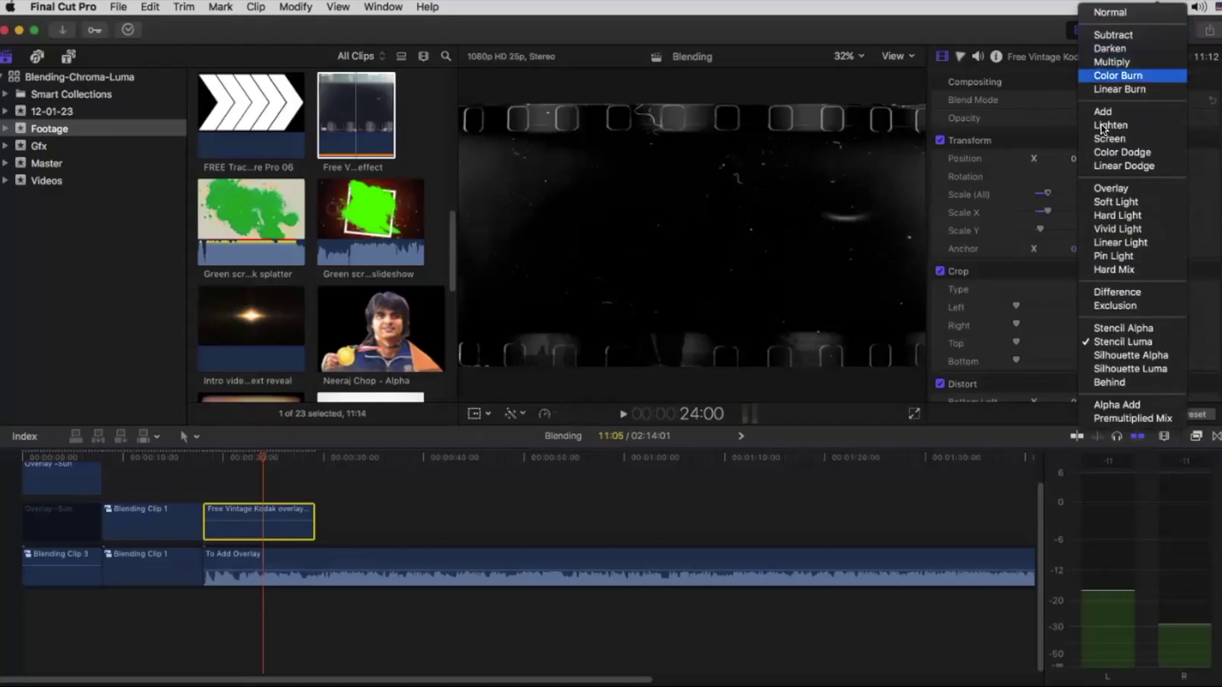
left_click(1120, 201)
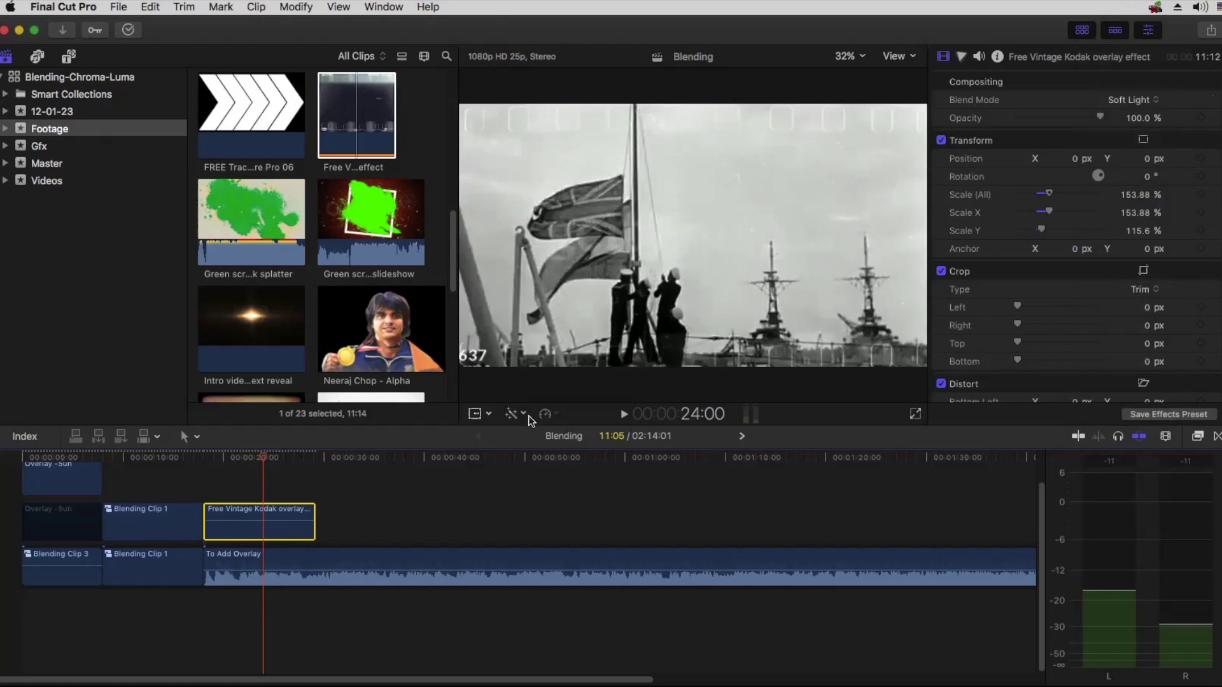
left_click(205, 458)
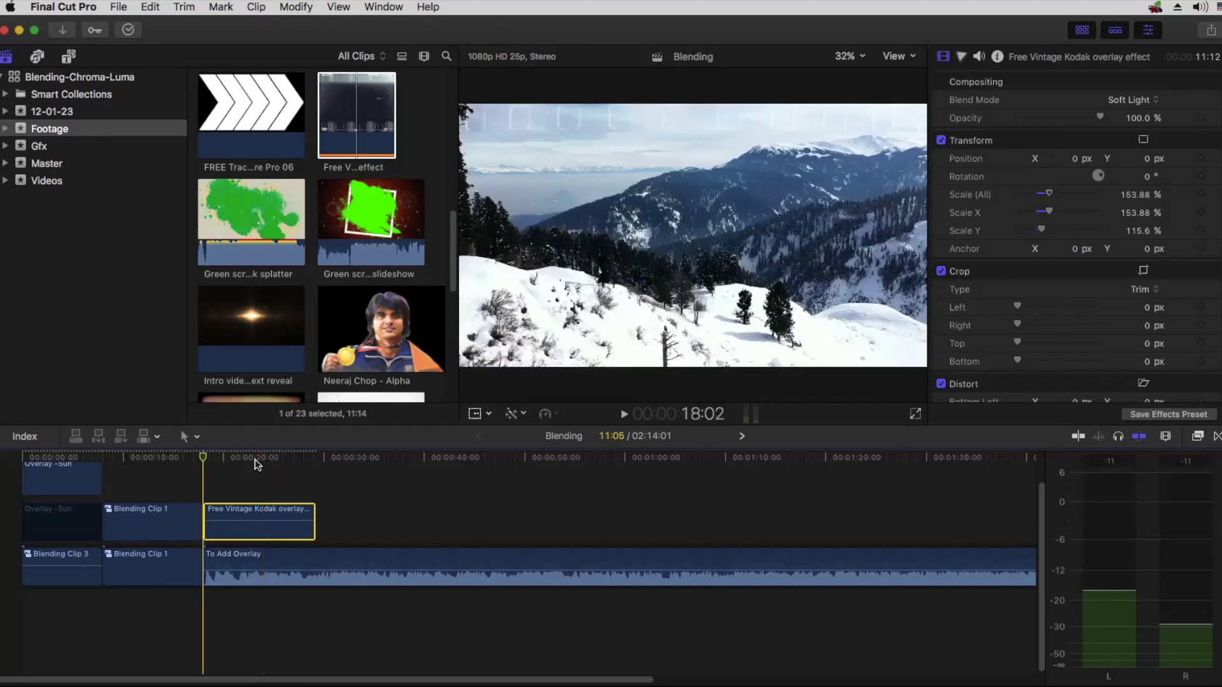
key("space")
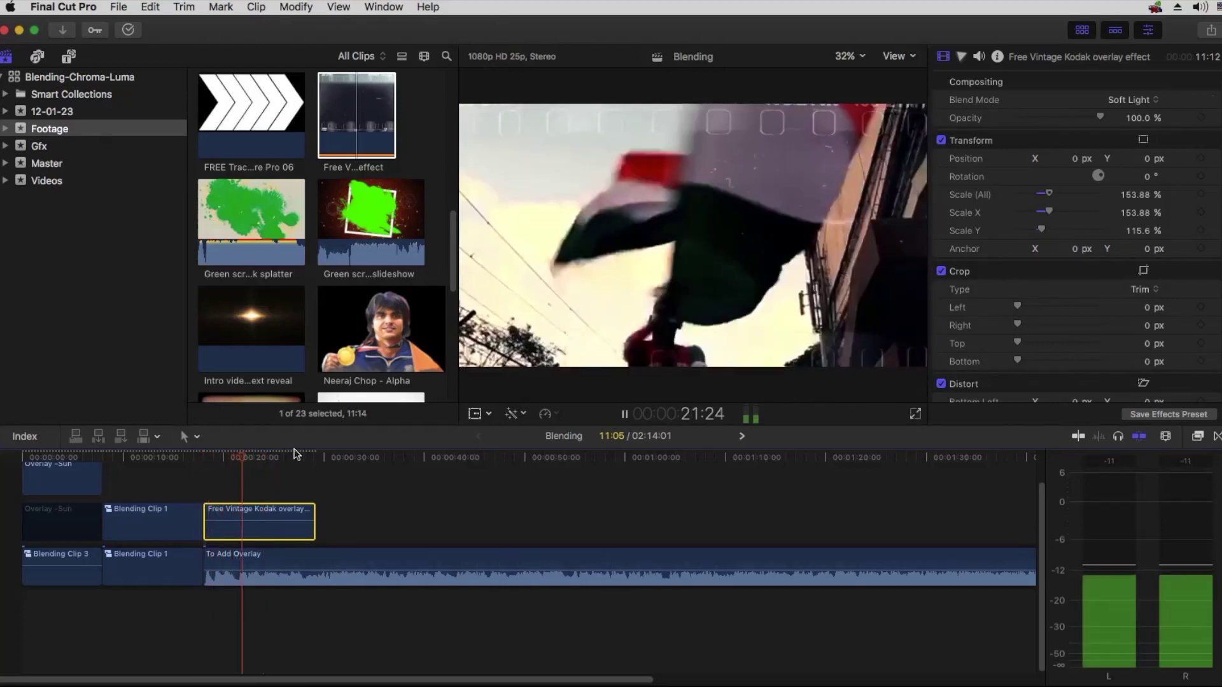
key("space")
Step: Try the Screen blend mode on the Kodak overlay clip and play the section from its start
left_click(1124, 98)
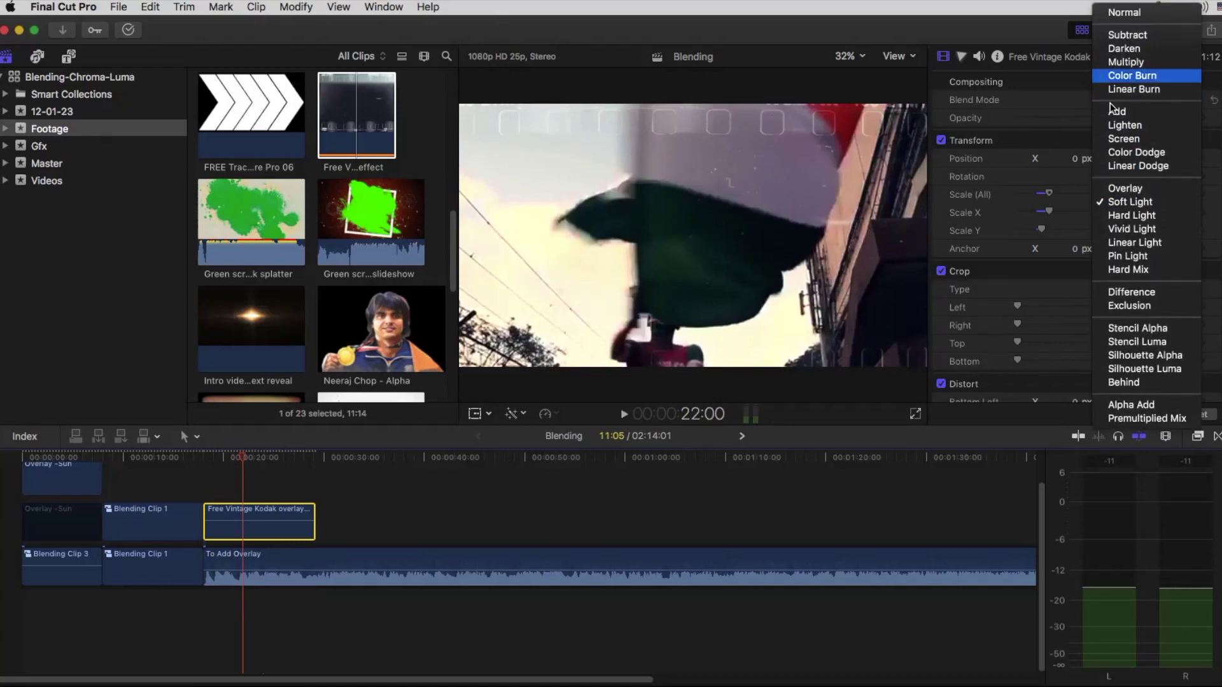
left_click(1117, 139)
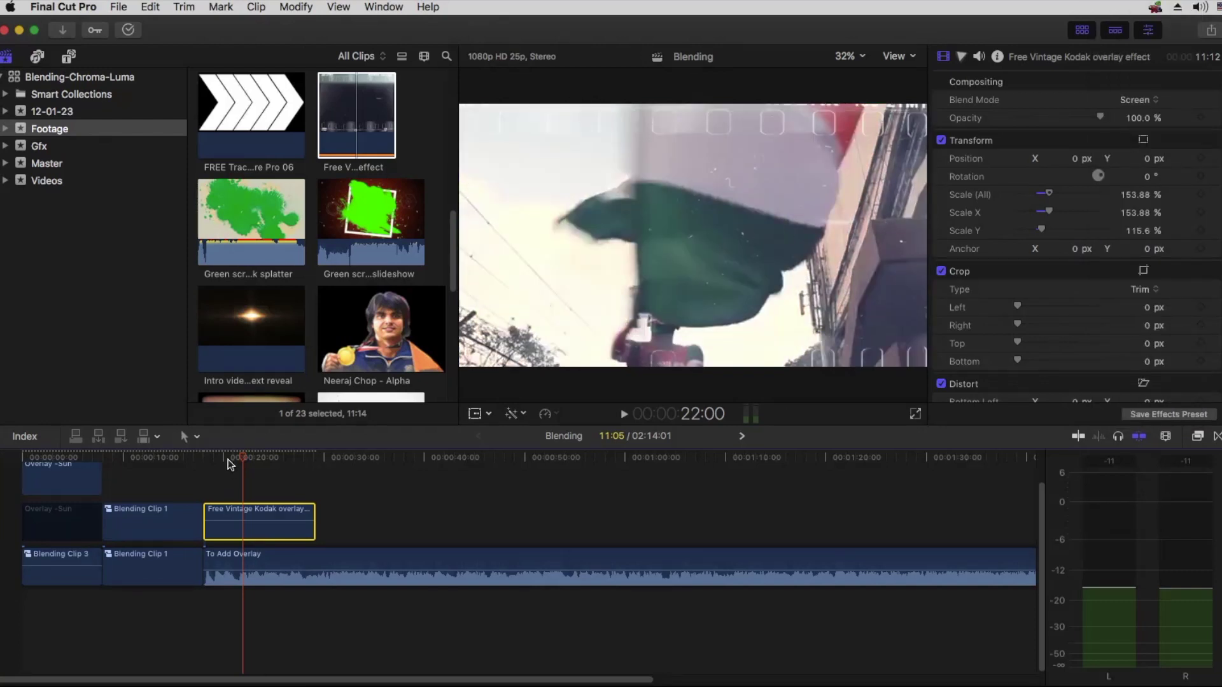
left_click(208, 457)
key("space")
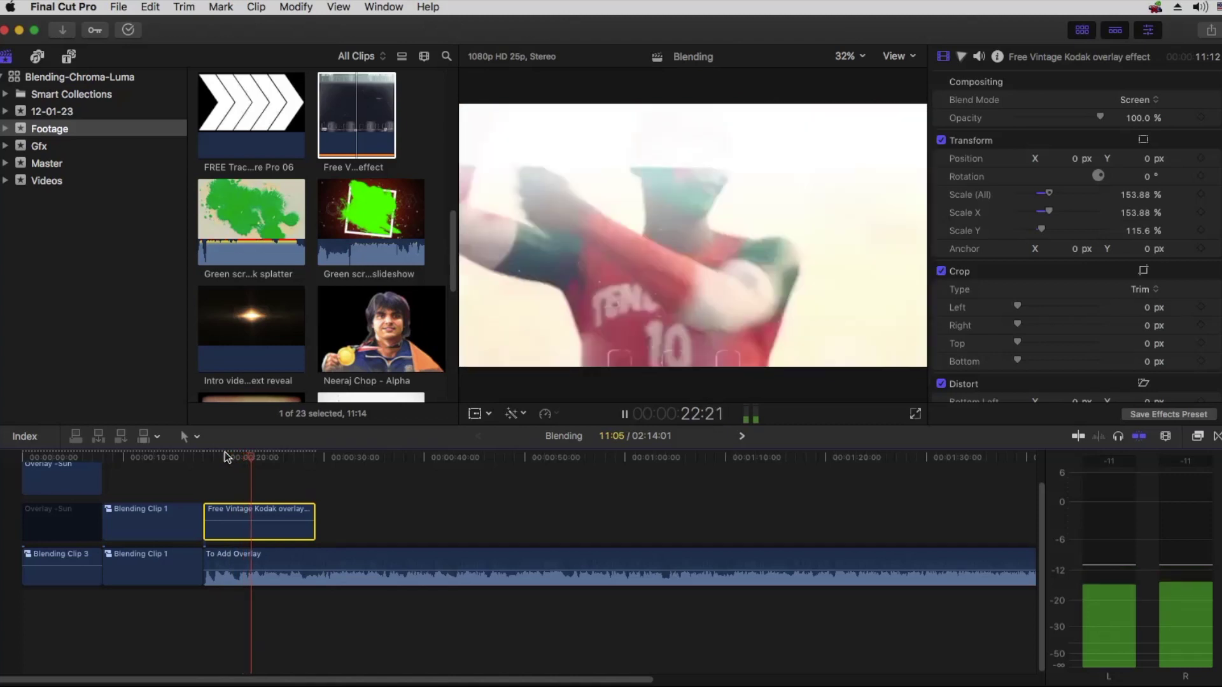
key("space")
Step: Change the Kodak overlay clip's blend mode to Multiply and play the composite from the clip's start
left_click(1125, 99)
scroll(1125, 102, "up", 2)
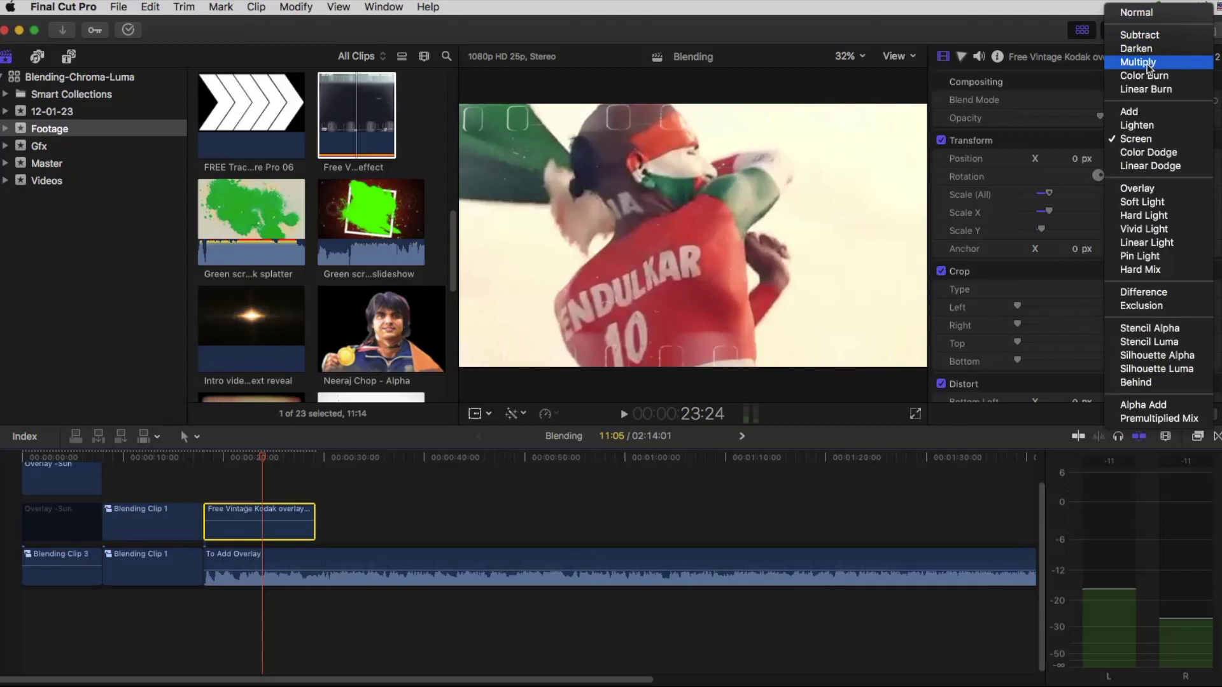
left_click(1138, 62)
left_click(206, 457)
key("space")
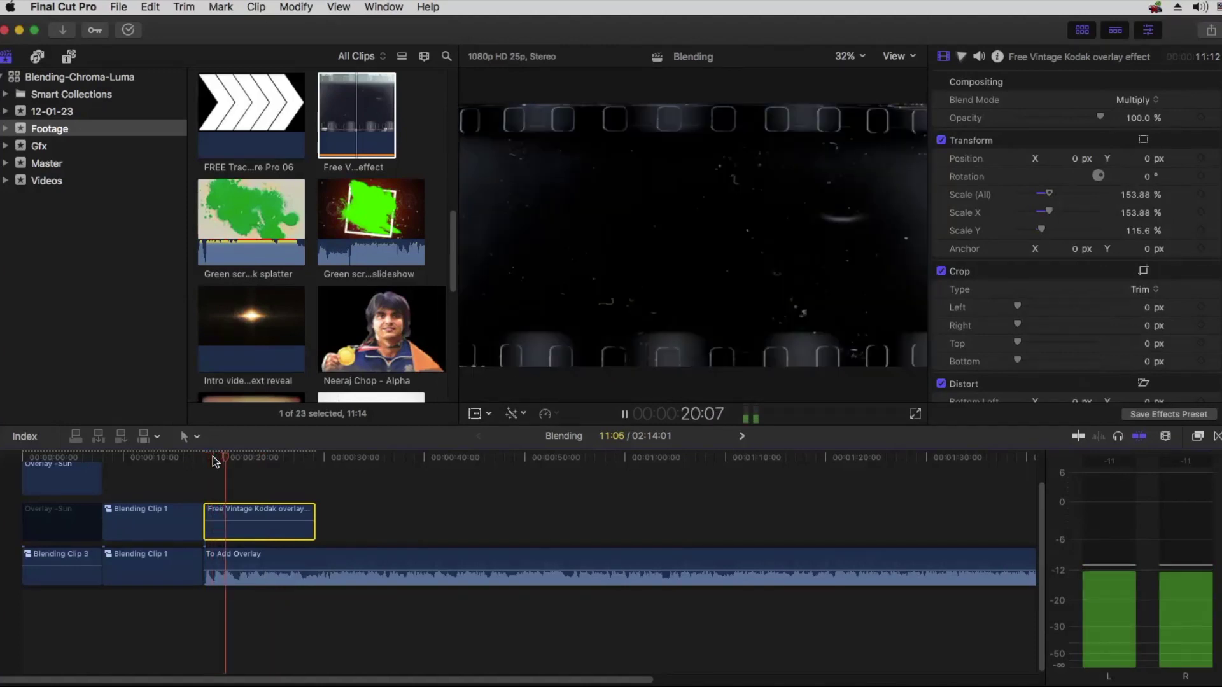
key("space")
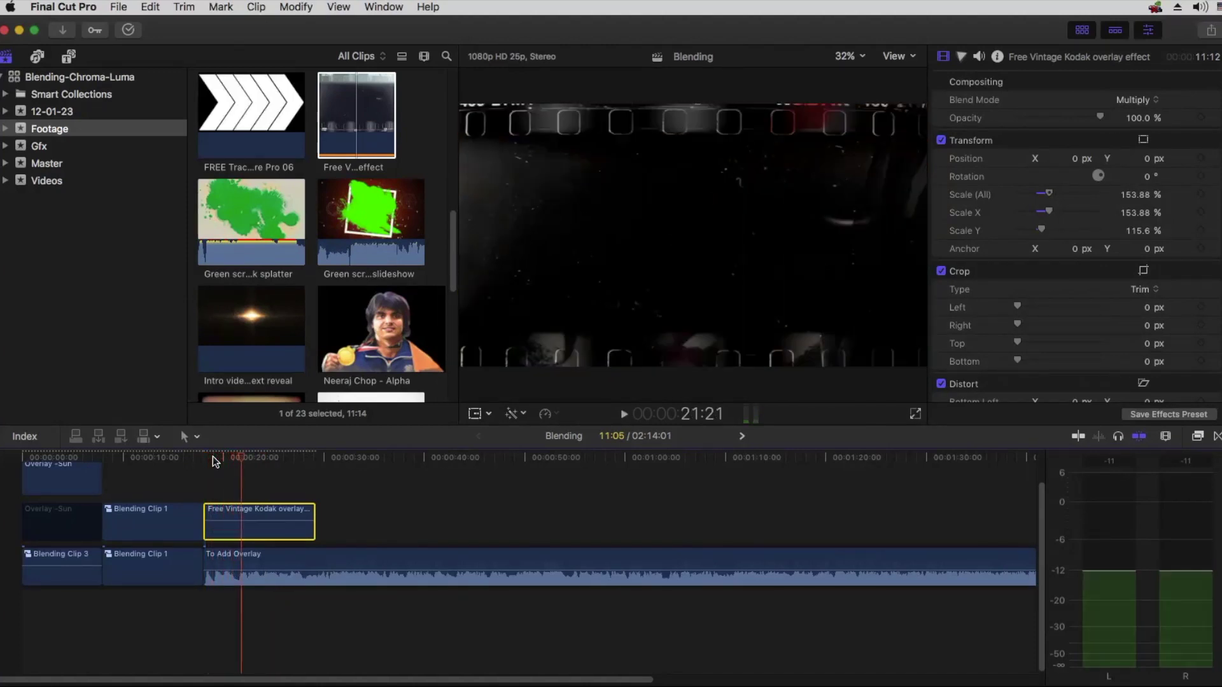
Step: Reset the Kodak overlay clip to Normal for comparison, set its blend mode to Screen, and play the composite from the clip's start
left_click(1136, 102)
left_click(1142, 55)
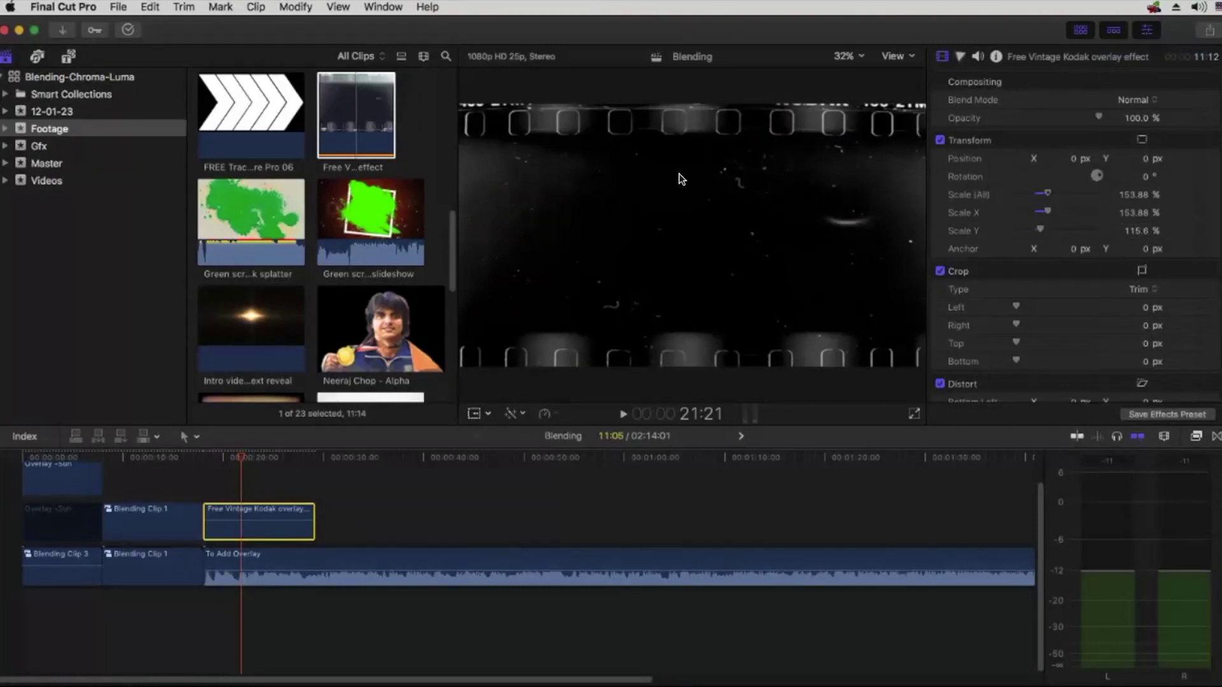
left_click(1127, 102)
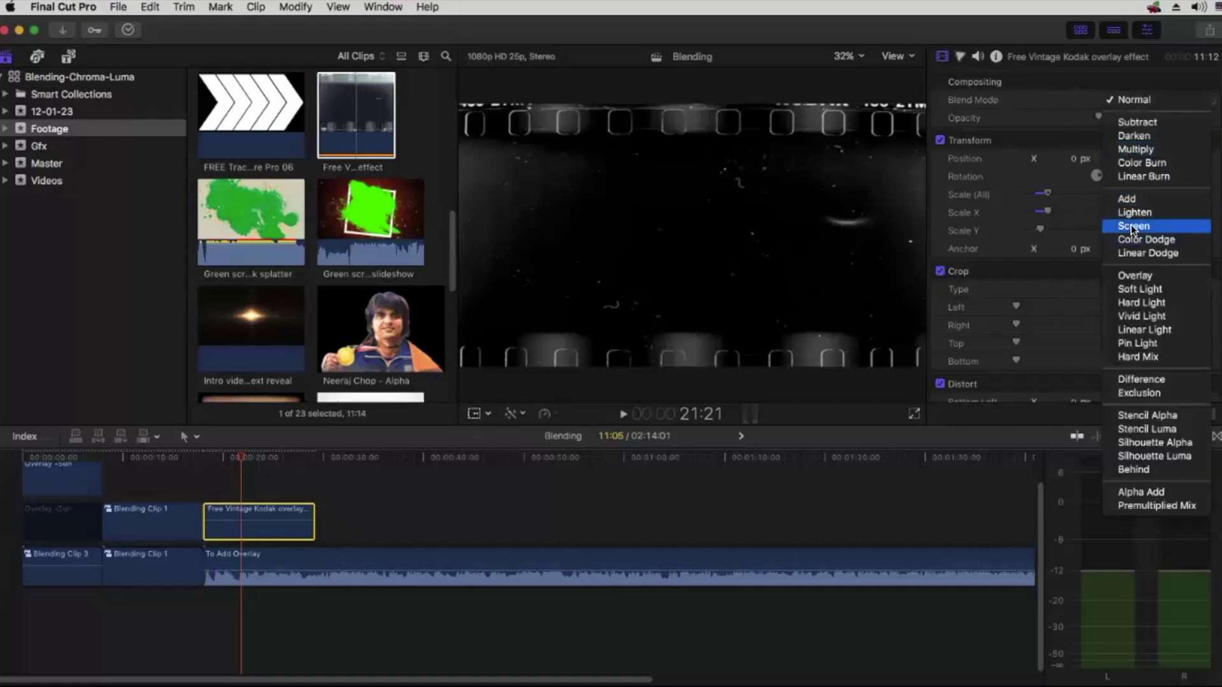
left_click(1132, 225)
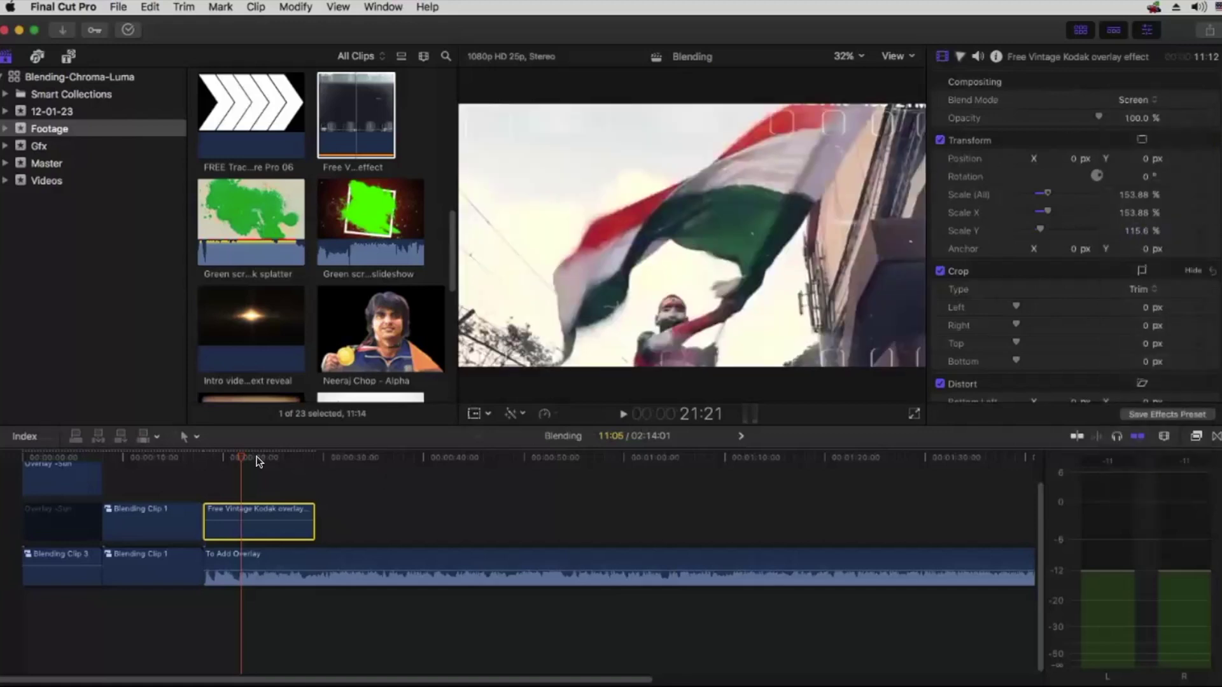
left_click(204, 459)
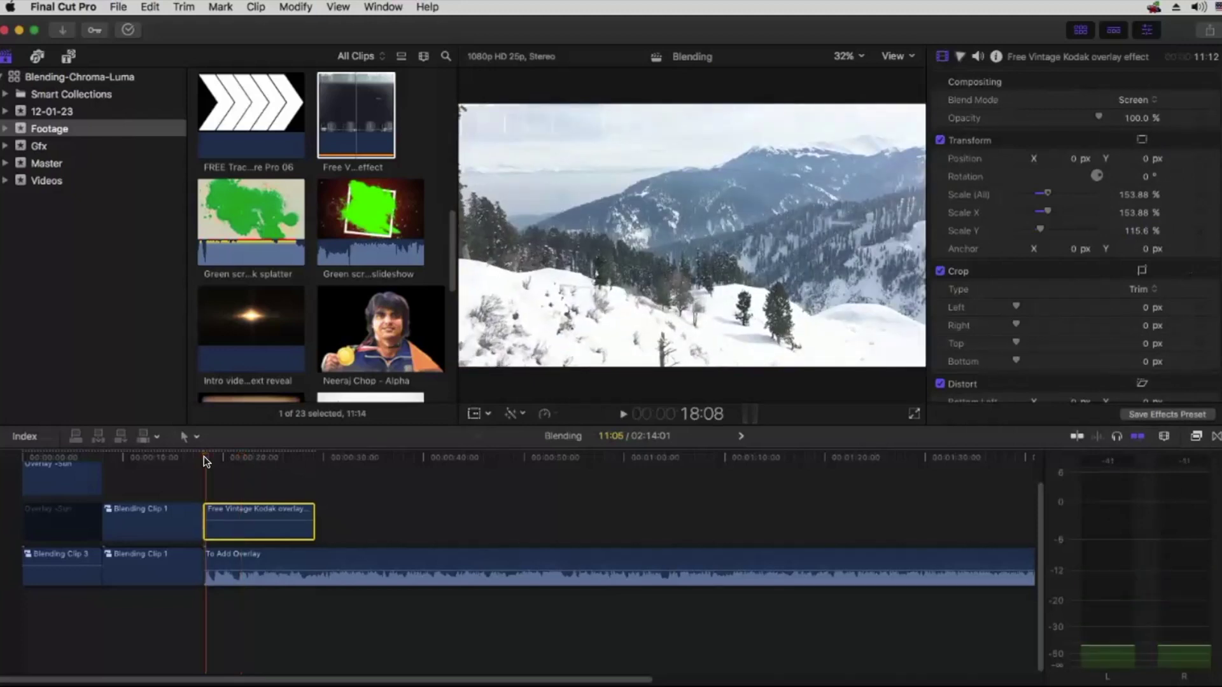
key("space")
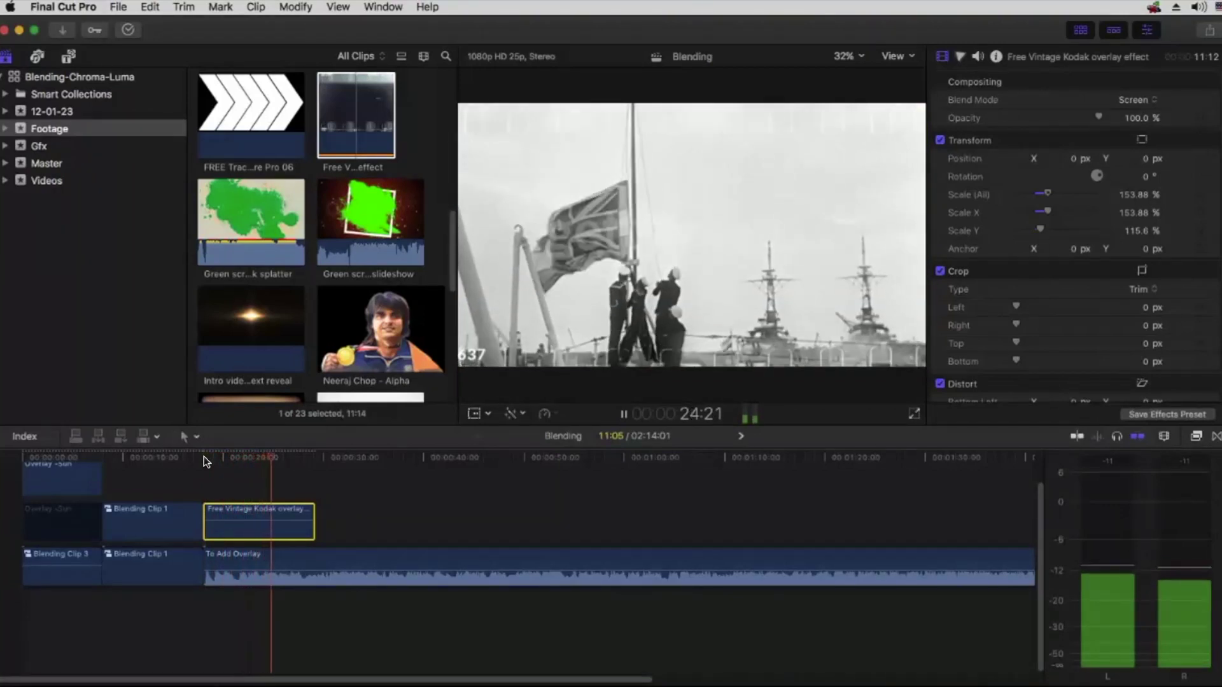
key("space")
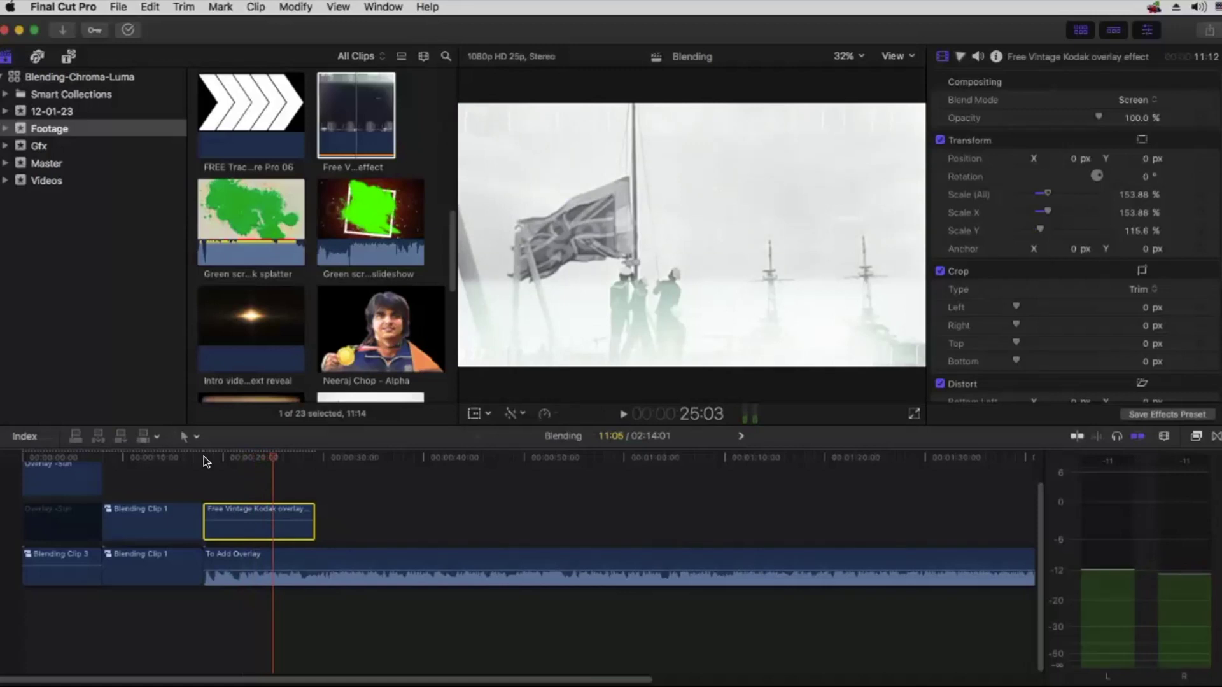
Step: Silence the old film overlay clip in the Footage event by setting its volume to -∞ dB, and preview it from its start
scroll(298, 288, "down", 3)
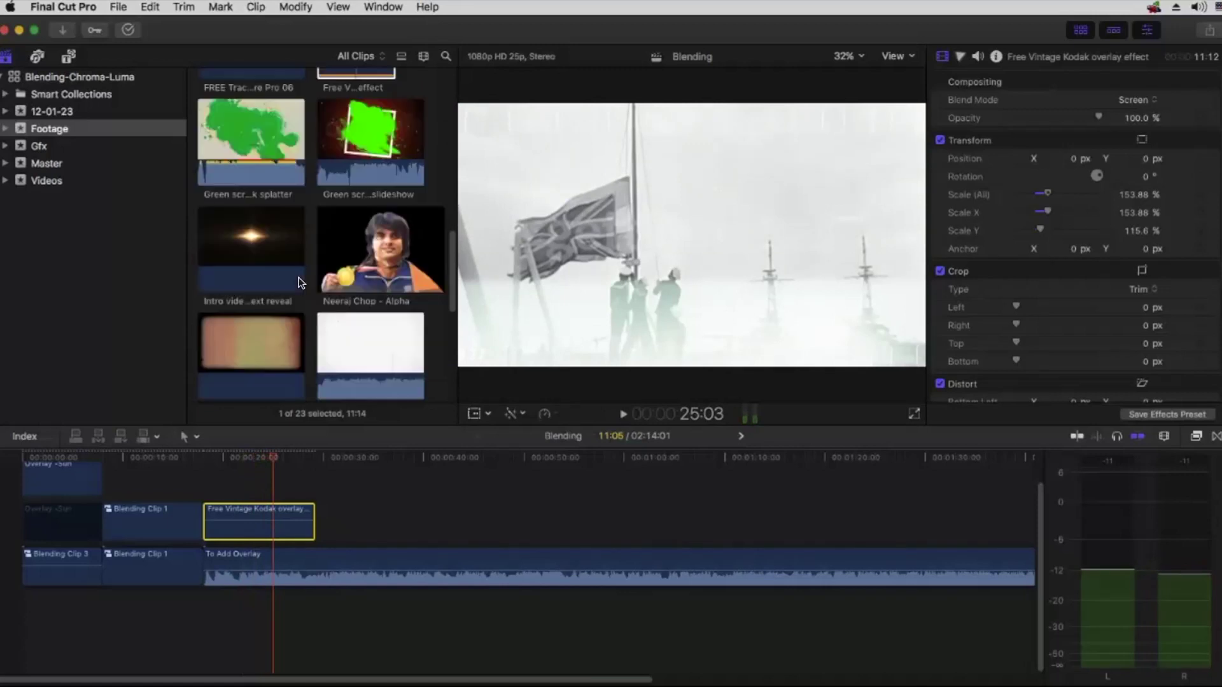
scroll(302, 283, "down", 1)
left_click(352, 319)
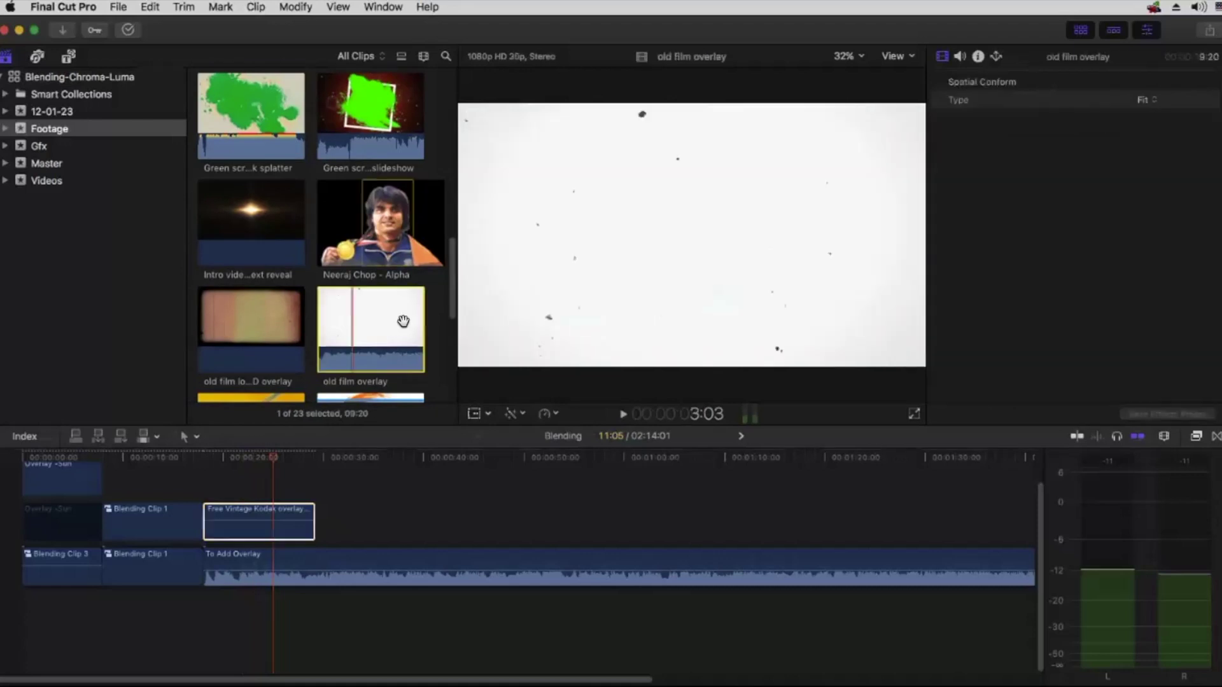
left_click(328, 318)
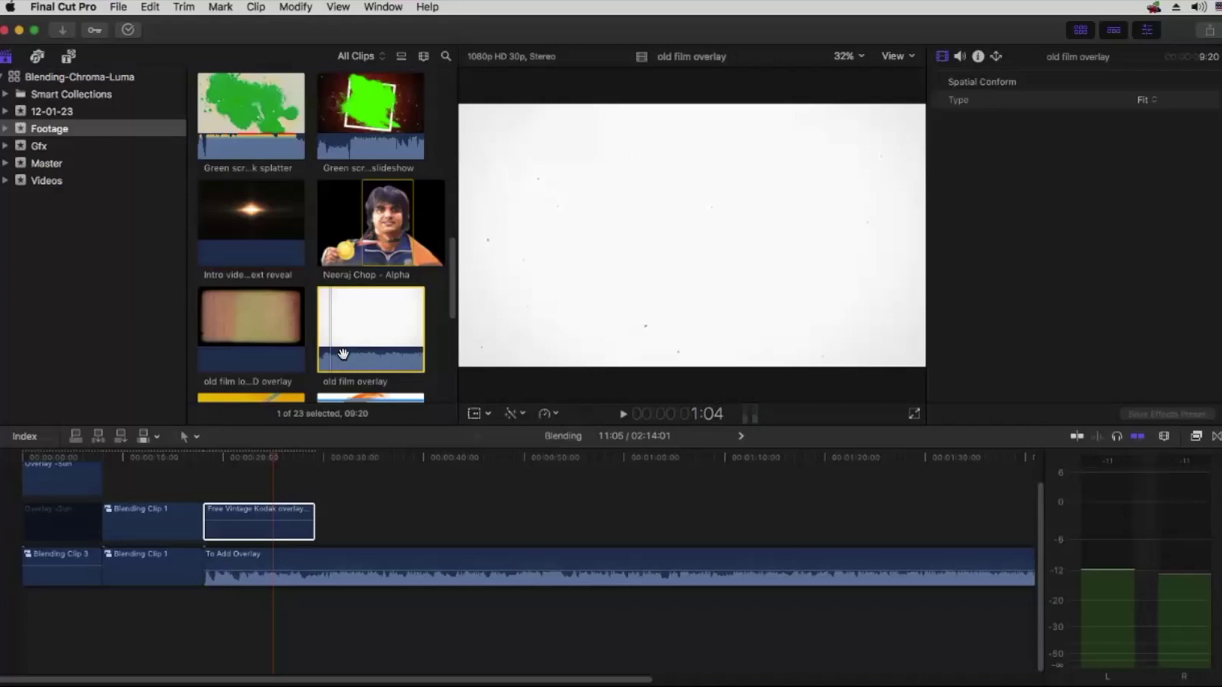
left_click(960, 57)
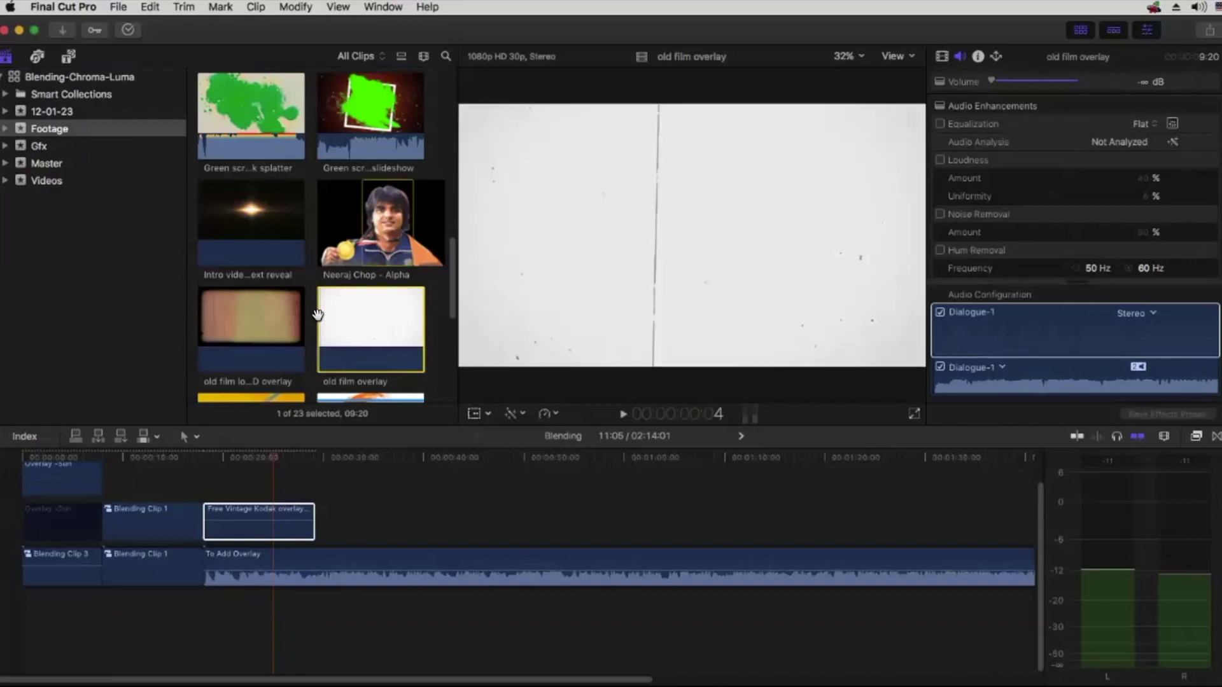
key("space")
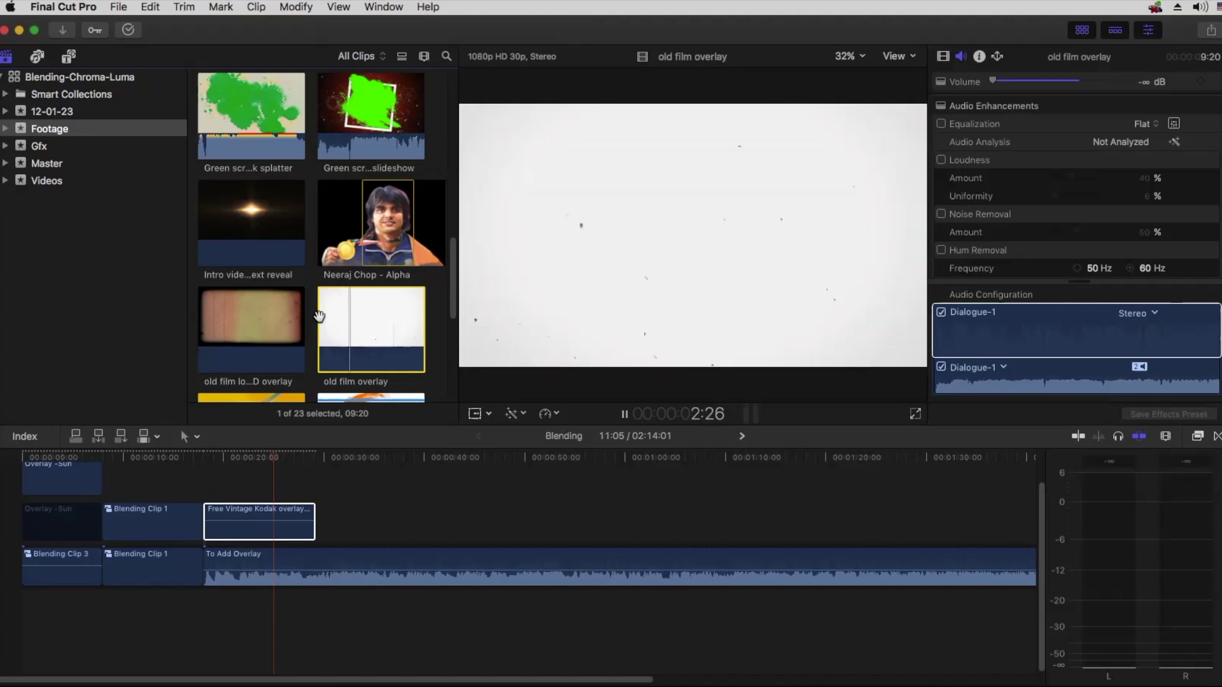
key("space")
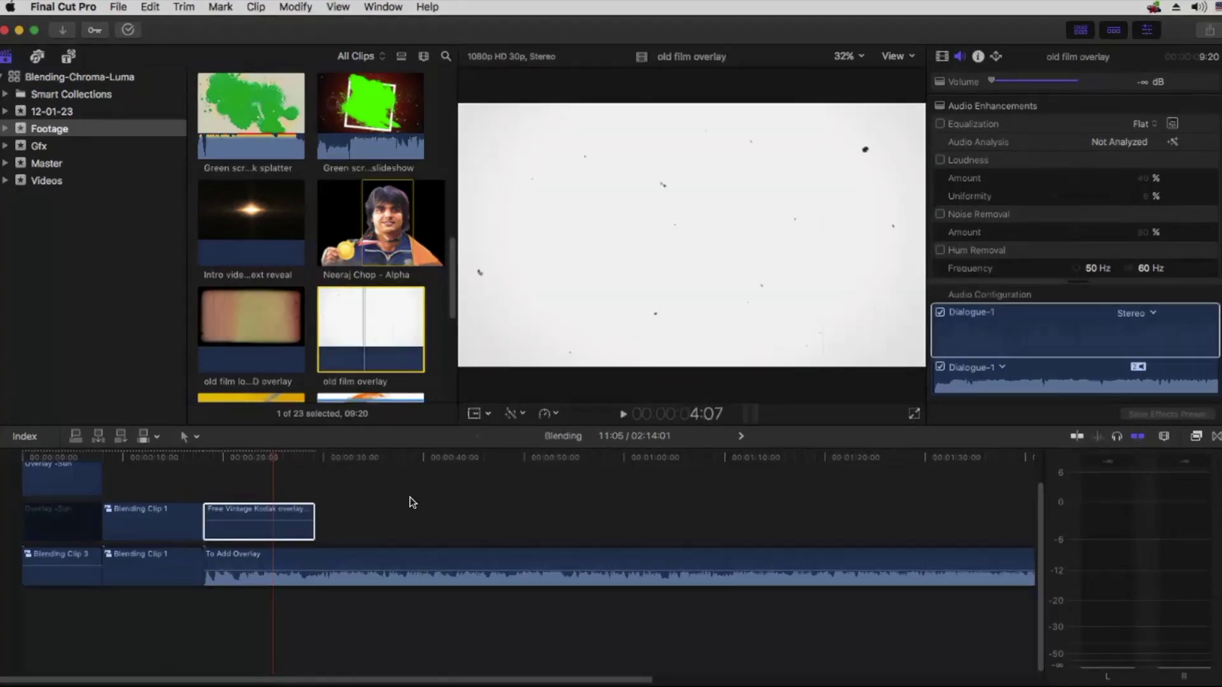
Step: Connect the old film overlay clip above To Add Overlay at about 35 seconds in the Blending timeline and play part of it
left_click(399, 454)
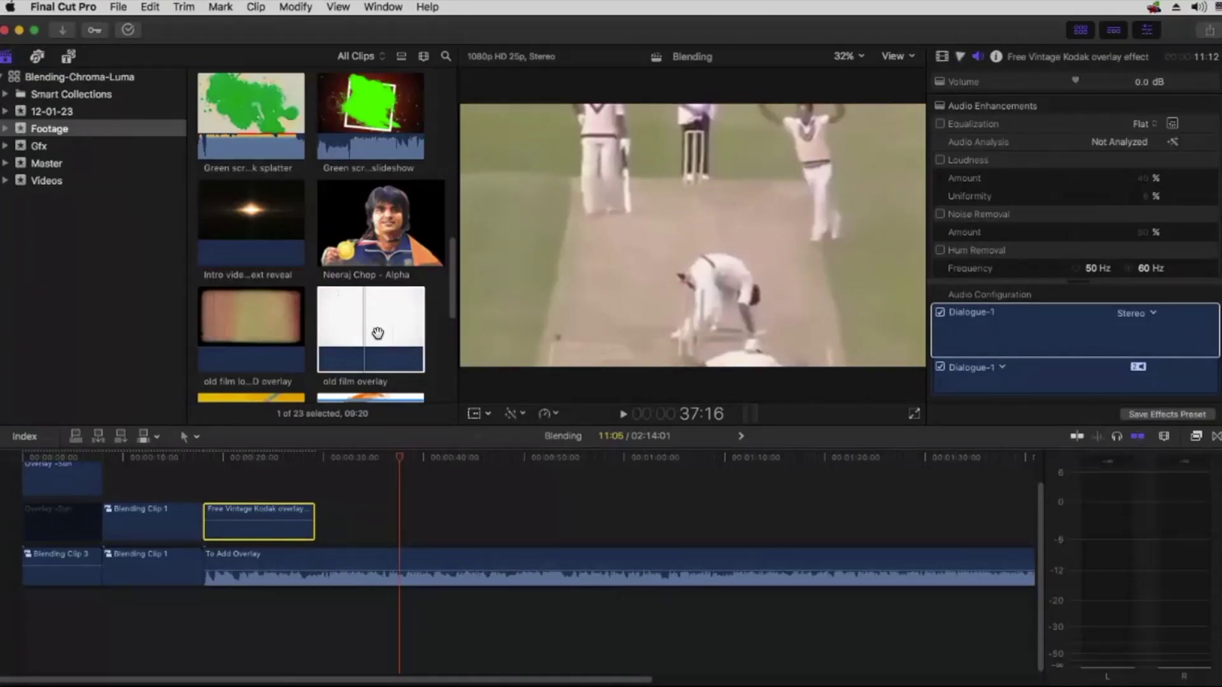
left_click_drag(376, 355, 375, 525)
left_click(391, 460)
key("space")
key("space")
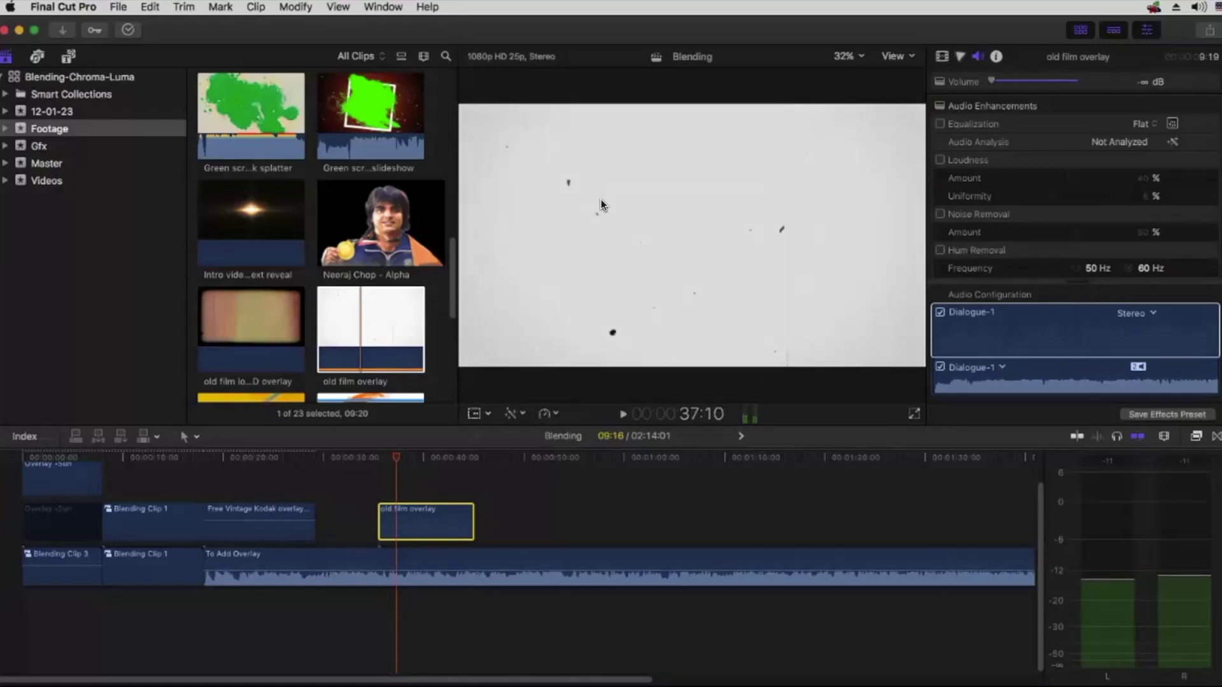
Step: Set the connected old film overlay clip's blend mode to Multiply and play part of the composite from near the clip's start
left_click(424, 458)
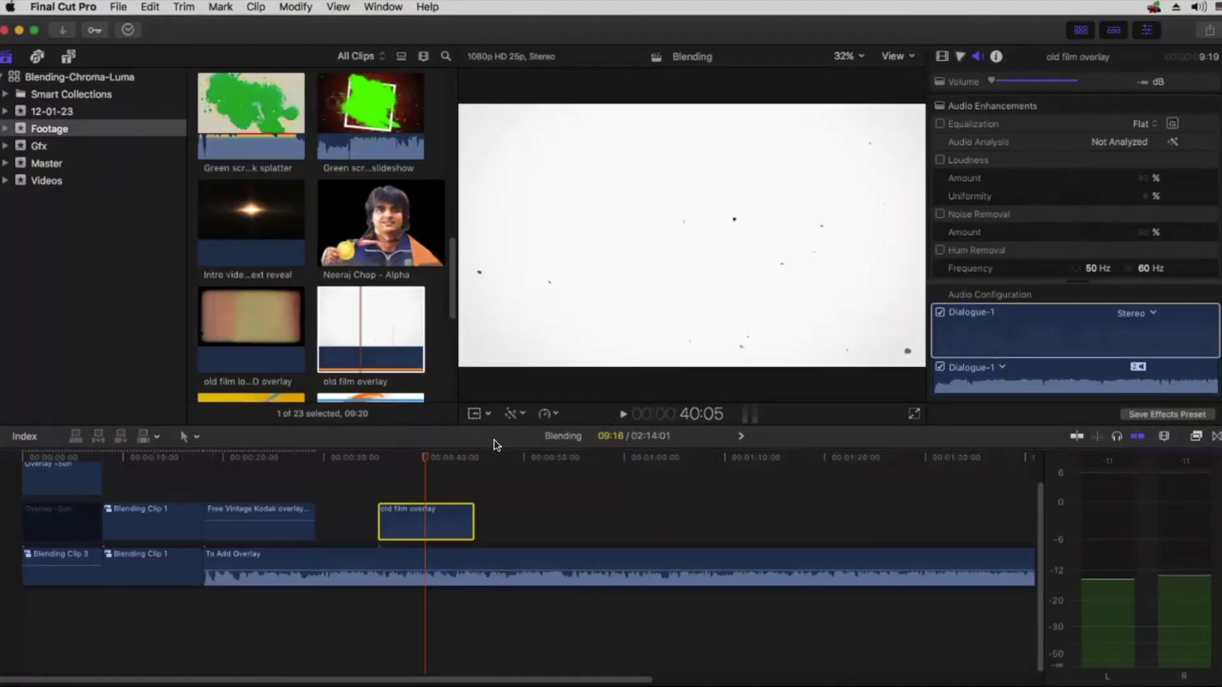
left_click_drag(430, 460, 420, 461)
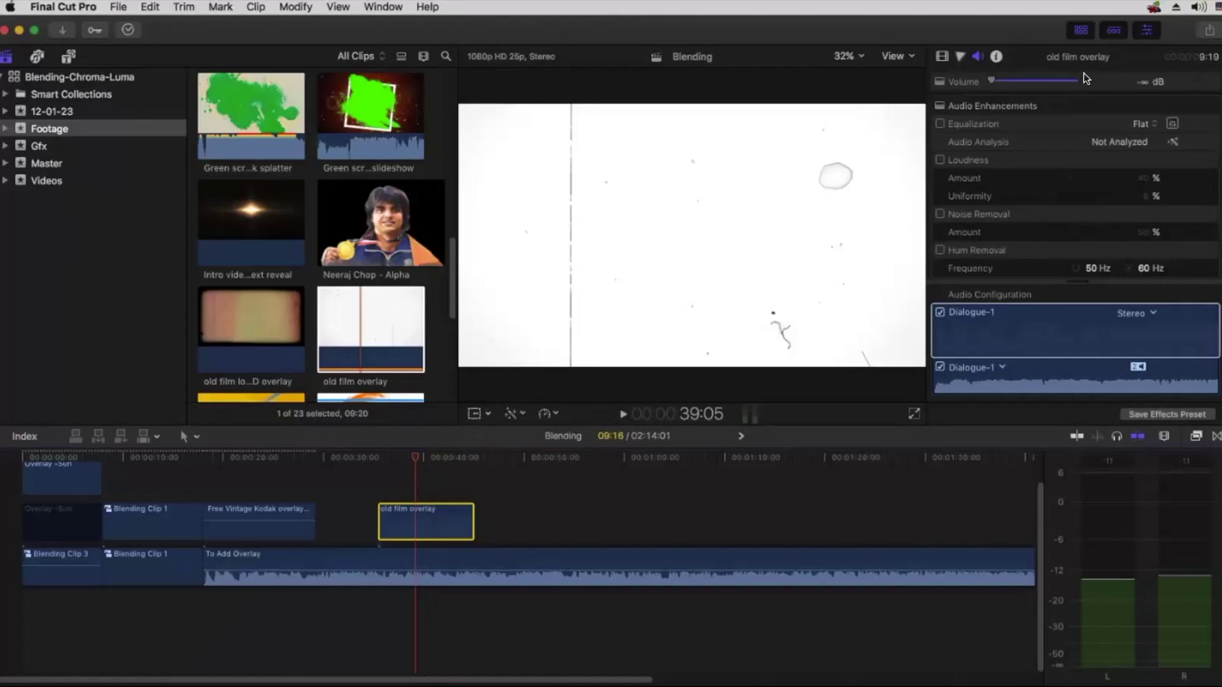
key("ctrl+Tab")
key("ctrl+Tab")
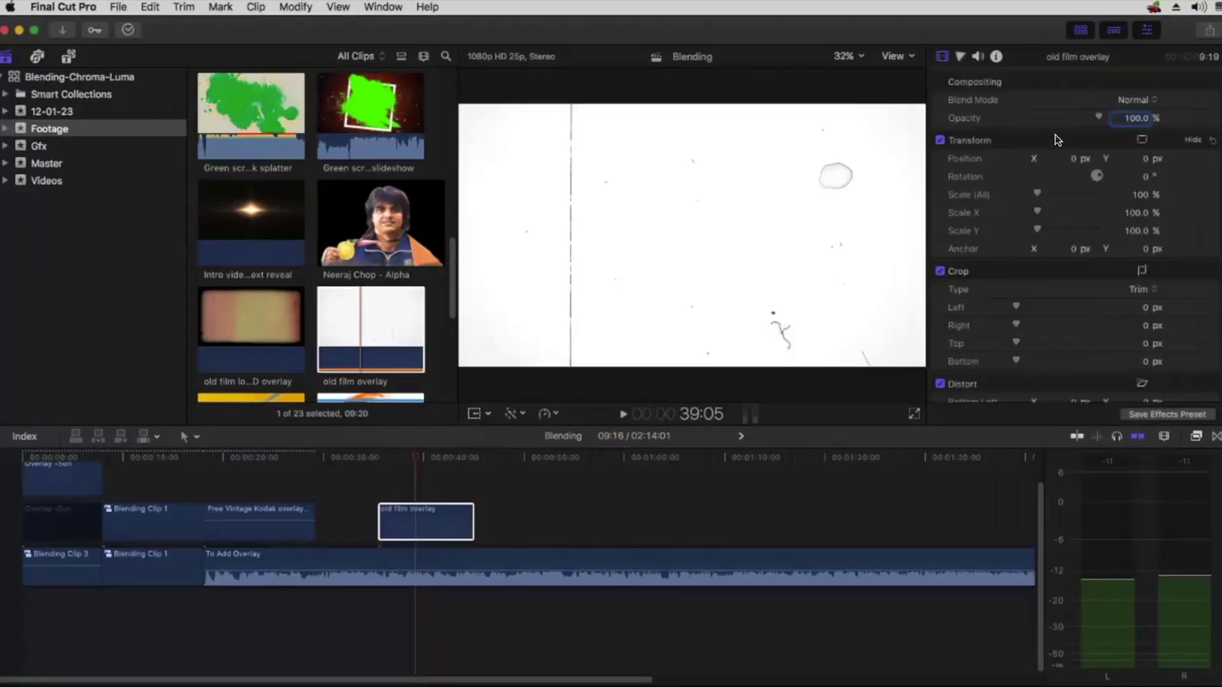
left_click(1119, 99)
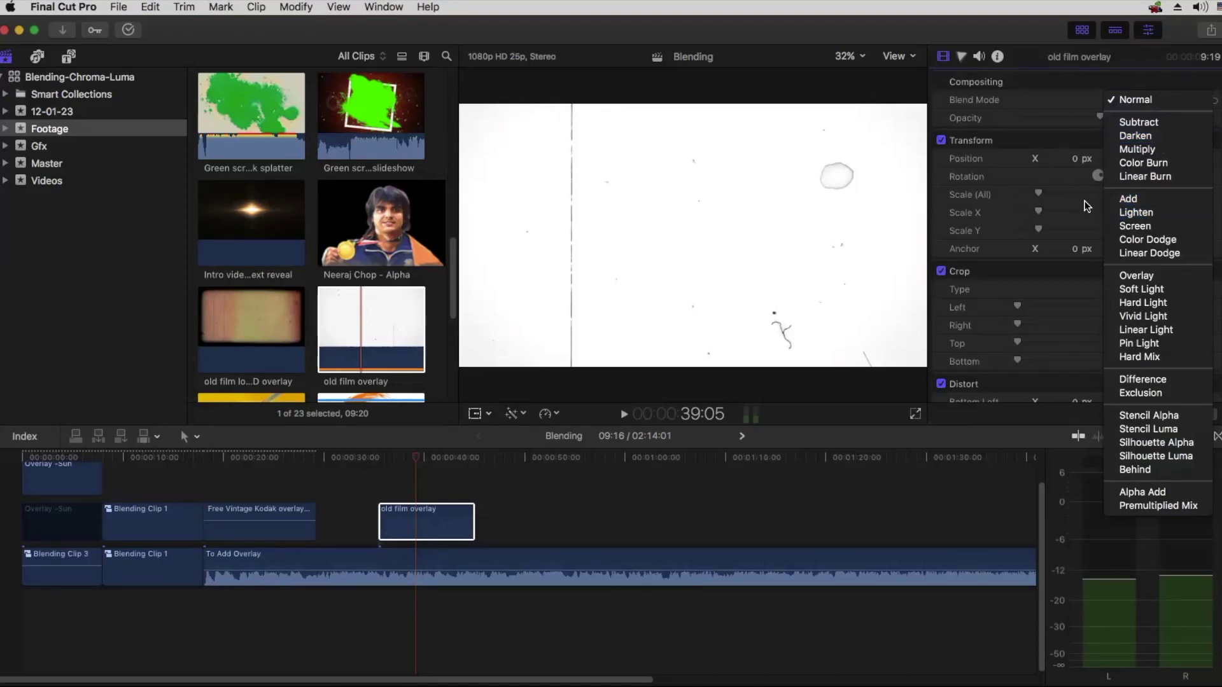
left_click(1137, 147)
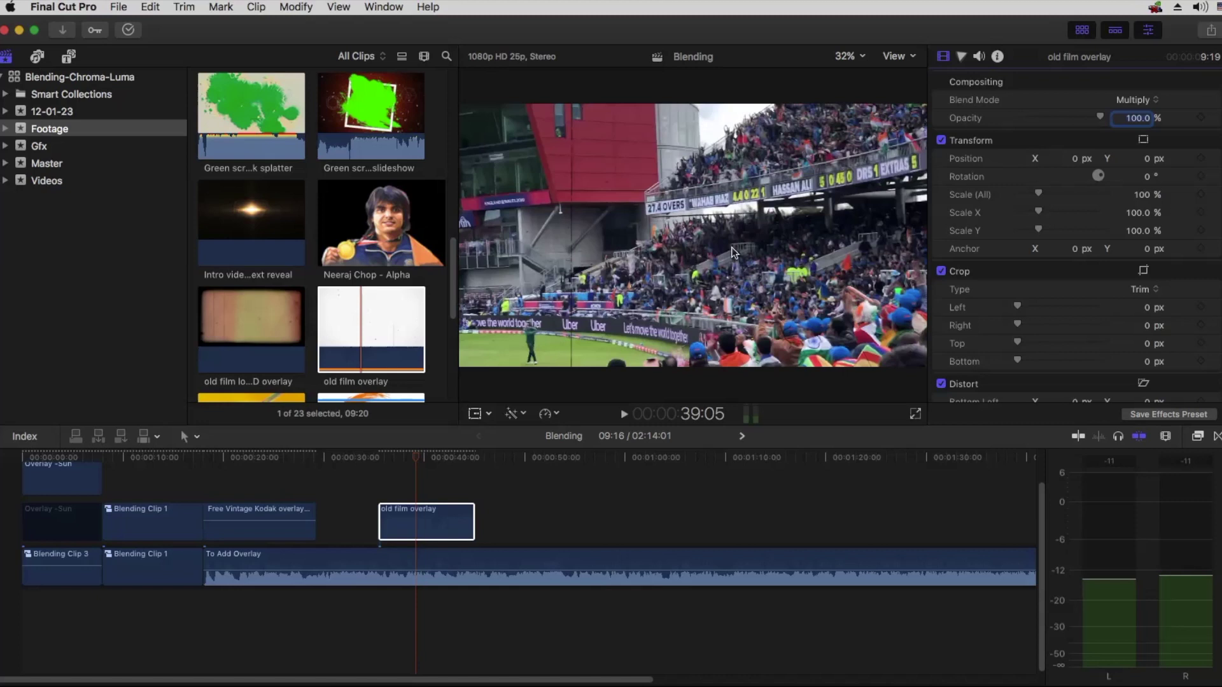
left_click(390, 459)
key("space")
key("space")
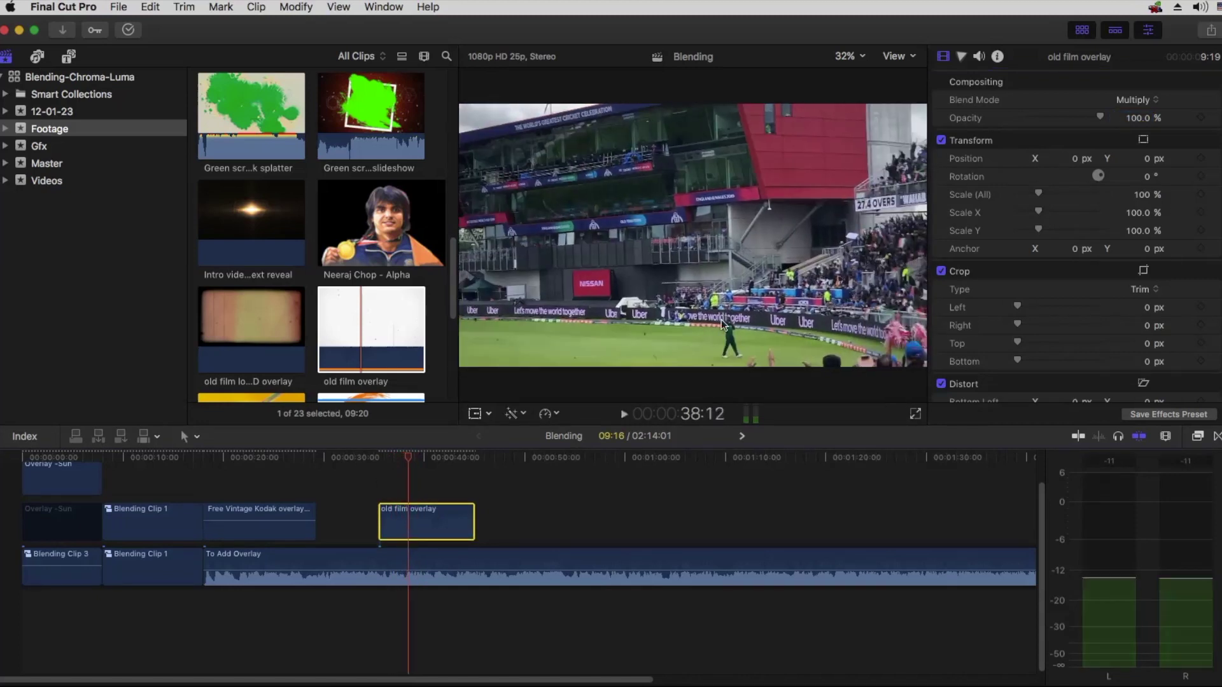
Step: Move the old film overlay clip beneath the Kodak overlay at the start of To Add Overlay, and disable and re-enable the Kodak overlay for comparison
left_click_drag(420, 523, 247, 516)
left_click(227, 456)
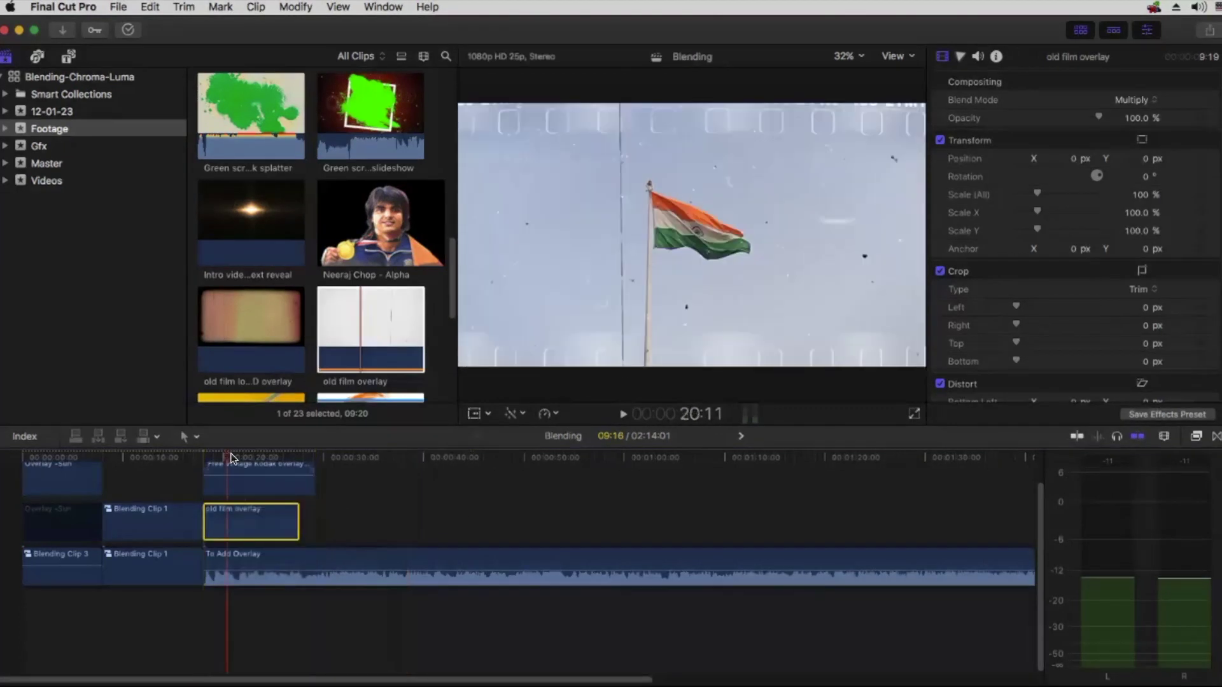
left_click(245, 485)
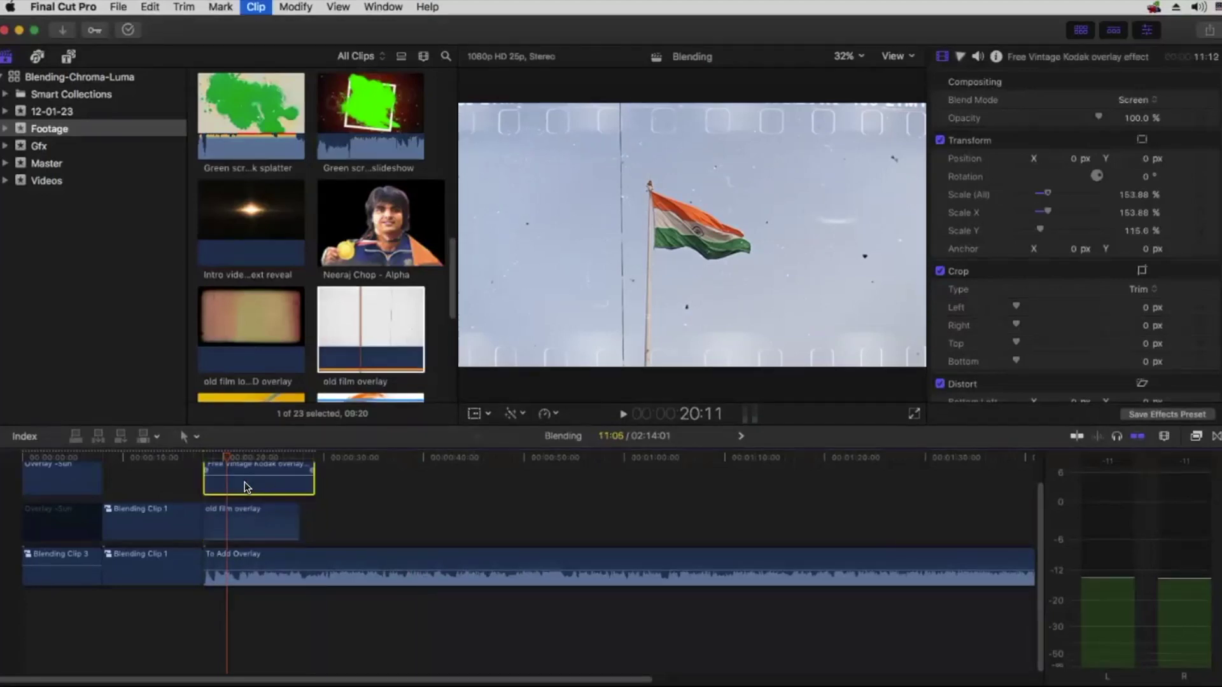
key("v")
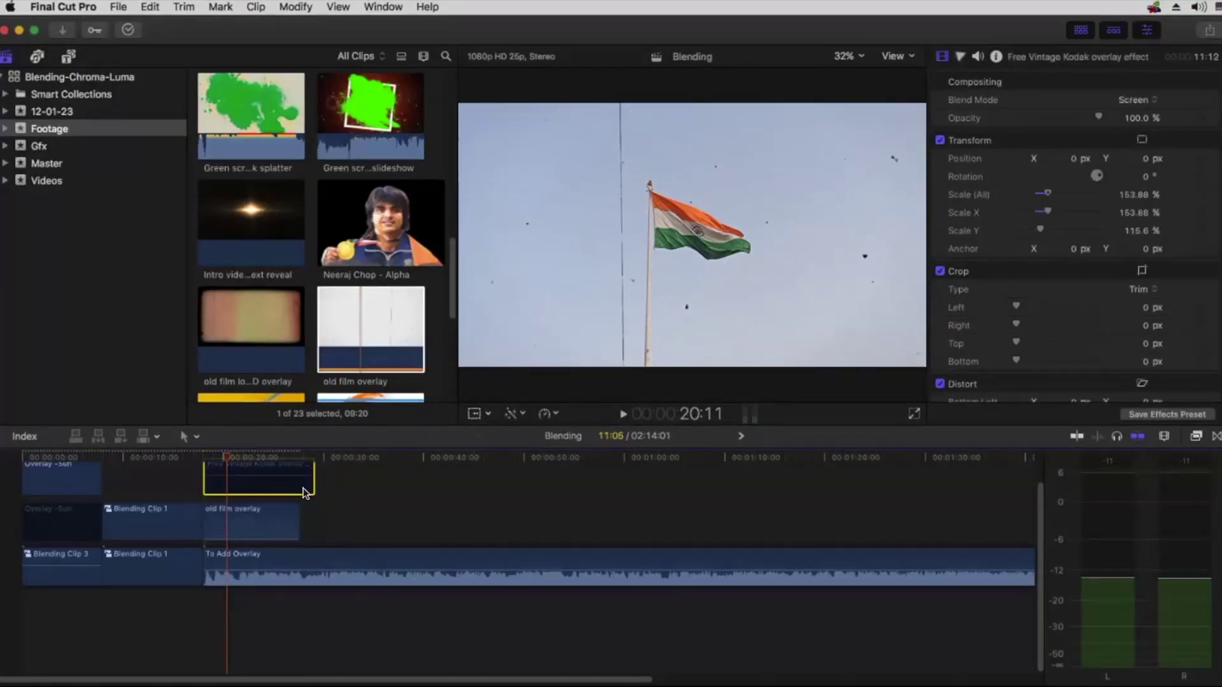
key("v")
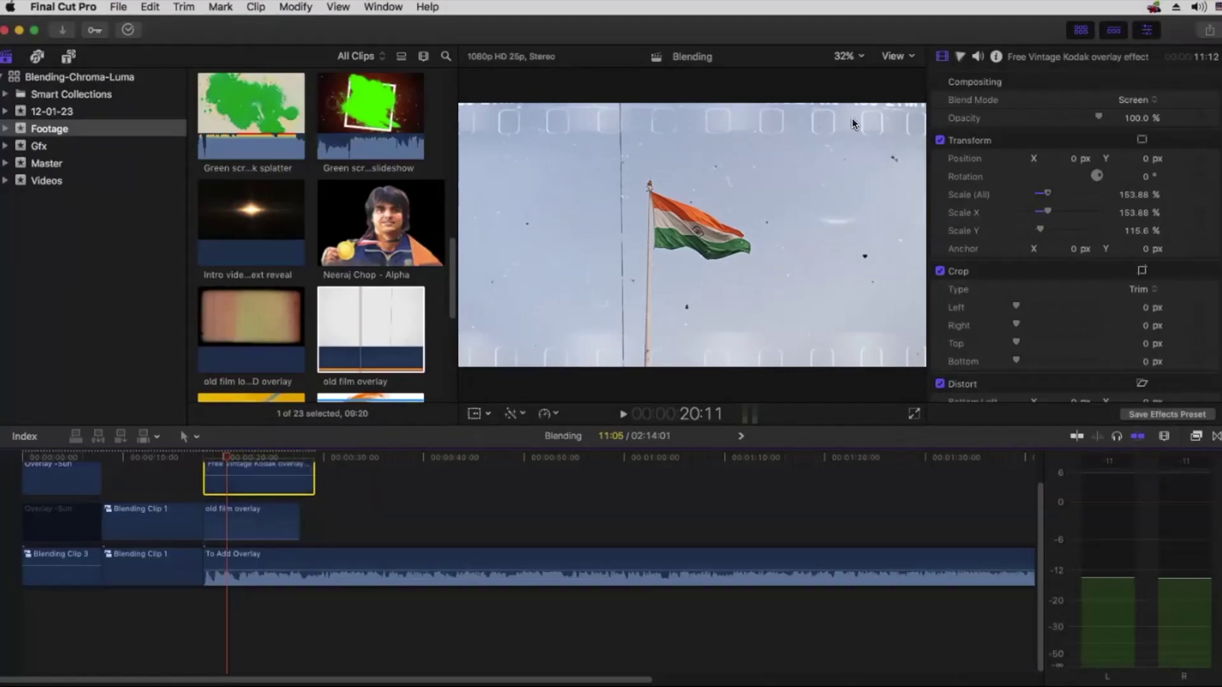
Step: Play the combined Kodak and old film overlays from the start of the To Add Overlay clip
scroll(233, 482, "up", 1)
key("Up")
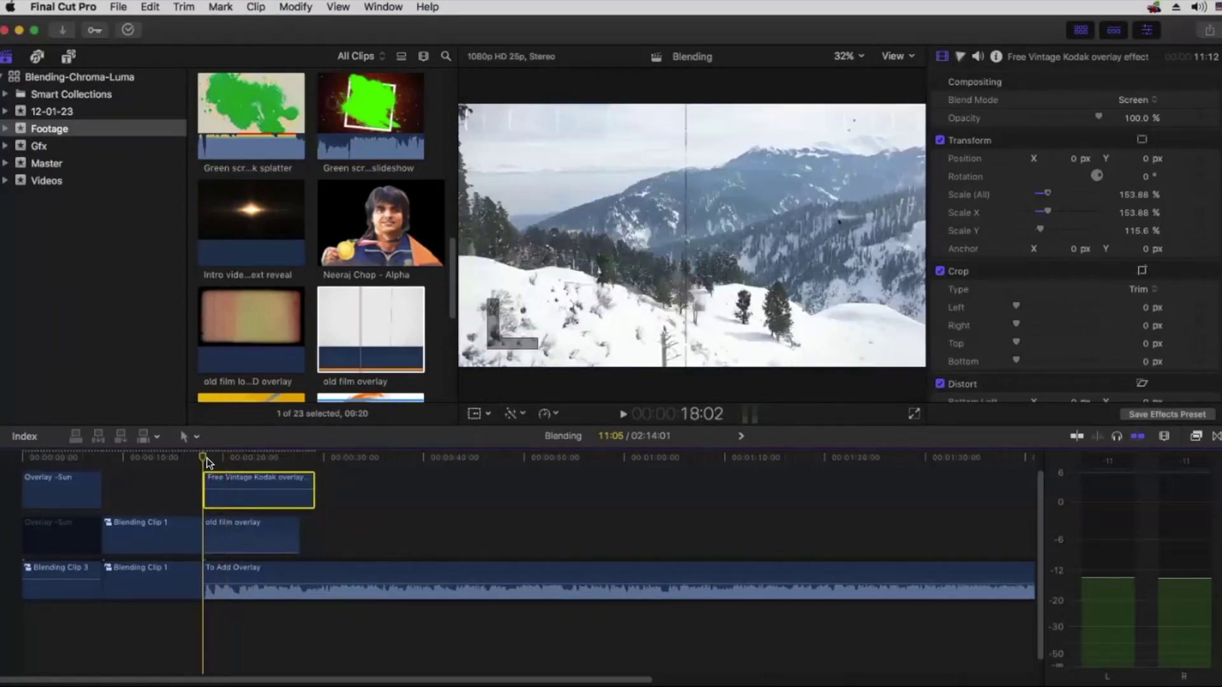
key("space")
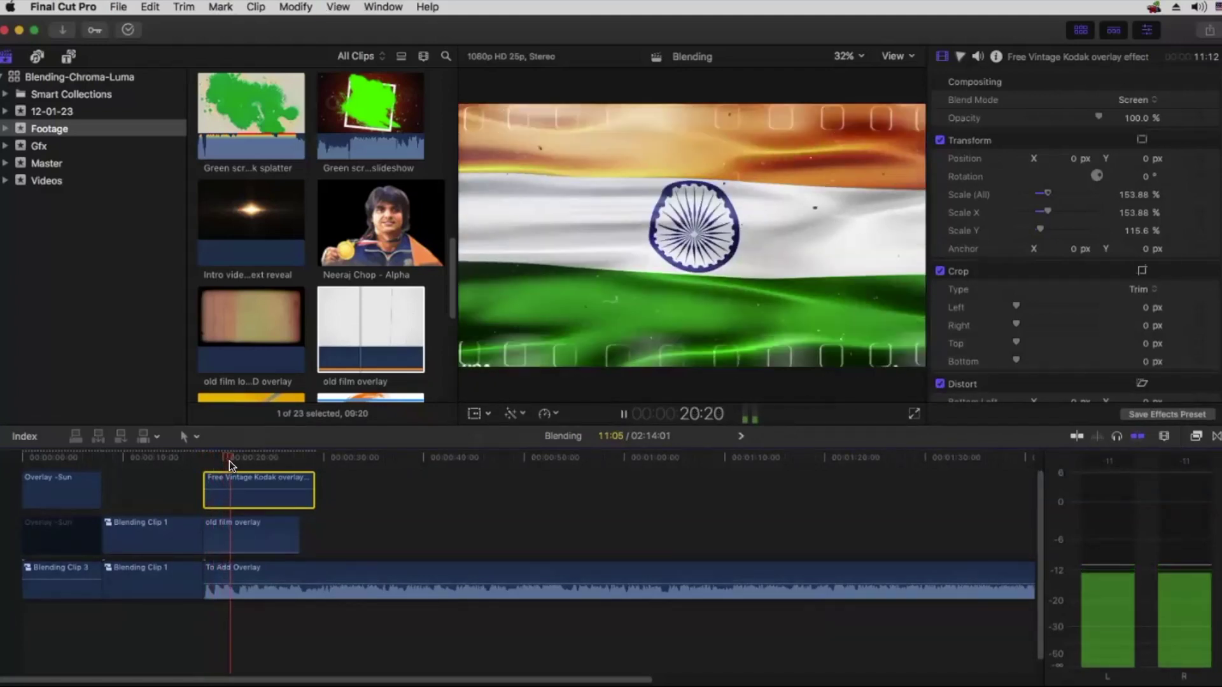
key("space")
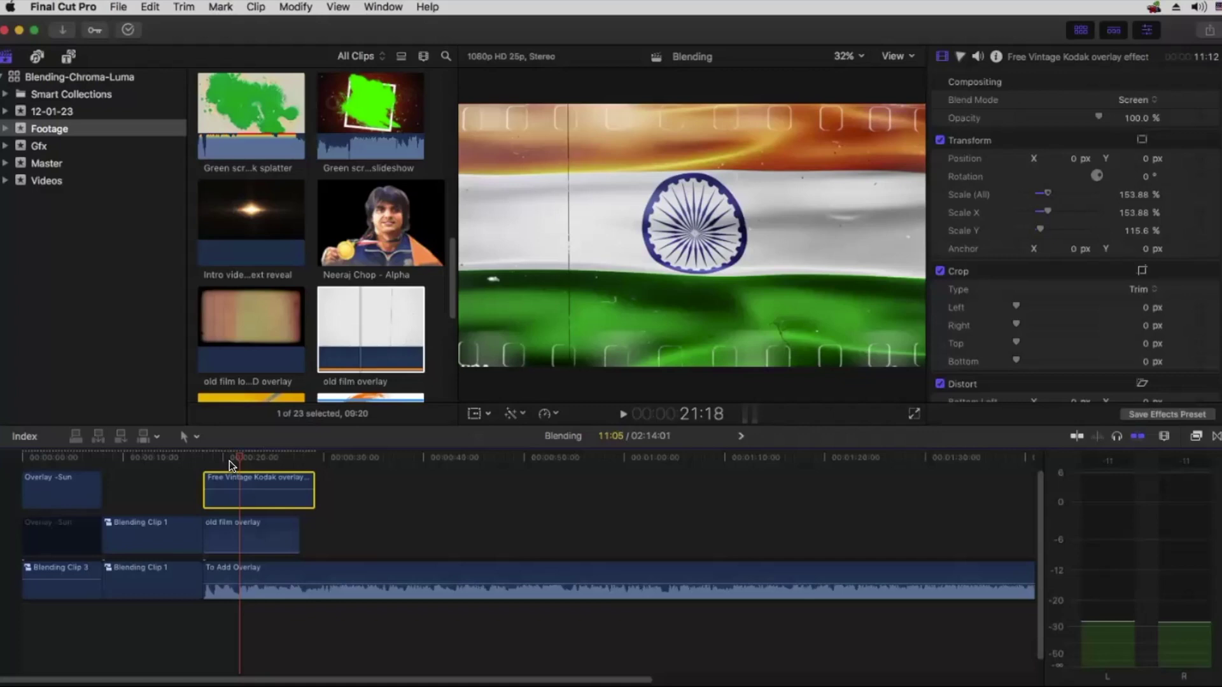
Step: Preview the old film look with border HD overlay clip in the Footage event and connect it above To Add Overlay at about 37 seconds
left_click(244, 313)
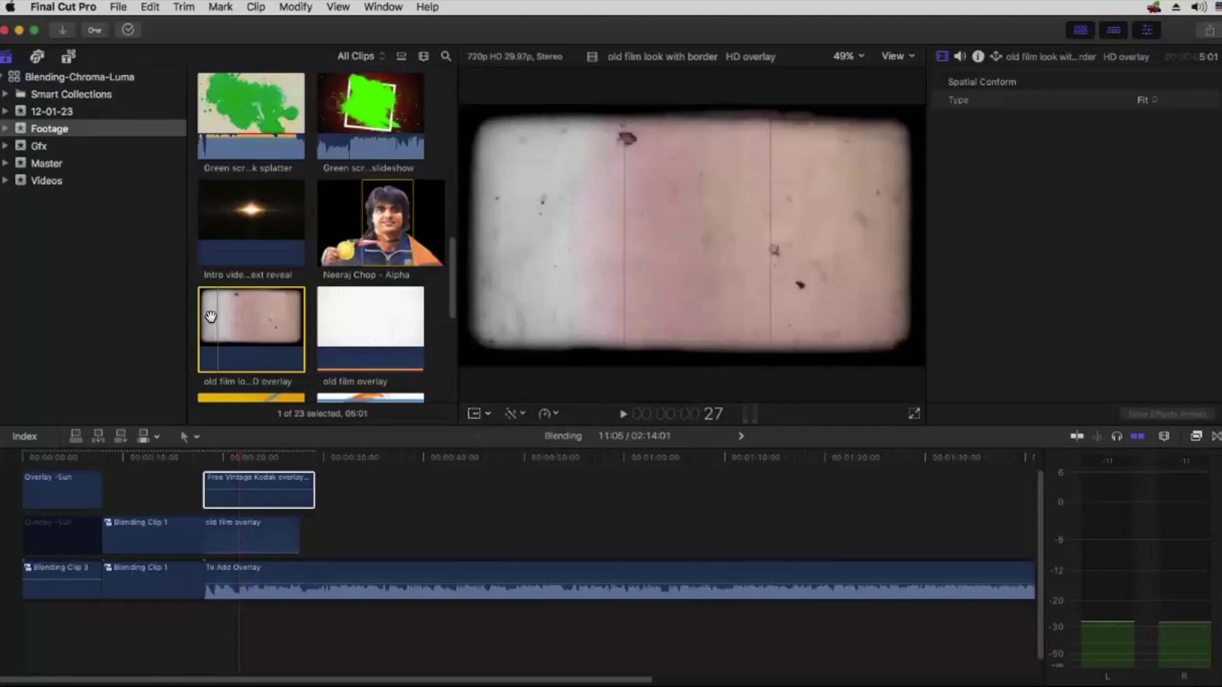
key("space")
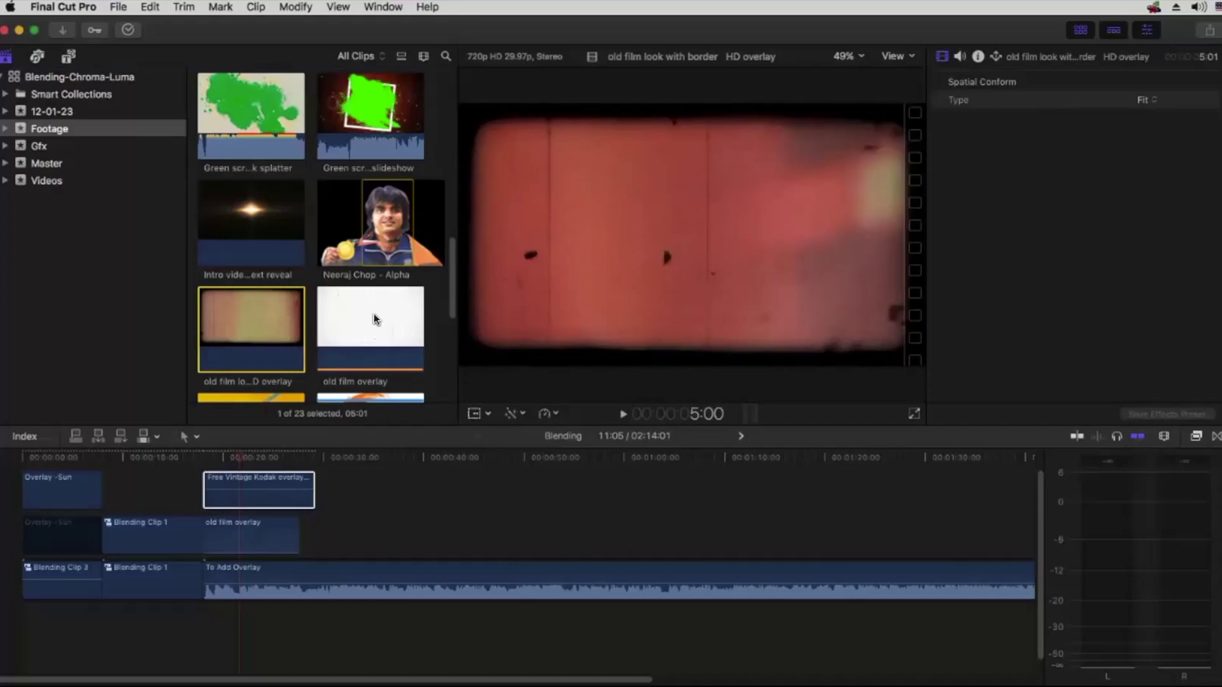
left_click(209, 319)
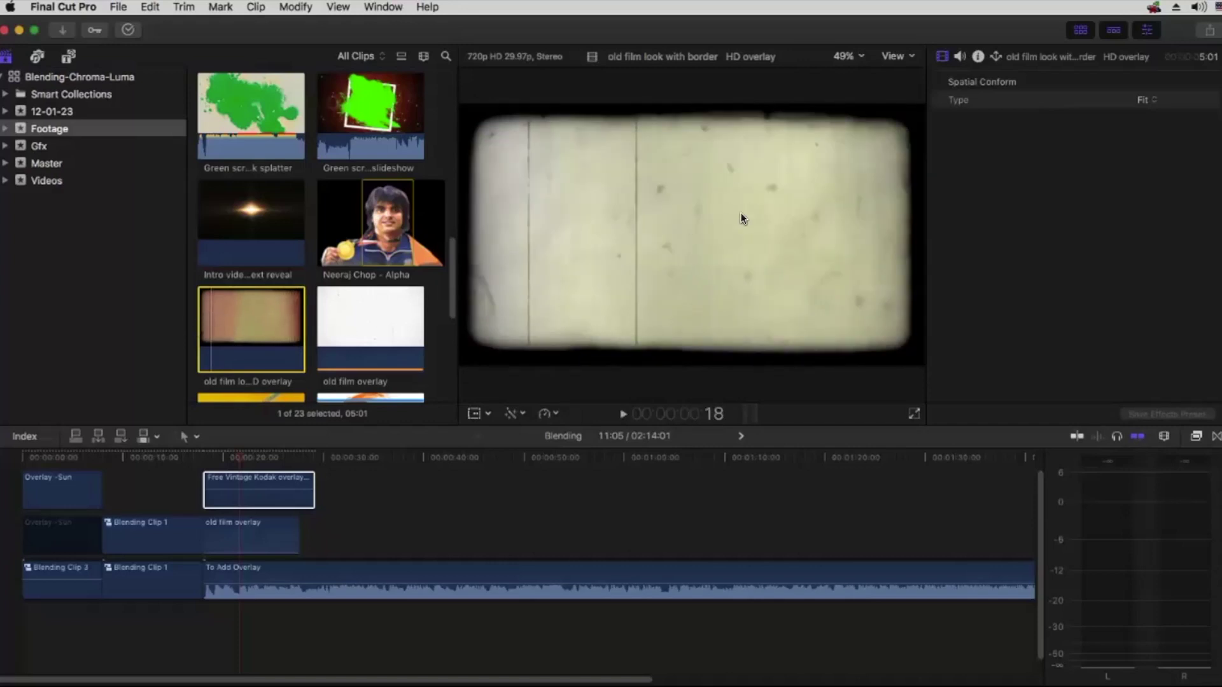
key("space")
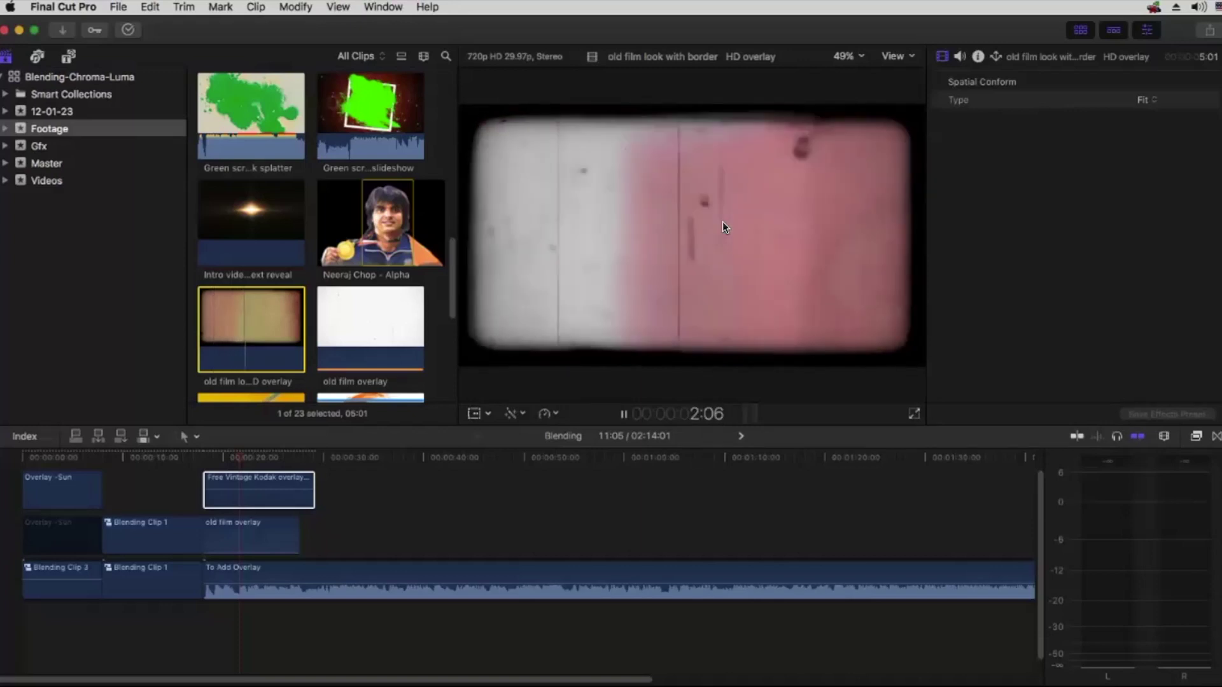
key("space")
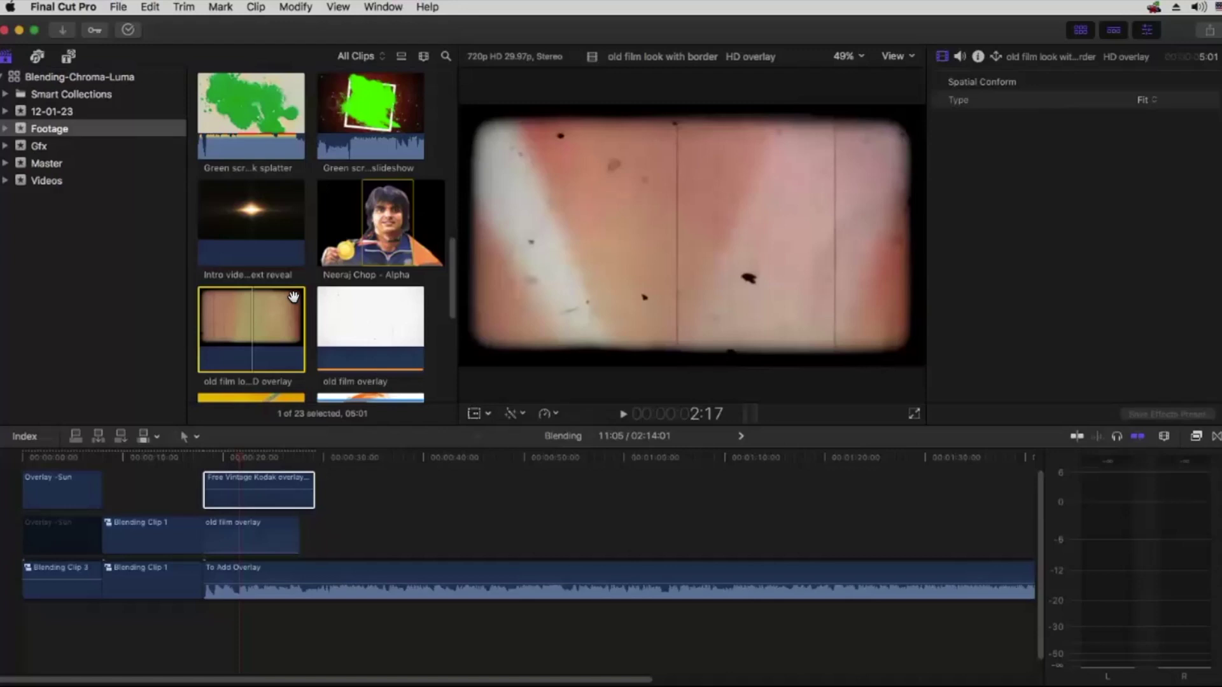
left_click_drag(274, 334, 414, 532)
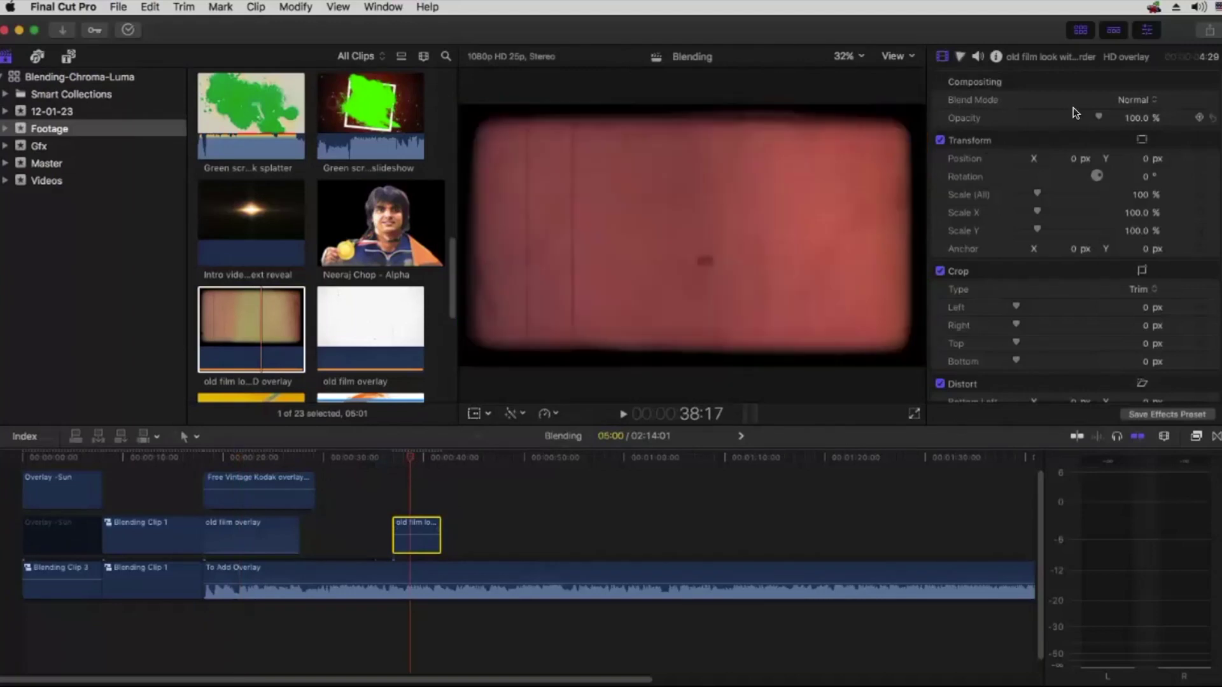
Step: Set the bordered old film overlay clip's blend mode to Soft Light and play the composite from the clip's start
left_click(1135, 100)
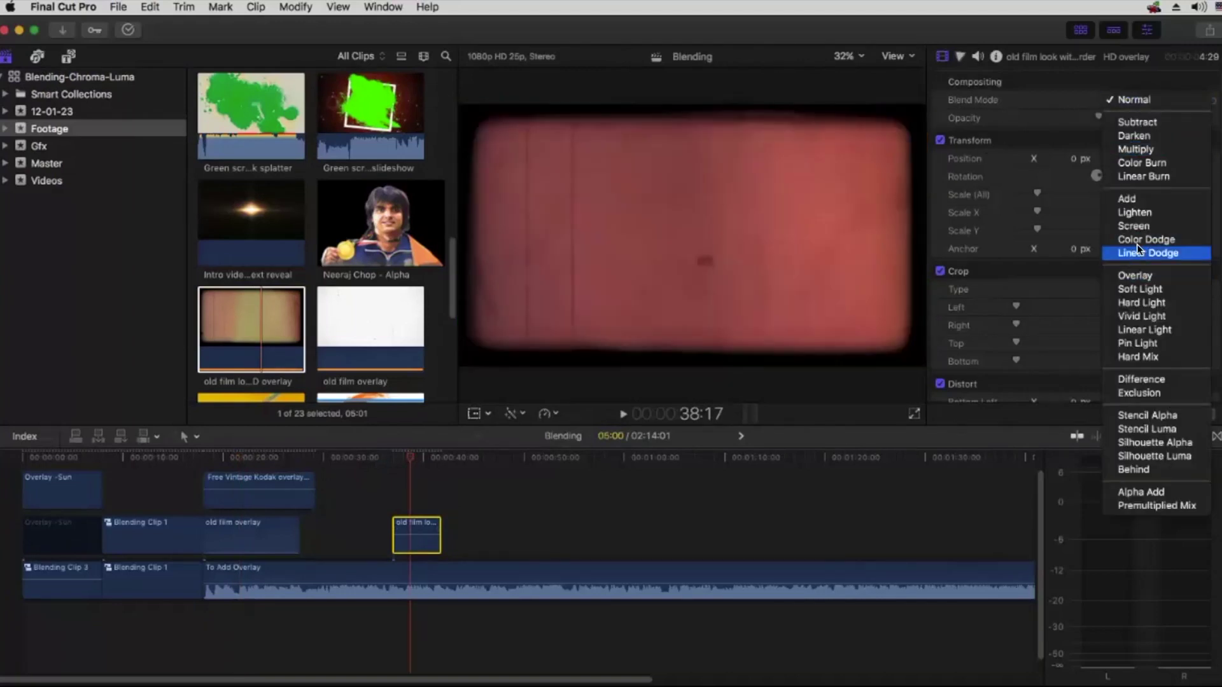
left_click(1136, 289)
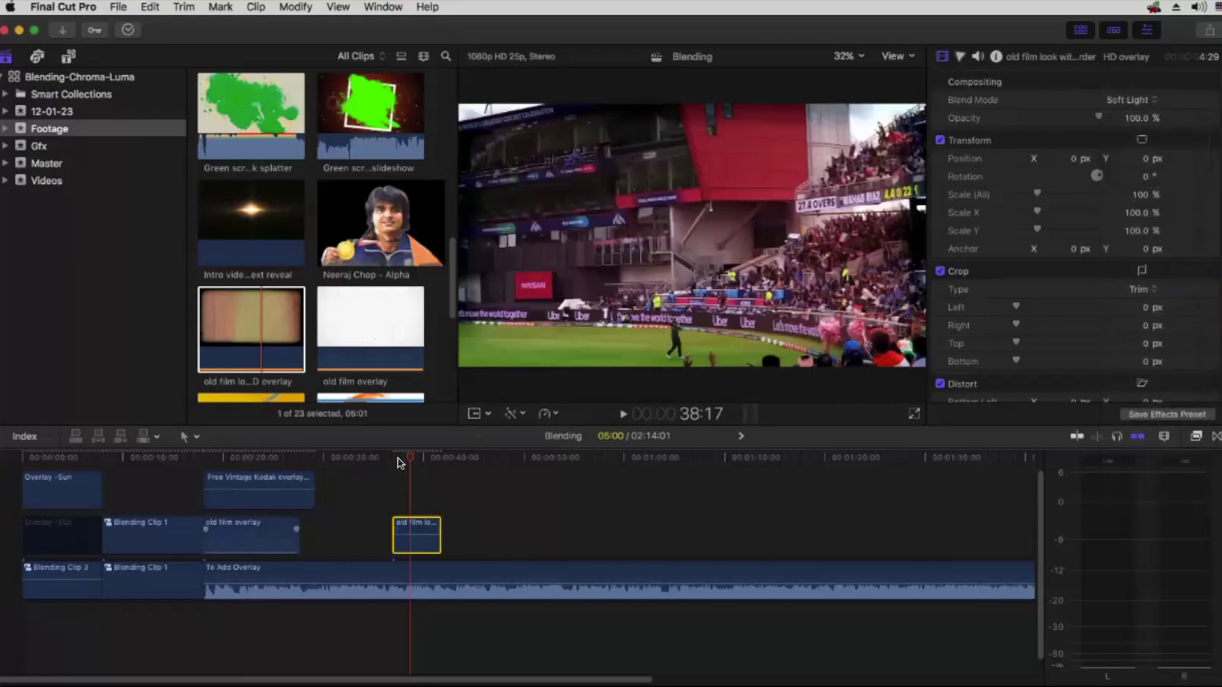
left_click(395, 454)
key("space")
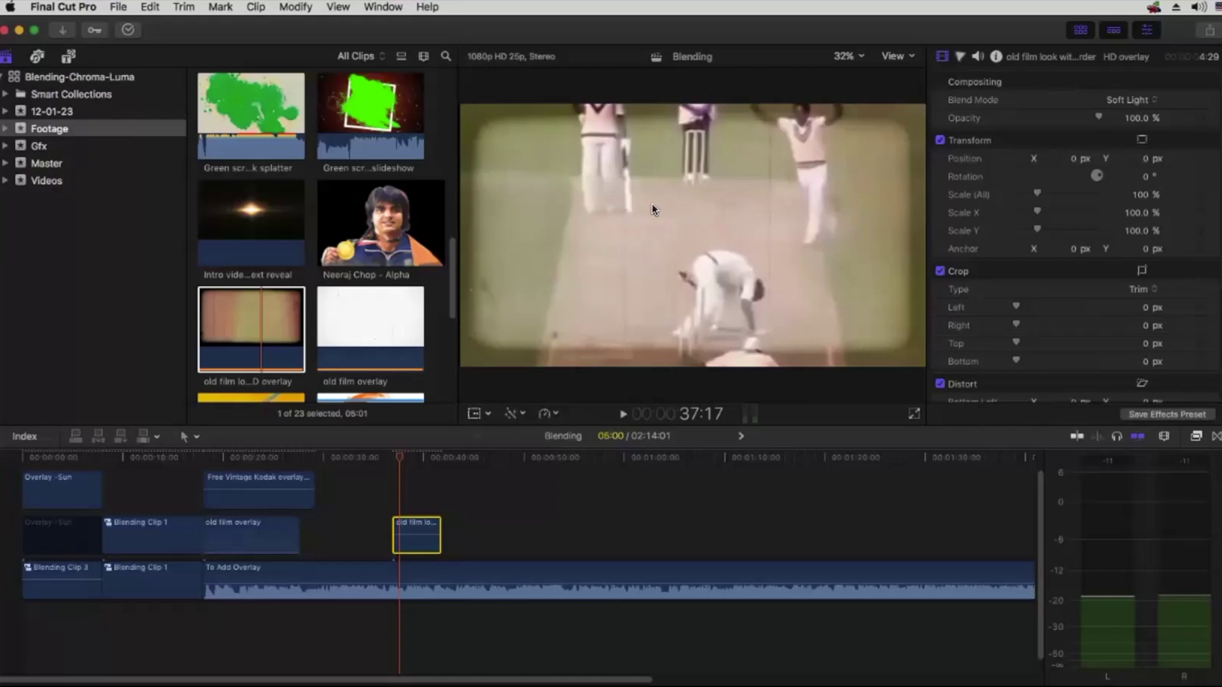
key("space")
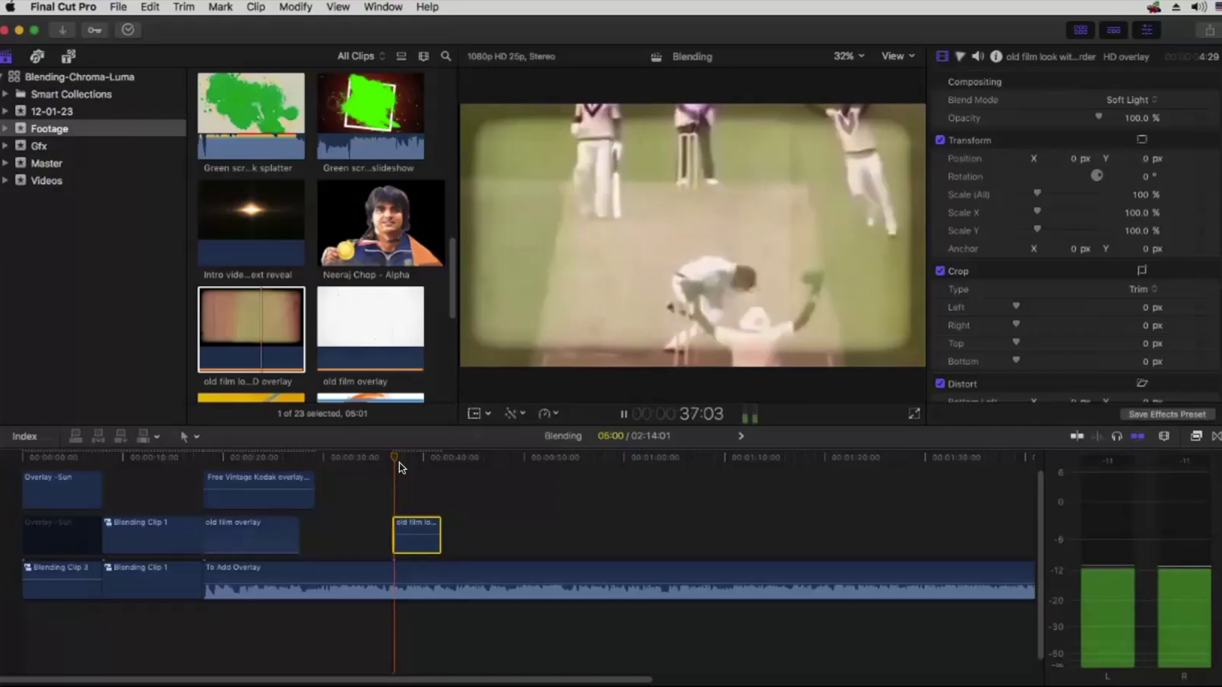
key("space")
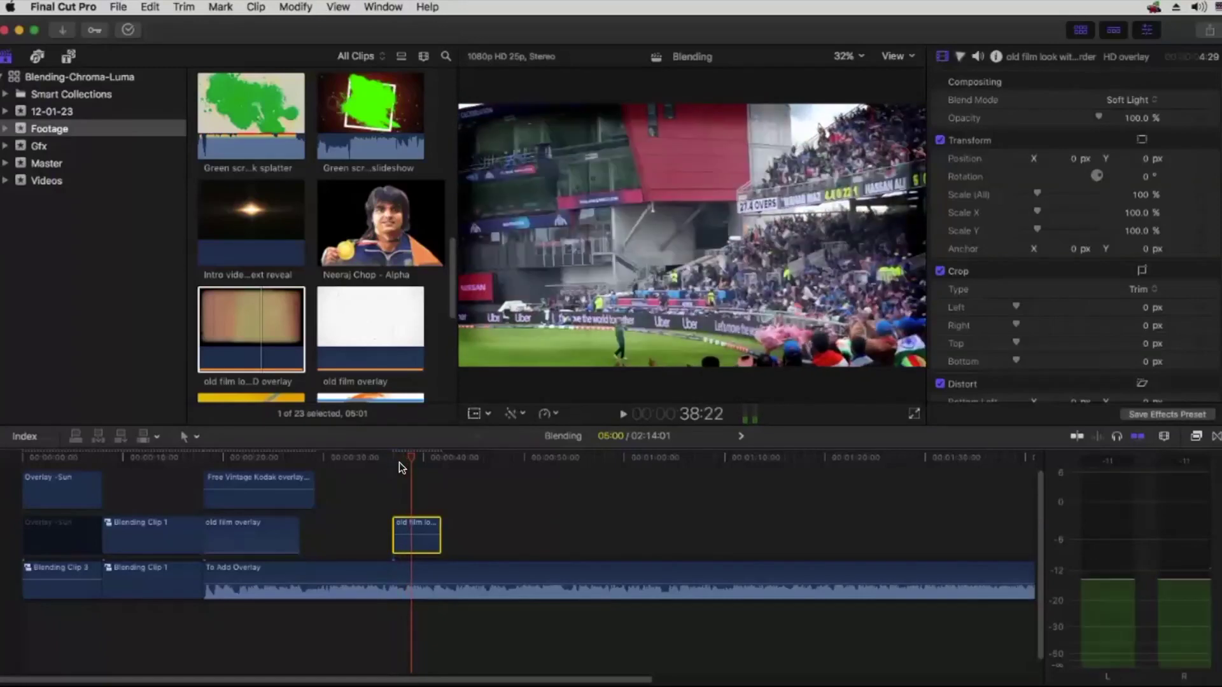
Step: Reset the bordered old film overlay clip to Normal for comparison and set its blend mode to Screen
left_click(1116, 99)
left_click(407, 530)
left_click(1120, 99)
left_click(1133, 12)
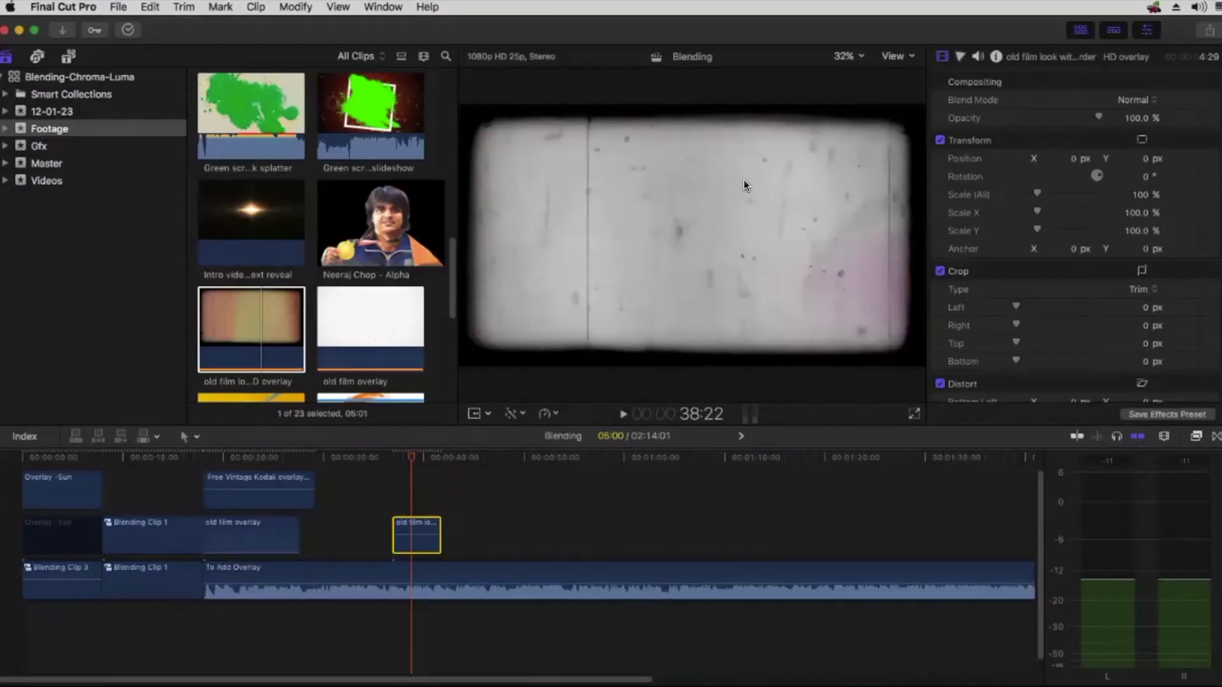
left_click(1122, 100)
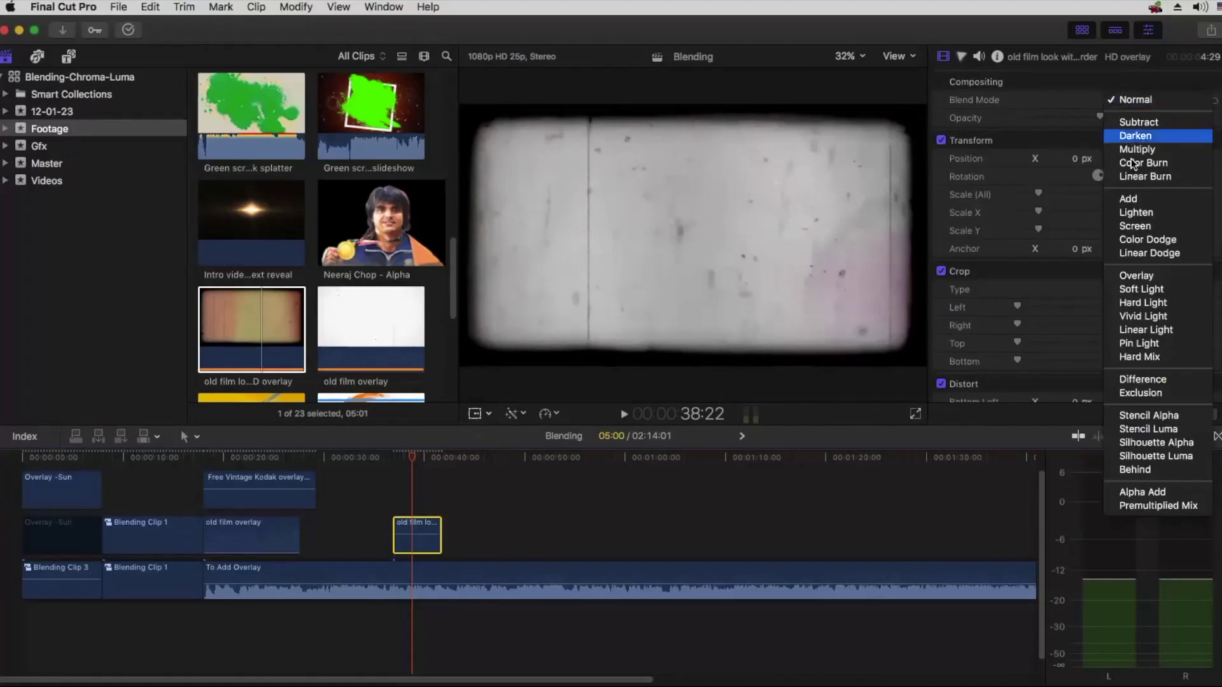
left_click(1134, 226)
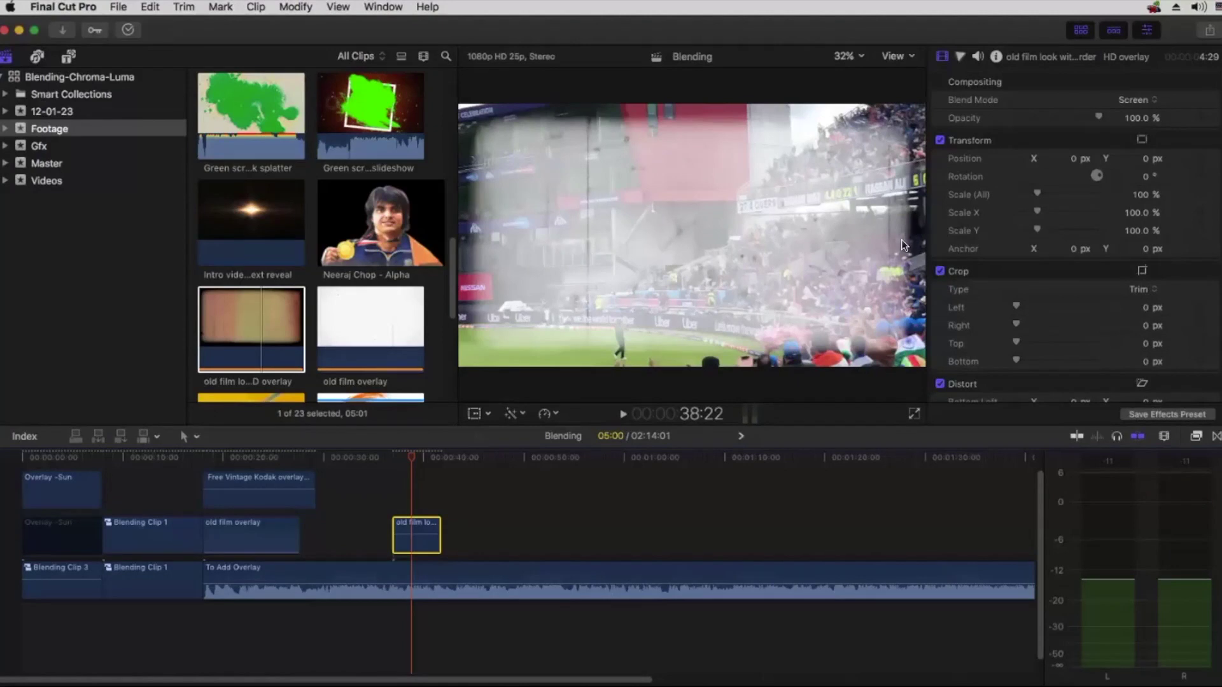
Step: Return the bordered old film overlay clip to Normal, set its blend mode to Multiply, and play the composite from near the clip's start
left_click(1137, 99)
left_click(1132, 11)
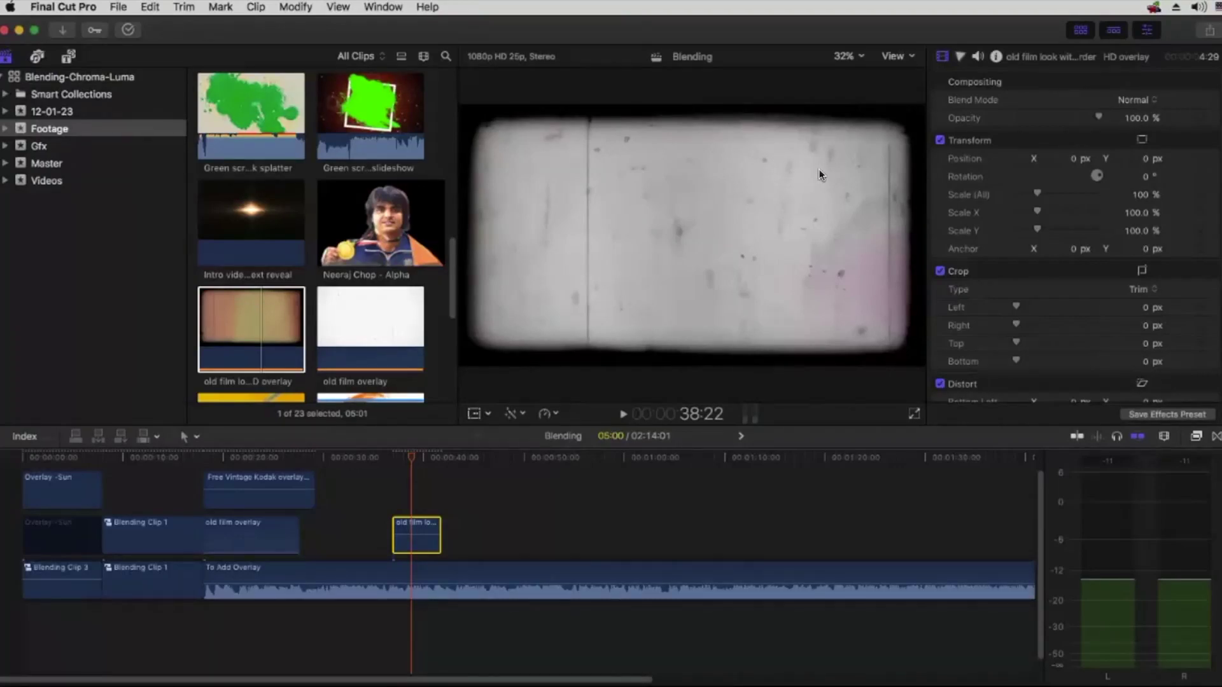
left_click(1121, 101)
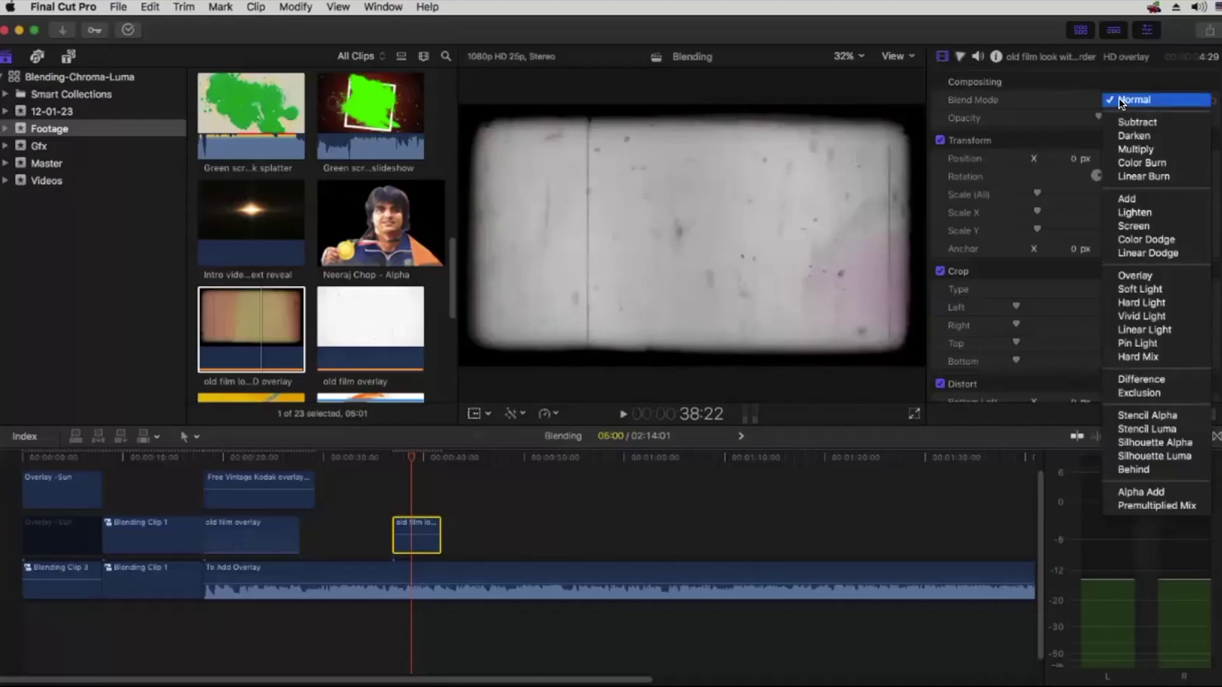
left_click(1133, 148)
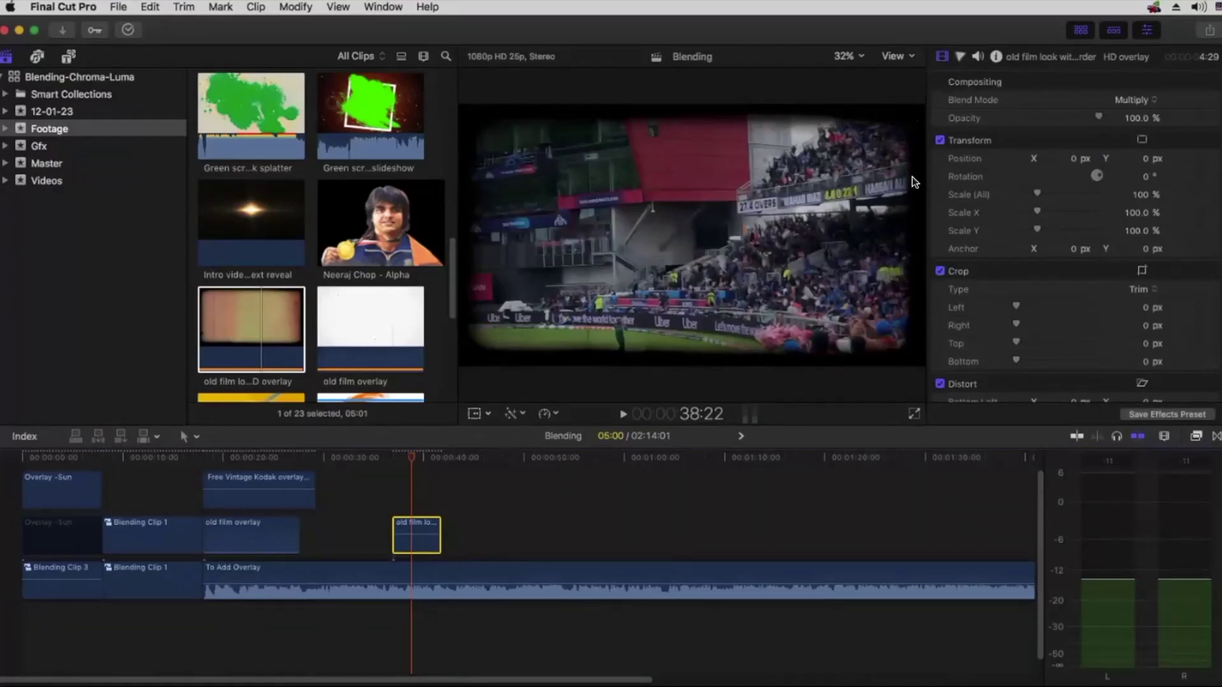
left_click(398, 454)
key("space")
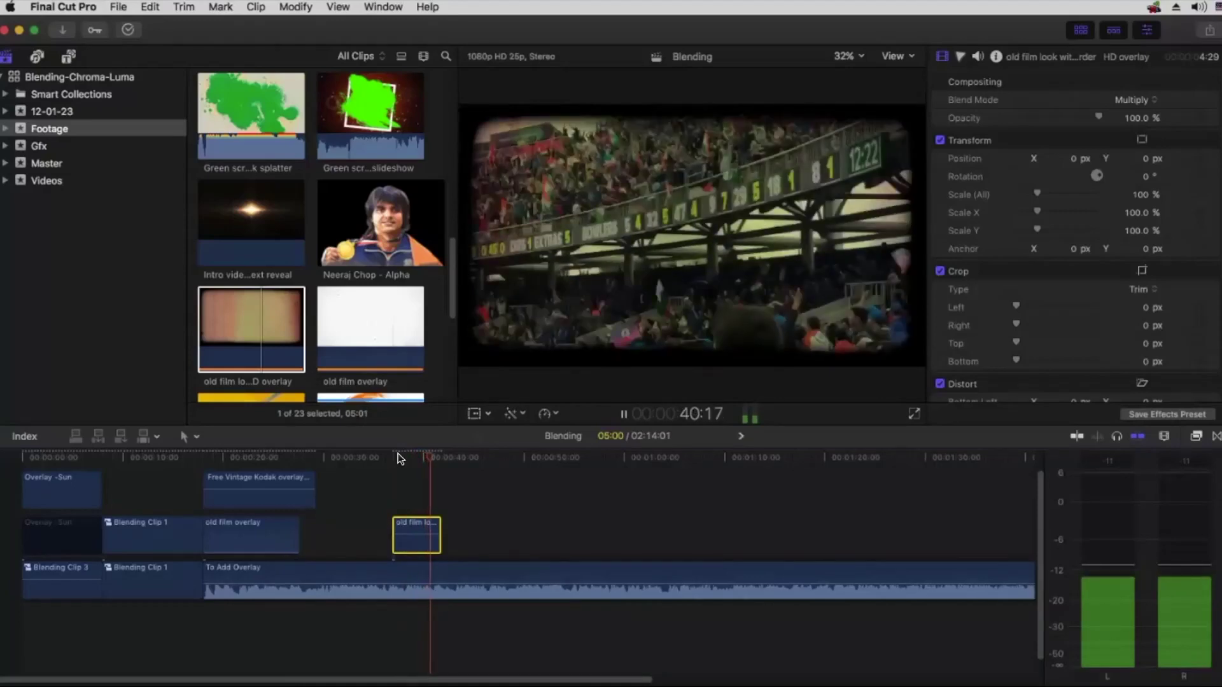
key("space")
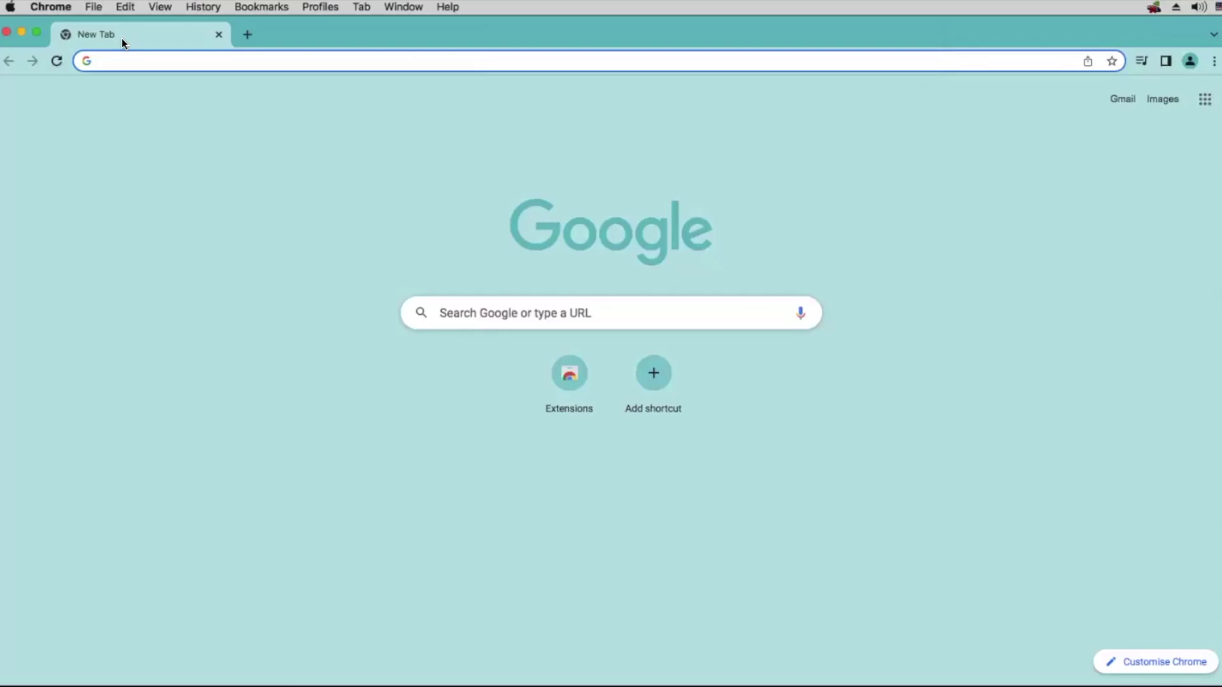
Step: Open YouTube in the empty browser tab and search for "matte overlay effects"
left_click(215, 53)
type("yout")
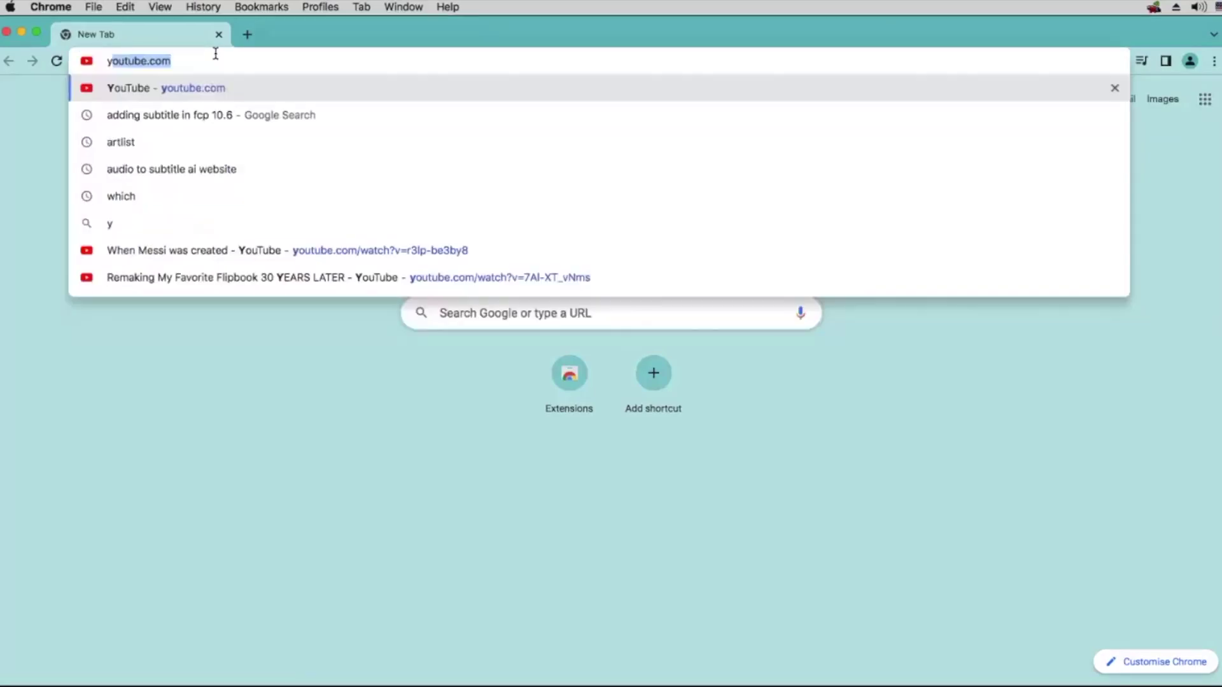
type("u")
key("Return")
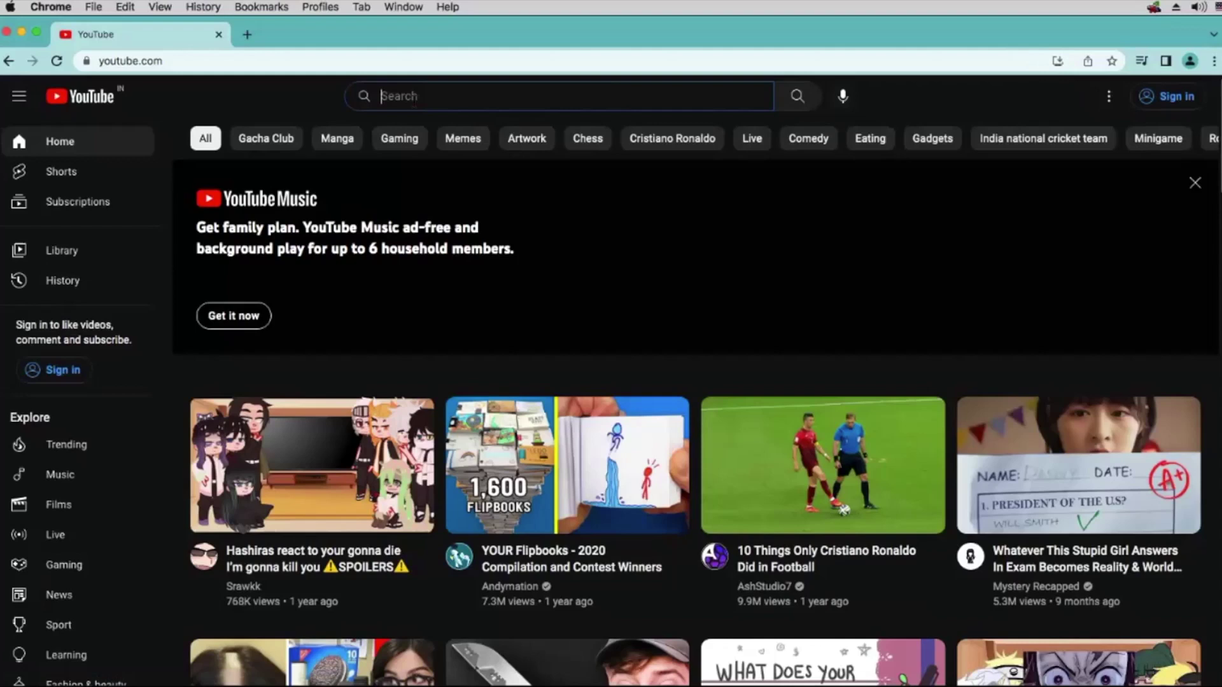
type("mat")
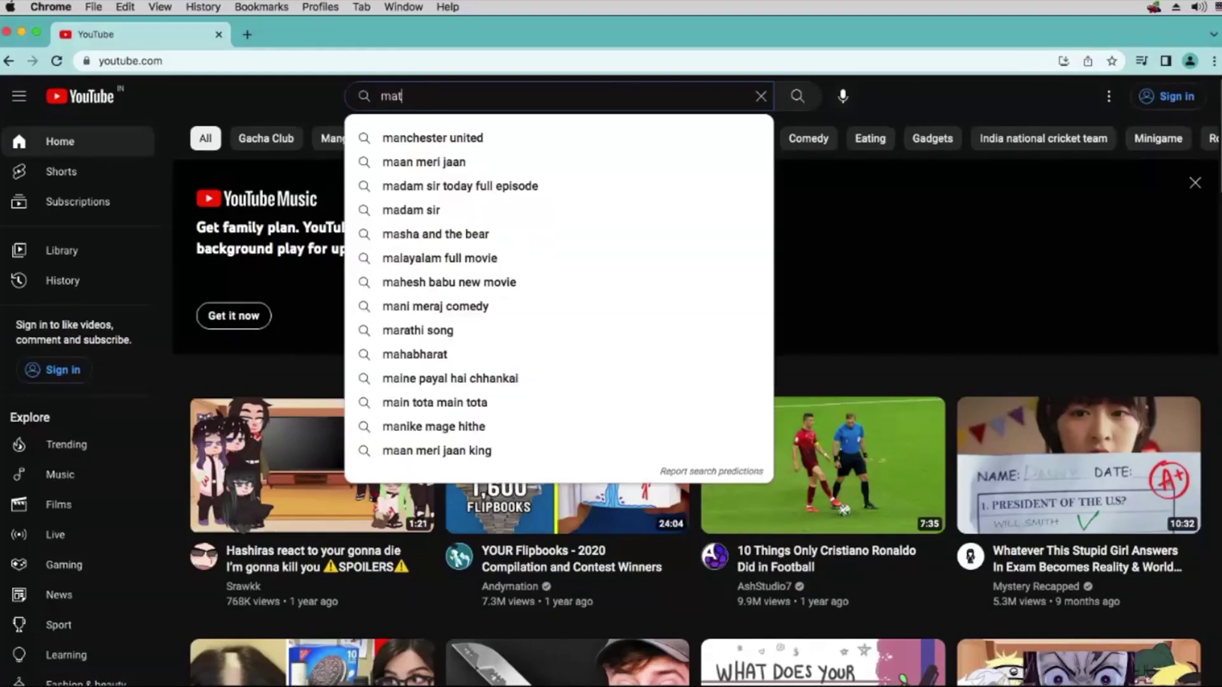
type("te o")
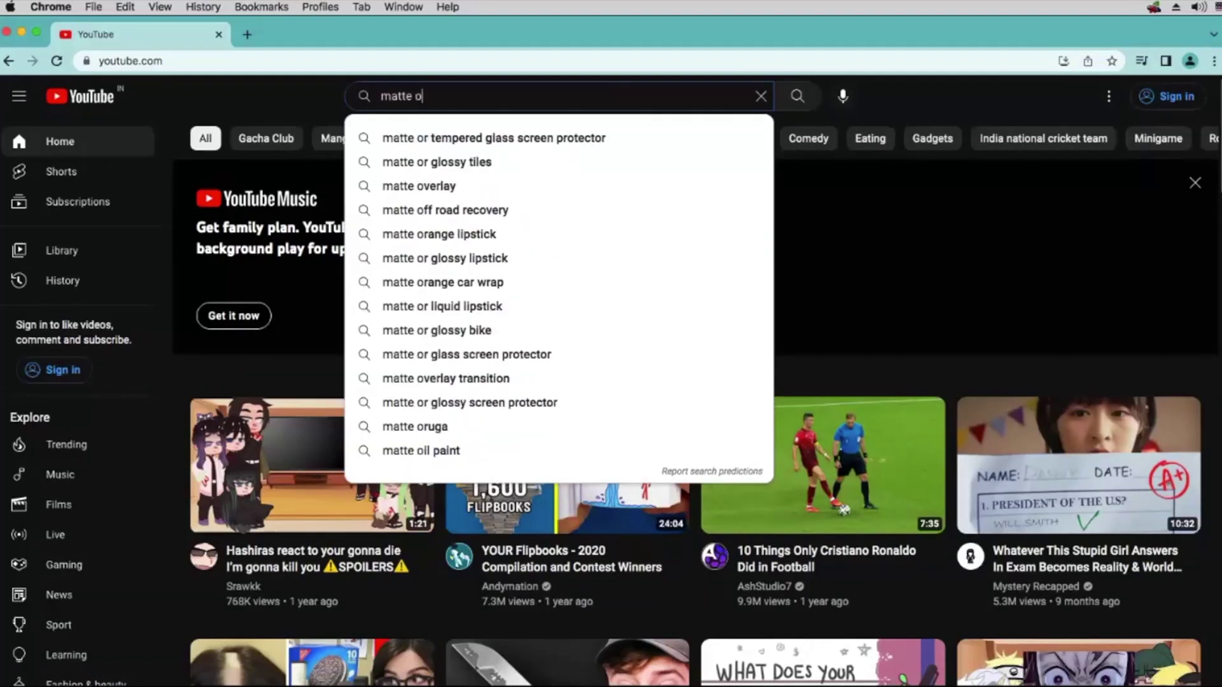
type("verlay effects")
key("Return")
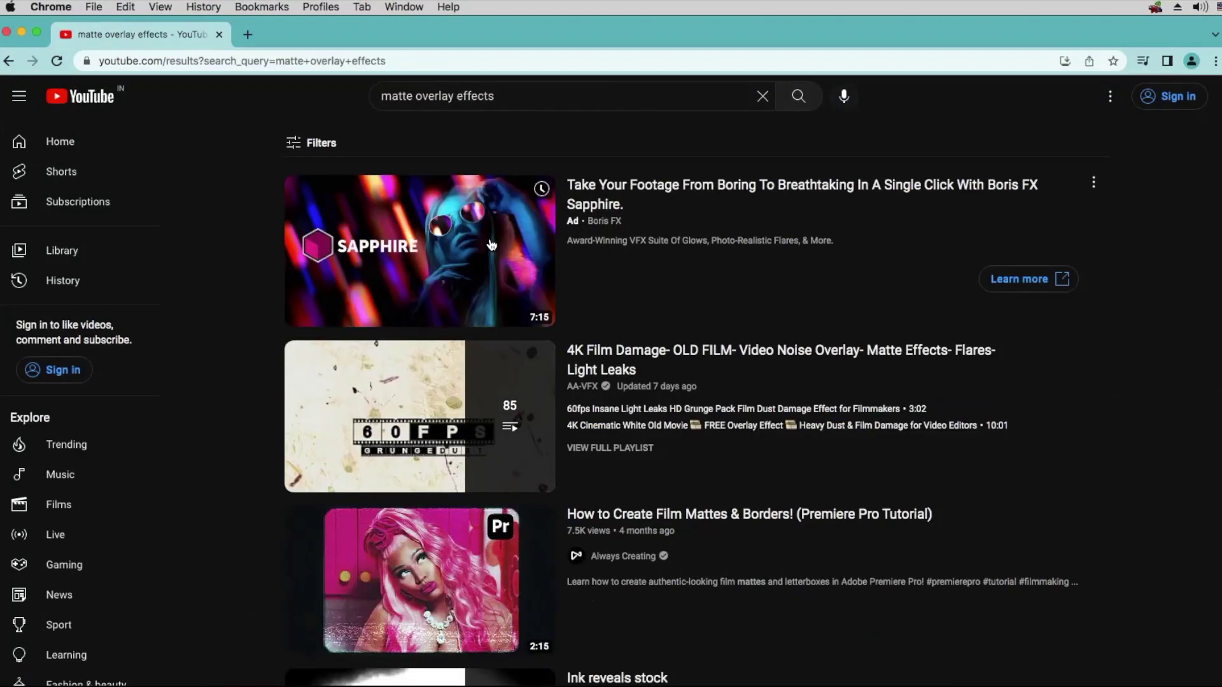
Step: Browse the matte overlay effects results for film mattes, film burns and light leak packs
scroll(485, 242, "down", 5)
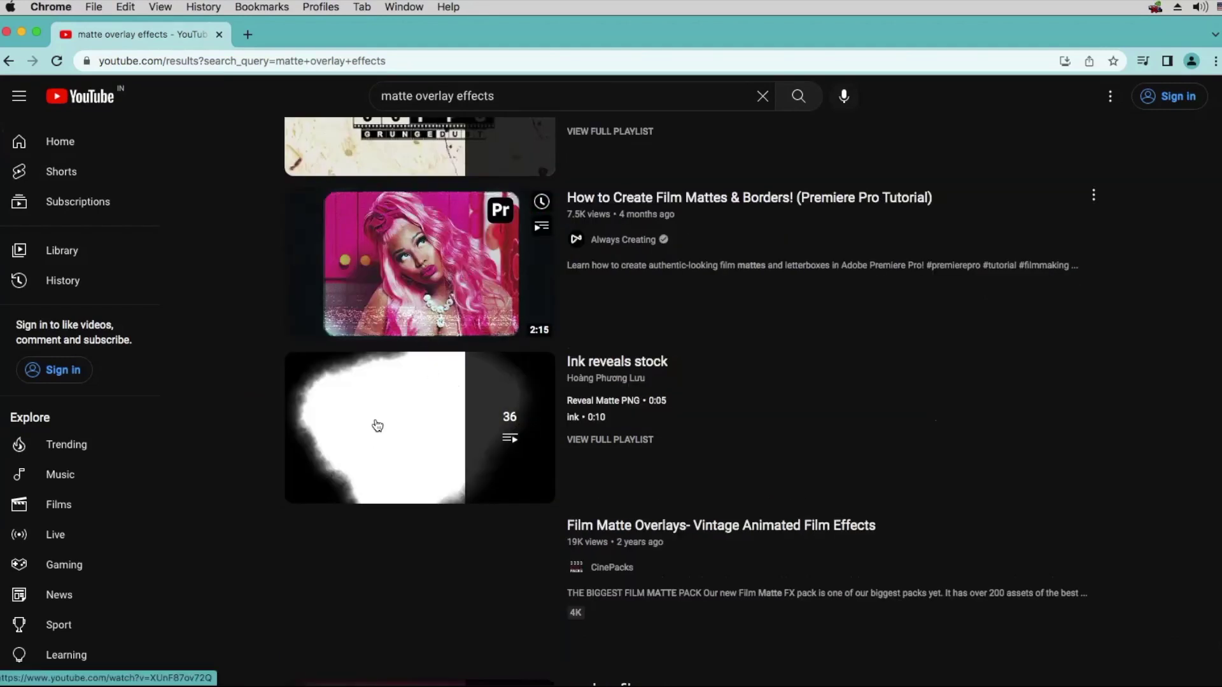
scroll(655, 350, "down", 7)
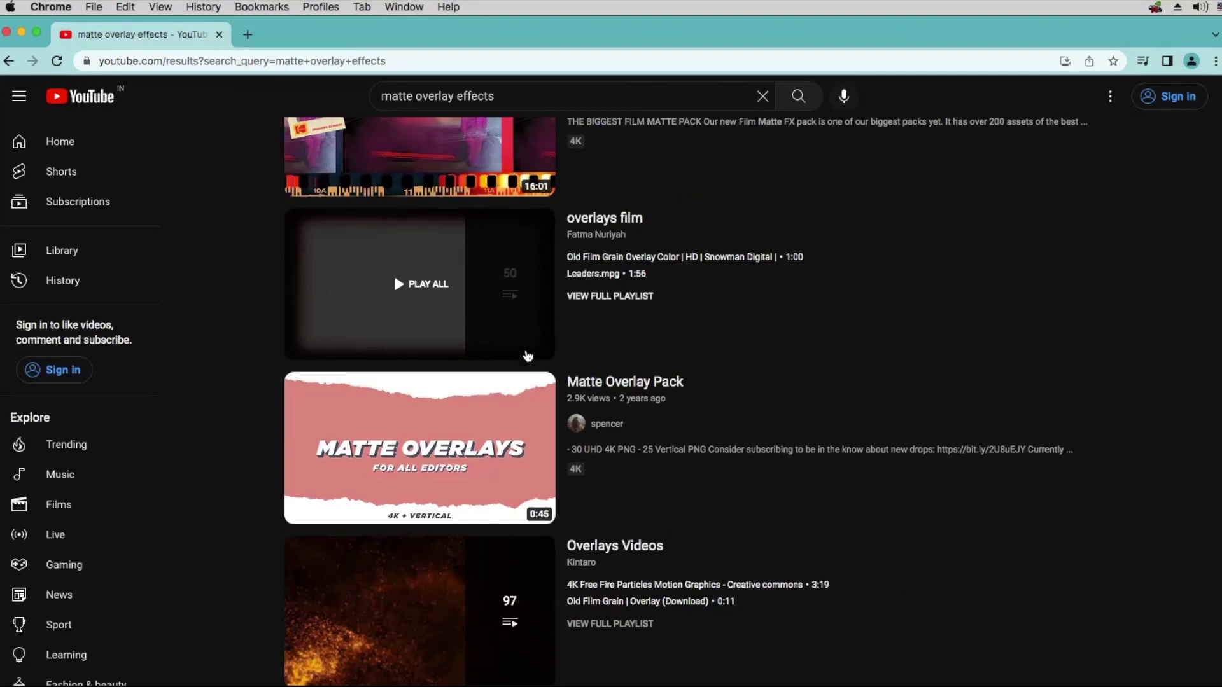
scroll(526, 354, "down", 3)
scroll(451, 312, "down", 15)
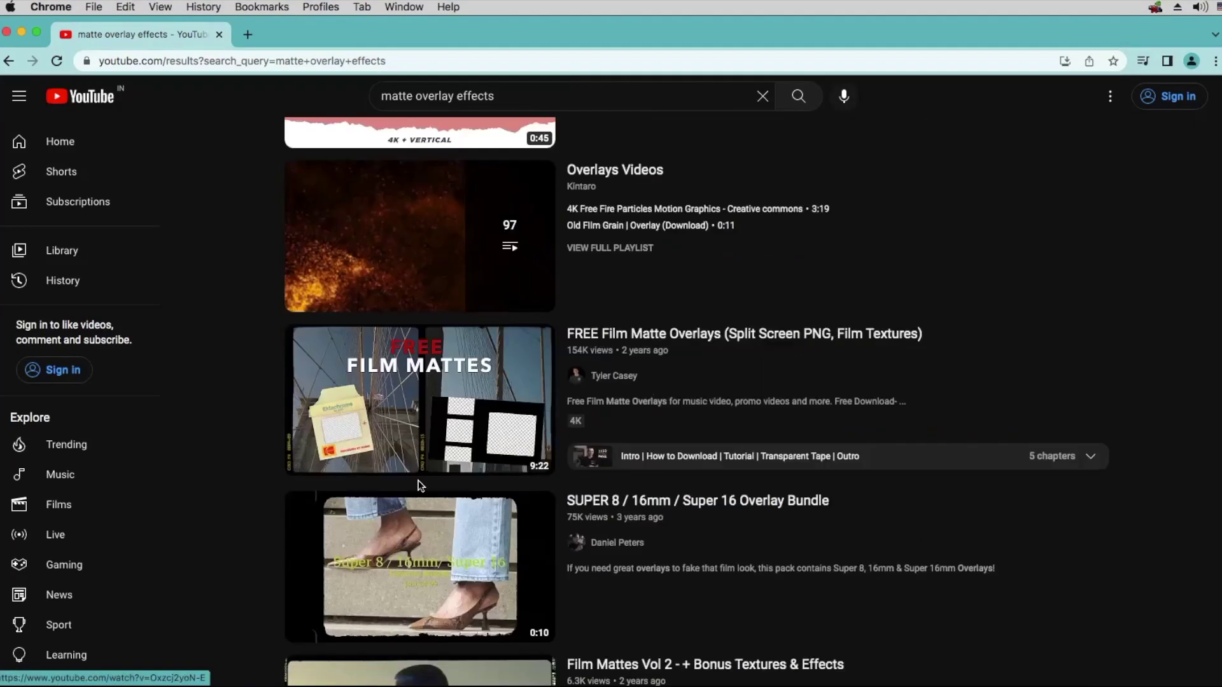
scroll(509, 541, "down", 10)
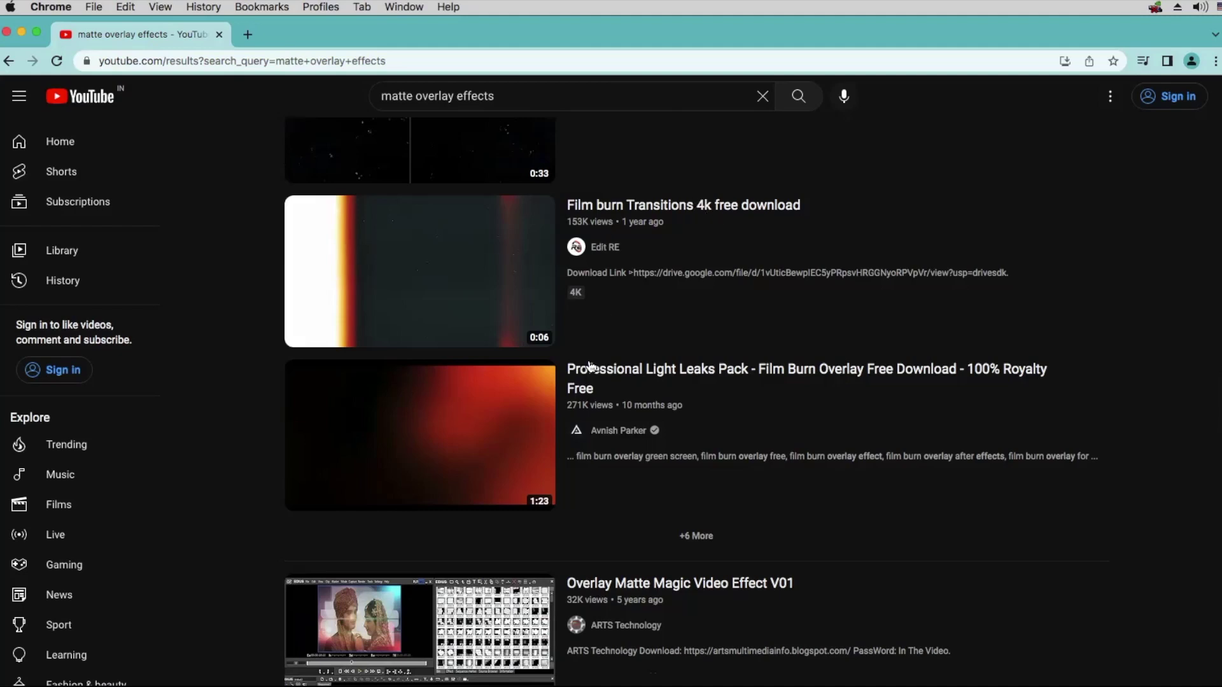
Step: Change the YouTube search to the suggested query "matte overlay transition"
scroll(587, 365, "up", 15)
scroll(479, 100, "up", 5)
left_click_drag(495, 96, 457, 96)
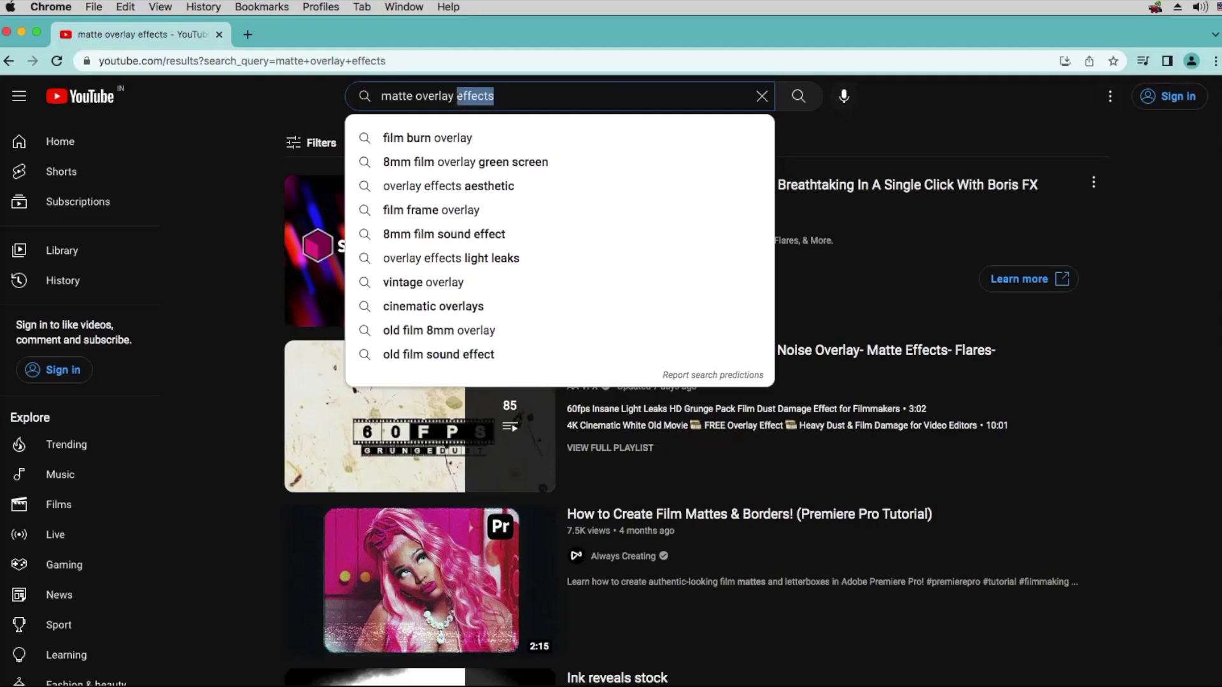
type("tra")
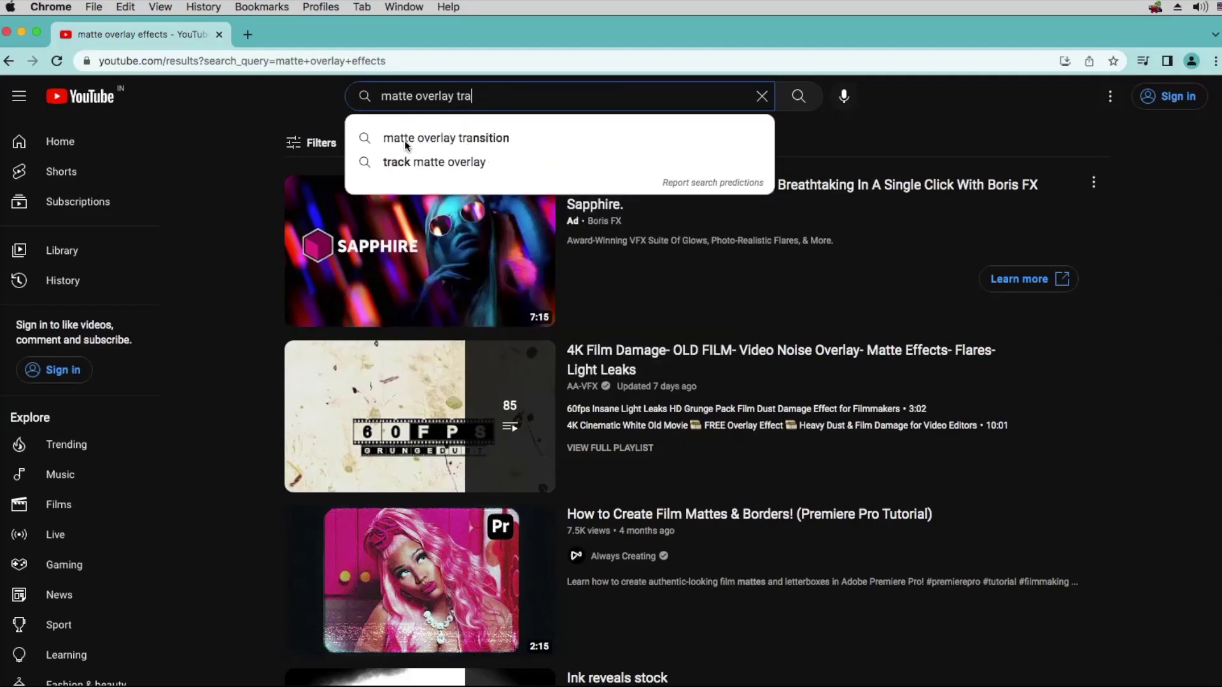
left_click(479, 138)
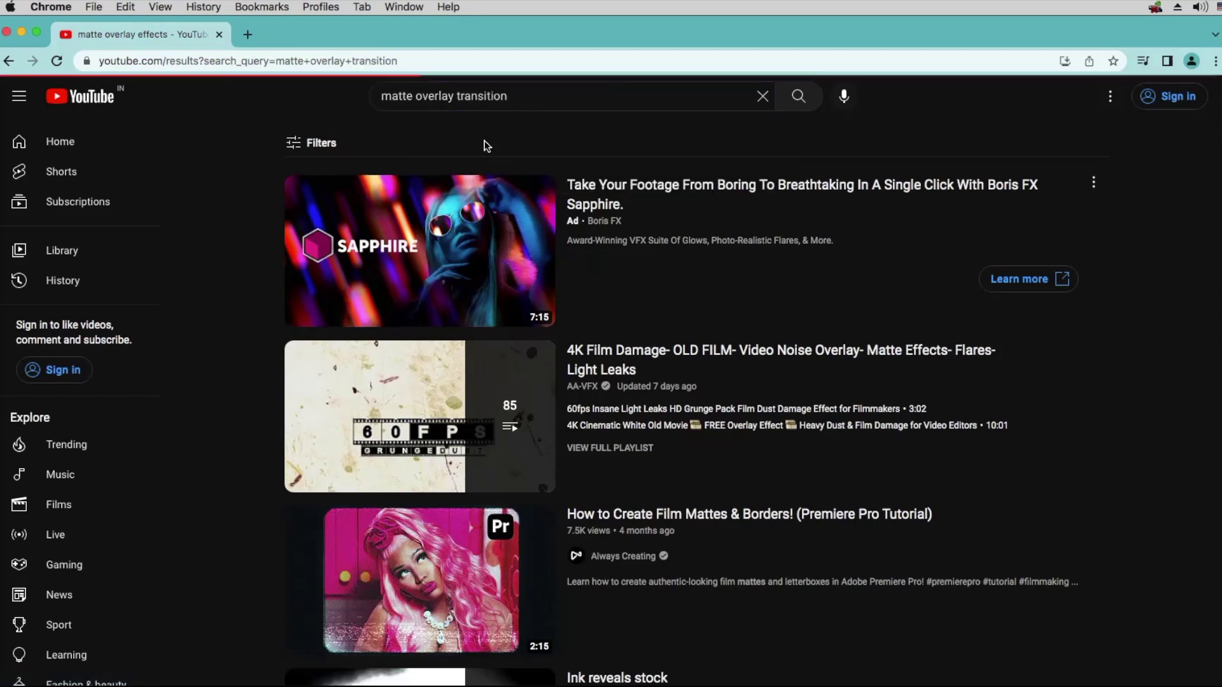
Step: Open the "transitions alpha matte transition" video in a new tab, skipping its ad and the YouTube Premium trial offer
scroll(446, 350, "down", 5)
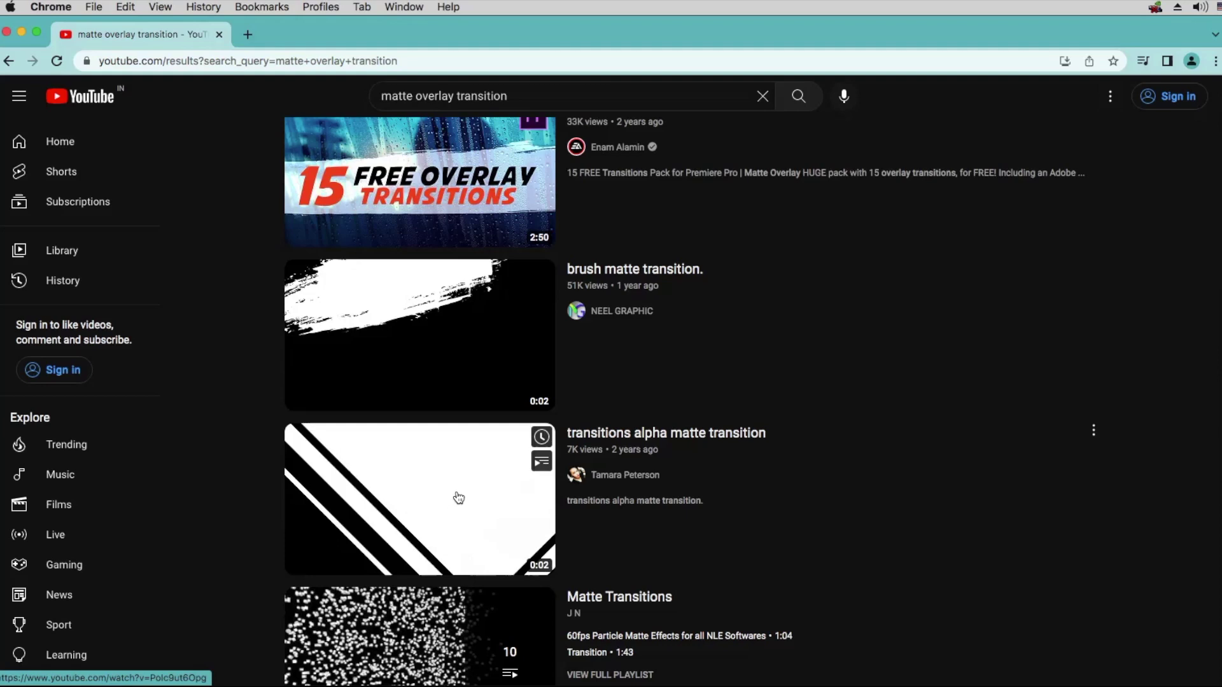
left_click(596, 437, "super")
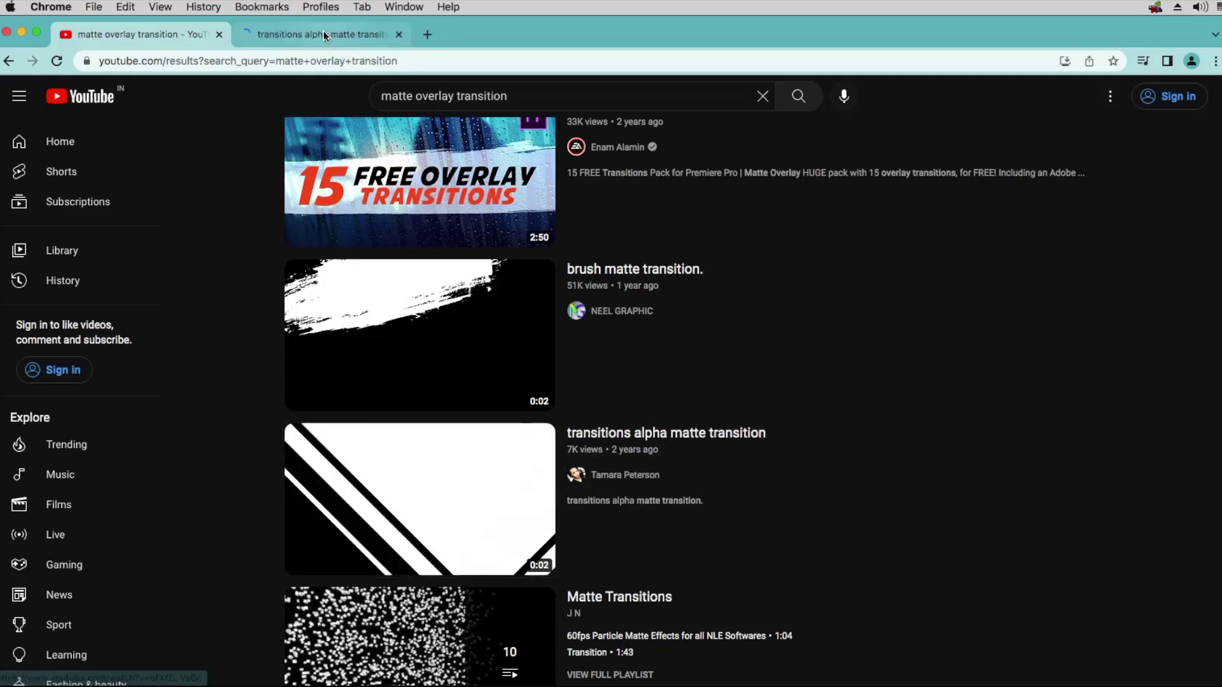
left_click(324, 33)
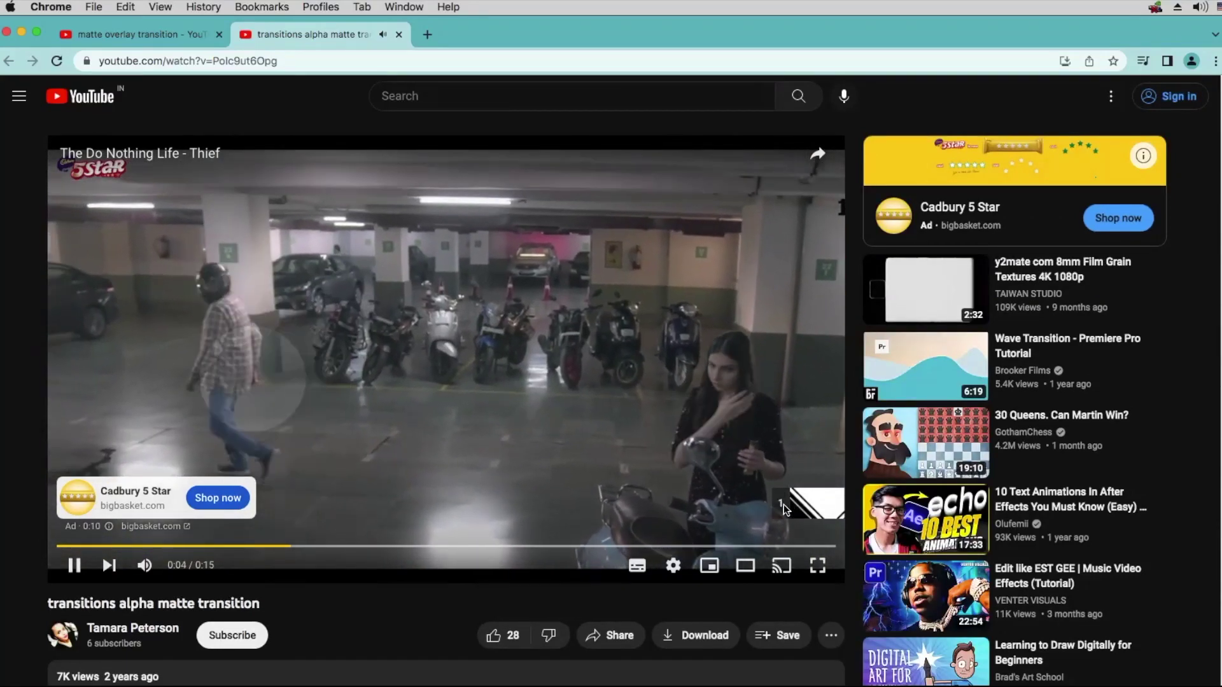
left_click(788, 506)
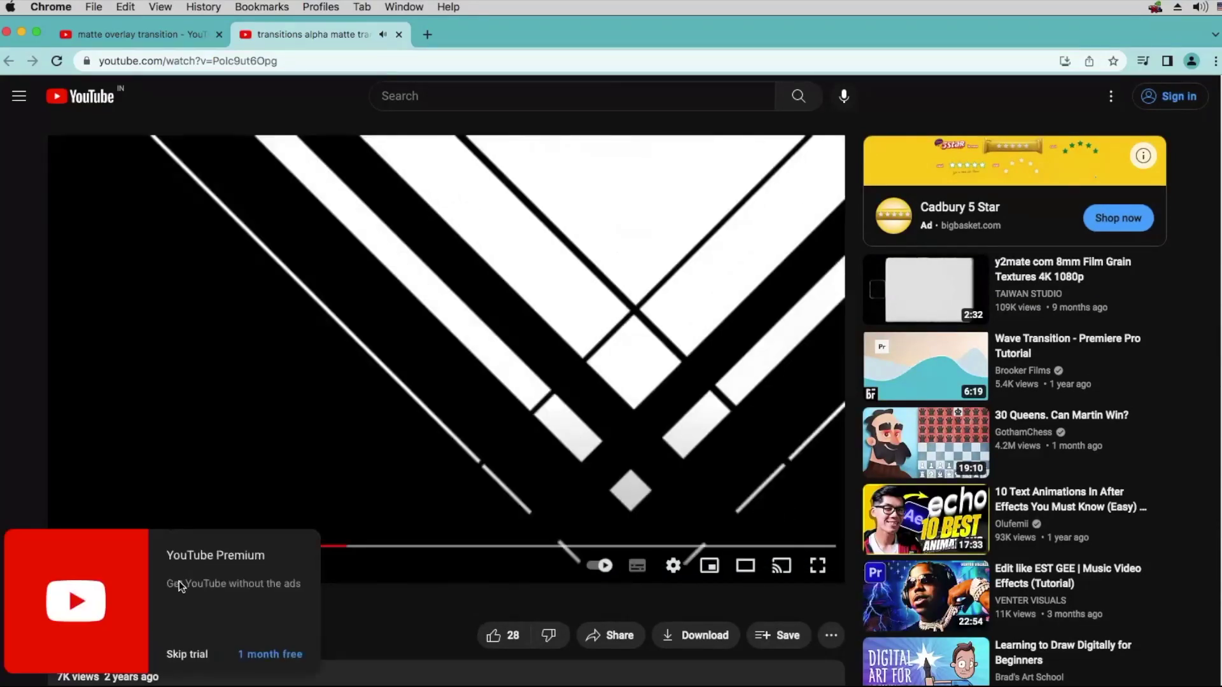
left_click(186, 655)
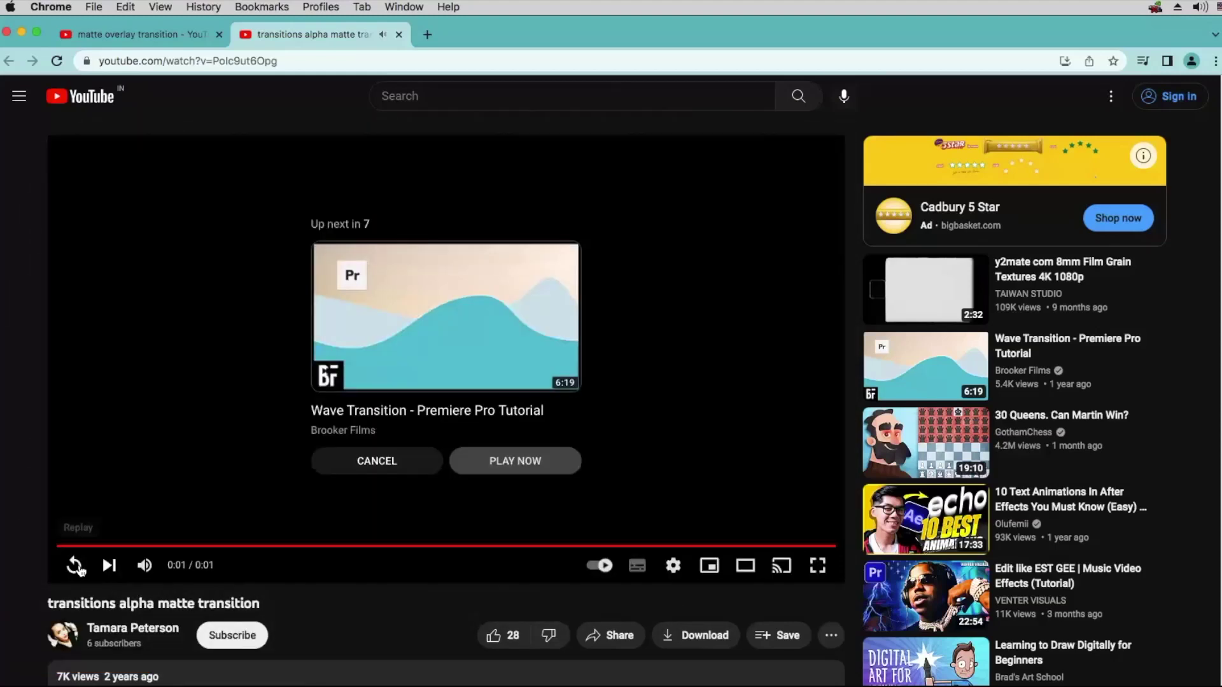
Step: Replay the alpha matte transition video to watch its black-and-white shapes animate
left_click(71, 566)
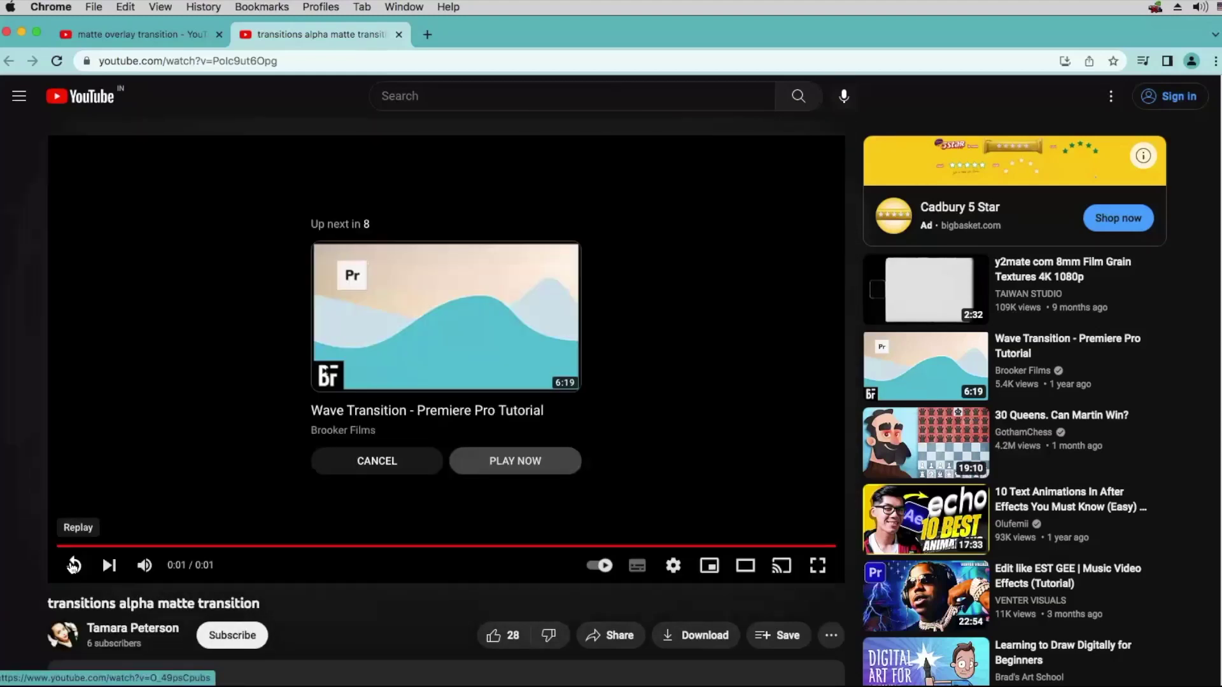
left_click(73, 565)
left_click(74, 566)
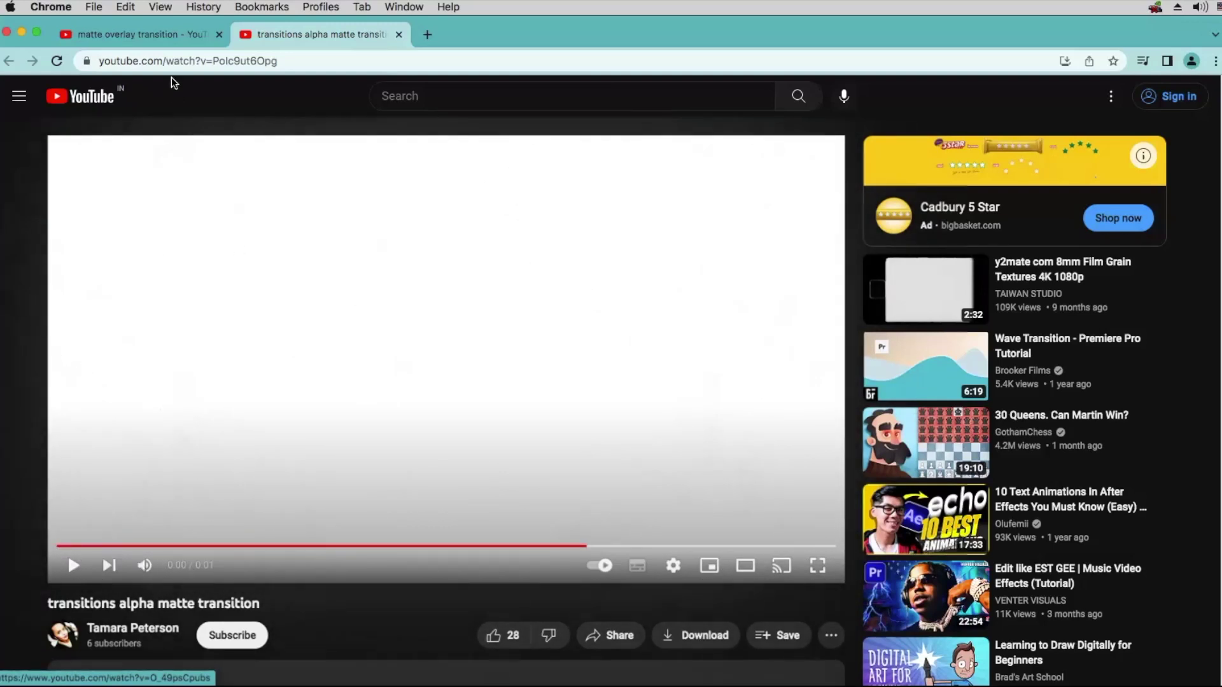
Step: Return to the matte overlay transition results and examine the listed ink, puzzle, paper rip and luma matte transition videos
left_click(154, 36)
scroll(548, 433, "down", 12)
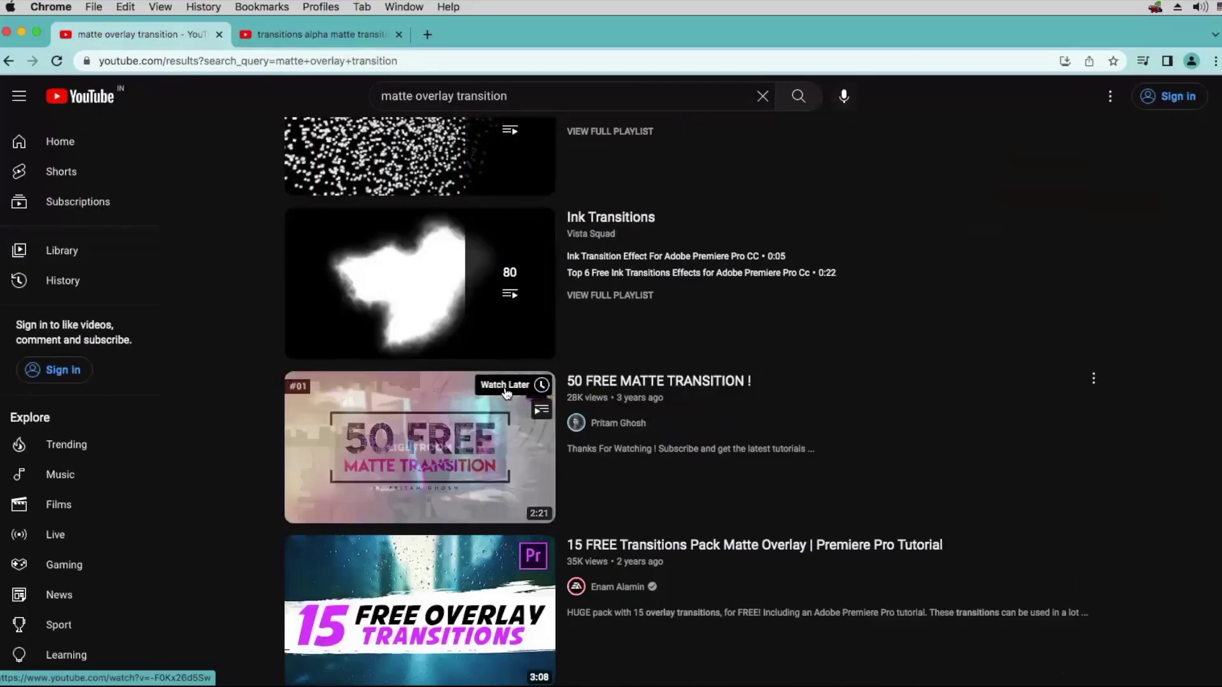
scroll(477, 470, "down", 20)
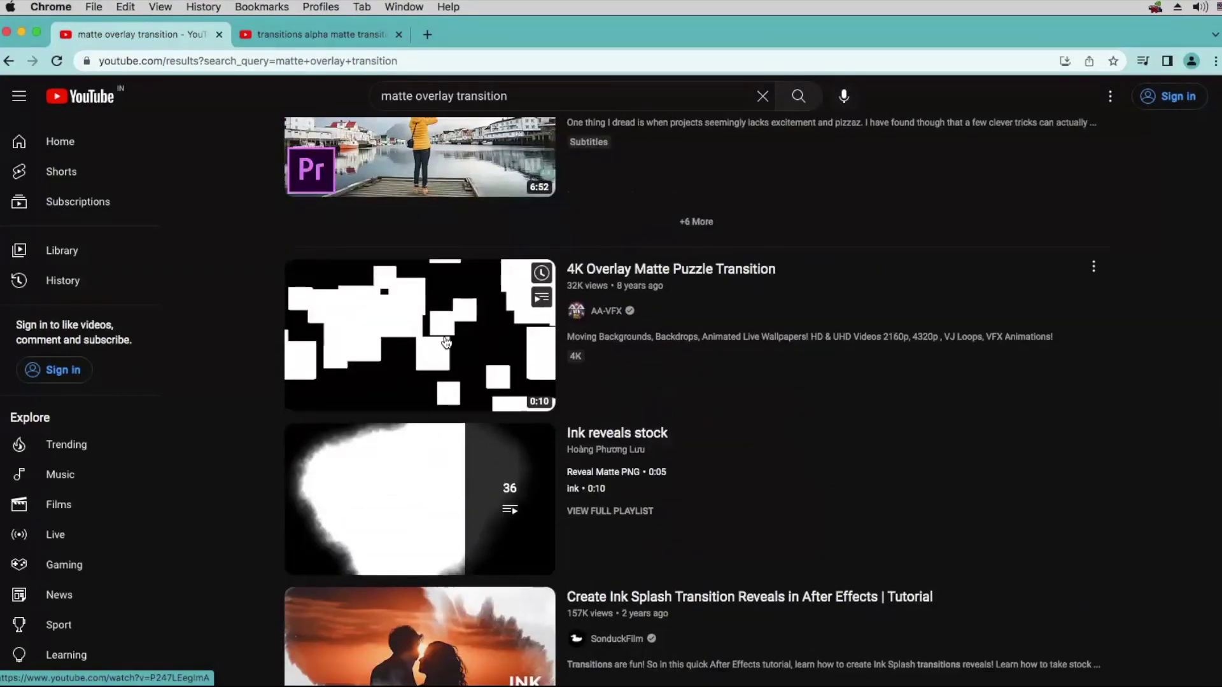
scroll(446, 343, "down", 8)
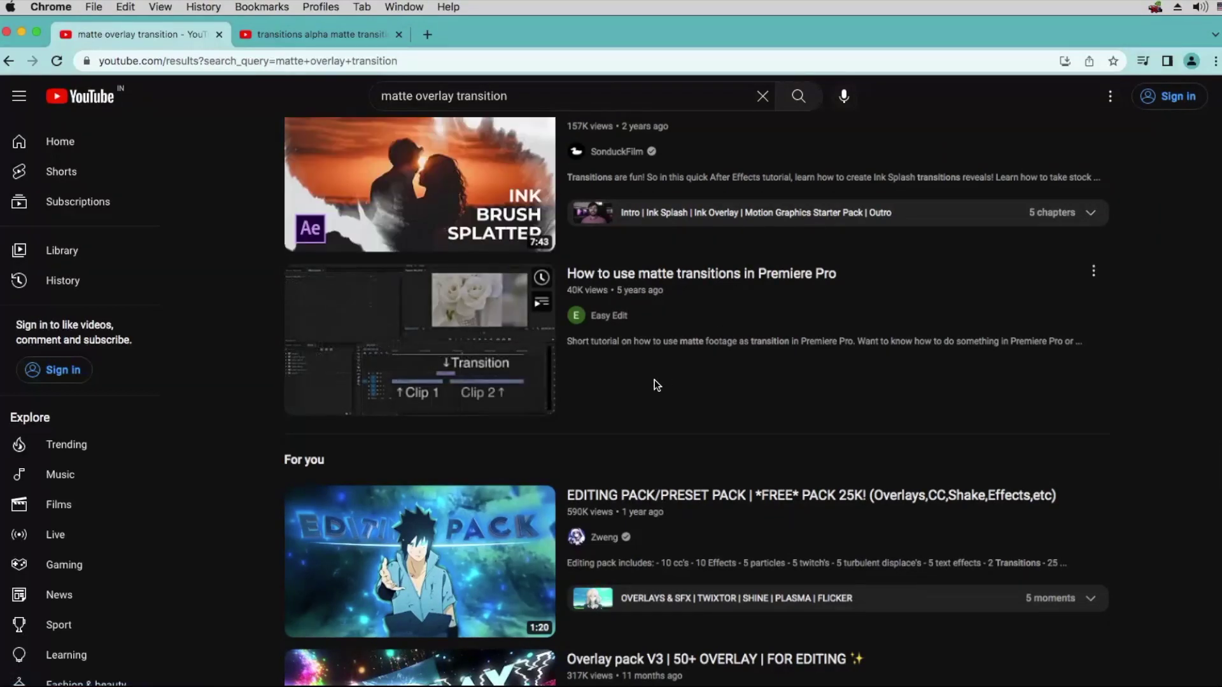
scroll(656, 384, "down", 7)
scroll(655, 384, "down", 6)
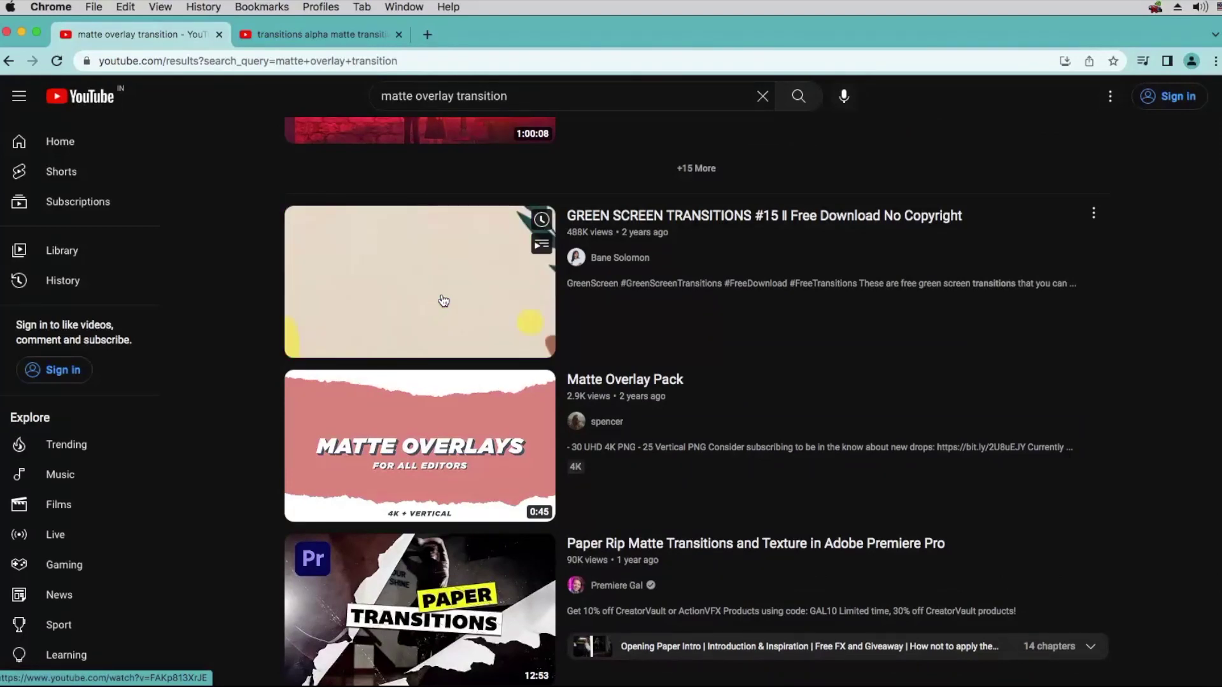
scroll(740, 394, "down", 1)
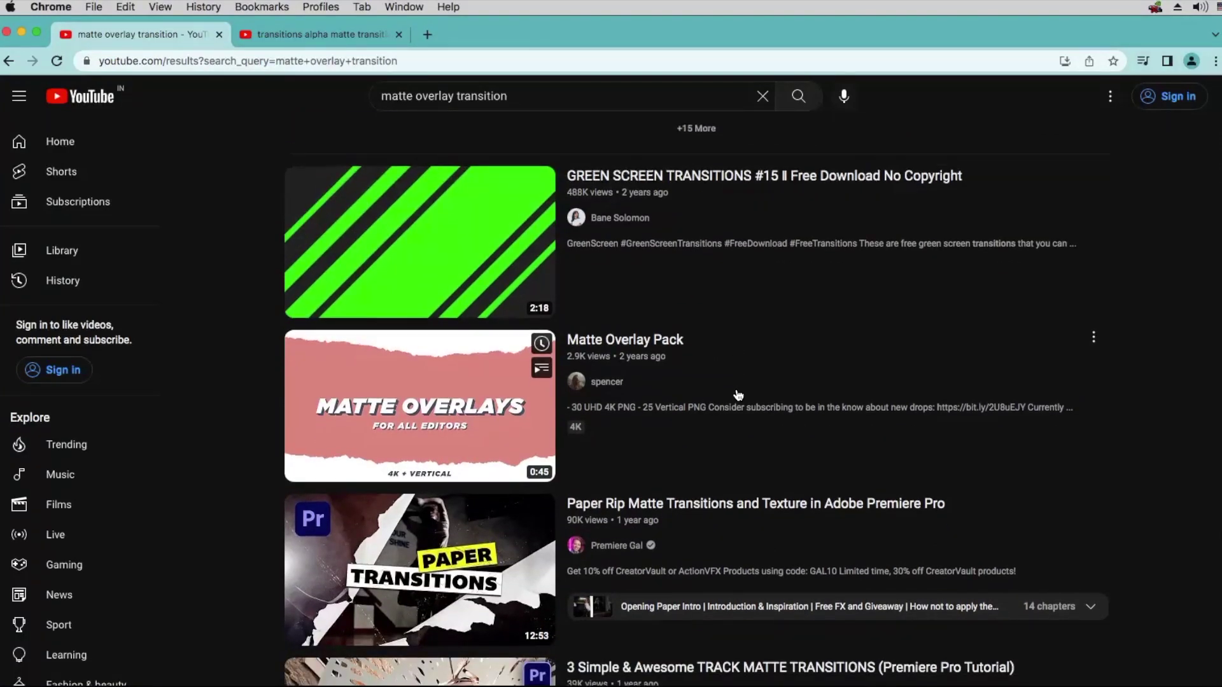
scroll(739, 394, "down", 6)
scroll(738, 393, "down", 5)
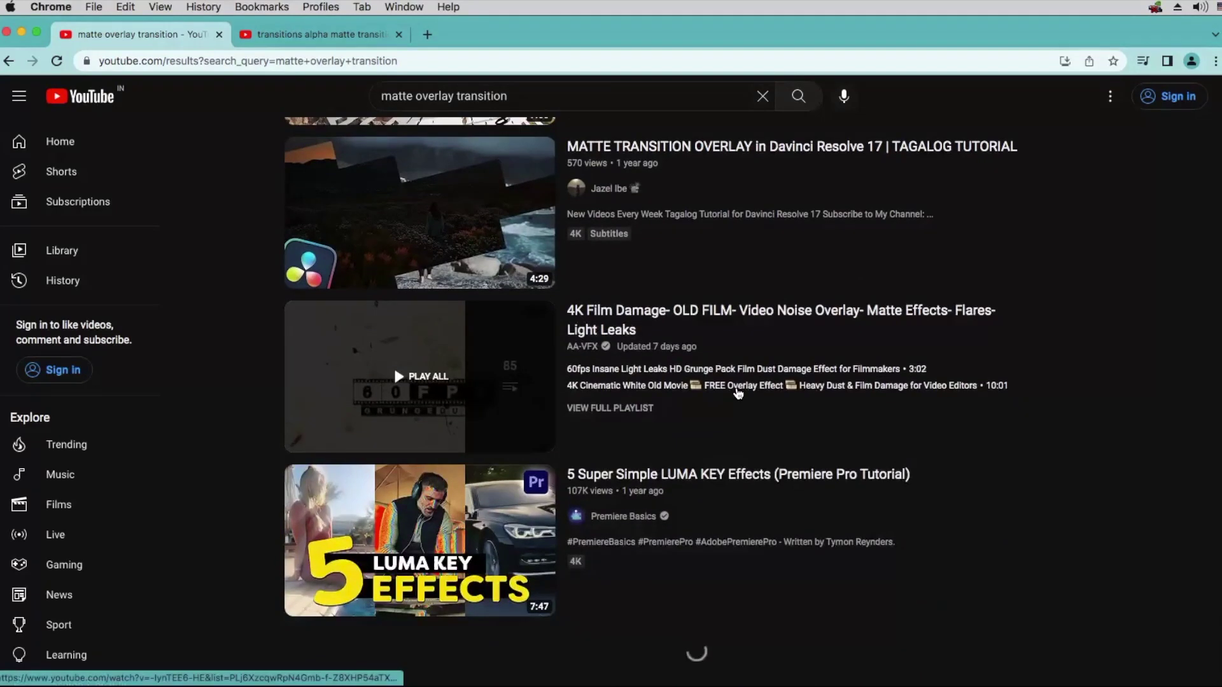
scroll(738, 392, "down", 9)
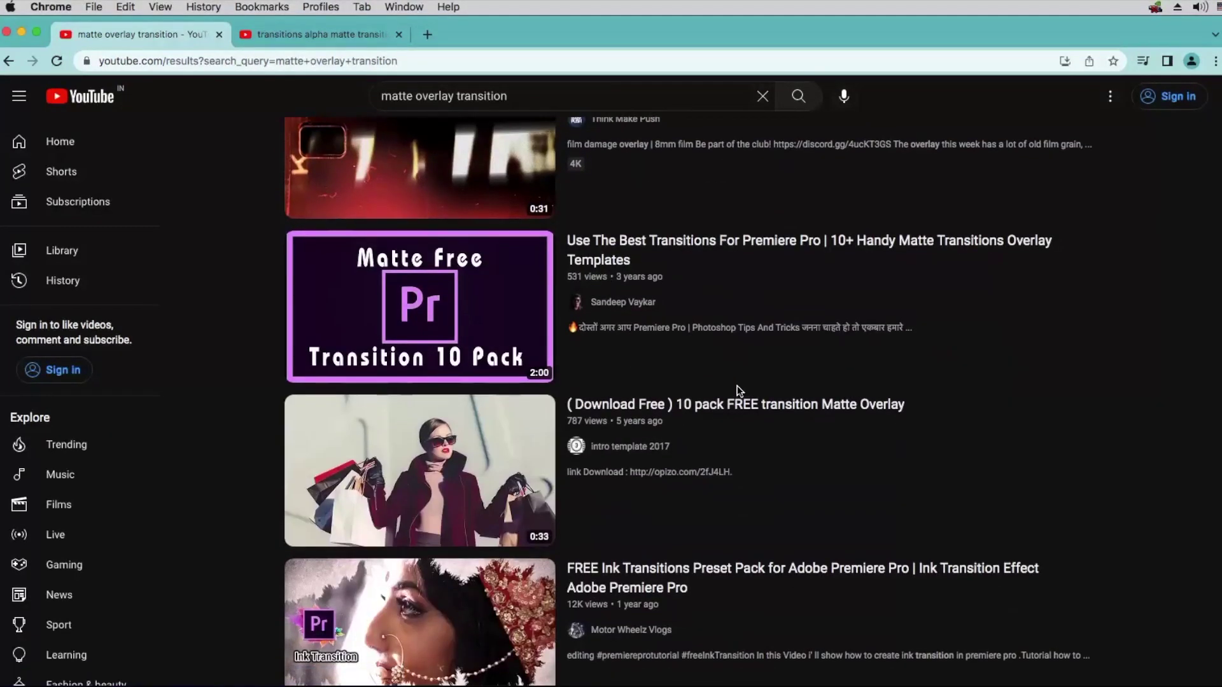
scroll(738, 393, "down", 4)
mouse_move(424, 398)
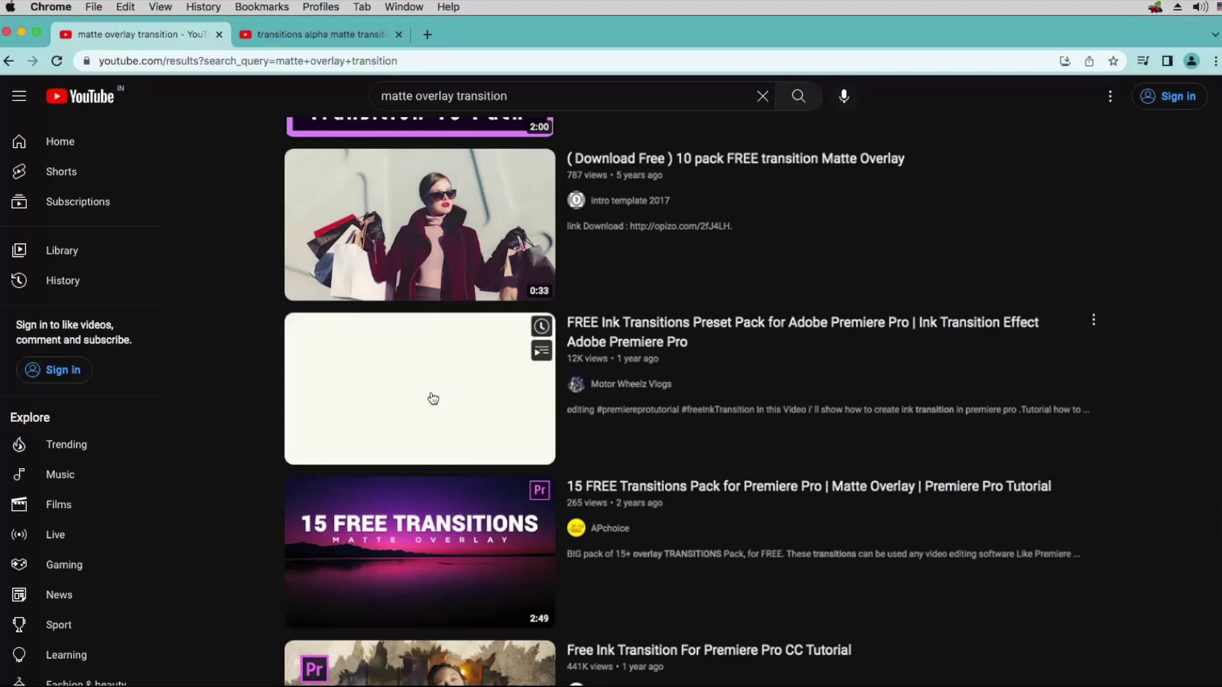
scroll(786, 375, "down", 6)
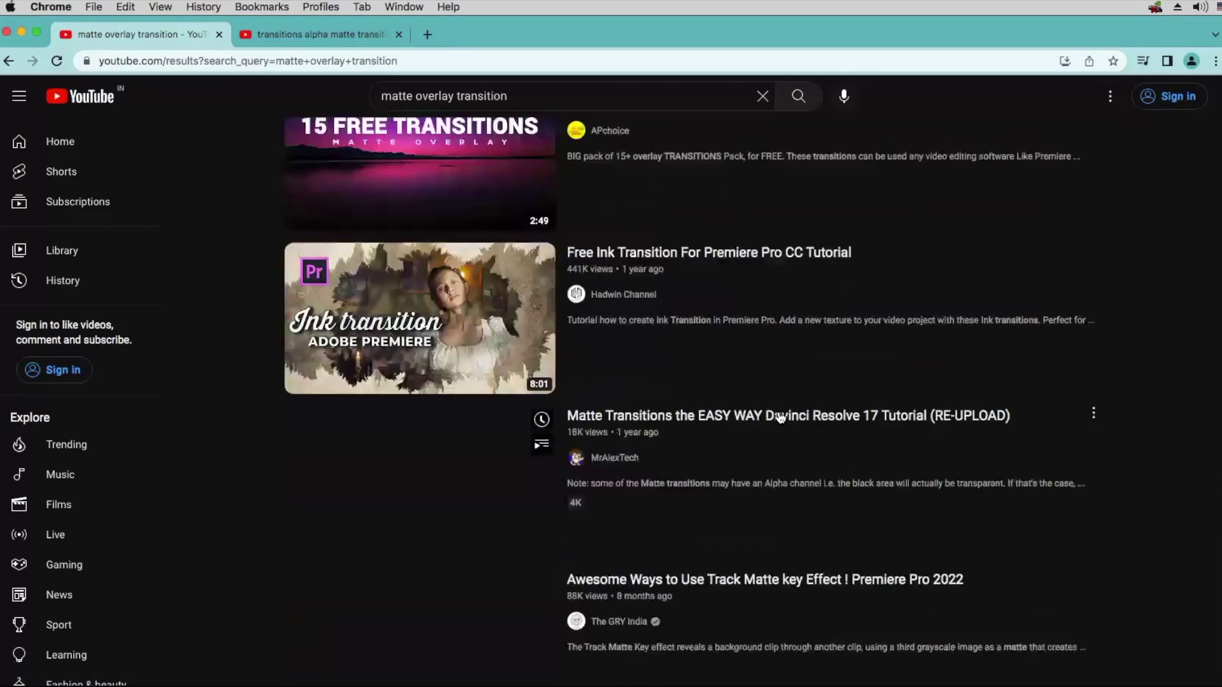
scroll(779, 418, "down", 1)
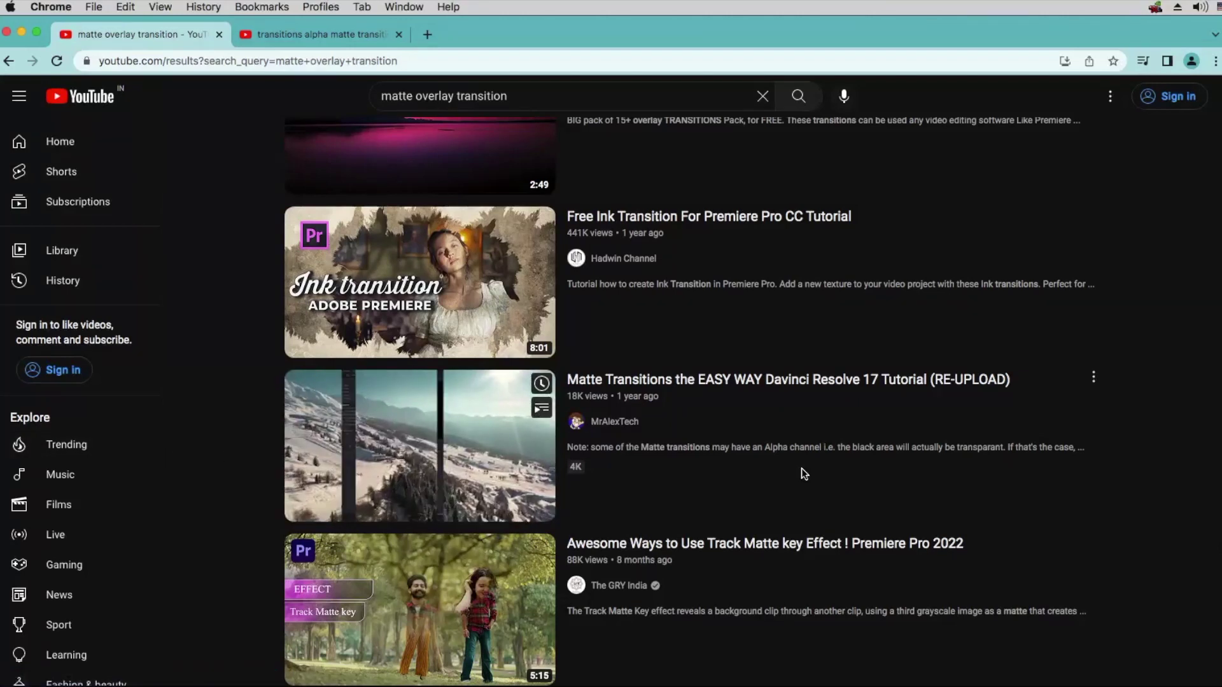
scroll(802, 473, "down", 3)
scroll(804, 474, "down", 4)
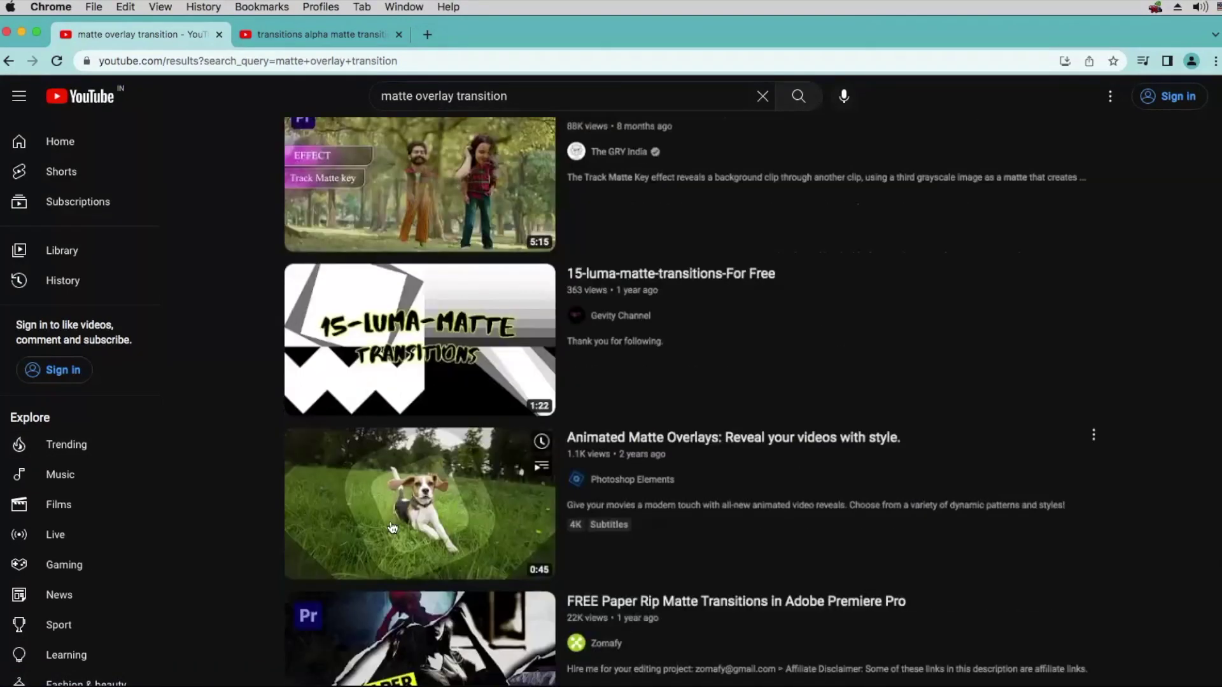
scroll(429, 525, "down", 3)
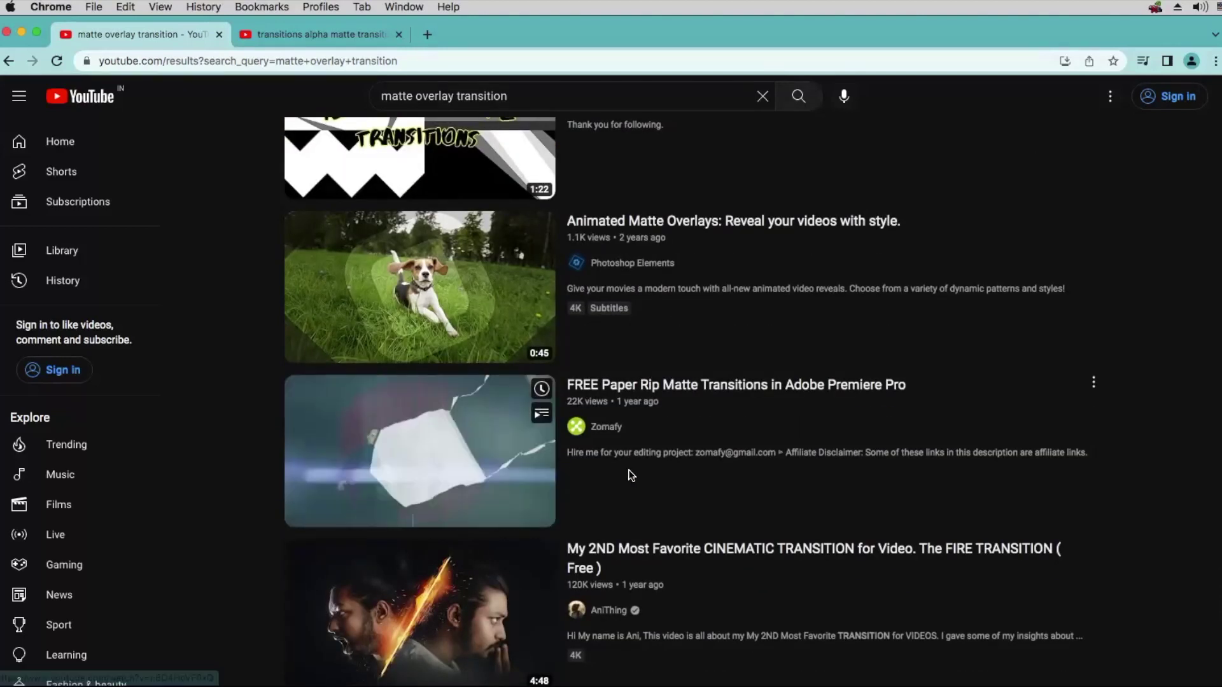
scroll(687, 431, "down", 10)
Step: Replace the YouTube query with "overlay effects" and run the search
scroll(686, 407, "up", 15)
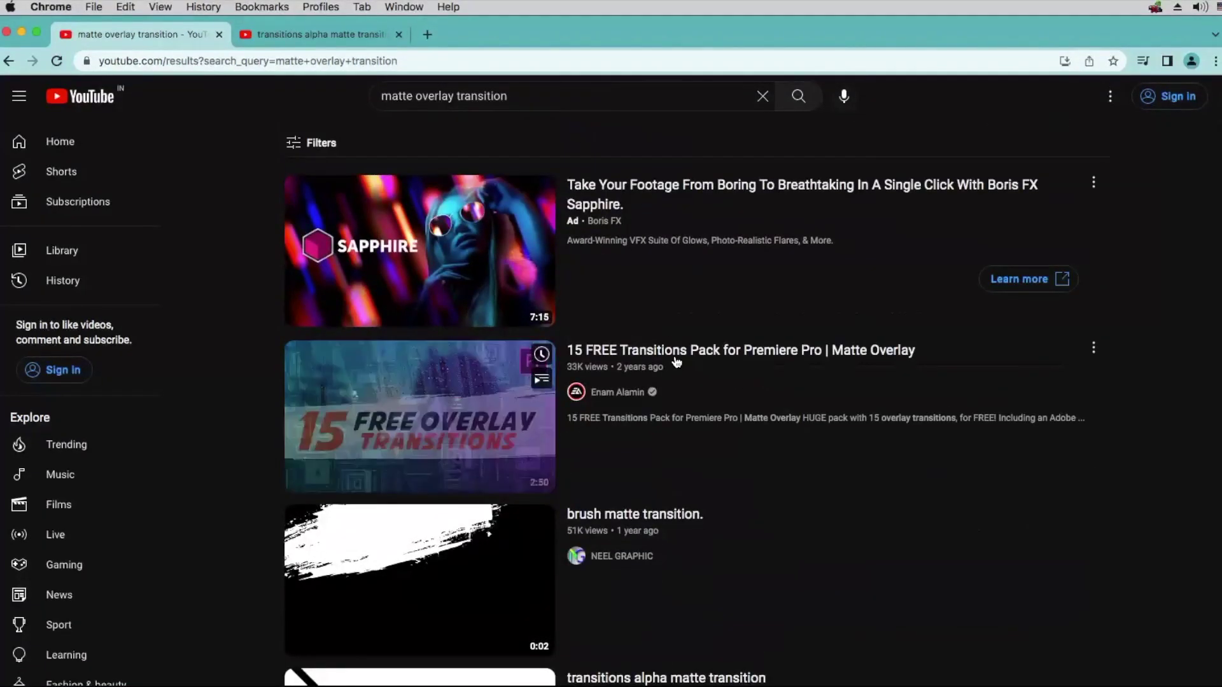
left_click_drag(515, 100, 362, 102)
type("o")
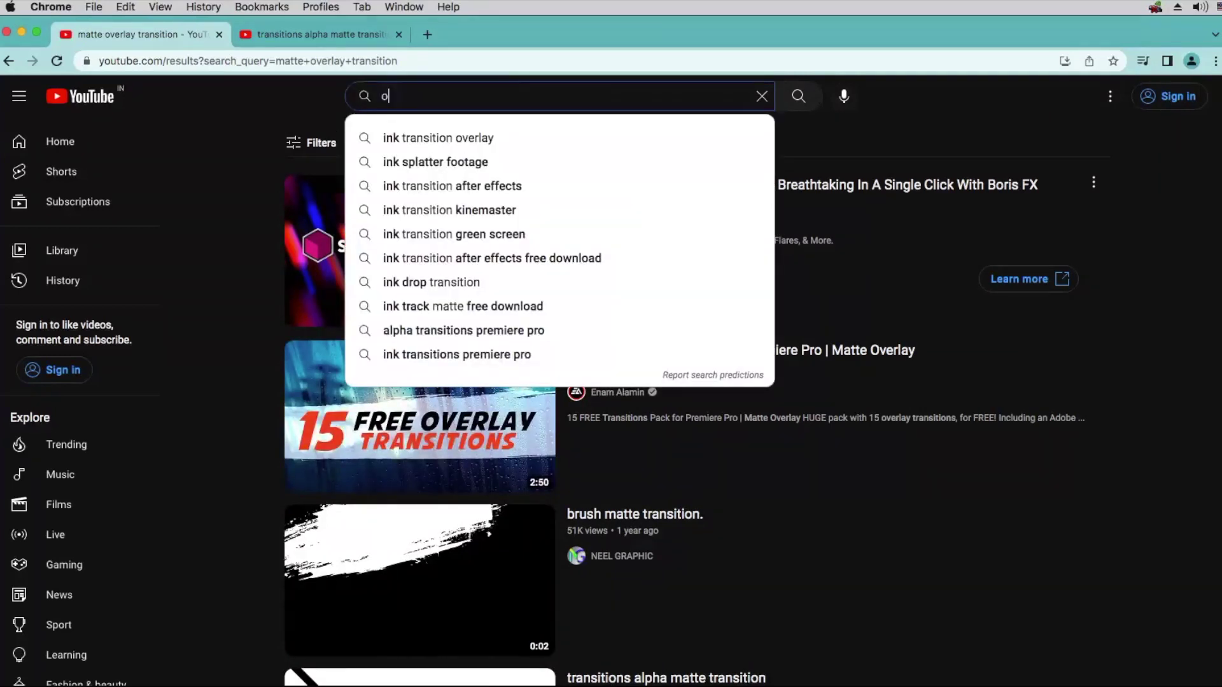
type("verlay effects")
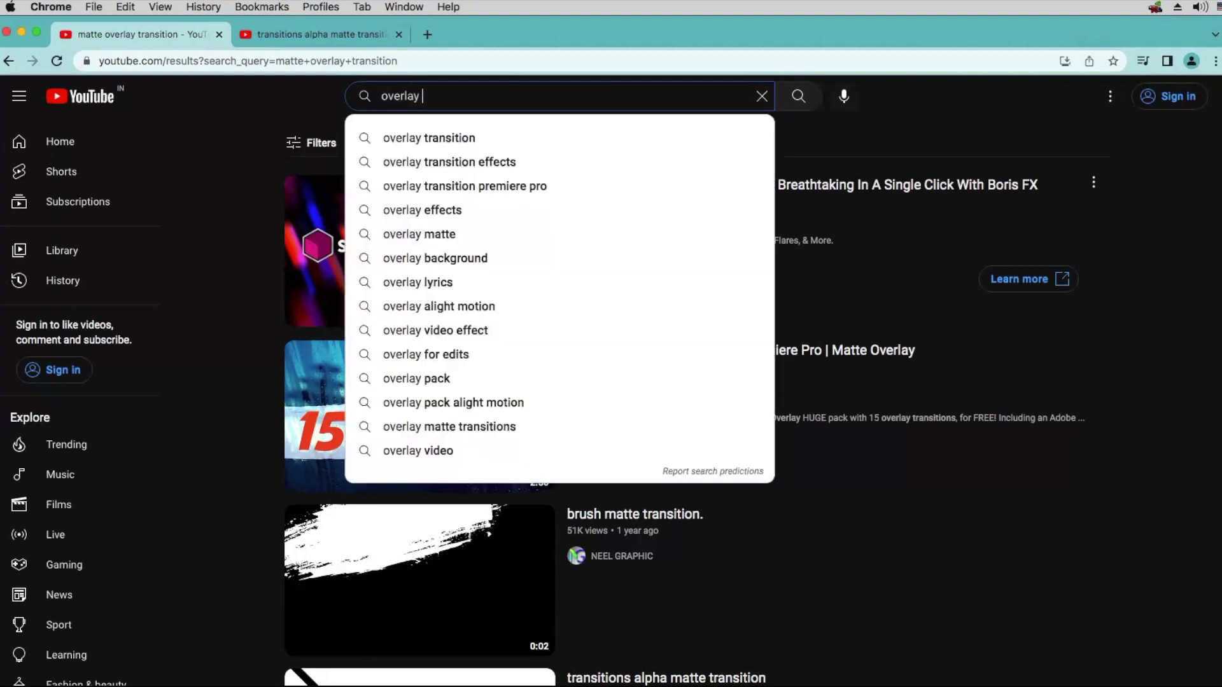
key("Return")
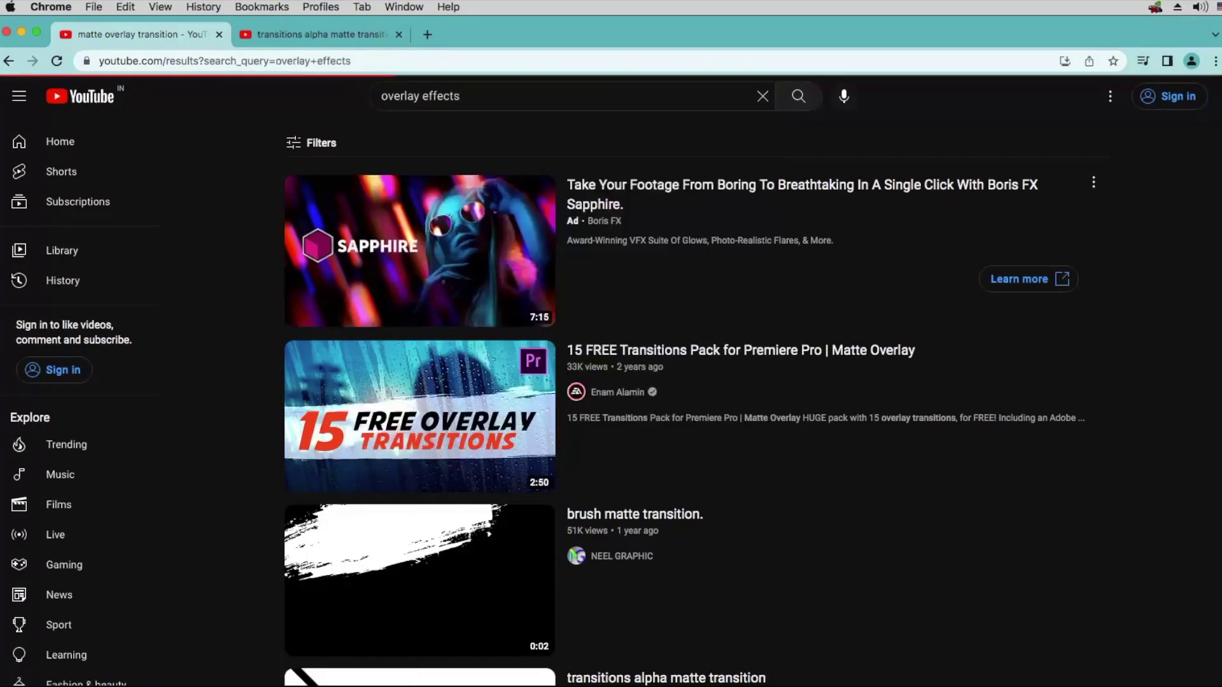
Step: Open the "overlay" playlist in a new tab and watch its Professional Light Leaks Film Burn Overlay video, dismissing the banner ad
scroll(420, 257, "down", 1)
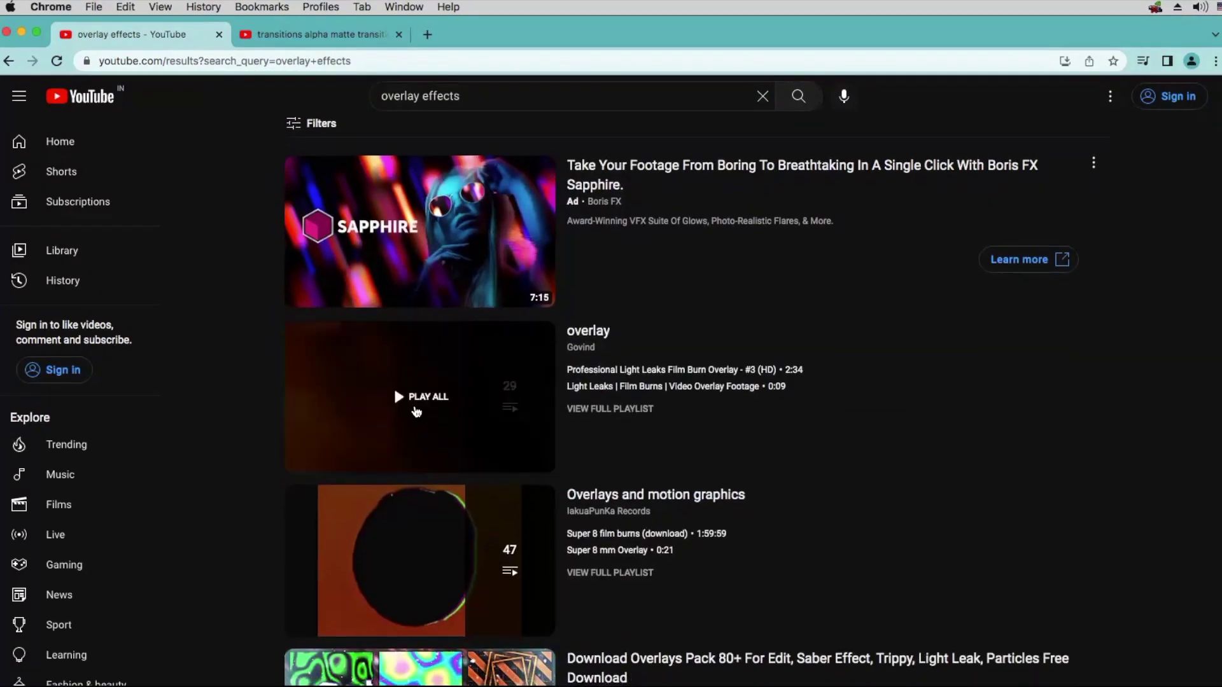
left_click(579, 338, "super")
left_click(468, 37)
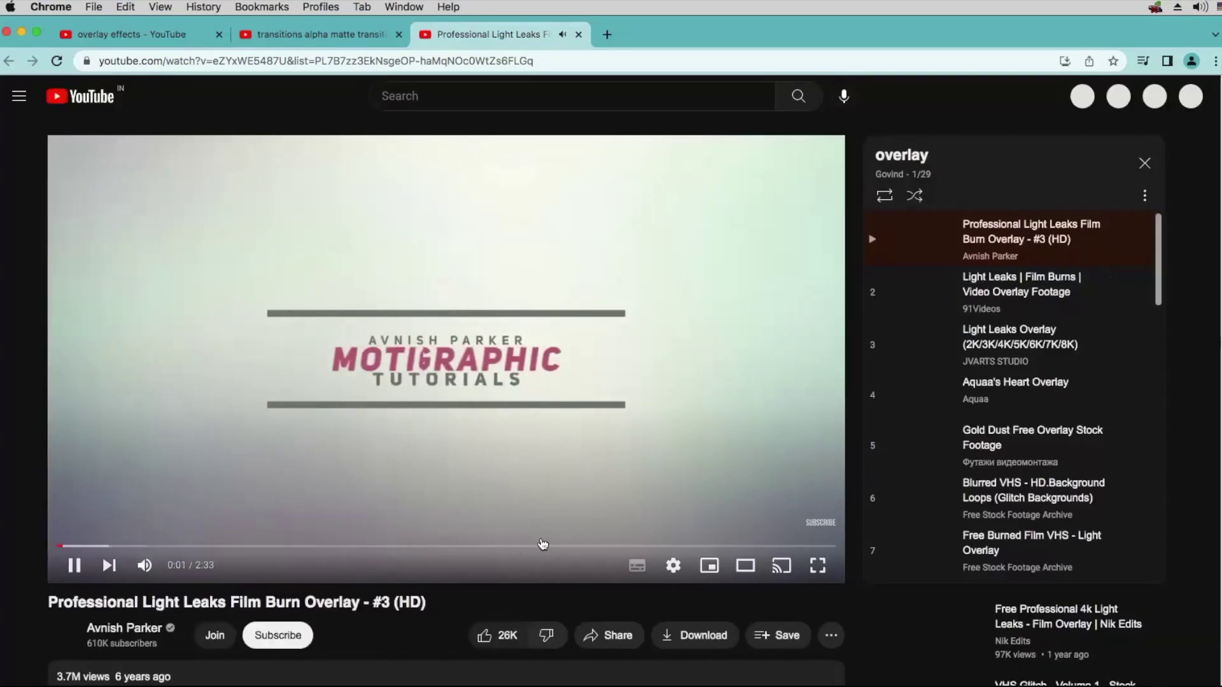
mouse_move(801, 521)
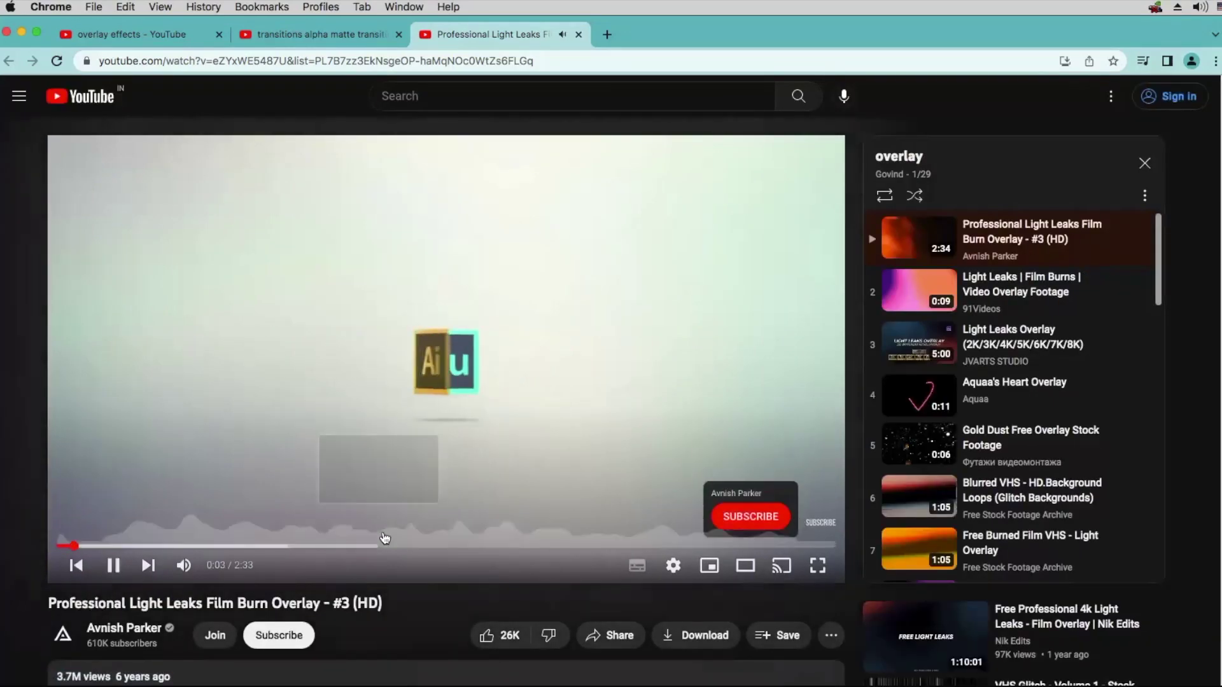
left_click(112, 546)
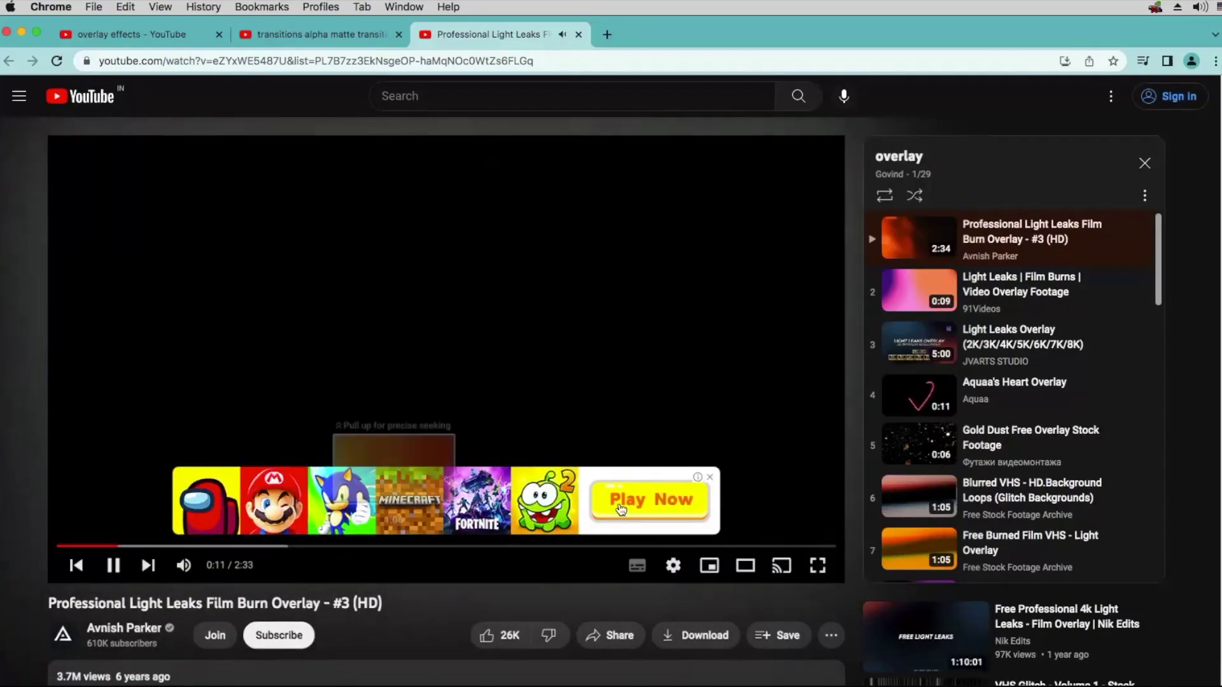
left_click(709, 478)
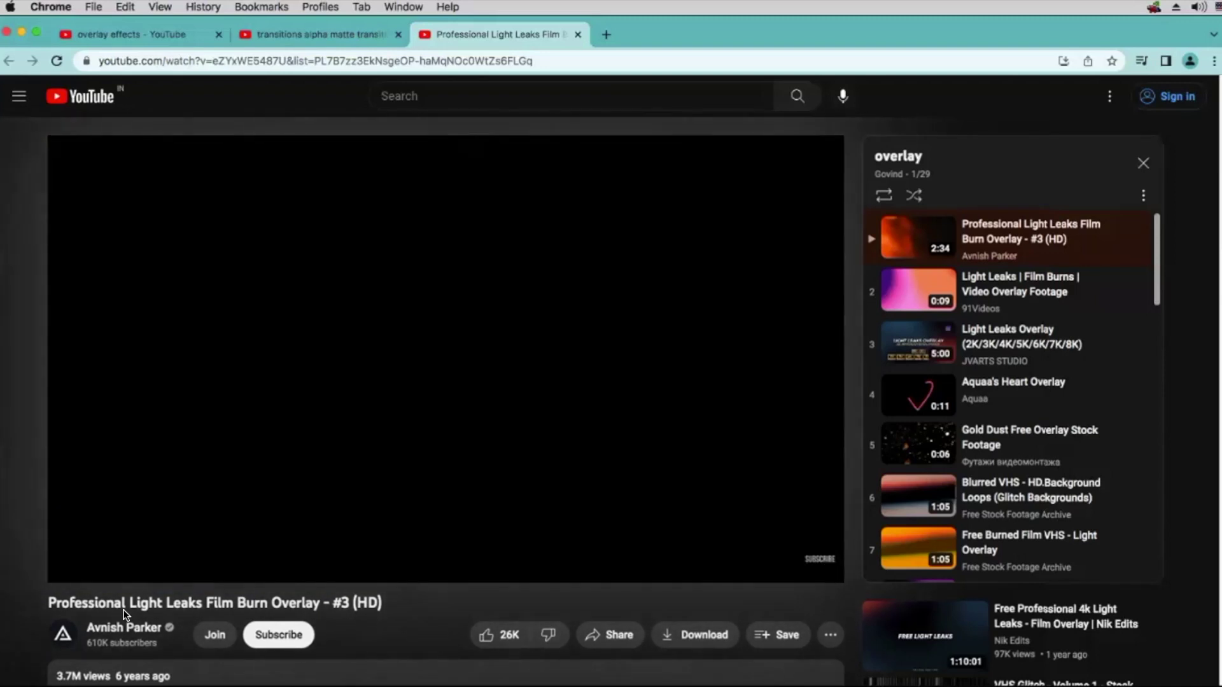
left_click(398, 478)
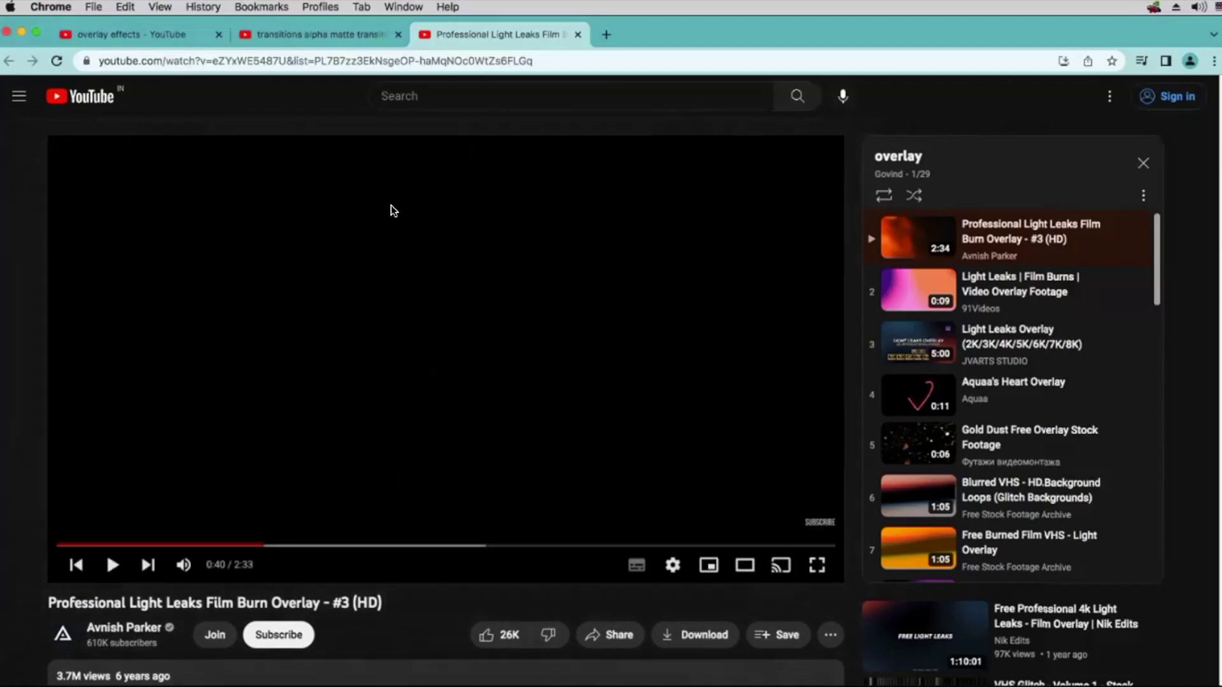
Step: Close the alpha matte transition video and examine the overlay playlists and packs in the "overlay effects" results
left_click(343, 38)
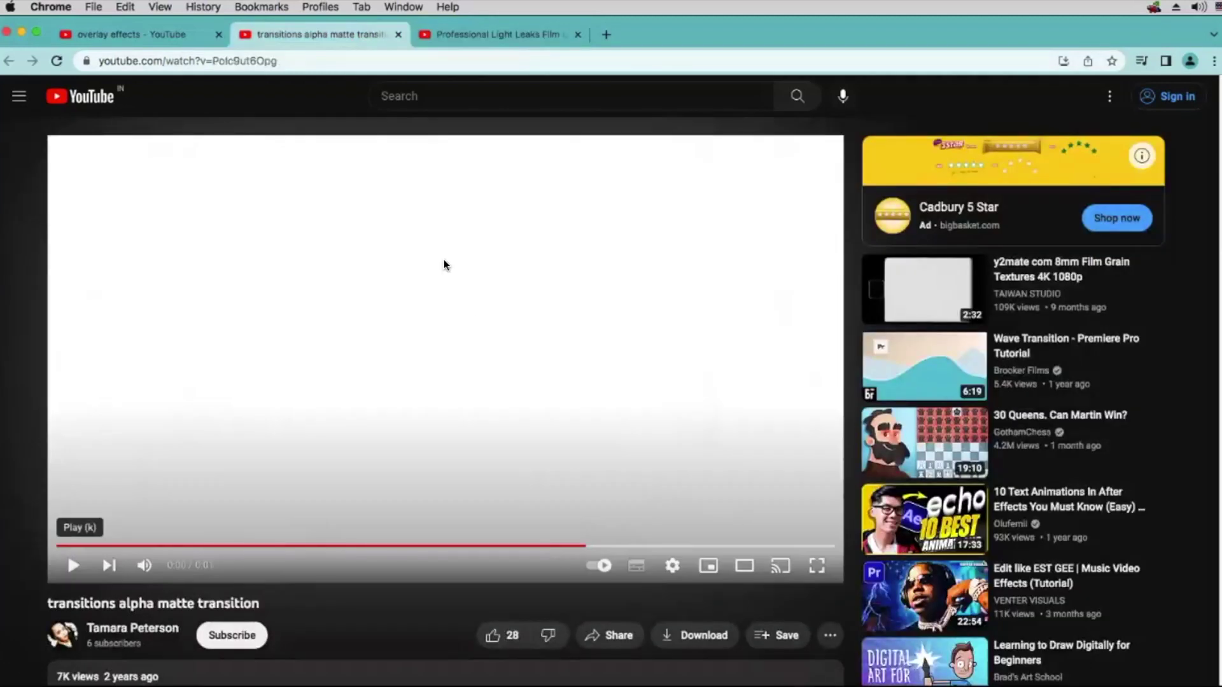
left_click(397, 34)
left_click(148, 33)
scroll(482, 306, "down", 5)
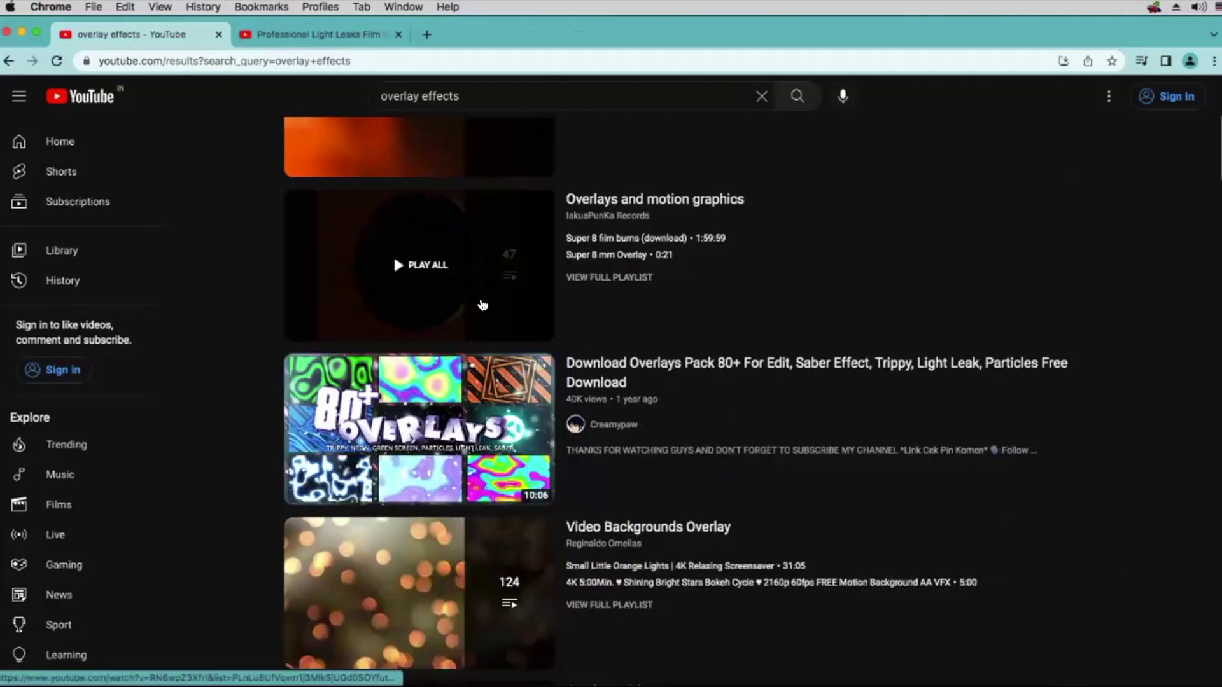
scroll(483, 305, "down", 10)
scroll(472, 312, "up", 5)
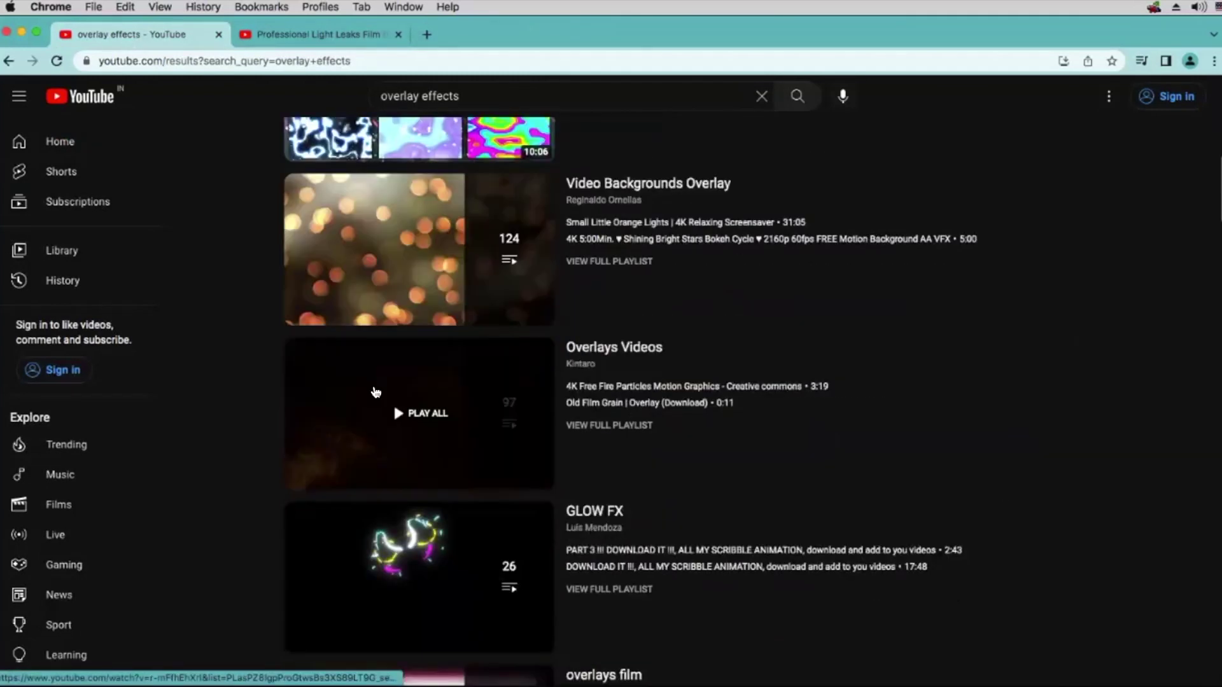
Step: Switch to Final Cut Pro and preview the golden particle text reveal and Opener - NC - 01 clips in the Footage event
key("super+Tab")
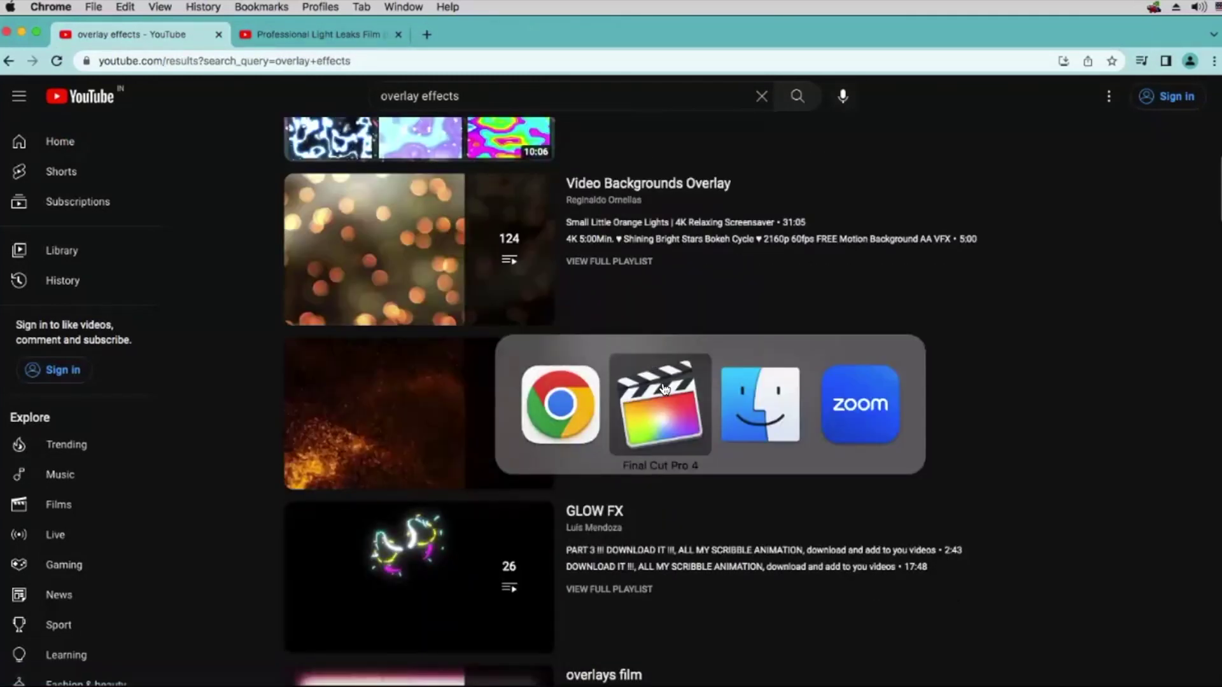
scroll(291, 255, "down", 3)
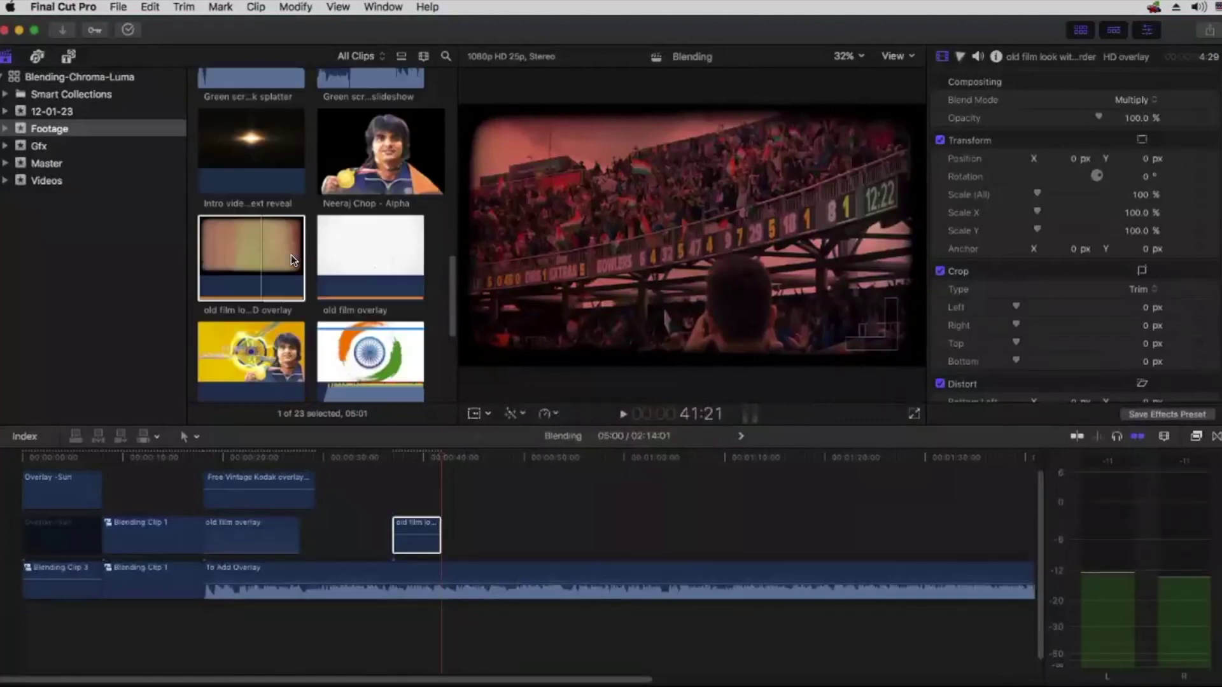
left_click(268, 149)
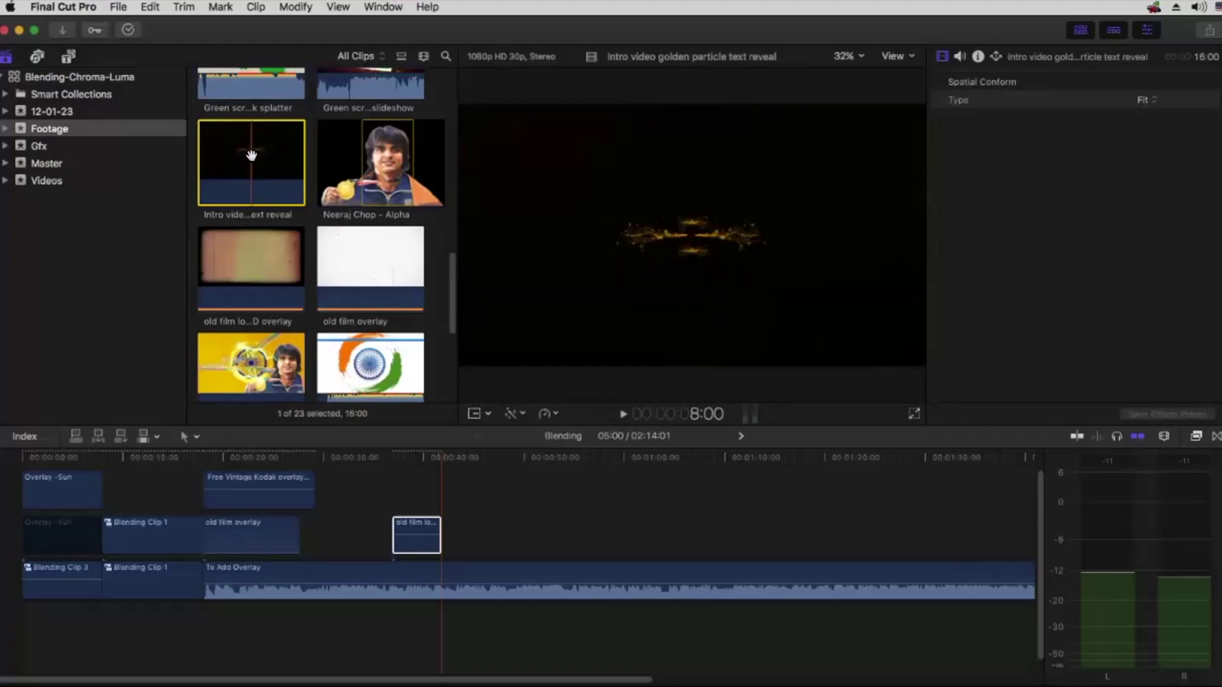
left_click(277, 368)
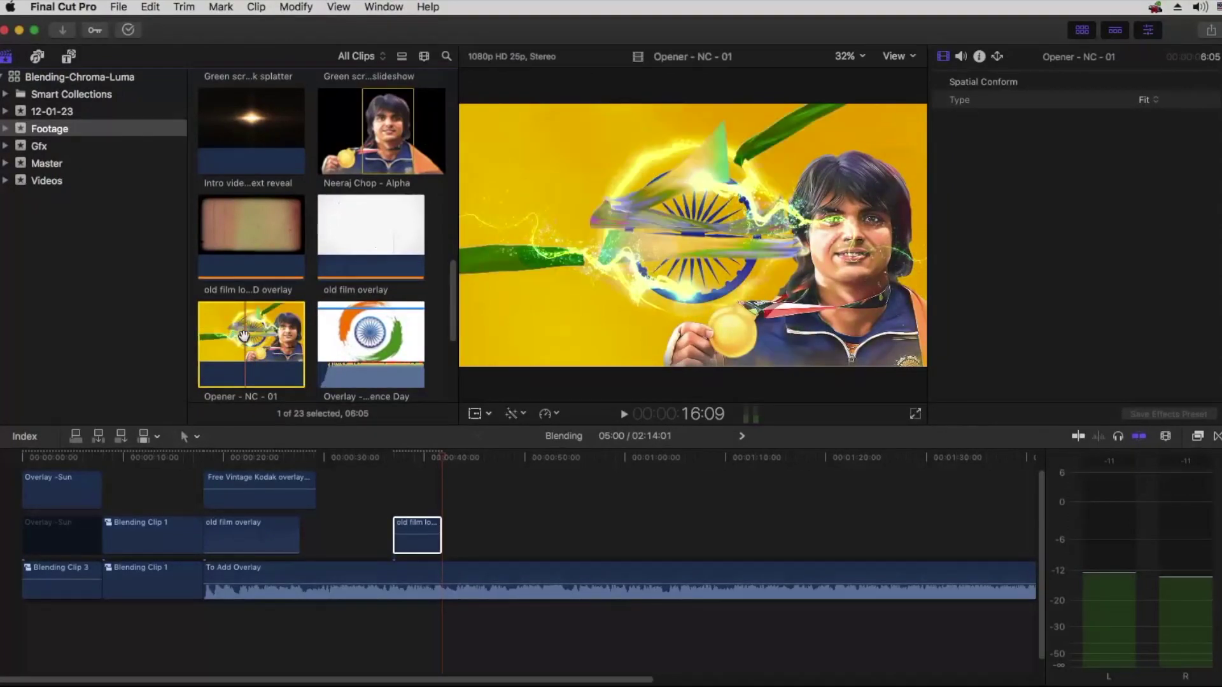
key("space")
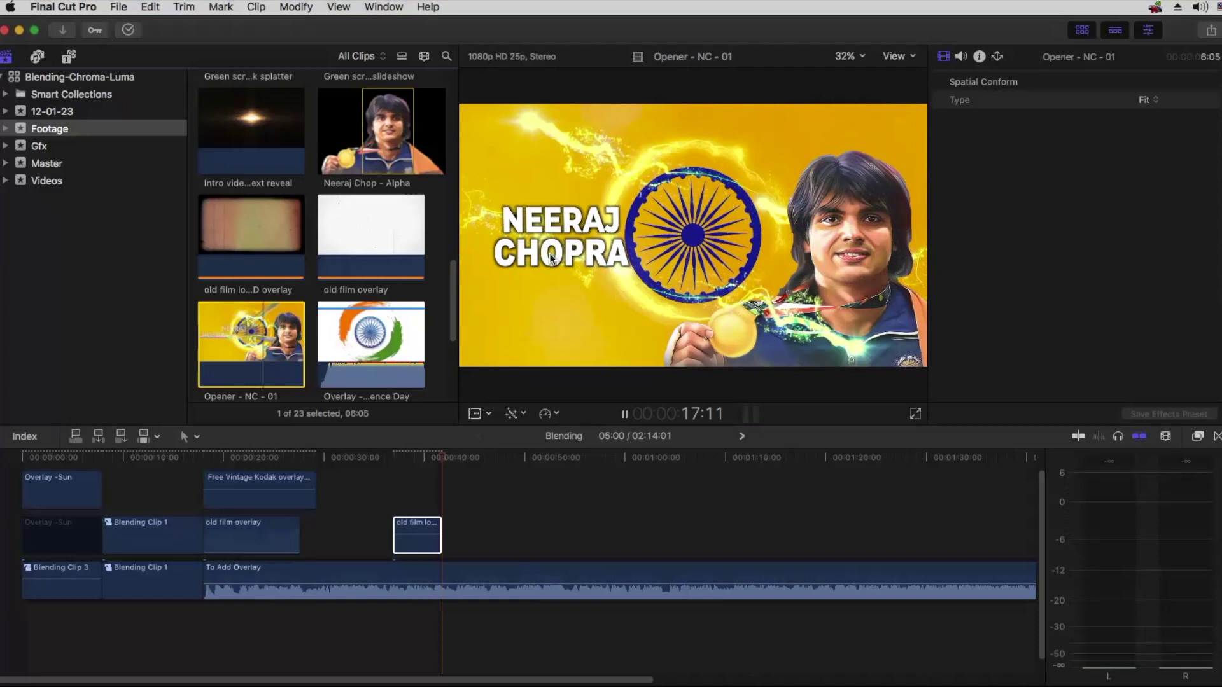
key("space")
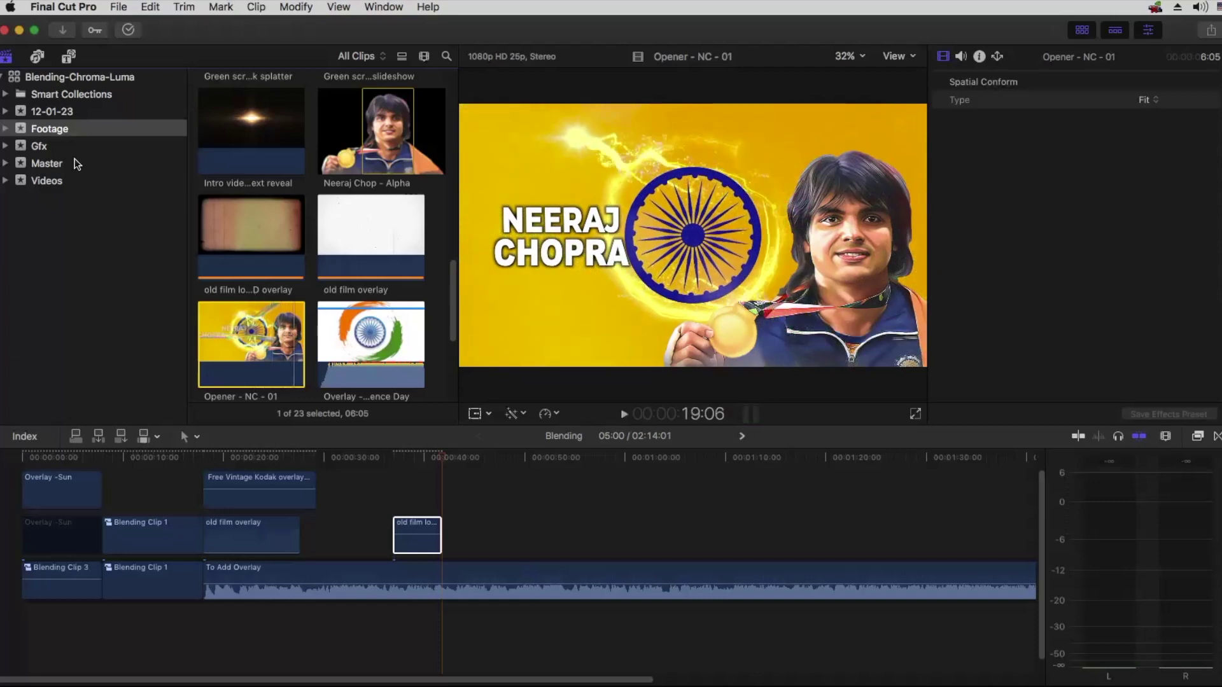
Step: Open the Master event and play the JKB - Title - Alpha Master clip
left_click(87, 163)
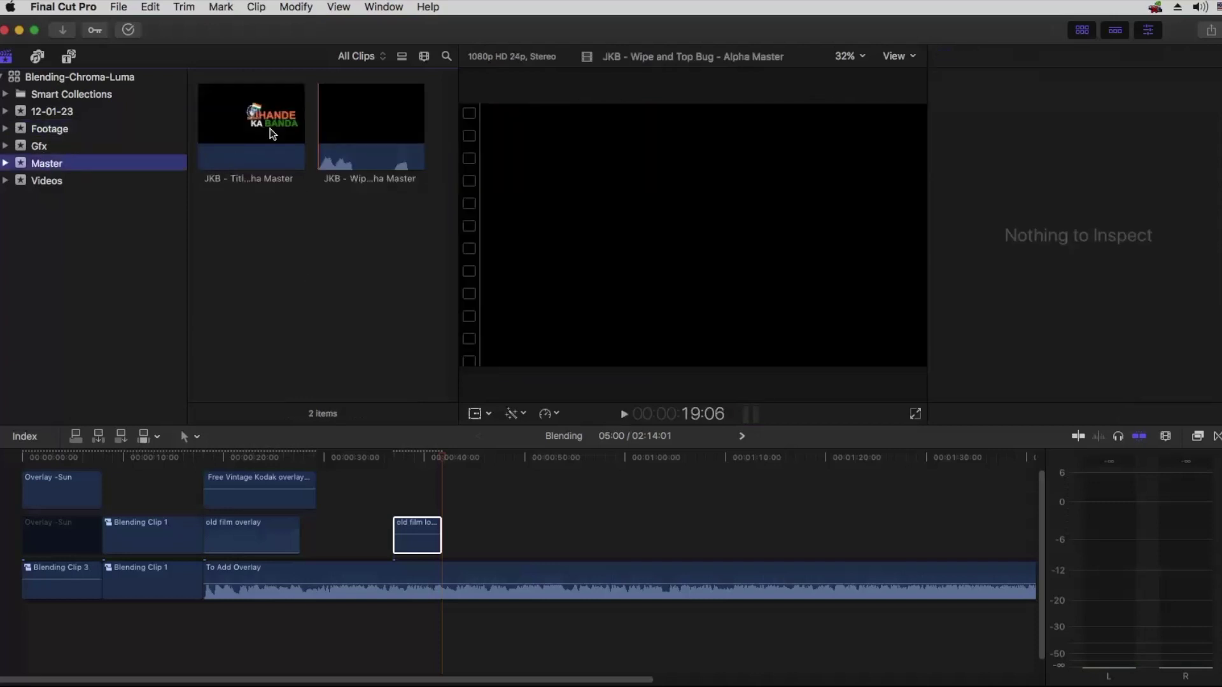
left_click(263, 124)
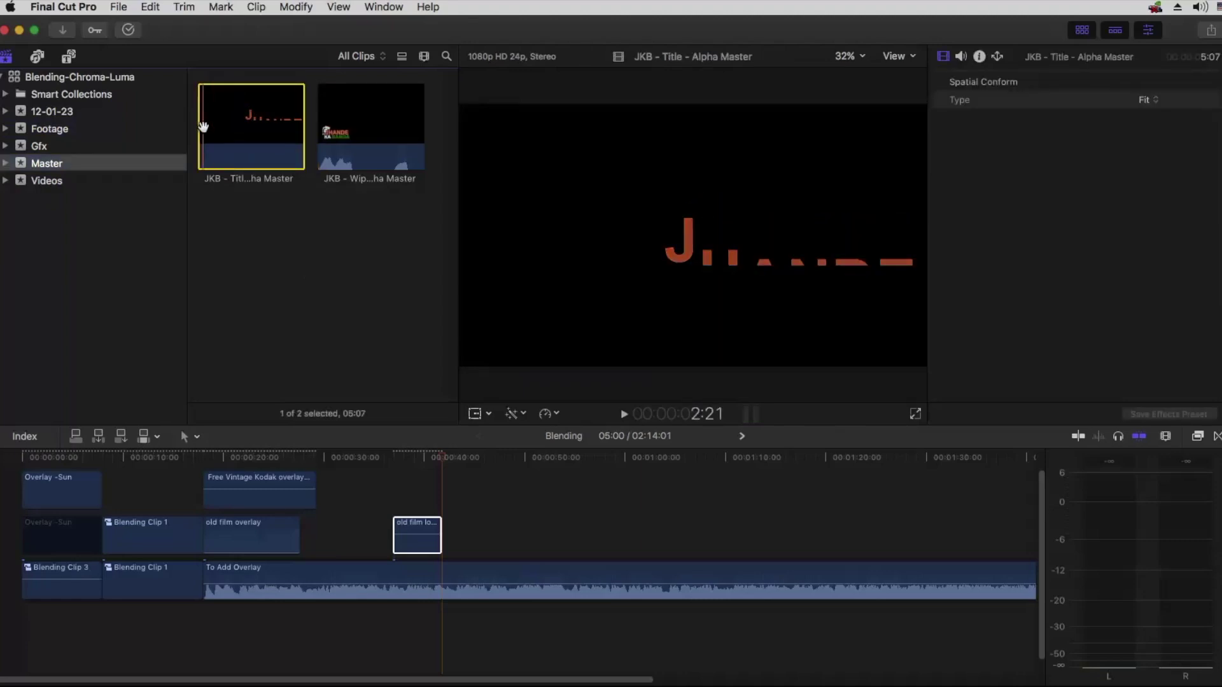
key("space")
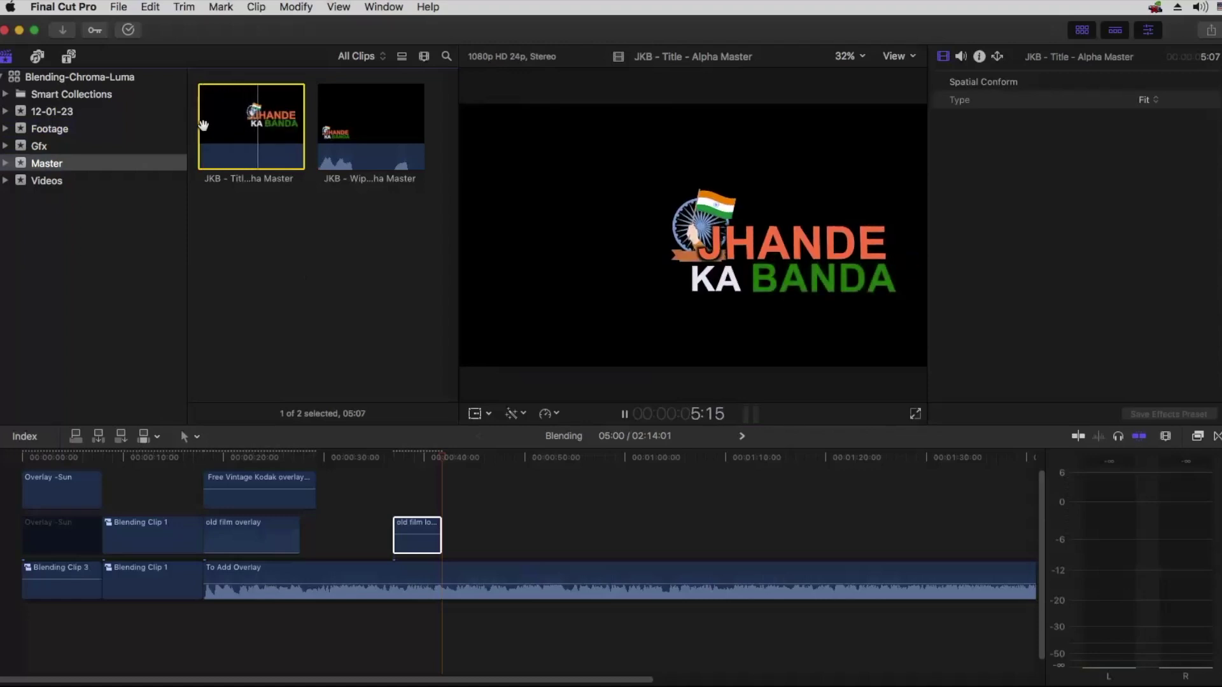
key("space")
Step: Play the JKB - Wipe and Top Bug - Alpha Master clip and replay its opening wipe
left_click(320, 129)
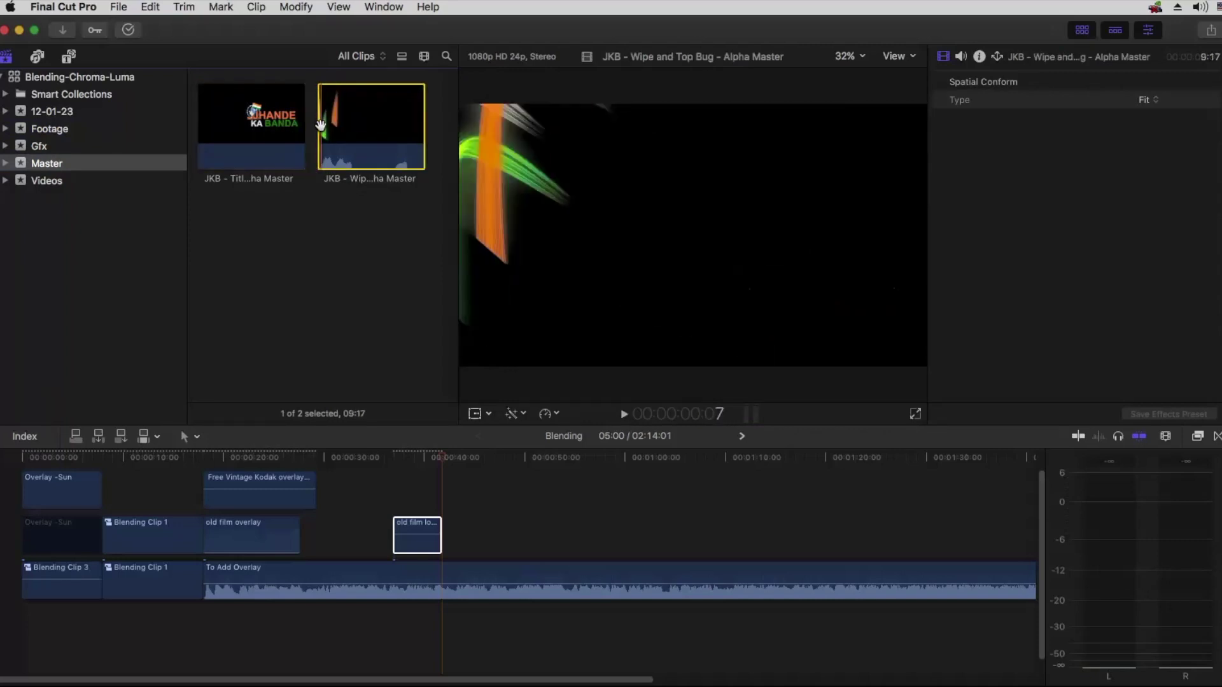
key("space")
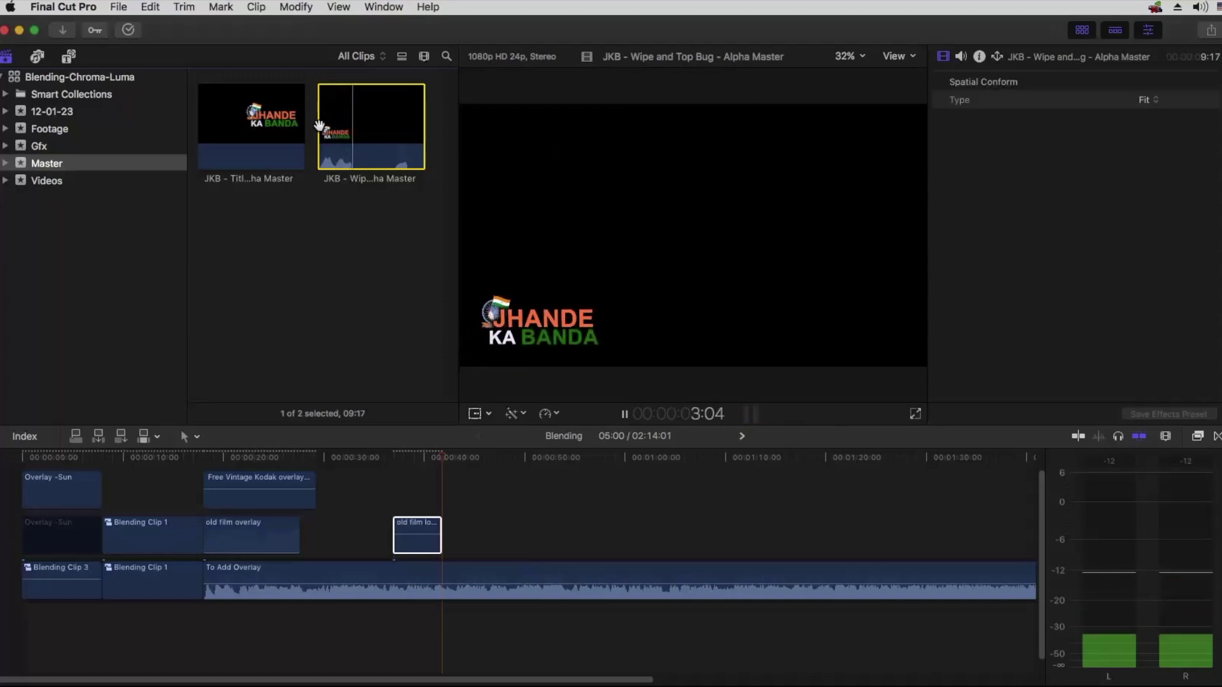
key("space")
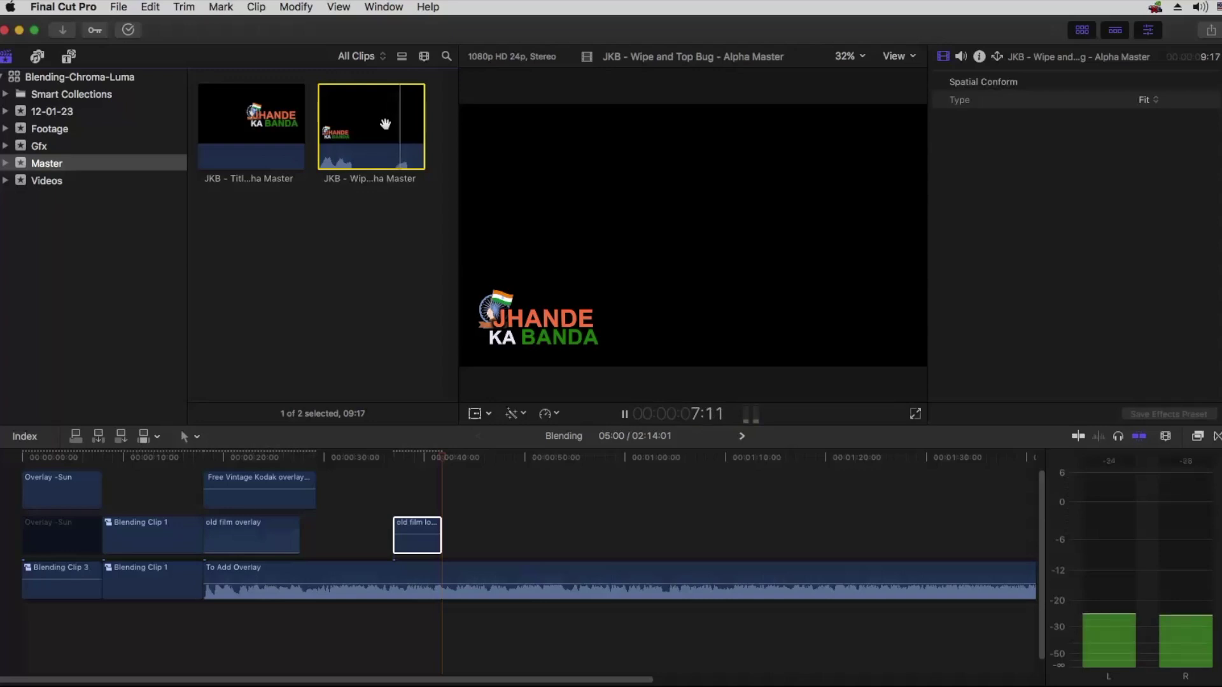
key("space")
left_click(334, 123)
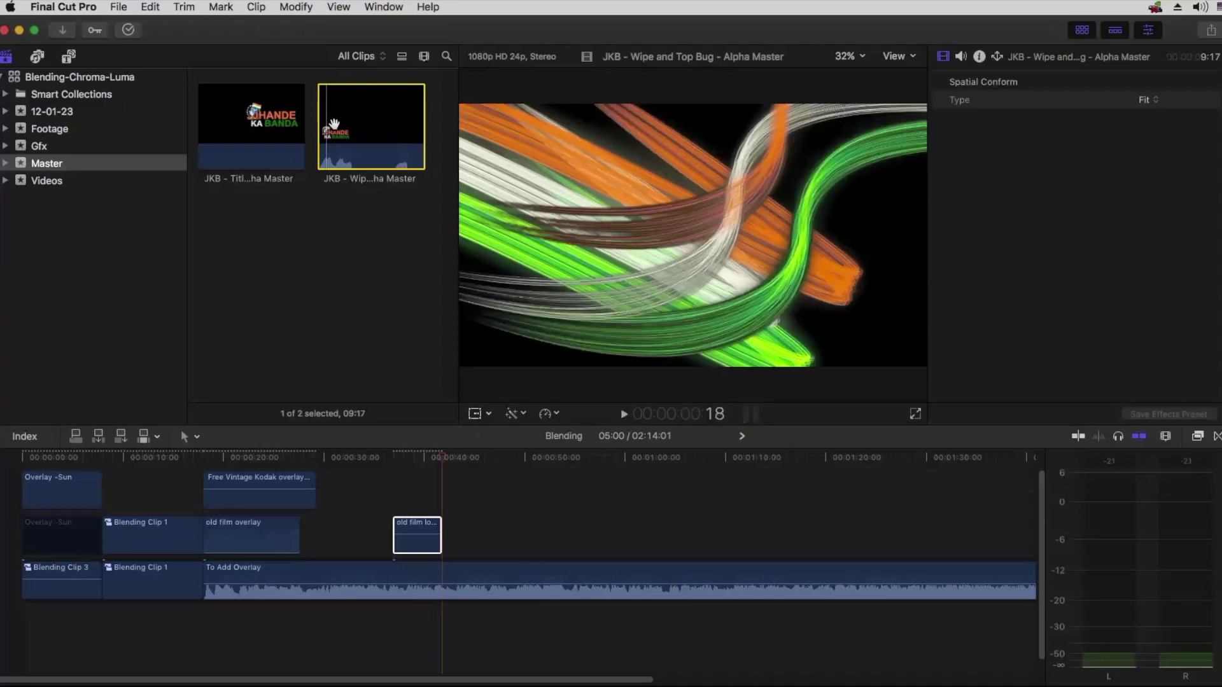
key("space")
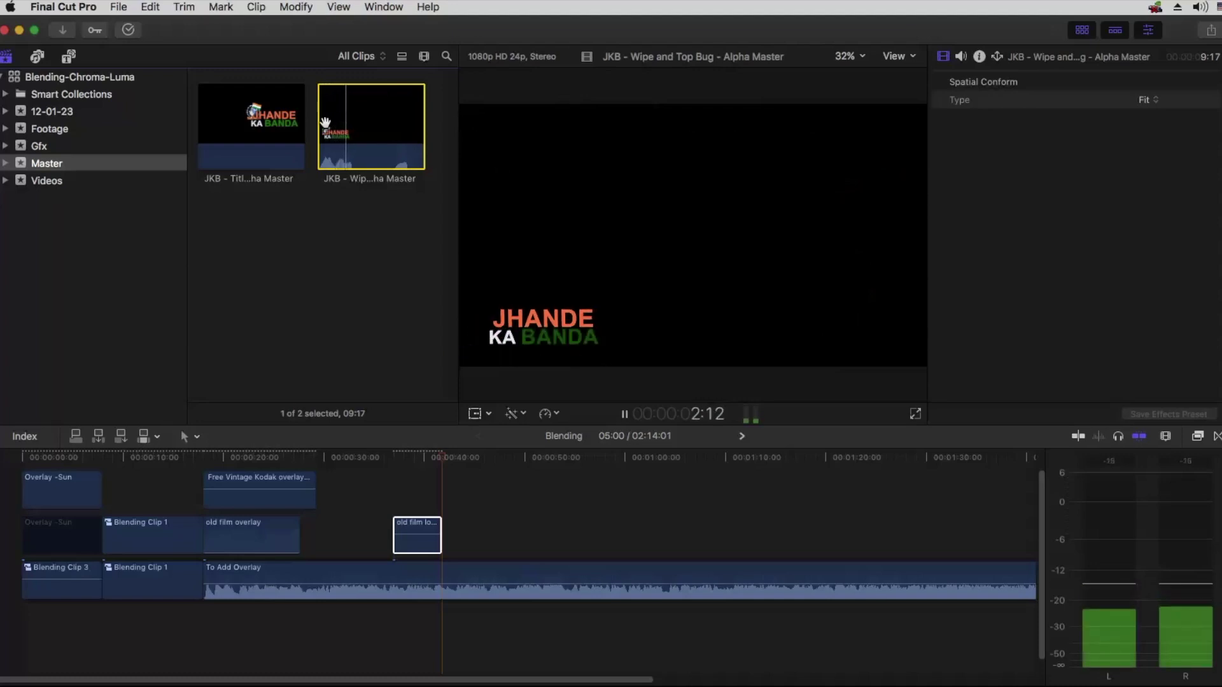
key("space")
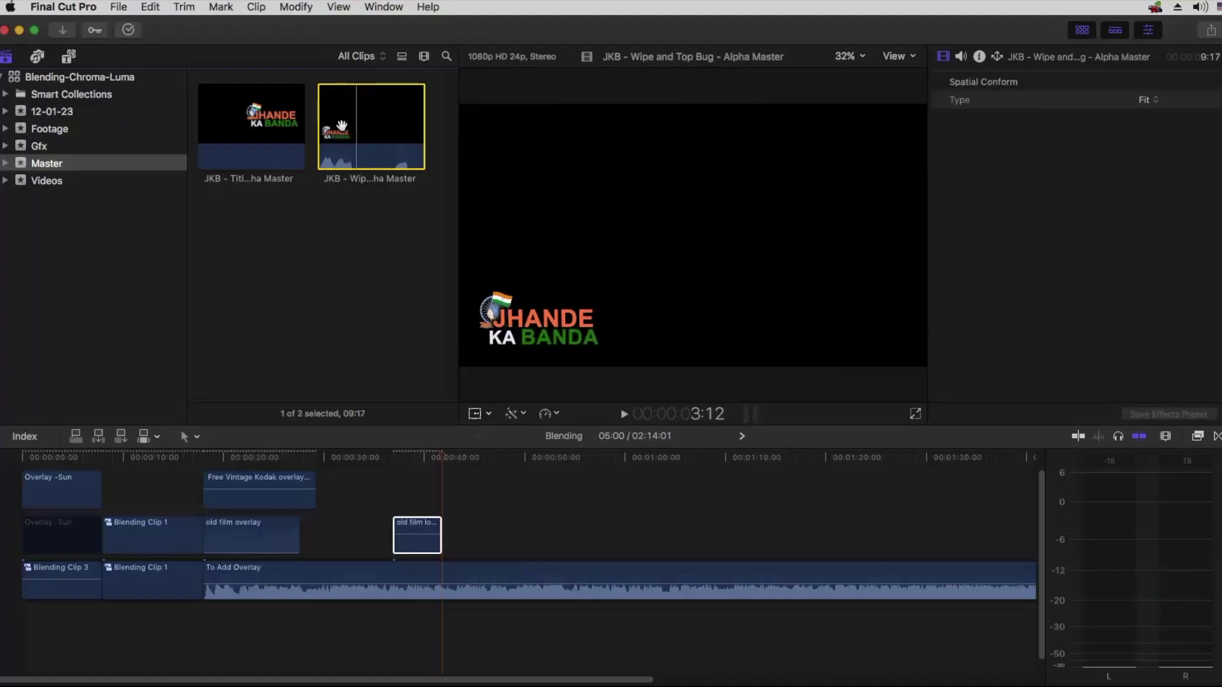
Step: Return to the Footage event and look through its clips for another overlay to blend
left_click(63, 132)
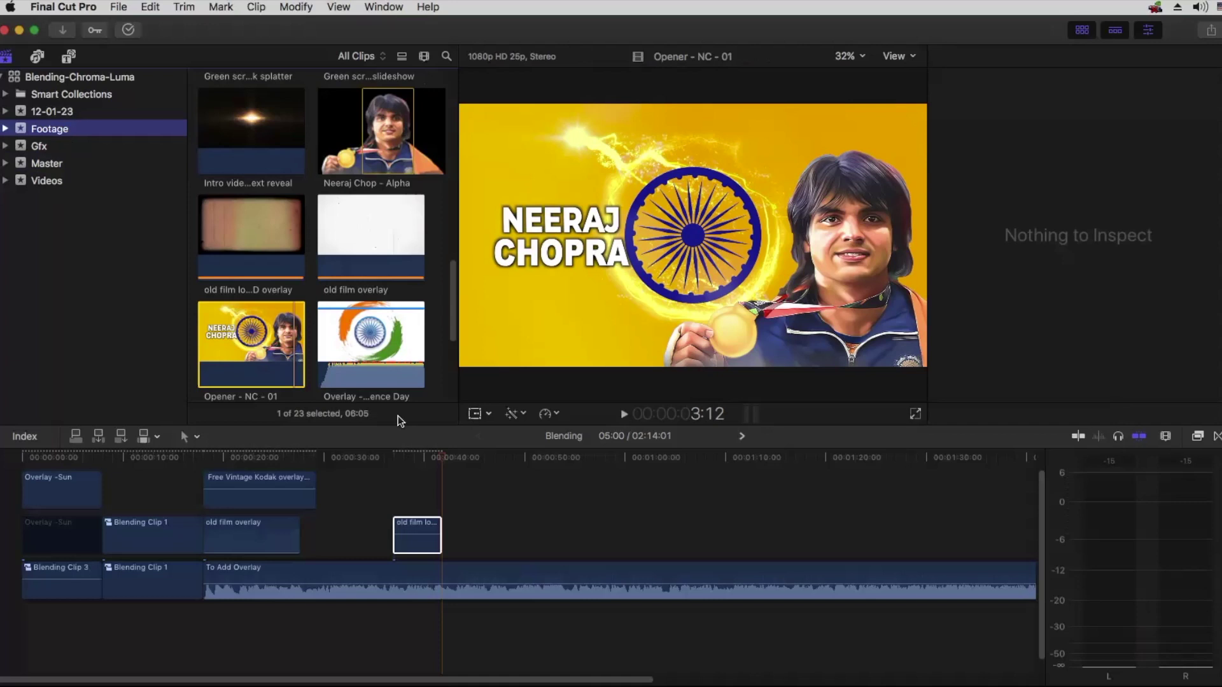
left_click(406, 482)
key("super+Tab")
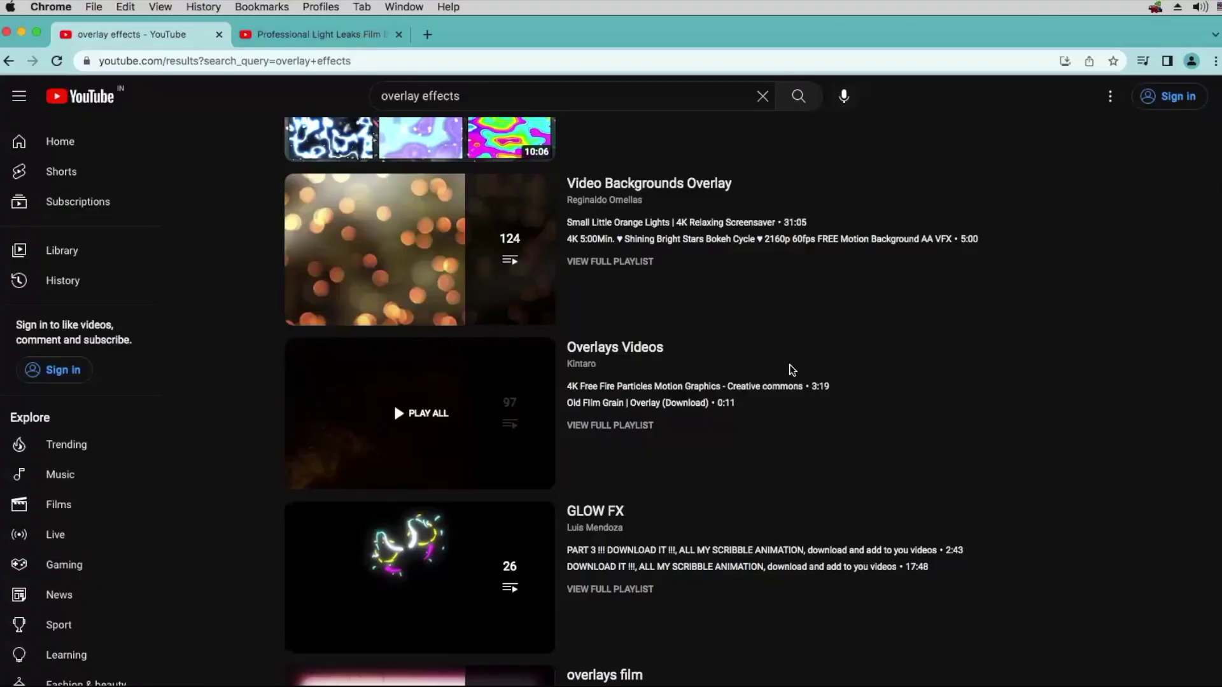
key("super+Tab")
scroll(286, 227, "up", 5)
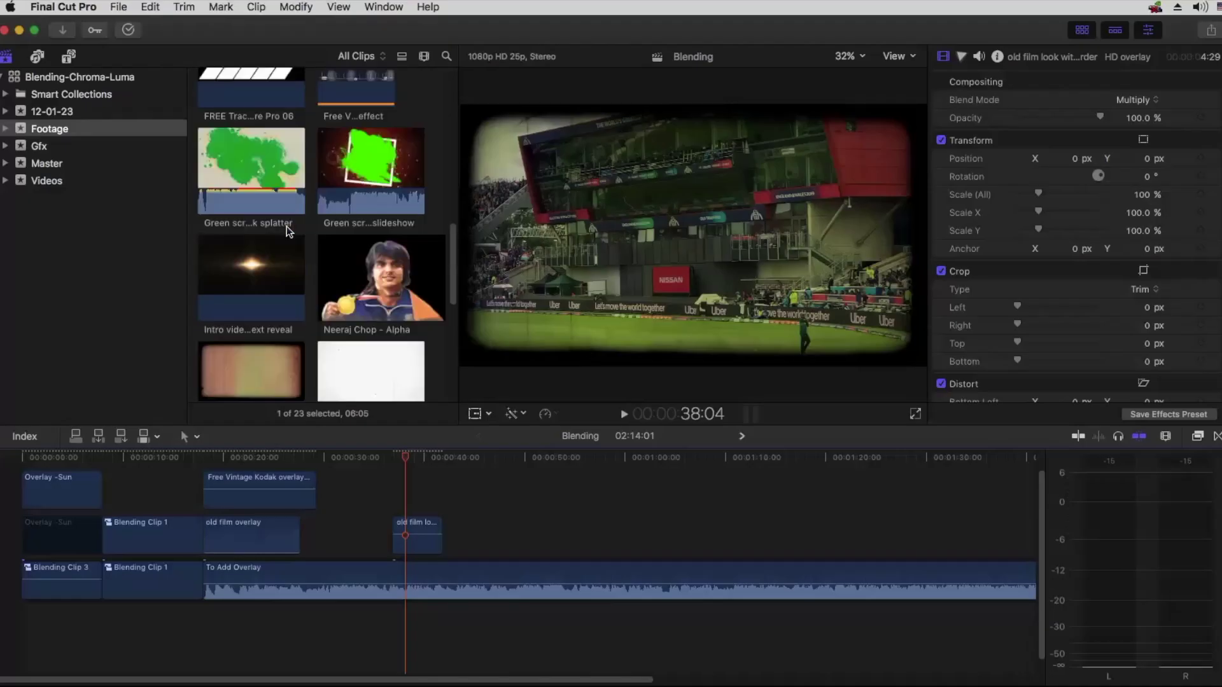
scroll(286, 226, "up", 4)
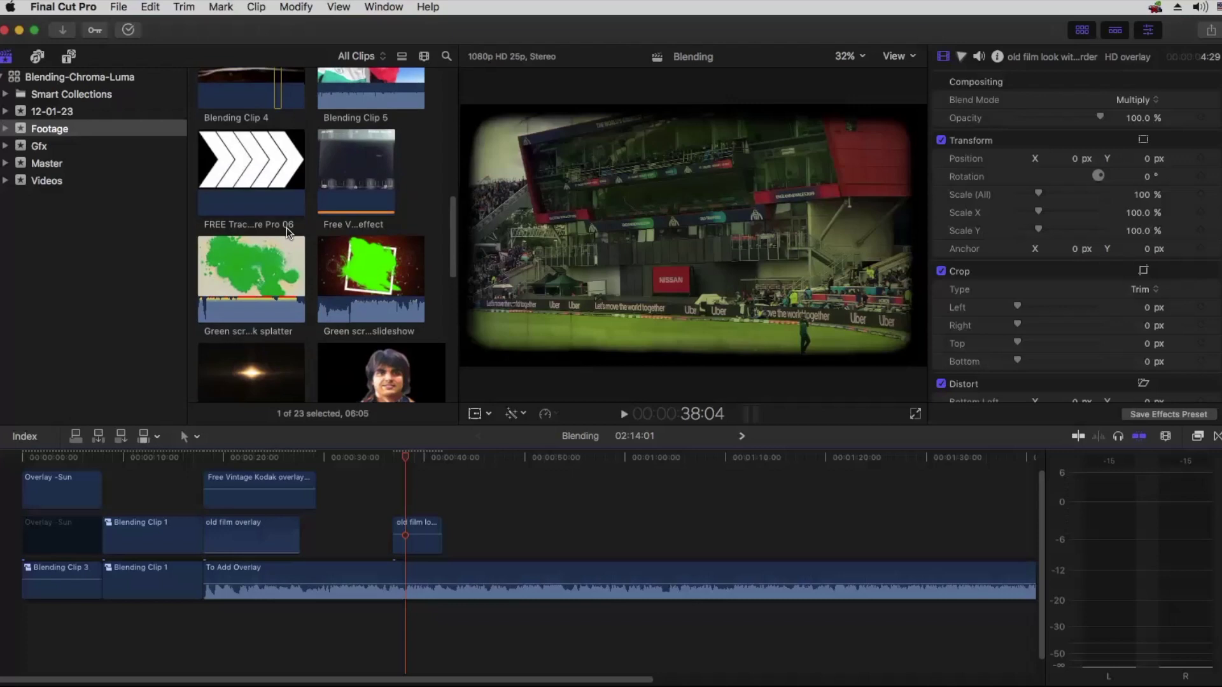
scroll(286, 231, "up", 4)
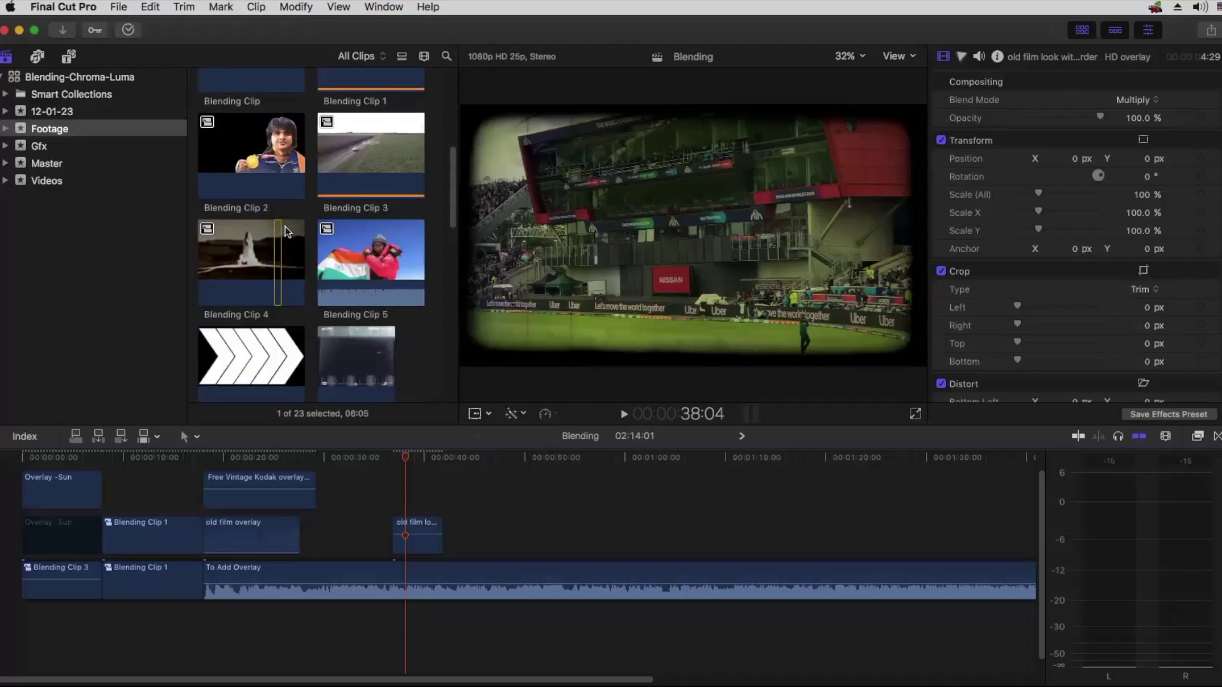
scroll(287, 231, "down", 8)
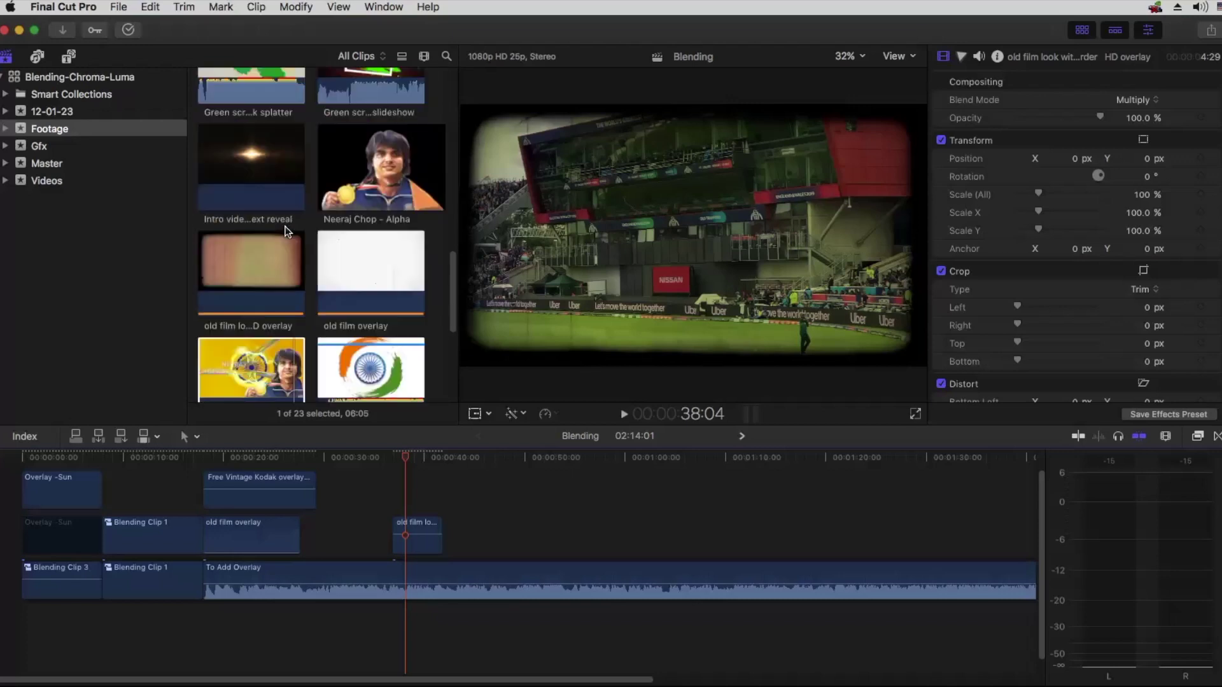
scroll(284, 229, "down", 4)
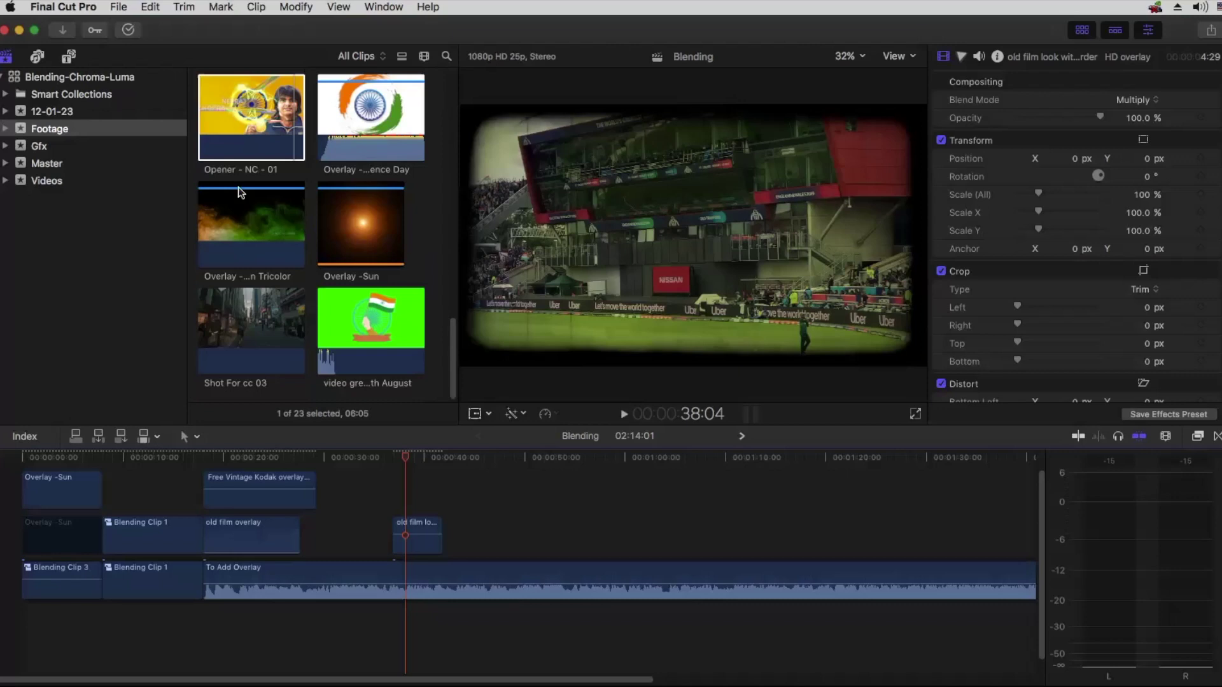
Step: Preview Bokeh 17 from the Gfx event and connect it above the To Add Overlay clip at about 49 seconds, with the playhead at 54:20
left_click(47, 144)
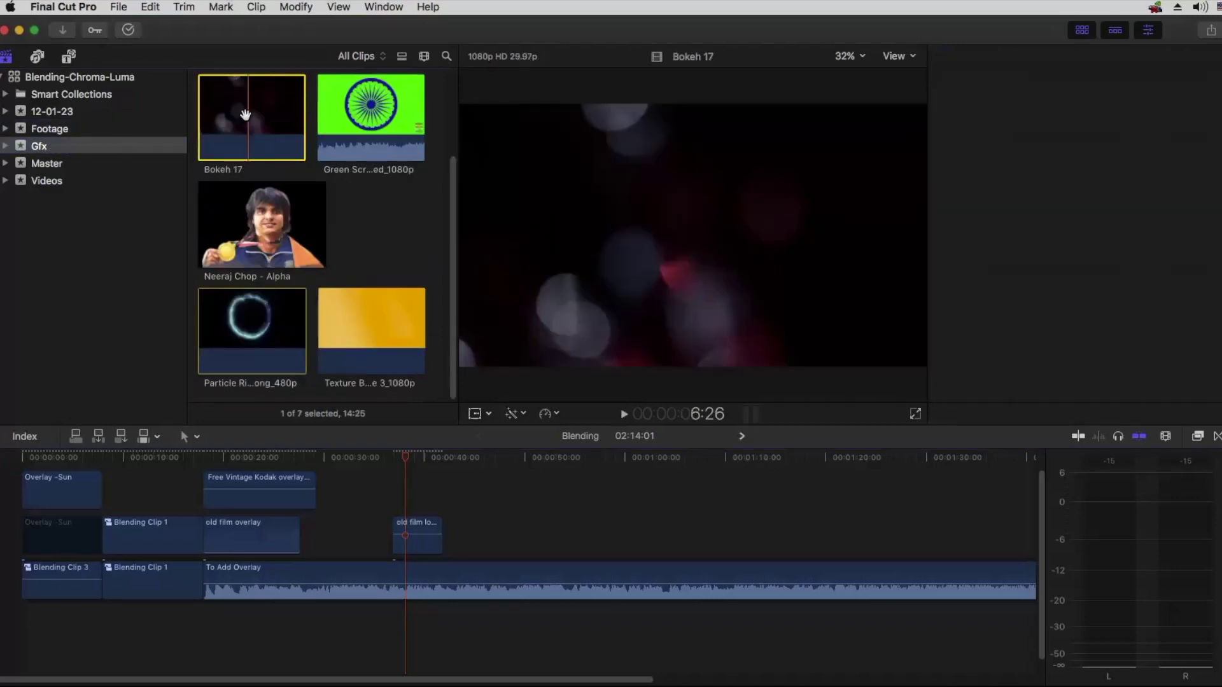
left_click(223, 121)
key("space")
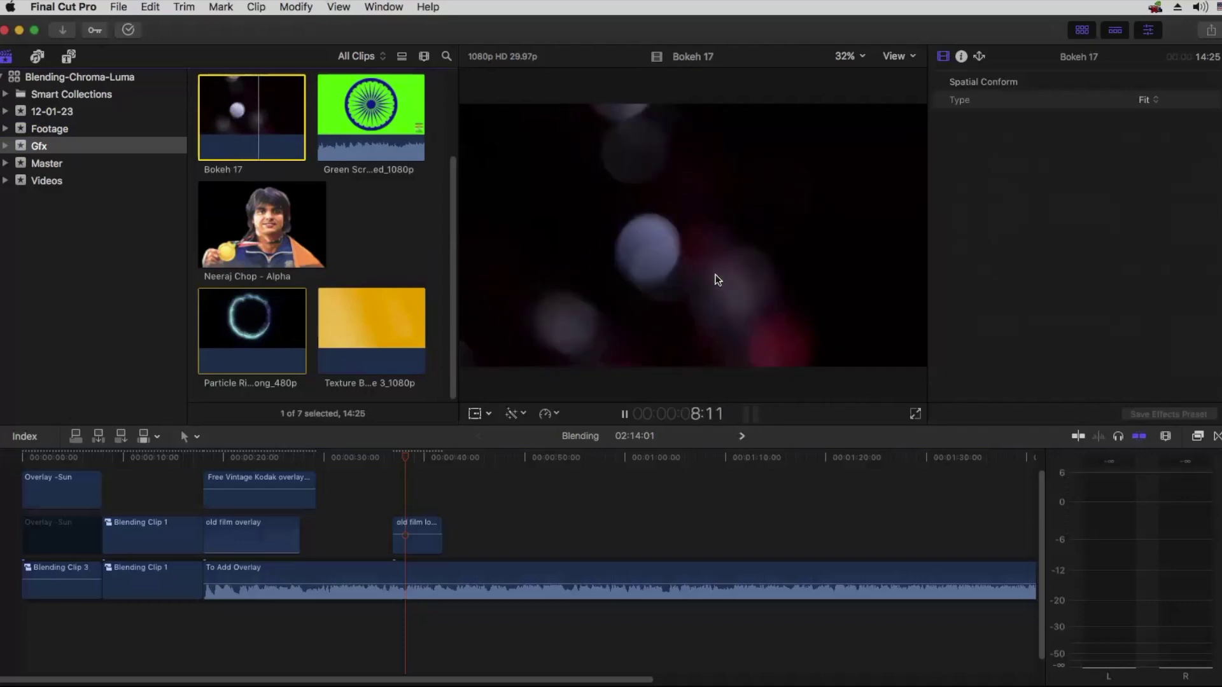
key("space")
left_click_drag(248, 115, 541, 537)
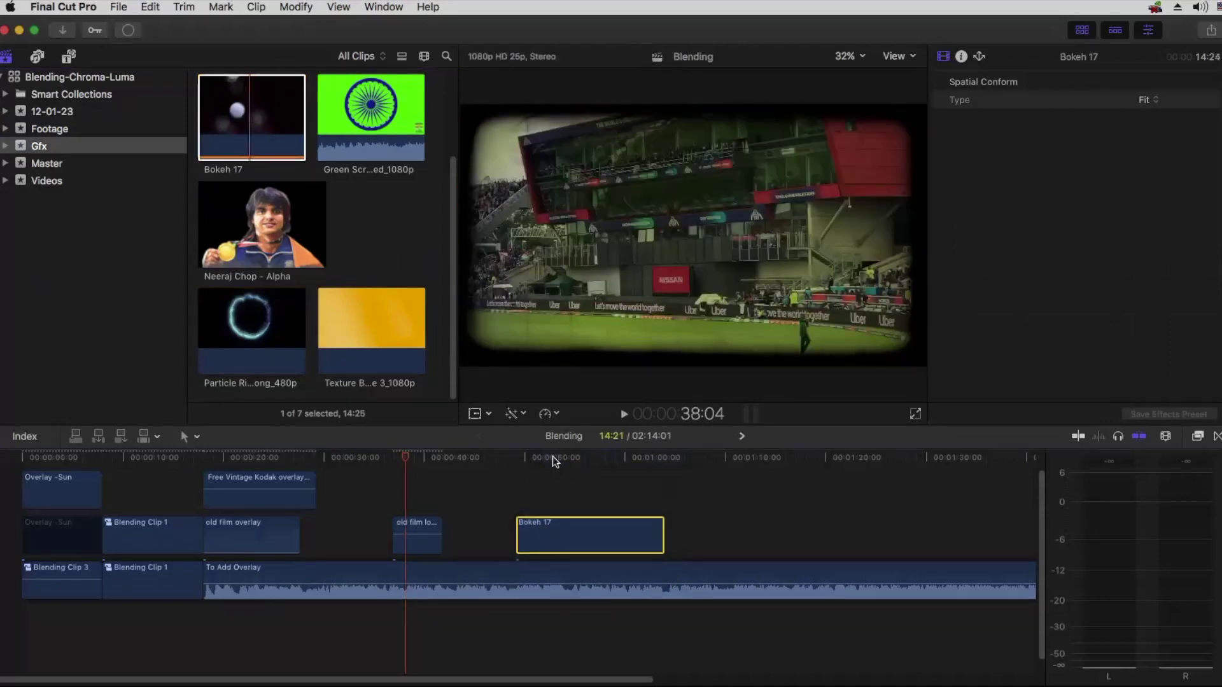
left_click_drag(569, 460, 572, 456)
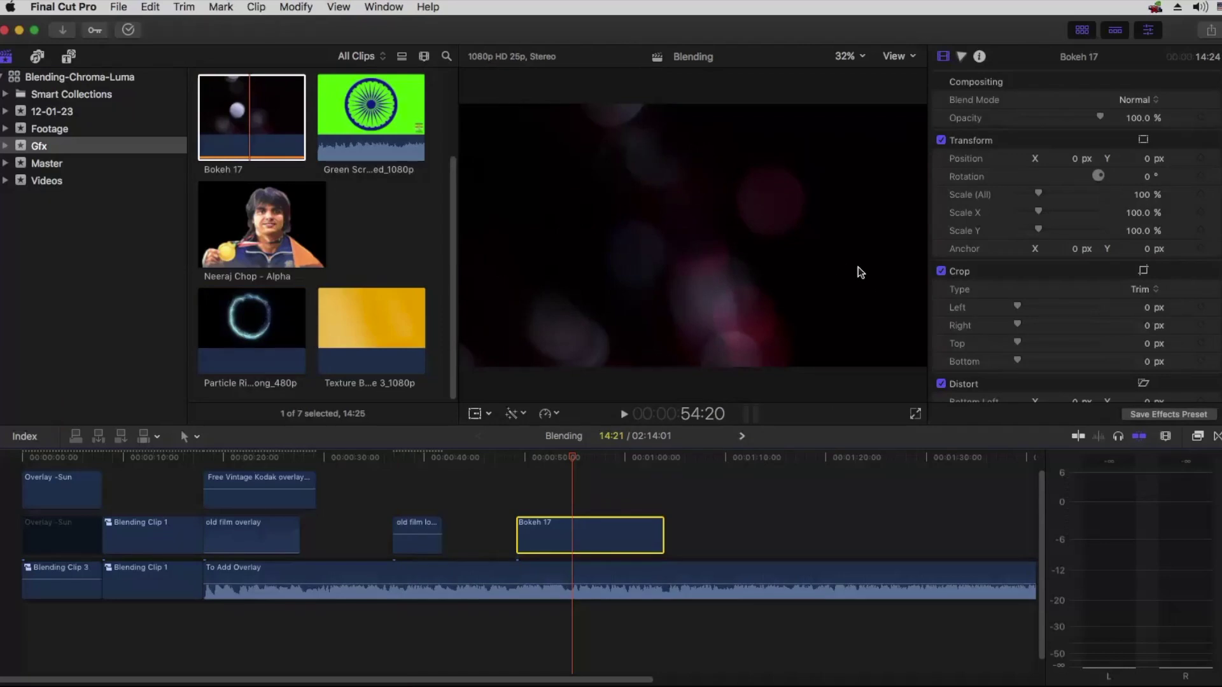
Step: Set the Bokeh 17 clip's blend mode to Screen and play it over the To Add Overlay footage from 50:07
left_click(1134, 100)
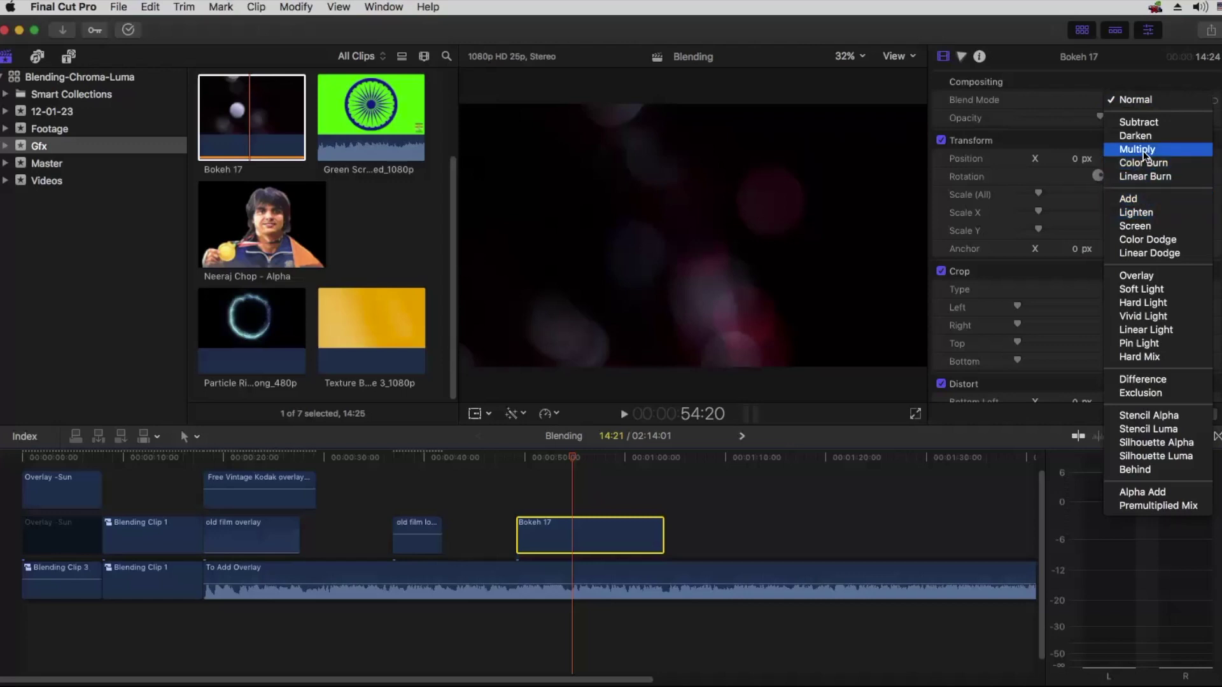
left_click(1137, 226)
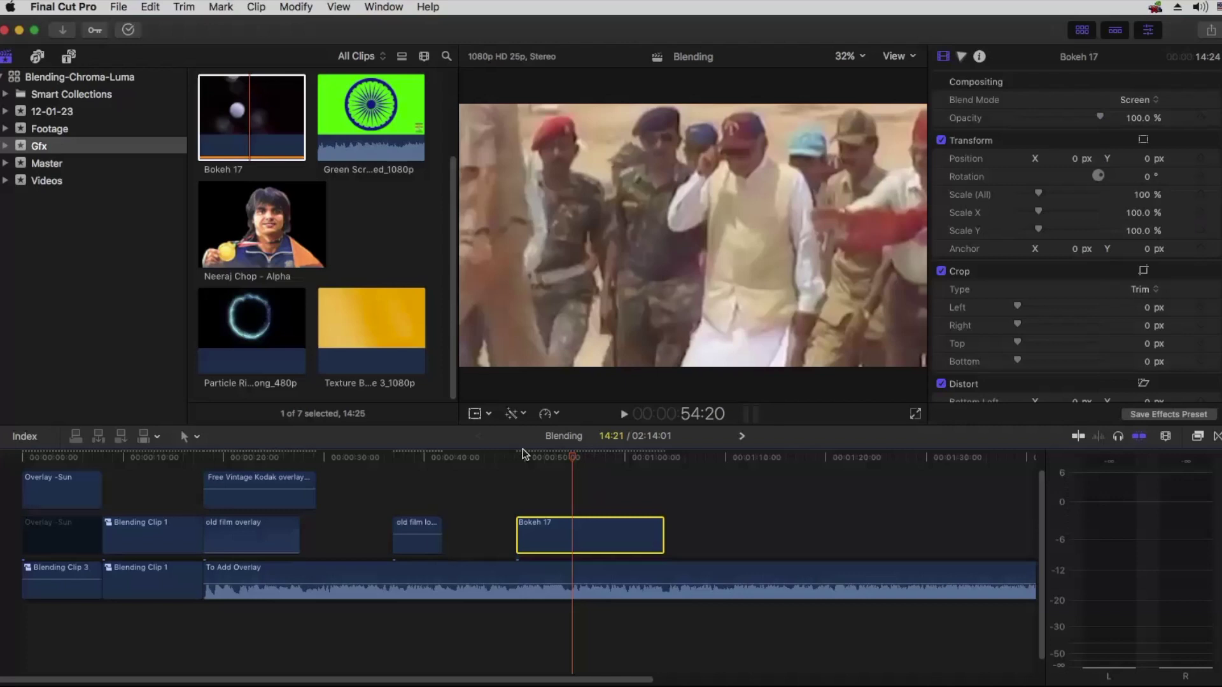
left_click(527, 459)
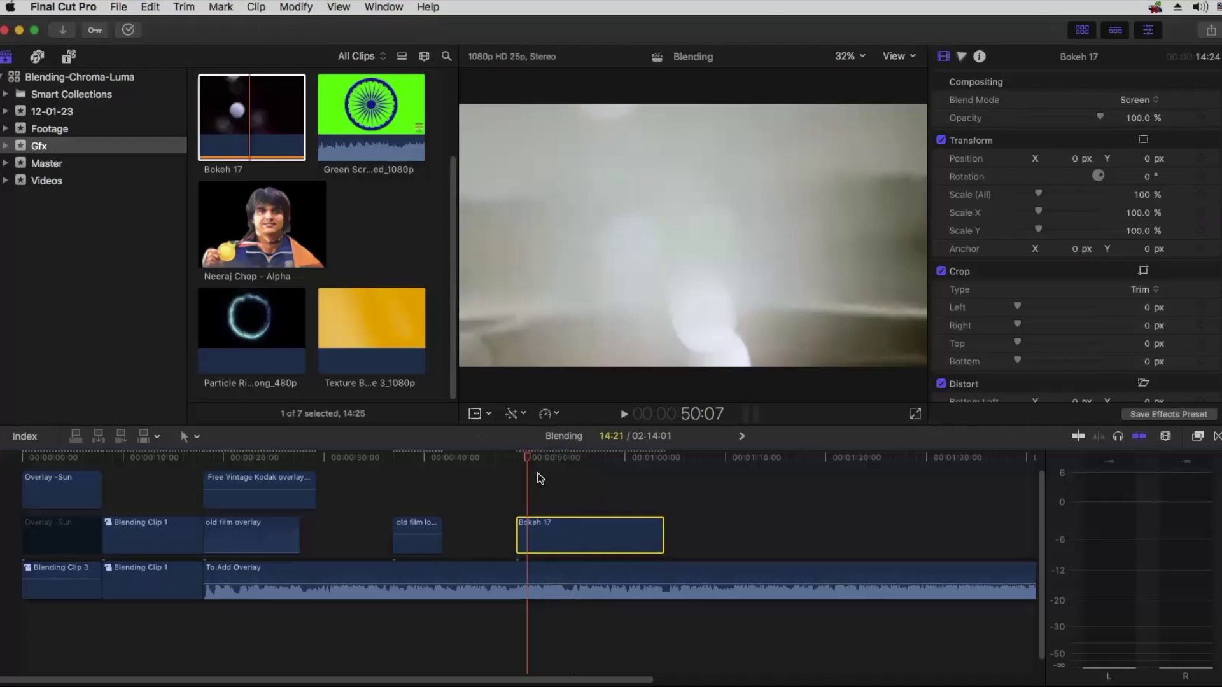
key("space")
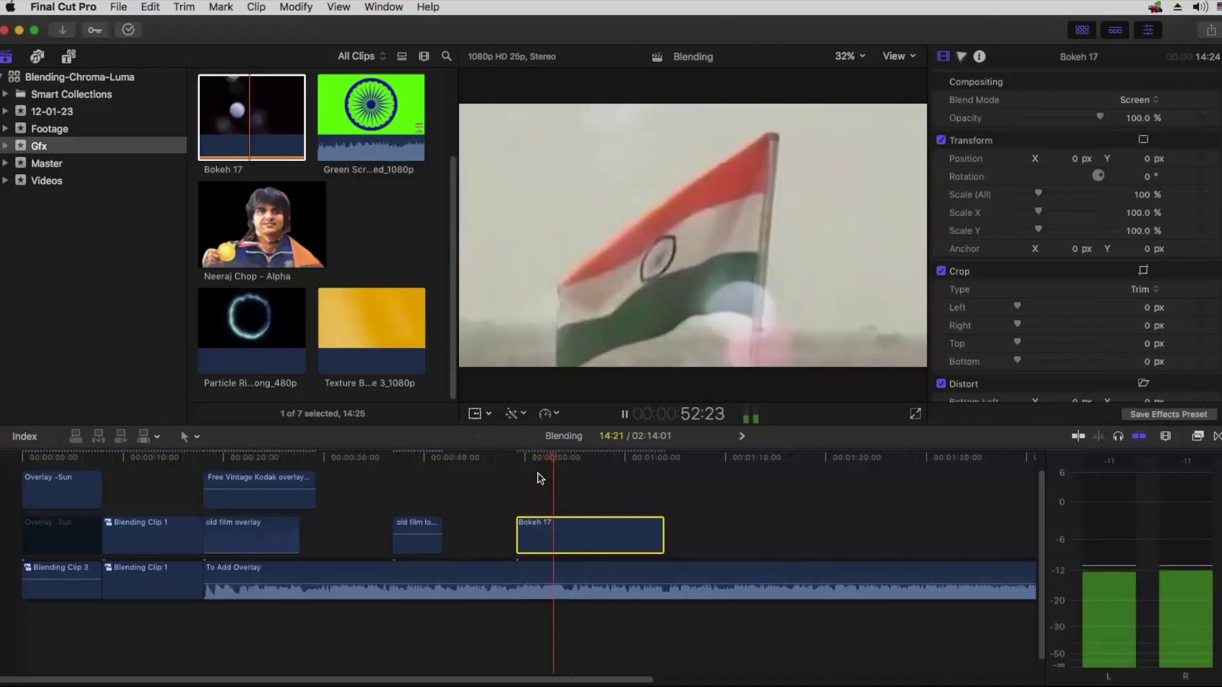
key("space")
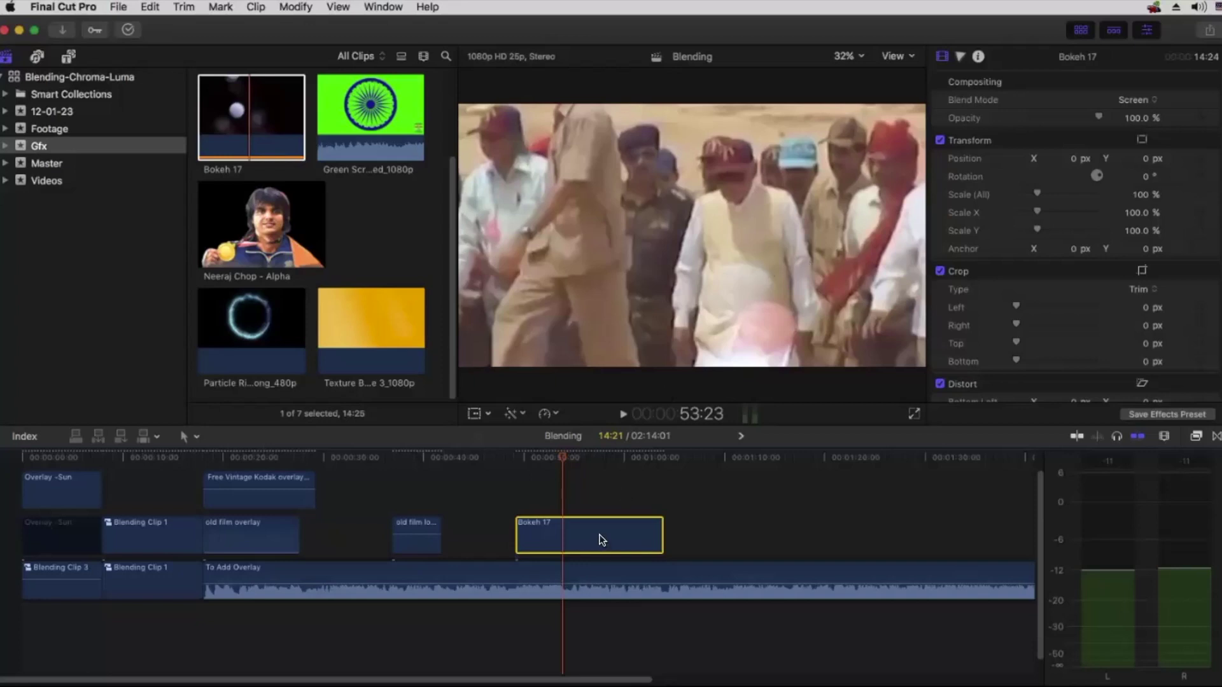
Step: Remove Bokeh 17 from the timeline and preview the Particle Ring clip from its beginning
left_click(278, 347)
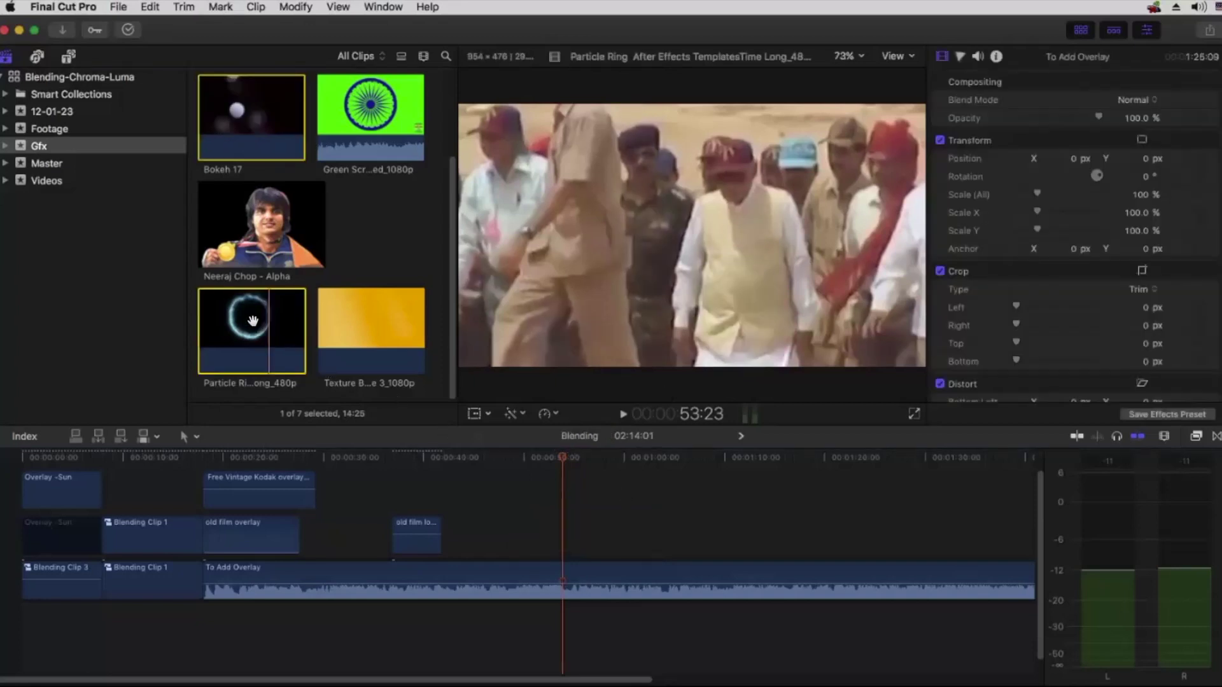
key("space")
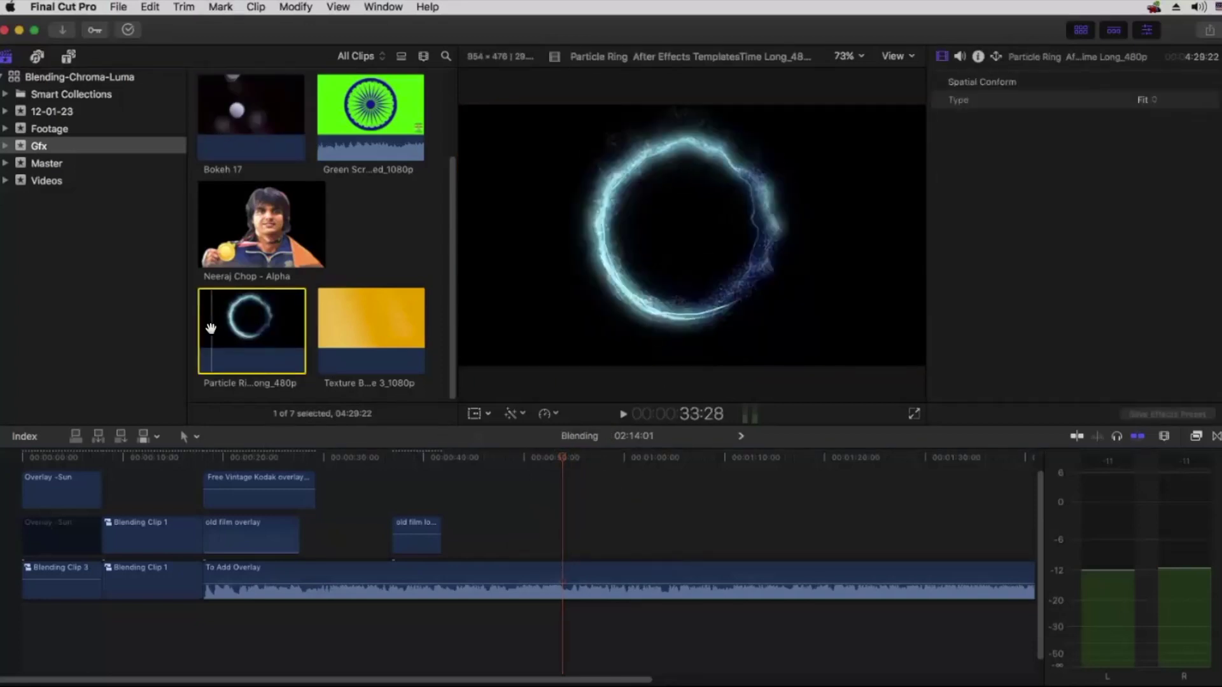
key("space")
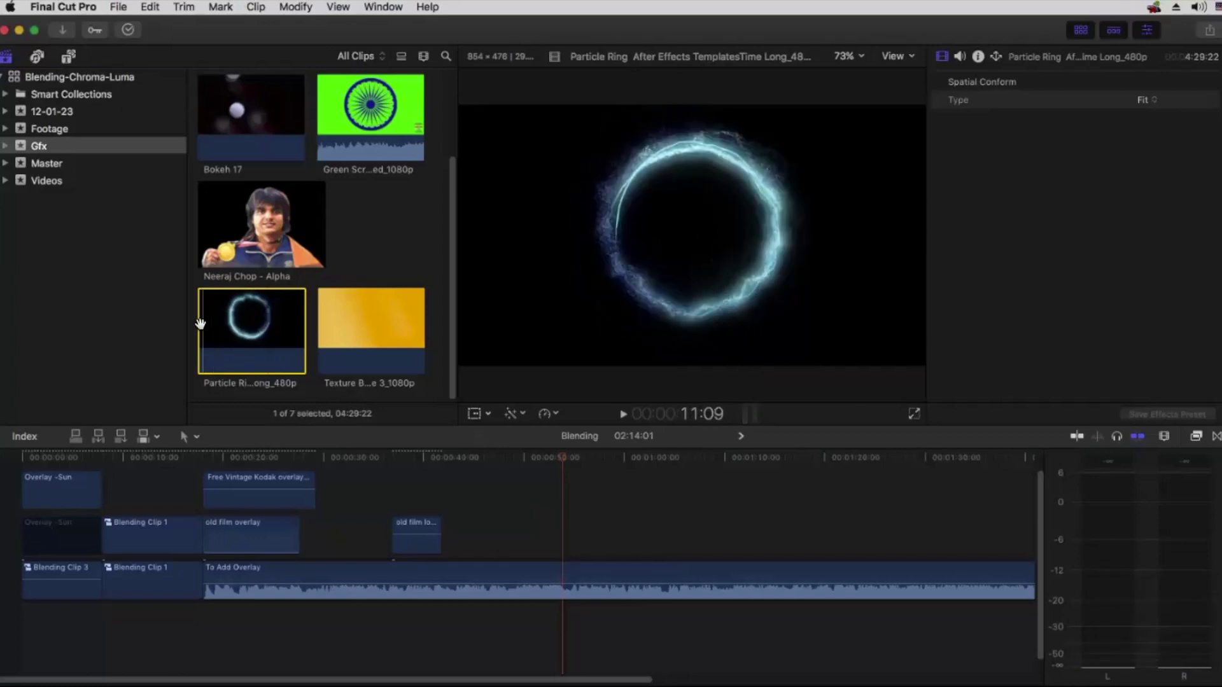
key("Home")
key("space")
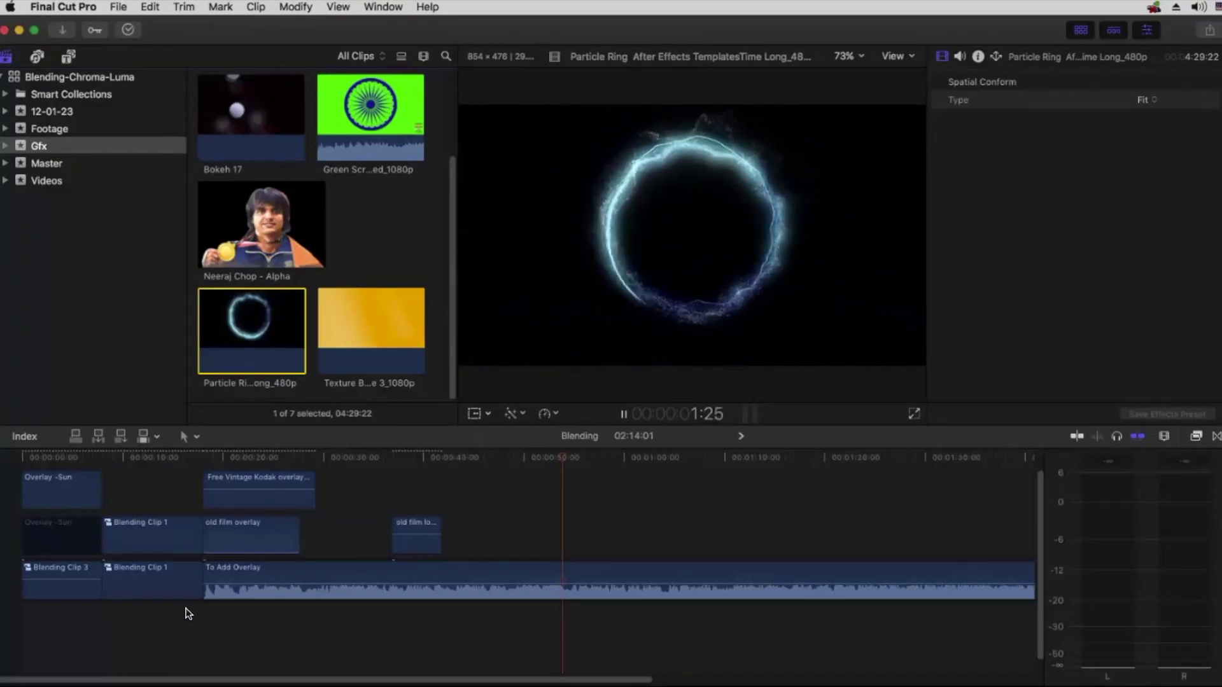
key("space")
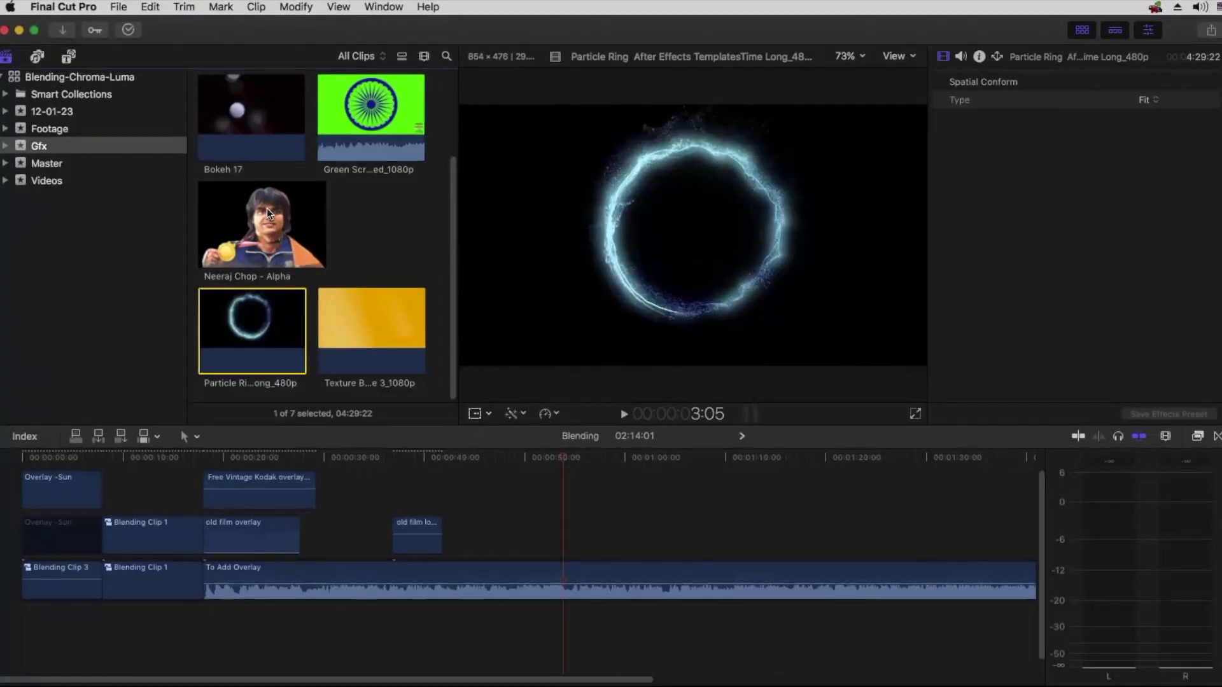
Step: Connect the Particle Ring clip above To Add Overlay at about 53 seconds and set its blend mode to Screen
left_click_drag(247, 329, 584, 533)
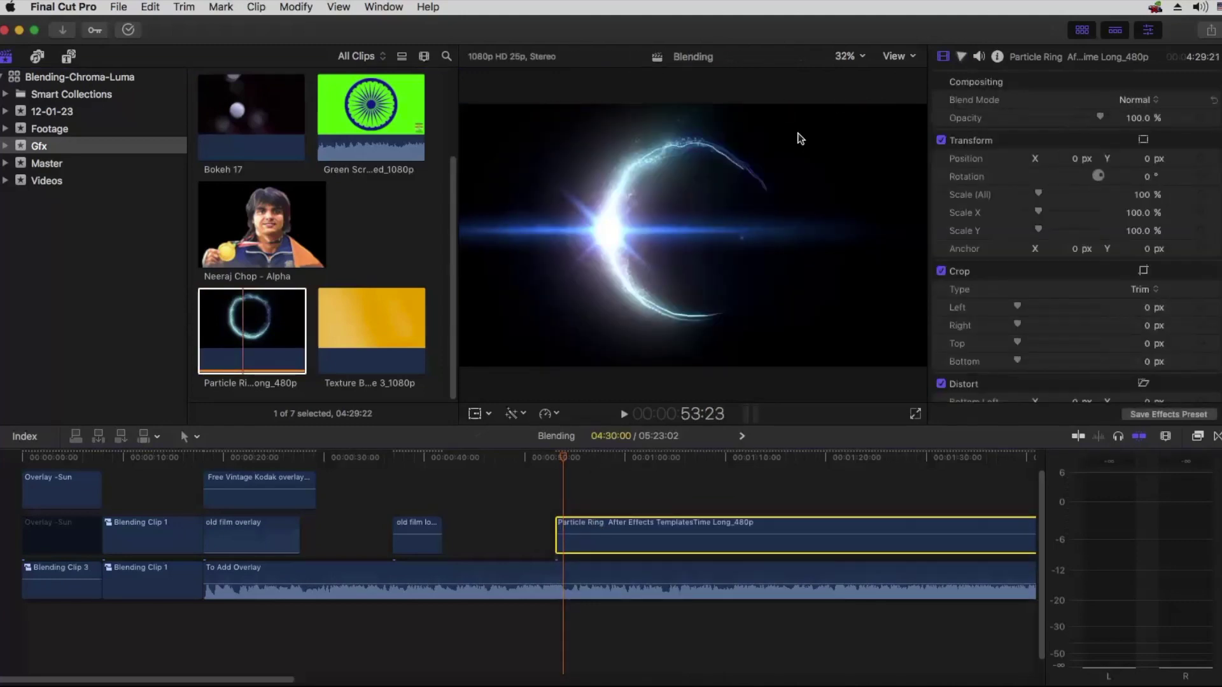
left_click(1128, 100)
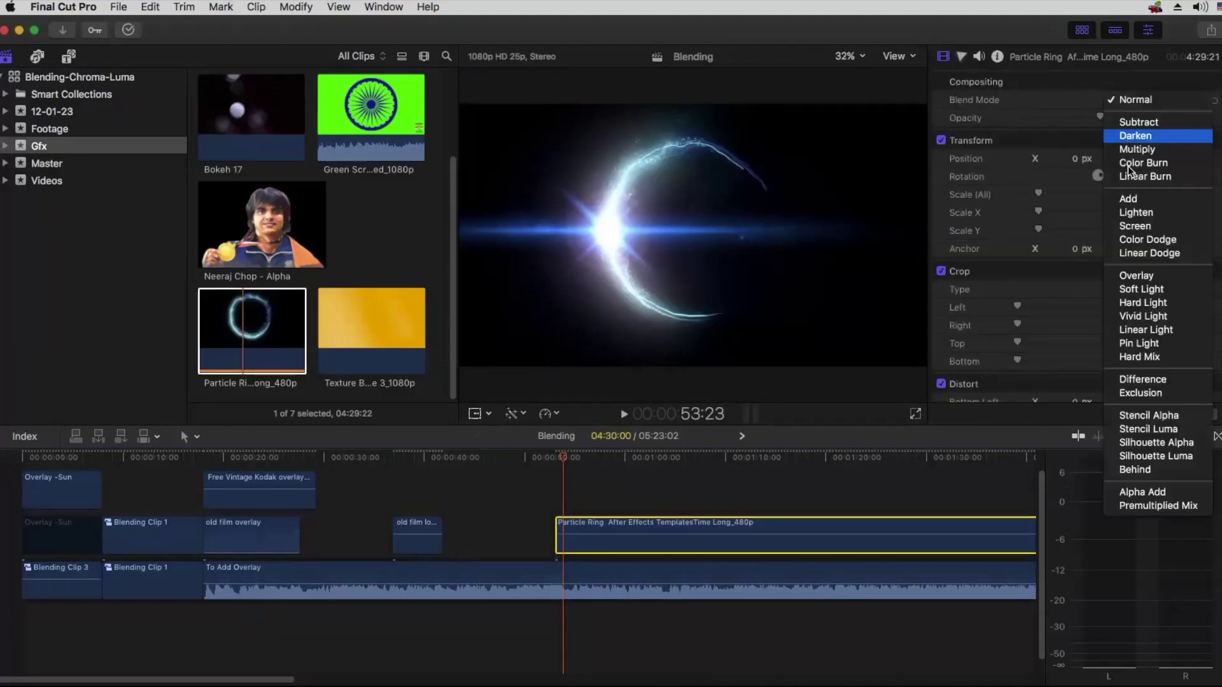
left_click(1148, 226)
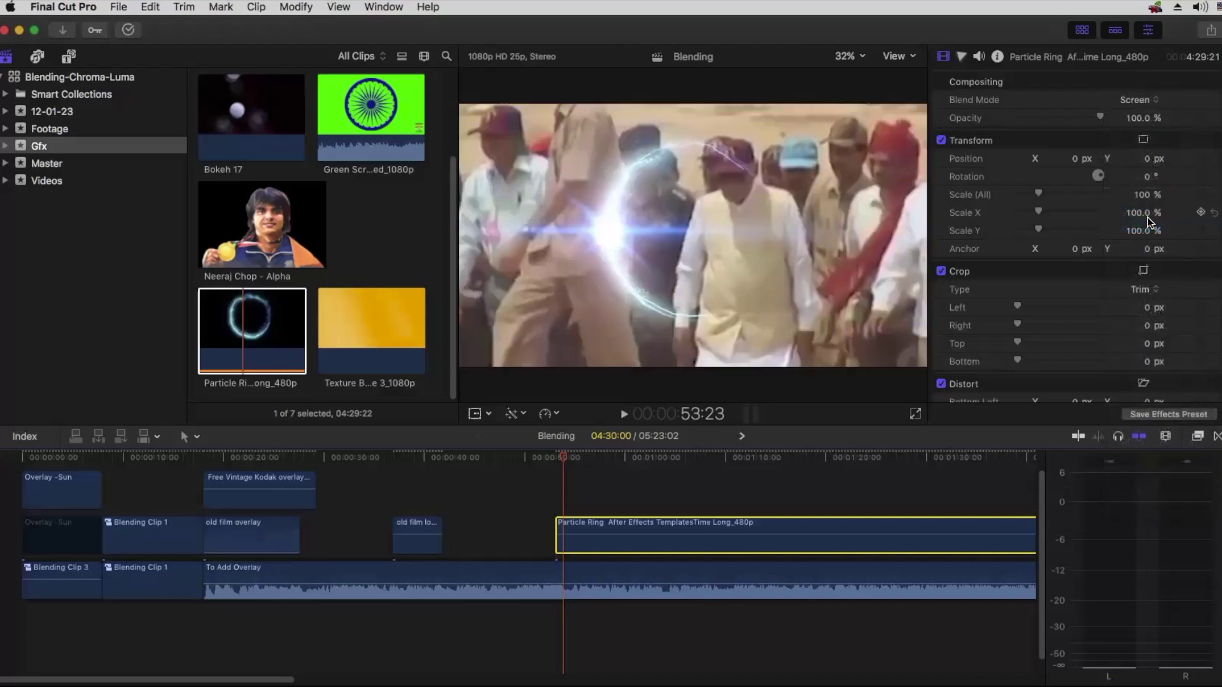
Step: Play the Screen-blended Particle Ring from its start and delete it from the timeline
left_click(557, 457)
key("space")
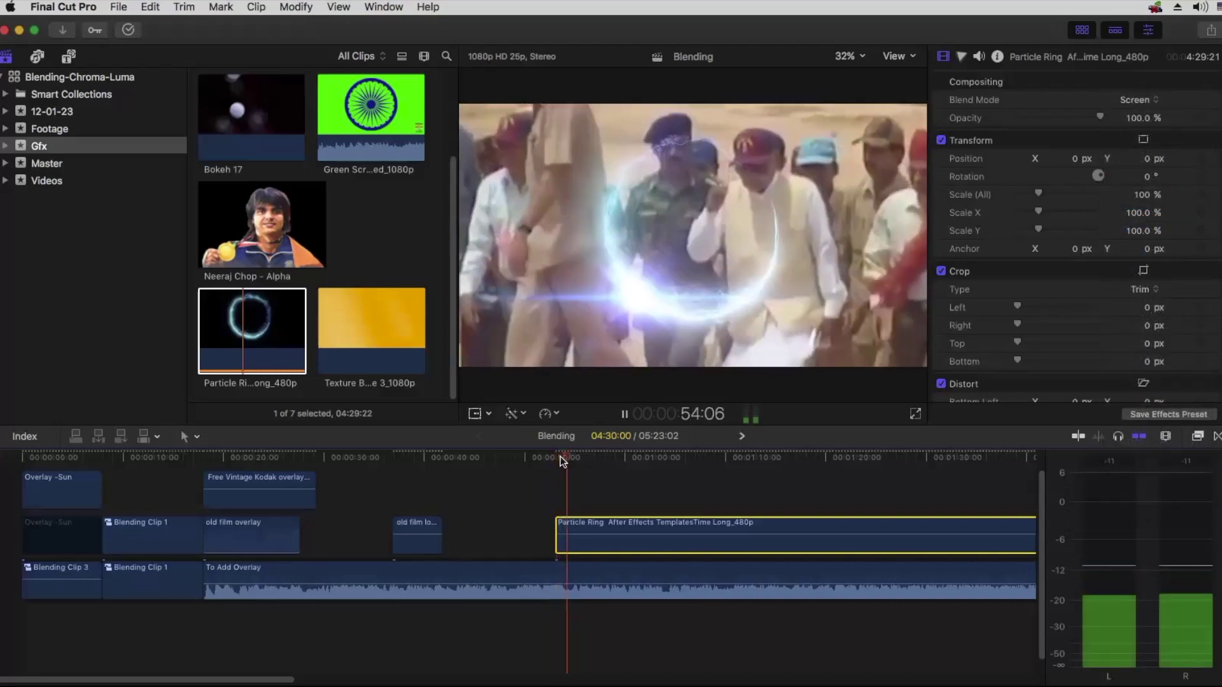
key("space")
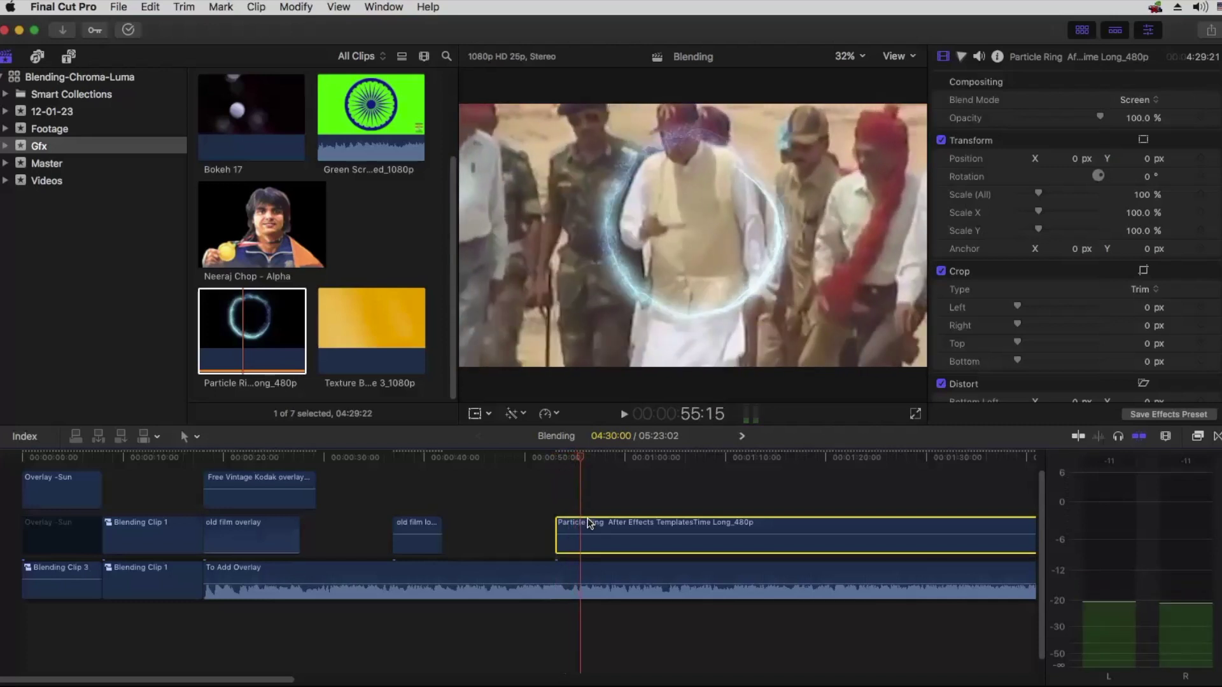
key("Delete")
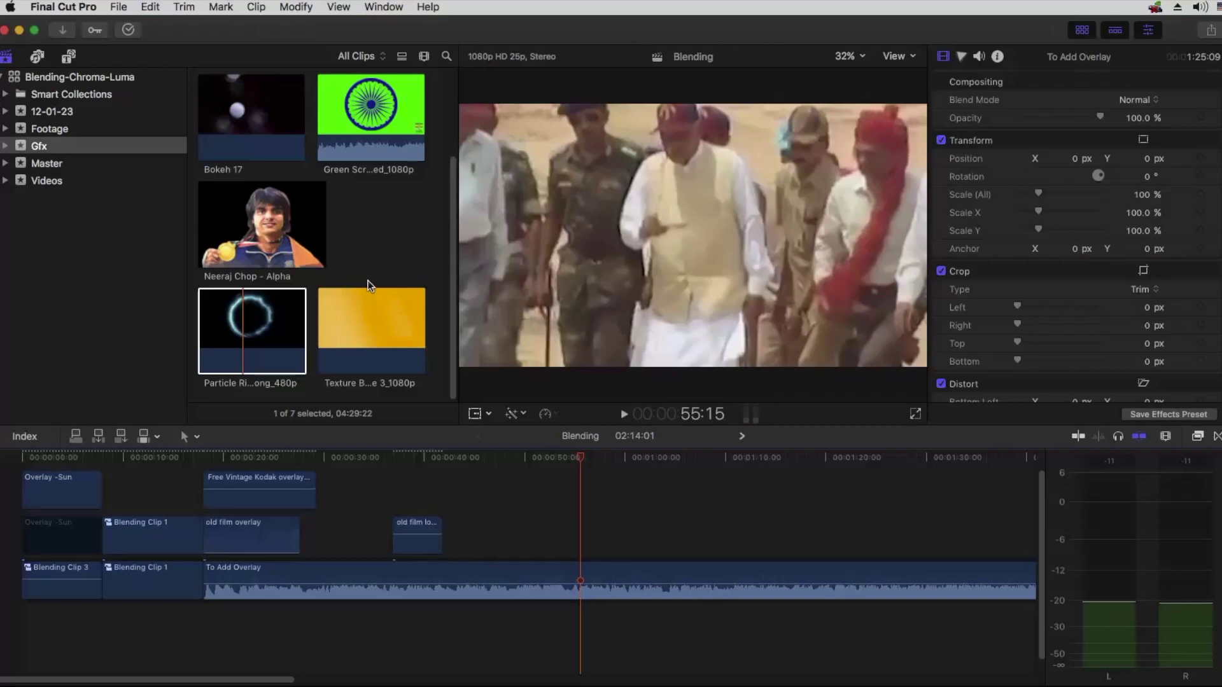
Step: Connect the Top 5 Intro Particle clip above To Add Overlay at about 49 seconds and set its blend mode to Screen
scroll(369, 283, "up", 1)
scroll(369, 274, "up", 5)
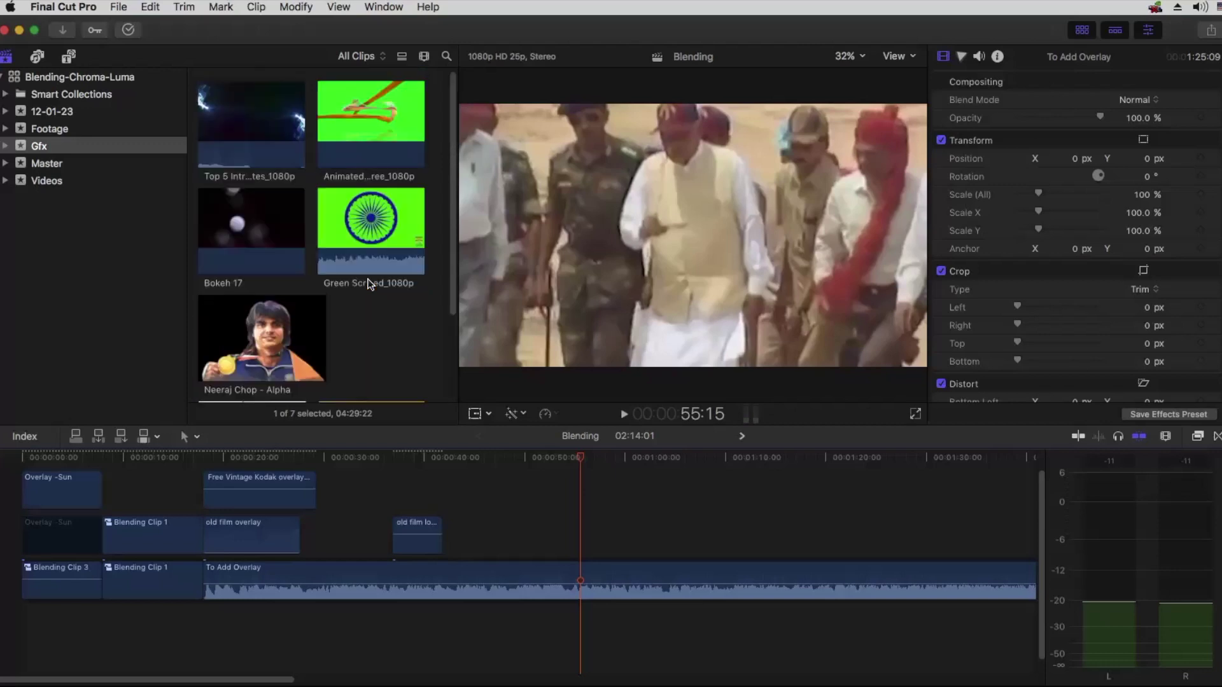
left_click_drag(236, 118, 548, 458)
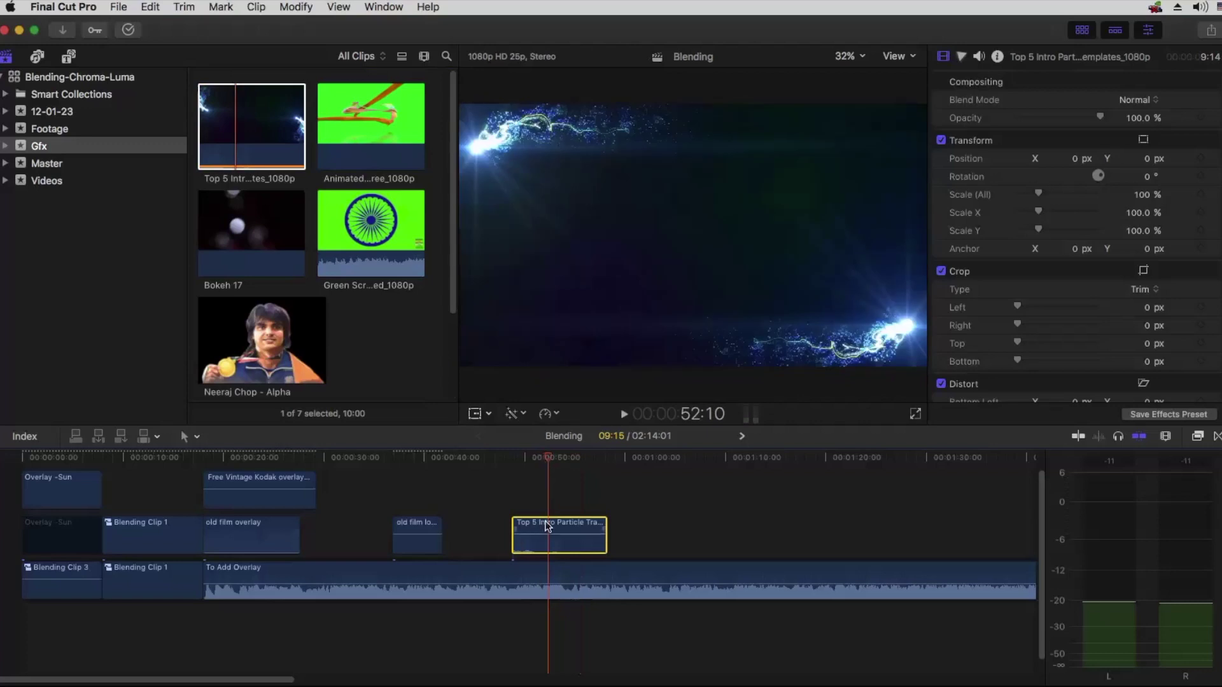
left_click(1134, 101)
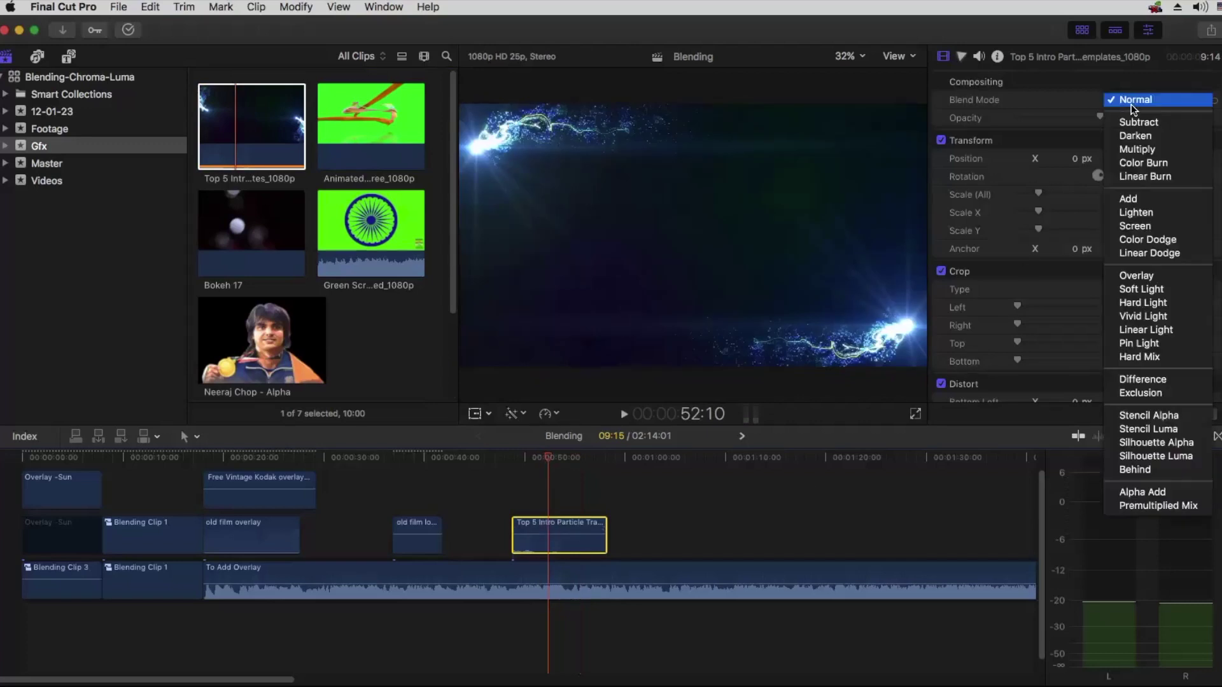
left_click(1149, 226)
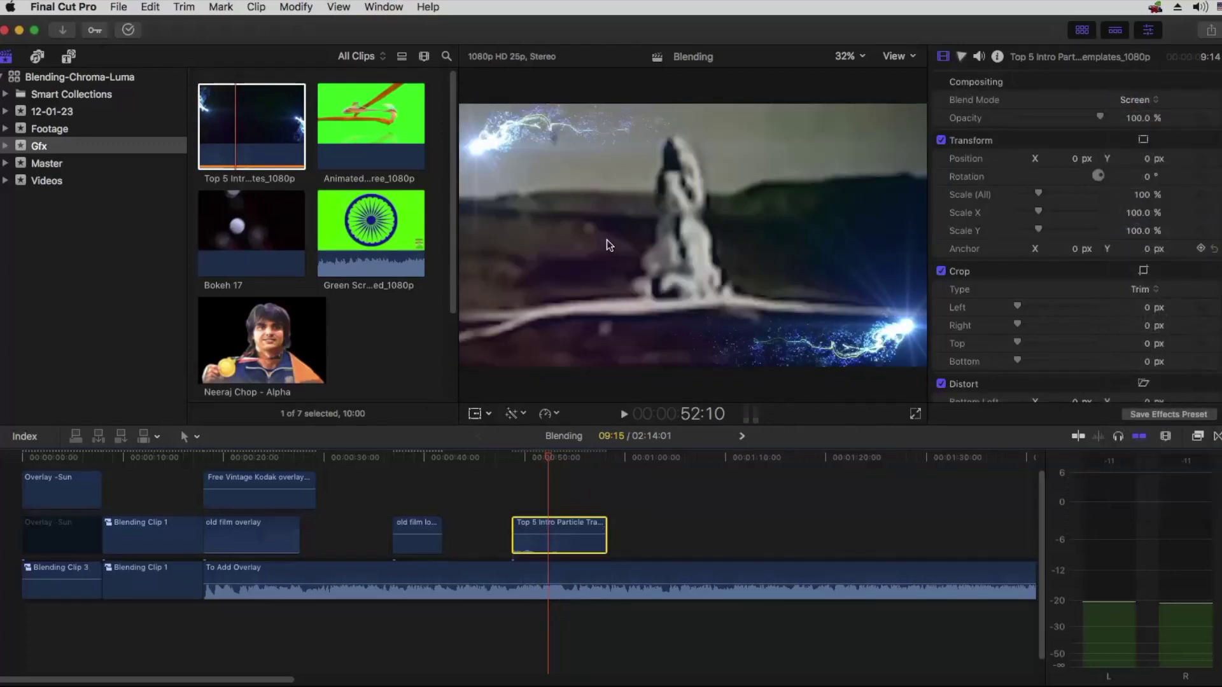
Step: Play the Screen-blended Top 5 Intro Particle clip from near its start and delete it from the timeline
left_click(522, 459)
key("space")
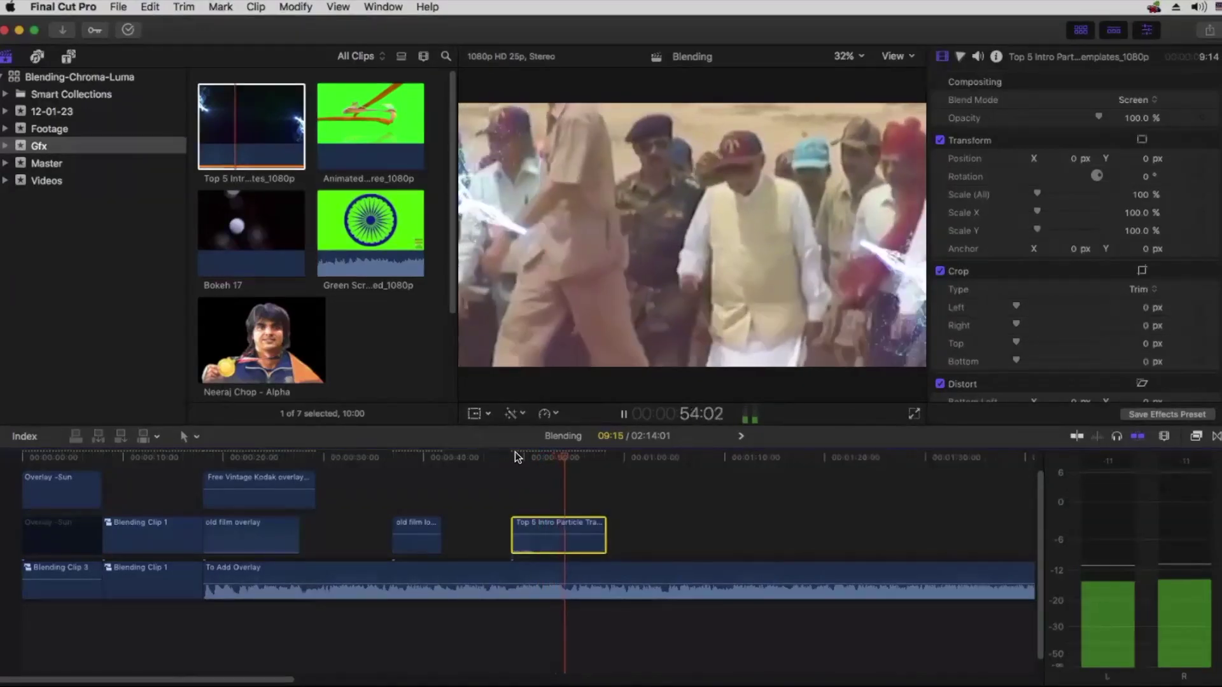
key("space")
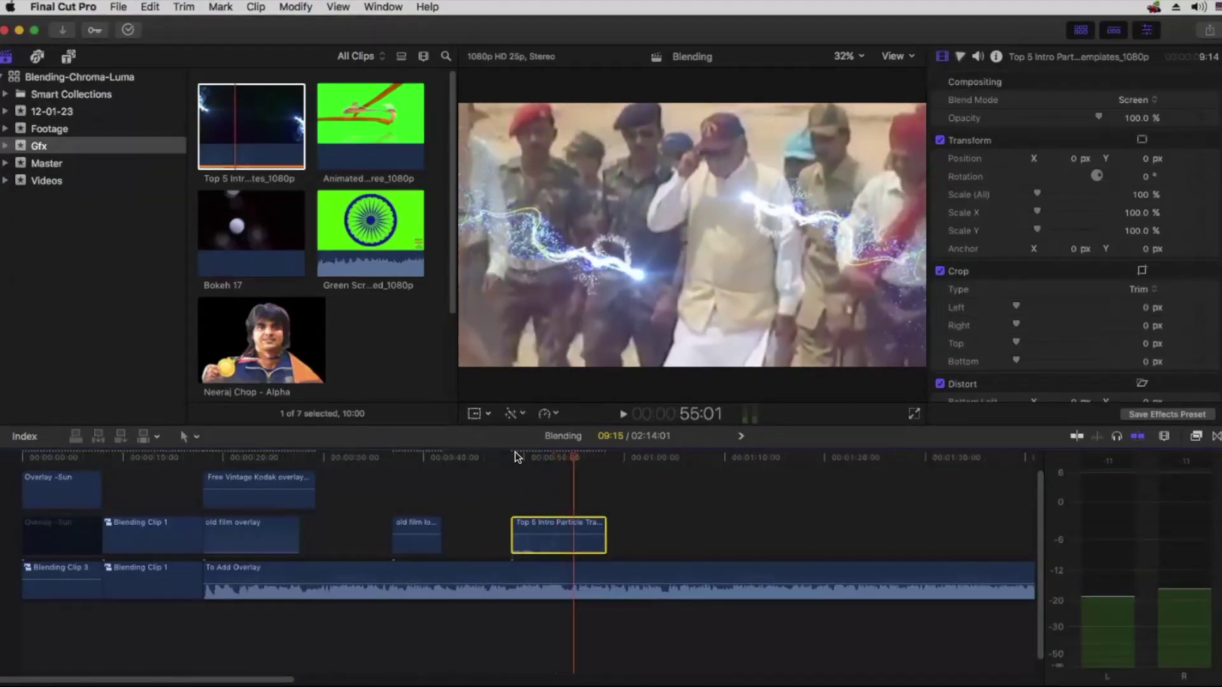
key("Delete")
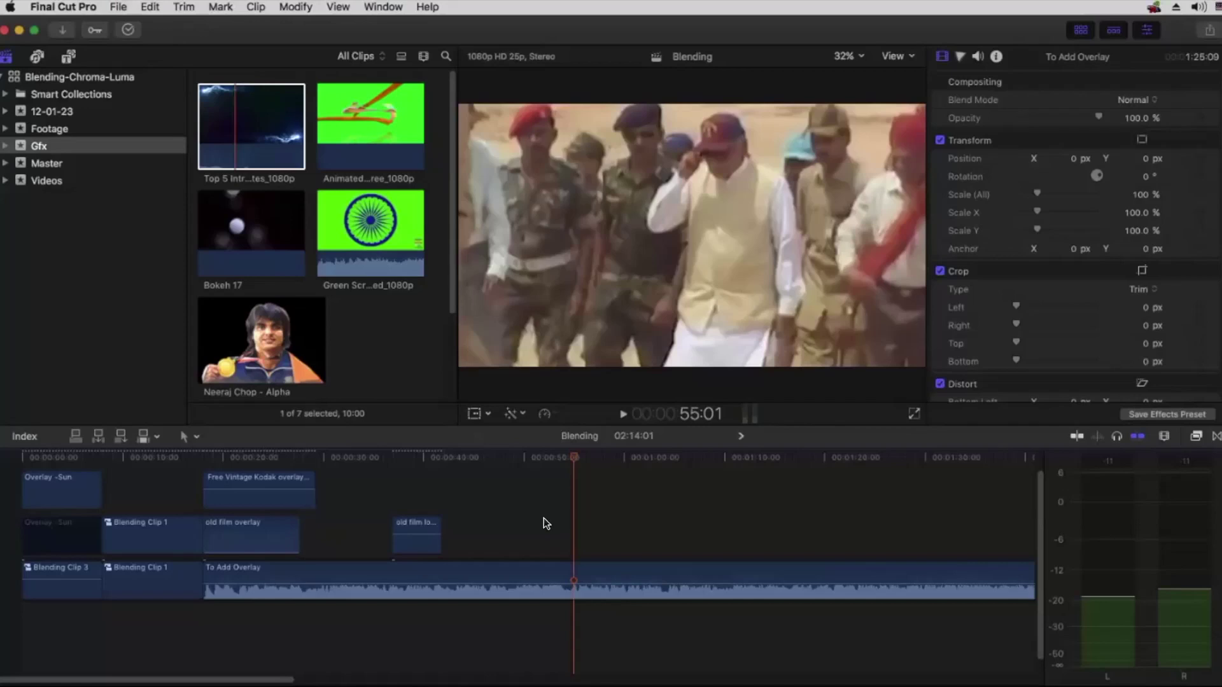
Step: Examine the Animated Ribbon and Ashoka Chakra green-screen clips in Gfx and check the clips in the Master and Videos events
left_click(341, 132)
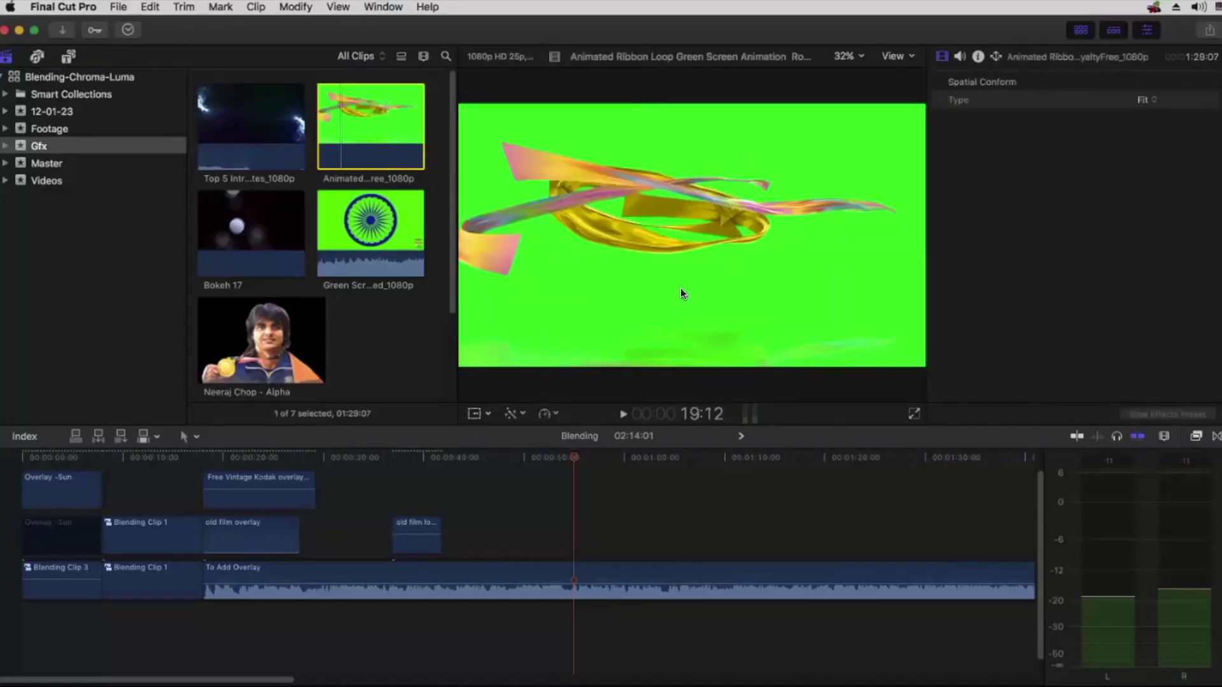
left_click(415, 252)
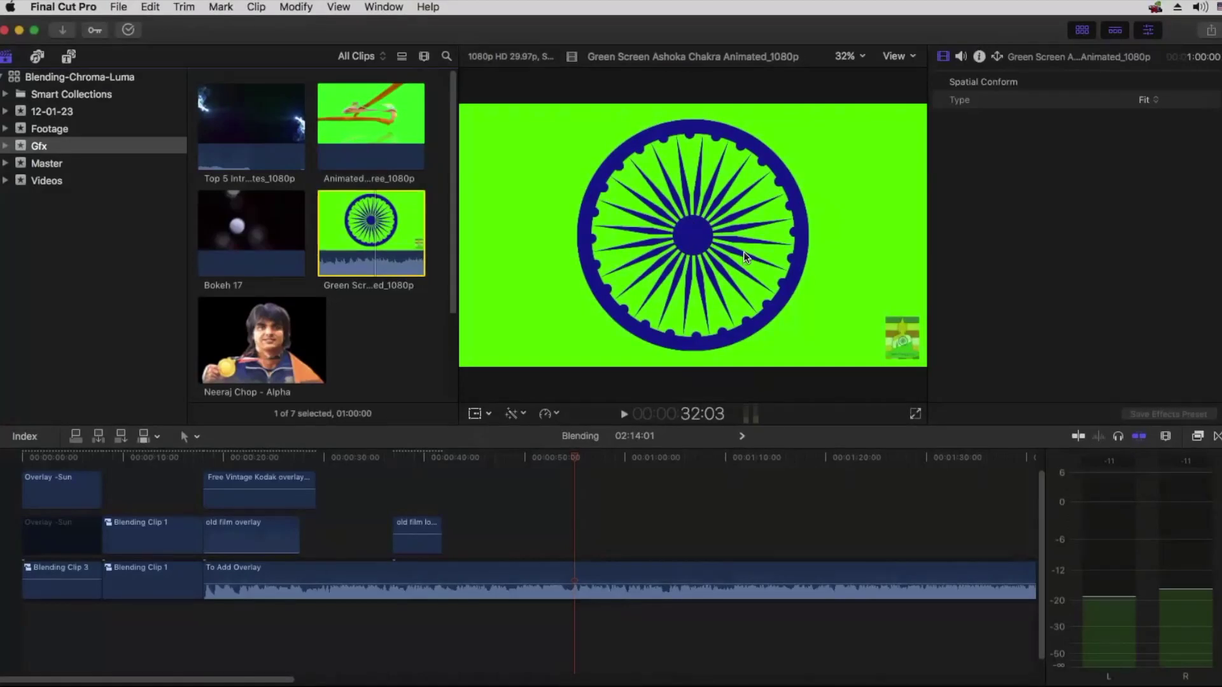
left_click(43, 167)
left_click(47, 181)
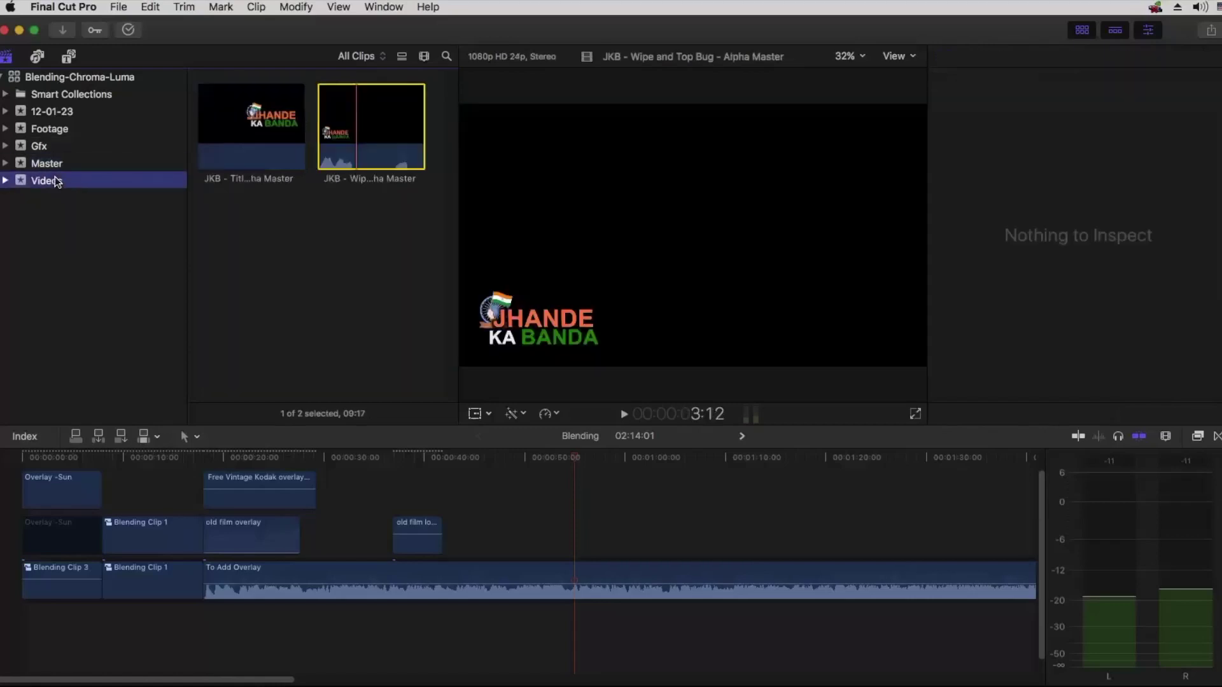
left_click(46, 152)
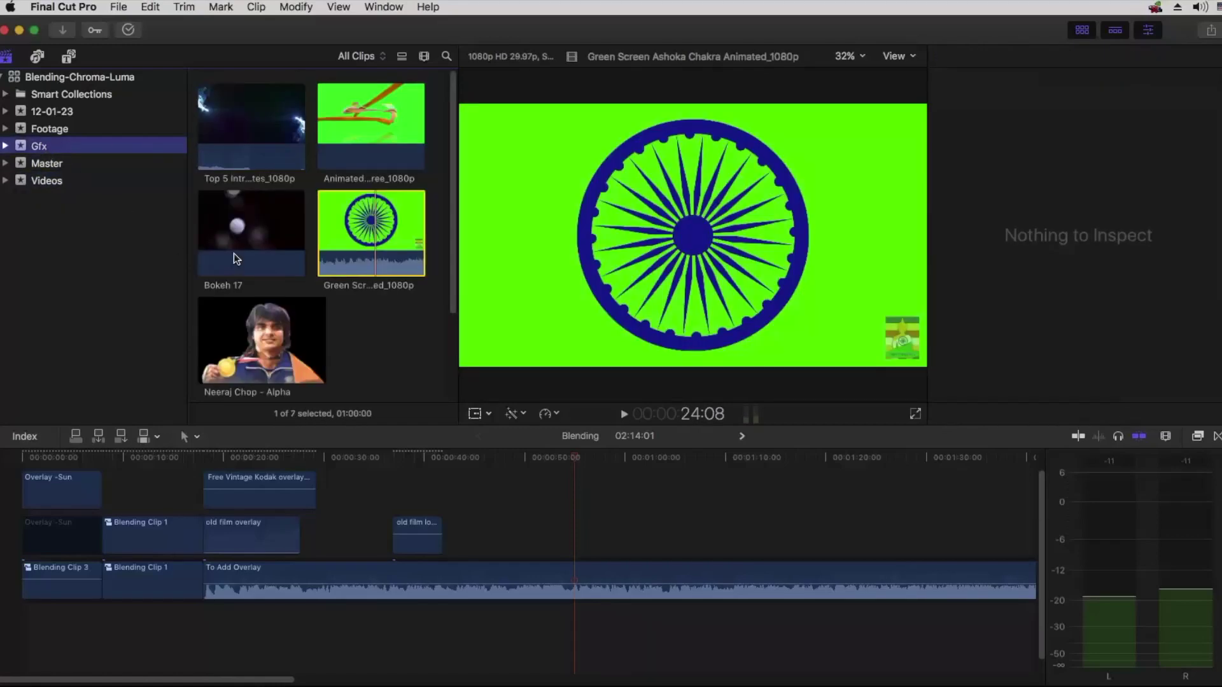
Step: Find the Opener - NC - 01 clip in the Footage event and play it from near its start
left_click(47, 133)
scroll(303, 250, "down", 10)
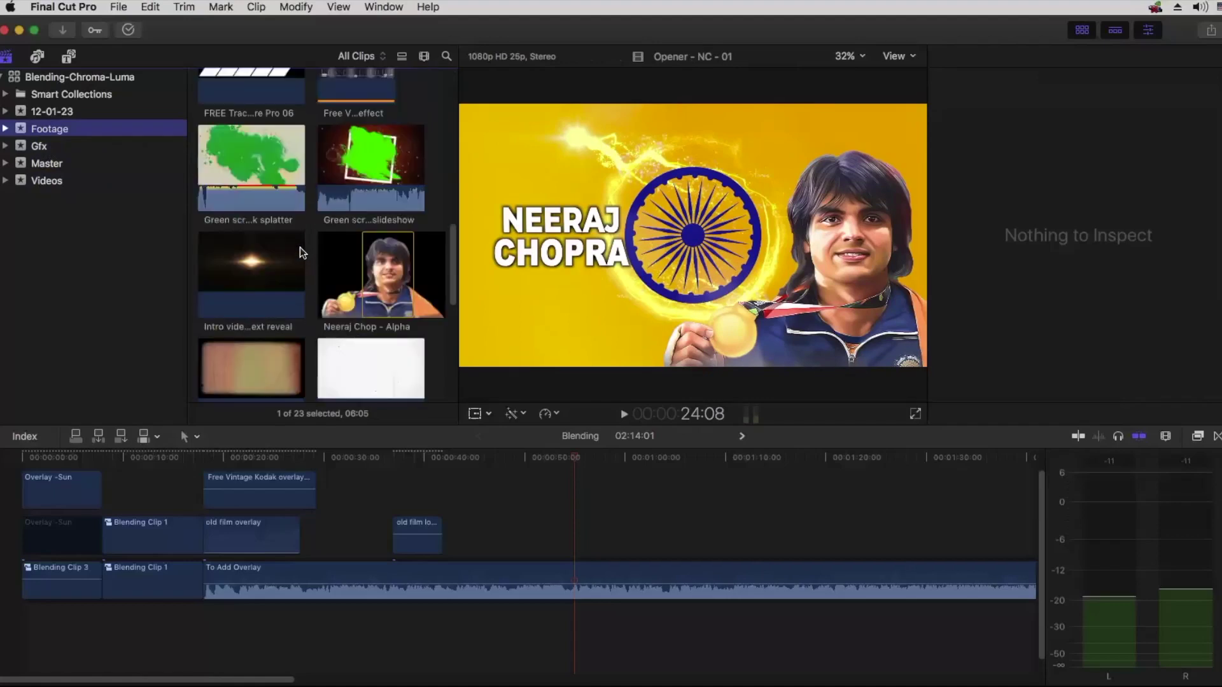
scroll(300, 251, "down", 2)
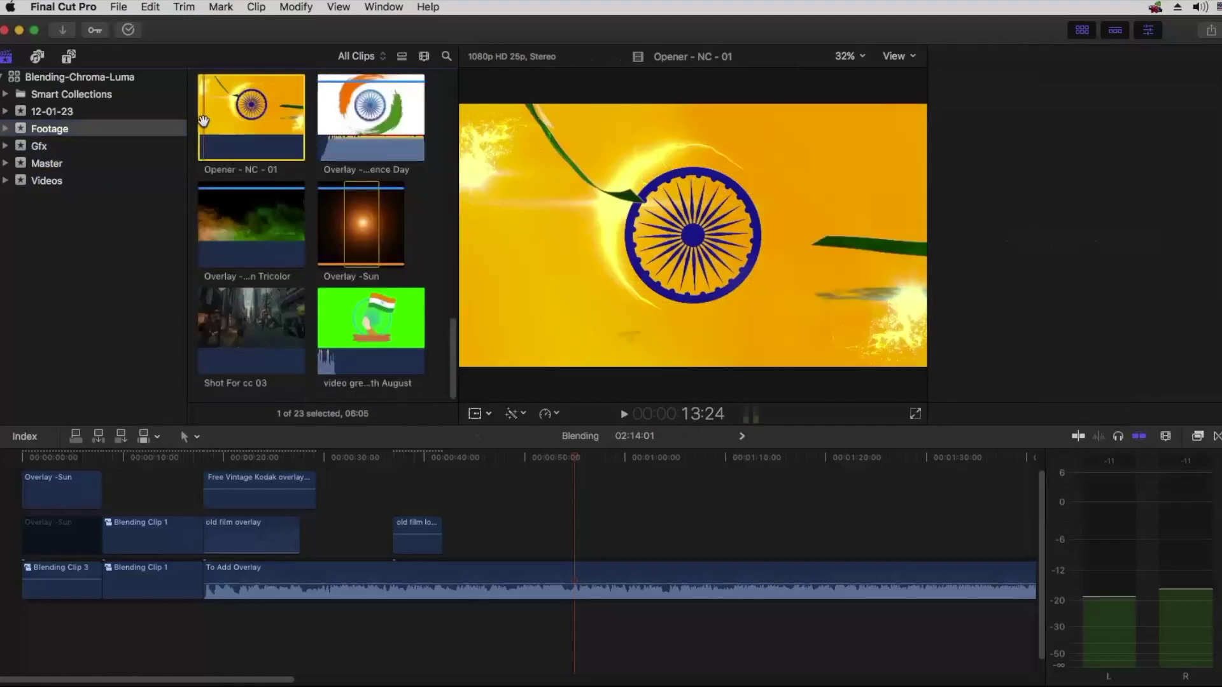
left_click(204, 121)
key("space")
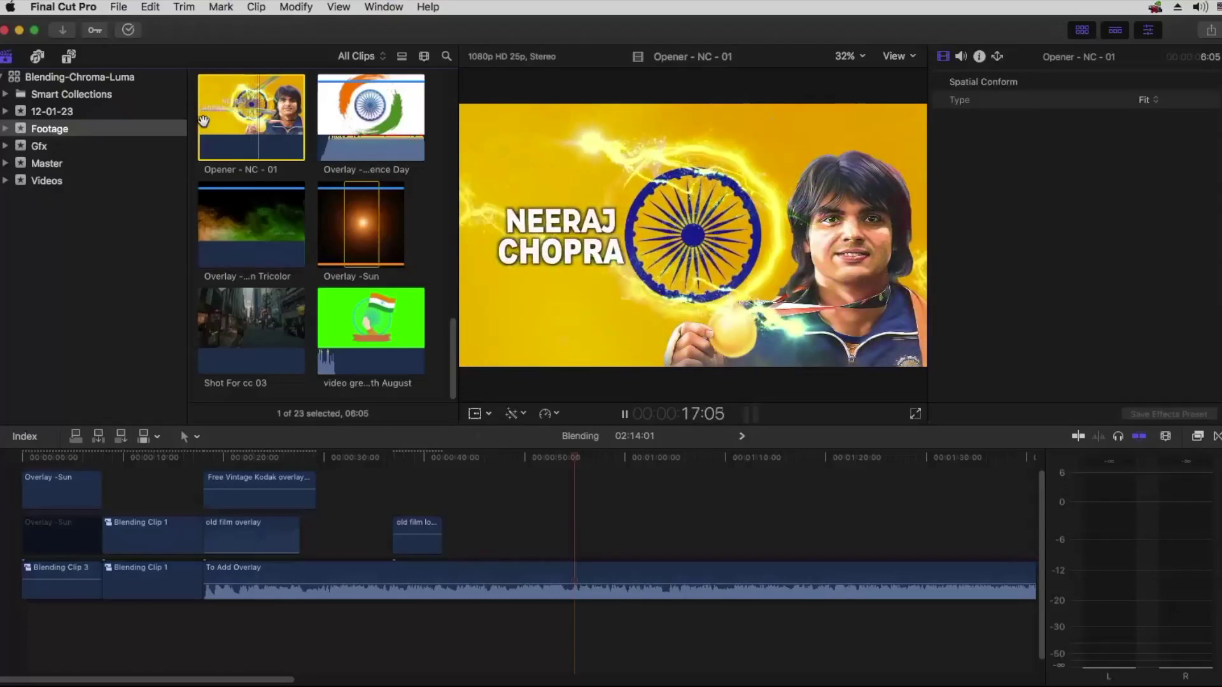
key("space")
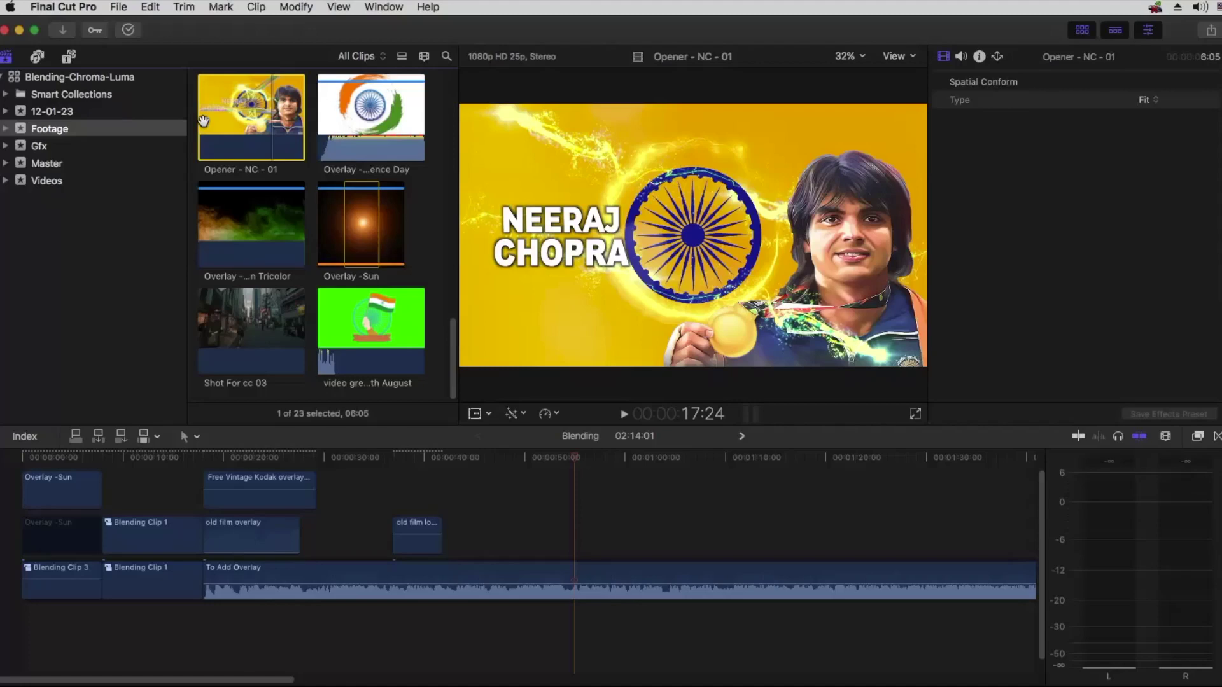
Step: Connect Overlay - Indian Tricolor above To Add Overlay at about 49 seconds and set its blend mode to Screen, with the playhead at 1:10:15
left_click_drag(221, 216, 519, 535)
left_click_drag(651, 457, 732, 458)
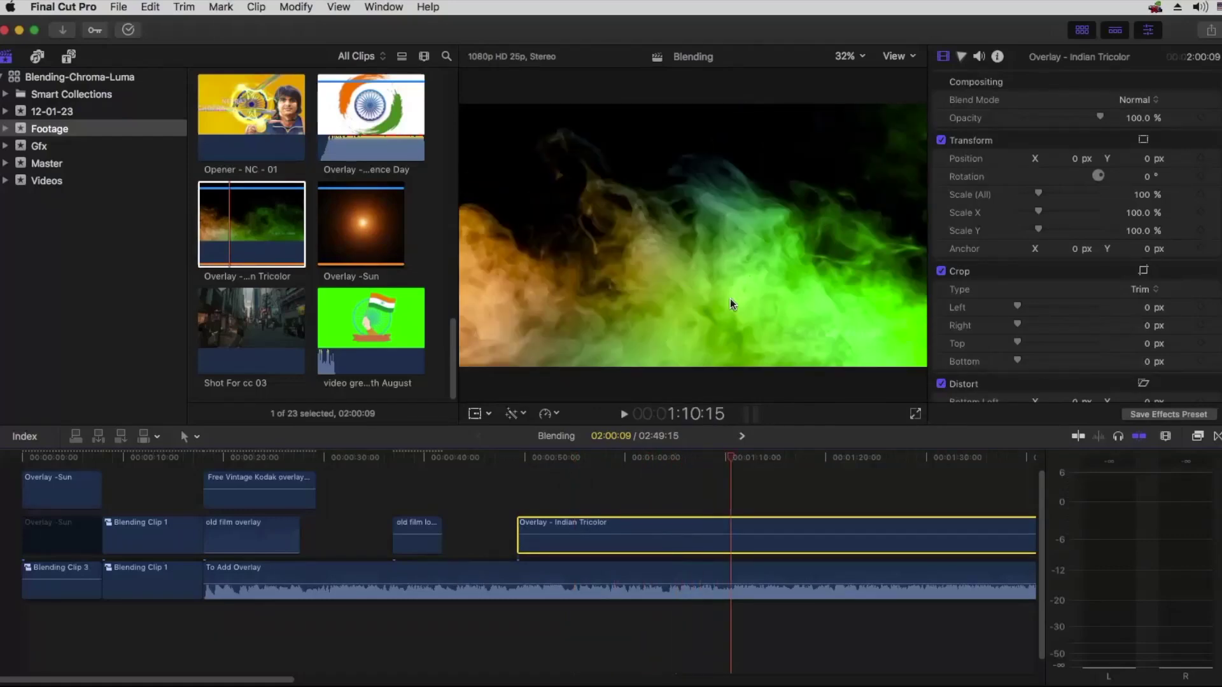
left_click(1127, 100)
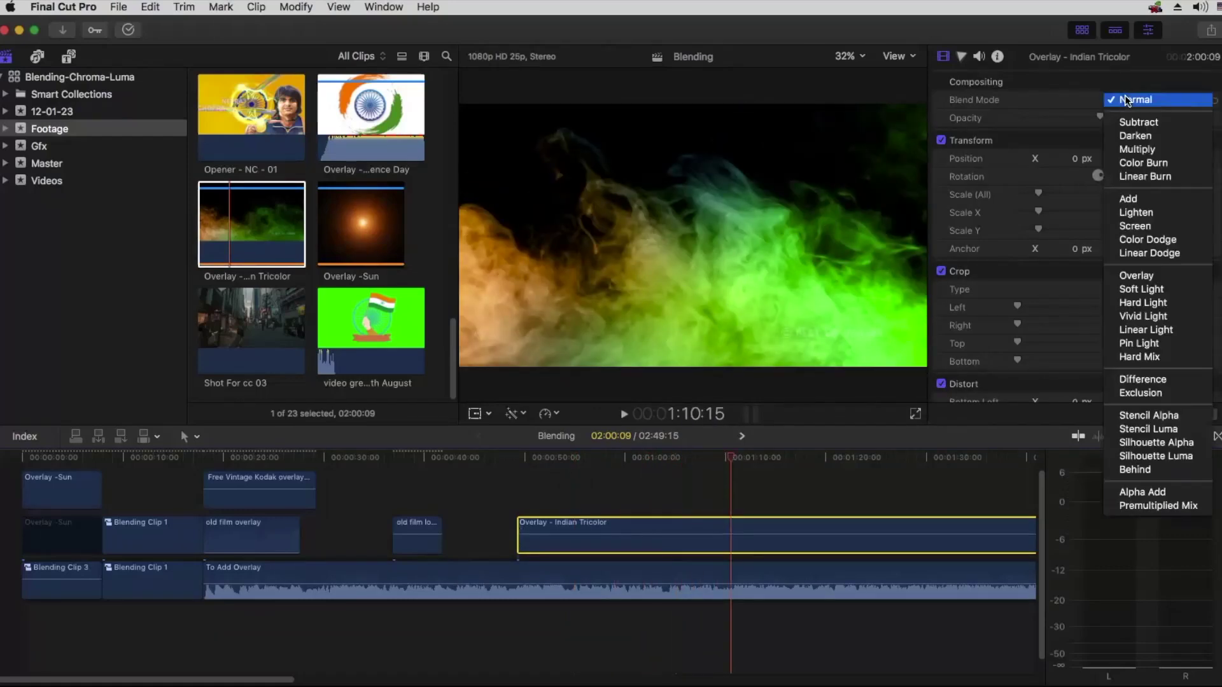
left_click(1135, 227)
Step: Play the Screen-blended Indian Tricolor overlay at several points between about 58 seconds and 1:25 on the timeline
left_click_drag(663, 457, 602, 456)
key("space")
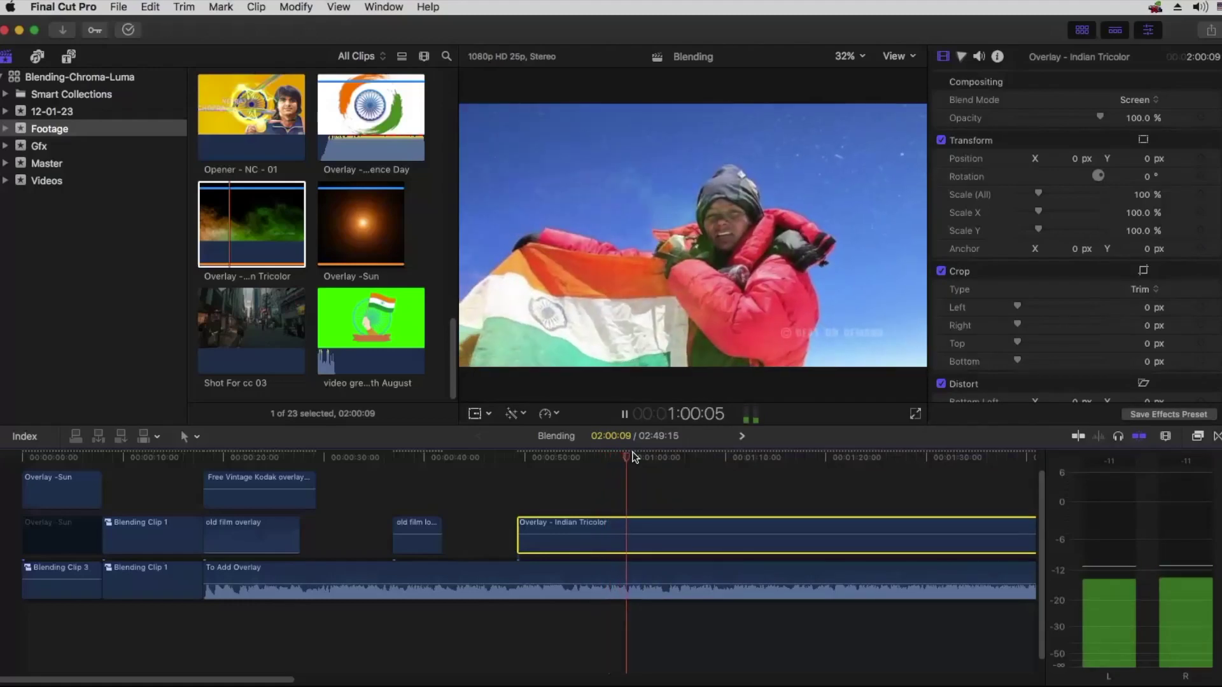
left_click(761, 457)
left_click(819, 457)
left_click(876, 458)
key("space")
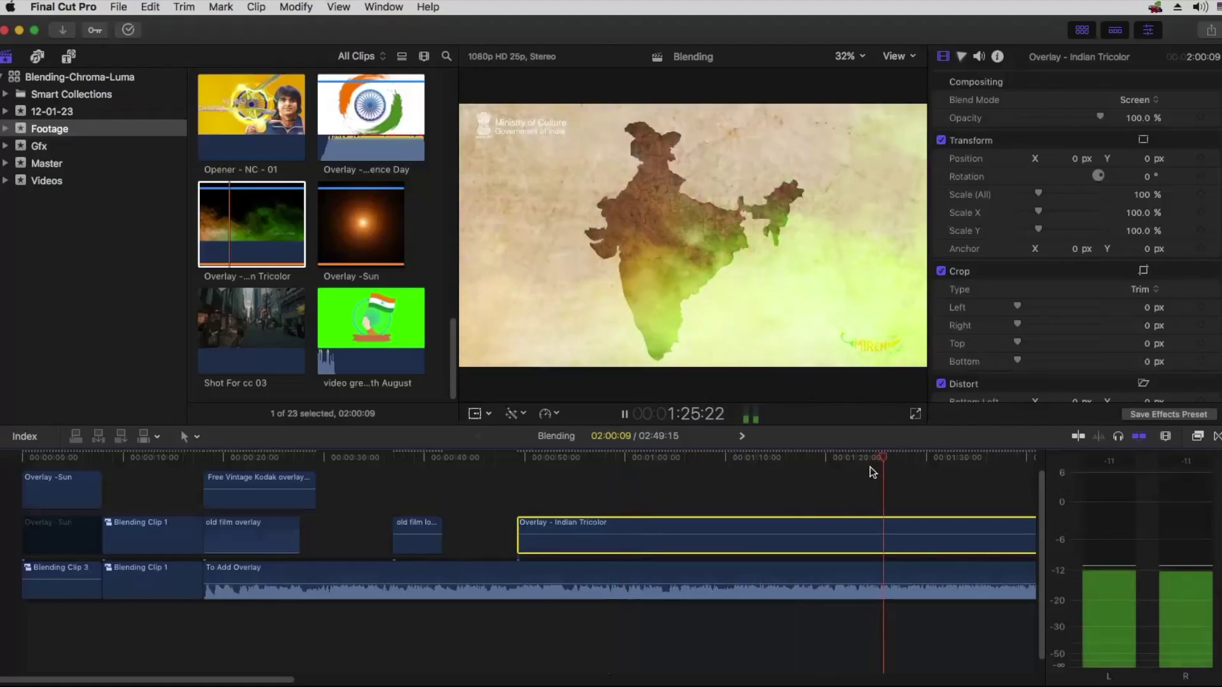
Step: Shift the start of Overlay - Indian Tricolor earlier to about 45 seconds and play the blend at about 51 seconds
left_click(658, 457)
left_click(539, 457)
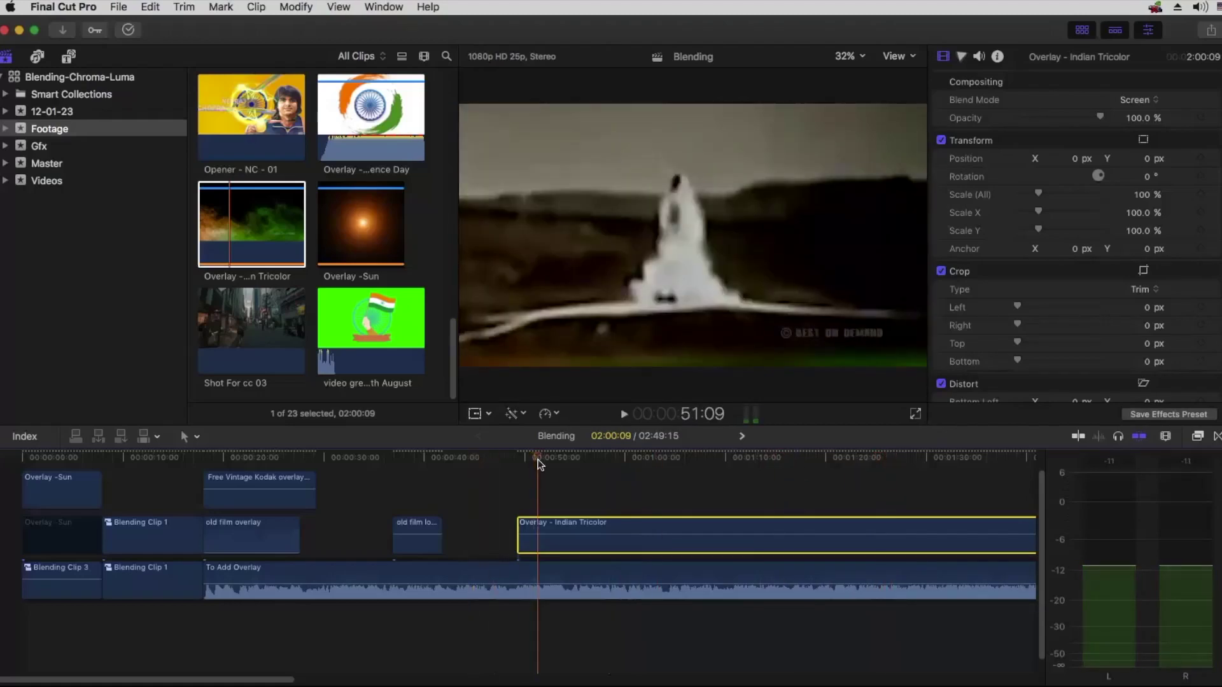
left_click_drag(519, 538, 479, 538)
left_click(478, 456)
key("space")
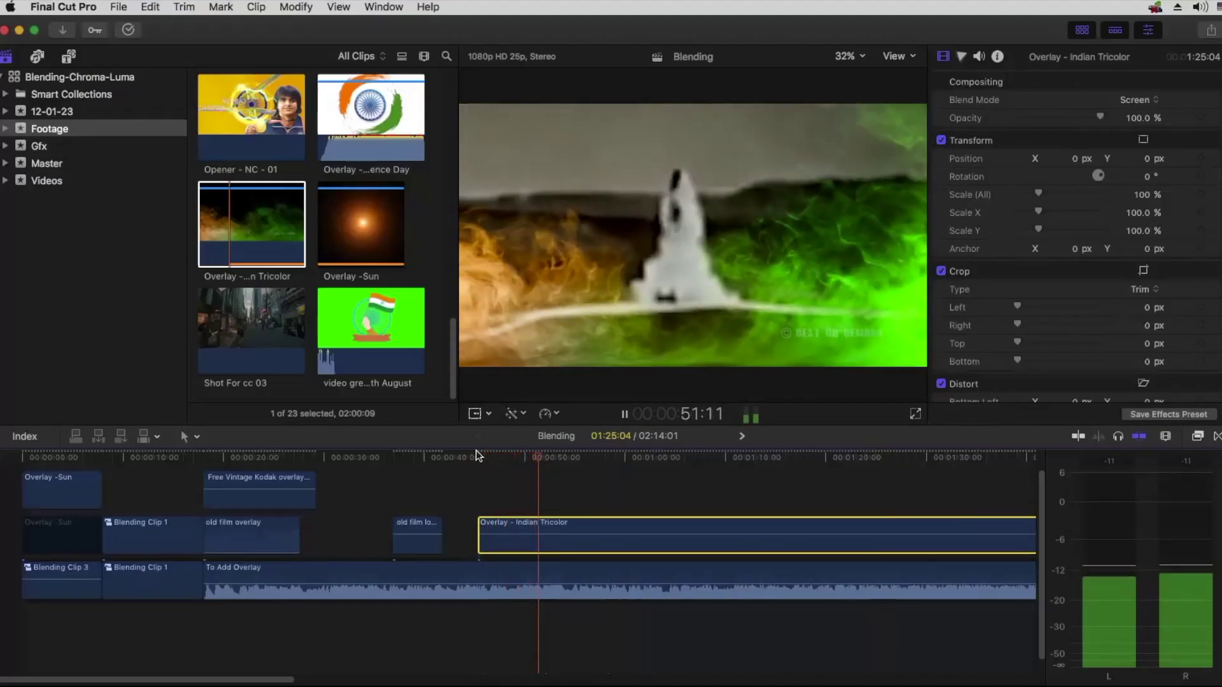
key("space")
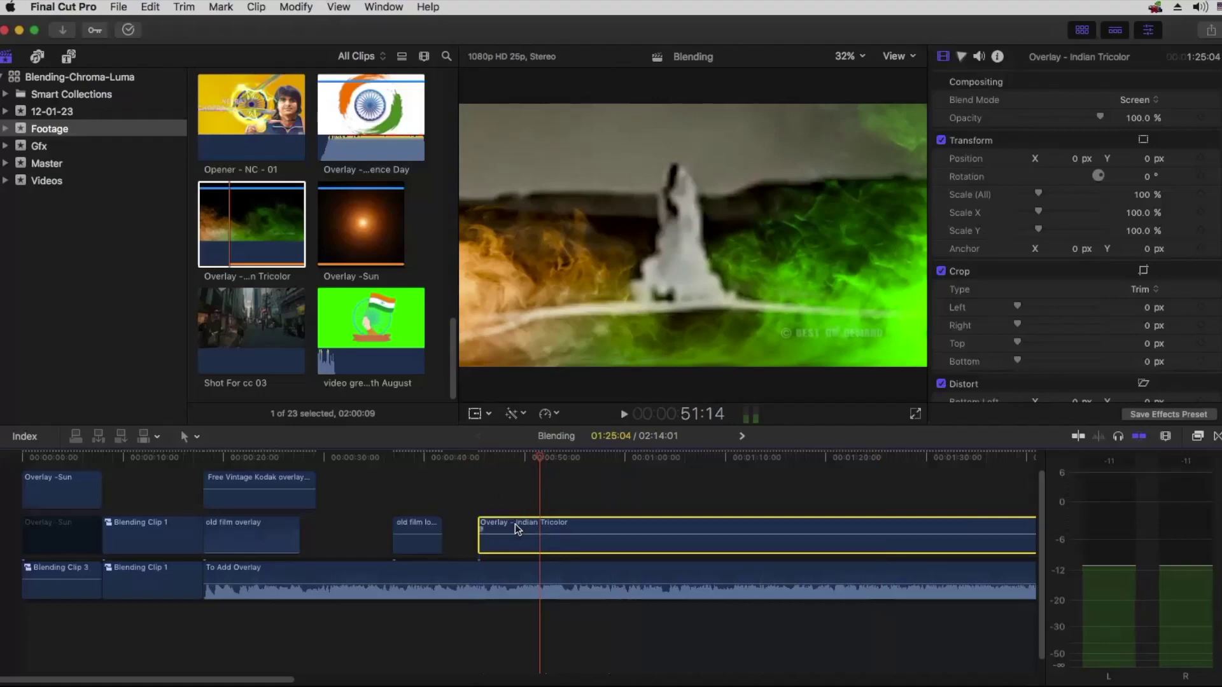
Step: Replace the Indian Tricolor overlay with Overlay - Independence Day, connected above To Add Overlay at about 45 seconds
key("Delete")
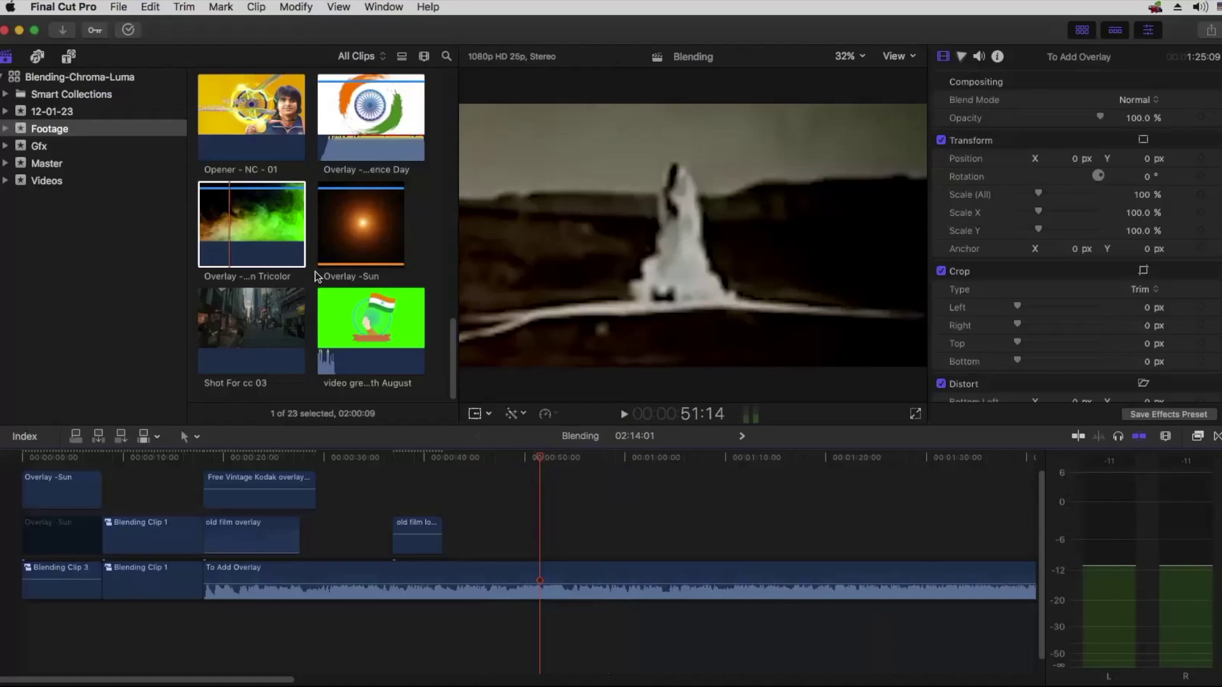
scroll(313, 253, "up", 5)
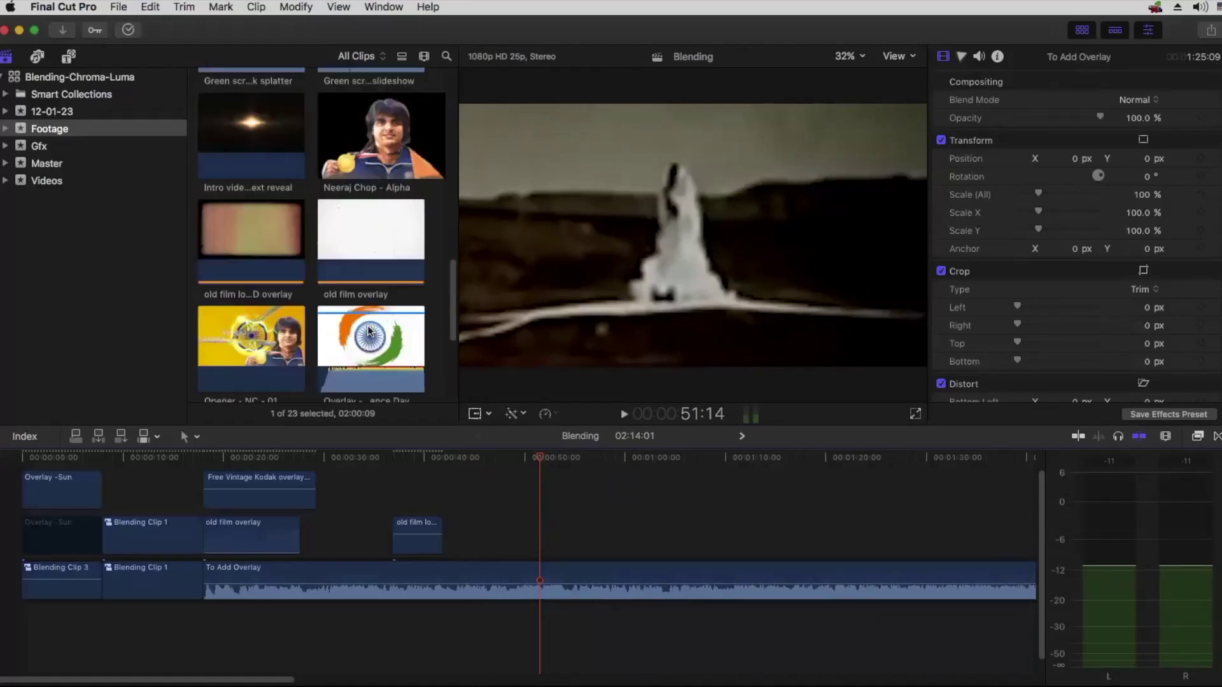
left_click(371, 343)
left_click_drag(372, 337, 560, 536)
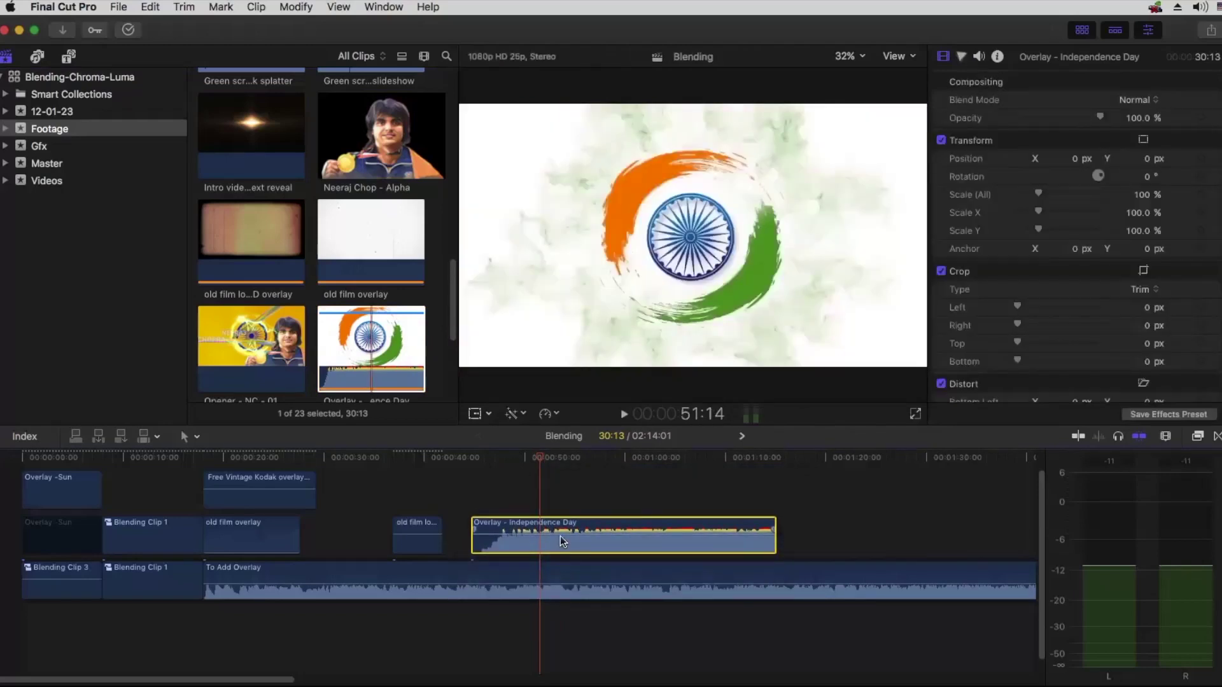
Step: Silence the audio of To Add Overlay and Overlay - Independence Day, and play from about 48 seconds
left_click(565, 581)
left_click_drag(566, 580, 565, 598)
left_click(509, 465)
key("space")
key("space")
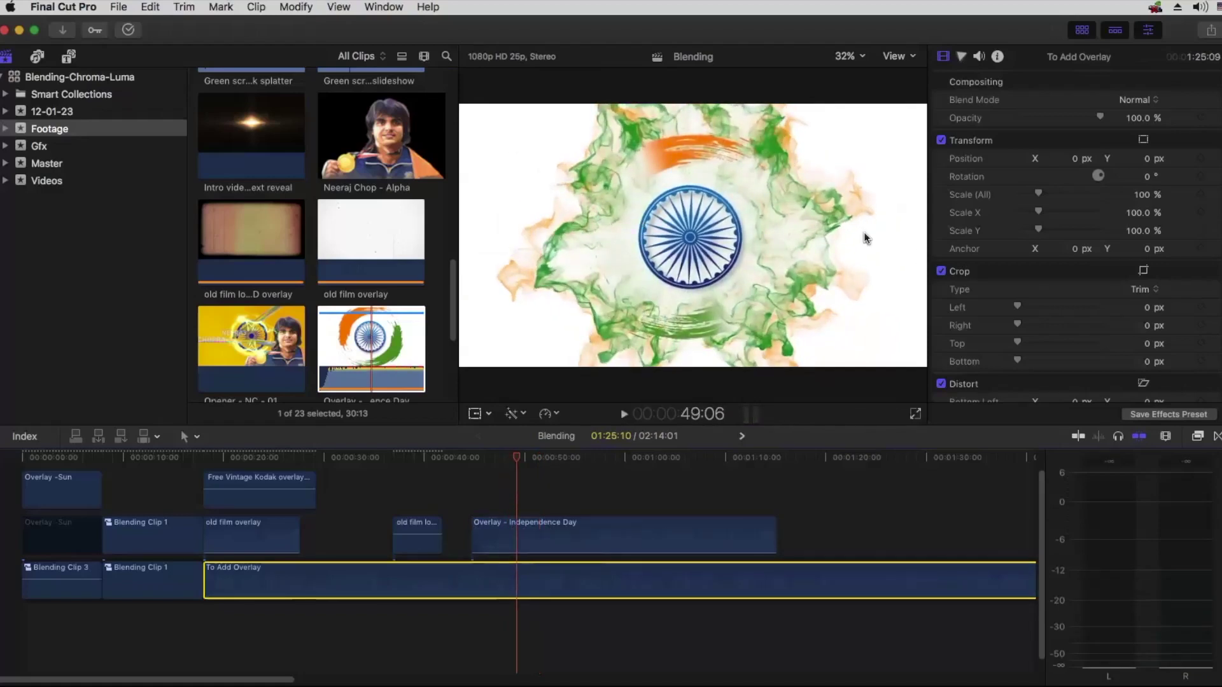
Step: Set the blend mode of the Overlay - Independence Day clip to Multiply
left_click(1136, 100)
left_click(1138, 150)
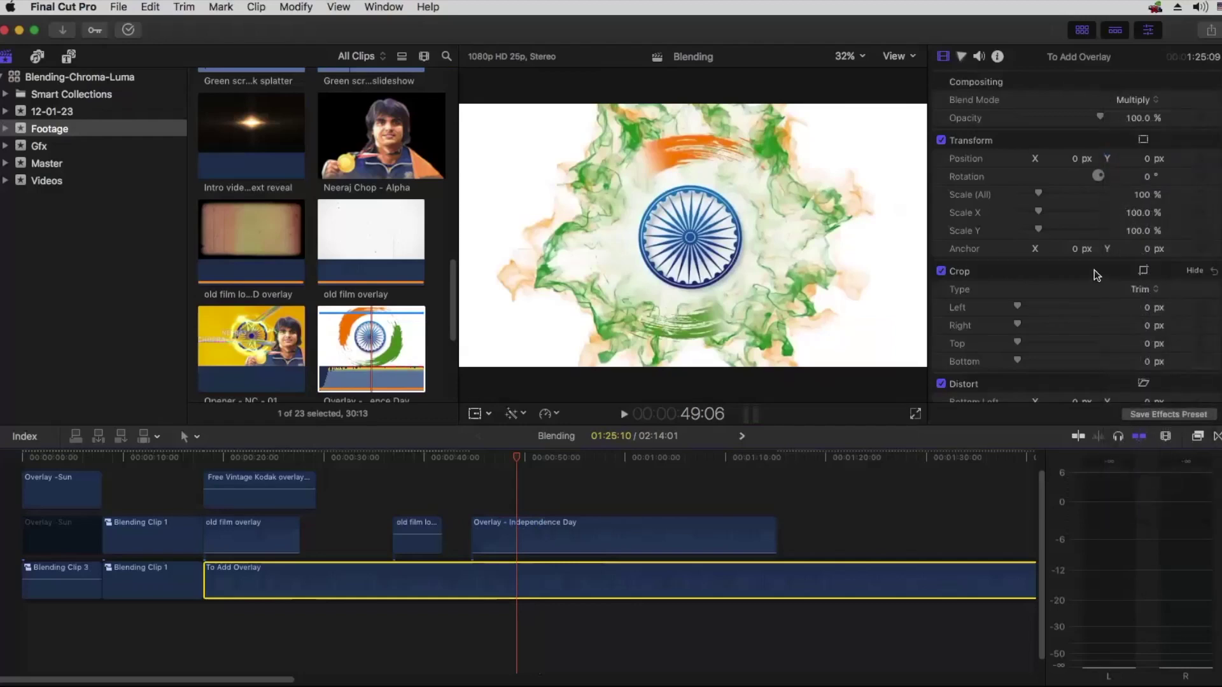
left_click(538, 539)
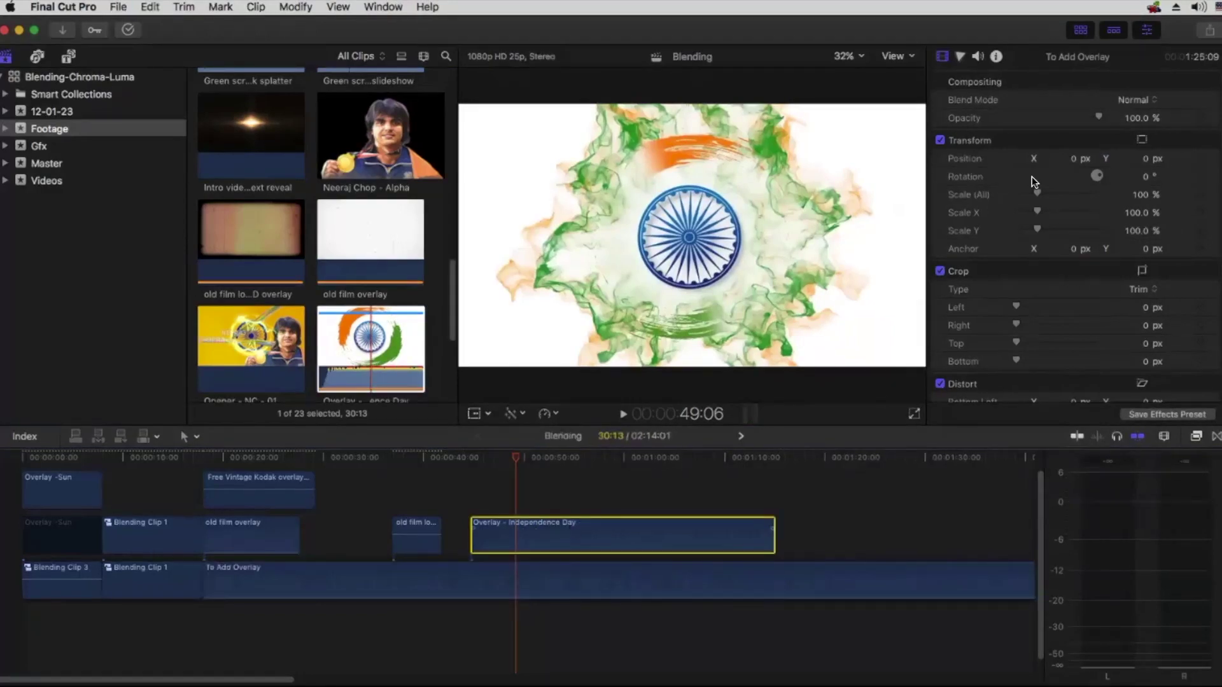
left_click(1134, 100)
left_click(609, 370)
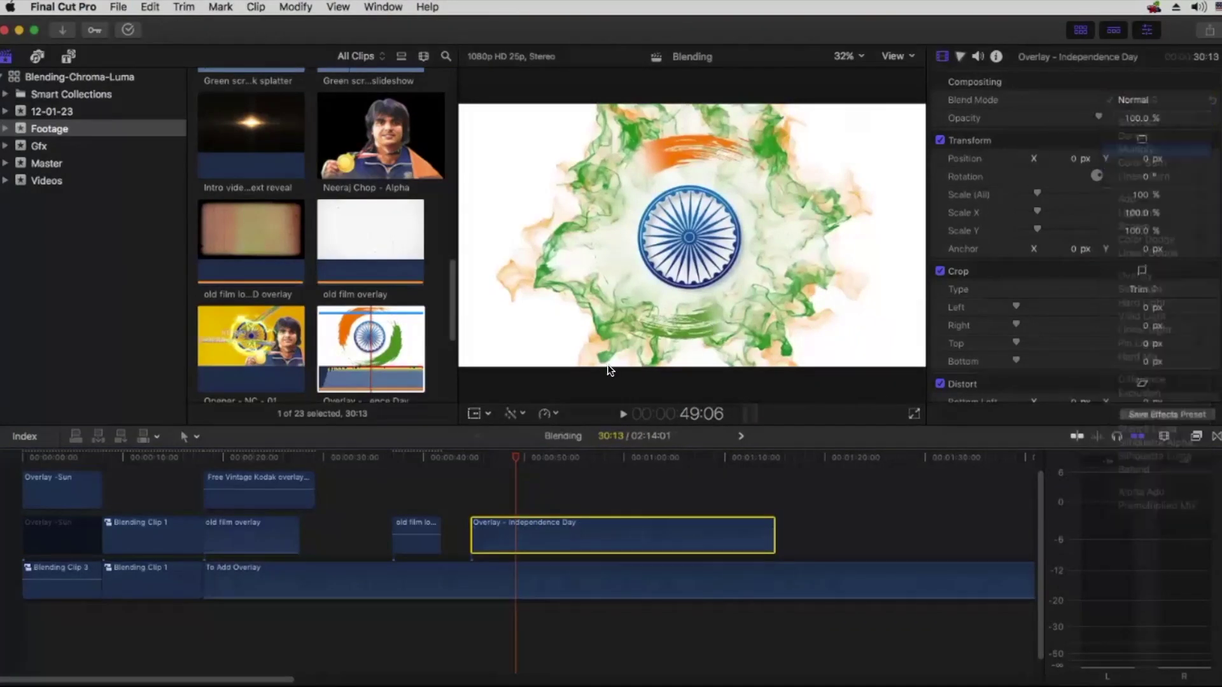
Step: Play the Multiply-blended Independence Day overlay between about 46 and 59 seconds on the timeline
left_click(487, 456)
key("space")
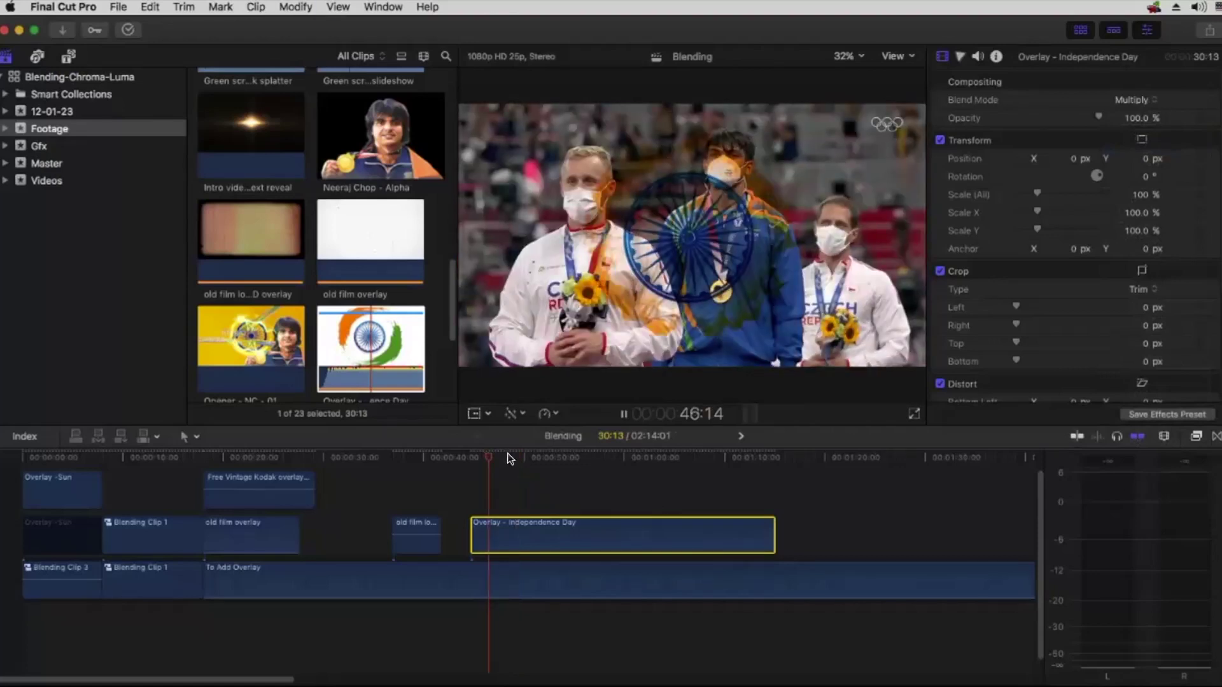
left_click_drag(507, 453, 586, 463)
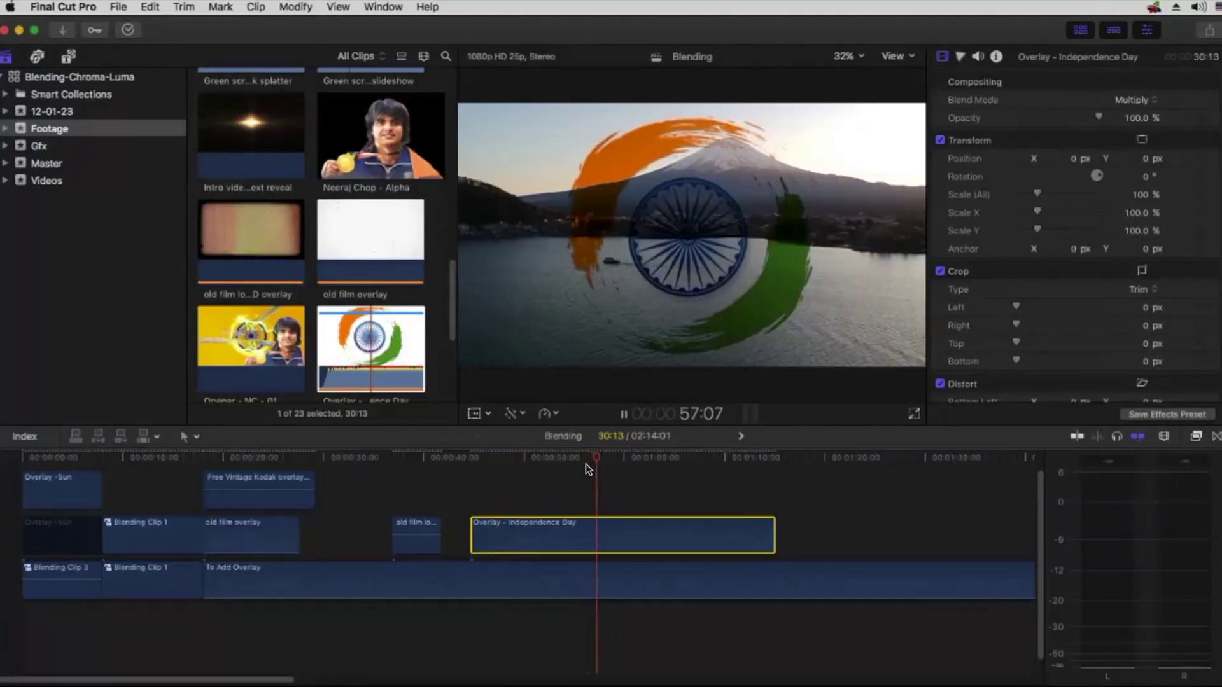
key("space")
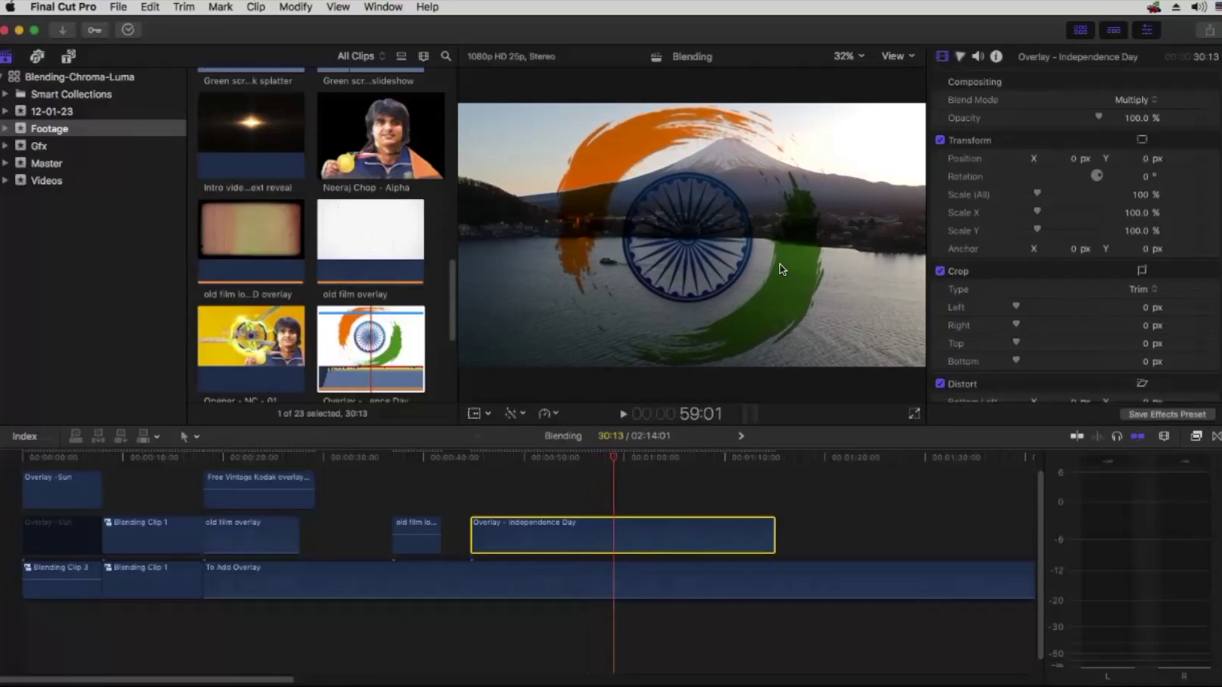
Step: Try the Screen and Soft Light blend modes on Overlay - Independence Day, checking Soft Light up to 1:00:05
left_click(1131, 100)
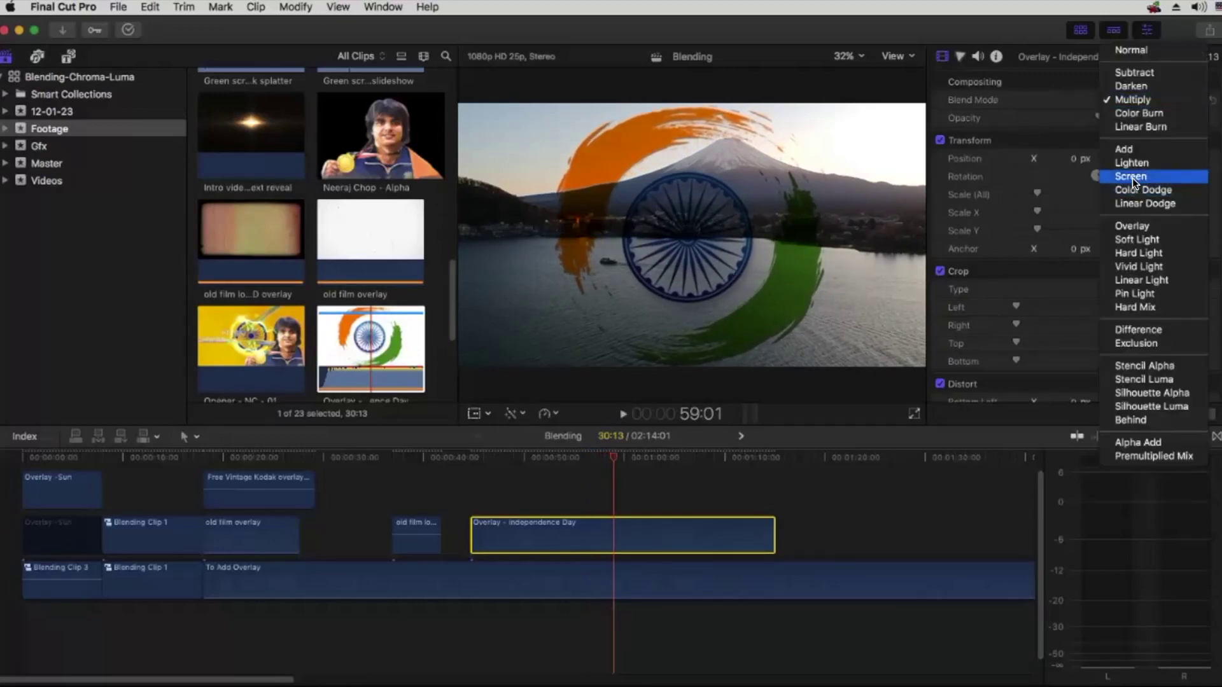
left_click(1132, 176)
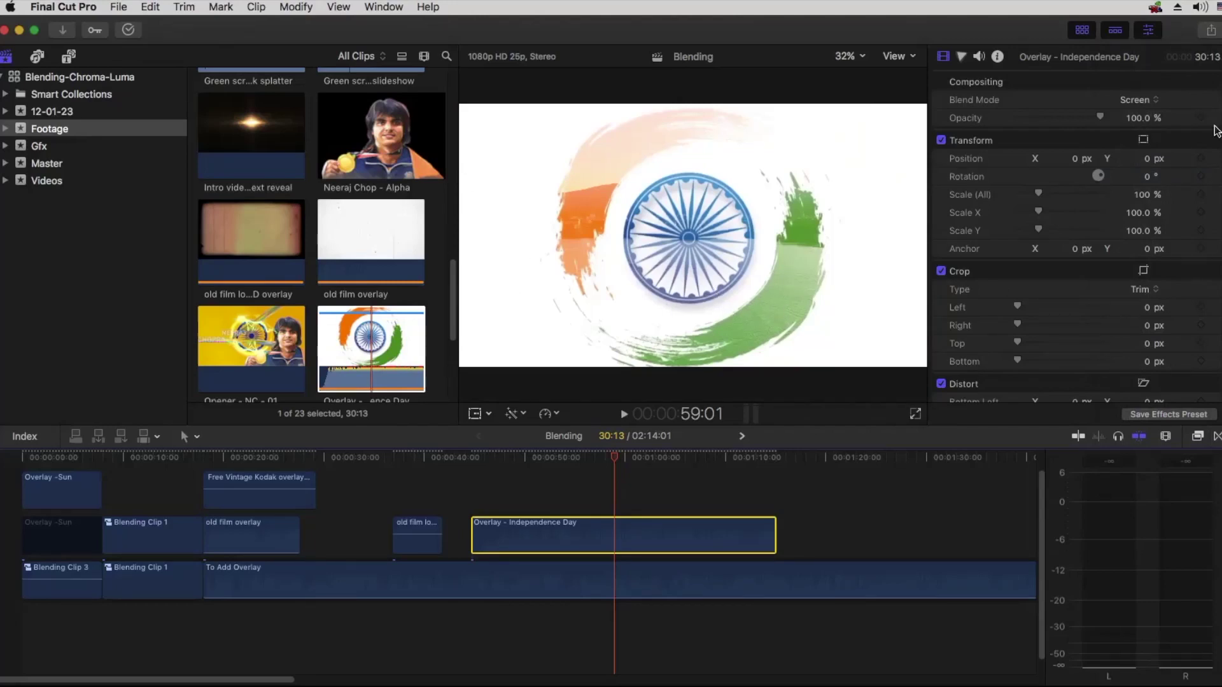
left_click(1132, 100)
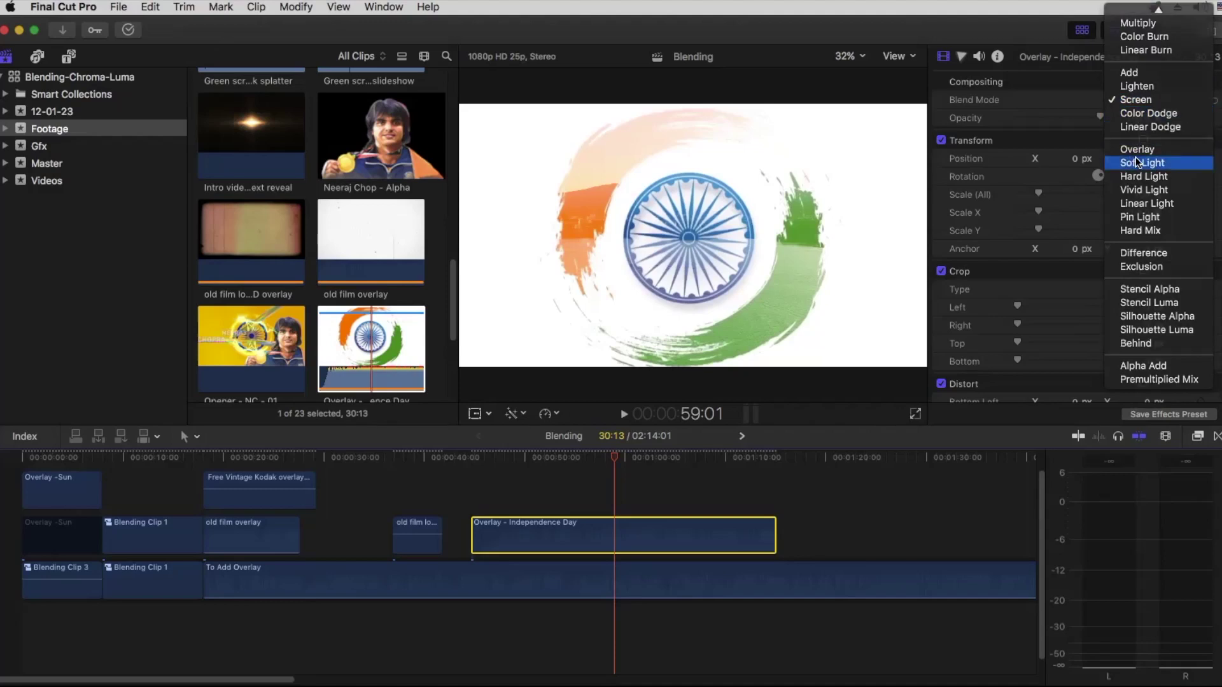
left_click(1137, 163)
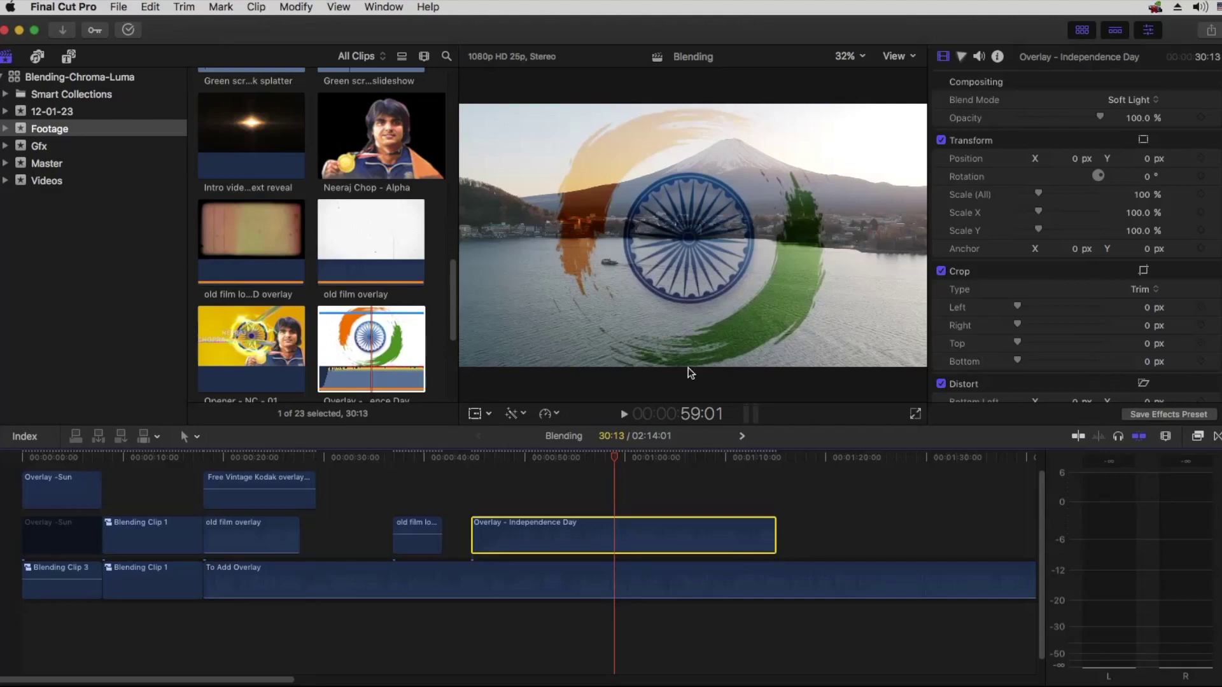
mouse_move(604, 457)
left_mouse_down()
mouse_move(518, 457)
mouse_move(626, 455)
left_mouse_up()
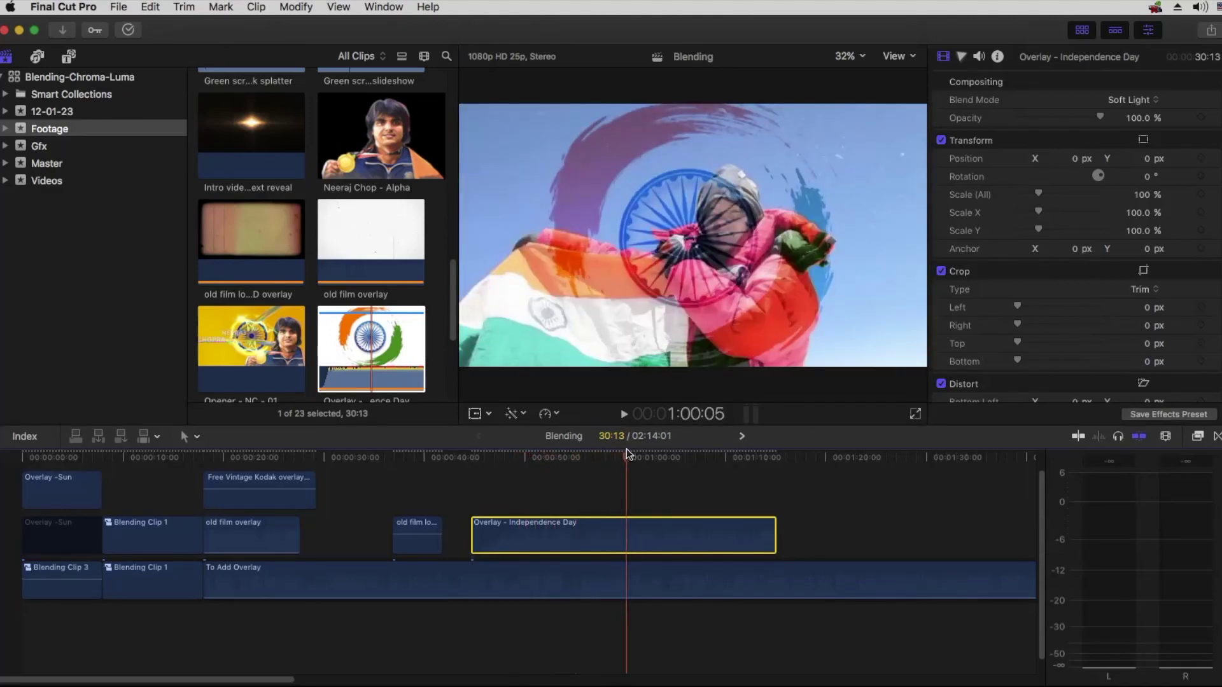
Step: Set the blend mode of Overlay - Independence Day to Silhouette Luma and play it from about 51 seconds
left_click(1120, 99)
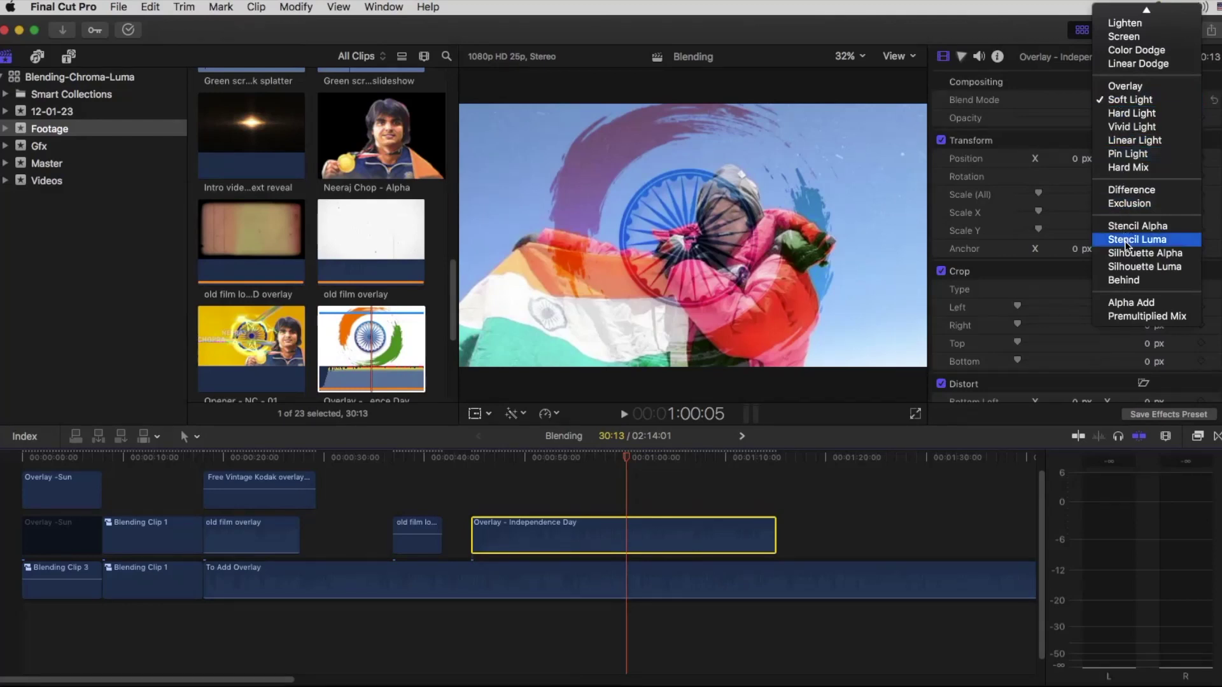
left_click(1132, 268)
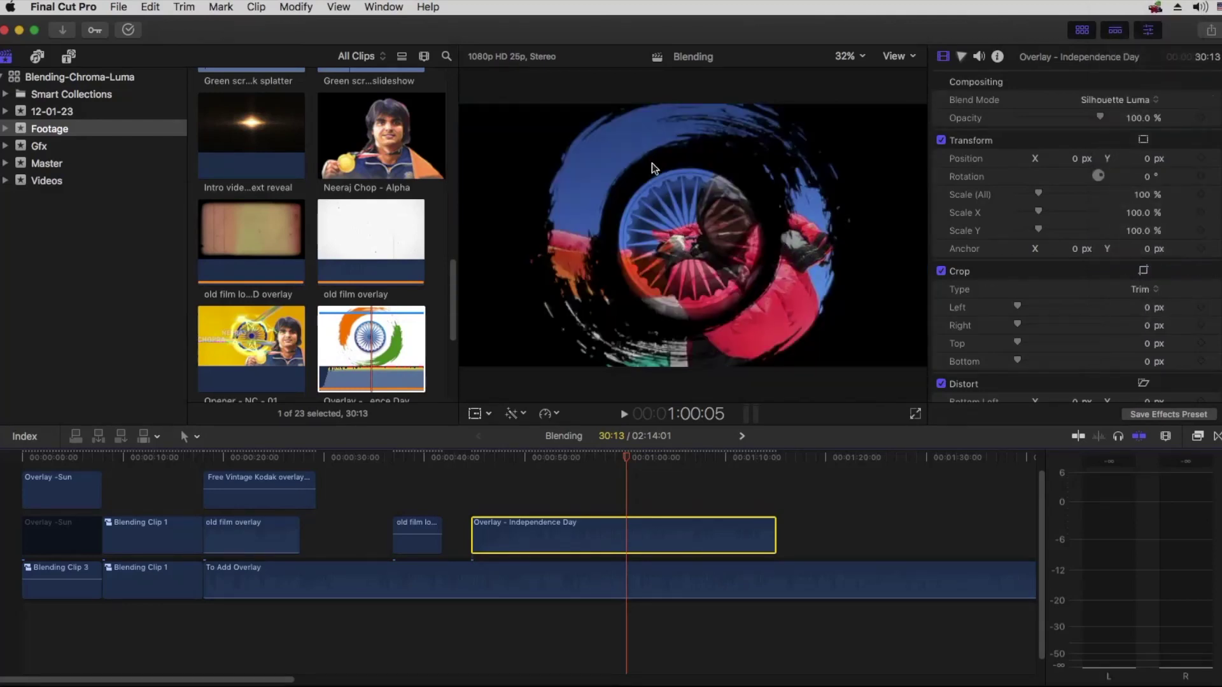
left_click_drag(586, 460, 543, 463)
key("space")
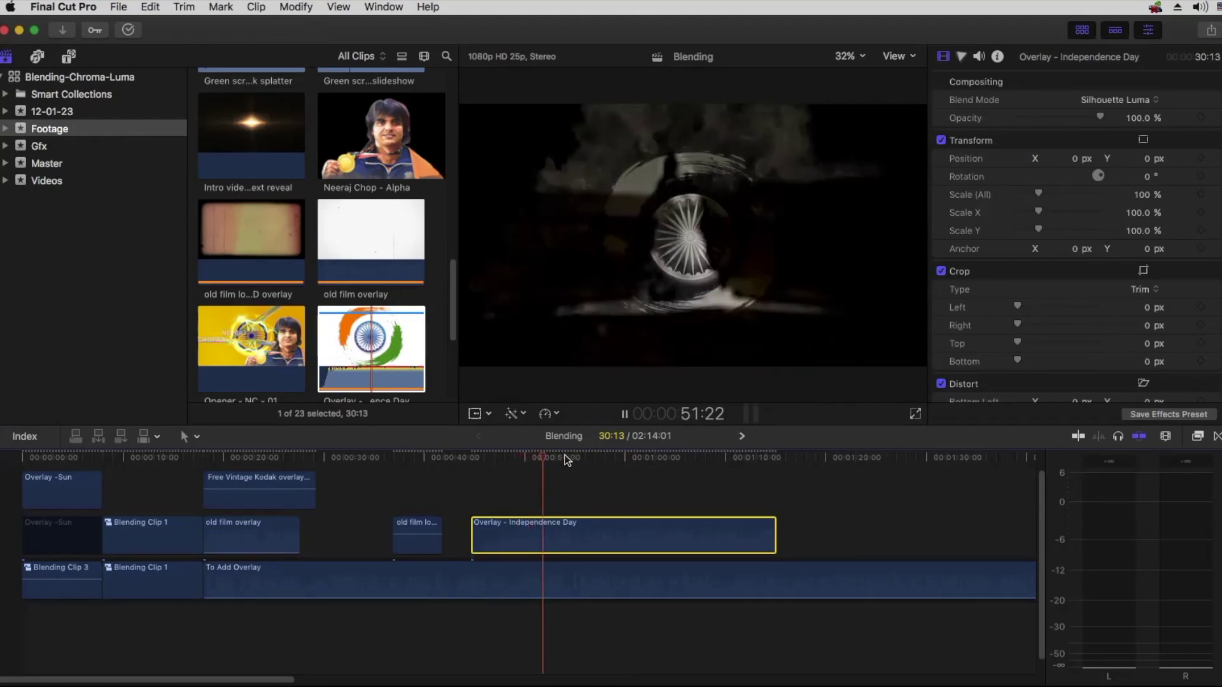
Step: Play the Silhouette Luma blend from about 56 seconds and delete Overlay - Independence Day from the timeline
left_click(585, 458)
key("space")
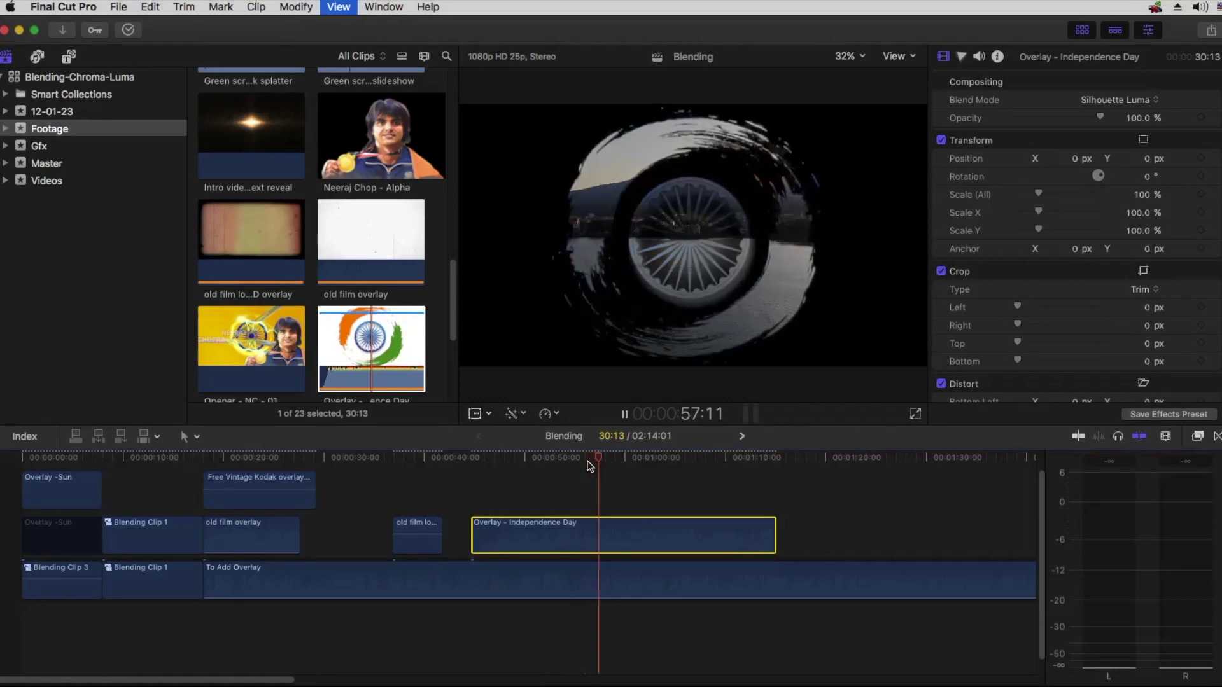
key("Delete")
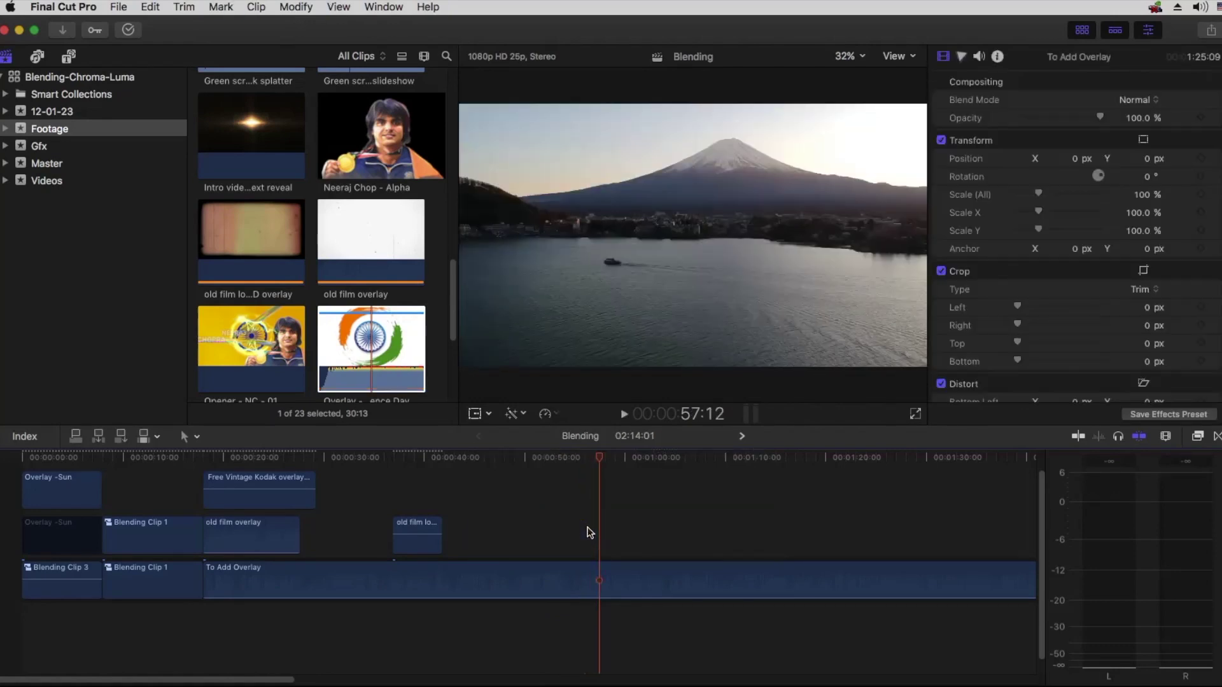